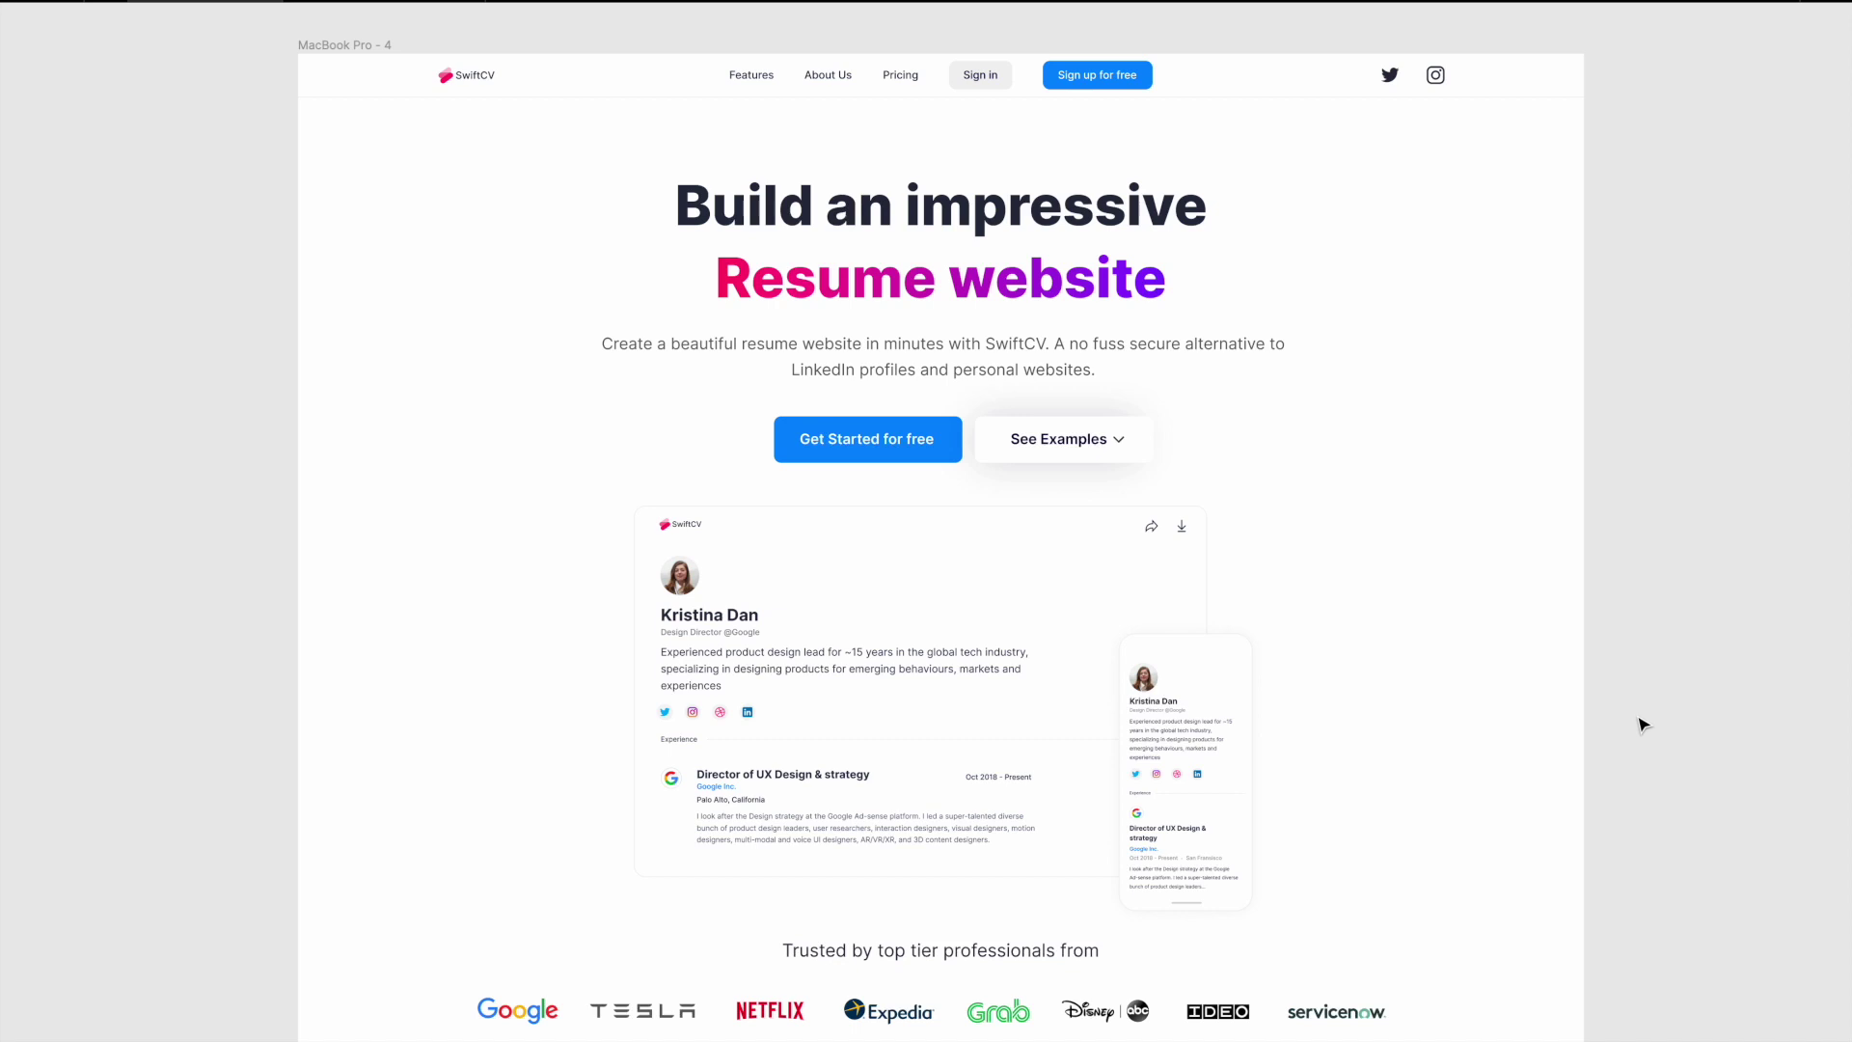
- Move the "Resume website" gradient heading out of the landing page frame onto the empty canvas beside it
scroll(1201, 445, up, 5)
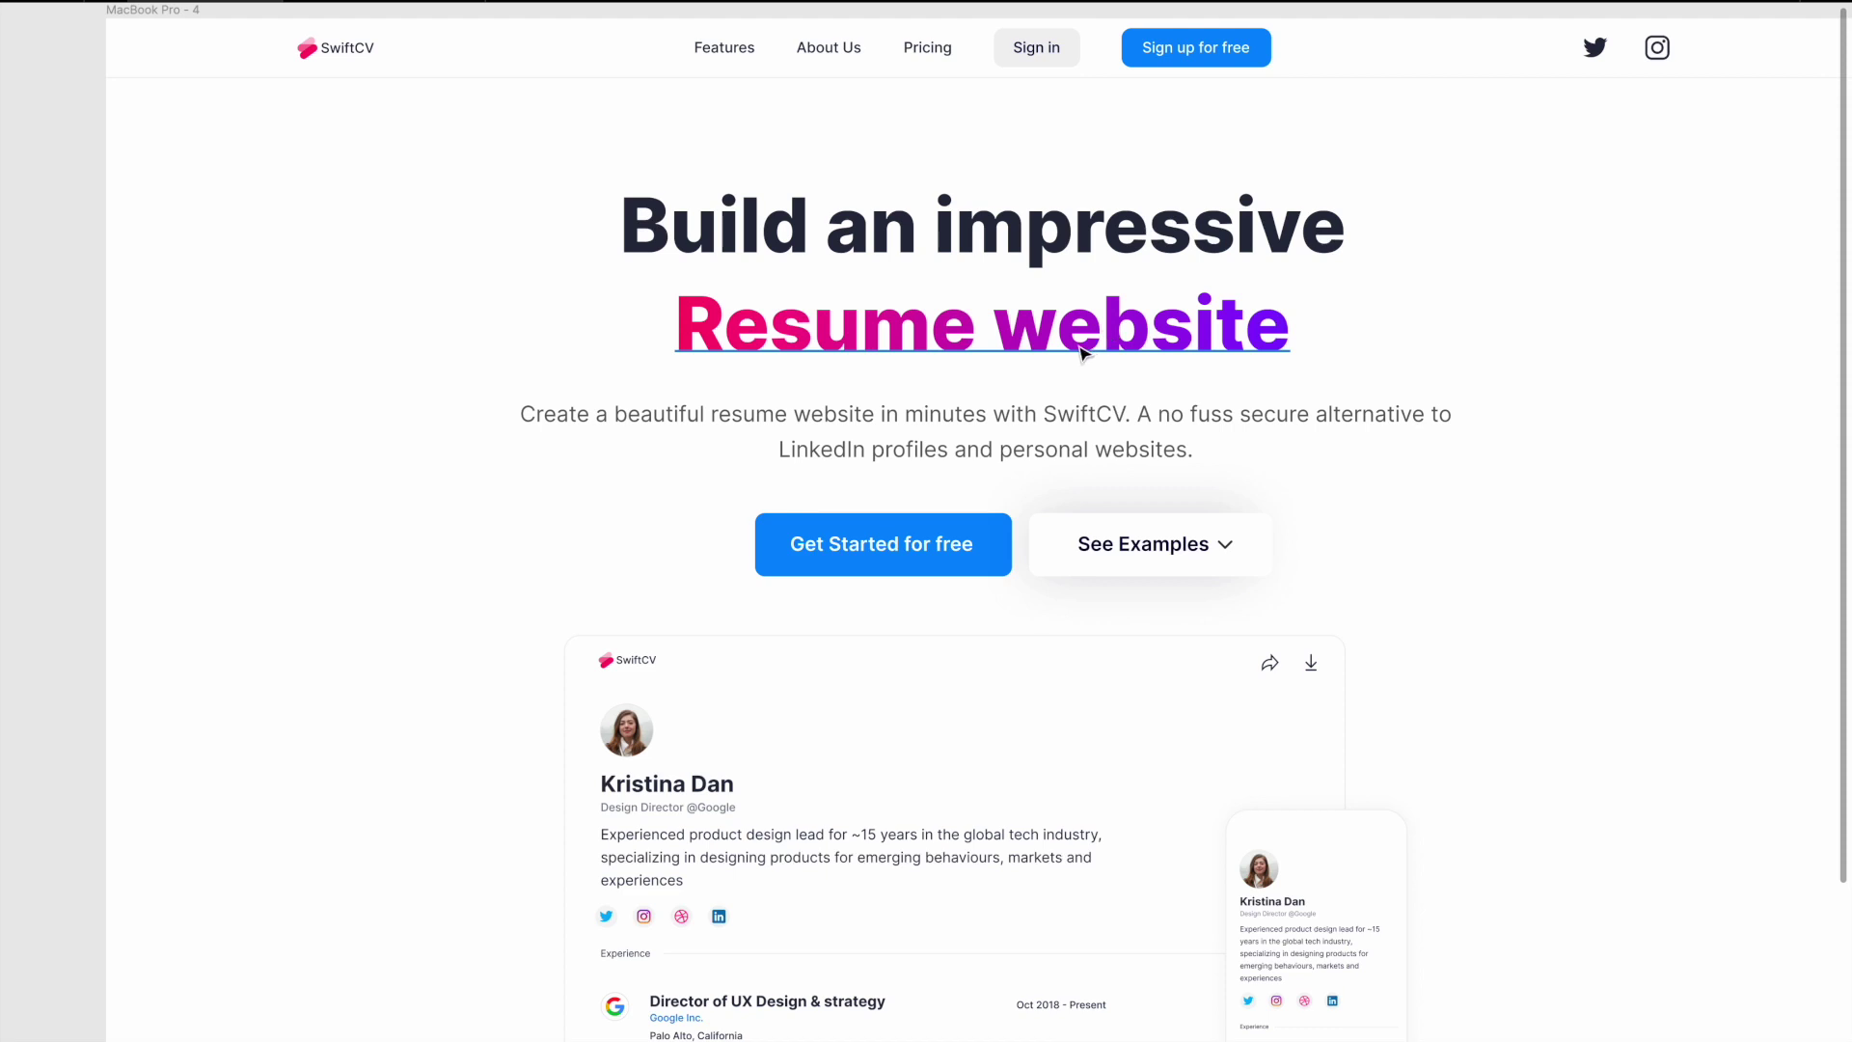
scroll(1080, 352, down, 5)
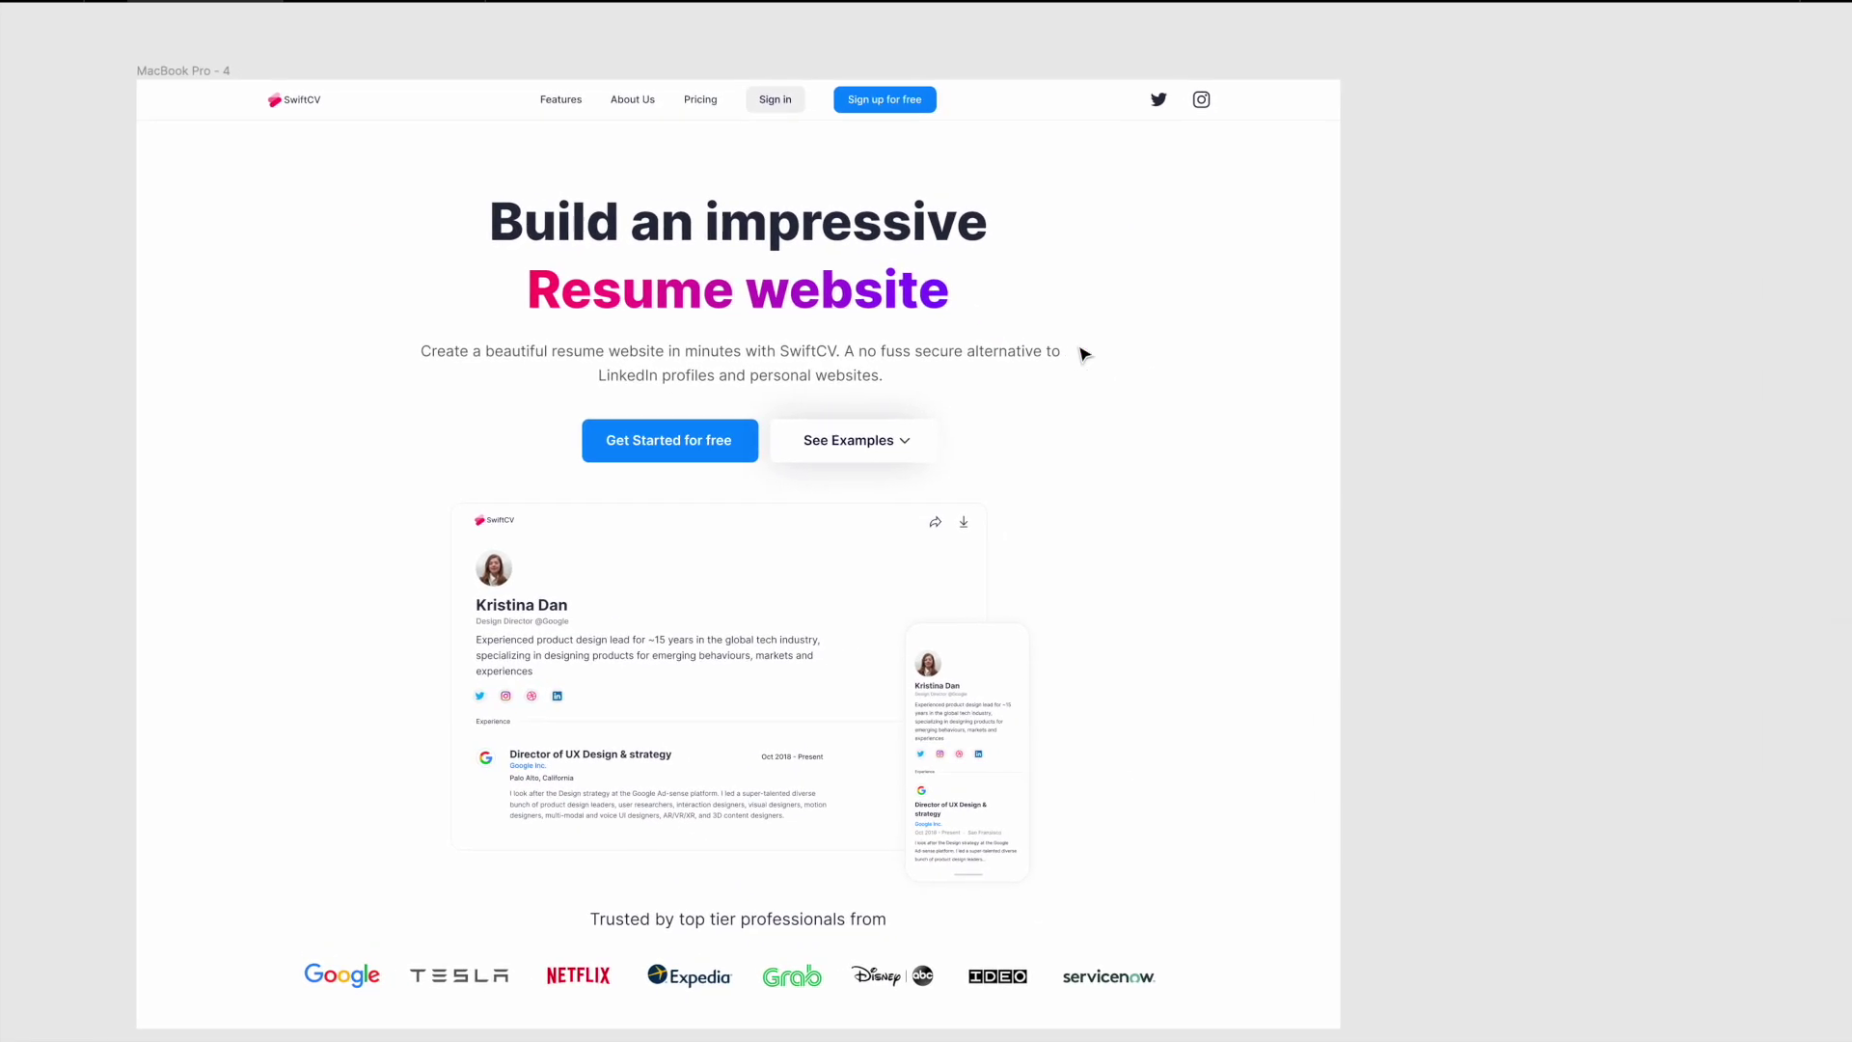
click(876, 302)
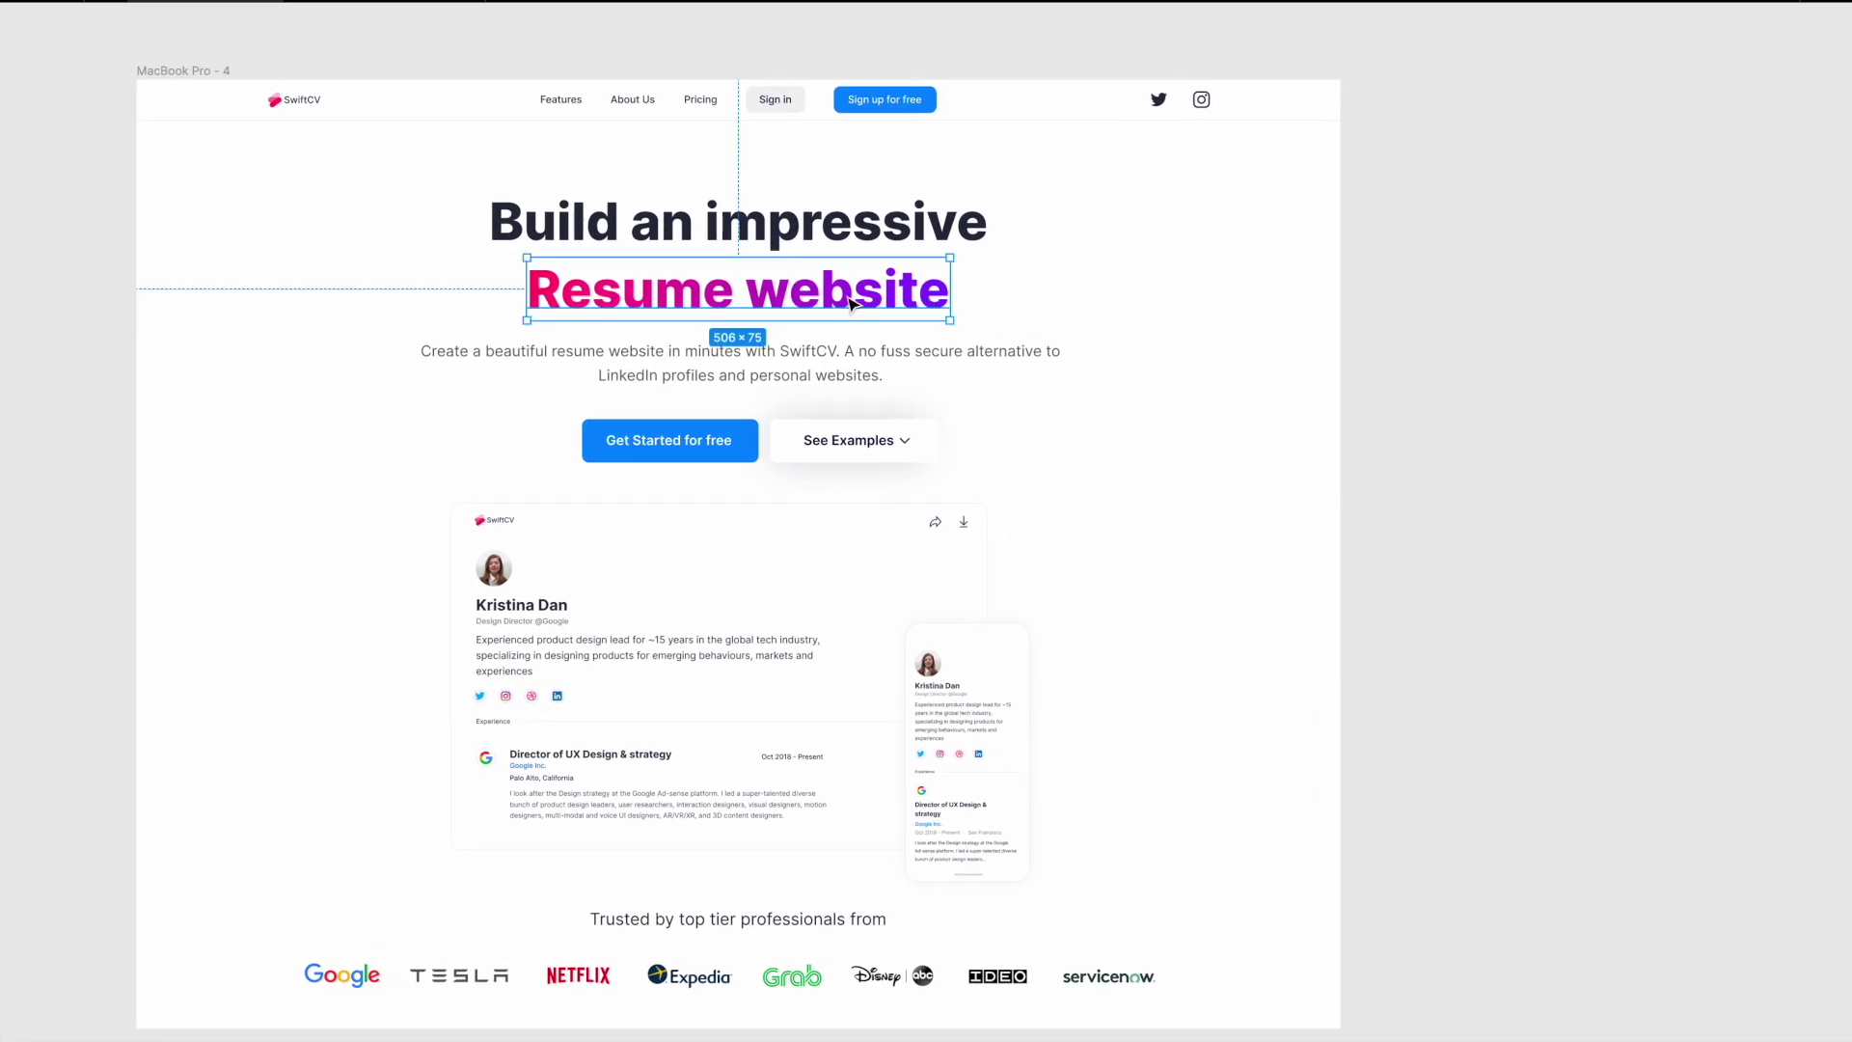
drag(837, 301, 1760, 307)
scroll(1762, 316, right, 5)
scroll(1761, 310, right, 3)
scroll(1356, 388, left, 3)
drag(1266, 337, 1395, 336)
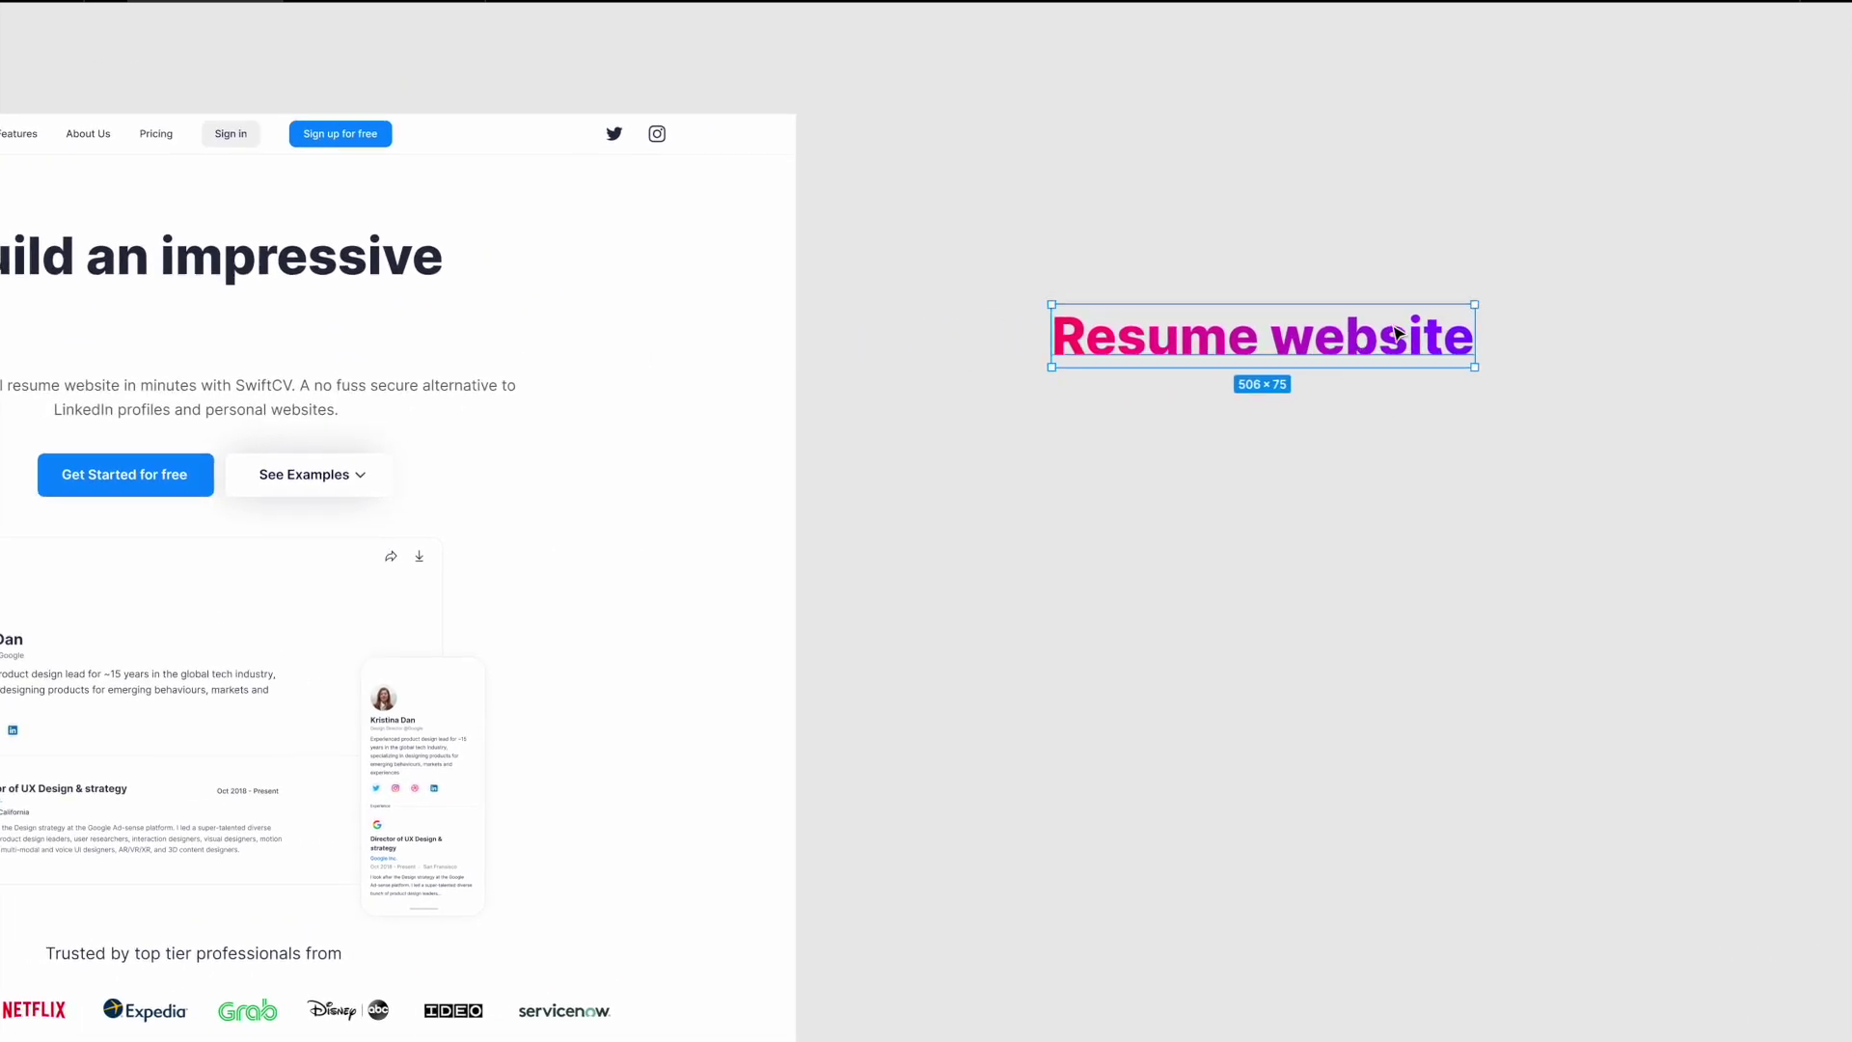
scroll(1395, 336, right, 5)
click(1408, 352)
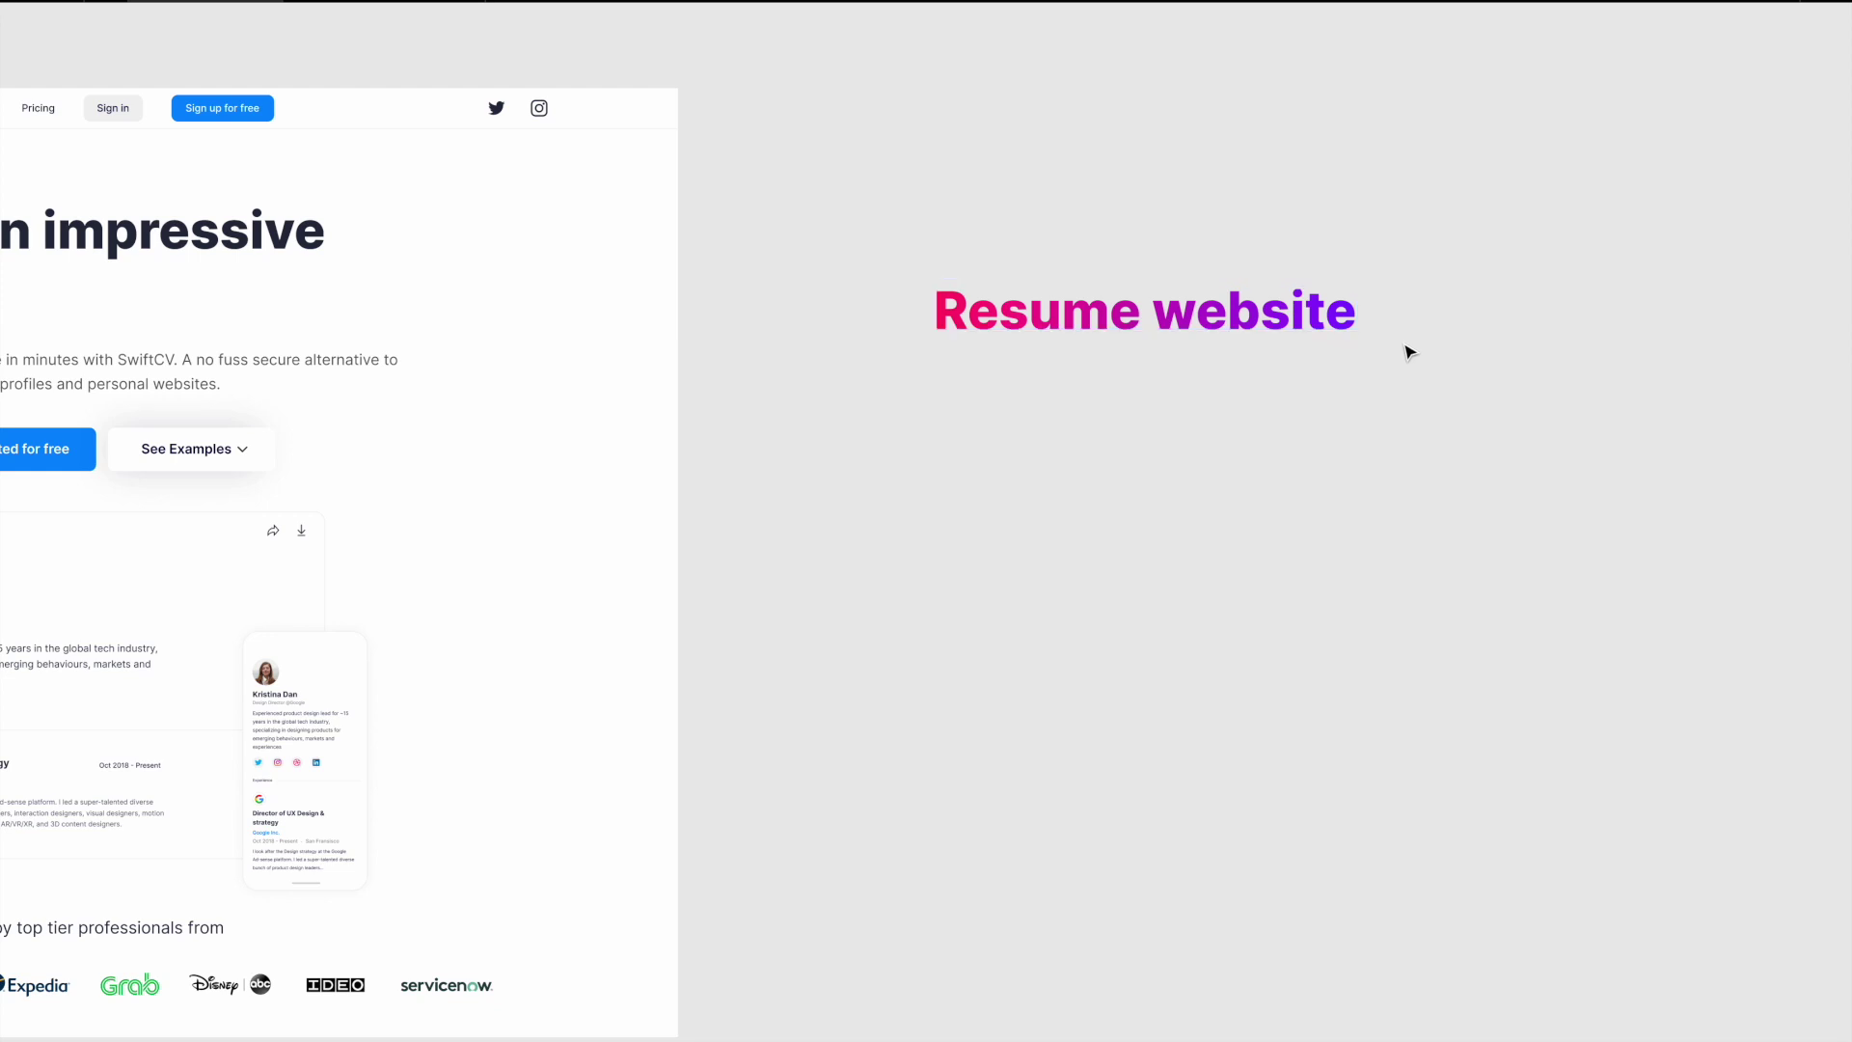
- Duplicate the "Resume website" heading directly below itself and change the copy's text to "Portfolio"
click(1123, 327)
drag(1124, 328, 1124, 475)
scroll(1123, 475, up, 3)
key(Return)
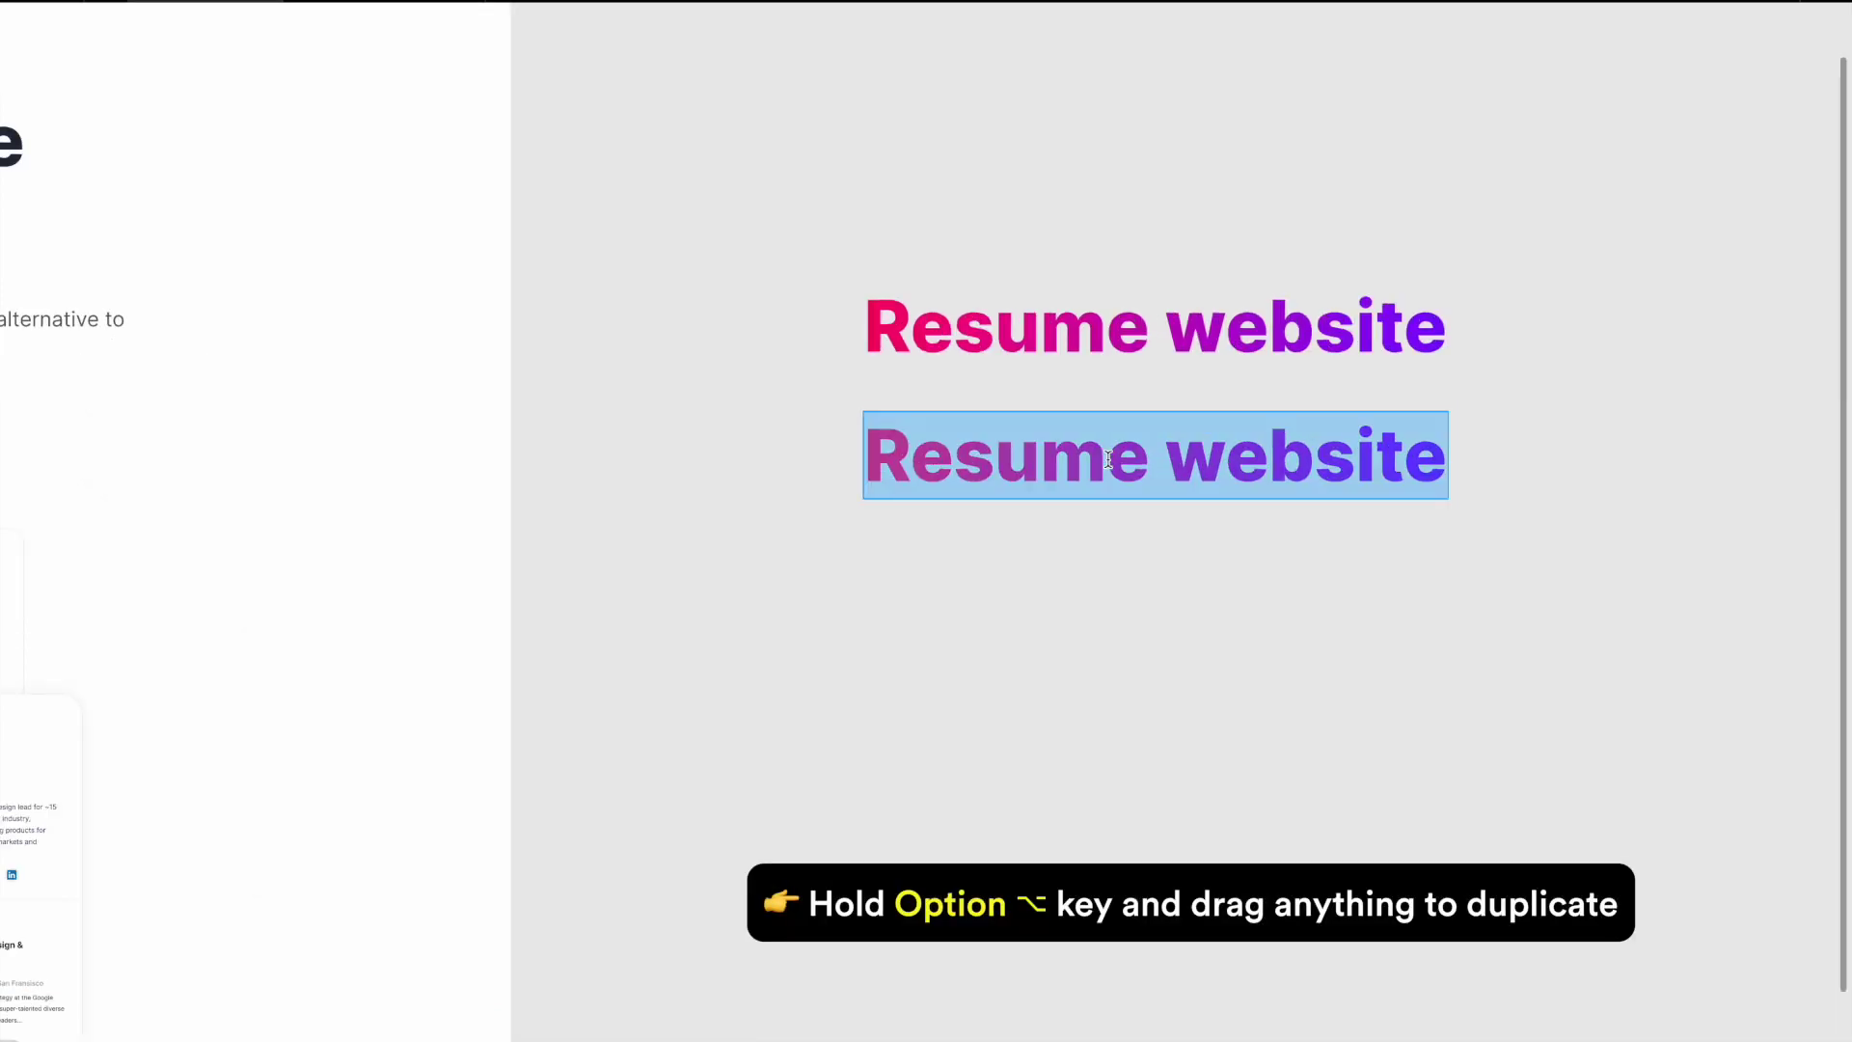
text(Portfolio)
key(Escape)
- Duplicate the "Portfolio" heading directly below itself and change the copy's text to "Landing Page"
drag(1025, 453, 1025, 593)
key(Return)
text(Landing PO)
key(BackSpace)
text(age)
key(Escape)
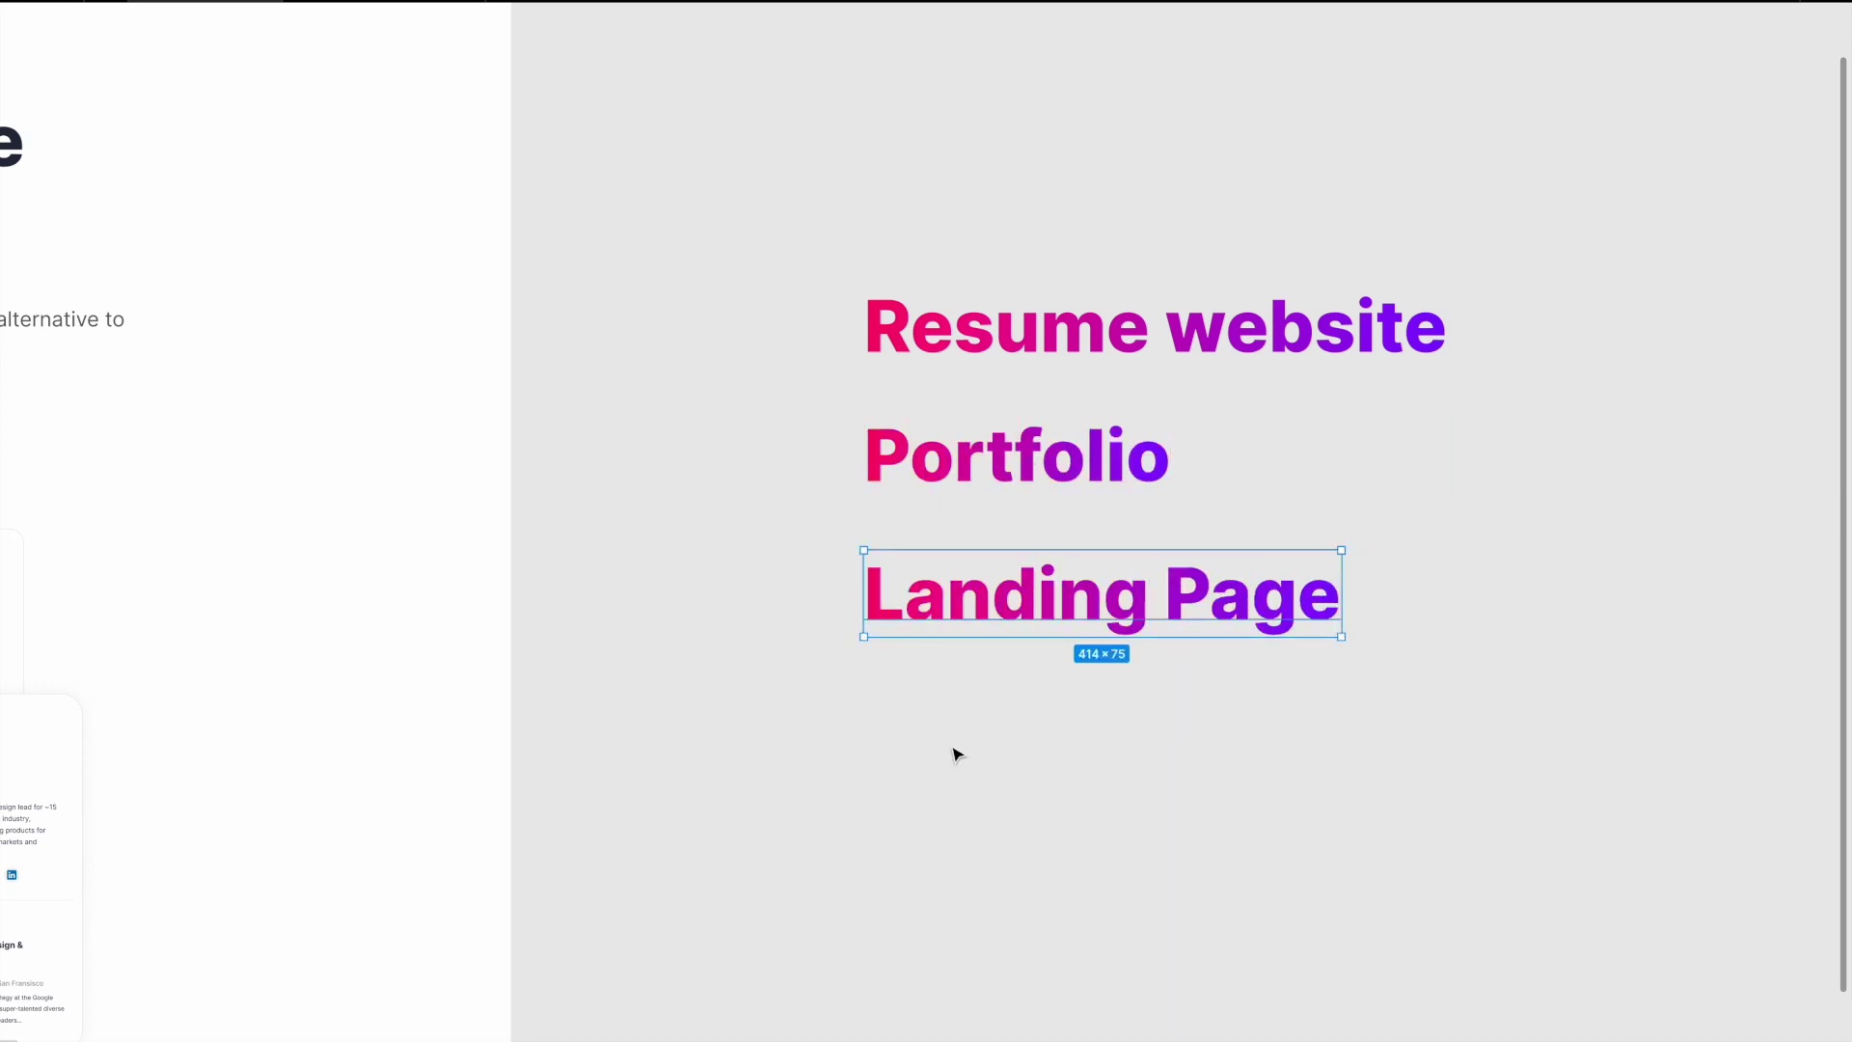
- Show the editor's interface and inspect the linear gradient fill of the "Resume website" heading
key(super+backslash)
click(1047, 307)
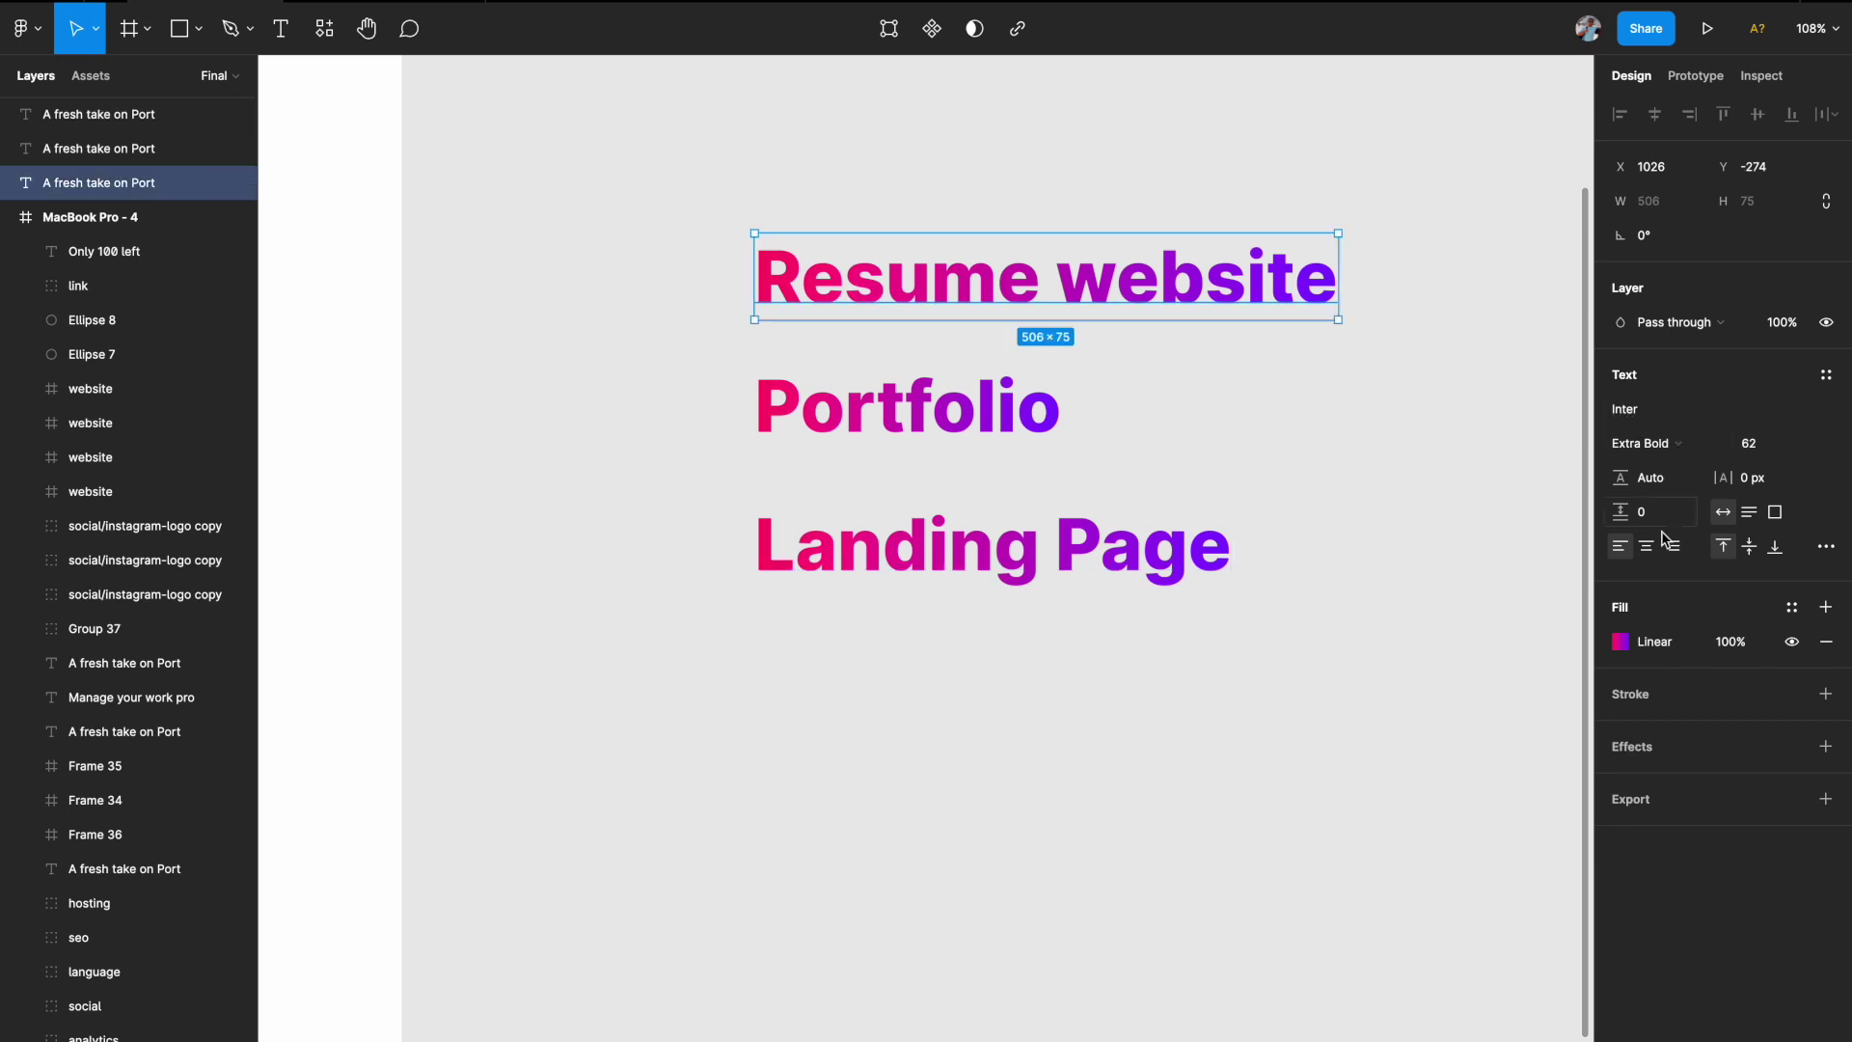
click(1621, 642)
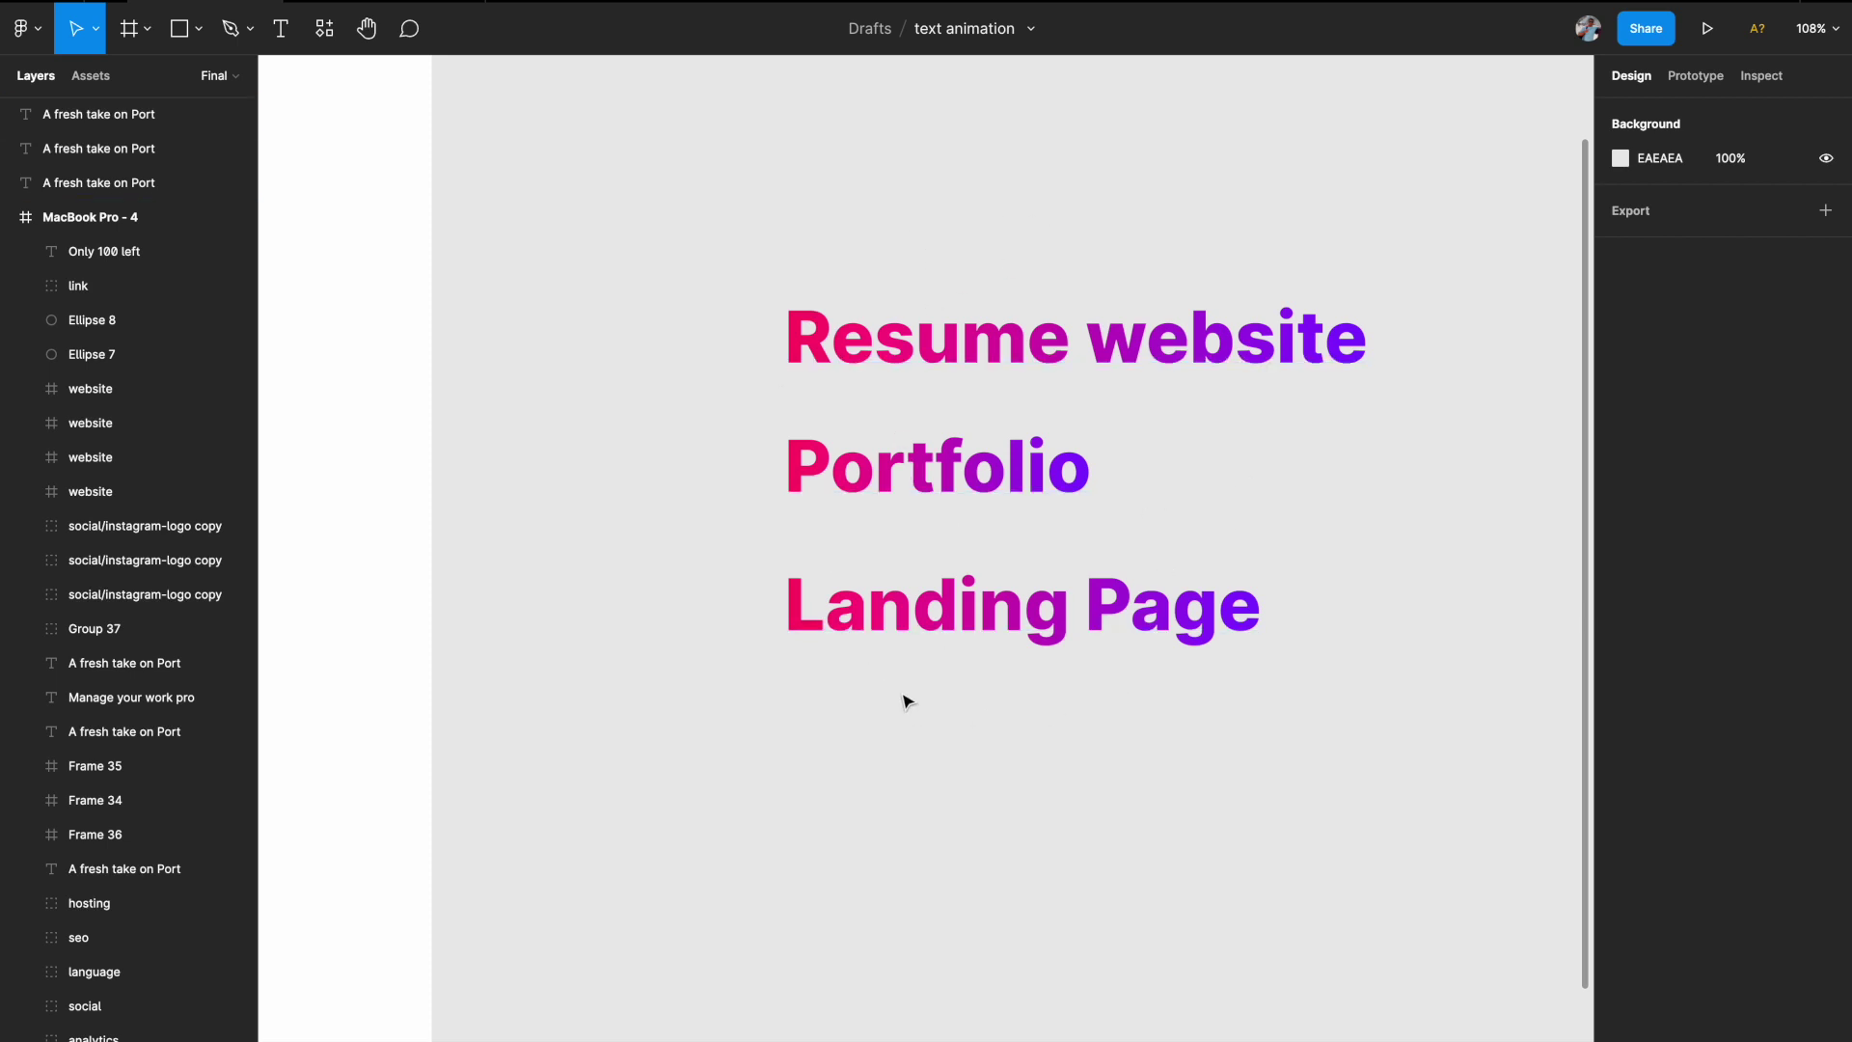
- Duplicate the "Landing Page" heading and place the copy above "Resume website", aligned with the other headings
scroll(906, 701, down, 3)
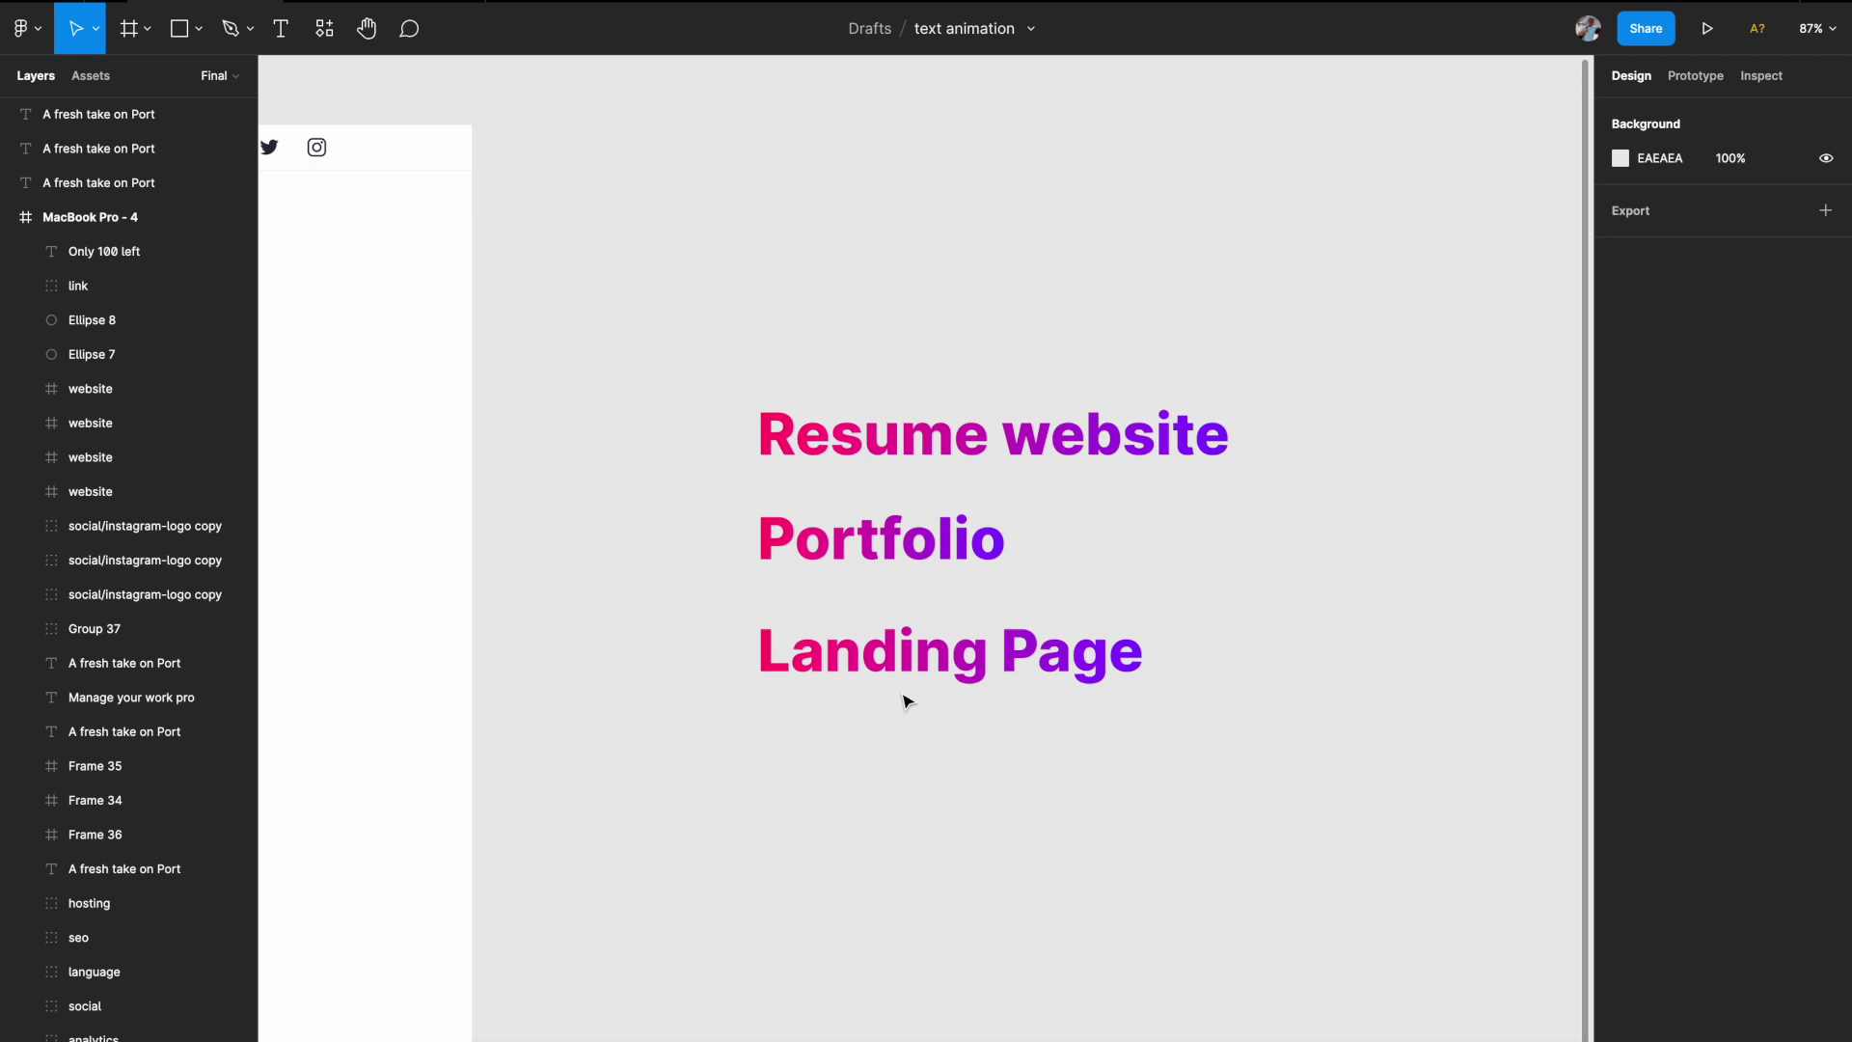
click(887, 665)
drag(887, 666, 831, 330)
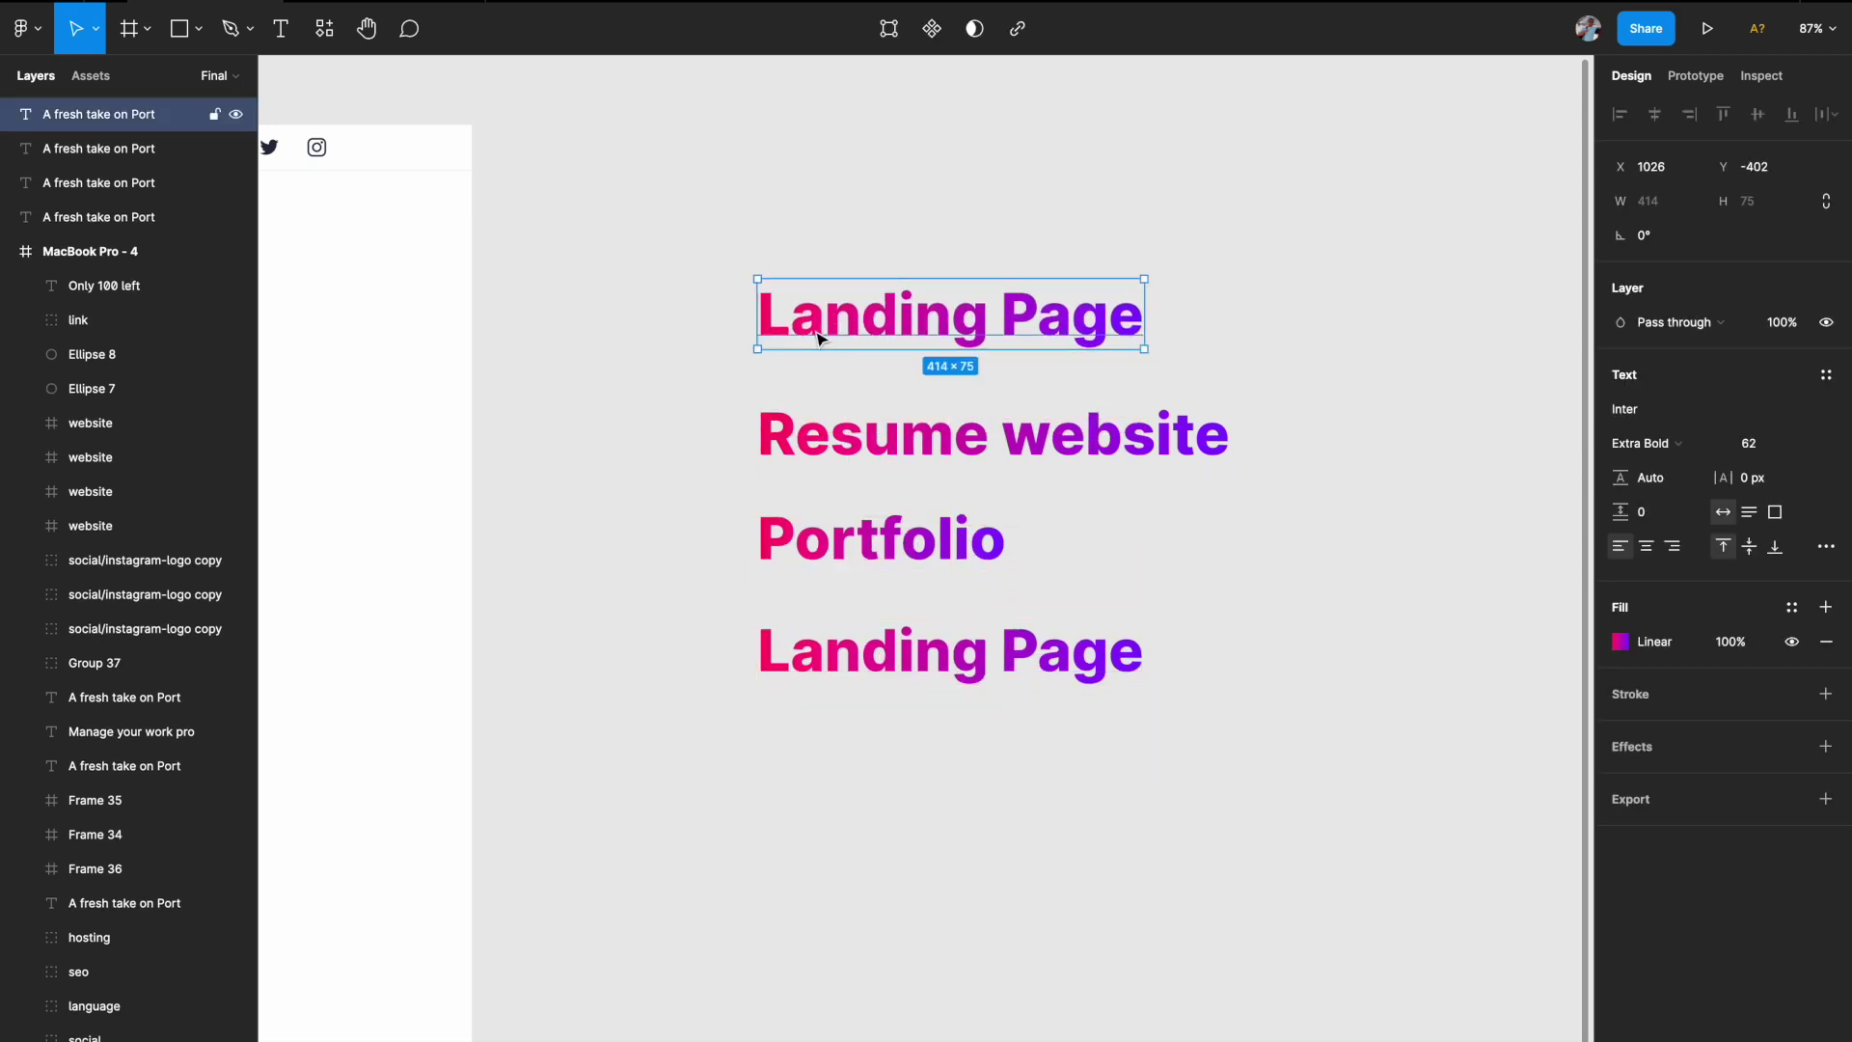
click(709, 425)
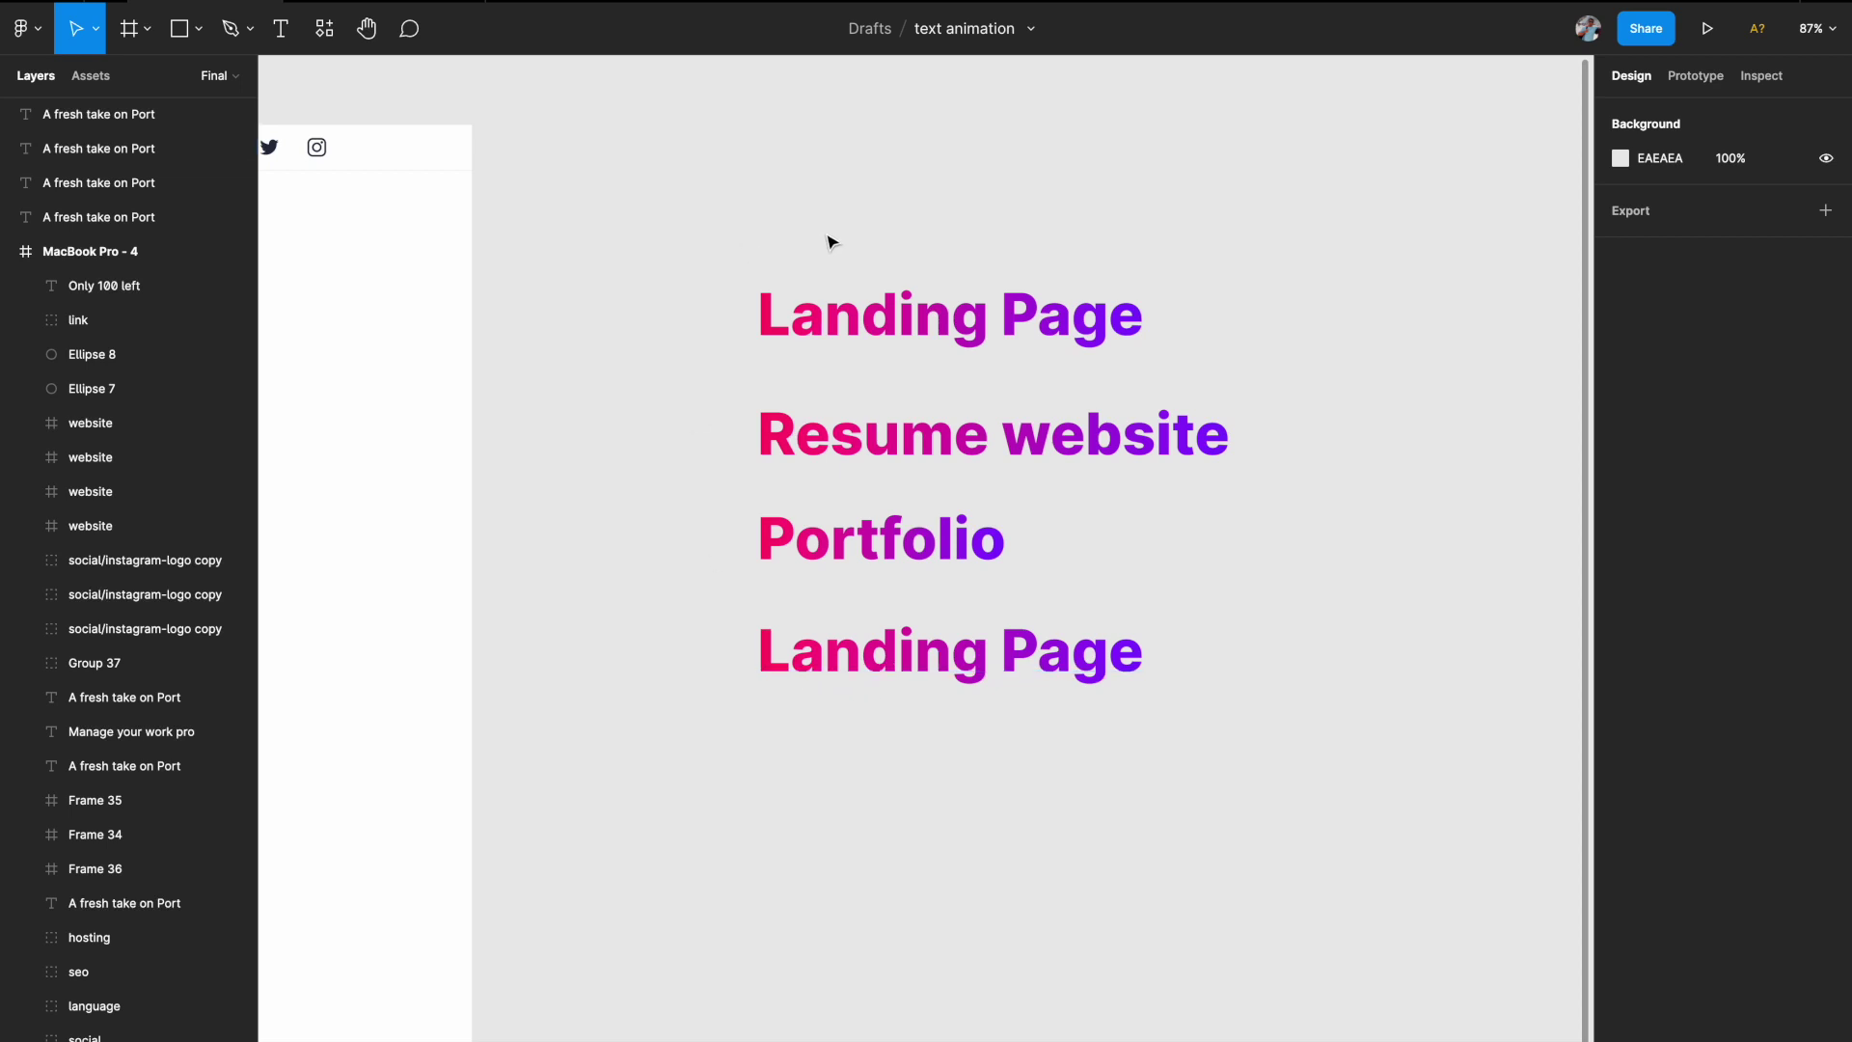
- Distribute the vertical spacing evenly between the four stacked gradient headings
scroll(831, 241, right, 2)
scroll(831, 241, up, 1)
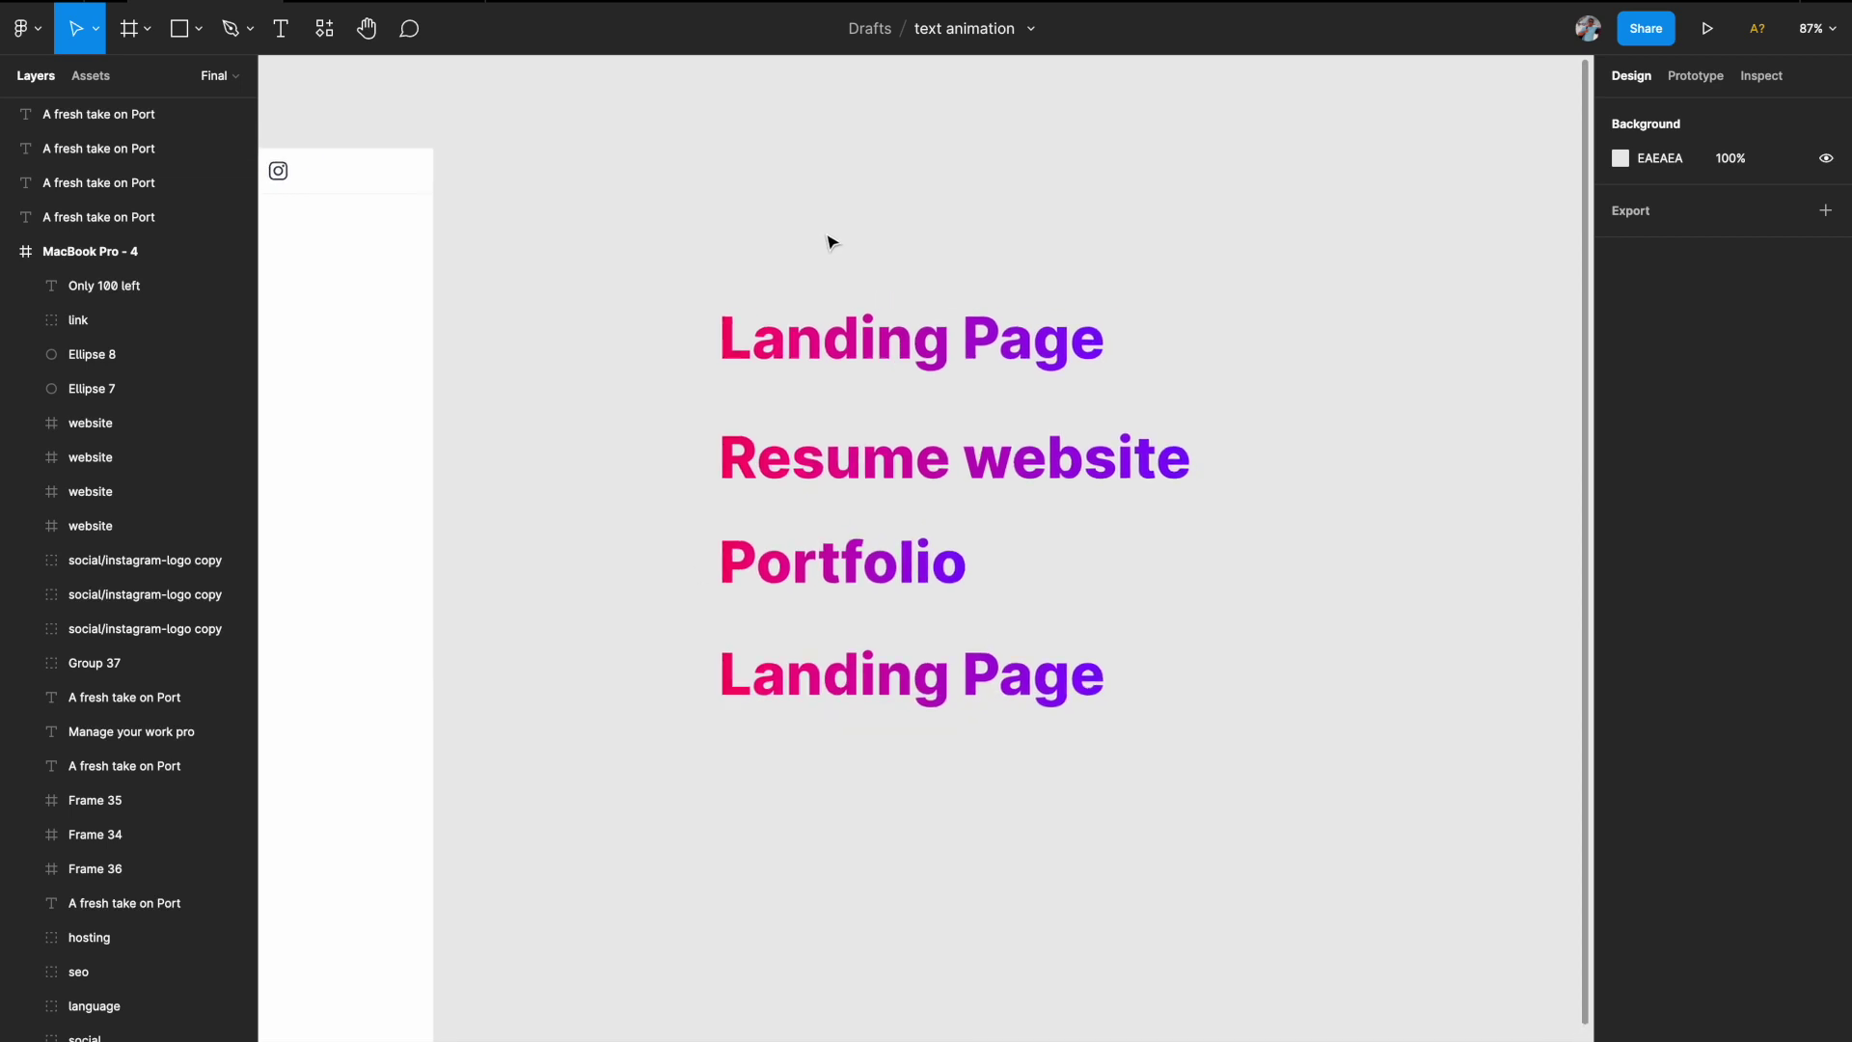
scroll(832, 241, down, 2)
scroll(832, 241, right, 2)
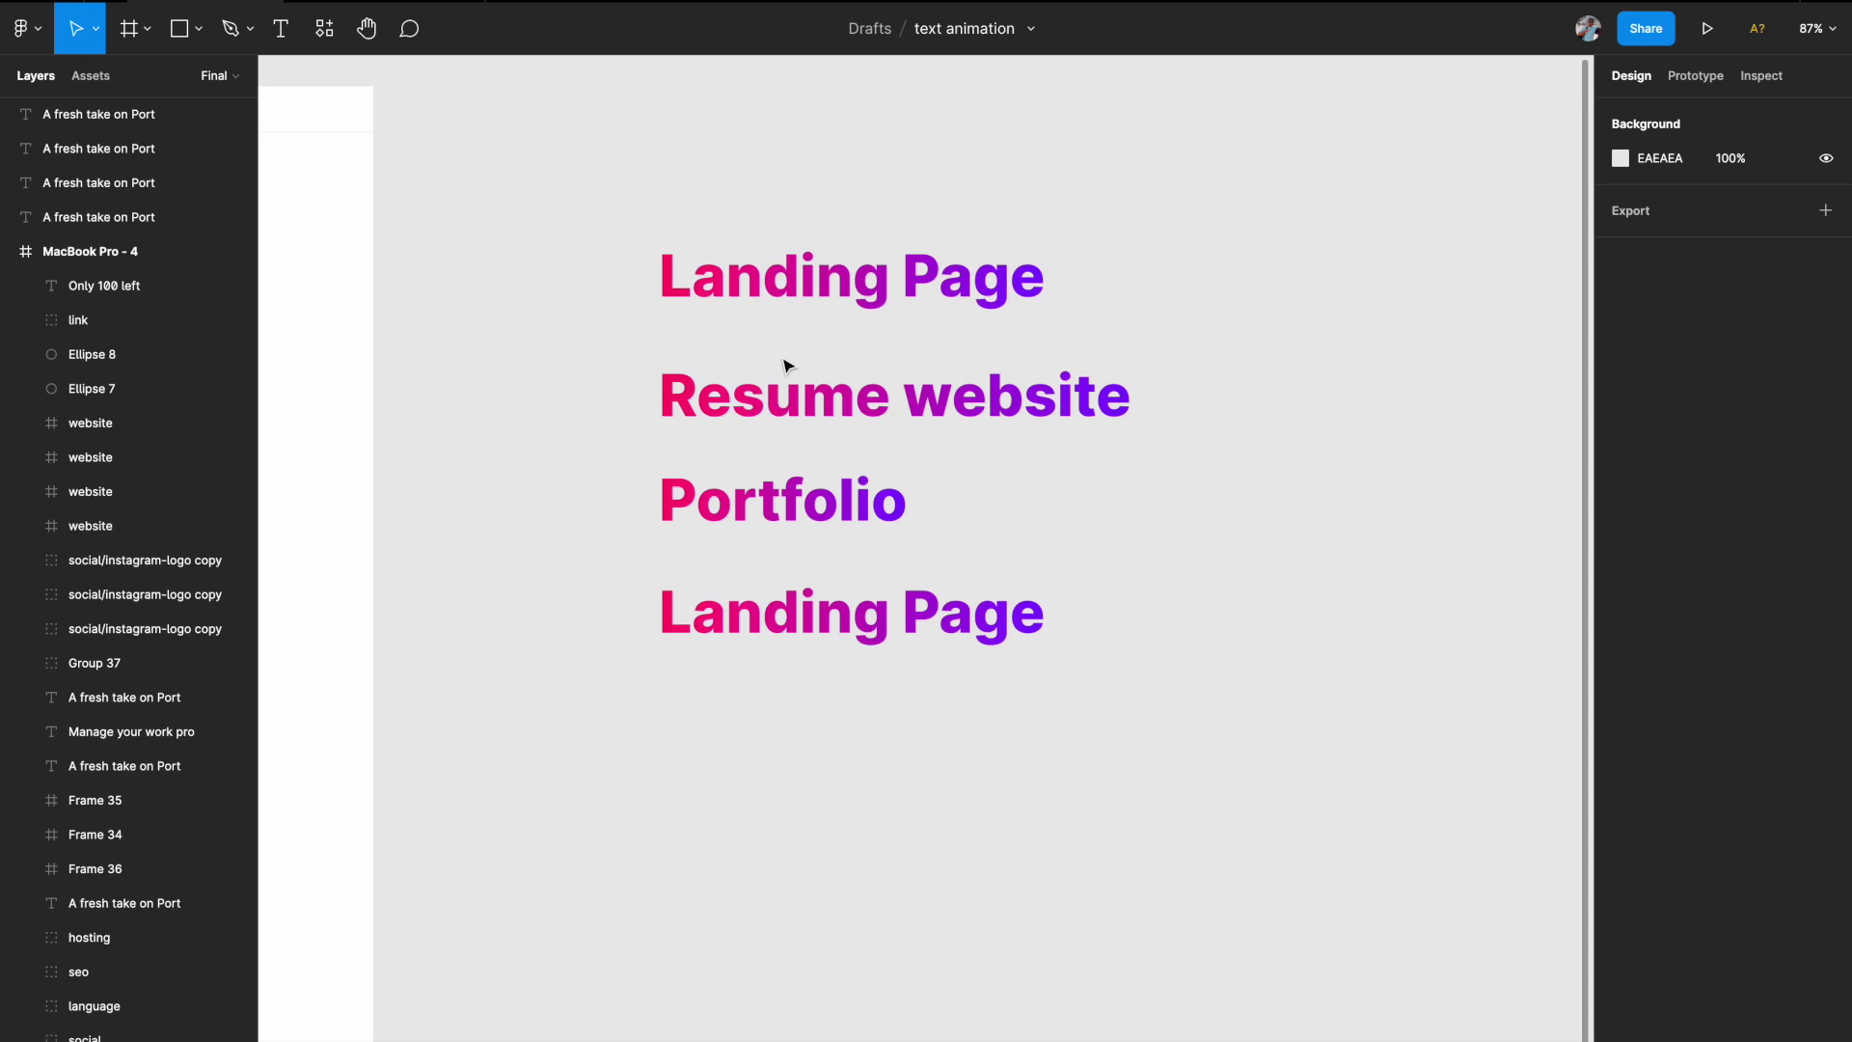
drag(553, 219, 1130, 720)
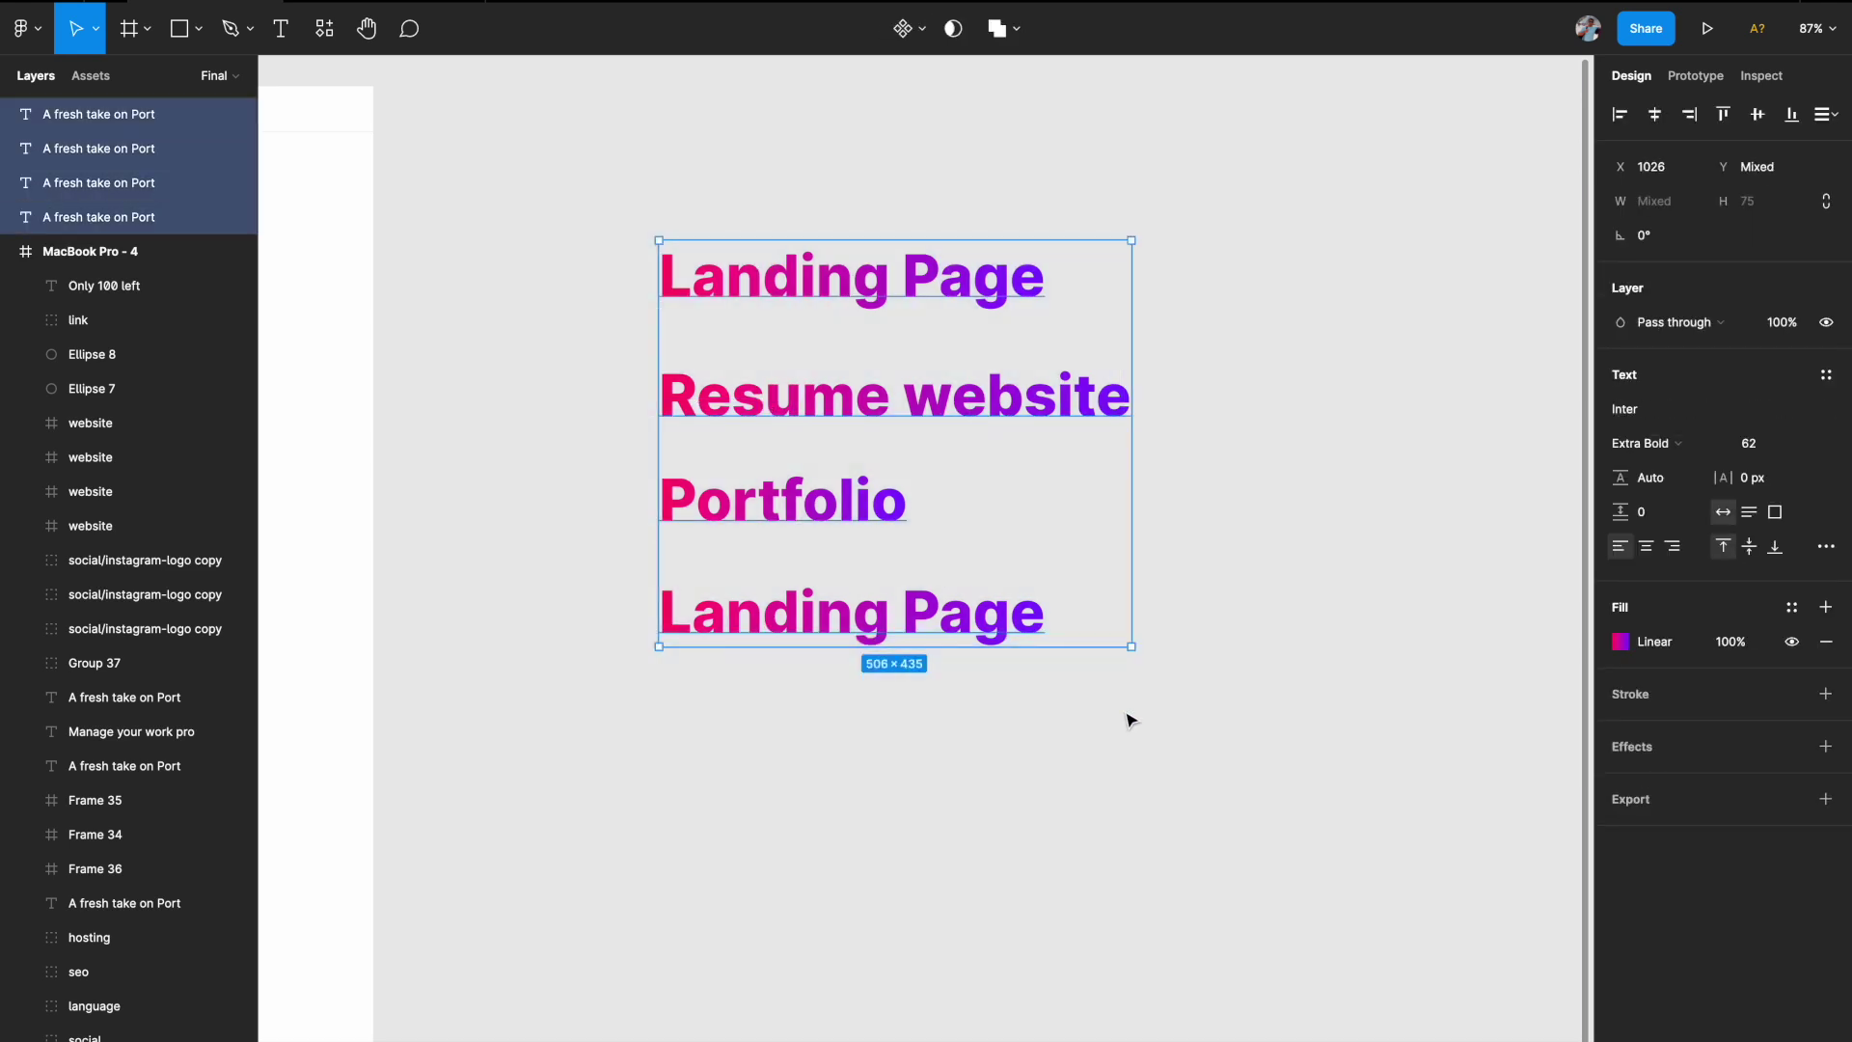
click(1827, 116)
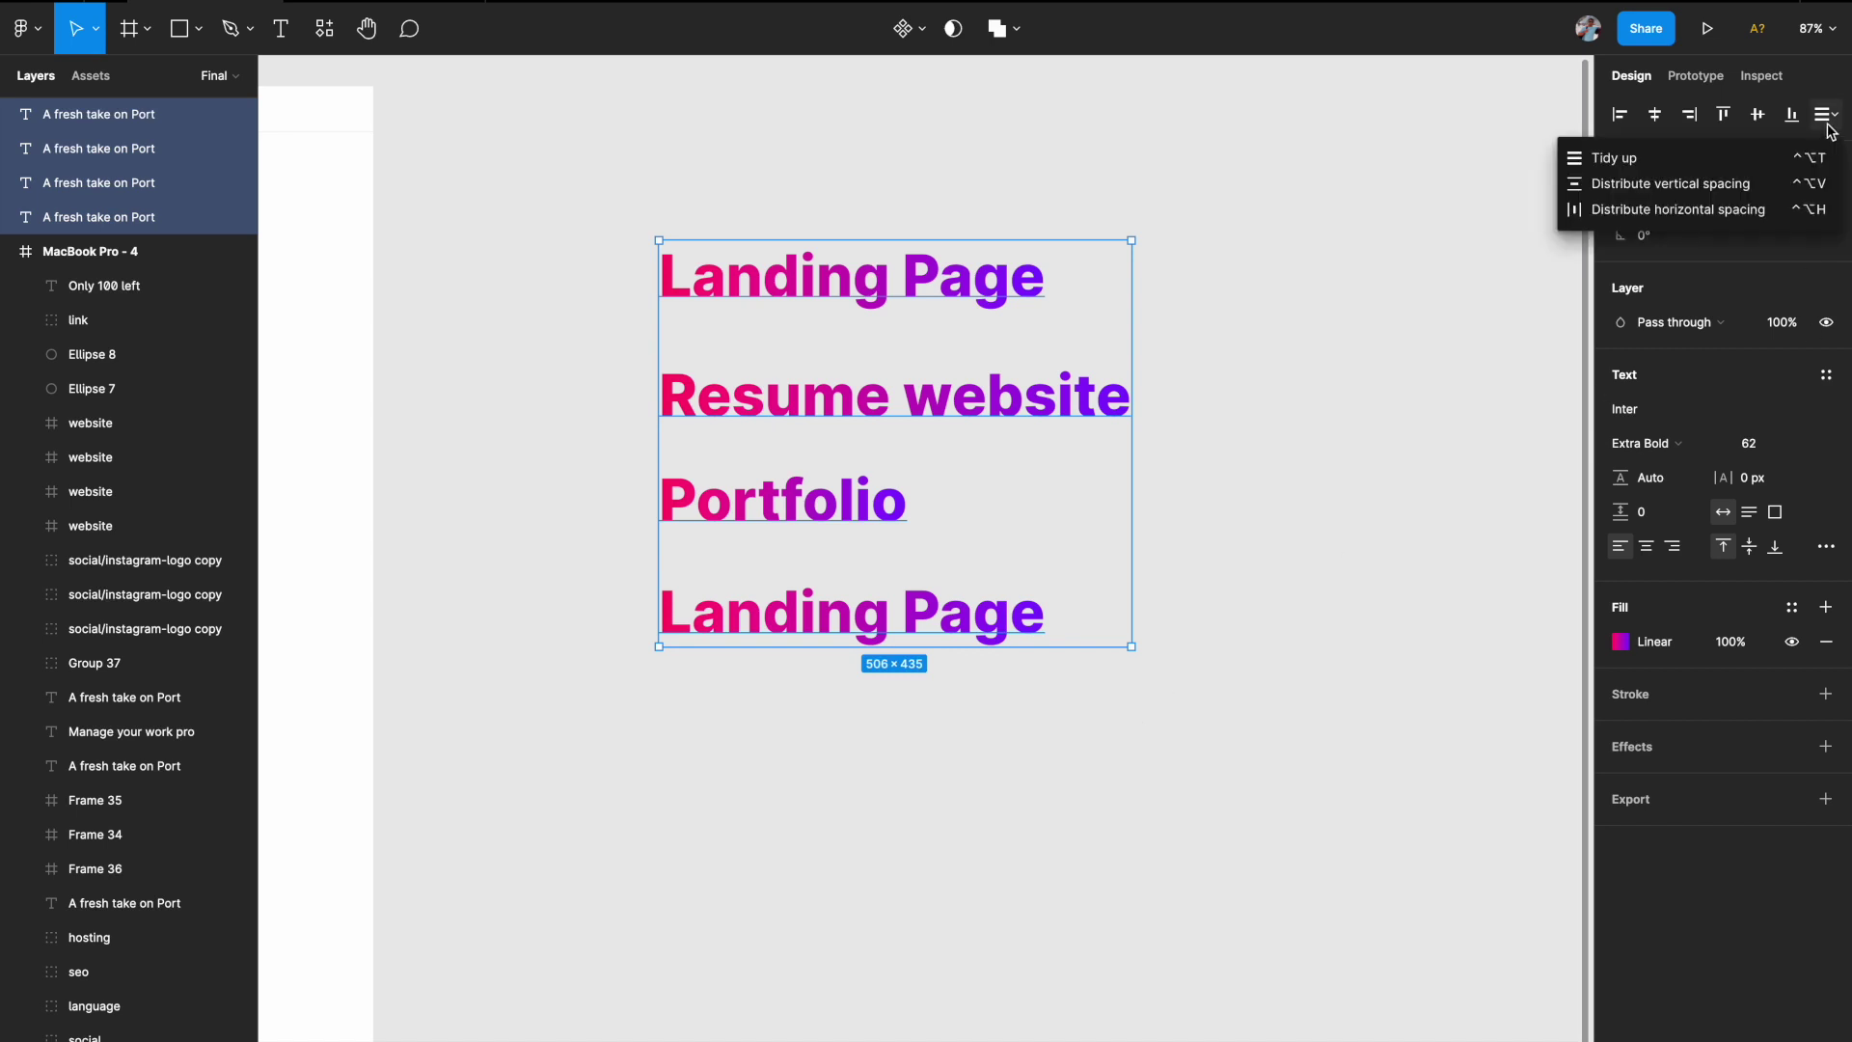
click(1675, 183)
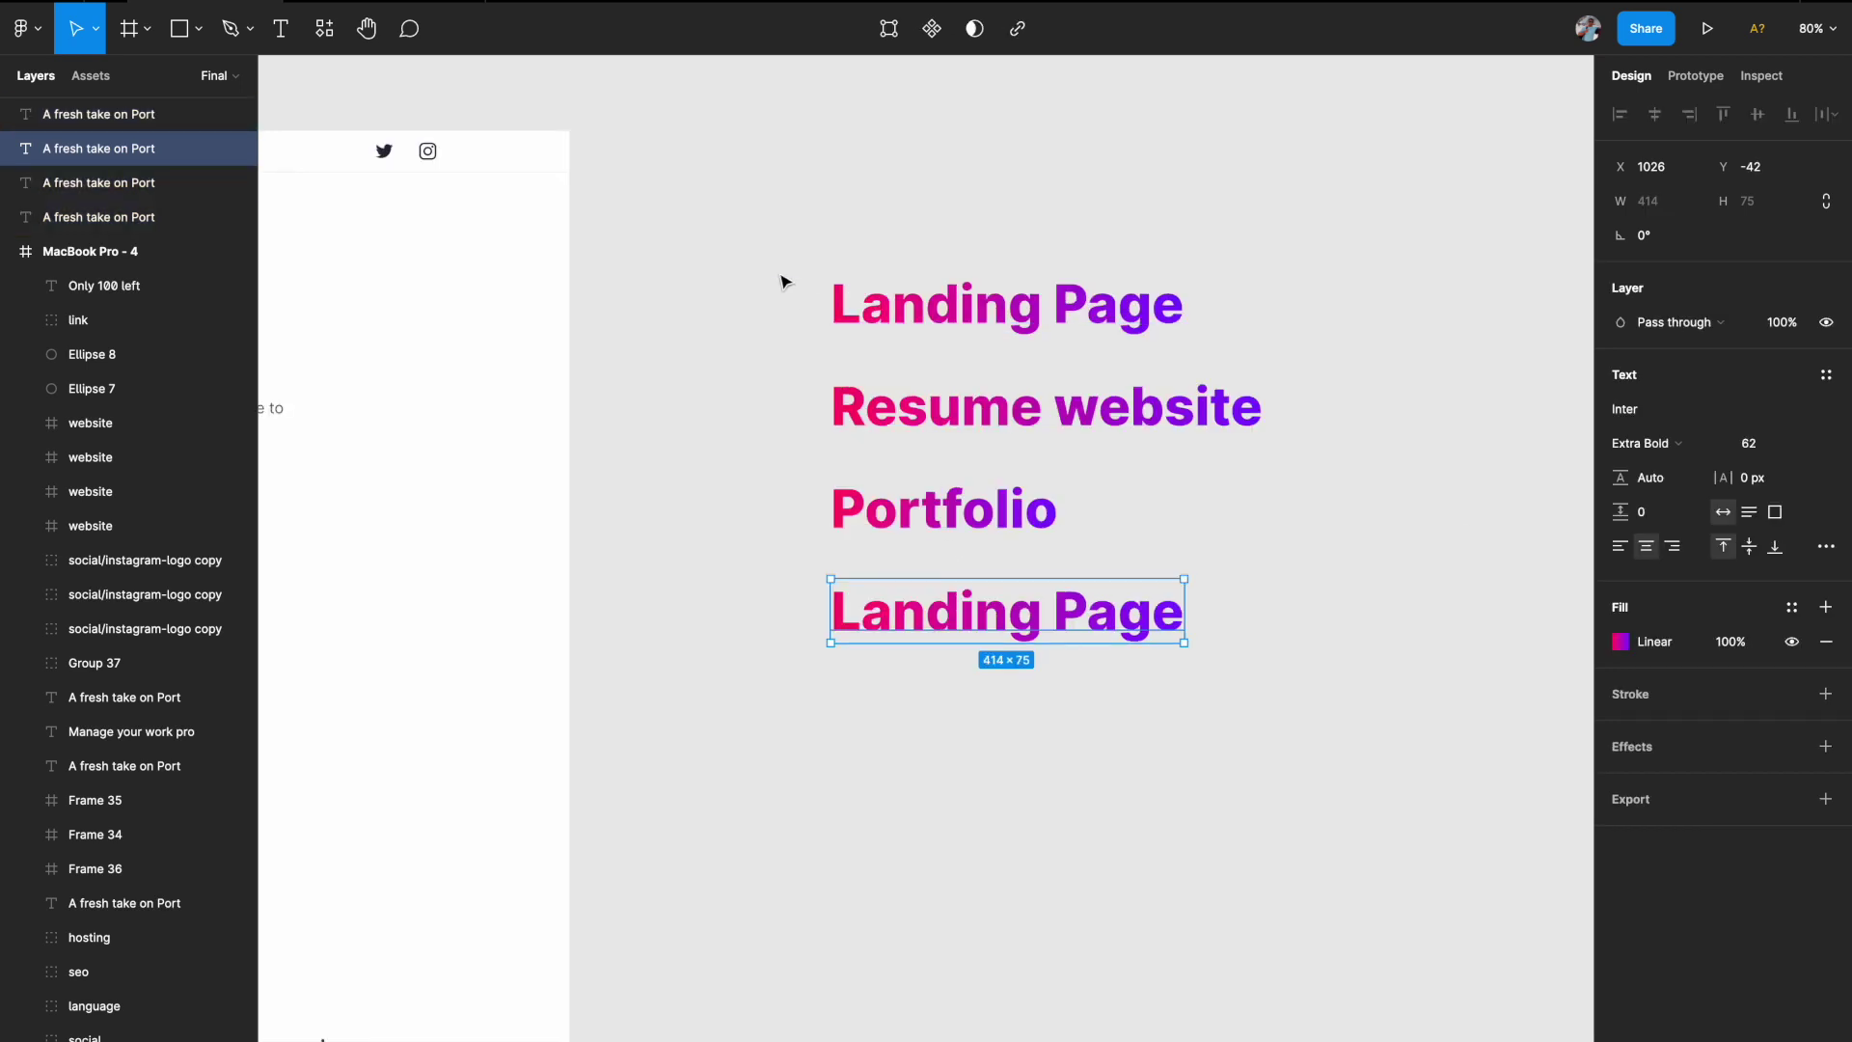
- Group the four headings into a single frame and rename it "Ticker"
drag(759, 246, 1164, 699)
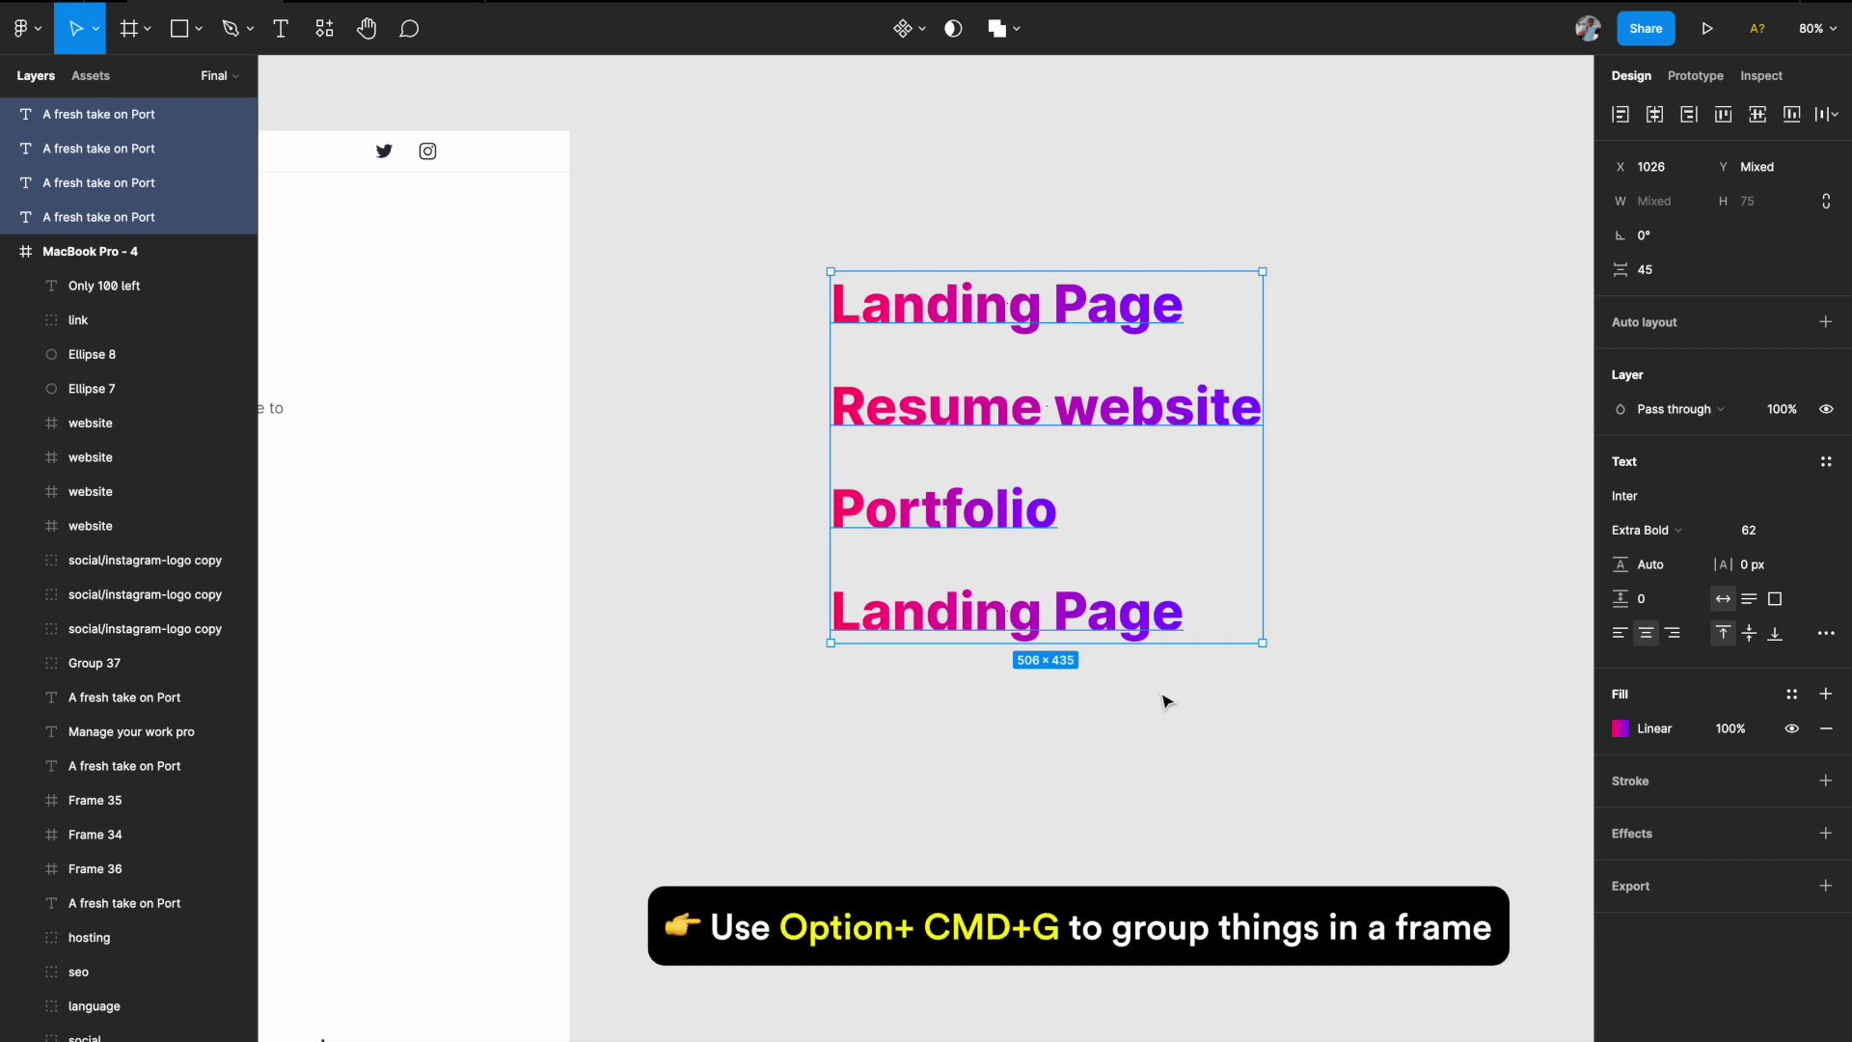
key(super+alt+g)
click(849, 262)
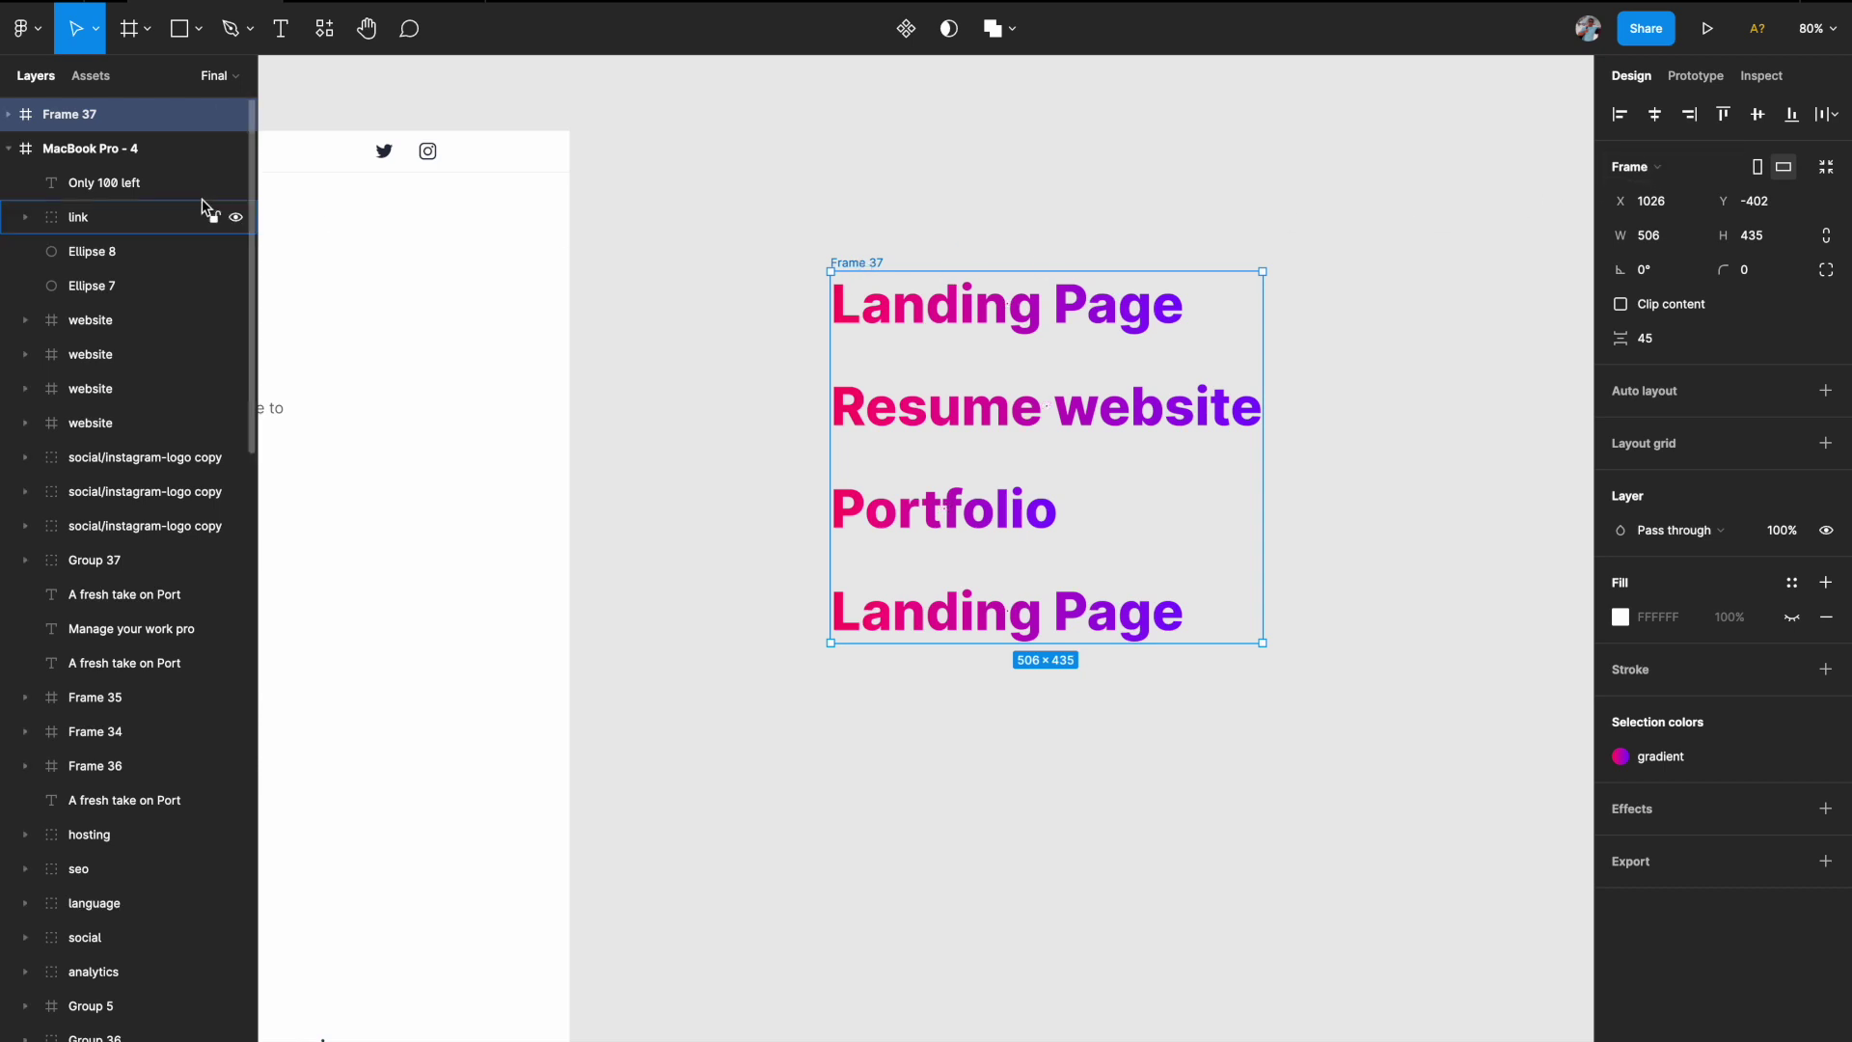
double_click(89, 117)
text(Ticker)
key(Return)
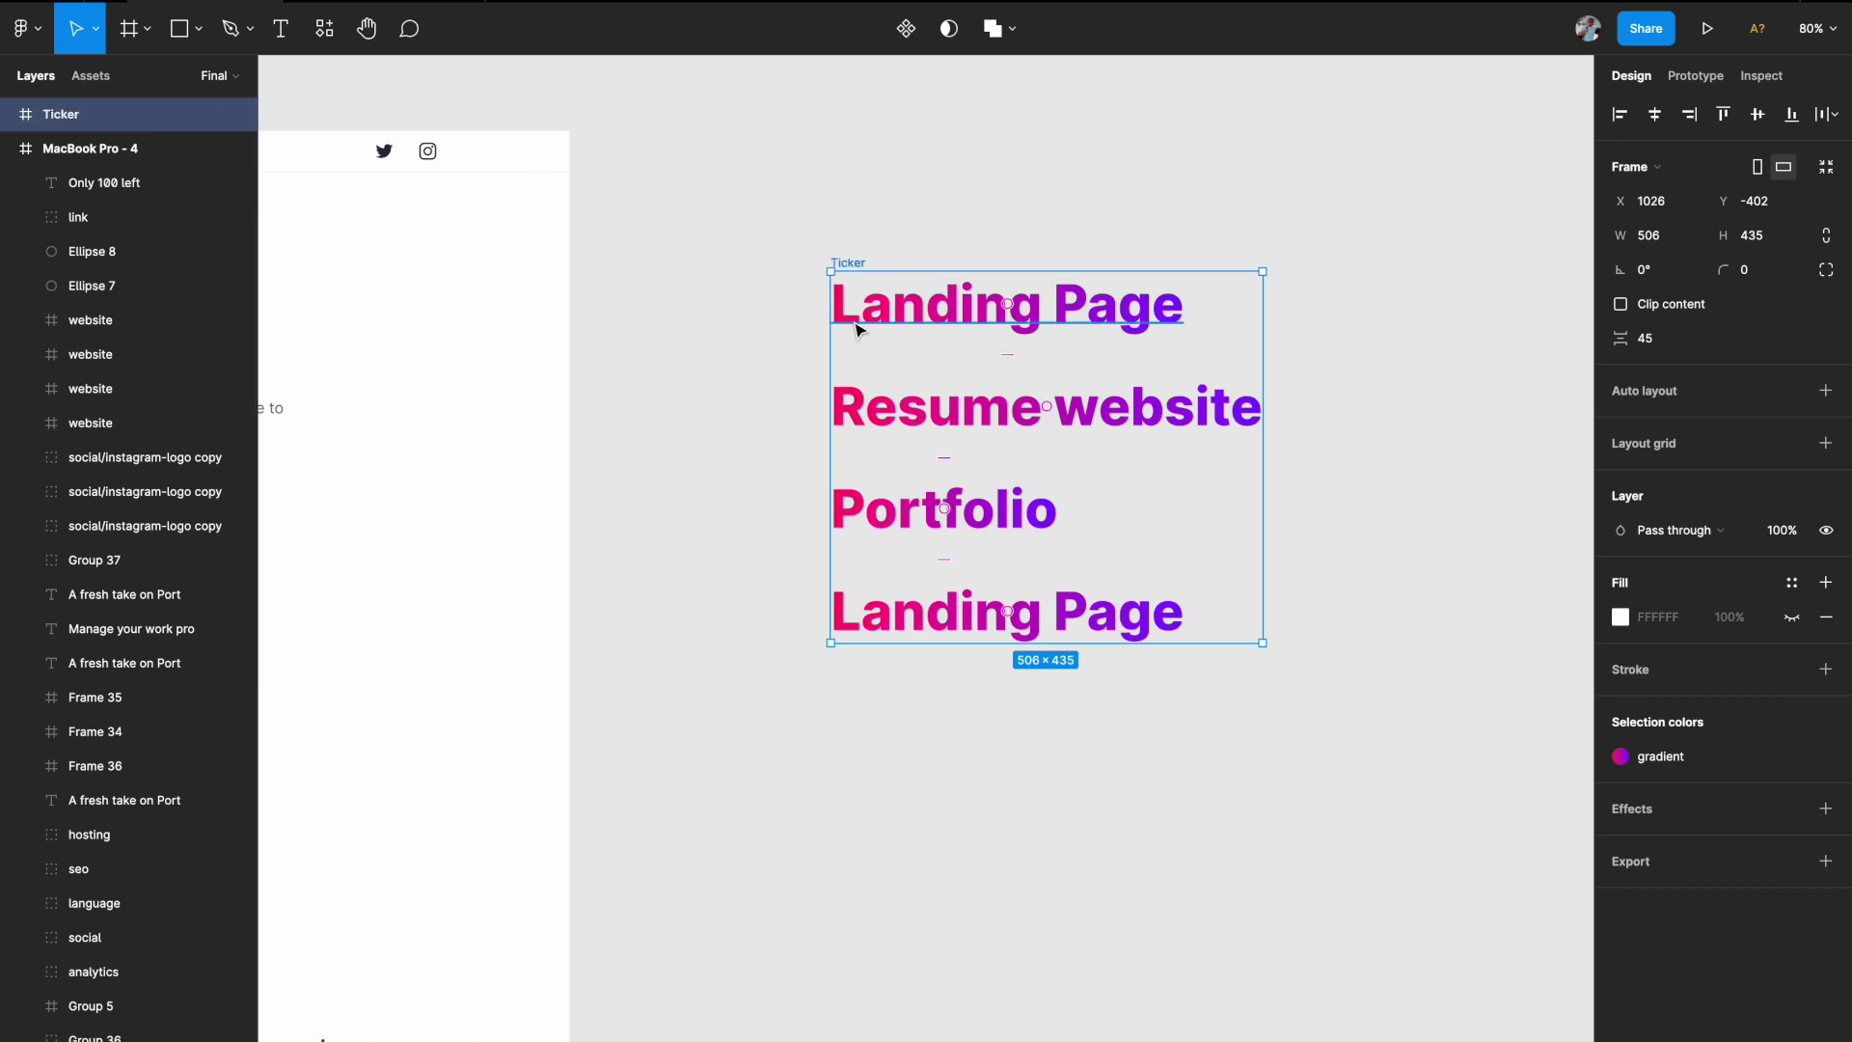
- Shrink the Ticker frame from above and below to 506 × 75 so it encloses only the "Resume website" heading
scroll(854, 329, up, 2)
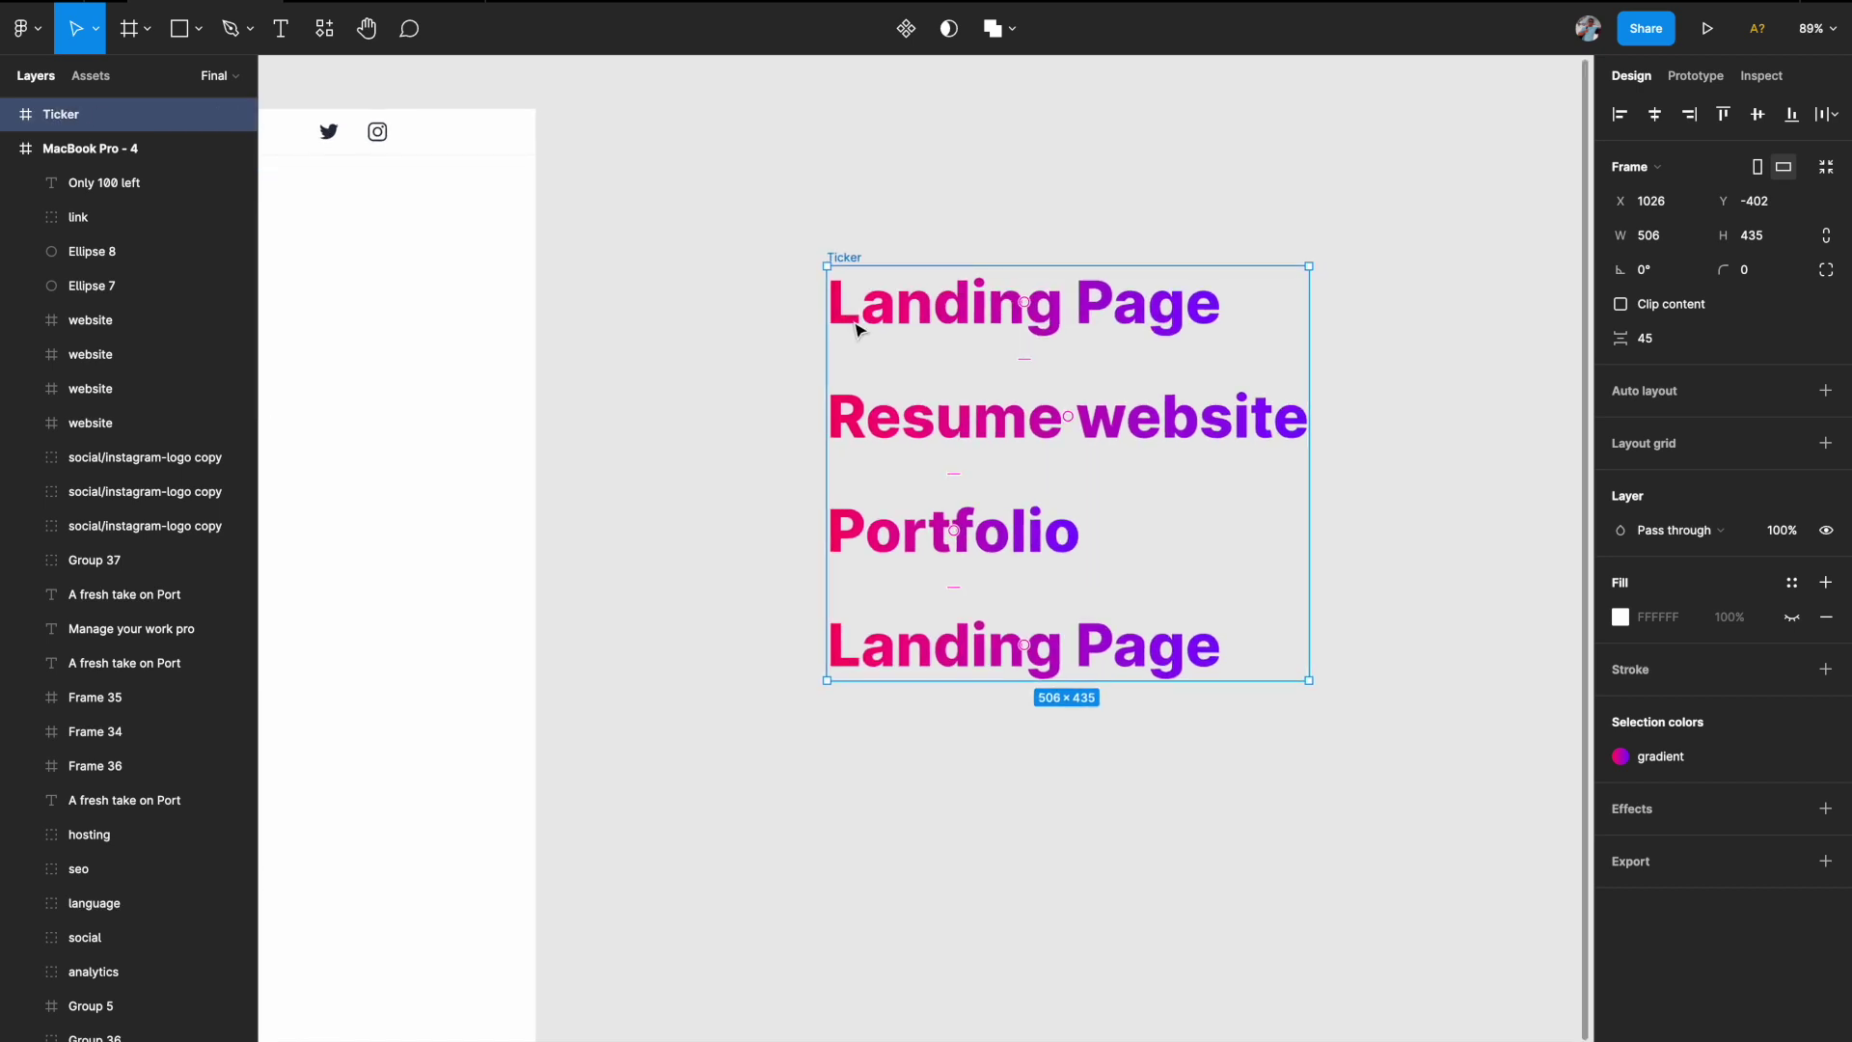
scroll(854, 328, right, 2)
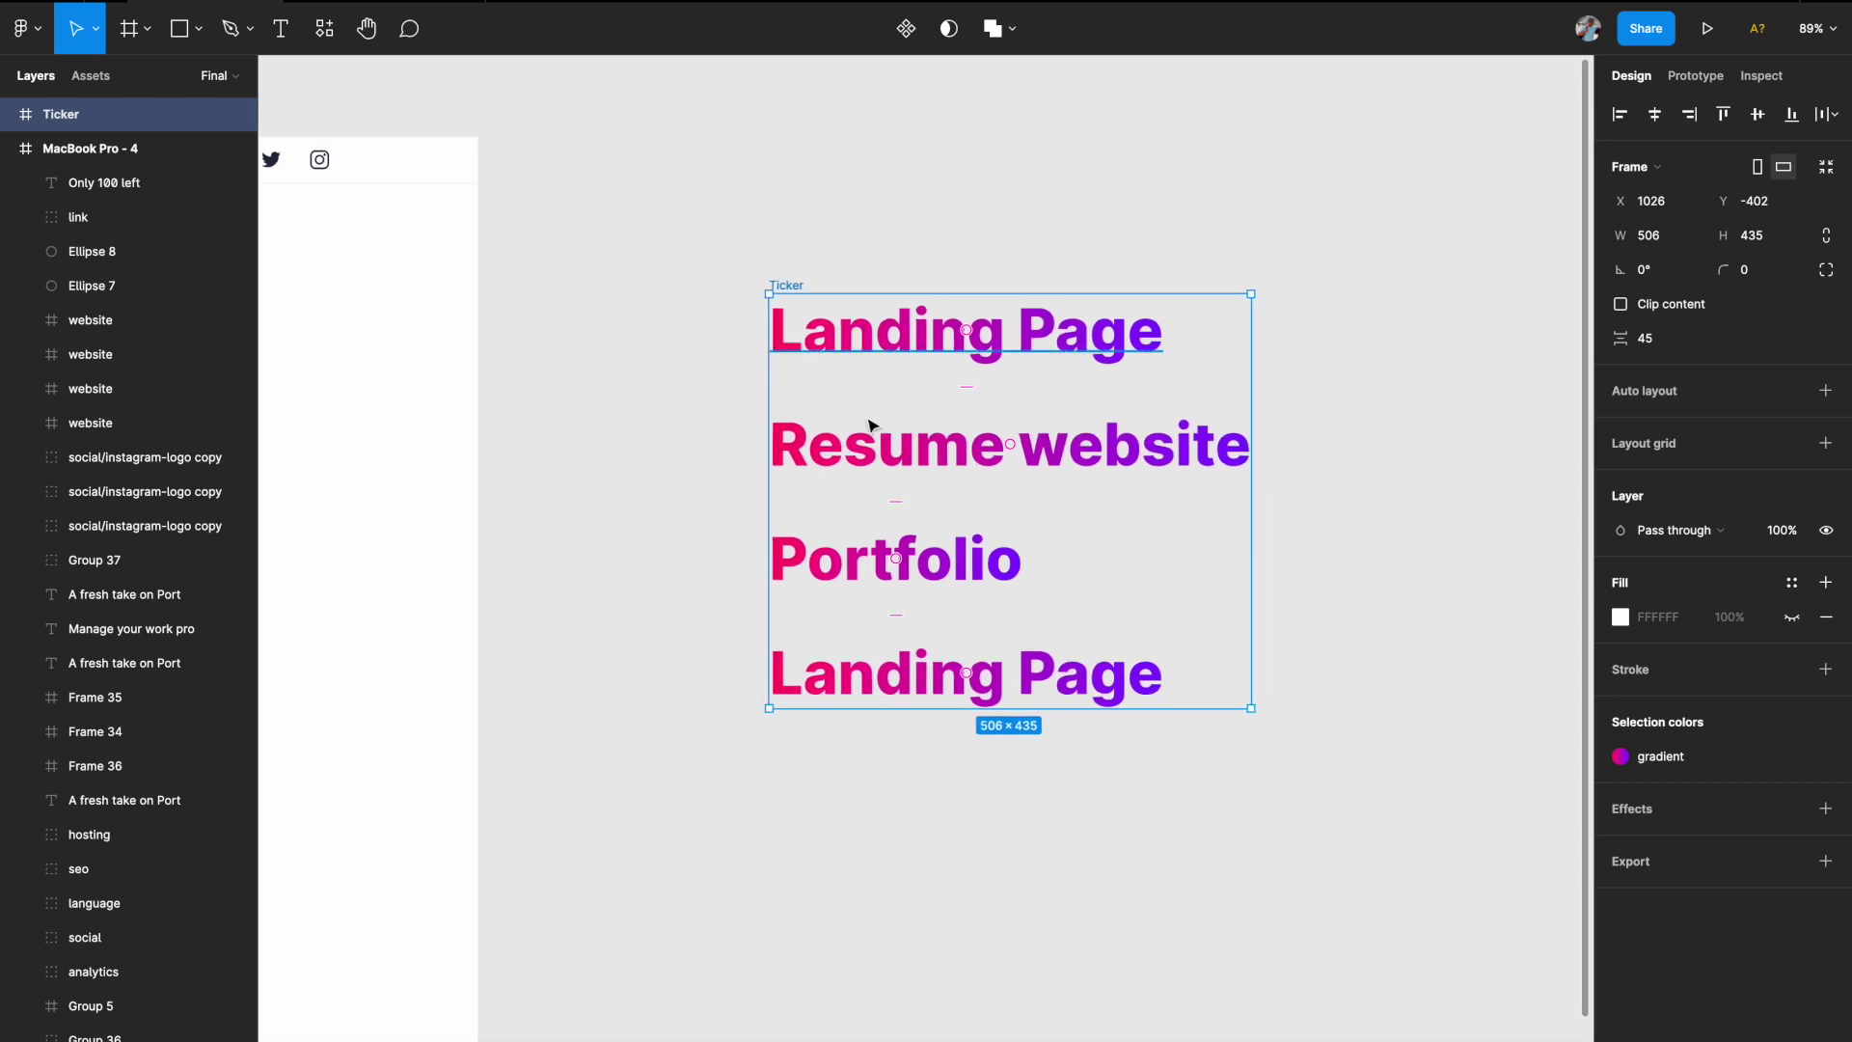
scroll(929, 417, down, 2)
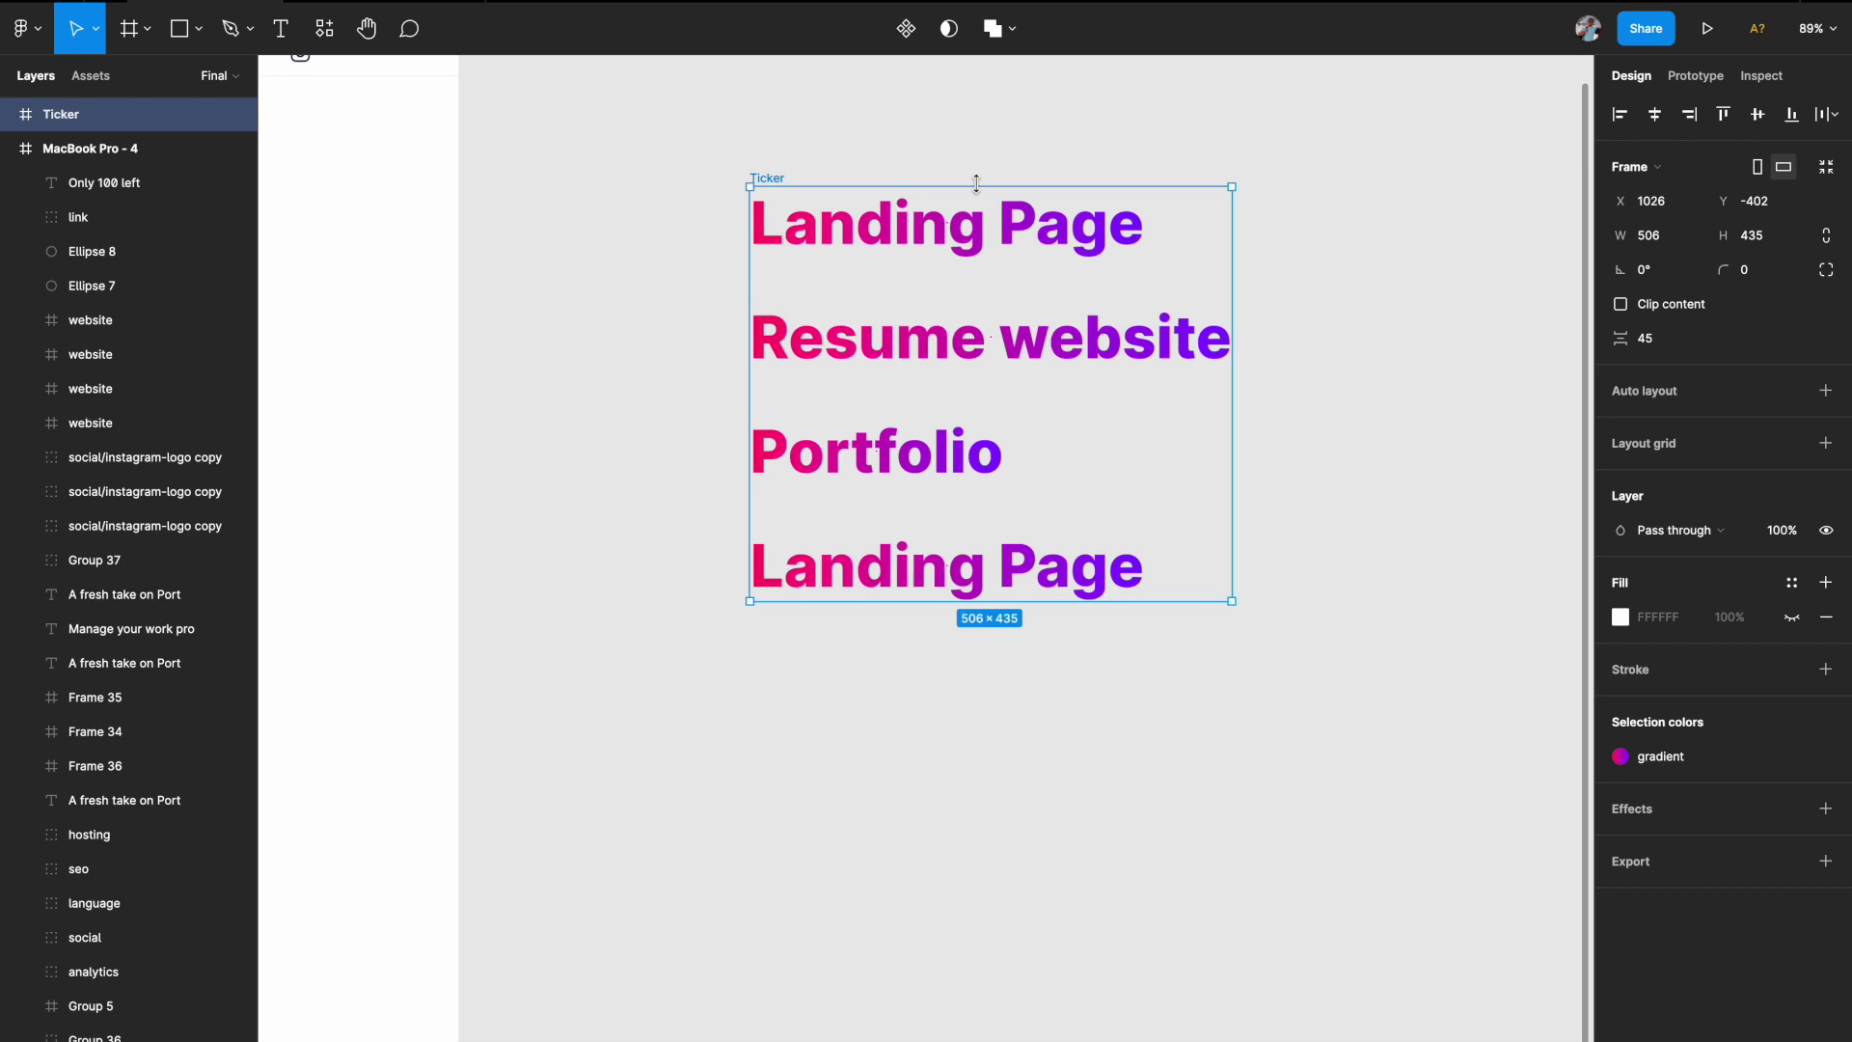
click(10, 148)
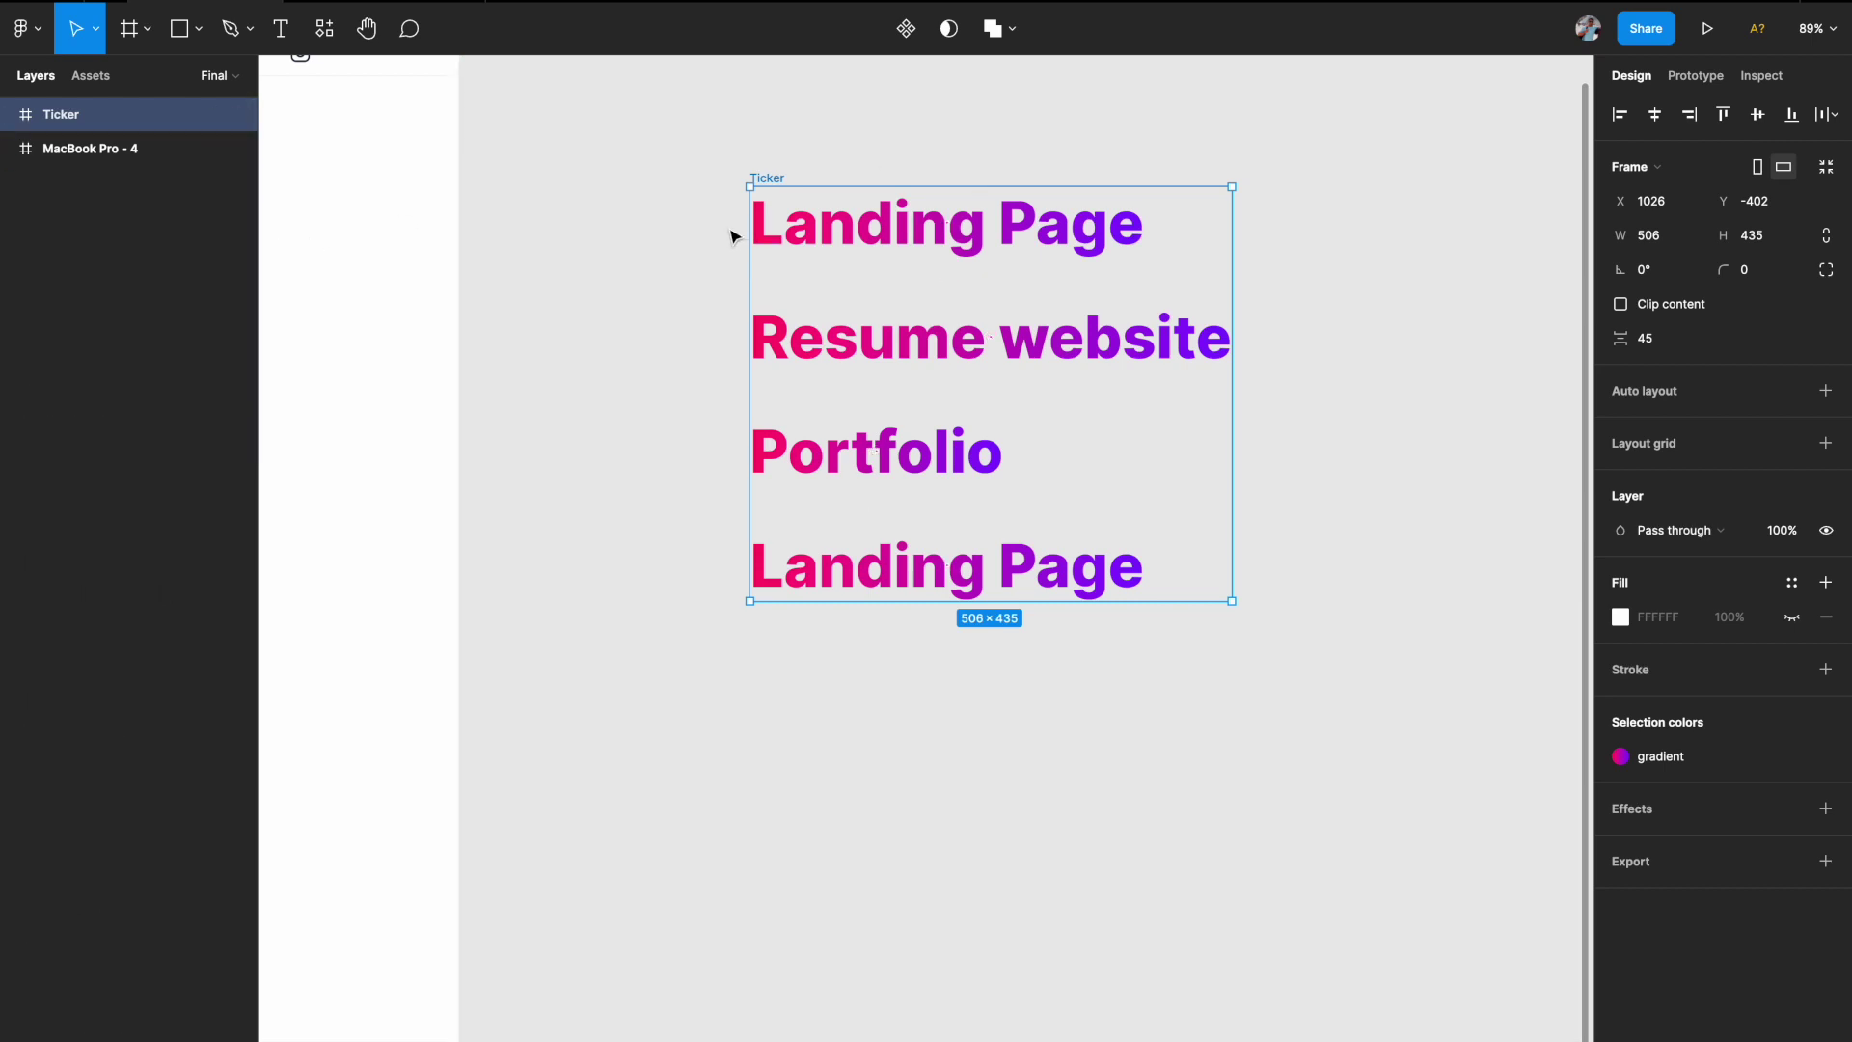
scroll(831, 193, up, 3)
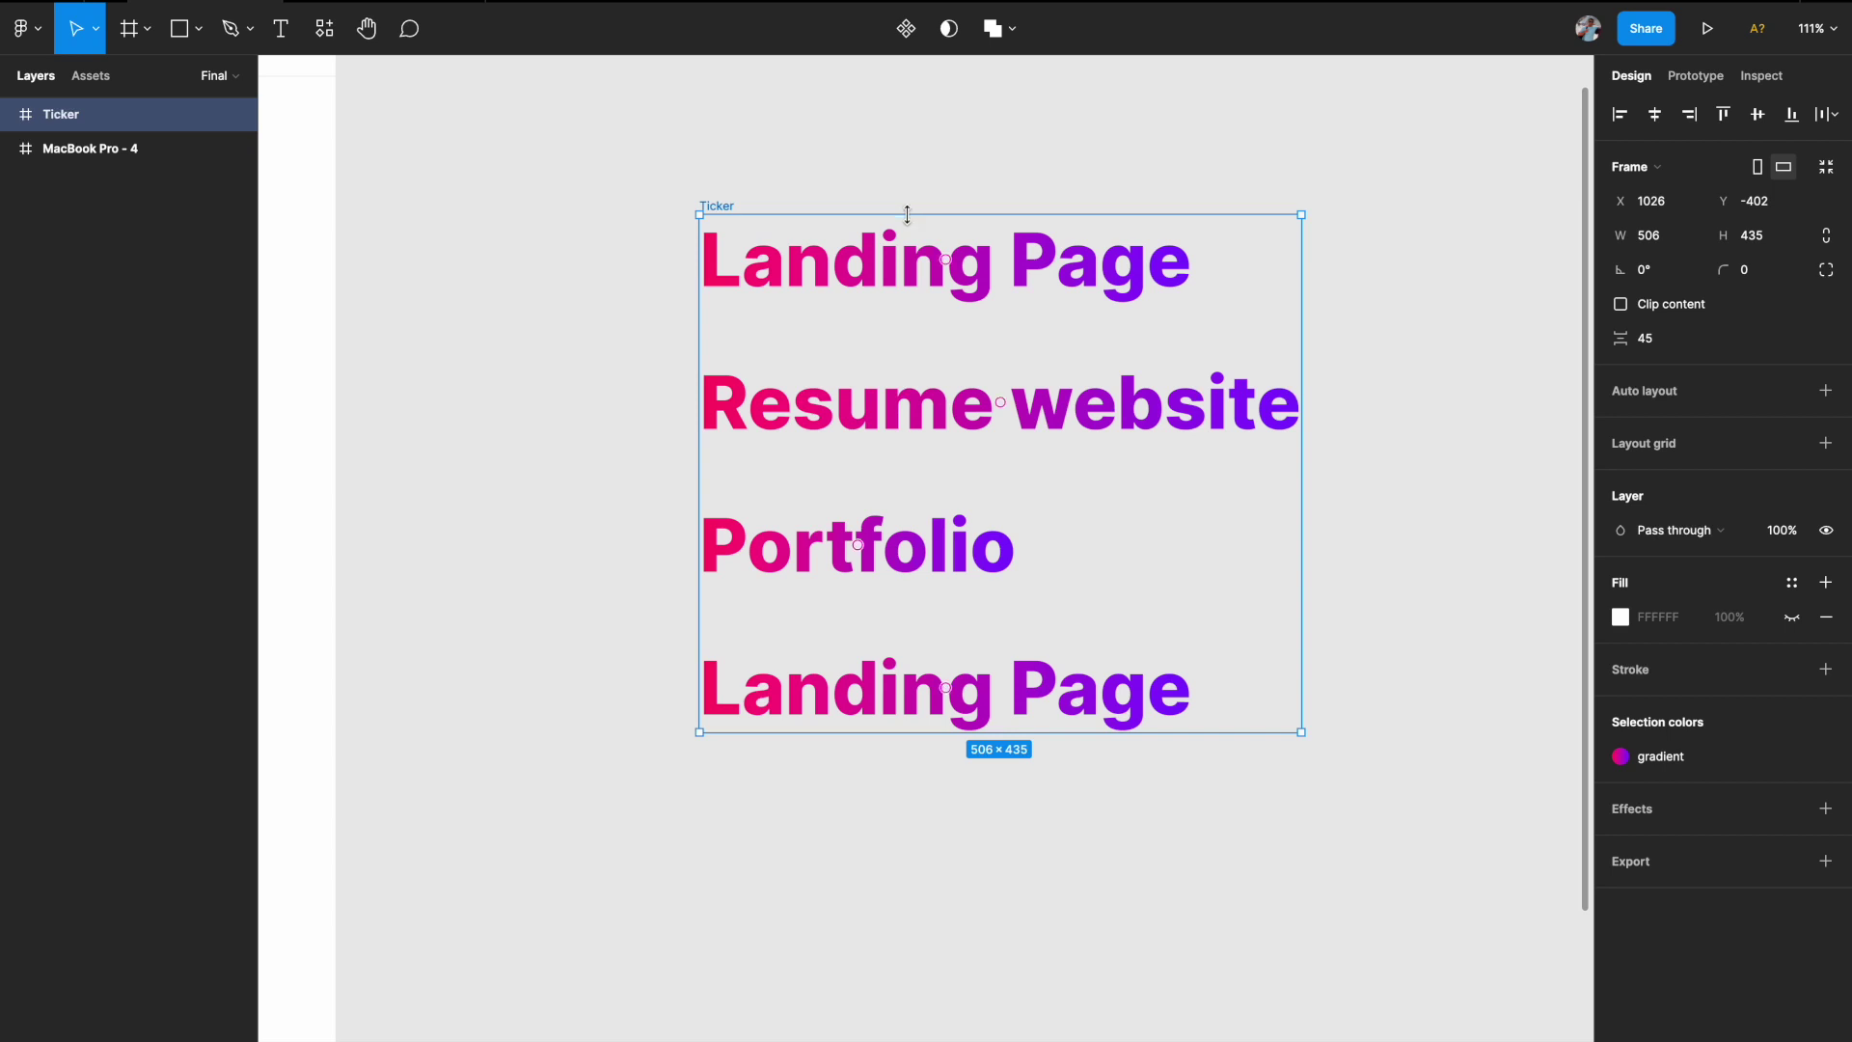
drag(907, 214, 922, 356)
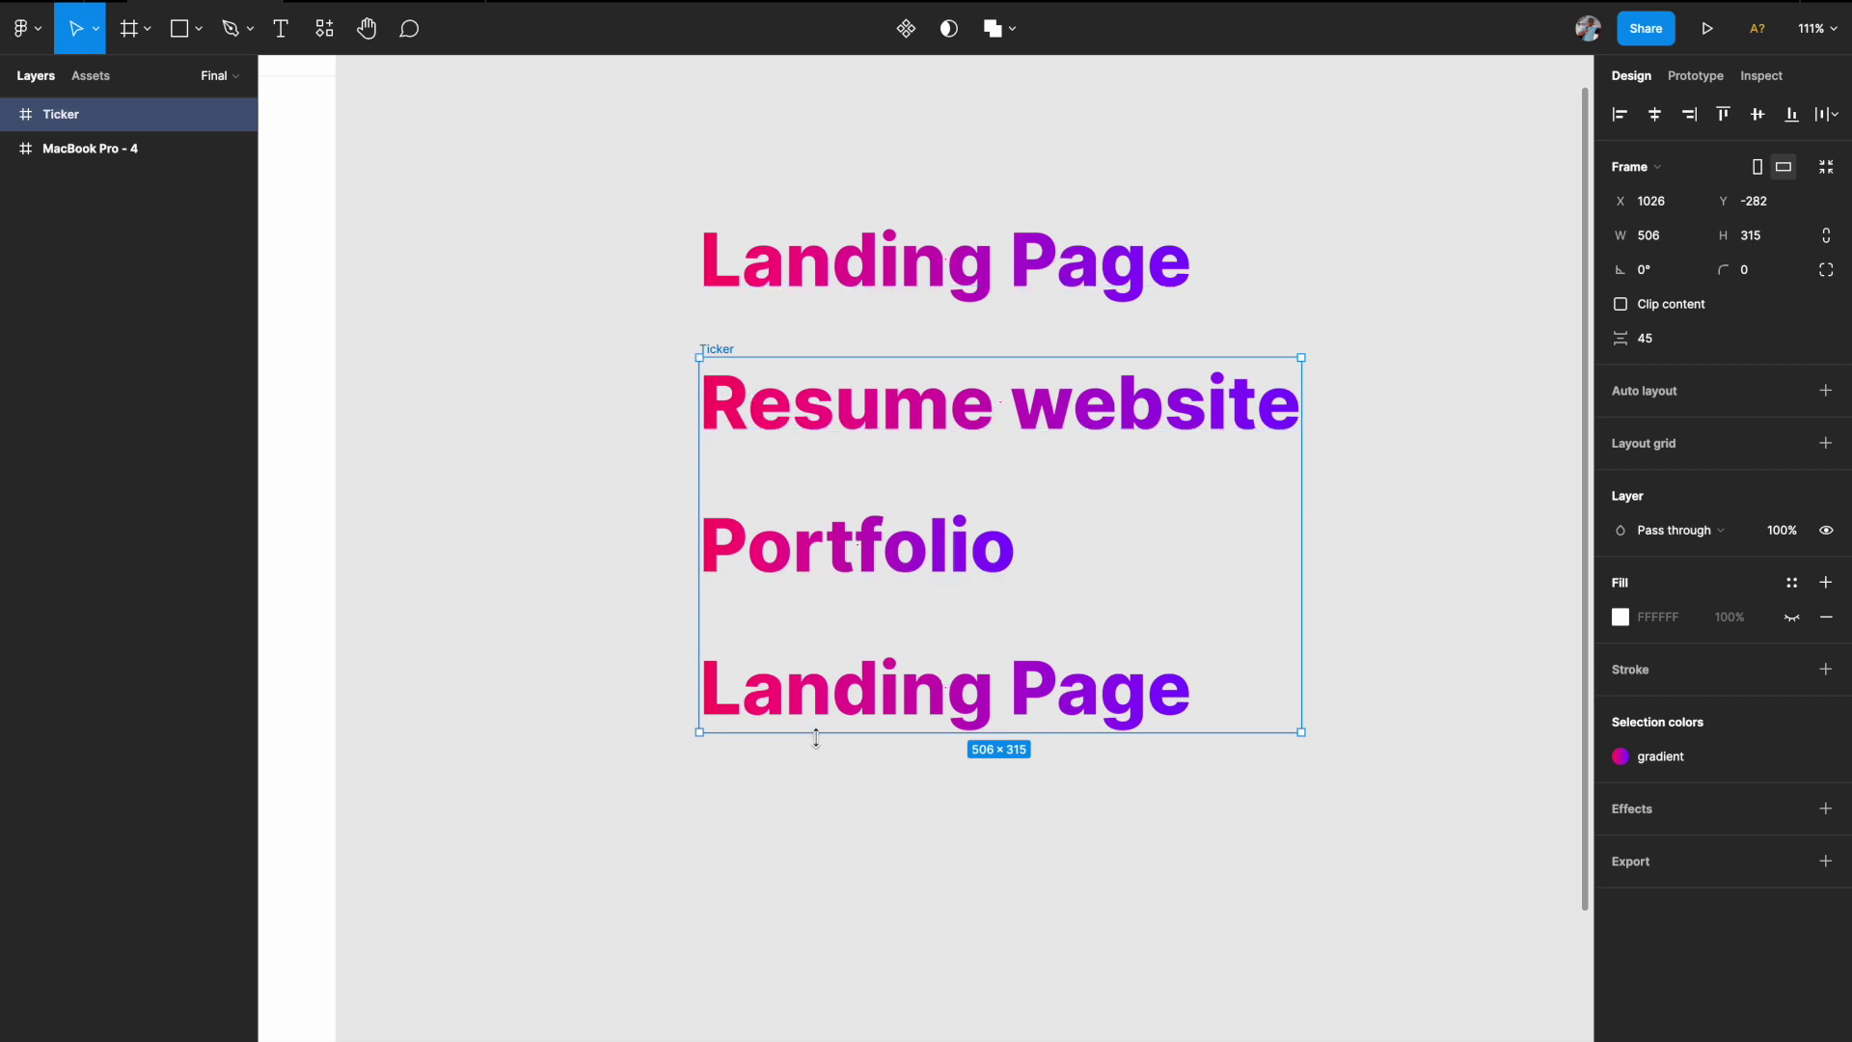
drag(815, 738, 806, 449)
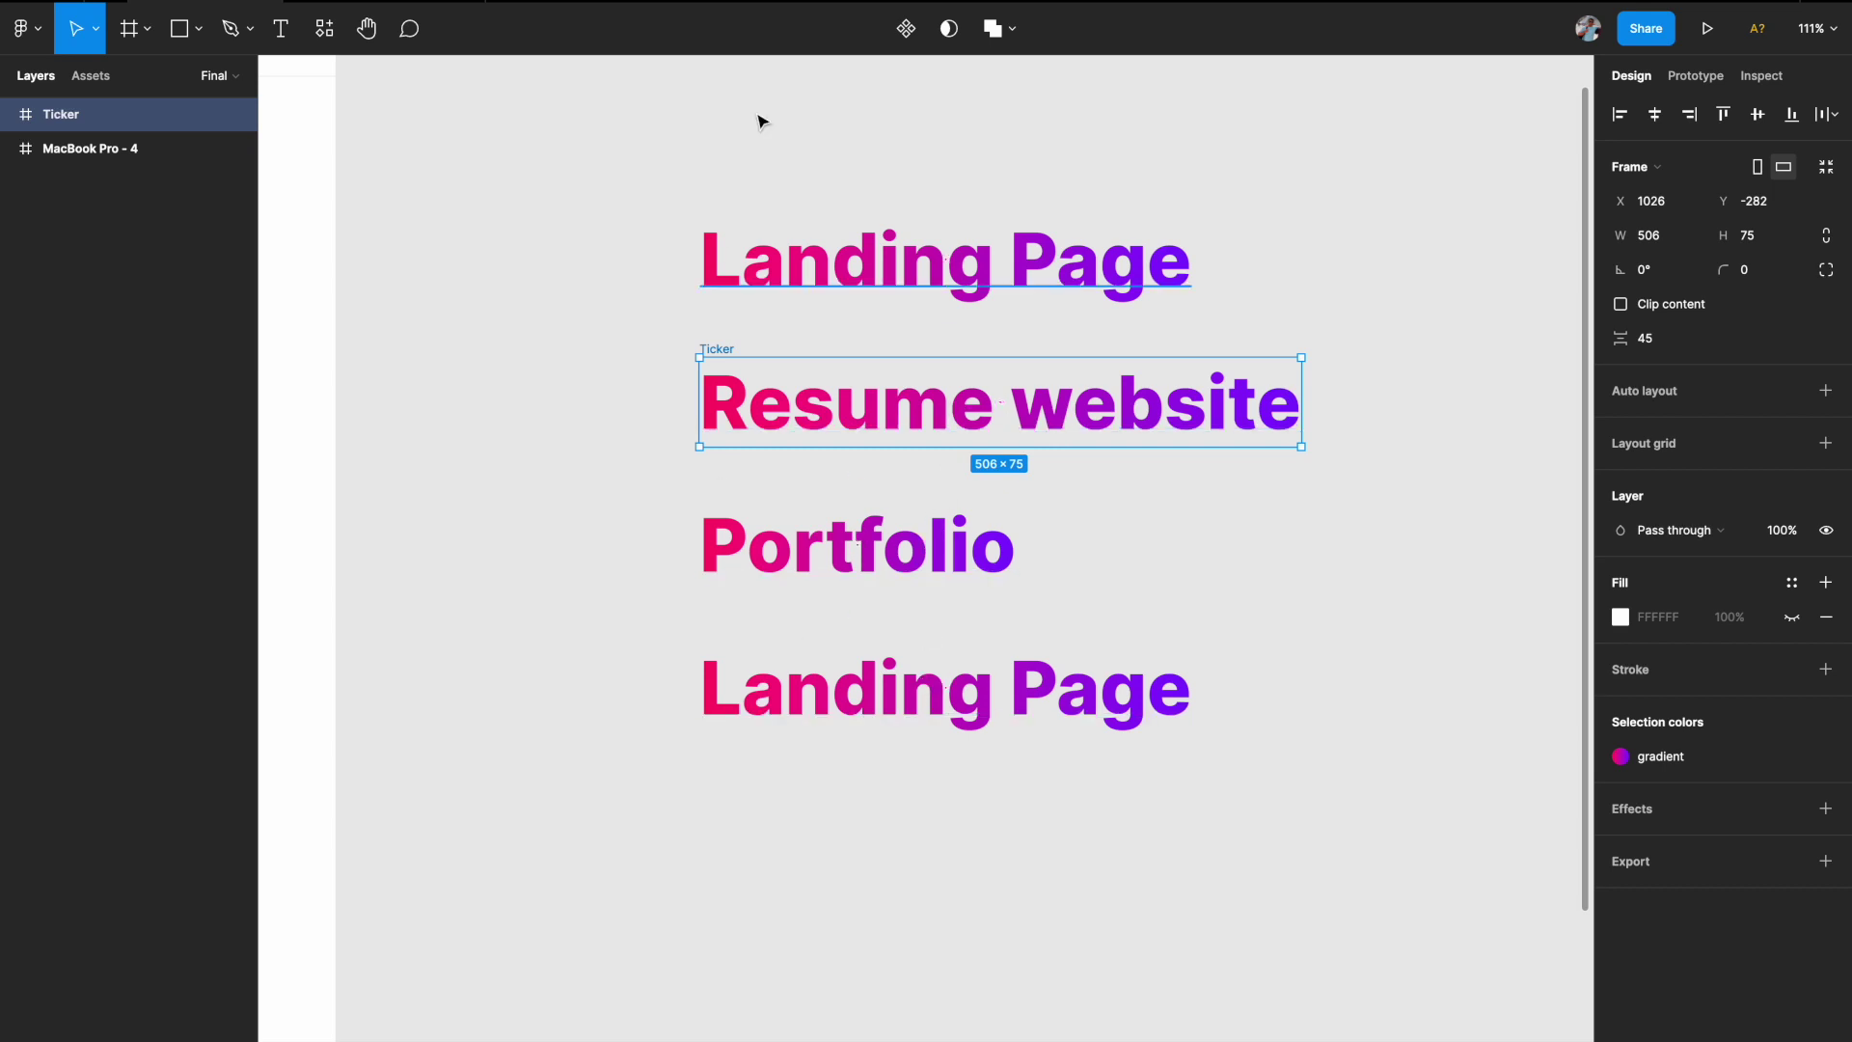
- Toggle content clipping on the Ticker frame on and off to preview it with only the enclosed heading showing
scroll(695, 328, down, 1)
scroll(694, 328, right, 1)
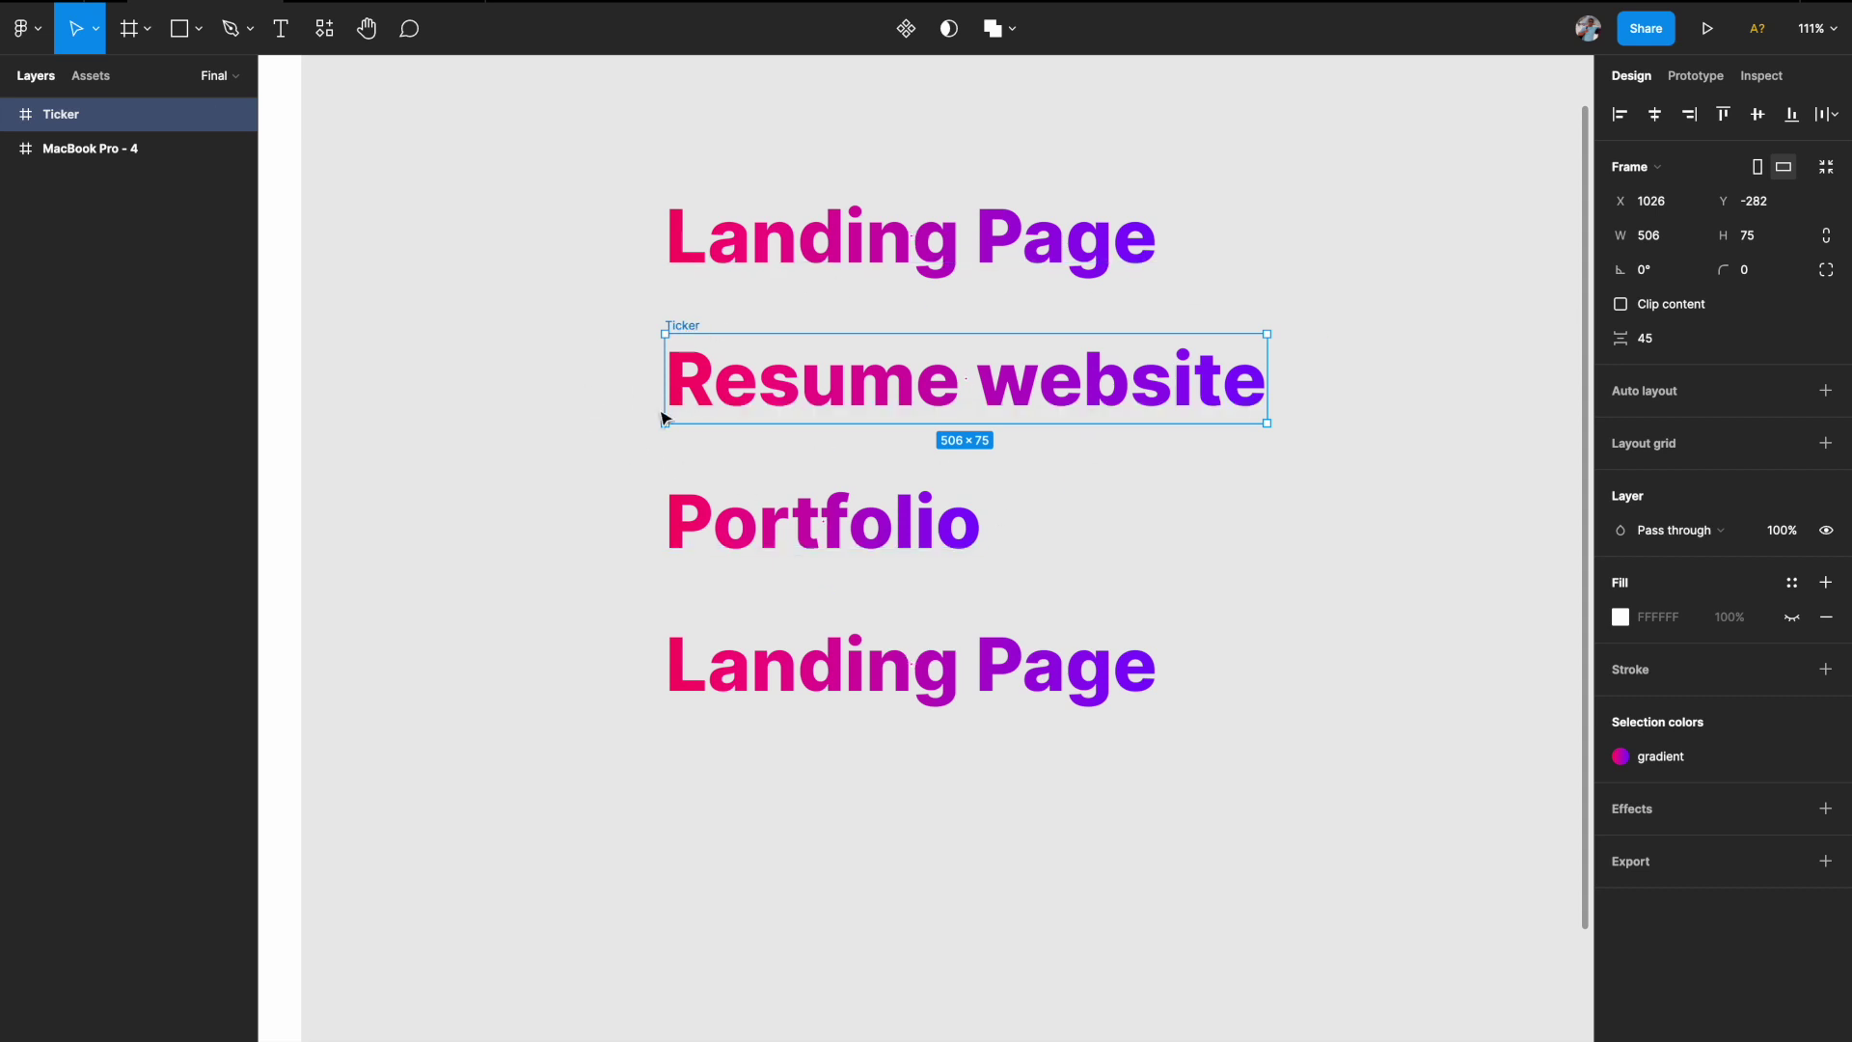
click(1621, 306)
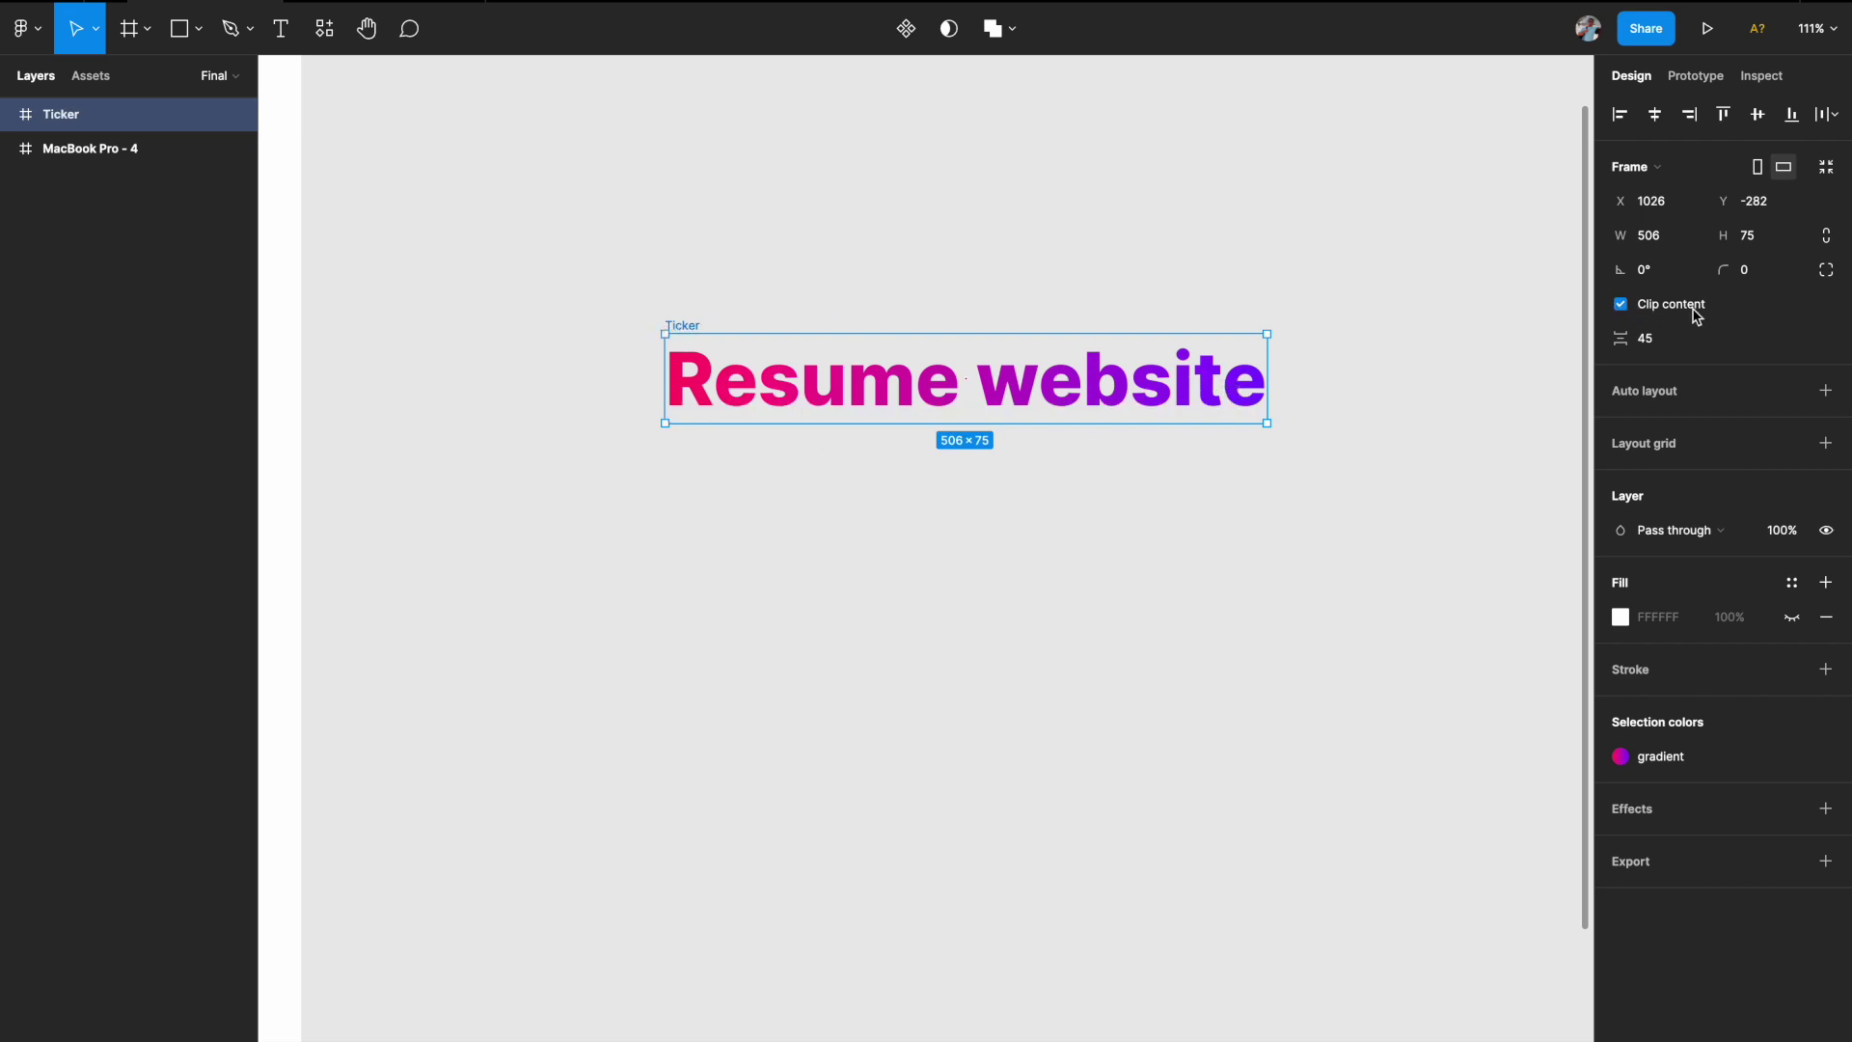
click(1621, 305)
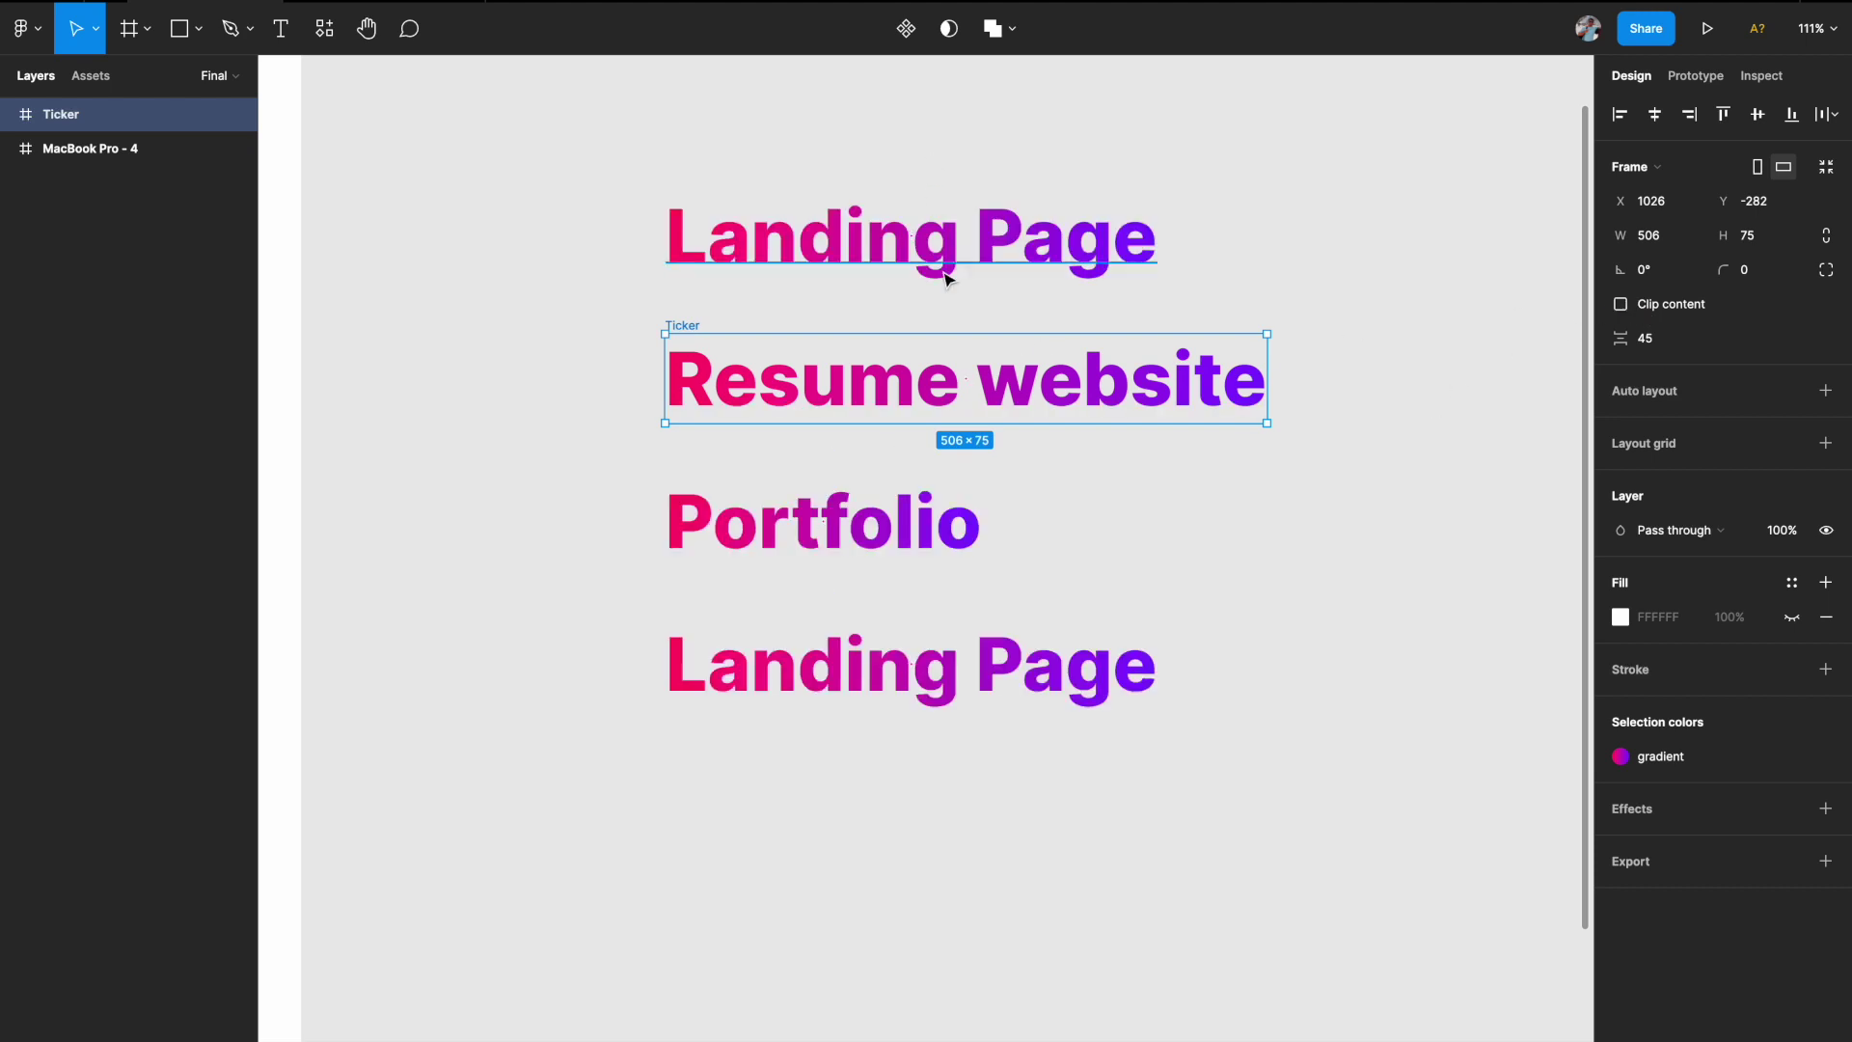
click(1623, 305)
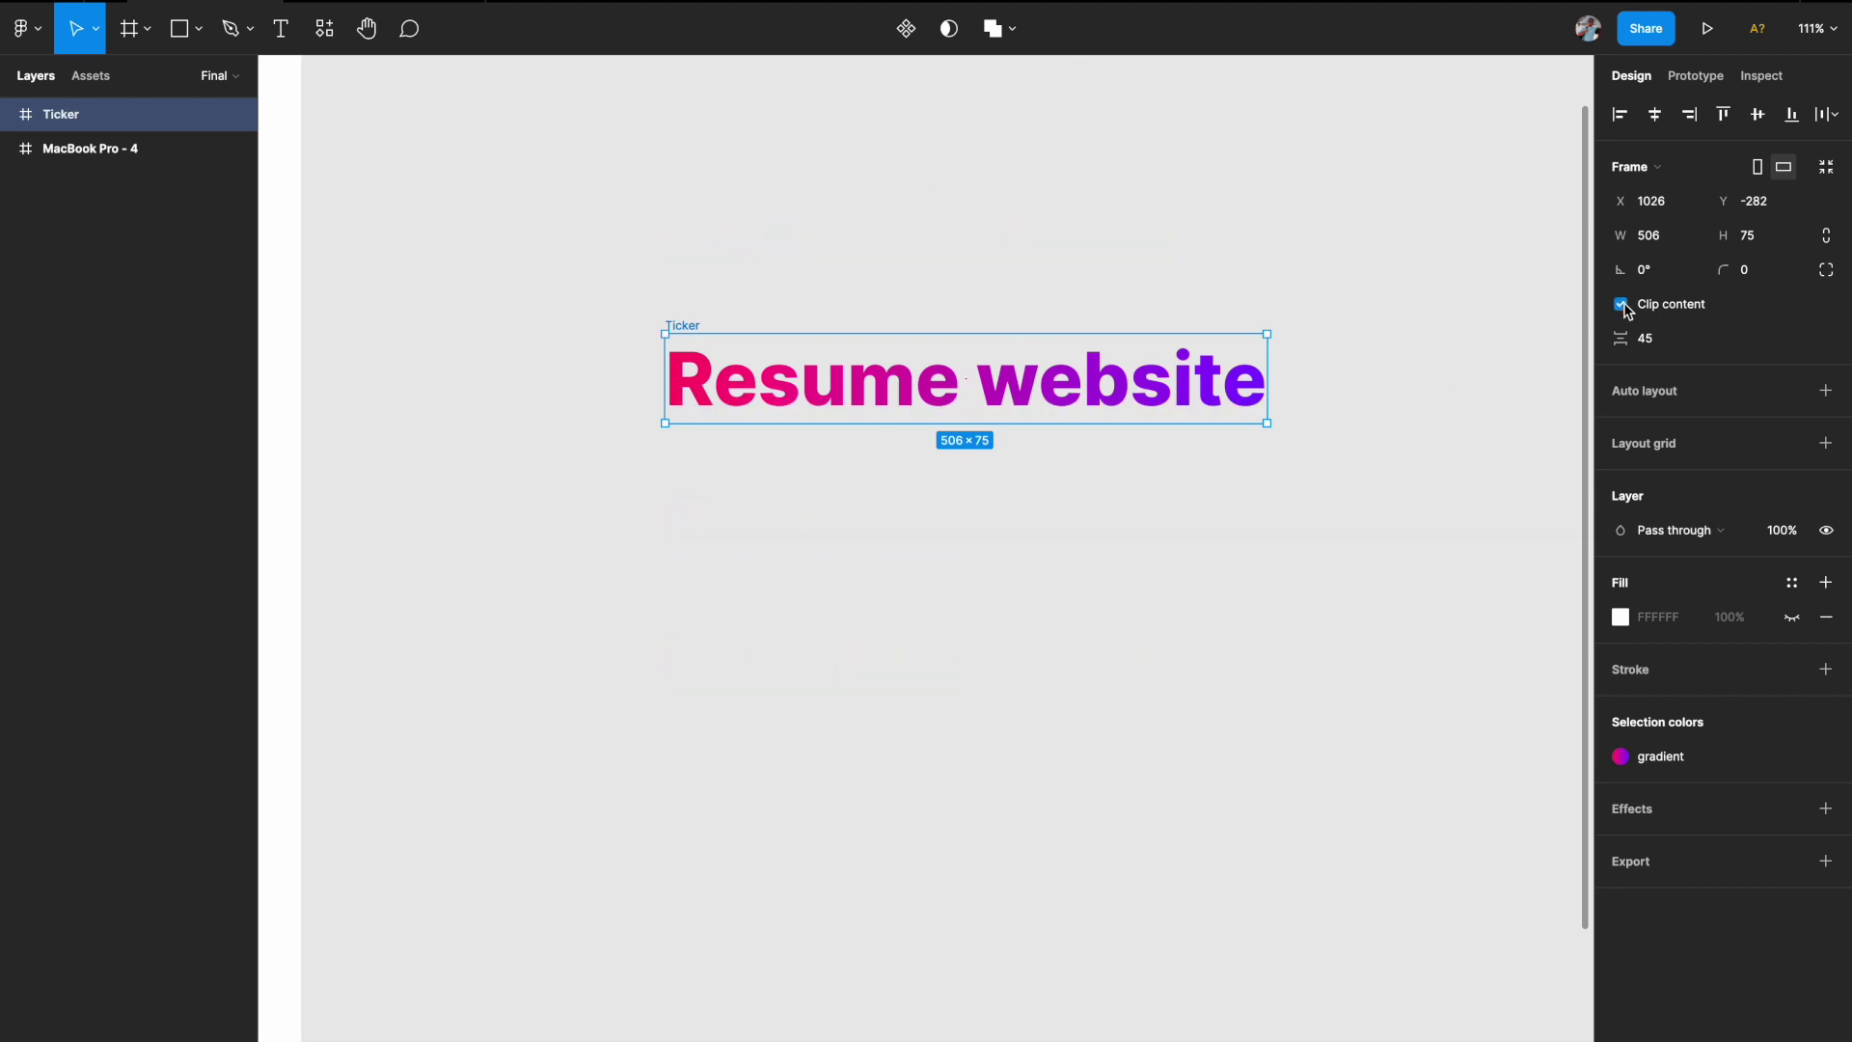
click(1623, 304)
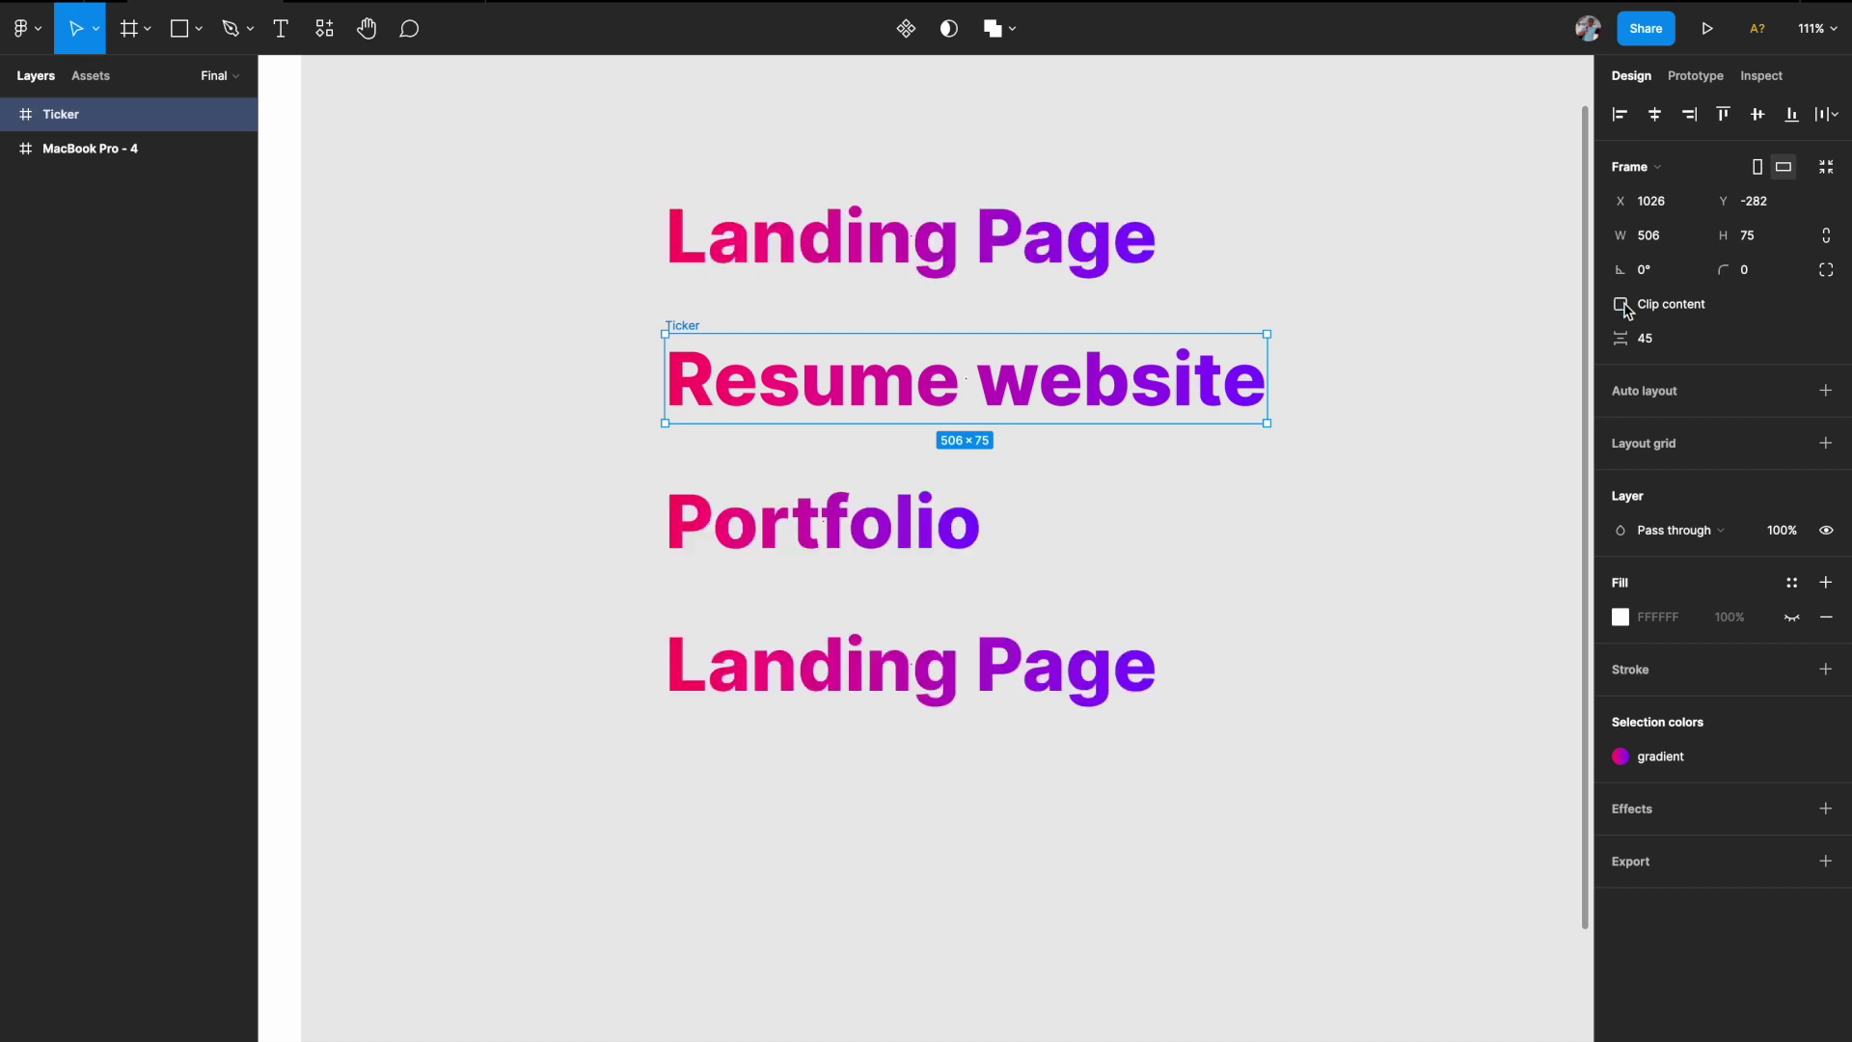
- Rename the Ticker frame as "Ticker-1"
double_click(69, 116)
click(94, 121)
text(-1)
key(Return)
- Turn on content clipping for the Ticker-1 frame as a check, and turn it off again
click(1621, 305)
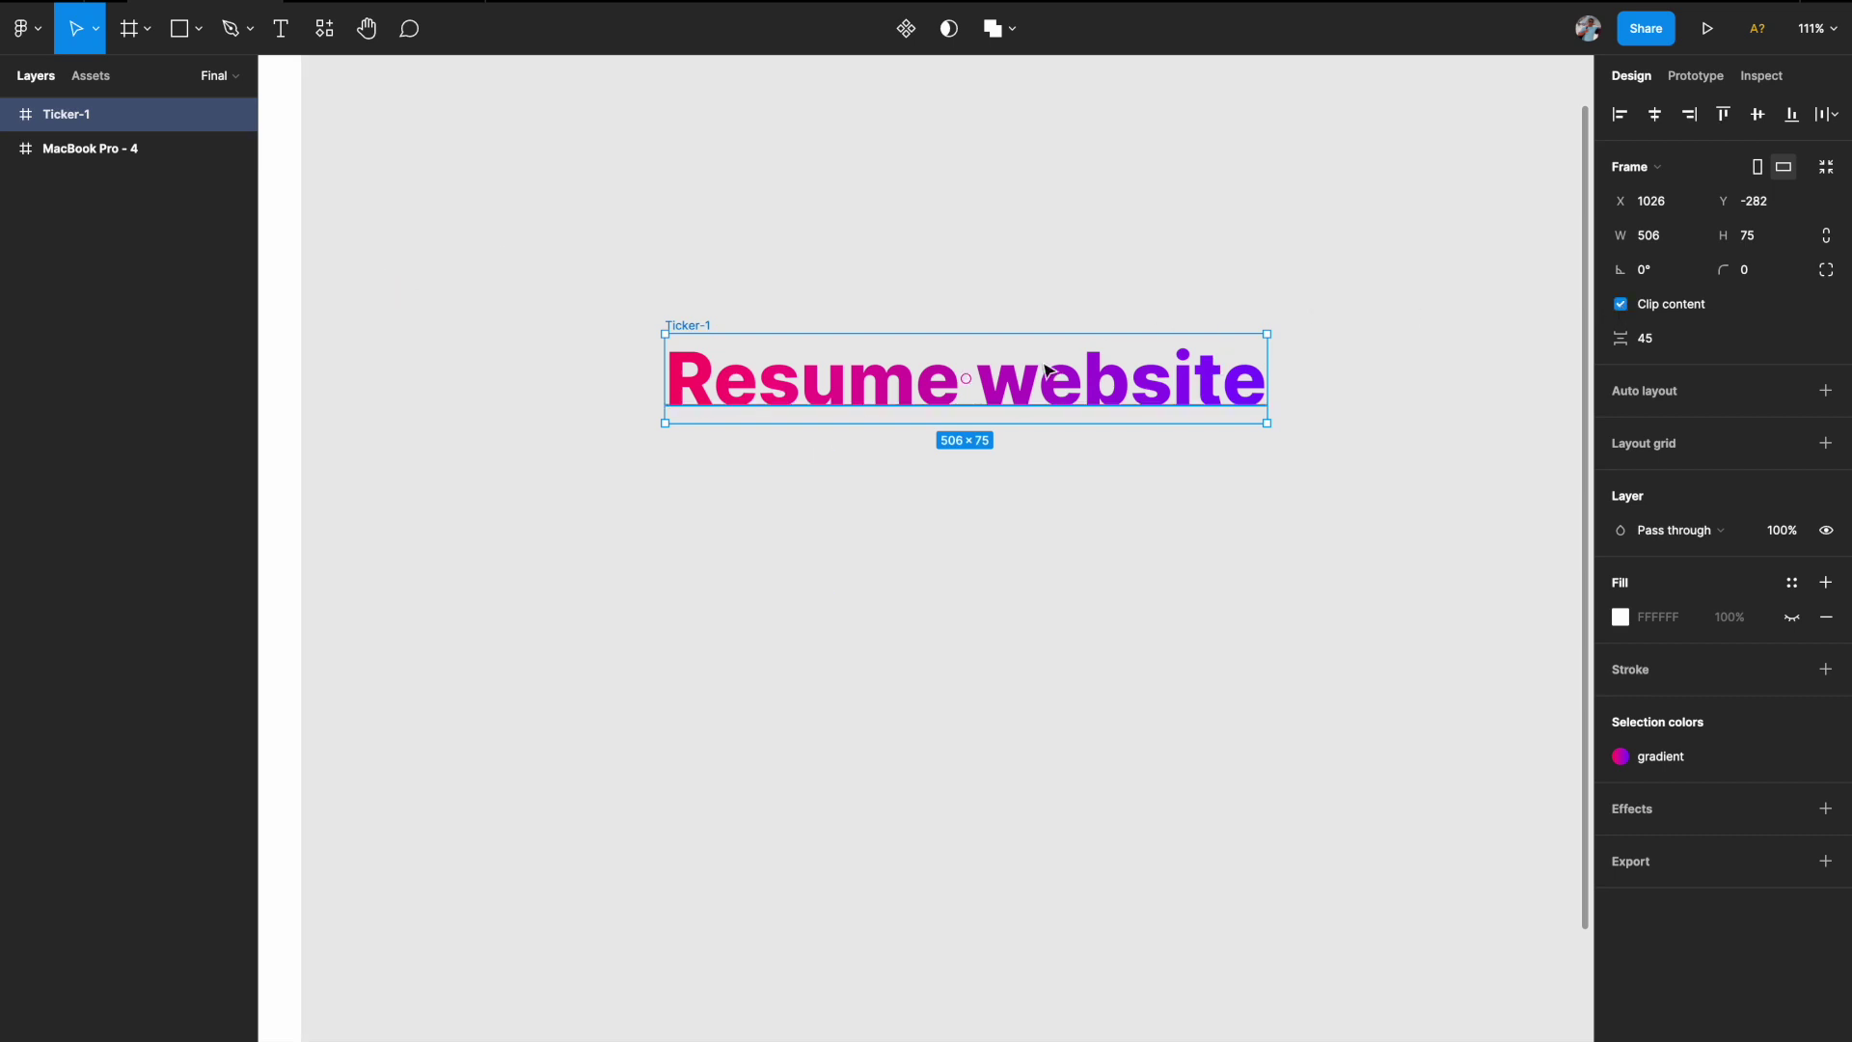
scroll(1047, 369, right, 3)
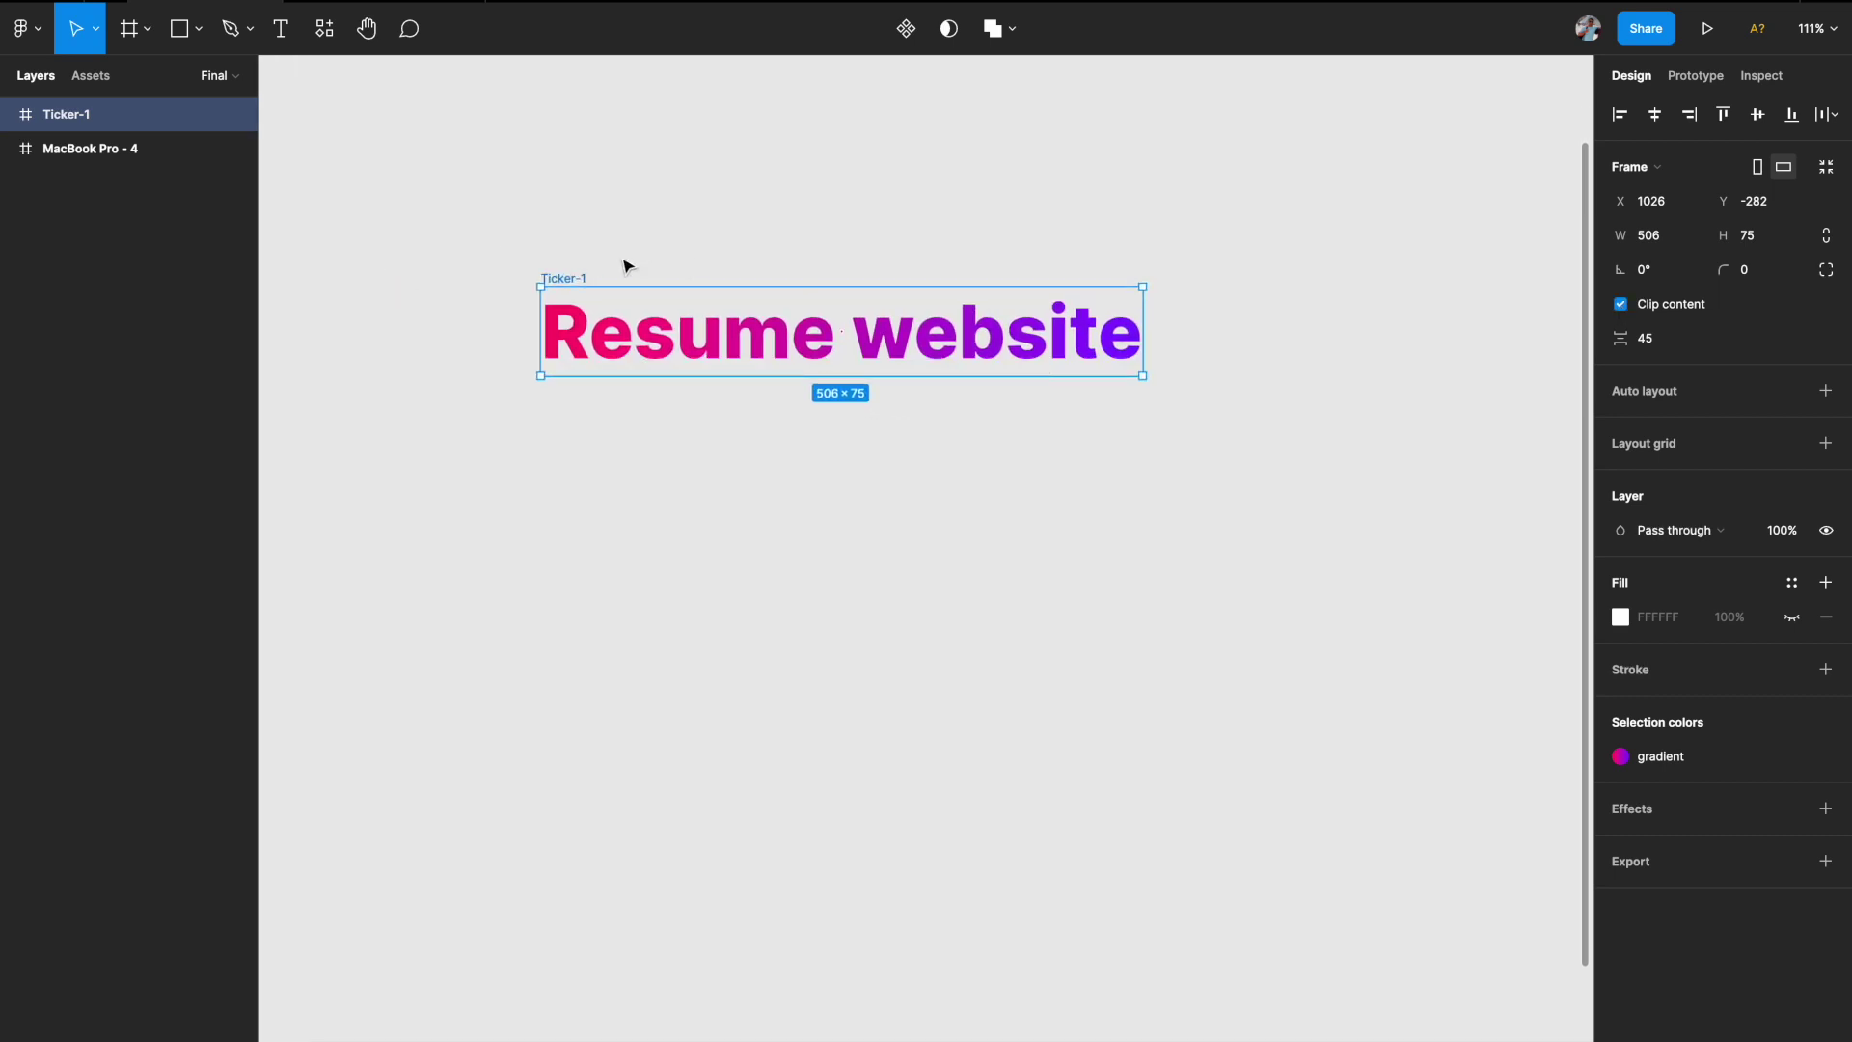
click(1621, 305)
scroll(1134, 353, down, 5)
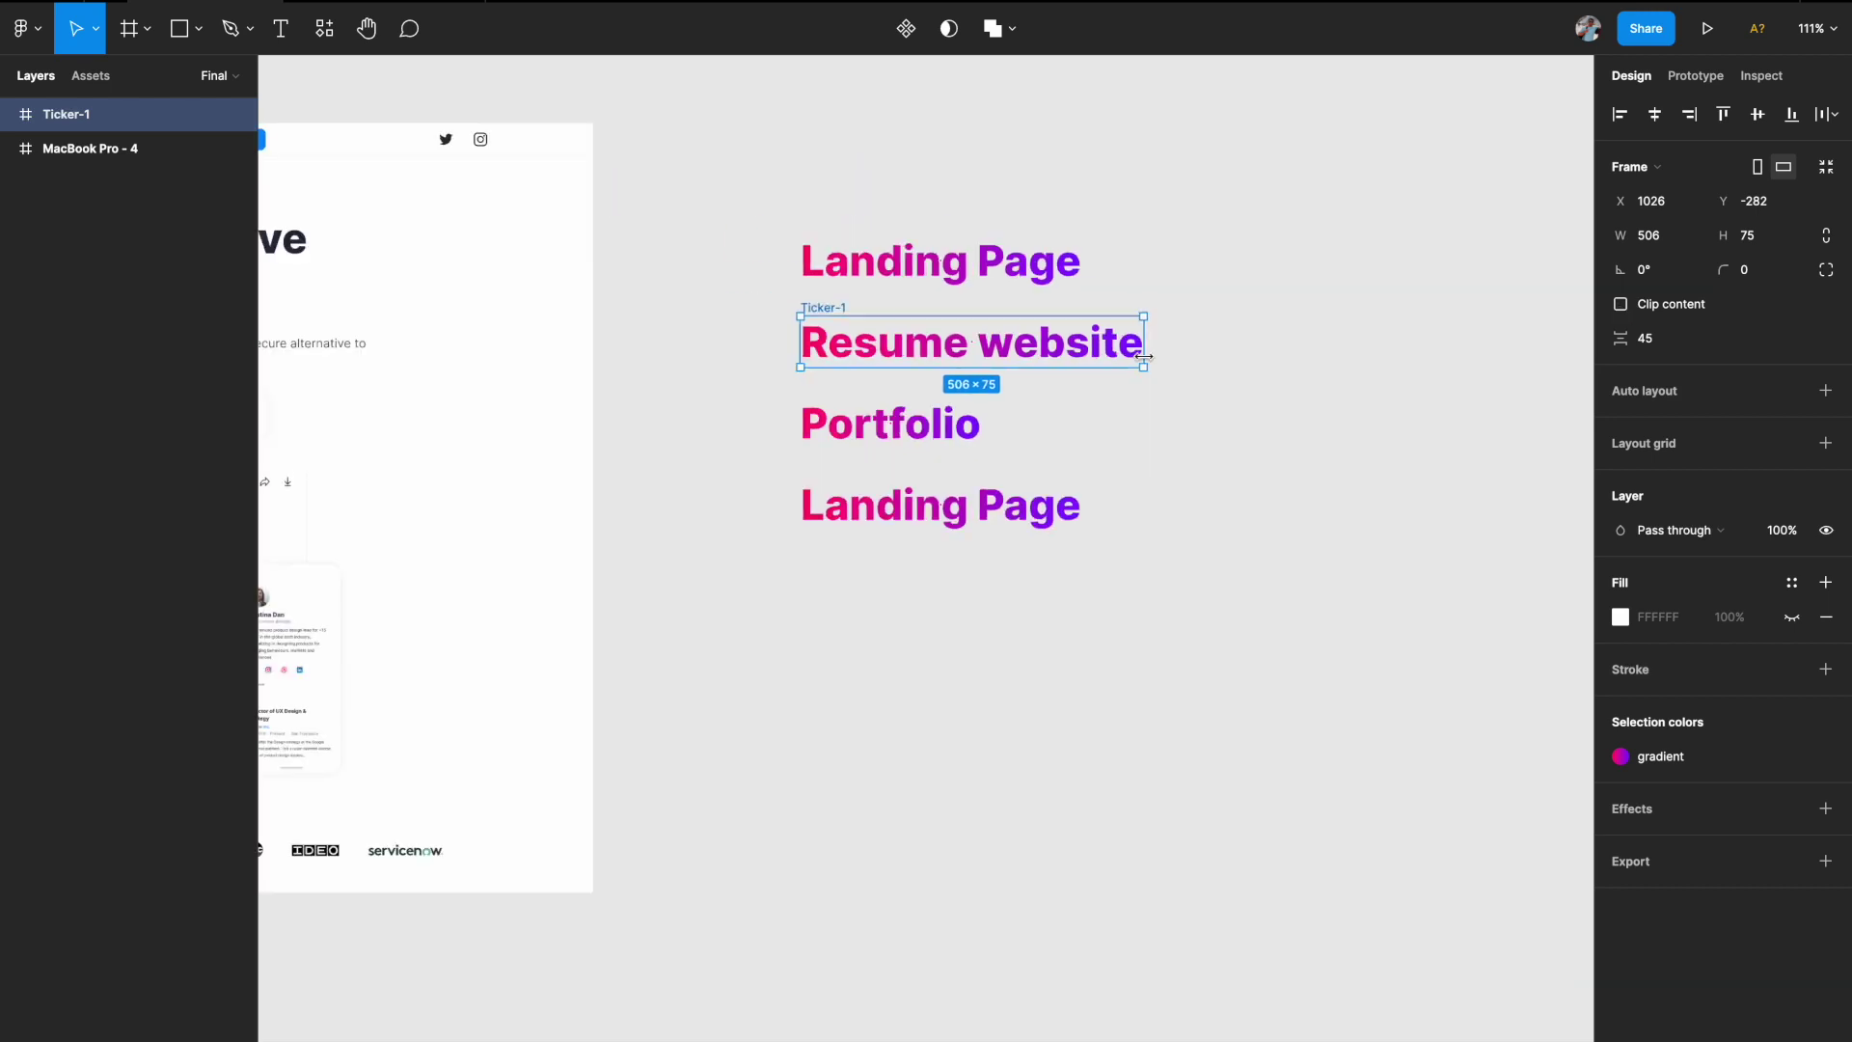
- Duplicate the Ticker-1 frame to the right of the original
scroll(1149, 363, right, 2)
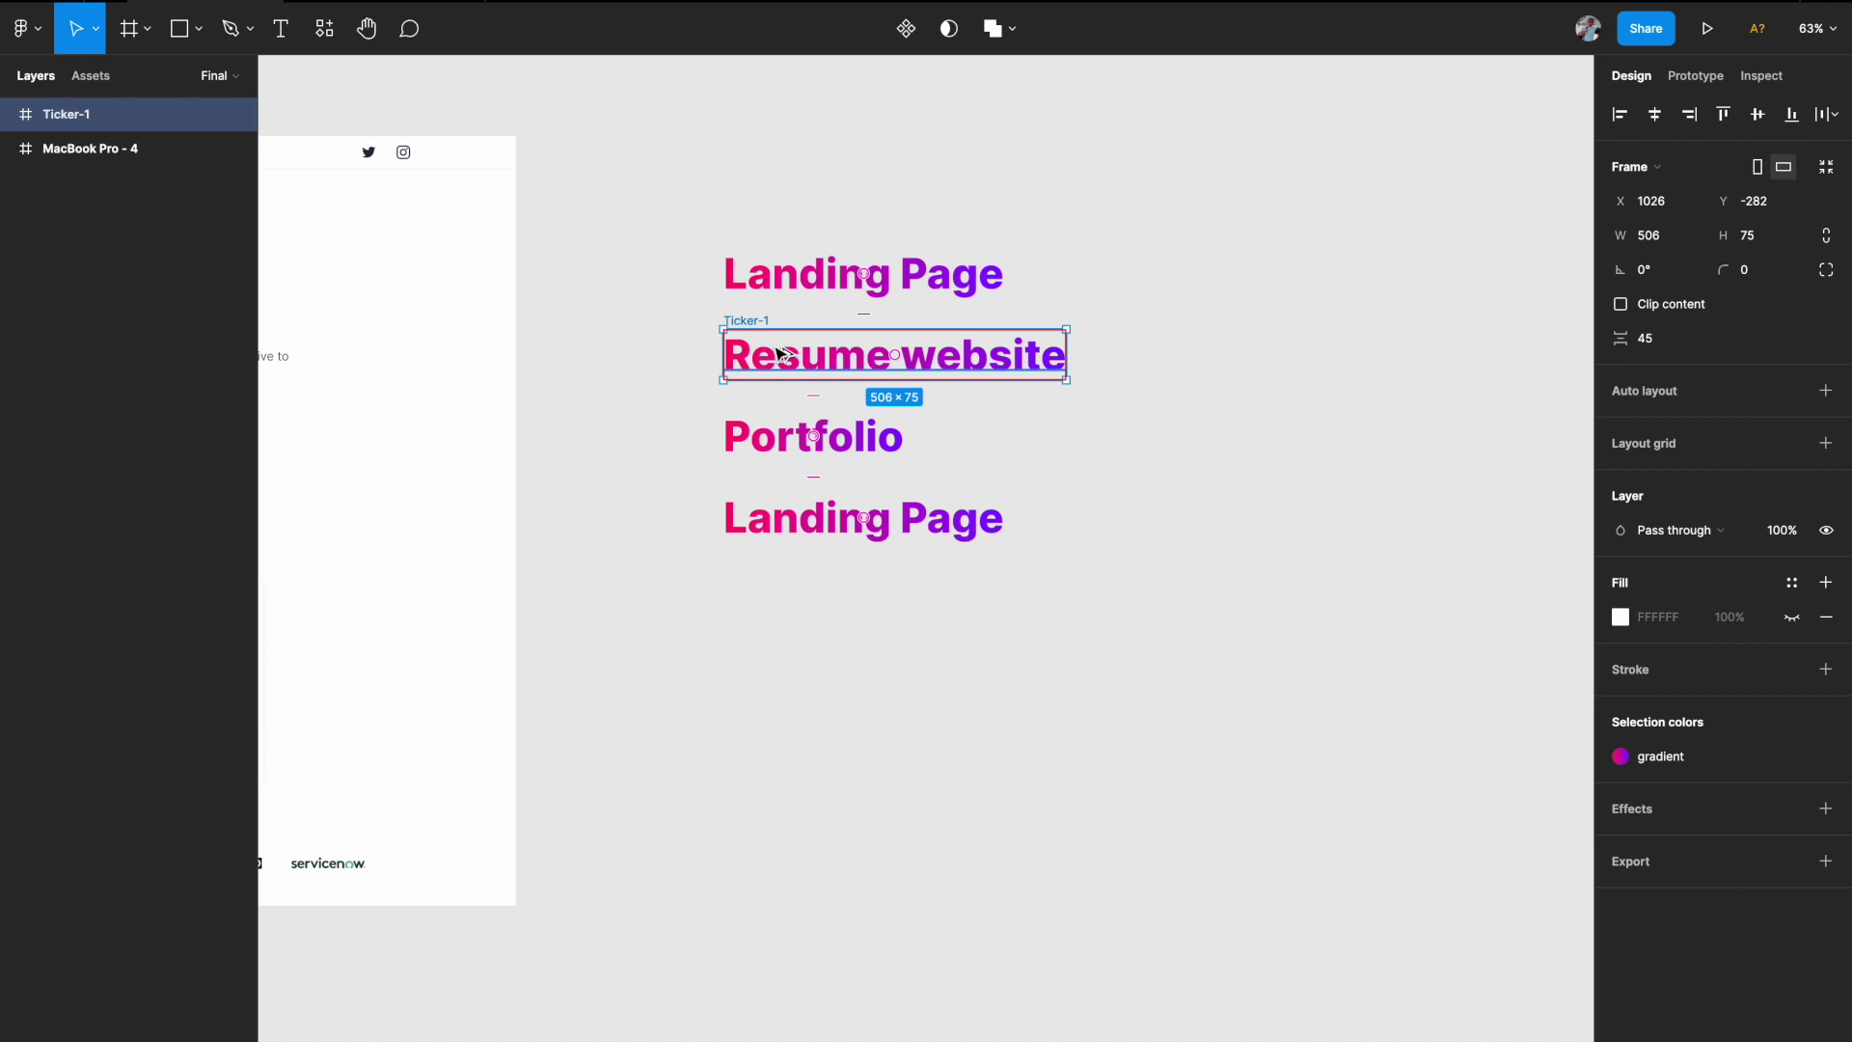
drag(781, 354, 1337, 343)
scroll(1337, 344, right, 4)
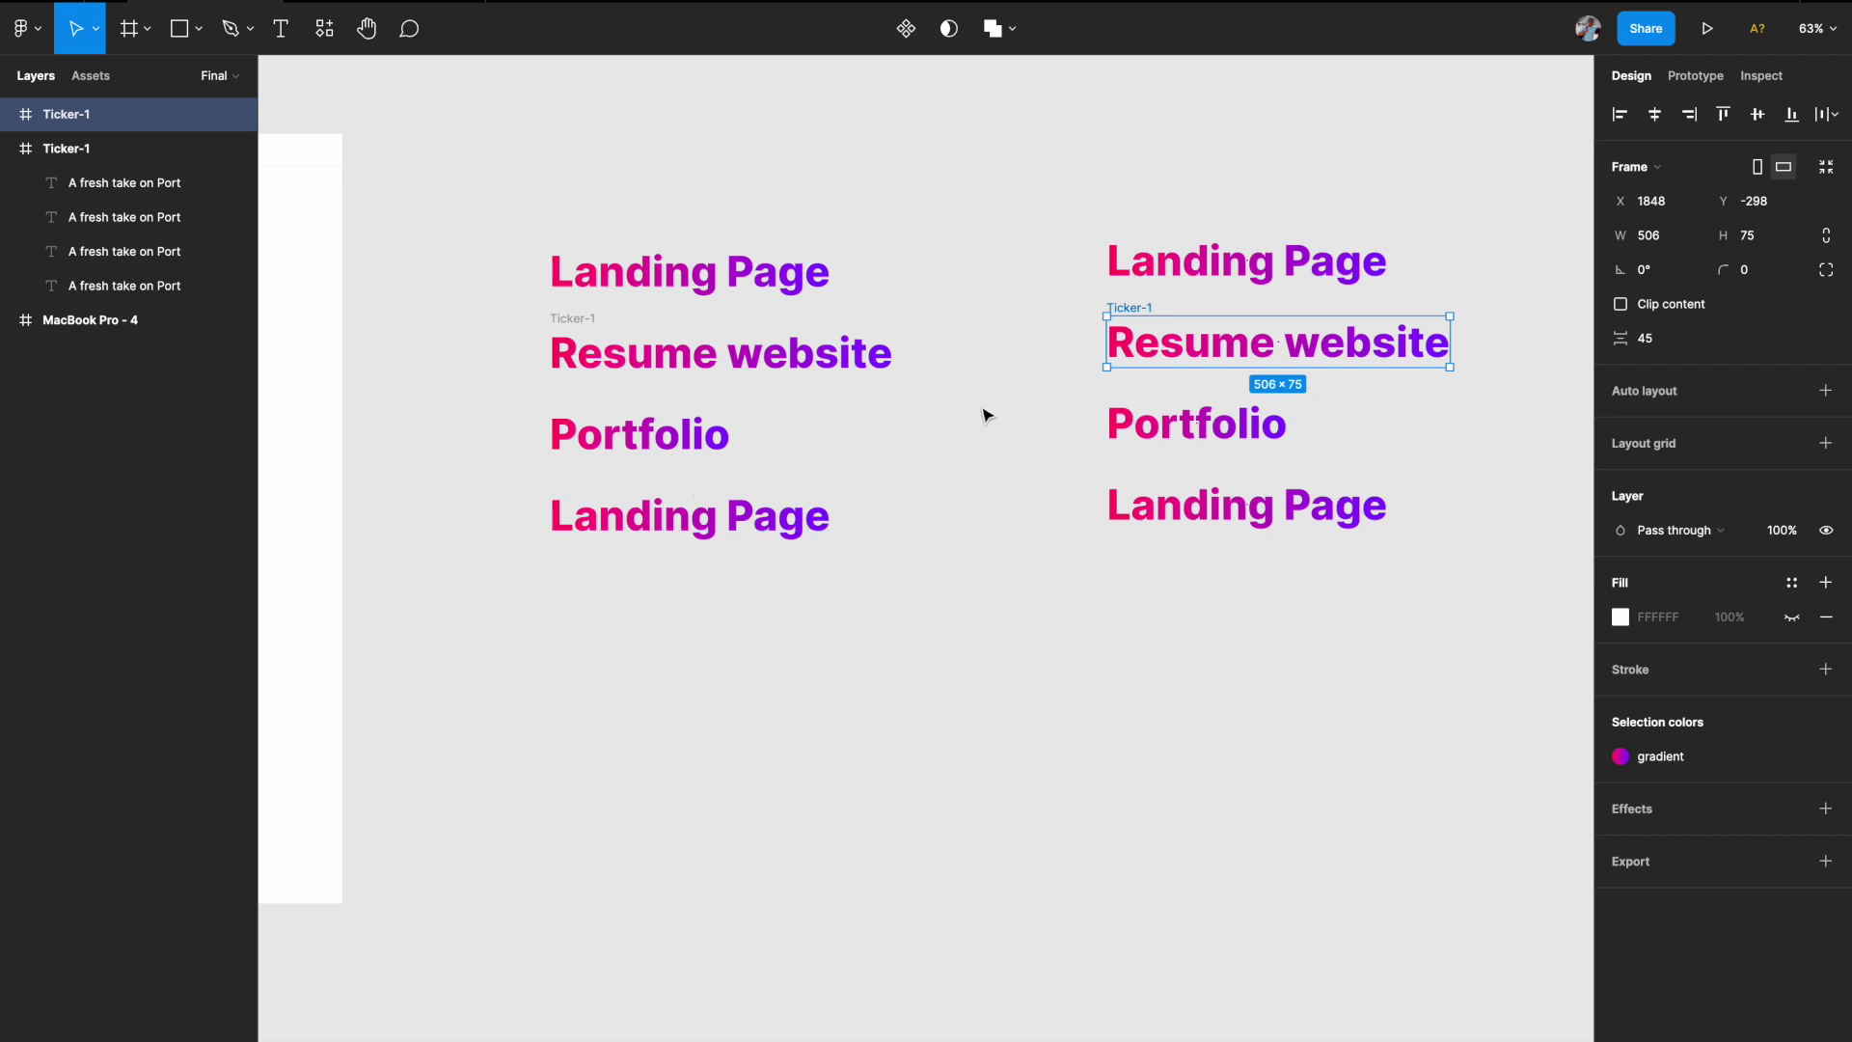
- Centre the Portfolio heading horizontally within the original Ticker-1 frame
scroll(602, 454, up, 5)
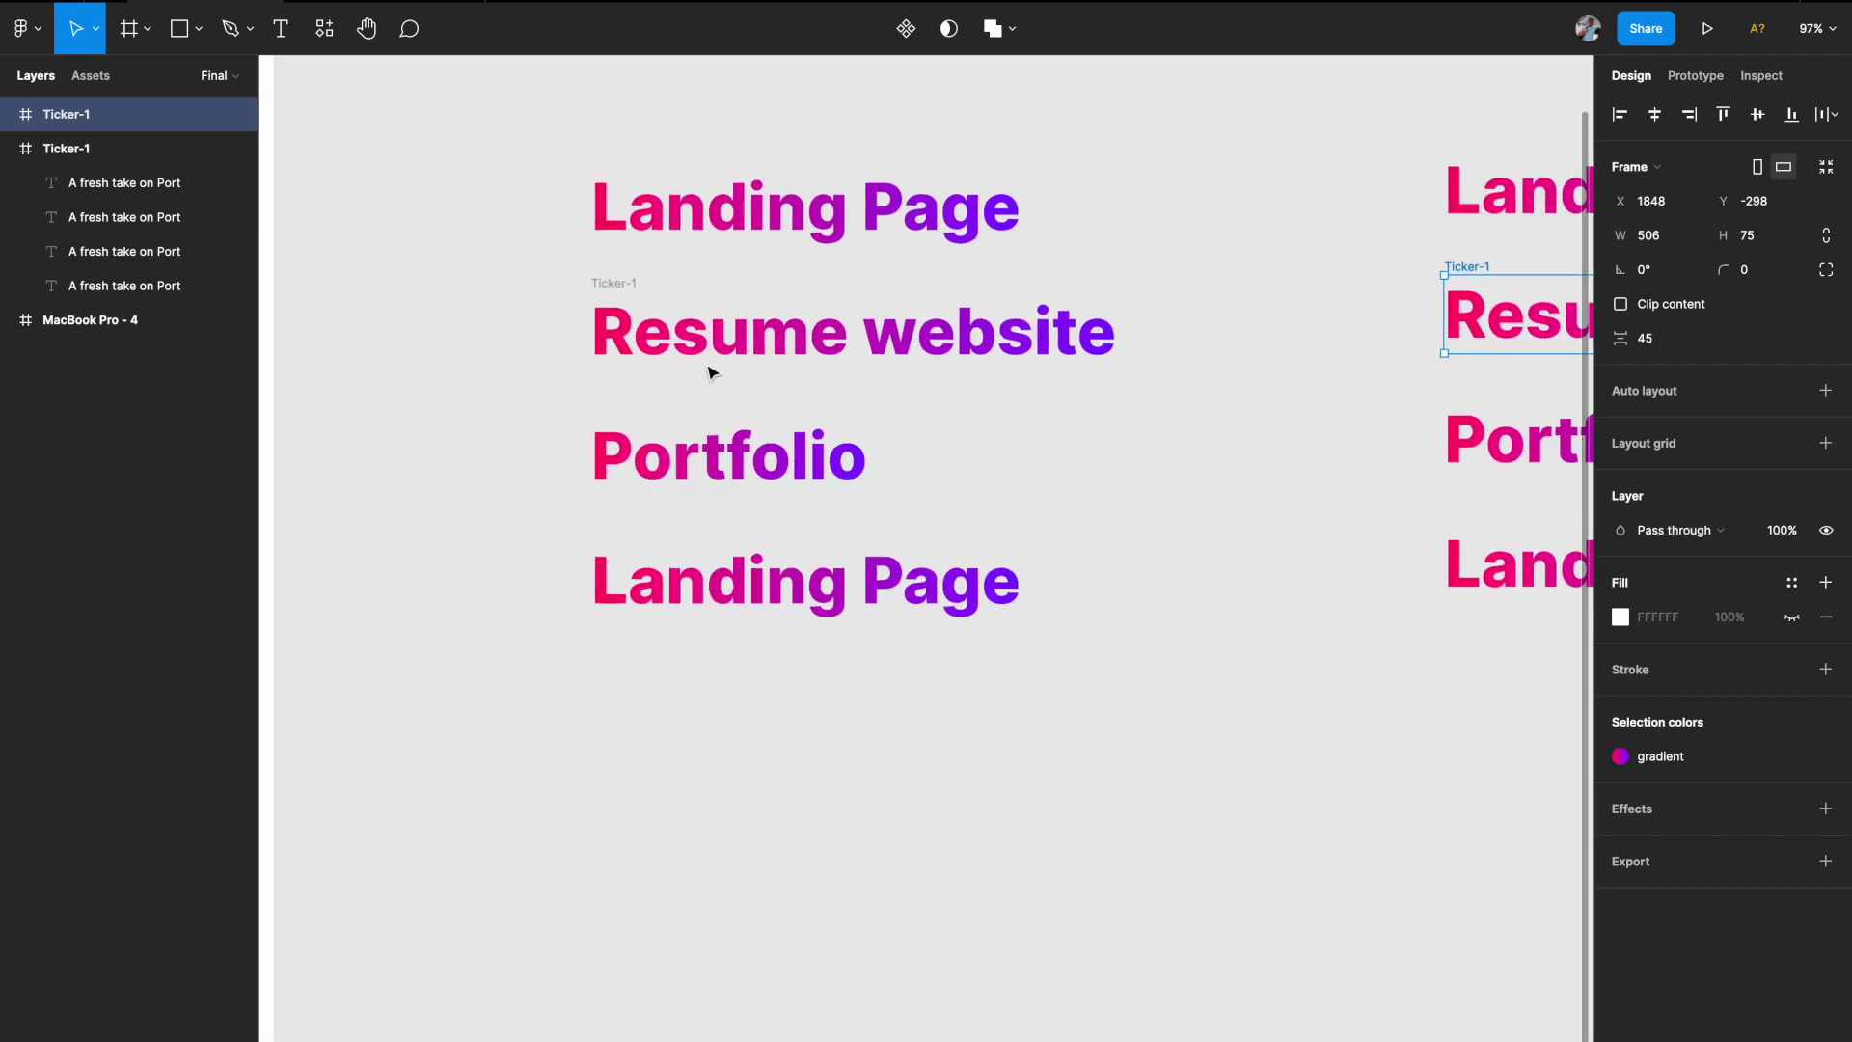
click(730, 455)
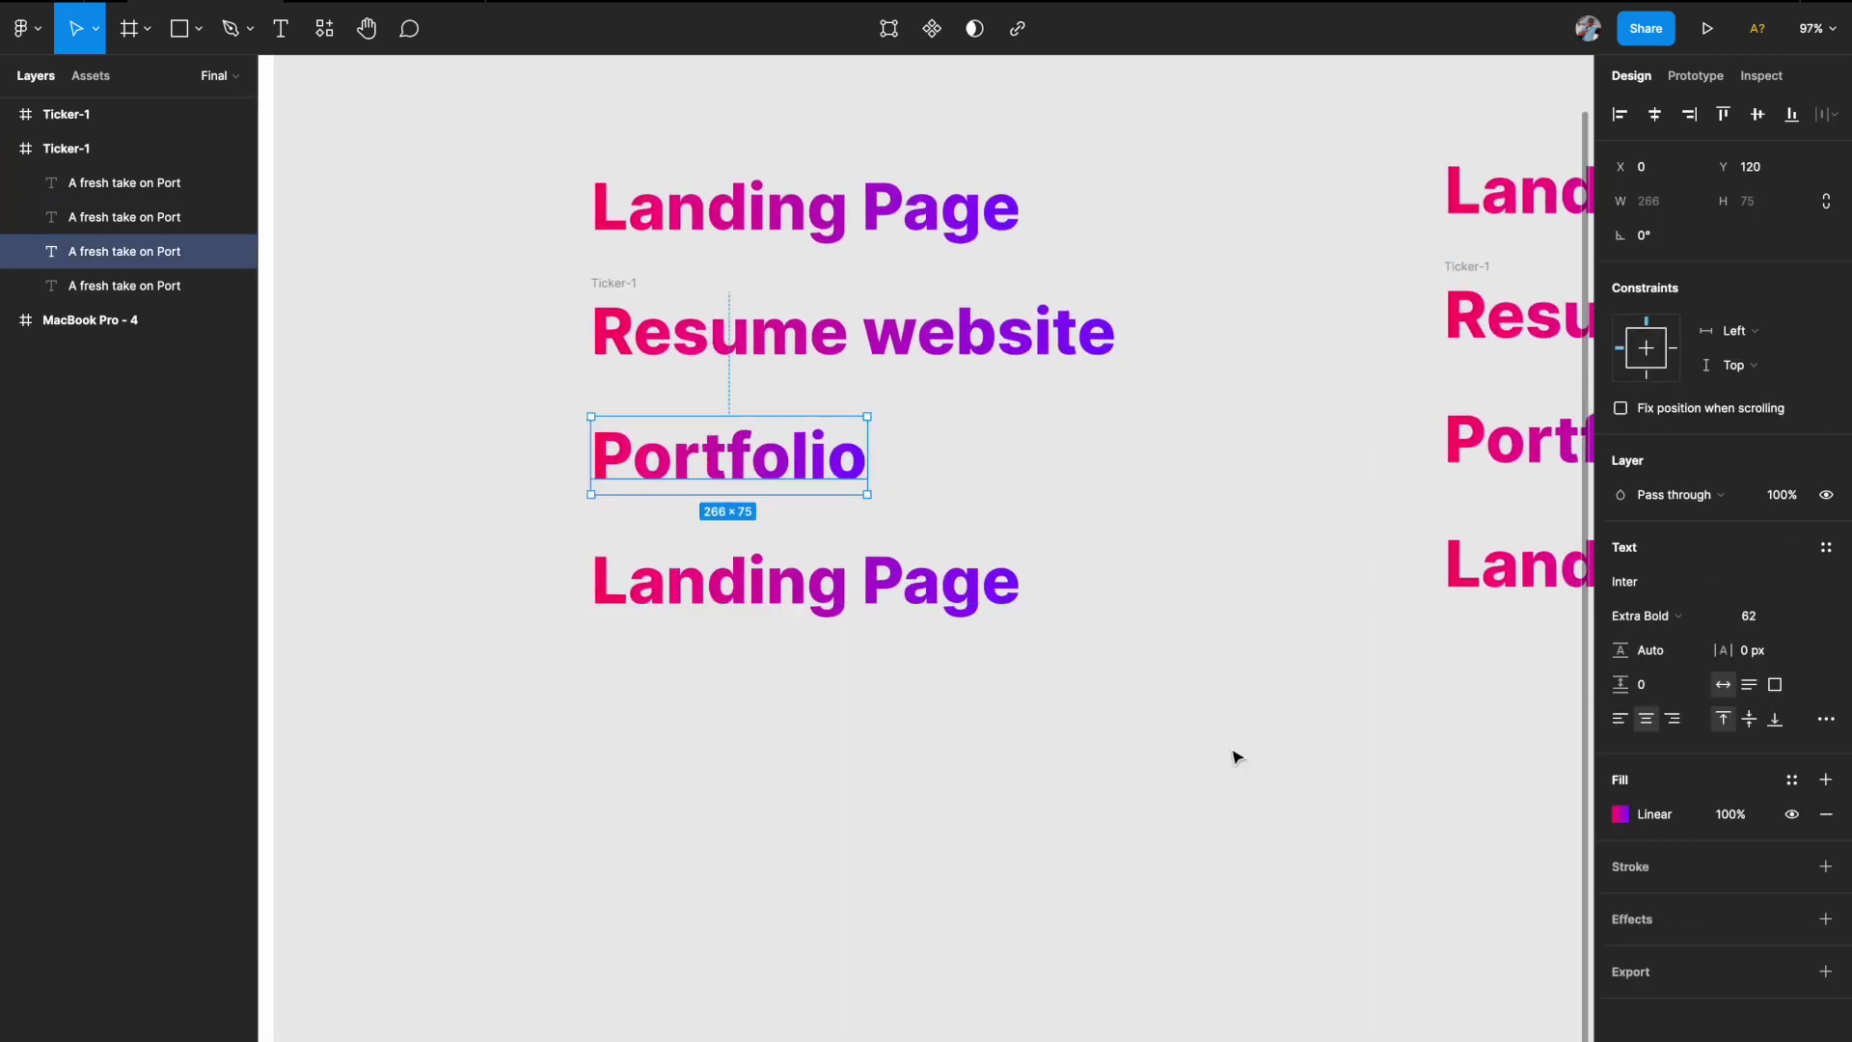
click(611, 284)
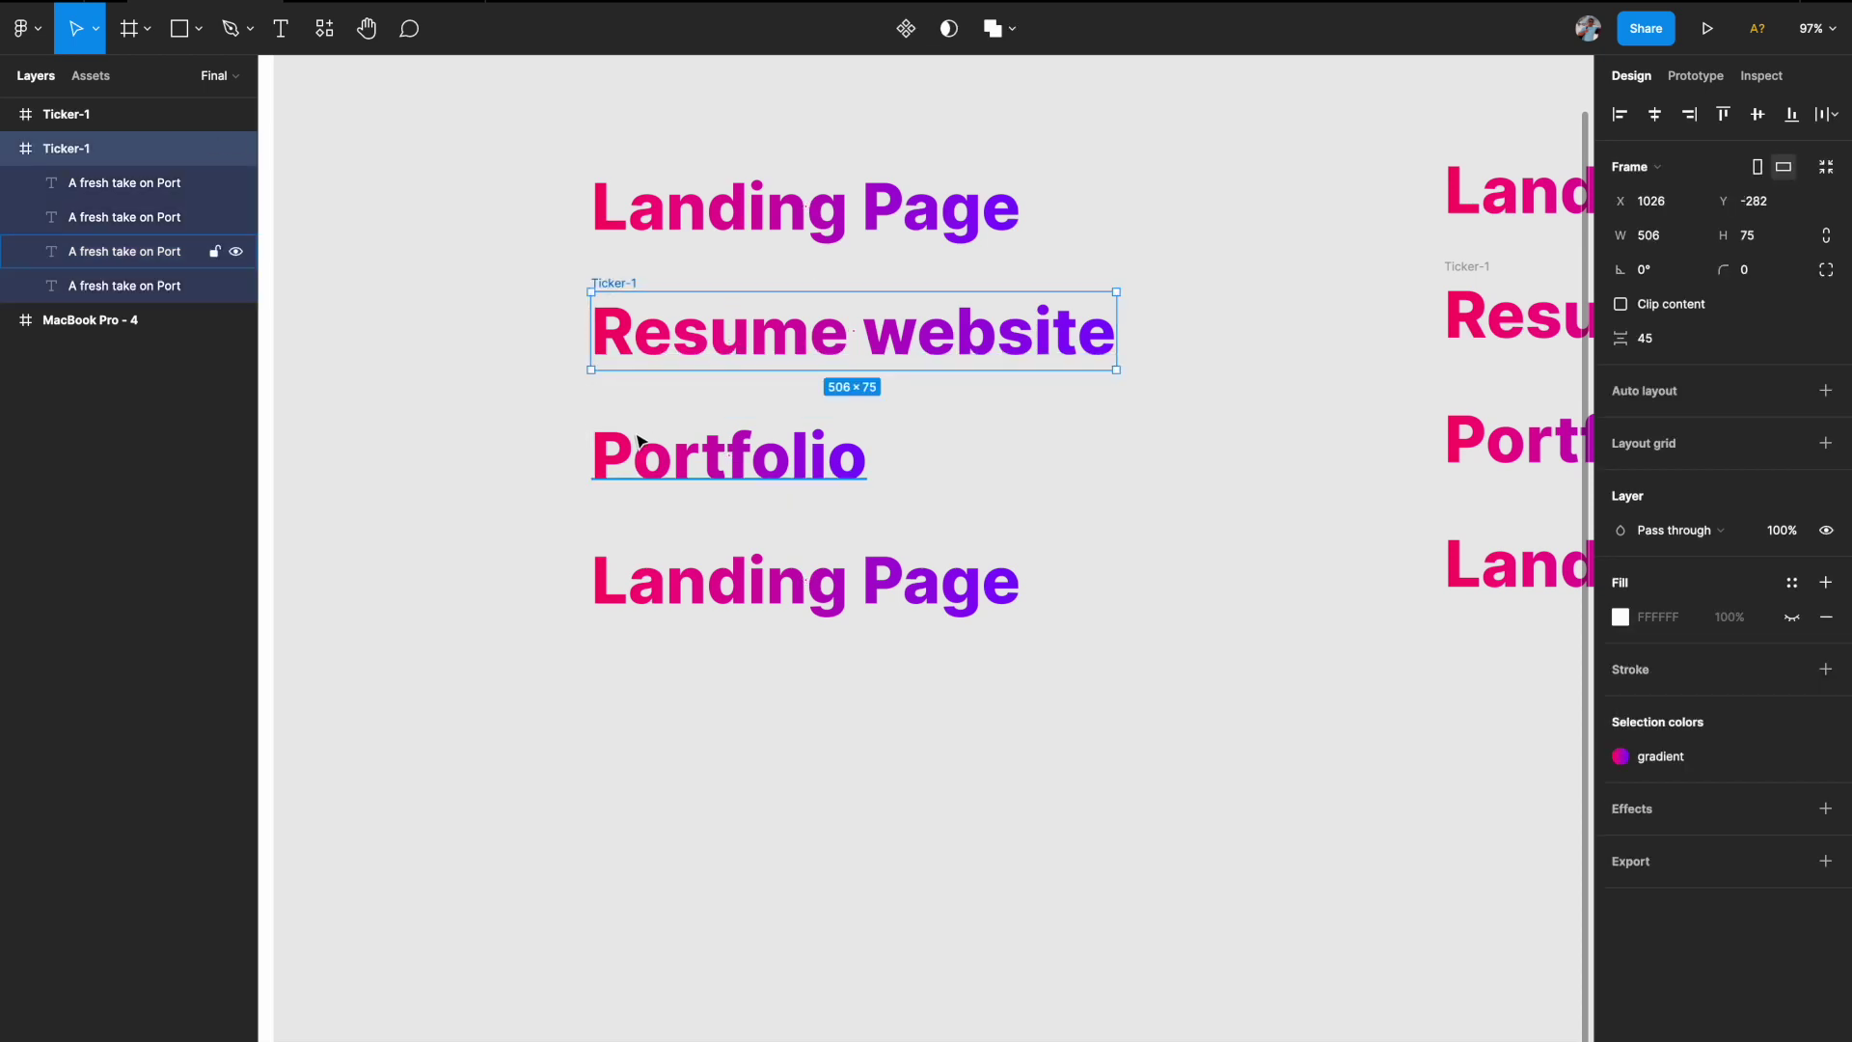
click(758, 463)
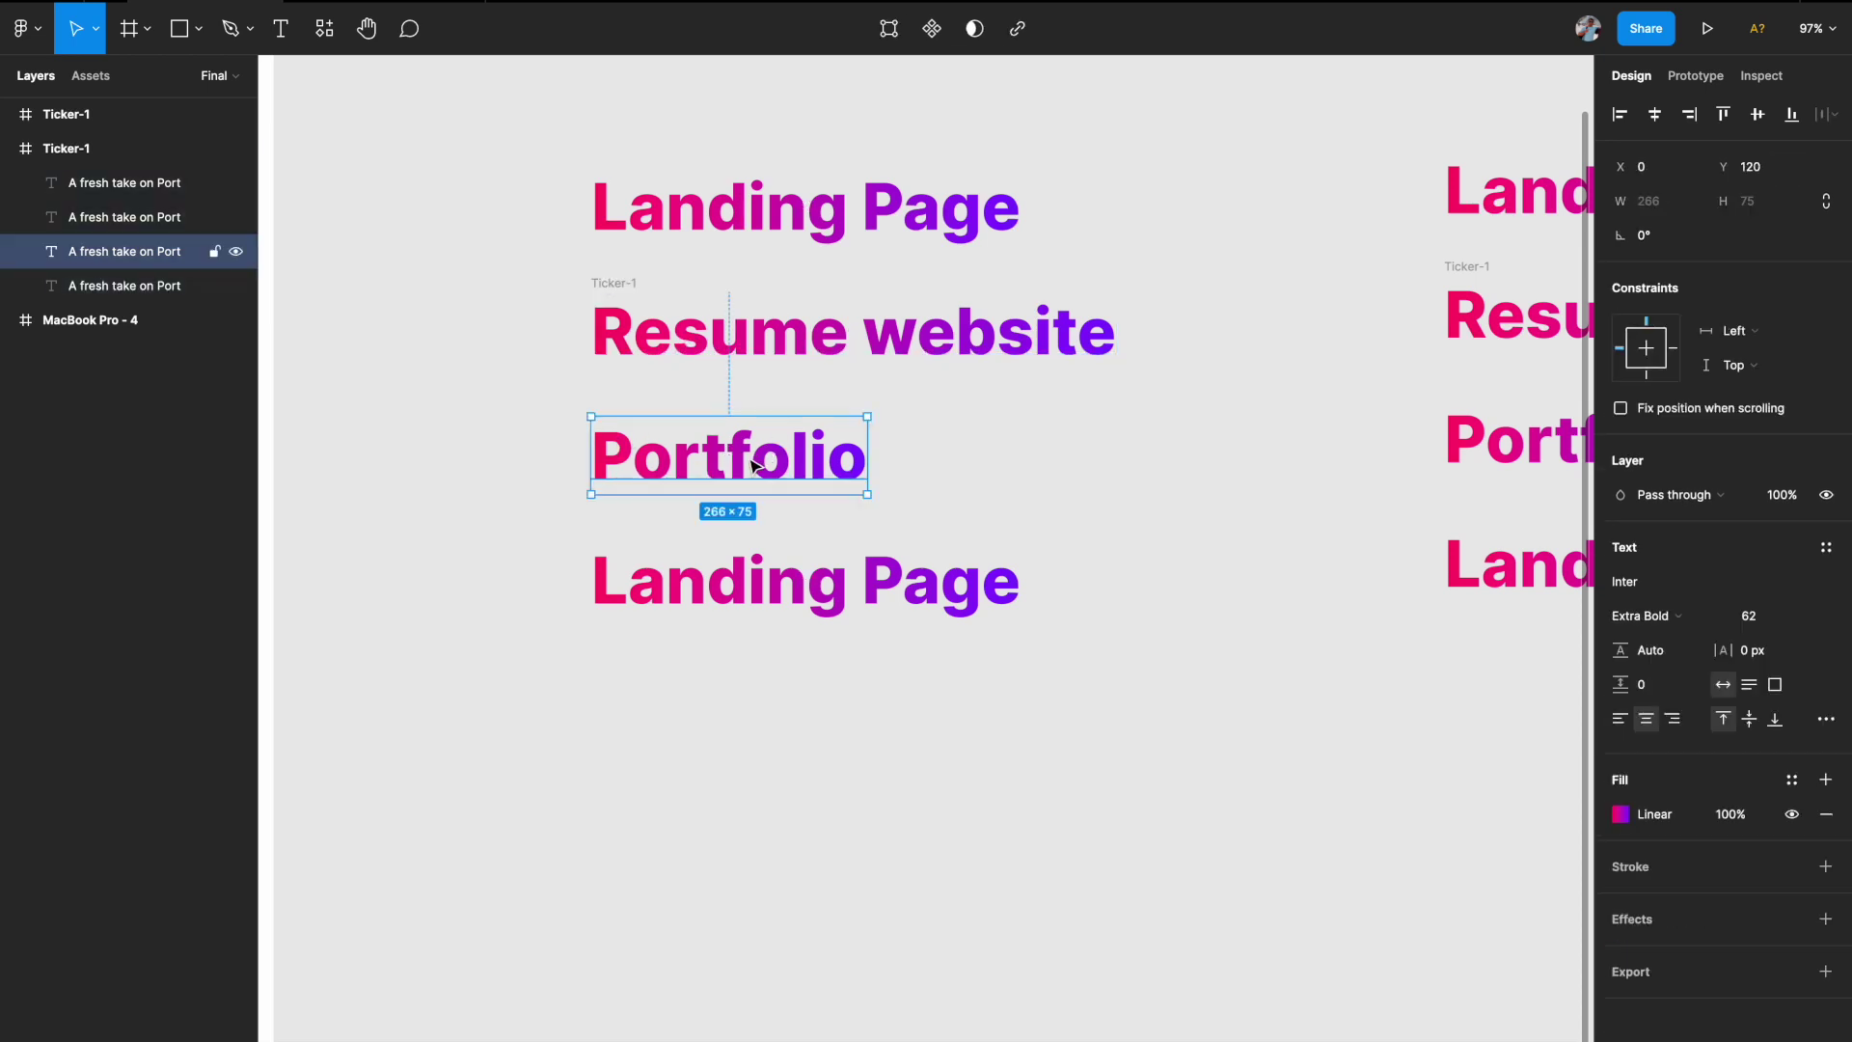
click(1655, 115)
- Centre the lower and the upper Landing Page headings horizontally within the original Ticker-1 frame
click(847, 593)
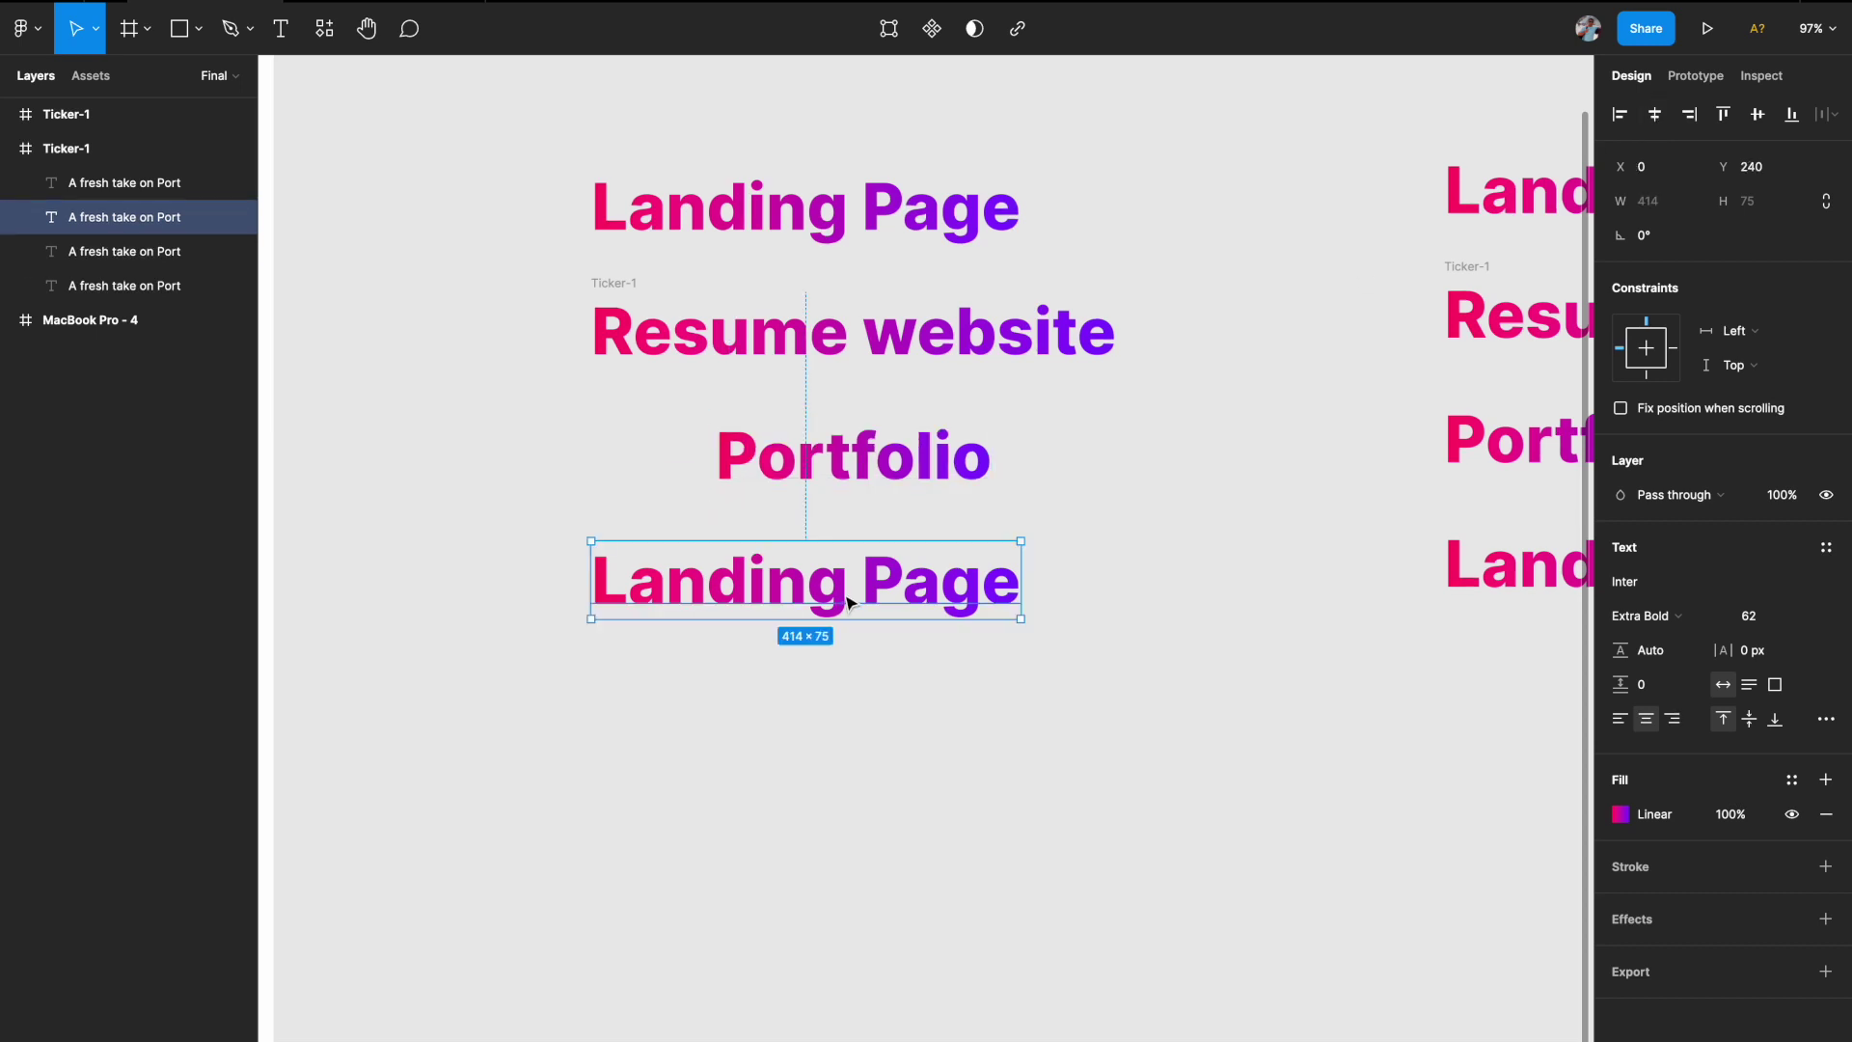
click(1658, 117)
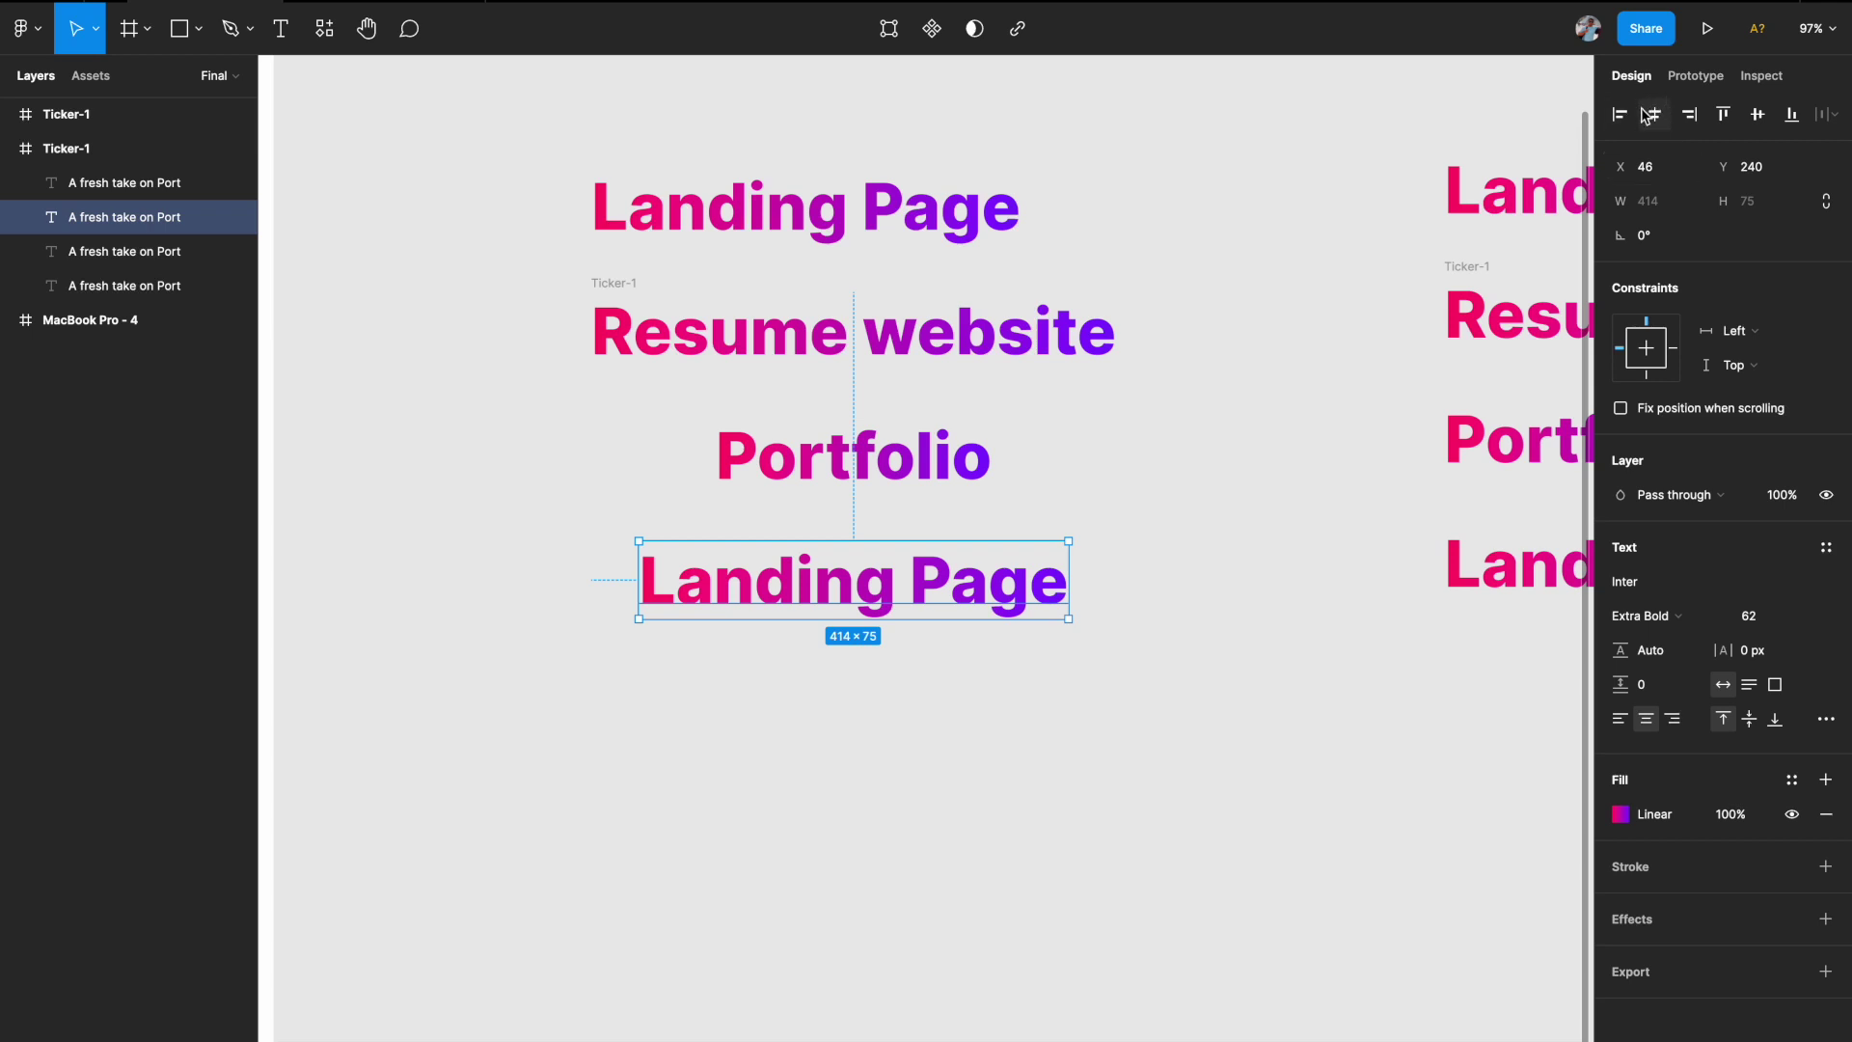
click(770, 235)
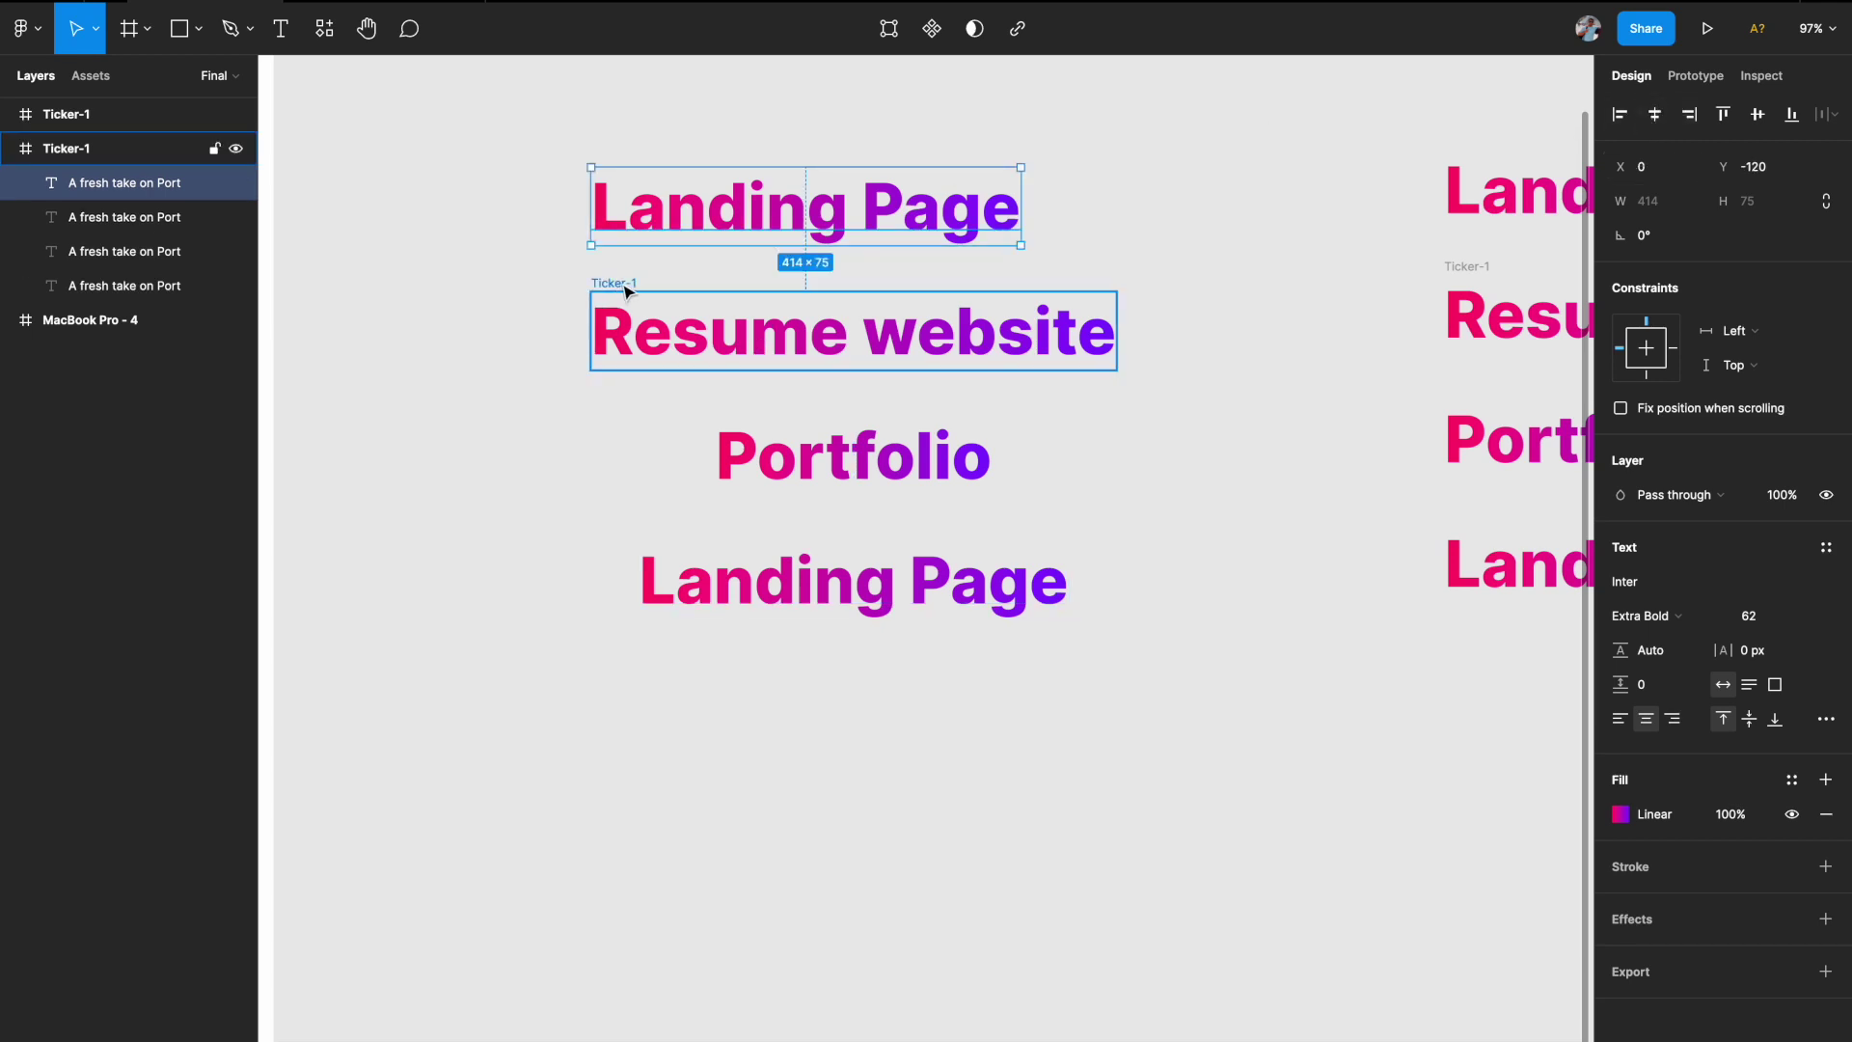
click(1654, 114)
- Delete the duplicated Ticker-1 frame whose headings are still left-aligned
scroll(914, 579, down, 5)
scroll(907, 502, left, 10)
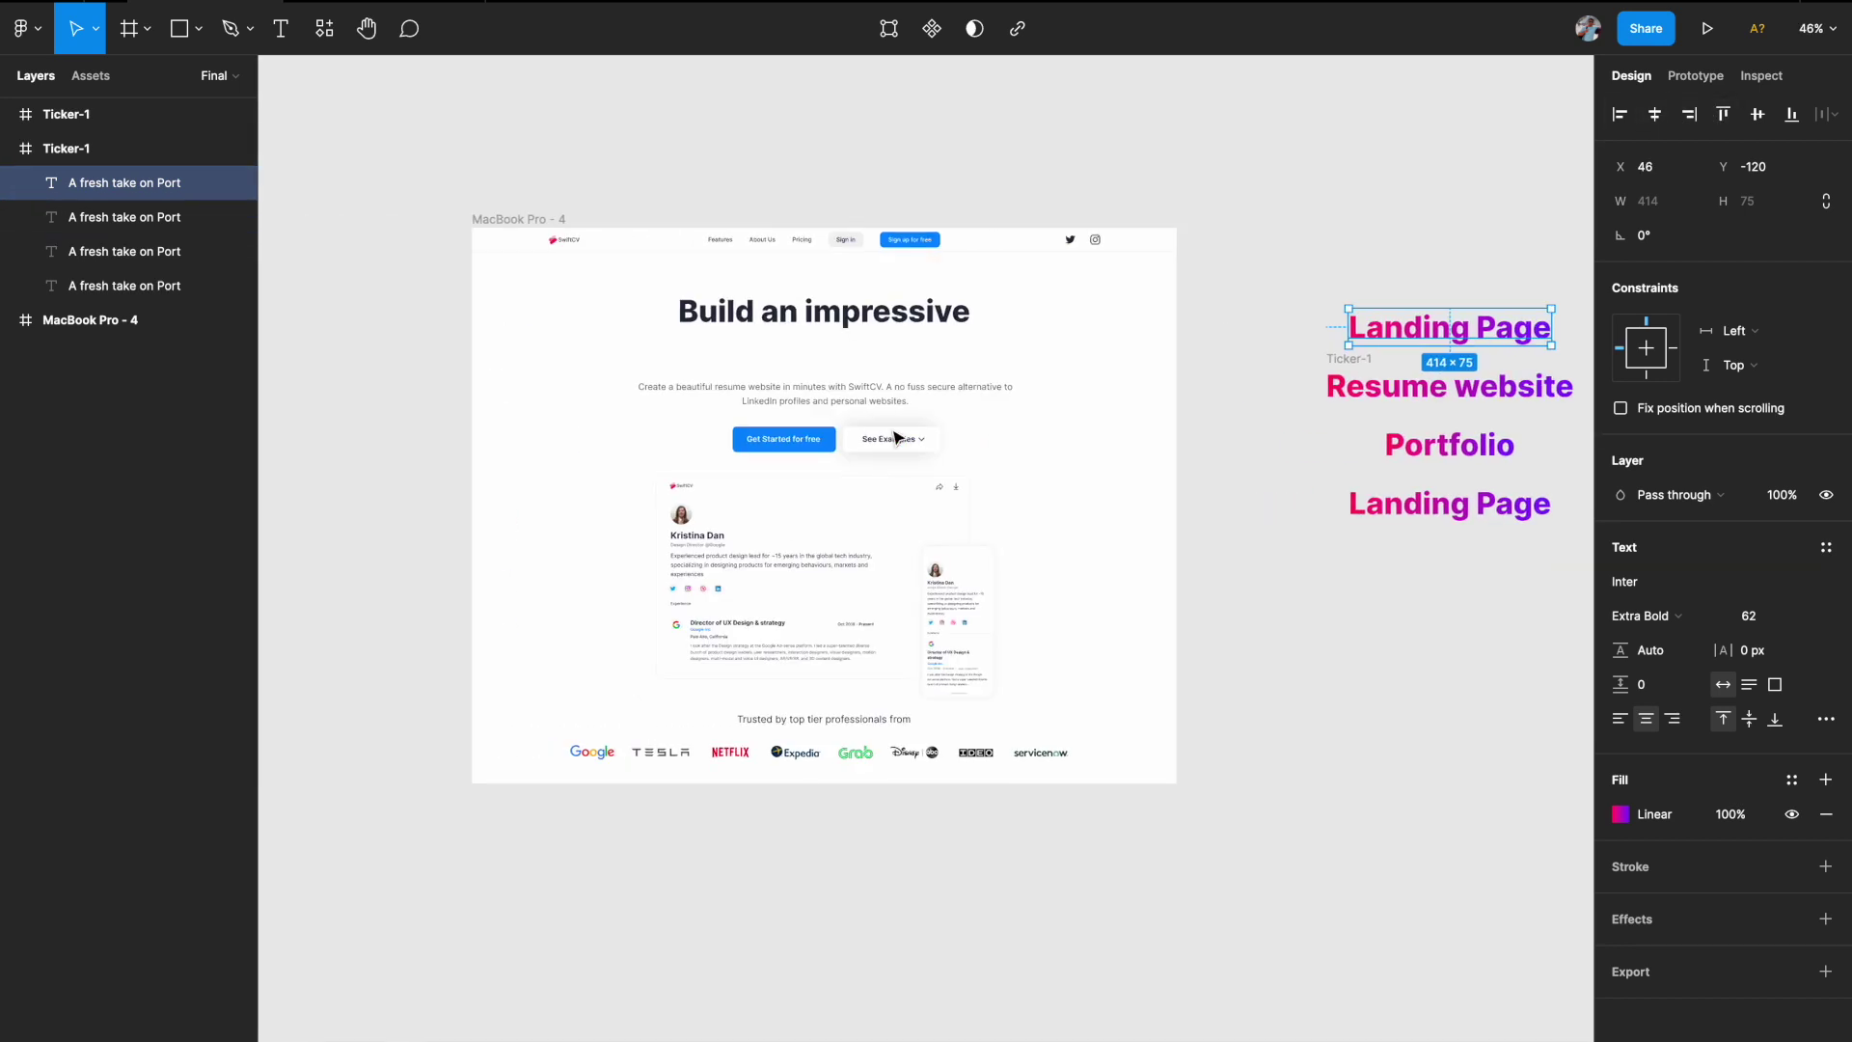
scroll(897, 437, up, 5)
scroll(794, 367, down, 5)
scroll(794, 367, right, 5)
scroll(790, 364, up, 5)
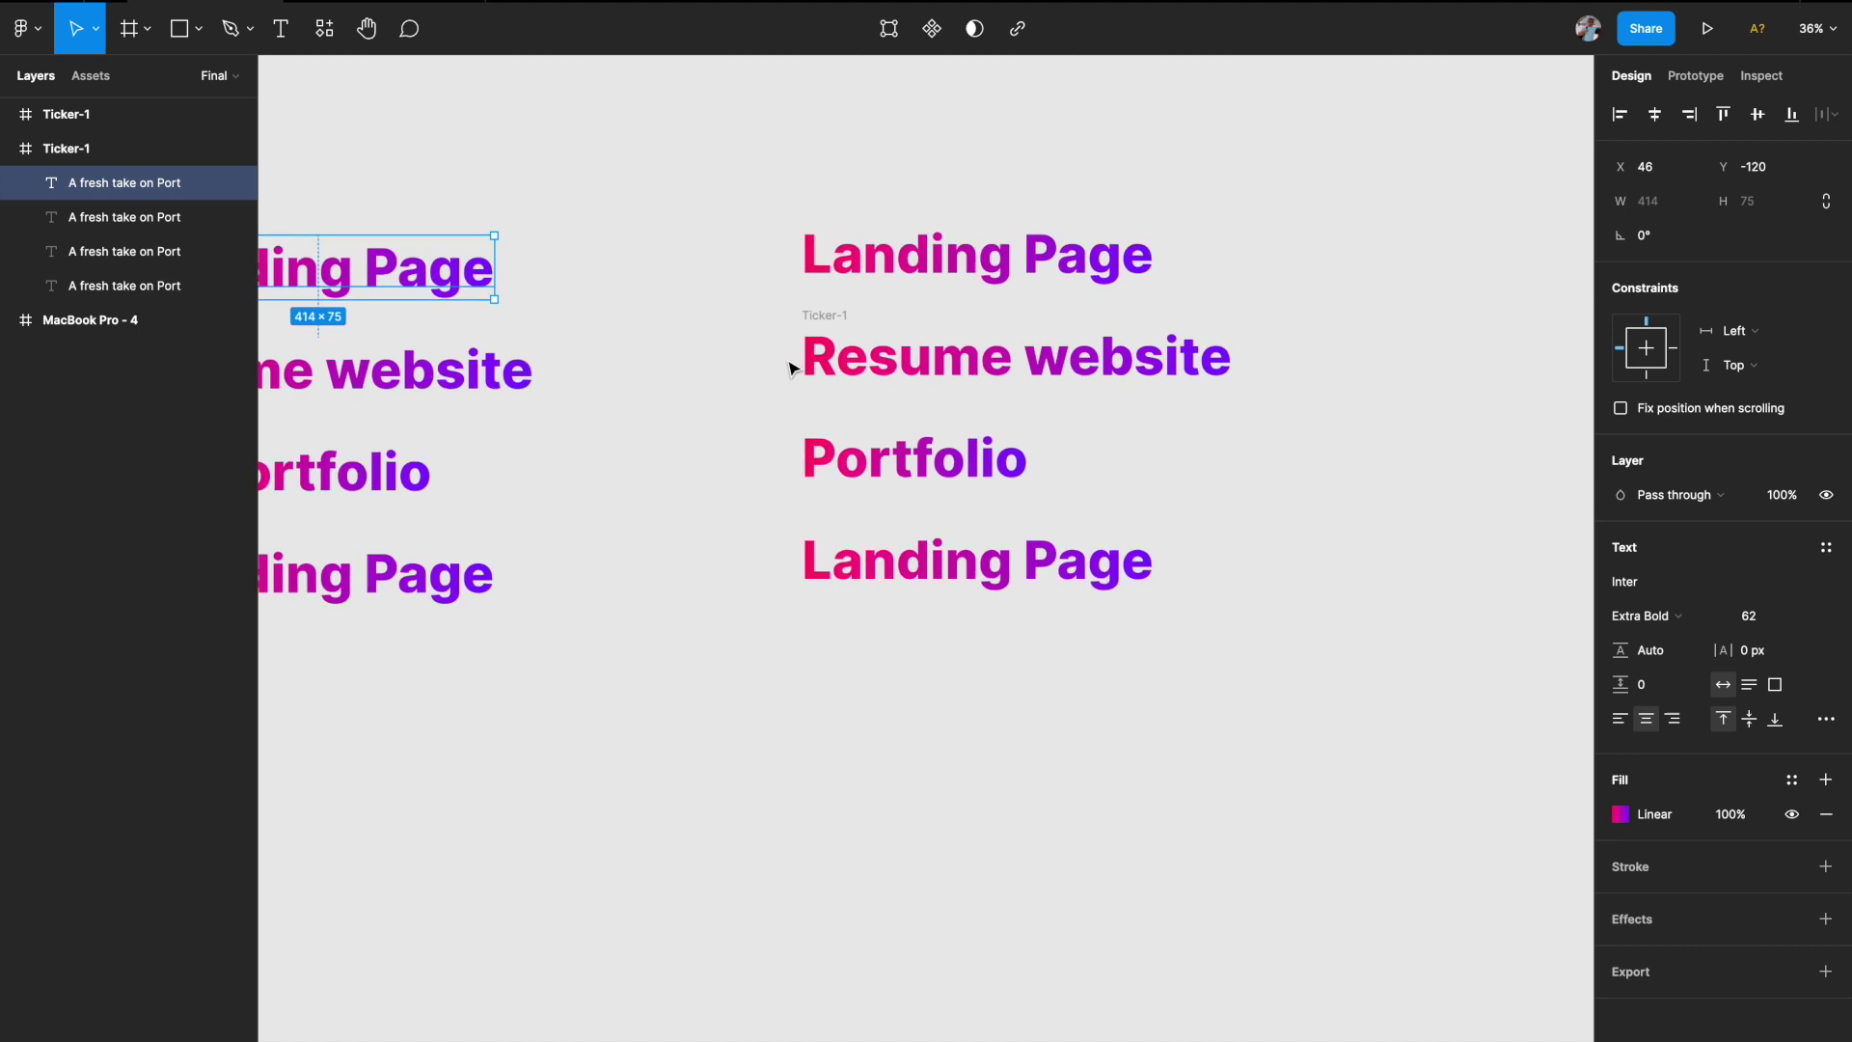
click(815, 317)
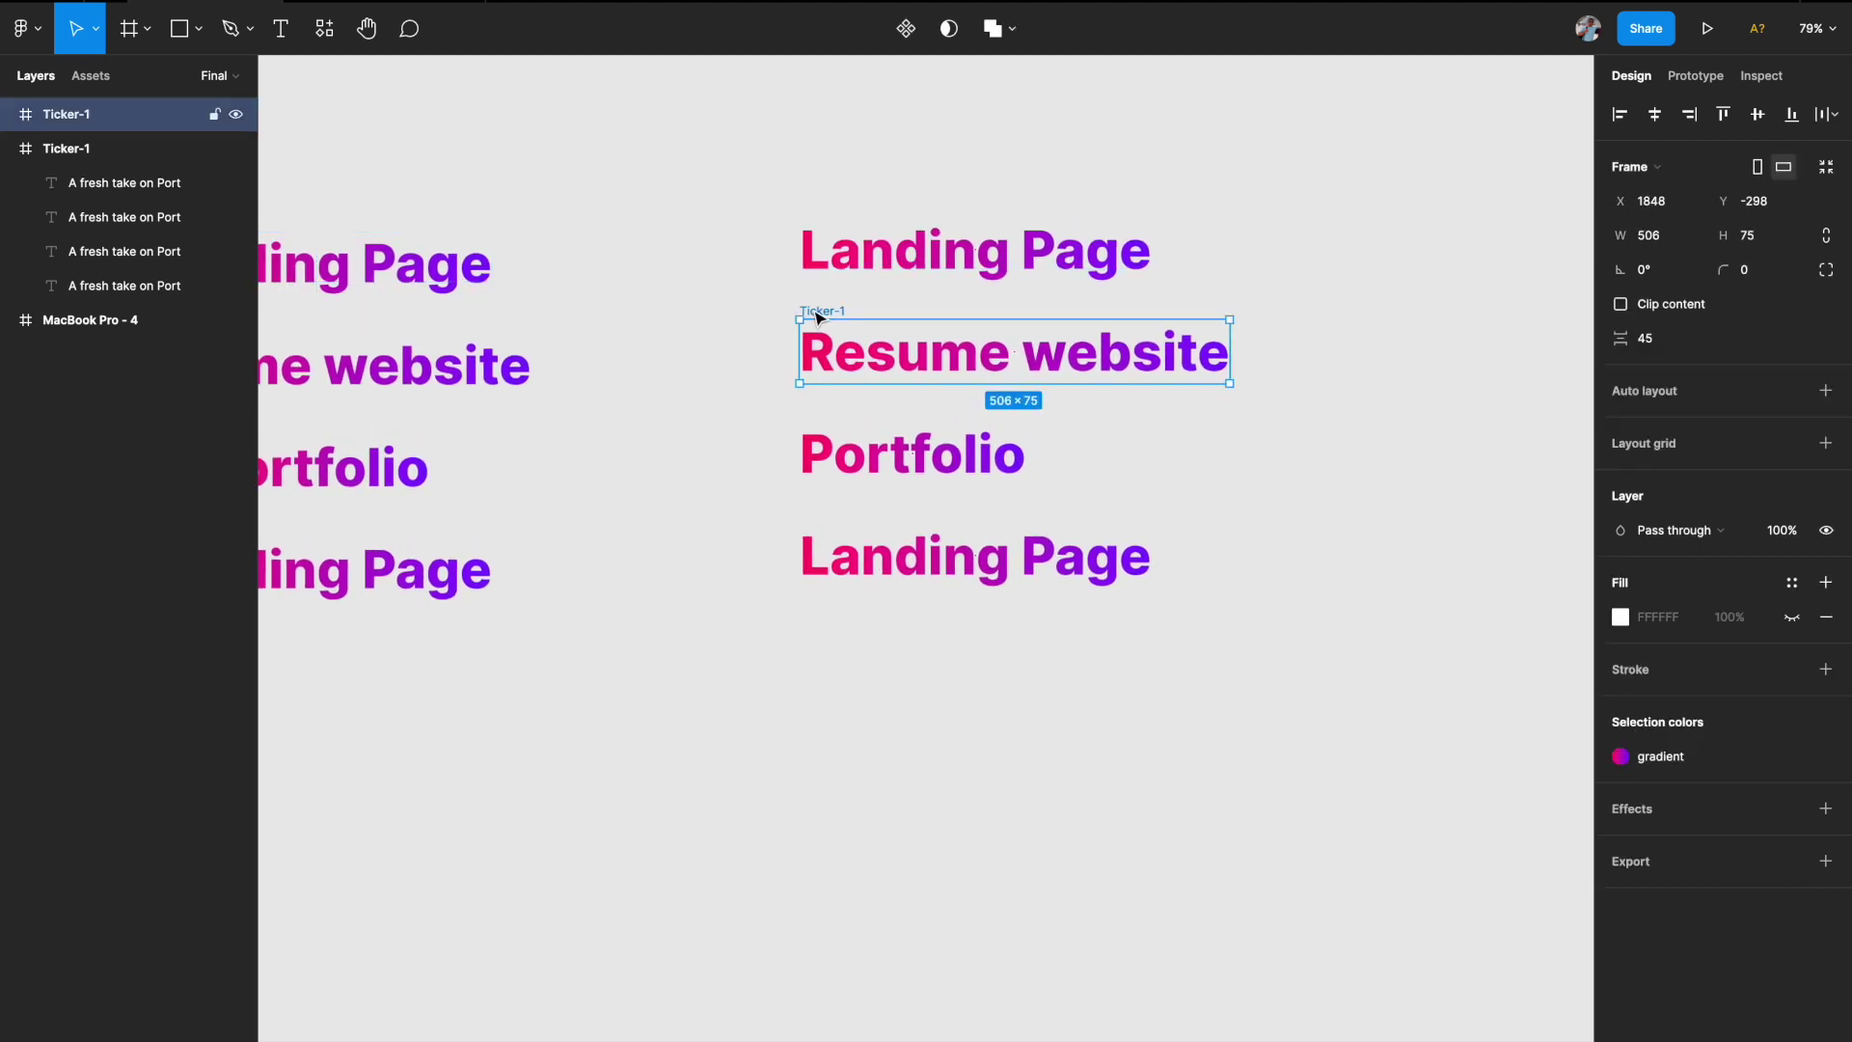
key(Delete)
- Duplicate the centred Ticker-1 frame as Ticker-2 and move its four headings up together until Portfolio sits inside the frame
scroll(817, 318, left, 3)
click(422, 303)
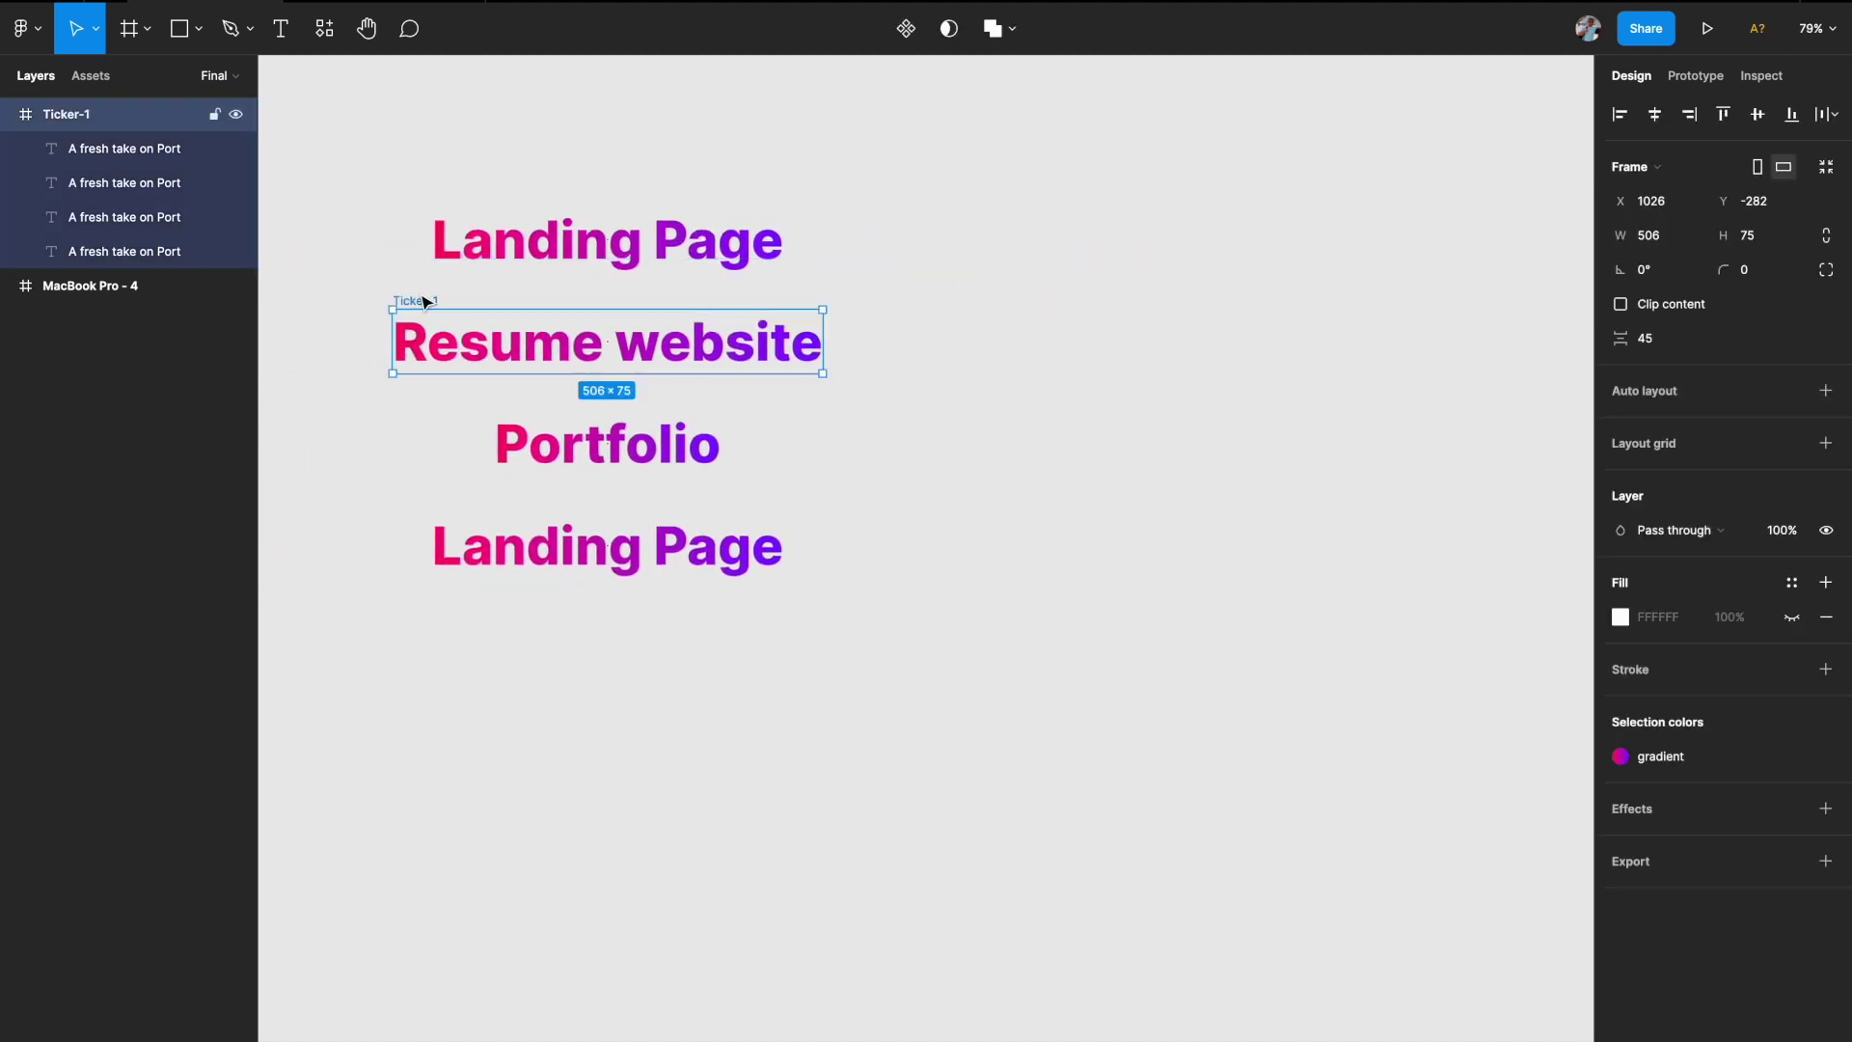
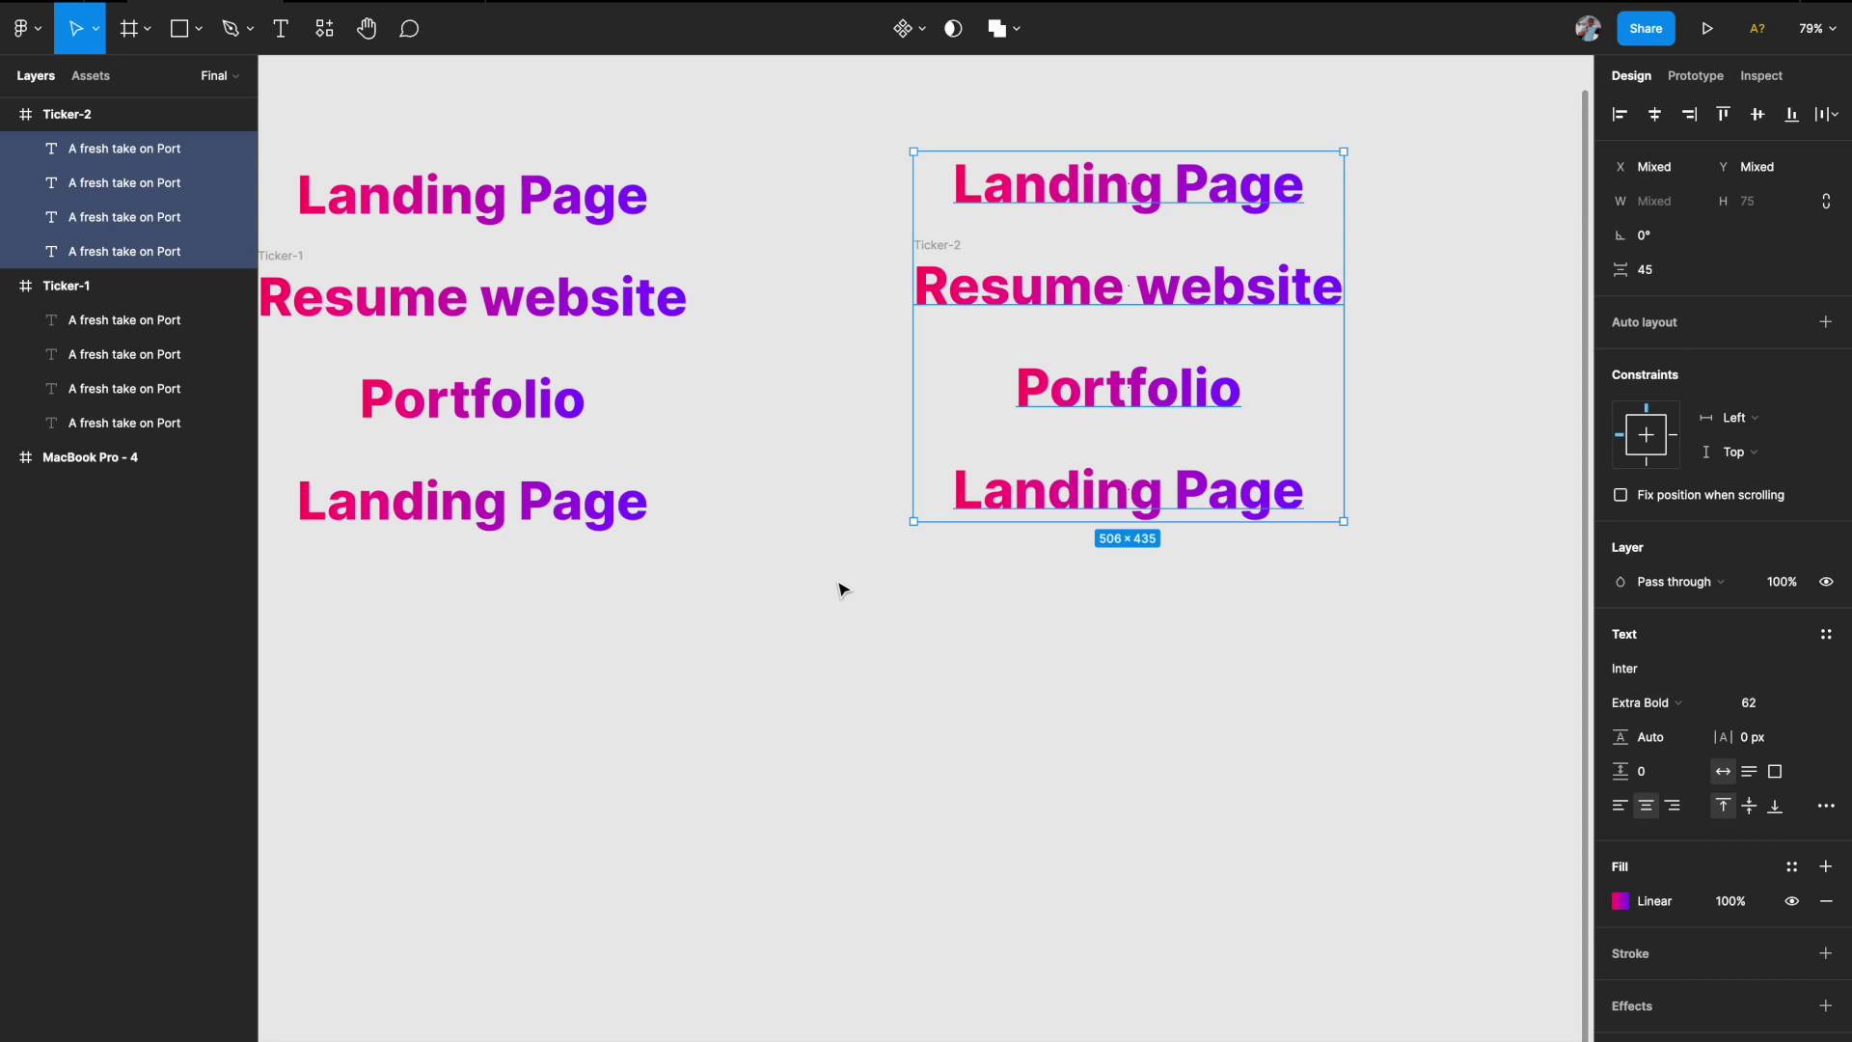
key(shift+Up)
key(shift+Up)
key(shift+Up)
key(shift+Up)
key(shift+Up)
key(shift+Up)
click(839, 321)
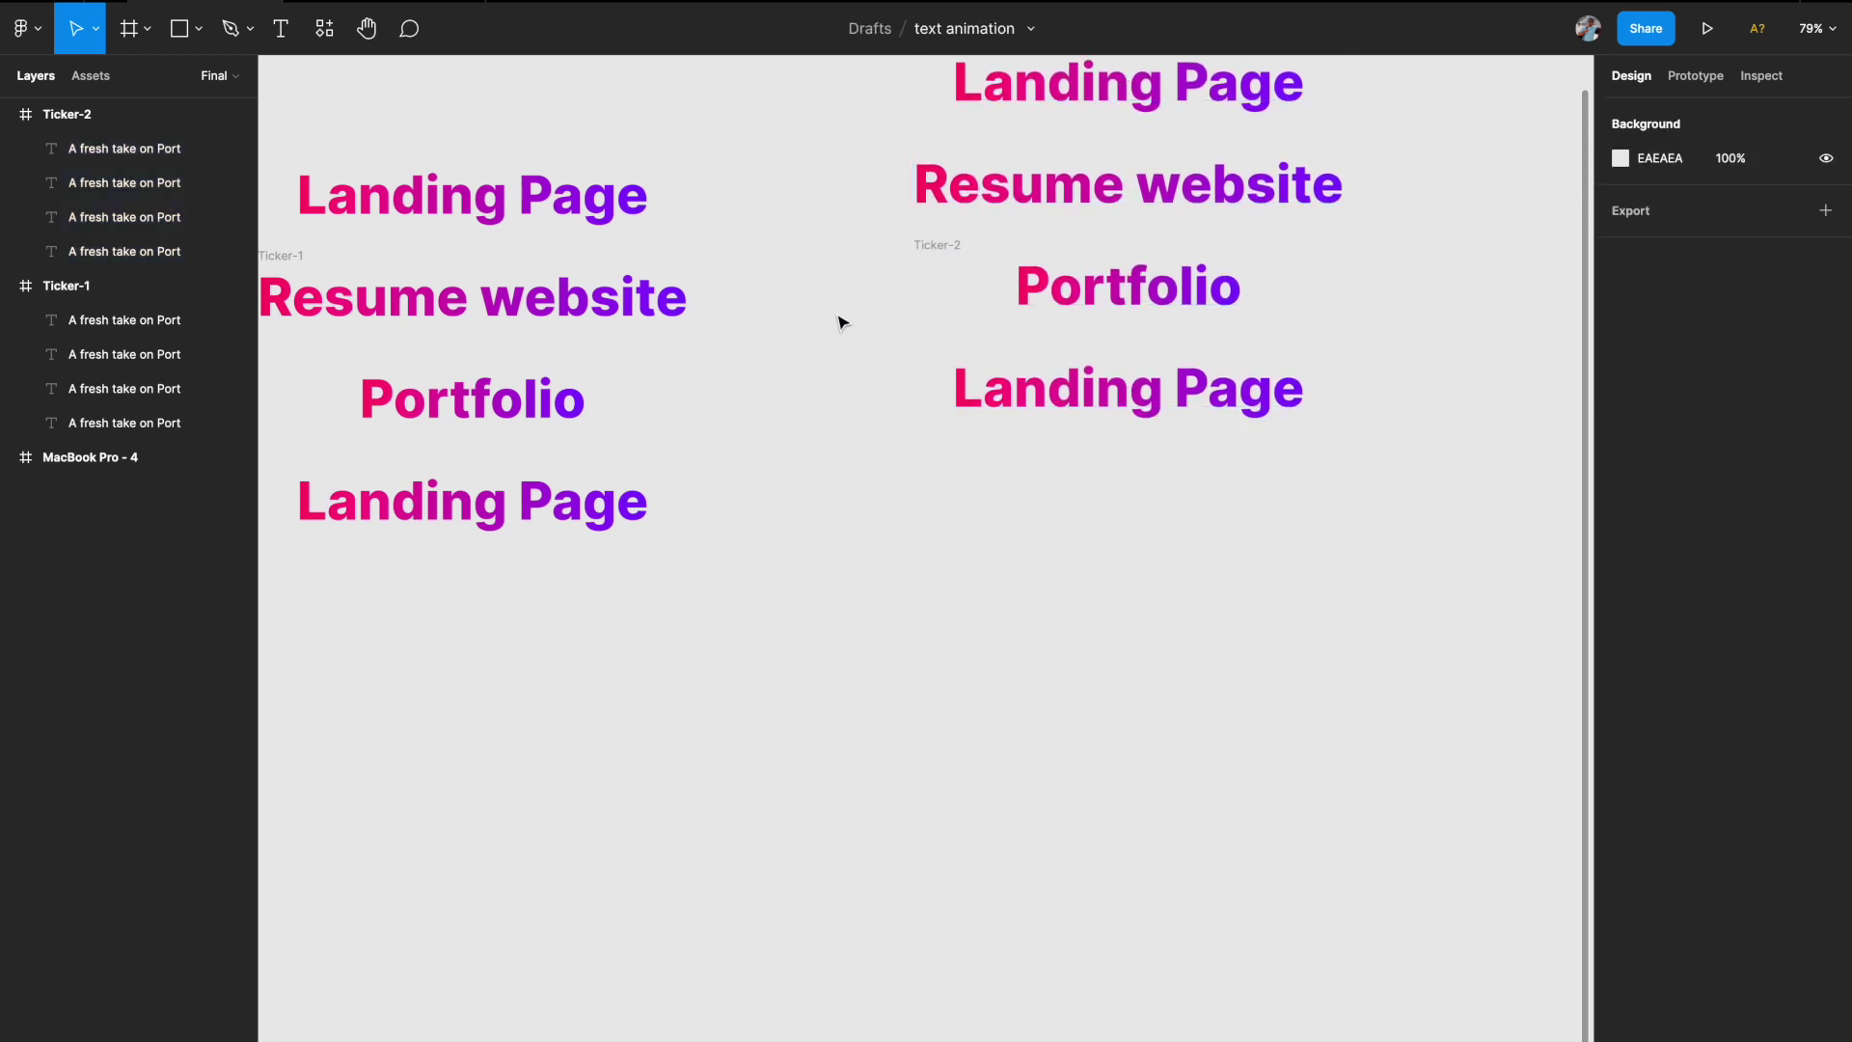
- Turn on content clipping for the Ticker-2 frame to preview it with only the Portfolio heading showing
click(922, 249)
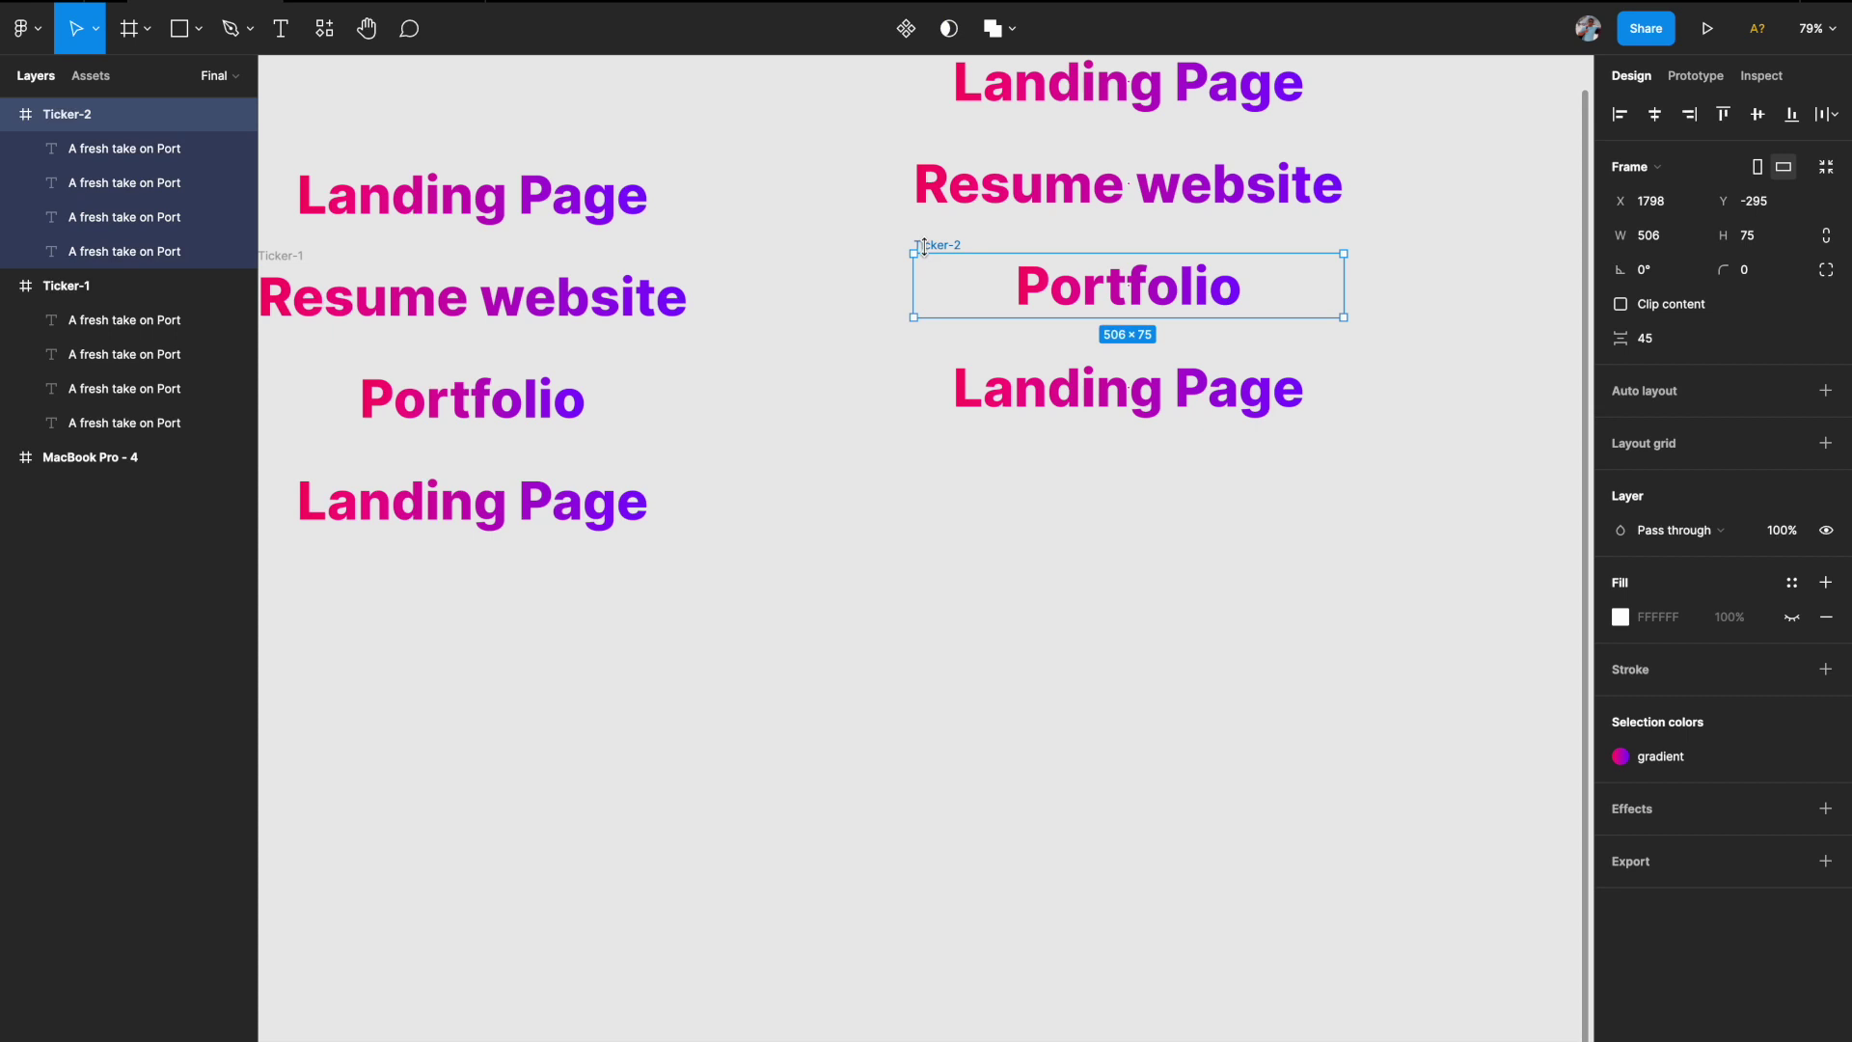
click(1621, 305)
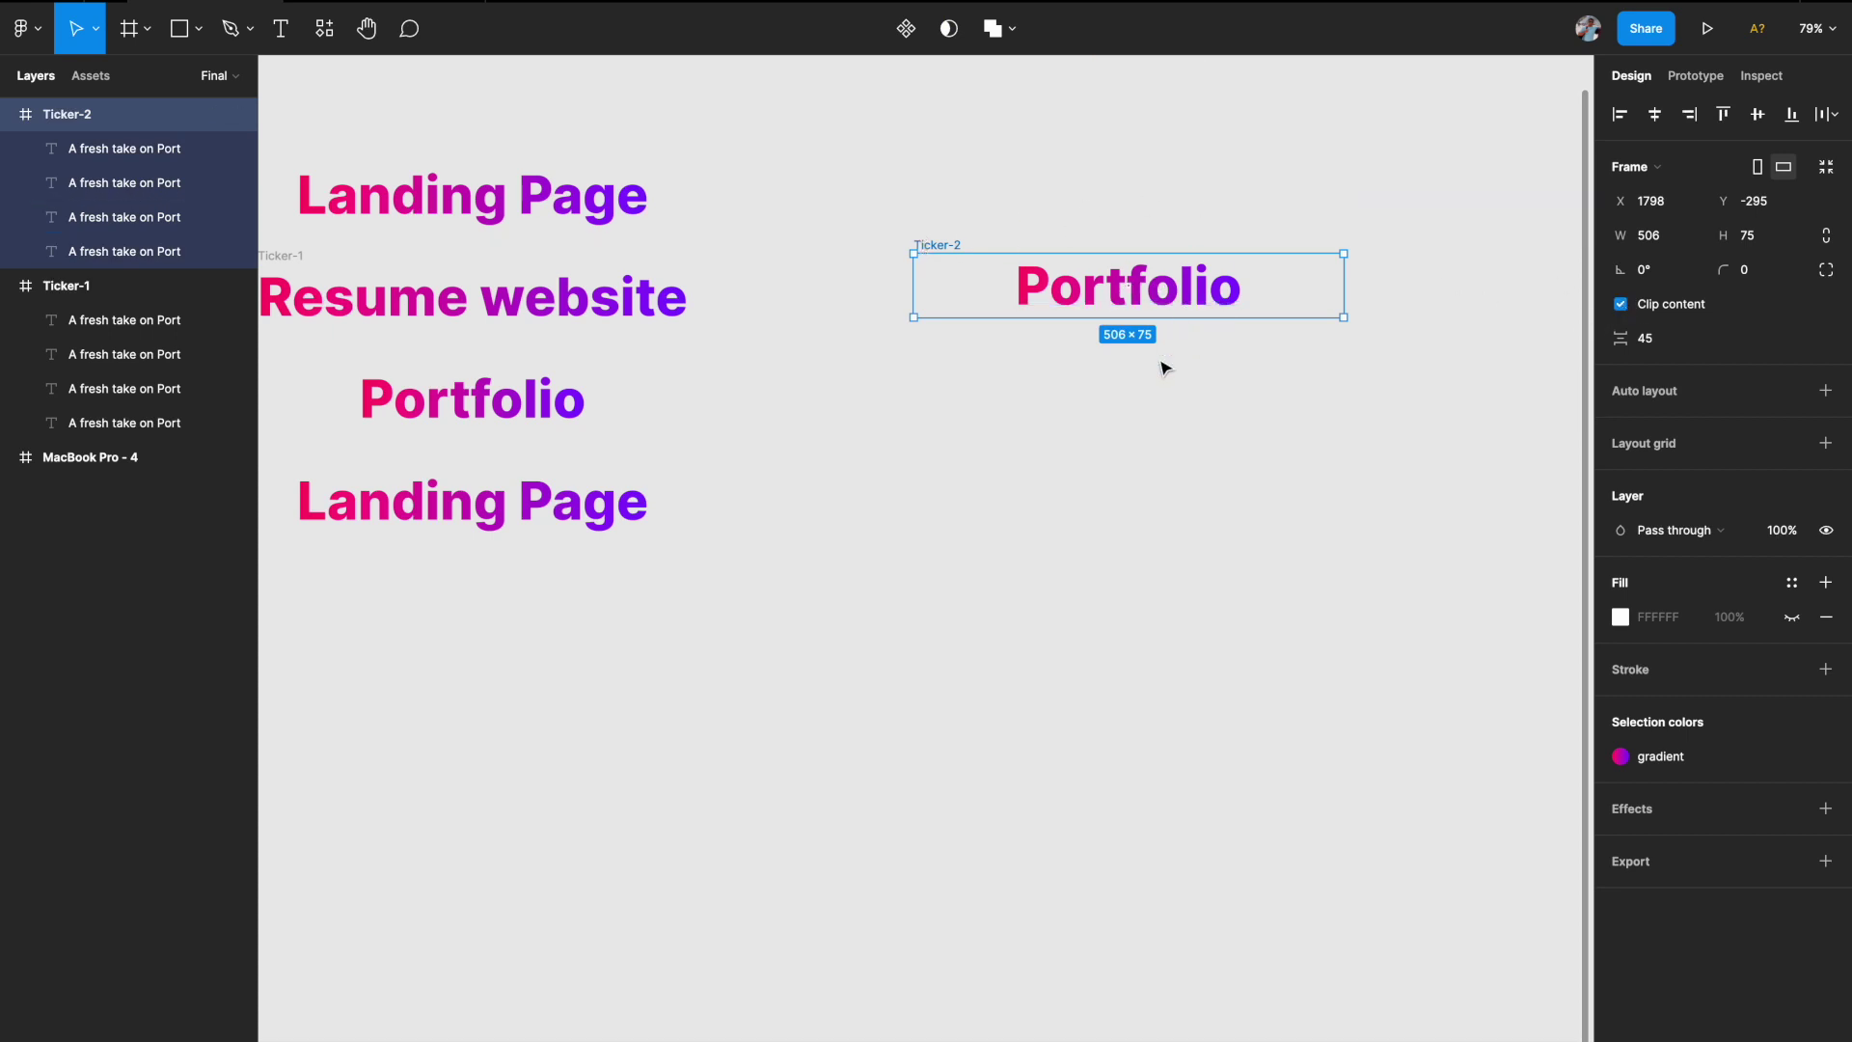
click(1095, 500)
- Duplicate the Ticker-2 frame to its right
click(948, 249)
scroll(944, 243, down, 4)
alt+drag(954, 276, 1312, 277)
scroll(1351, 252, right, 2)
scroll(1350, 253, down, 1)
scroll(1355, 258, up, 2)
- Rename the duplicated frame as "Ticker-3"
double_click(103, 116)
click(106, 120)
text(3)
key(Return)
- Turn off content clipping for the Ticker-3 frame
scroll(442, 372, right, 3)
scroll(441, 372, up, 1)
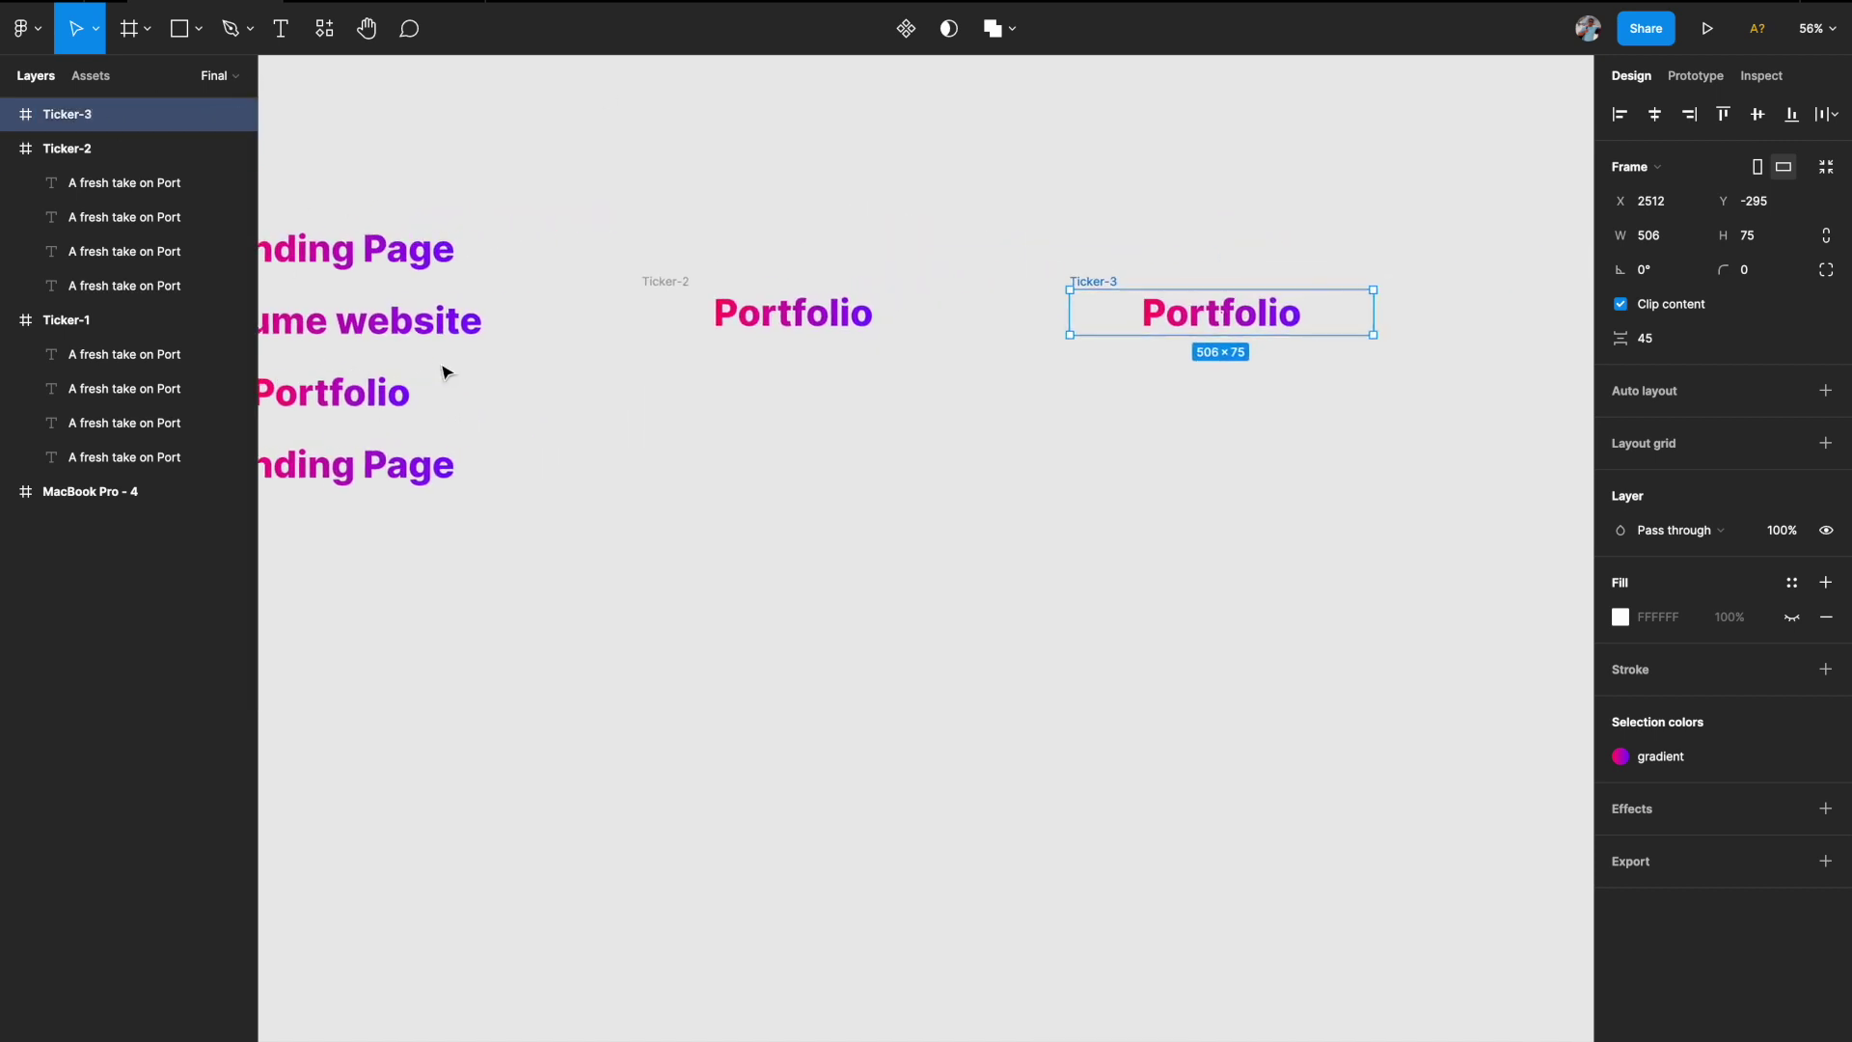
click(1620, 303)
click(1239, 397)
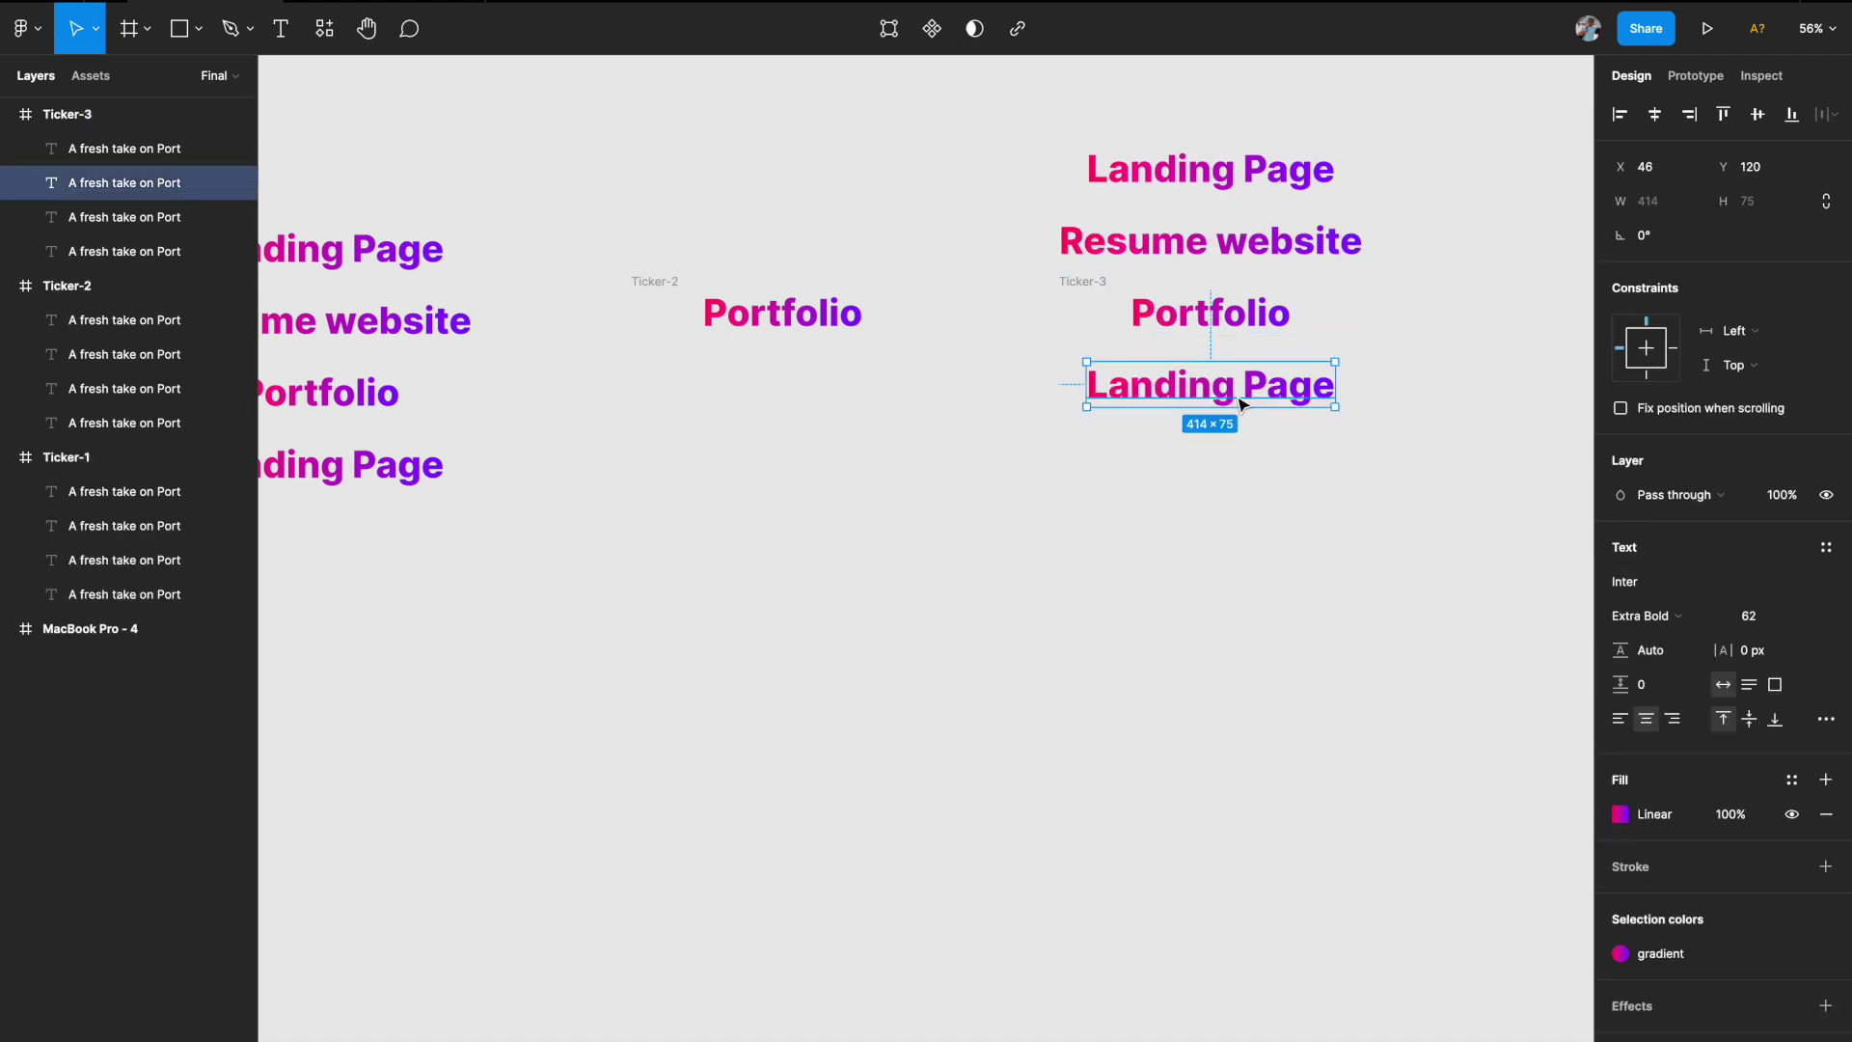
shift+click(1212, 318)
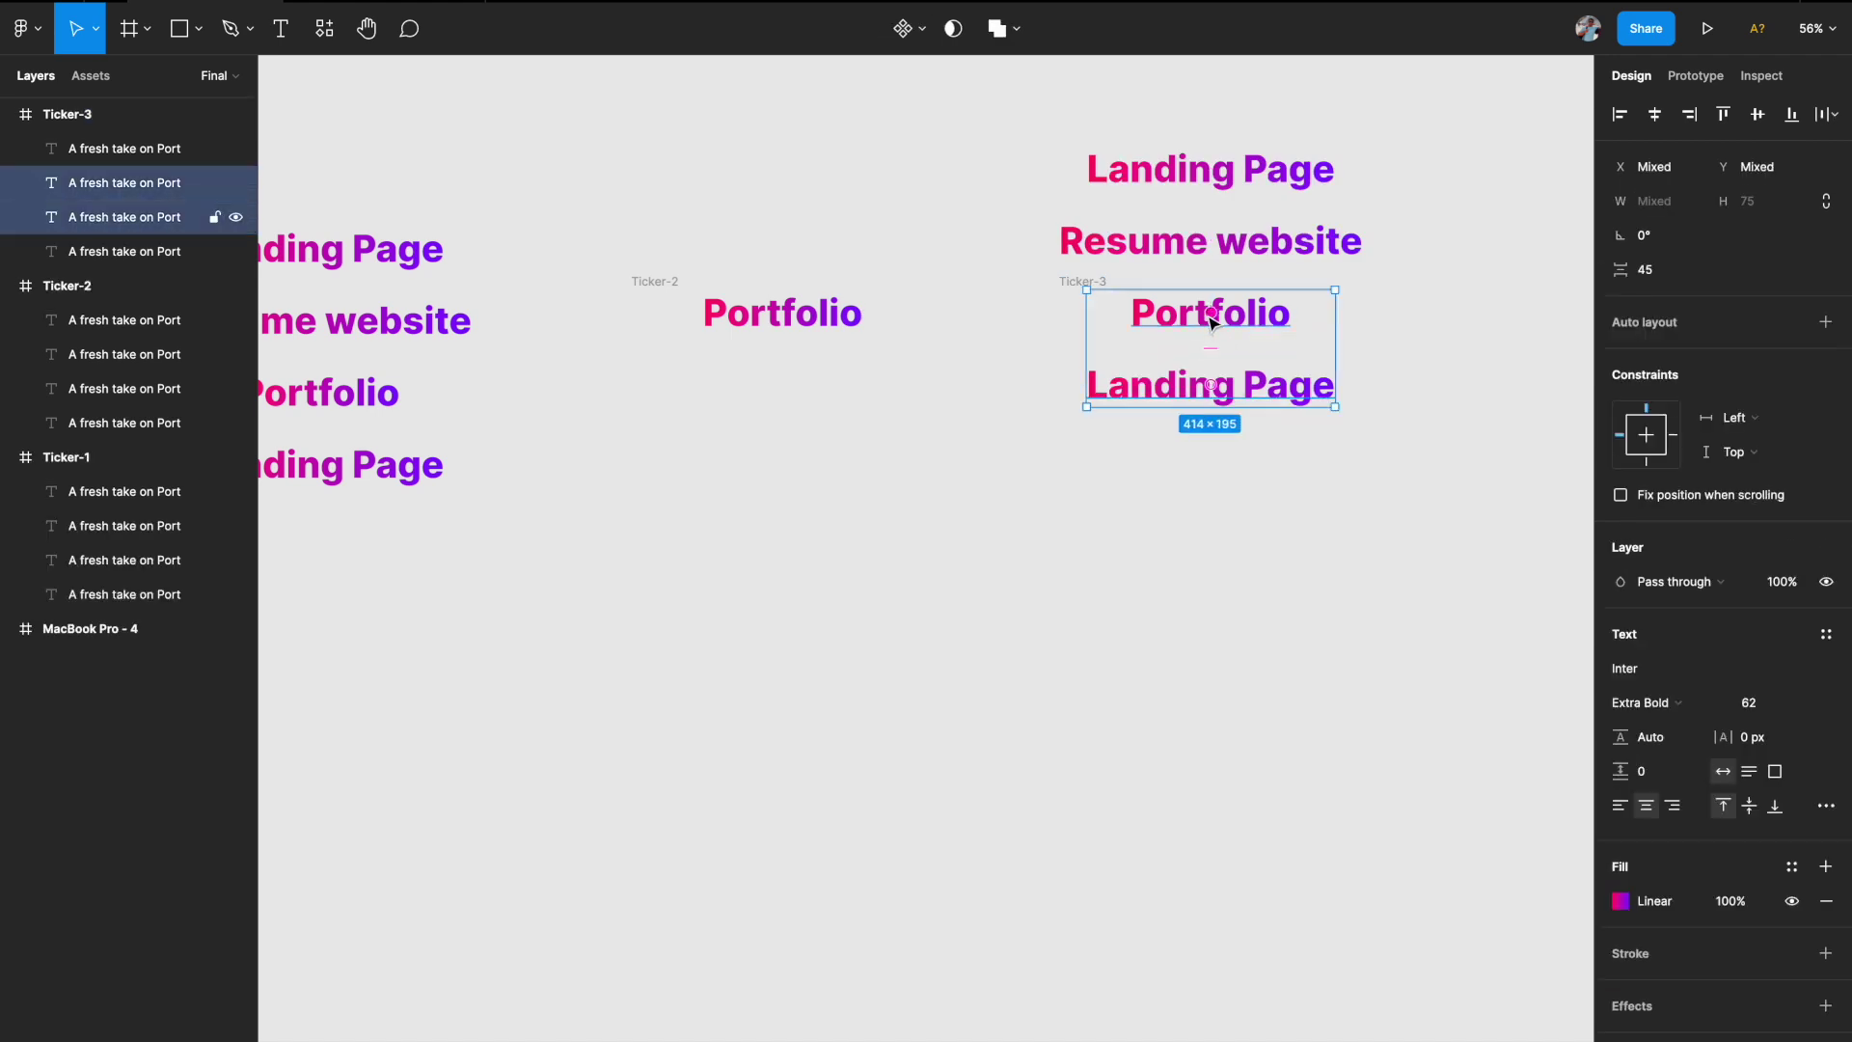
shift+click(1200, 253)
shift+click(1201, 185)
scroll(1170, 420, up, 3)
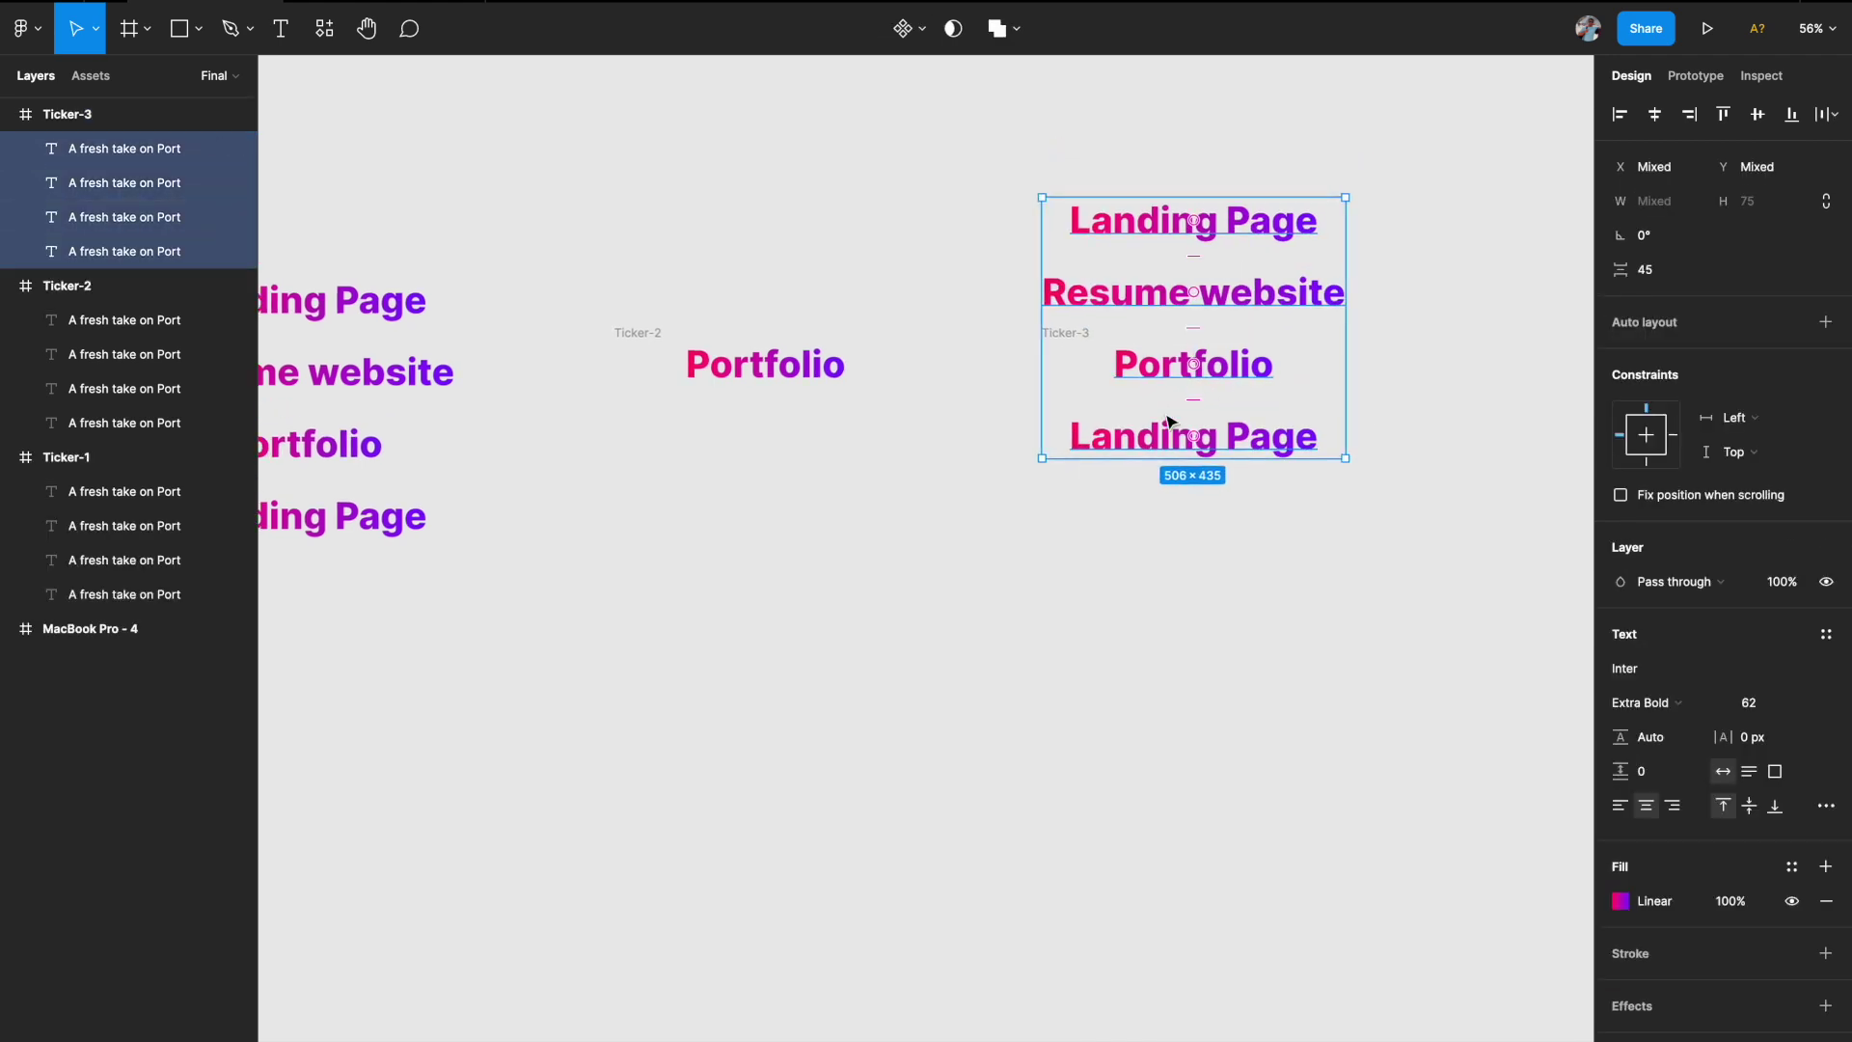
- Turn off content clipping for the Ticker-2 frame
click(511, 361)
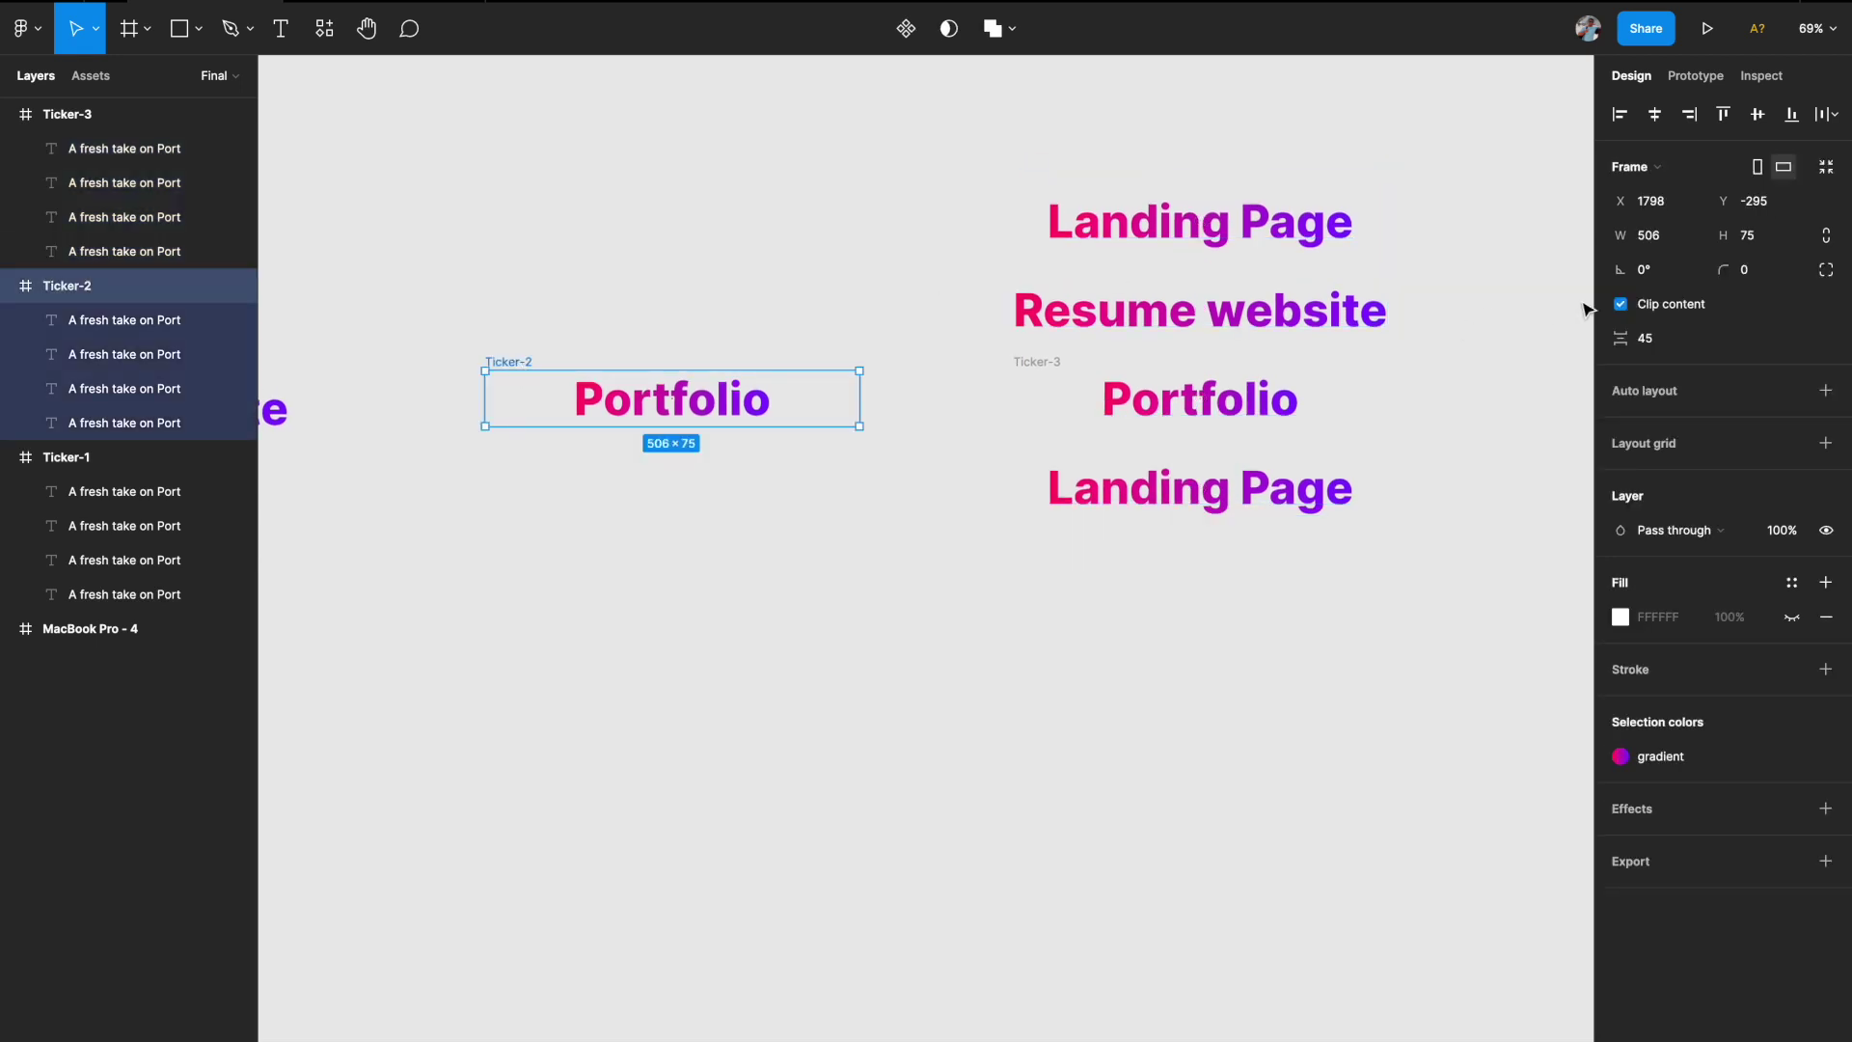
click(1620, 303)
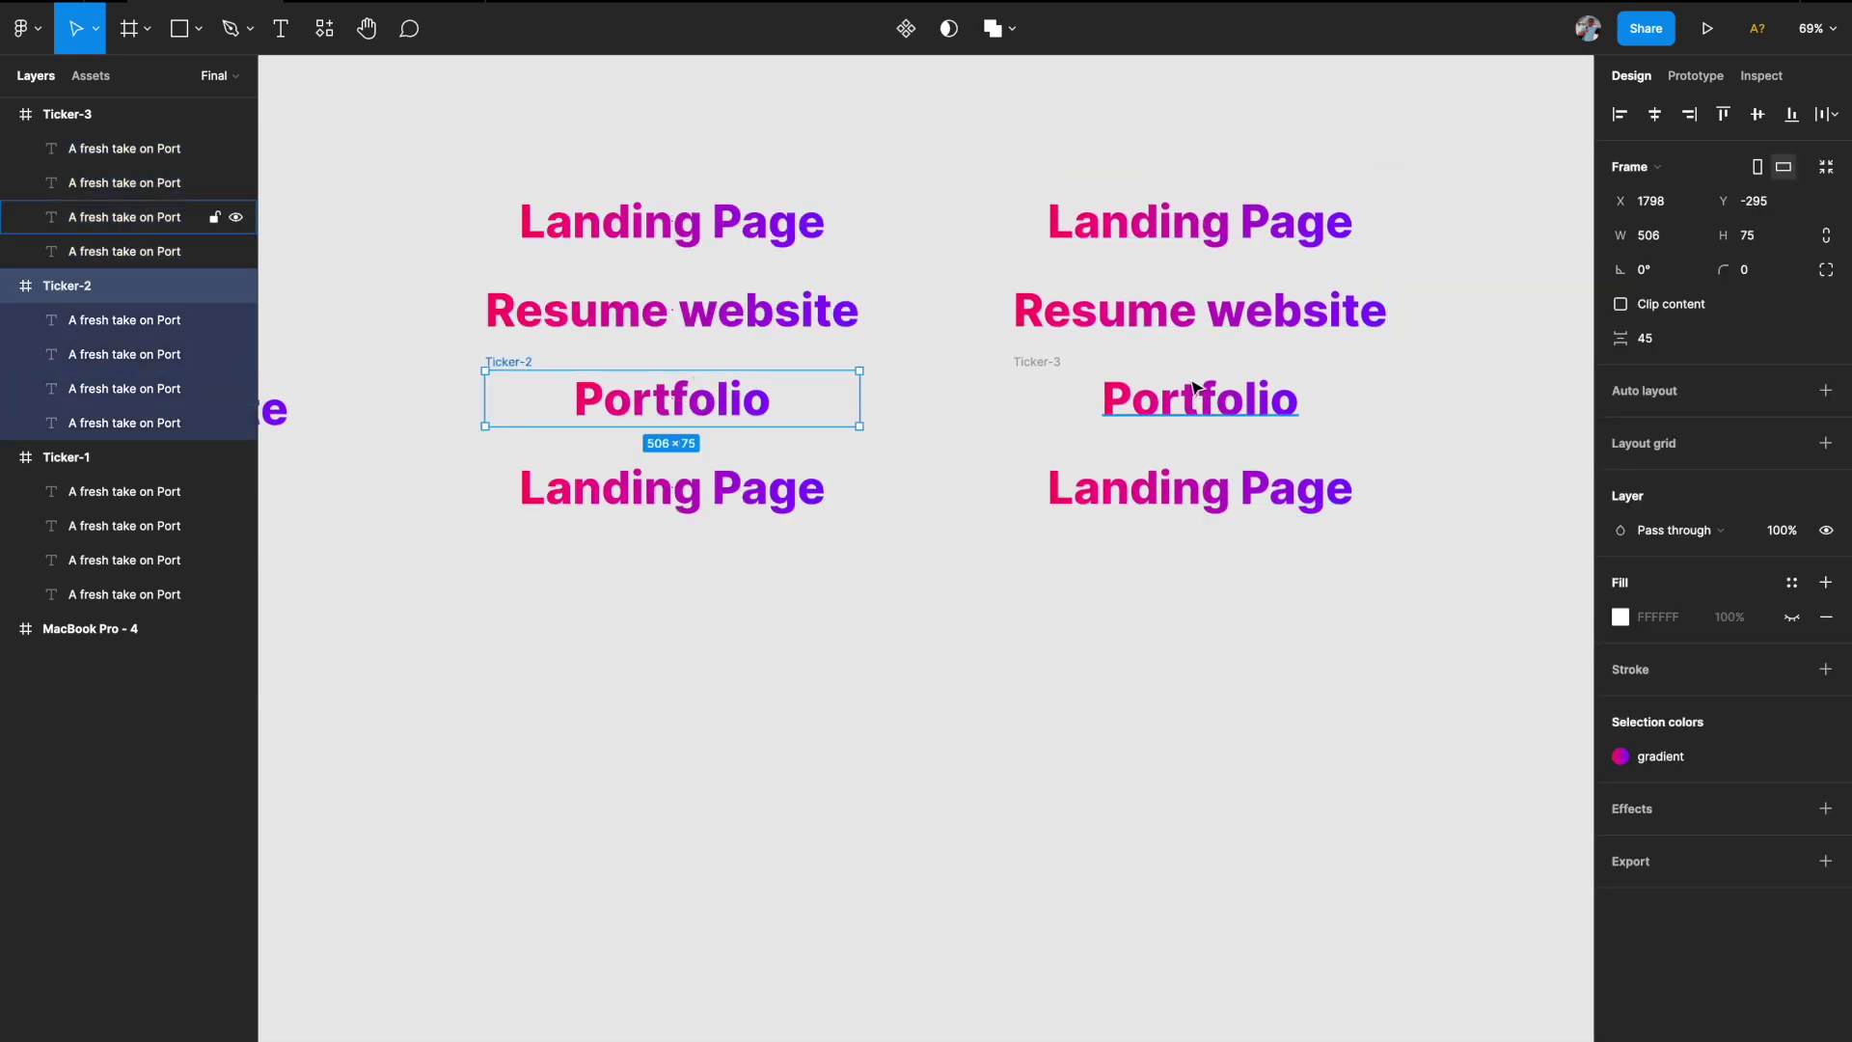
- Move all four headings of the Ticker-3 frame up together by about 100 px
click(1038, 363)
click(1175, 395)
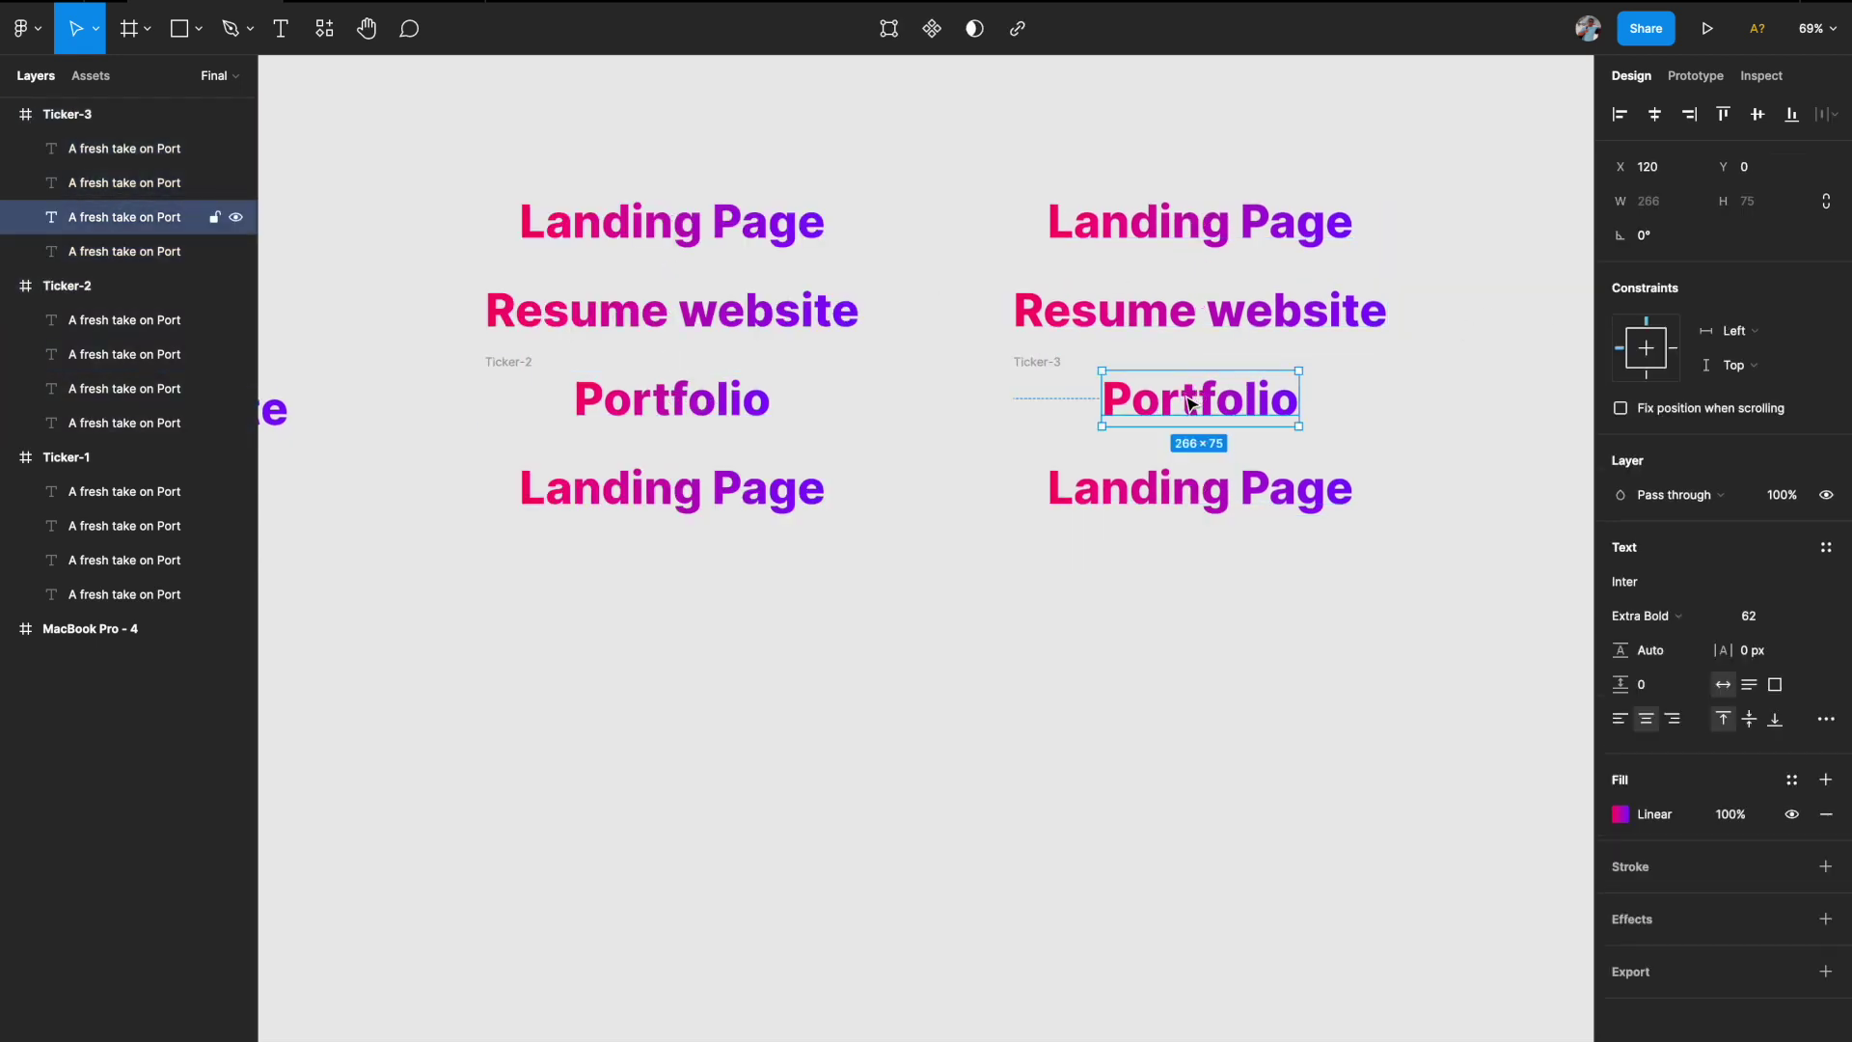
shift+click(1126, 506)
shift+click(1136, 316)
shift+click(1143, 234)
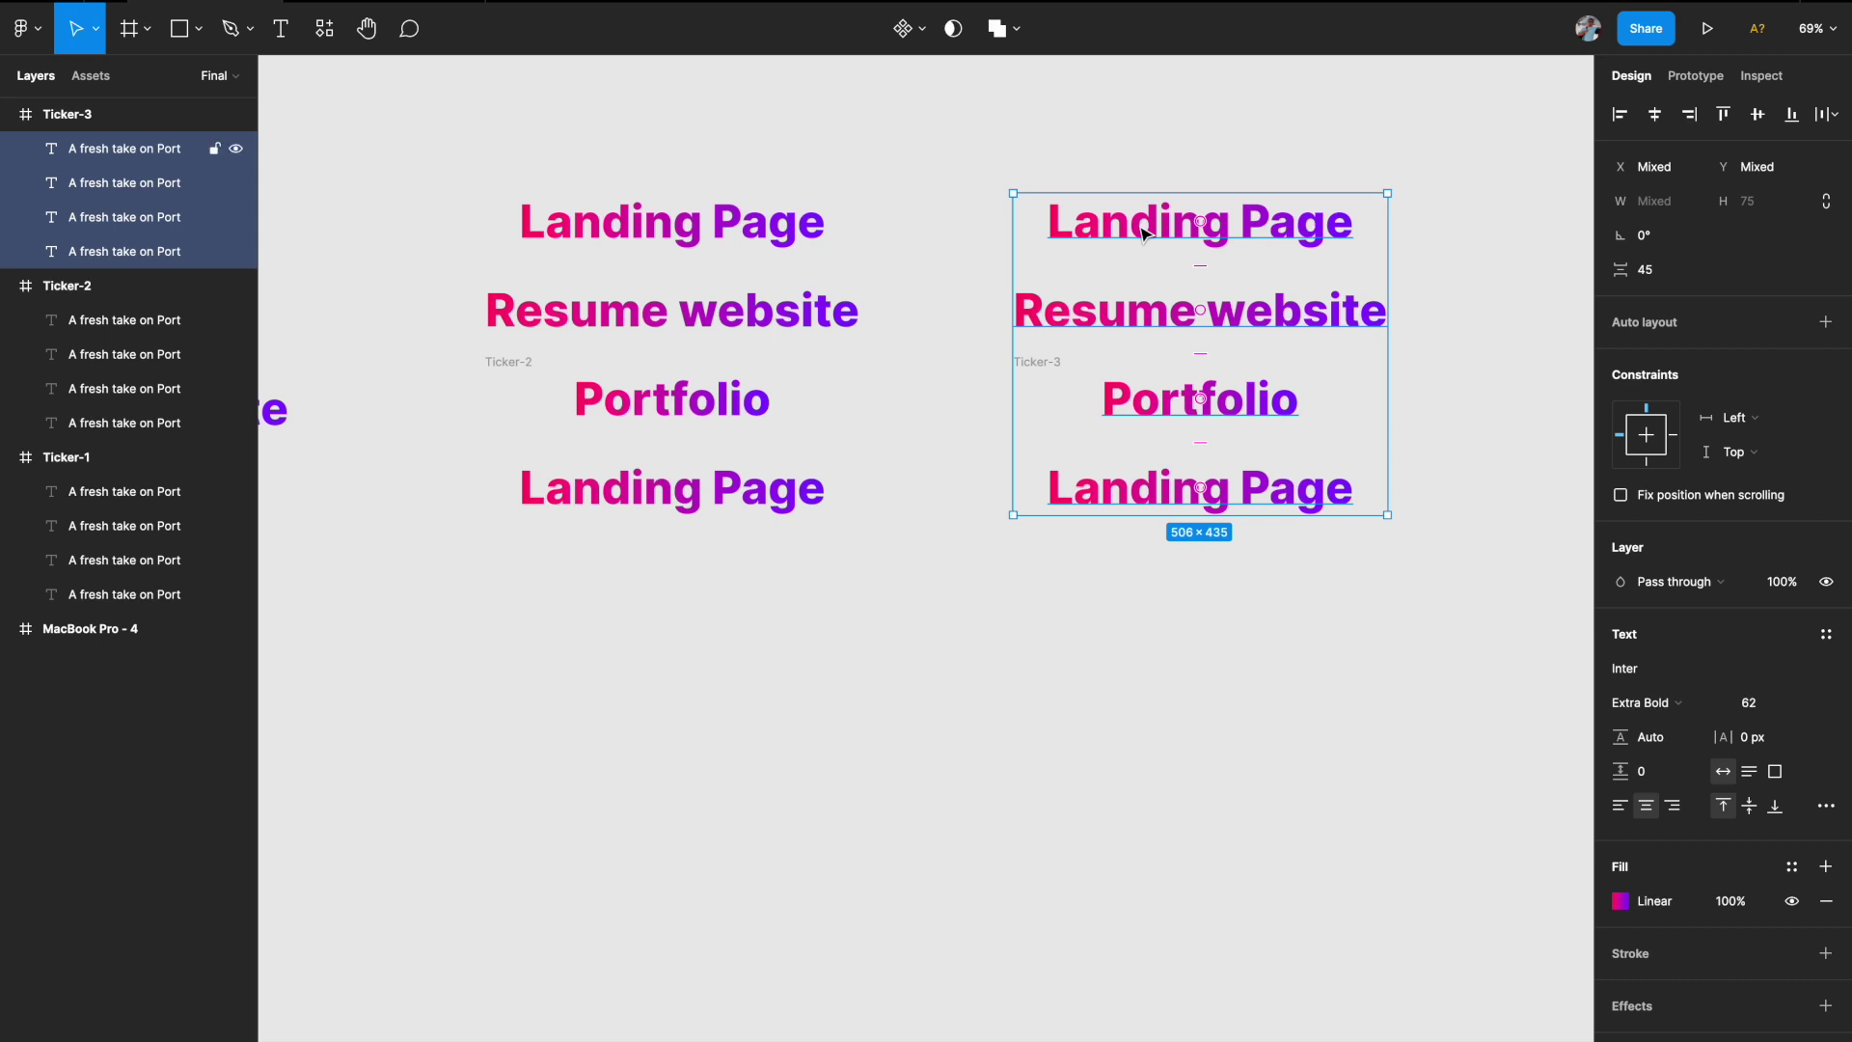
key(shift+Up)
key(shift+Up)
key(shift+Up)
key(shift+Up)
key(shift+Up)
key(shift+Up)
key(shift+Up)
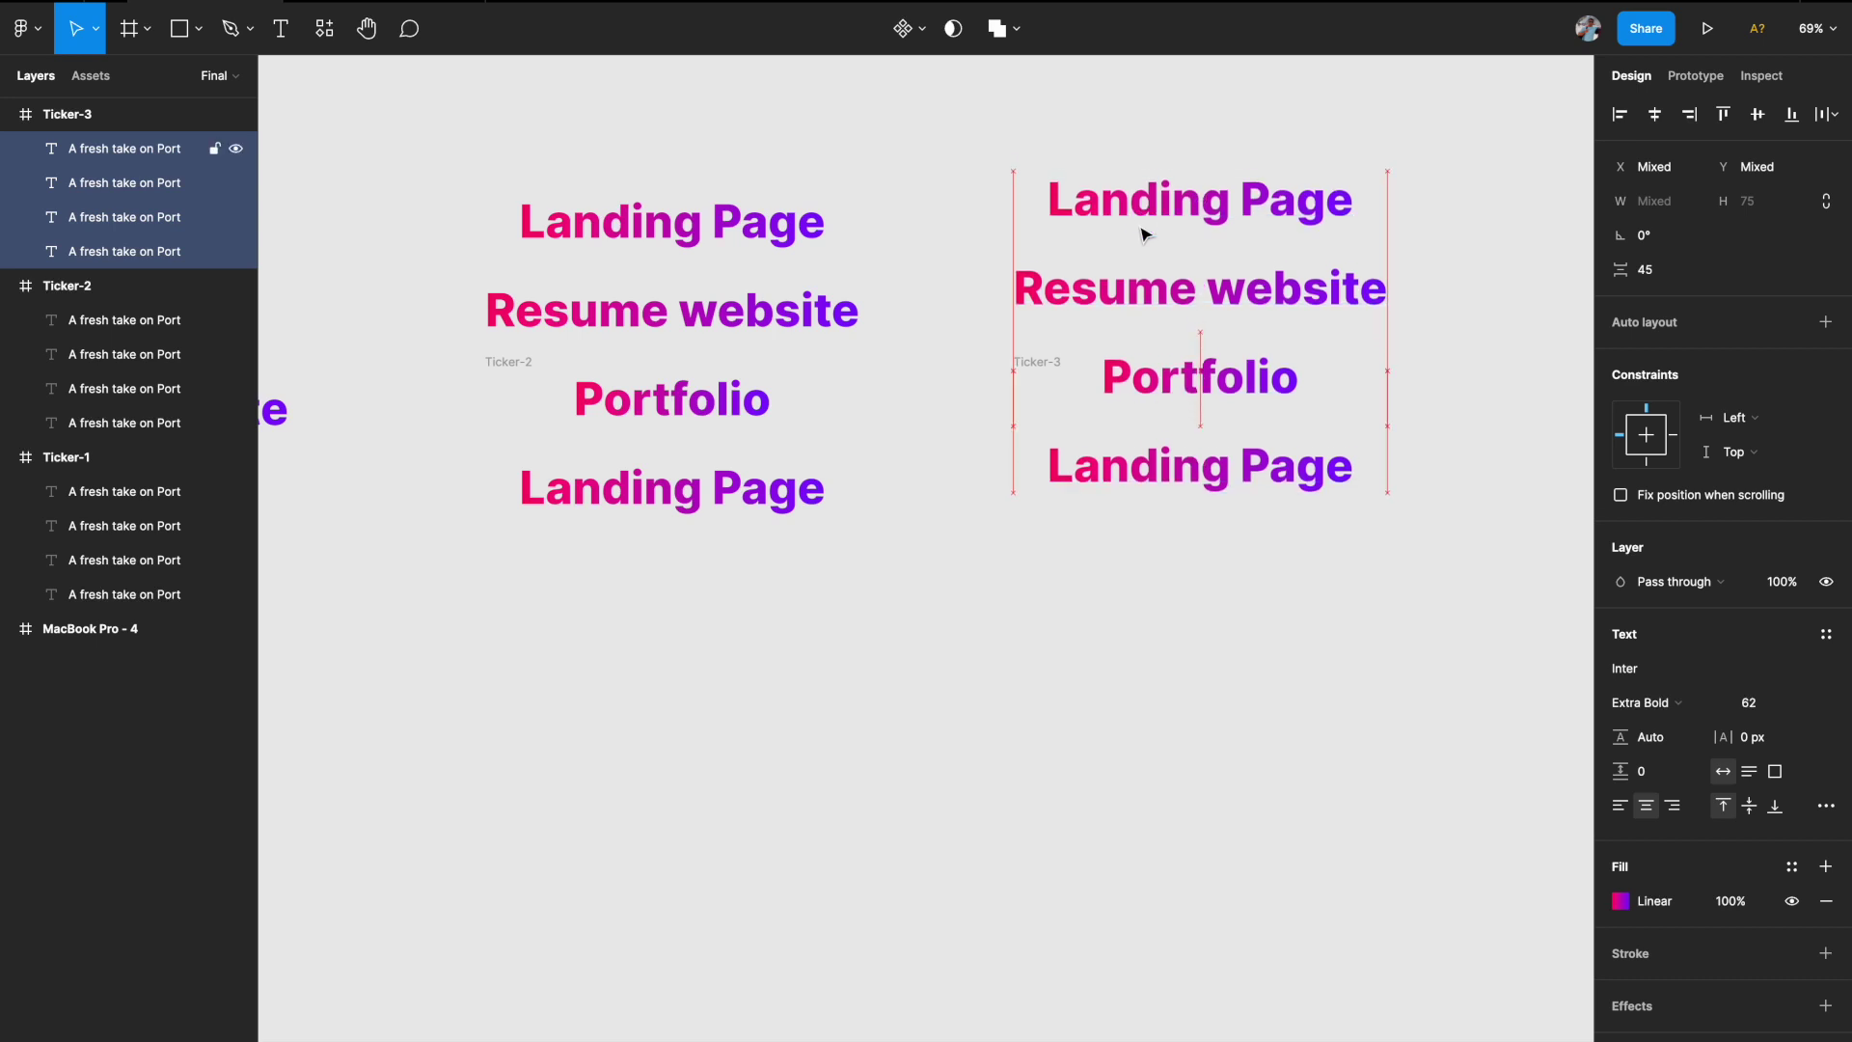
key(shift+Up)
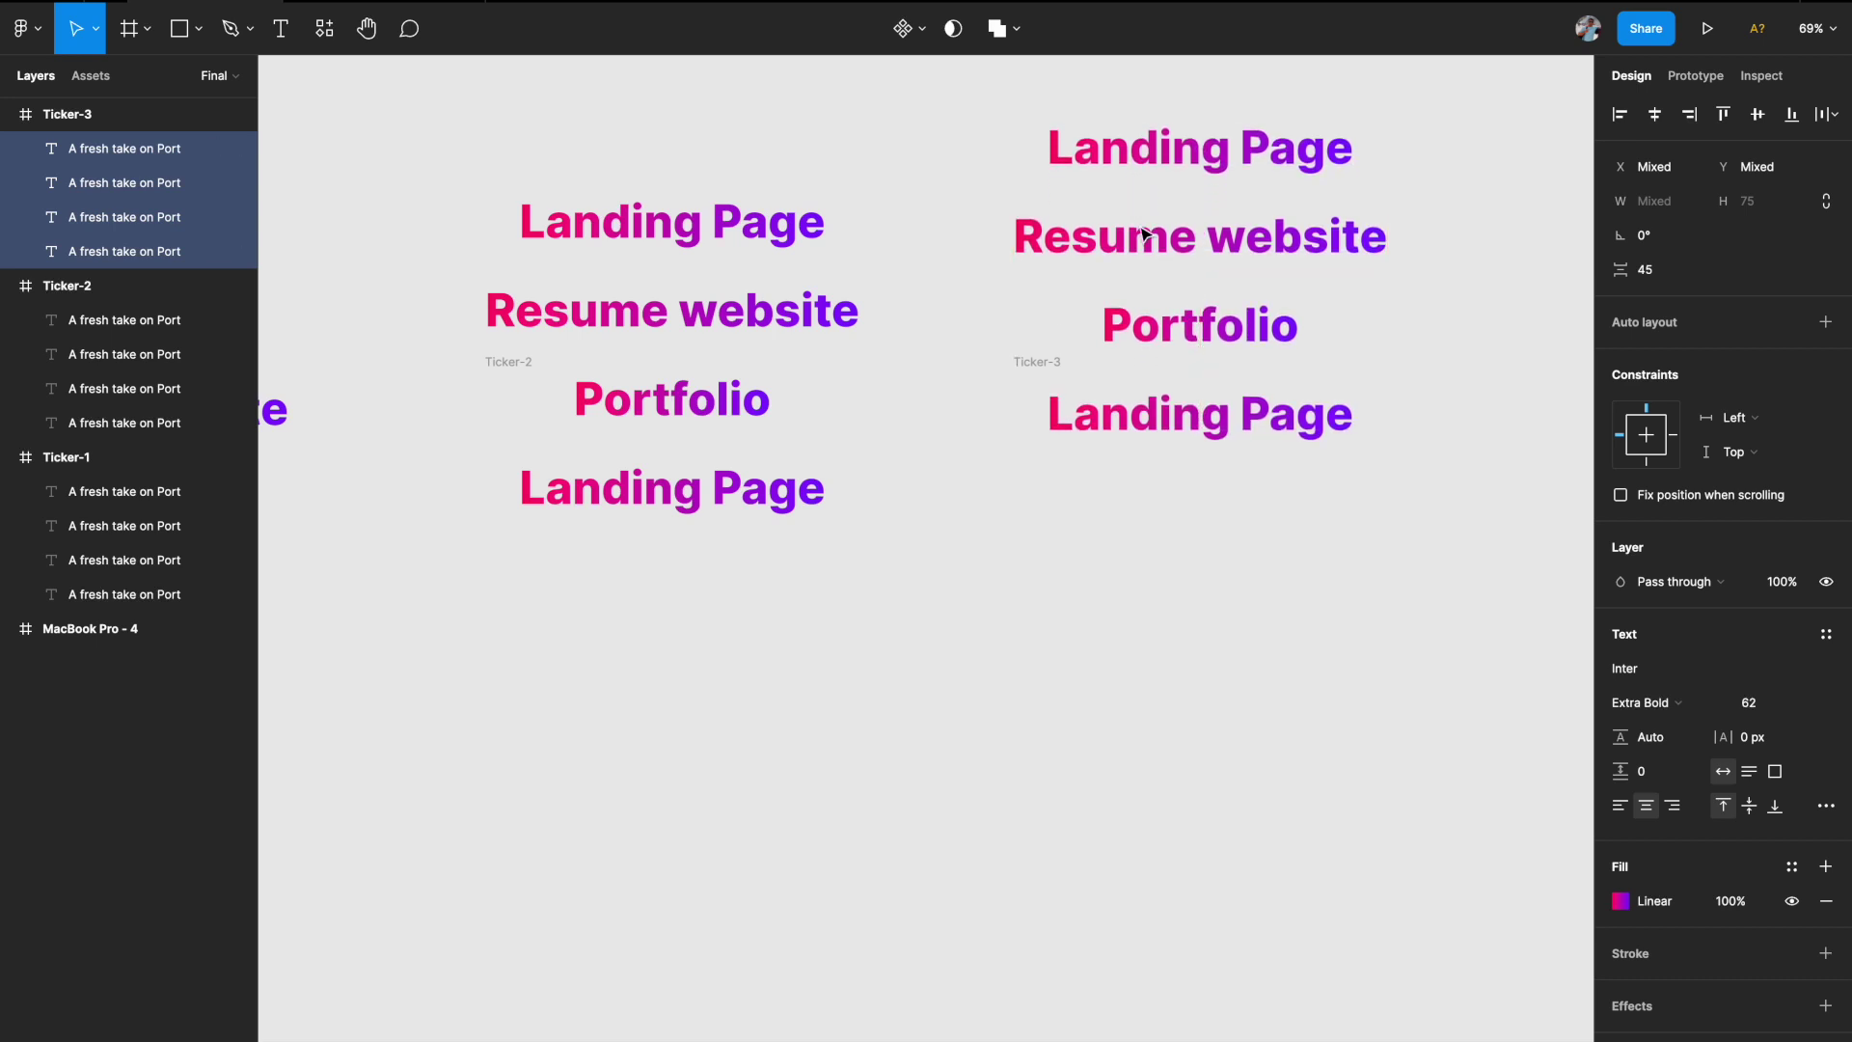
click(1036, 362)
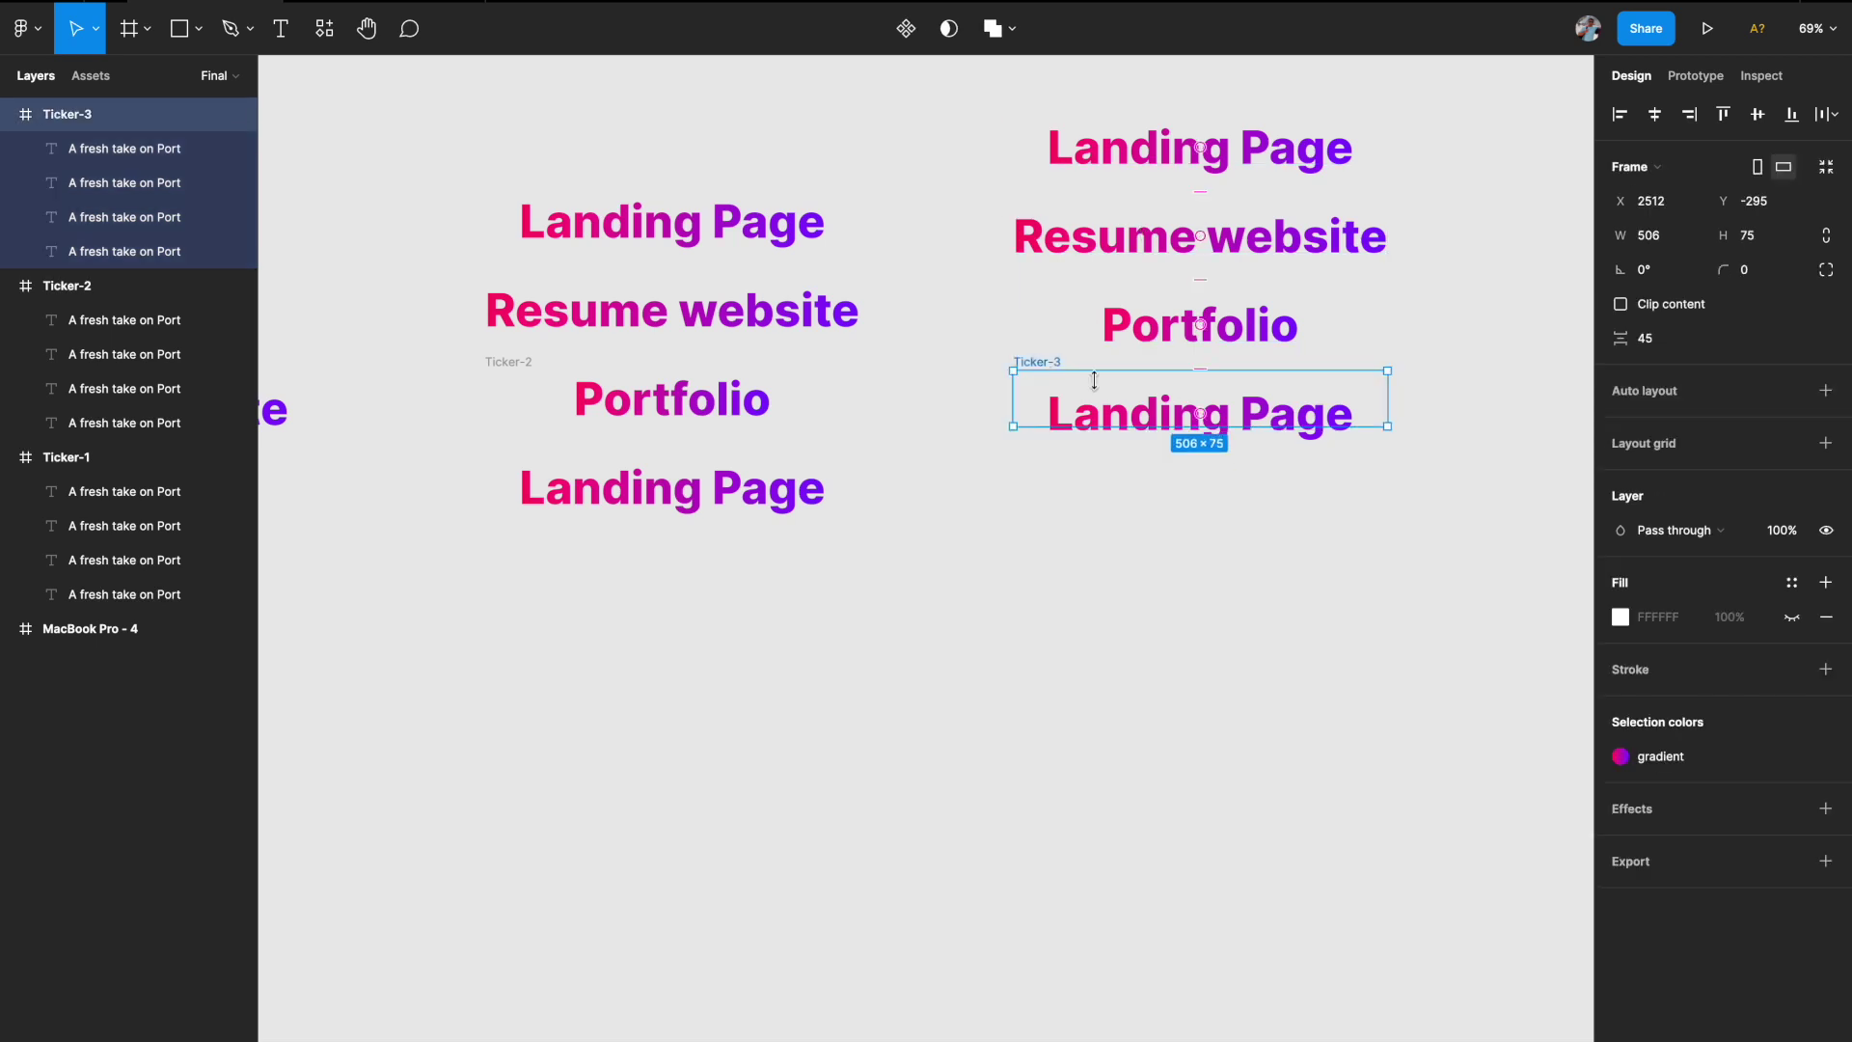
click(1111, 414)
shift+click(1143, 333)
shift+click(1162, 239)
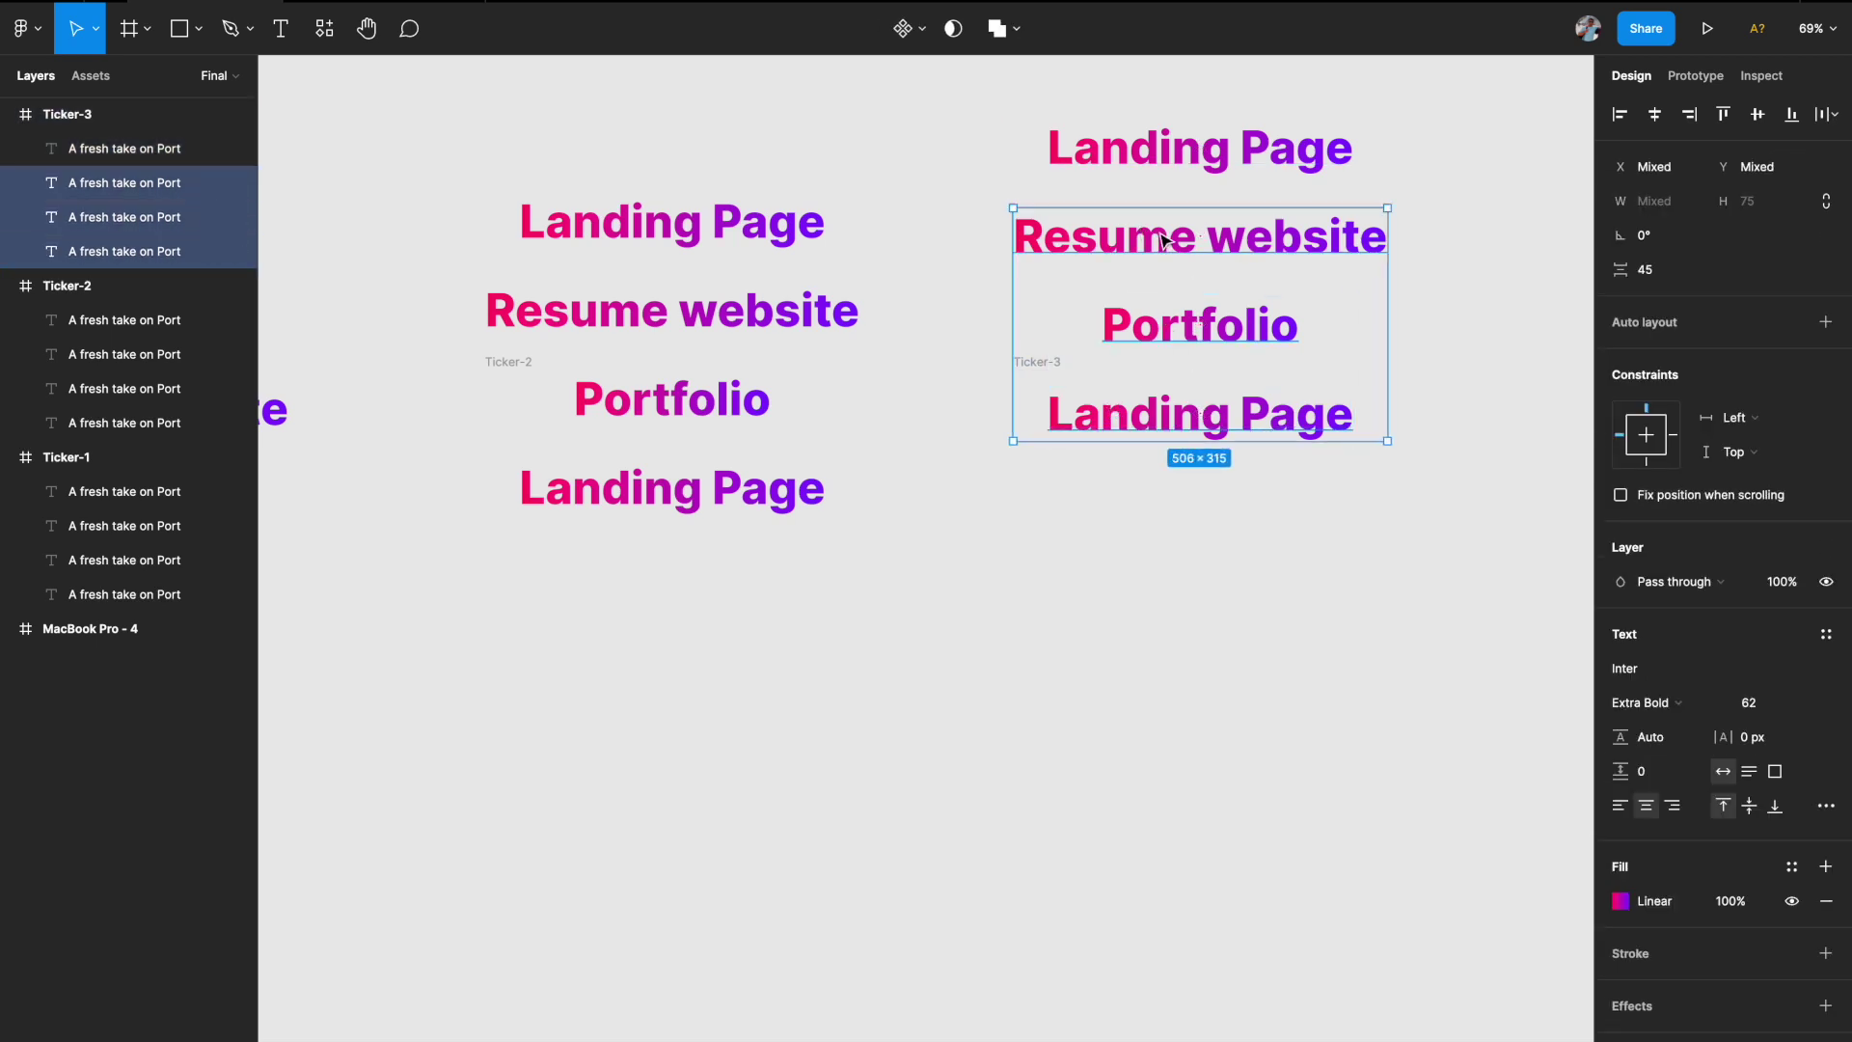
shift+click(1161, 162)
- Make the Ticker-3 frame's white FFFFFF fill visible as an alignment guide
click(1052, 372)
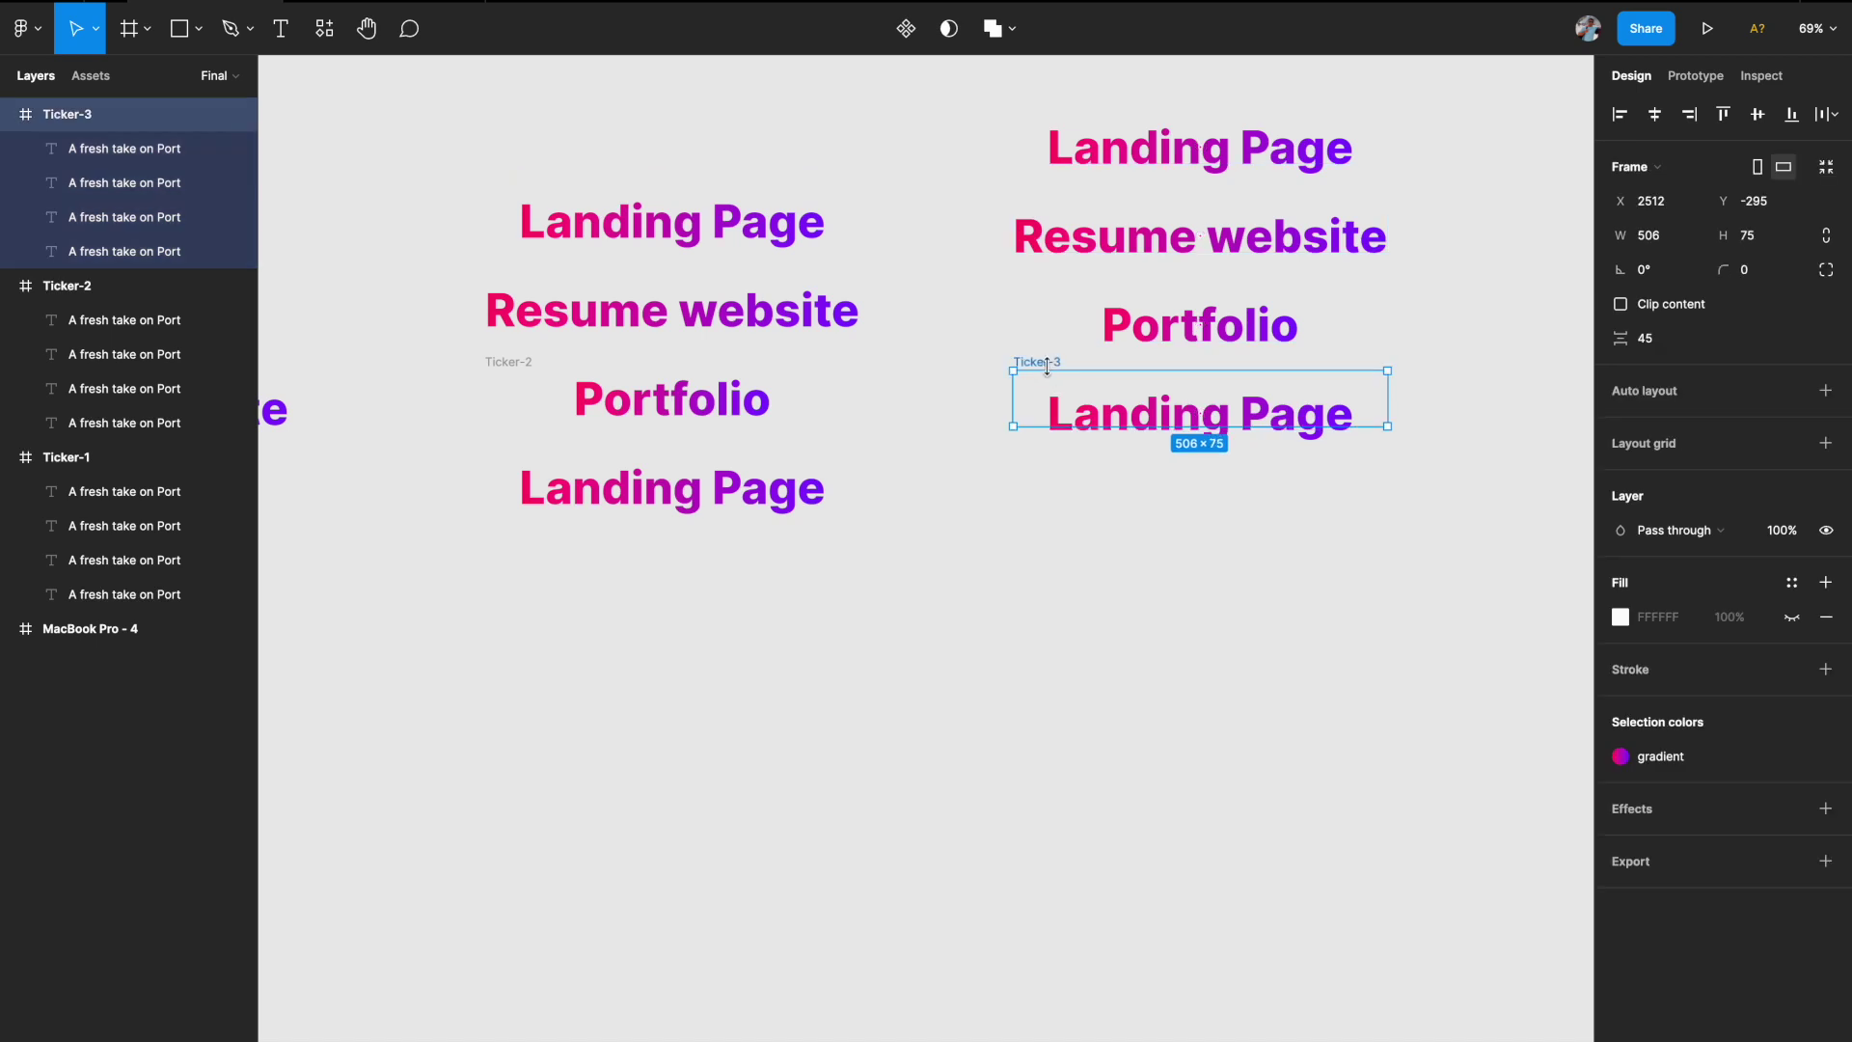
click(1792, 618)
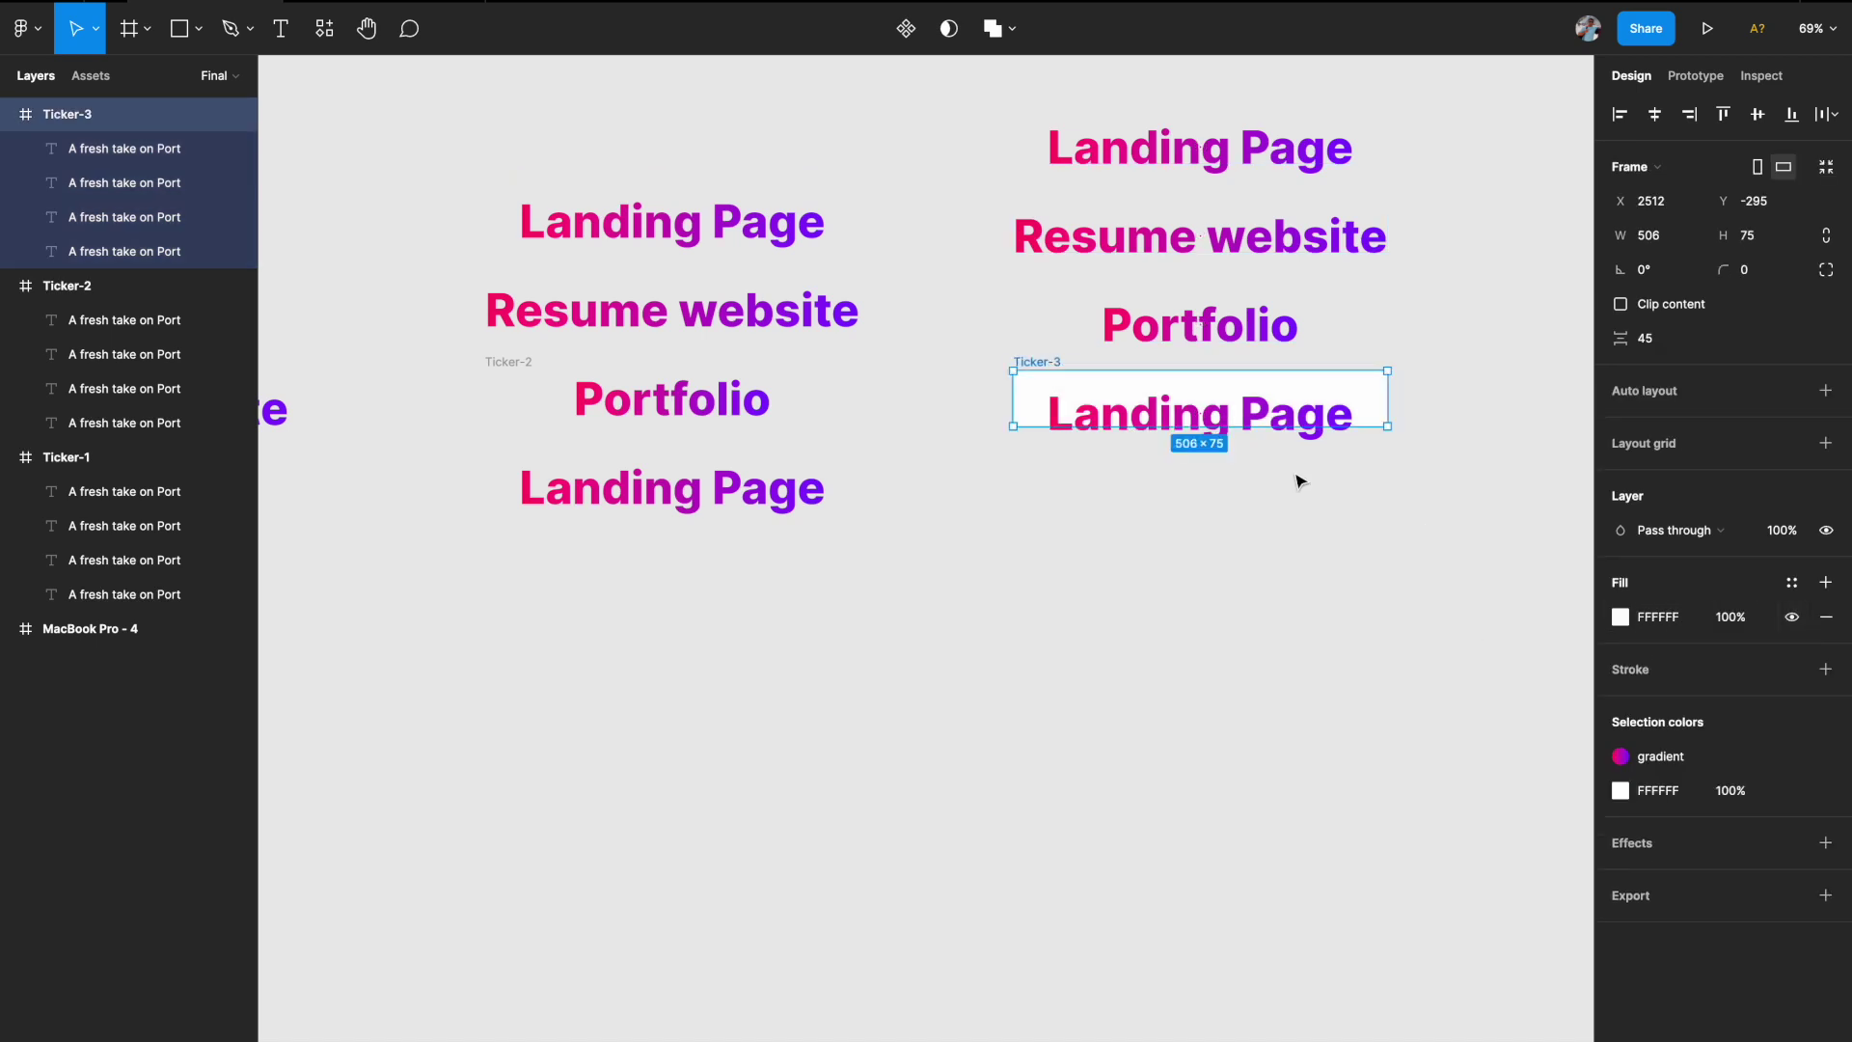
- Move the four Ticker-3 headings up together by 20 px so the lower Landing Page sits inside the frame
scroll(1299, 475, up, 4)
double_click(1306, 470)
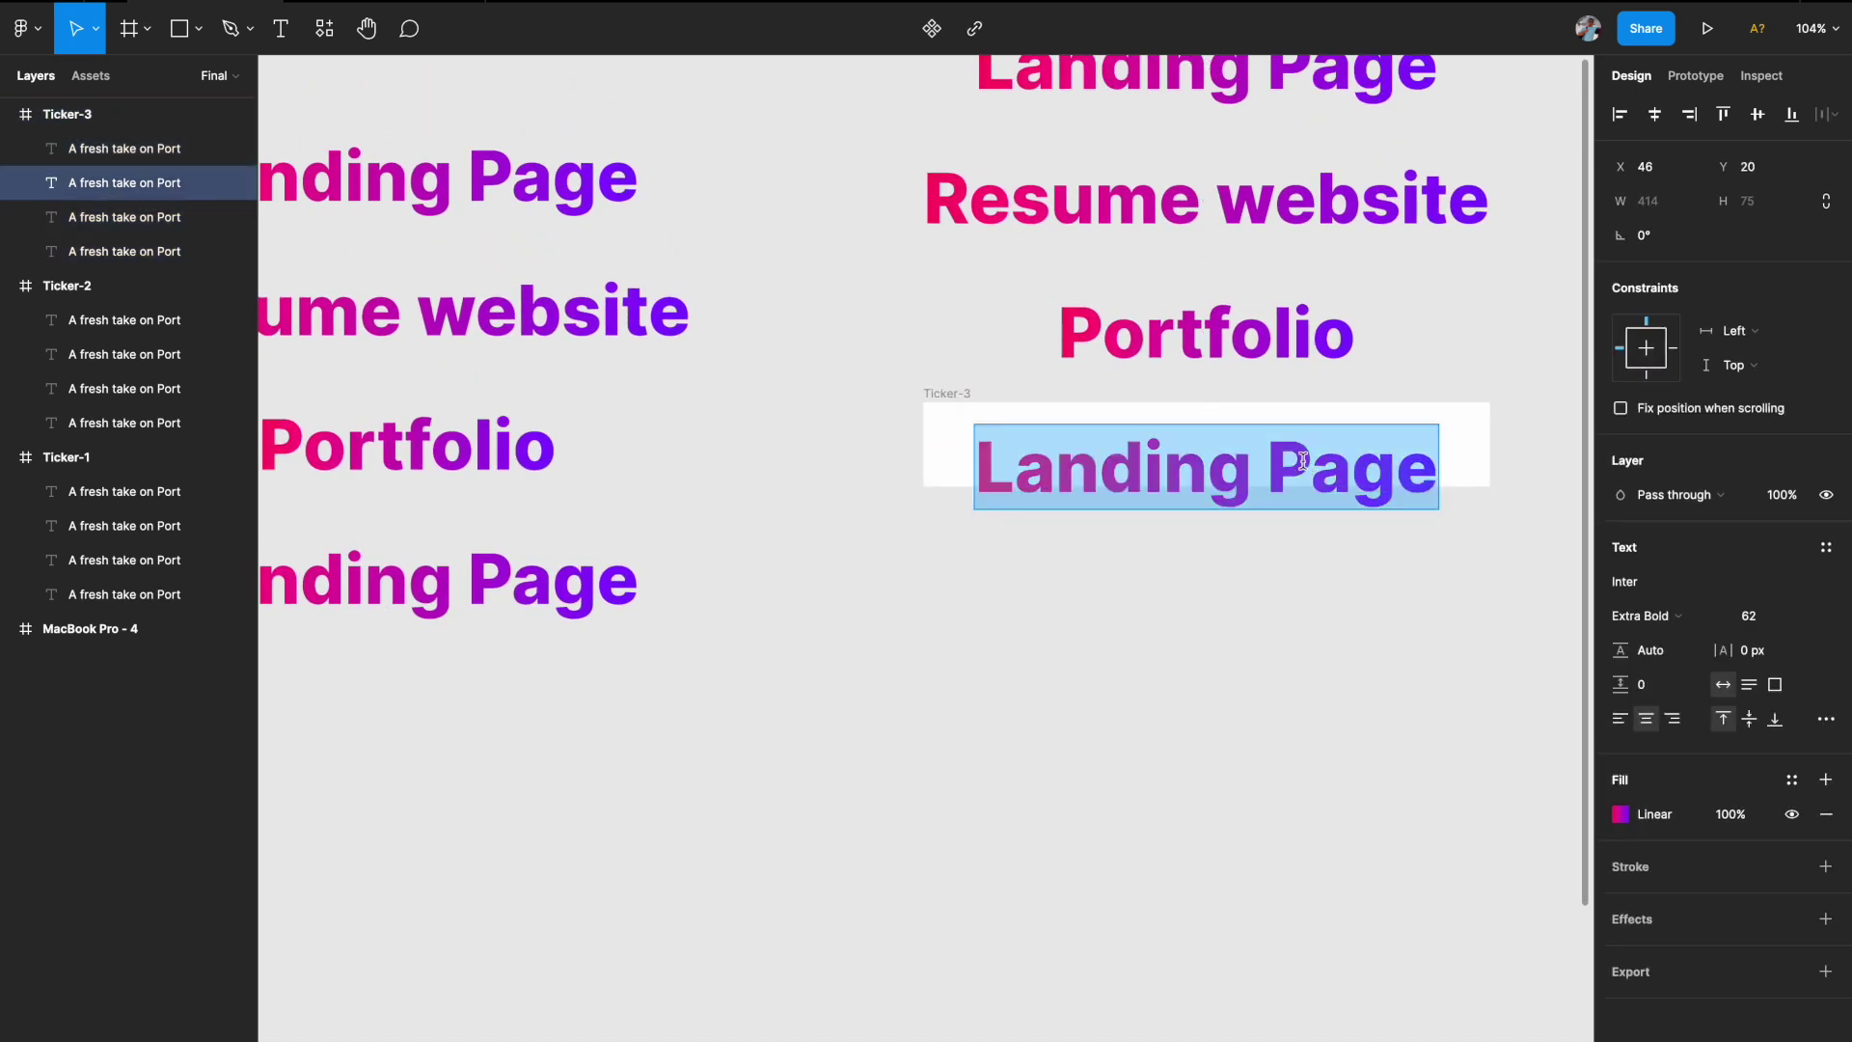
key(Escape)
shift+click(1186, 350)
scroll(1187, 350, down, 3)
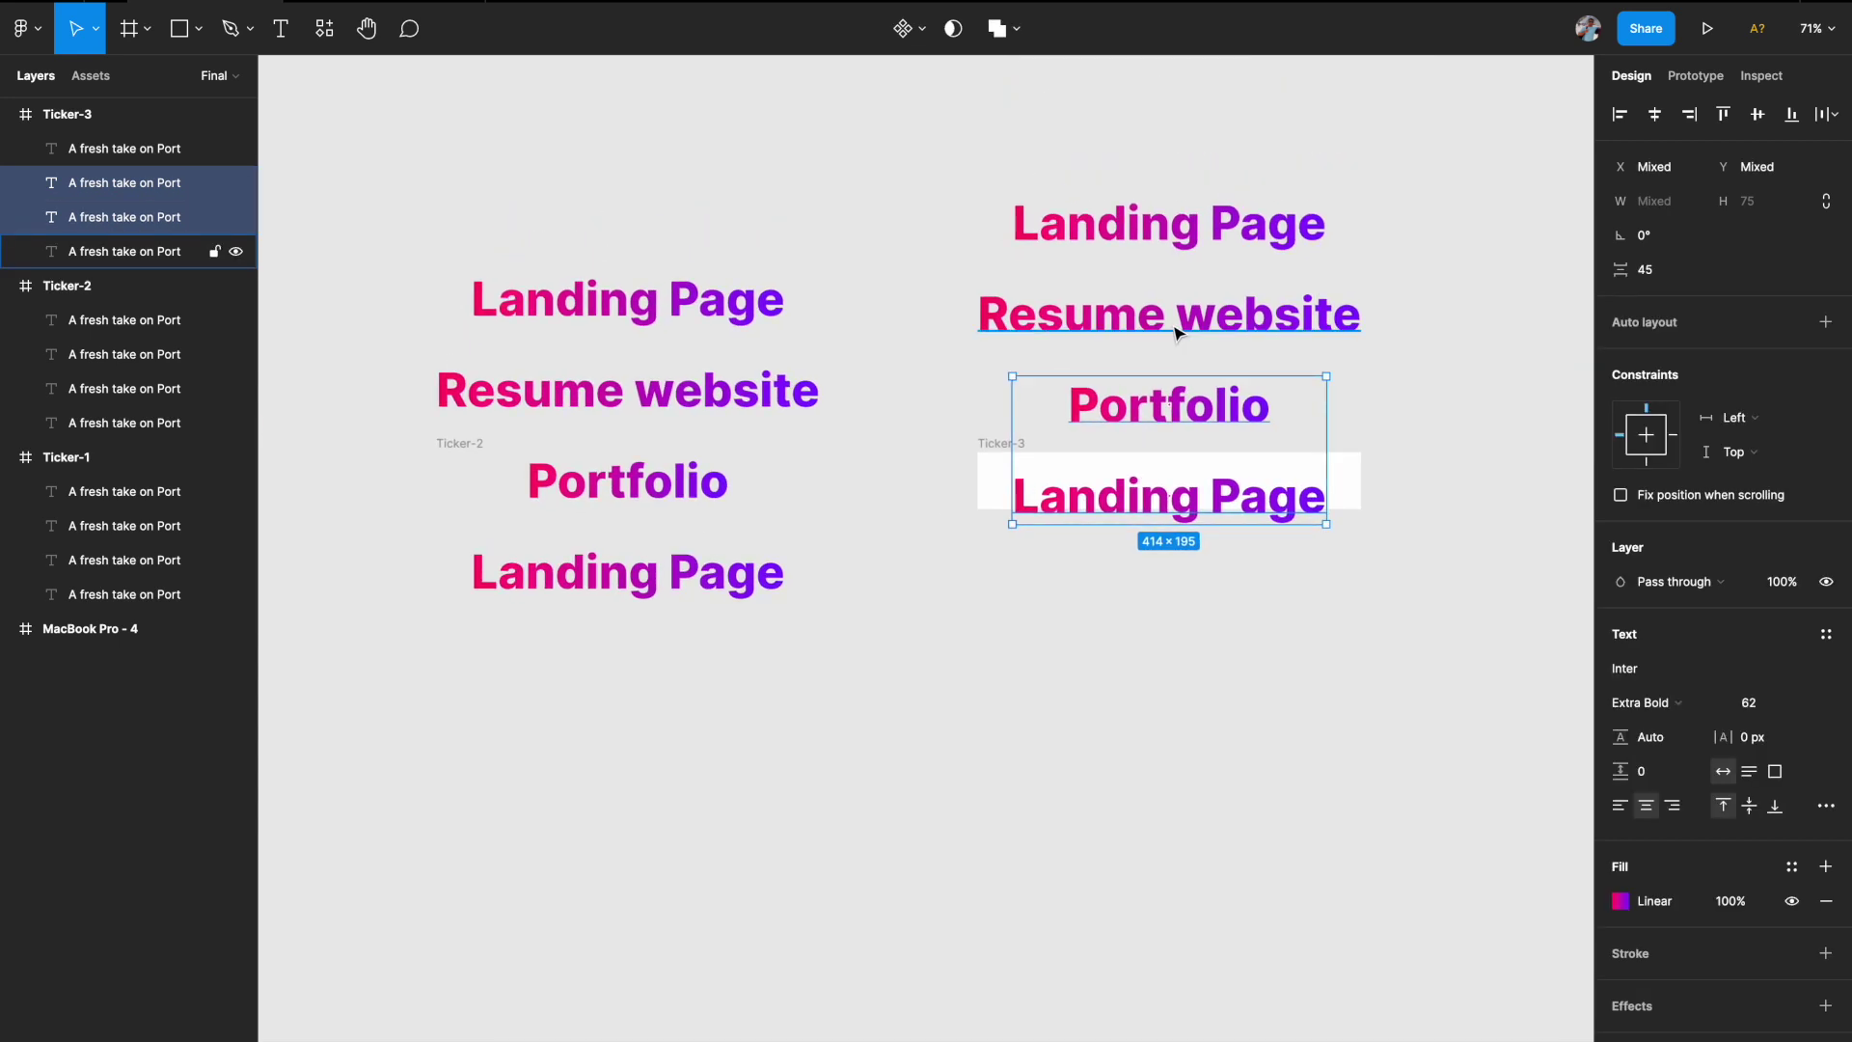
shift+click(1170, 315)
shift+click(1170, 232)
key(shift+Up)
key(shift+Up)
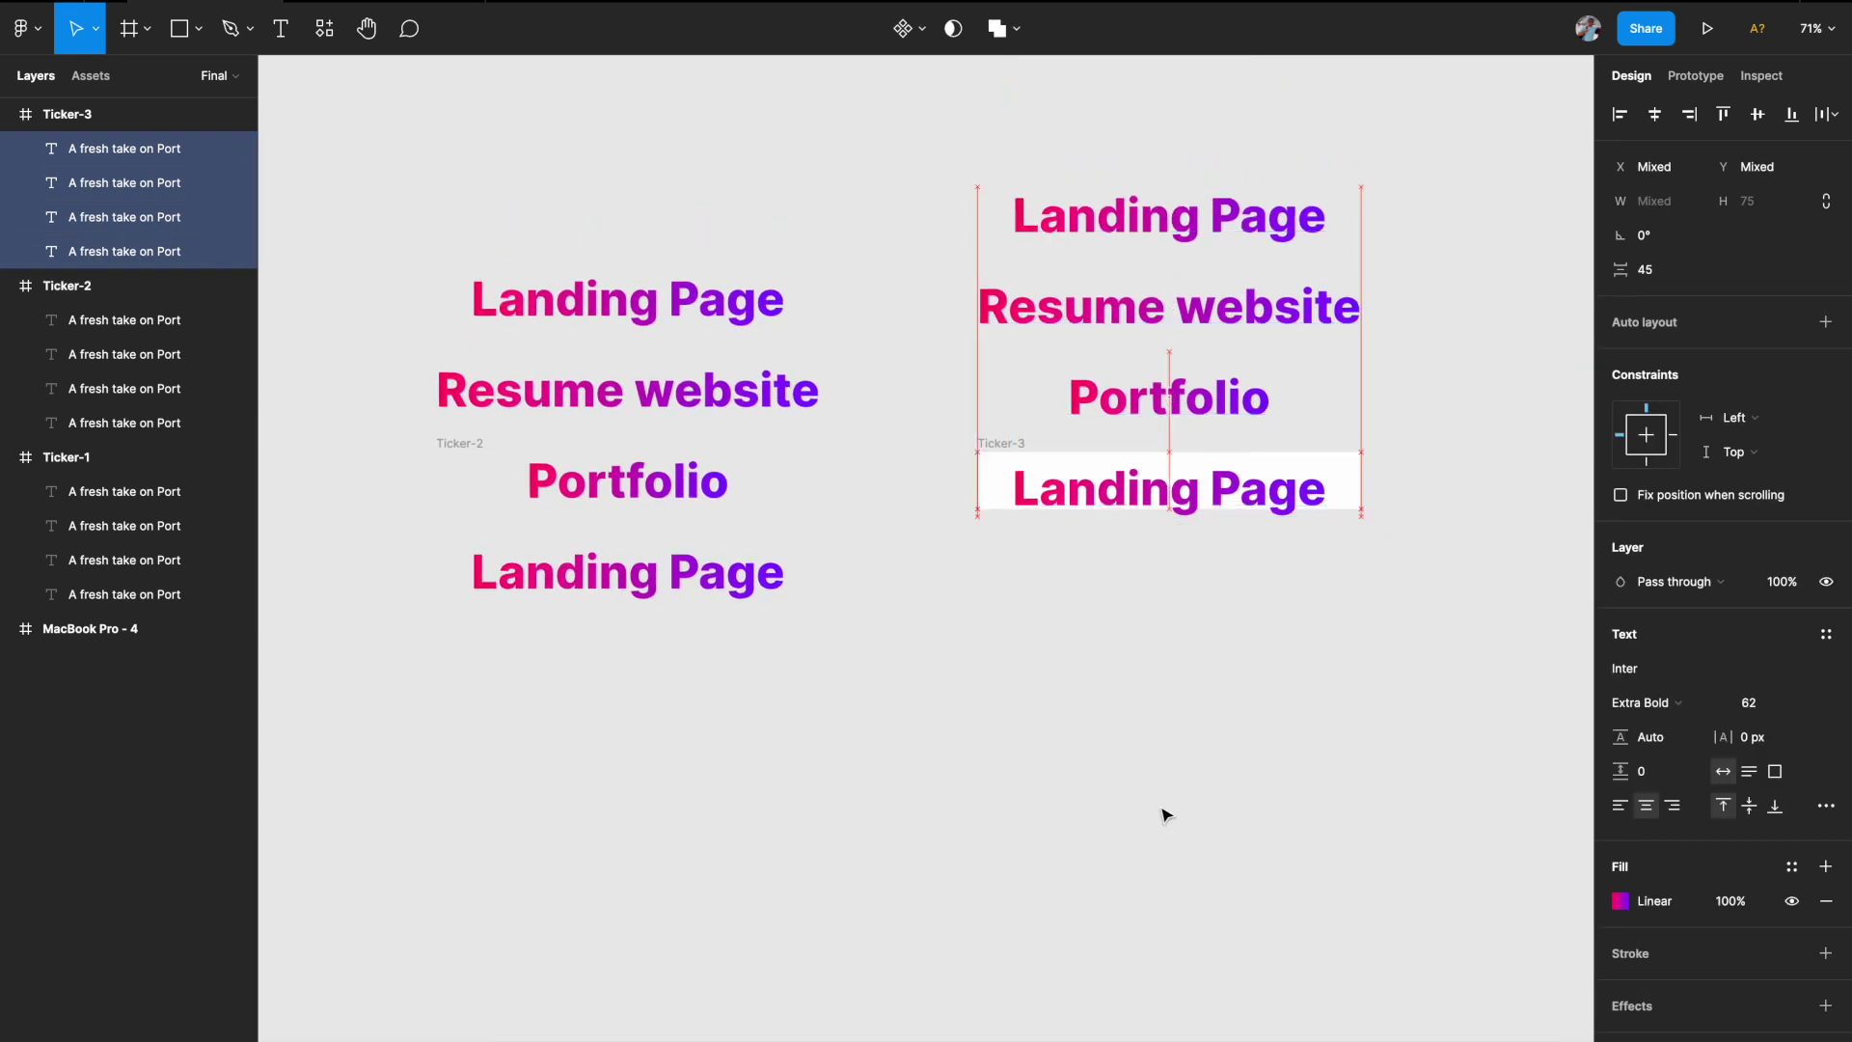
click(1107, 873)
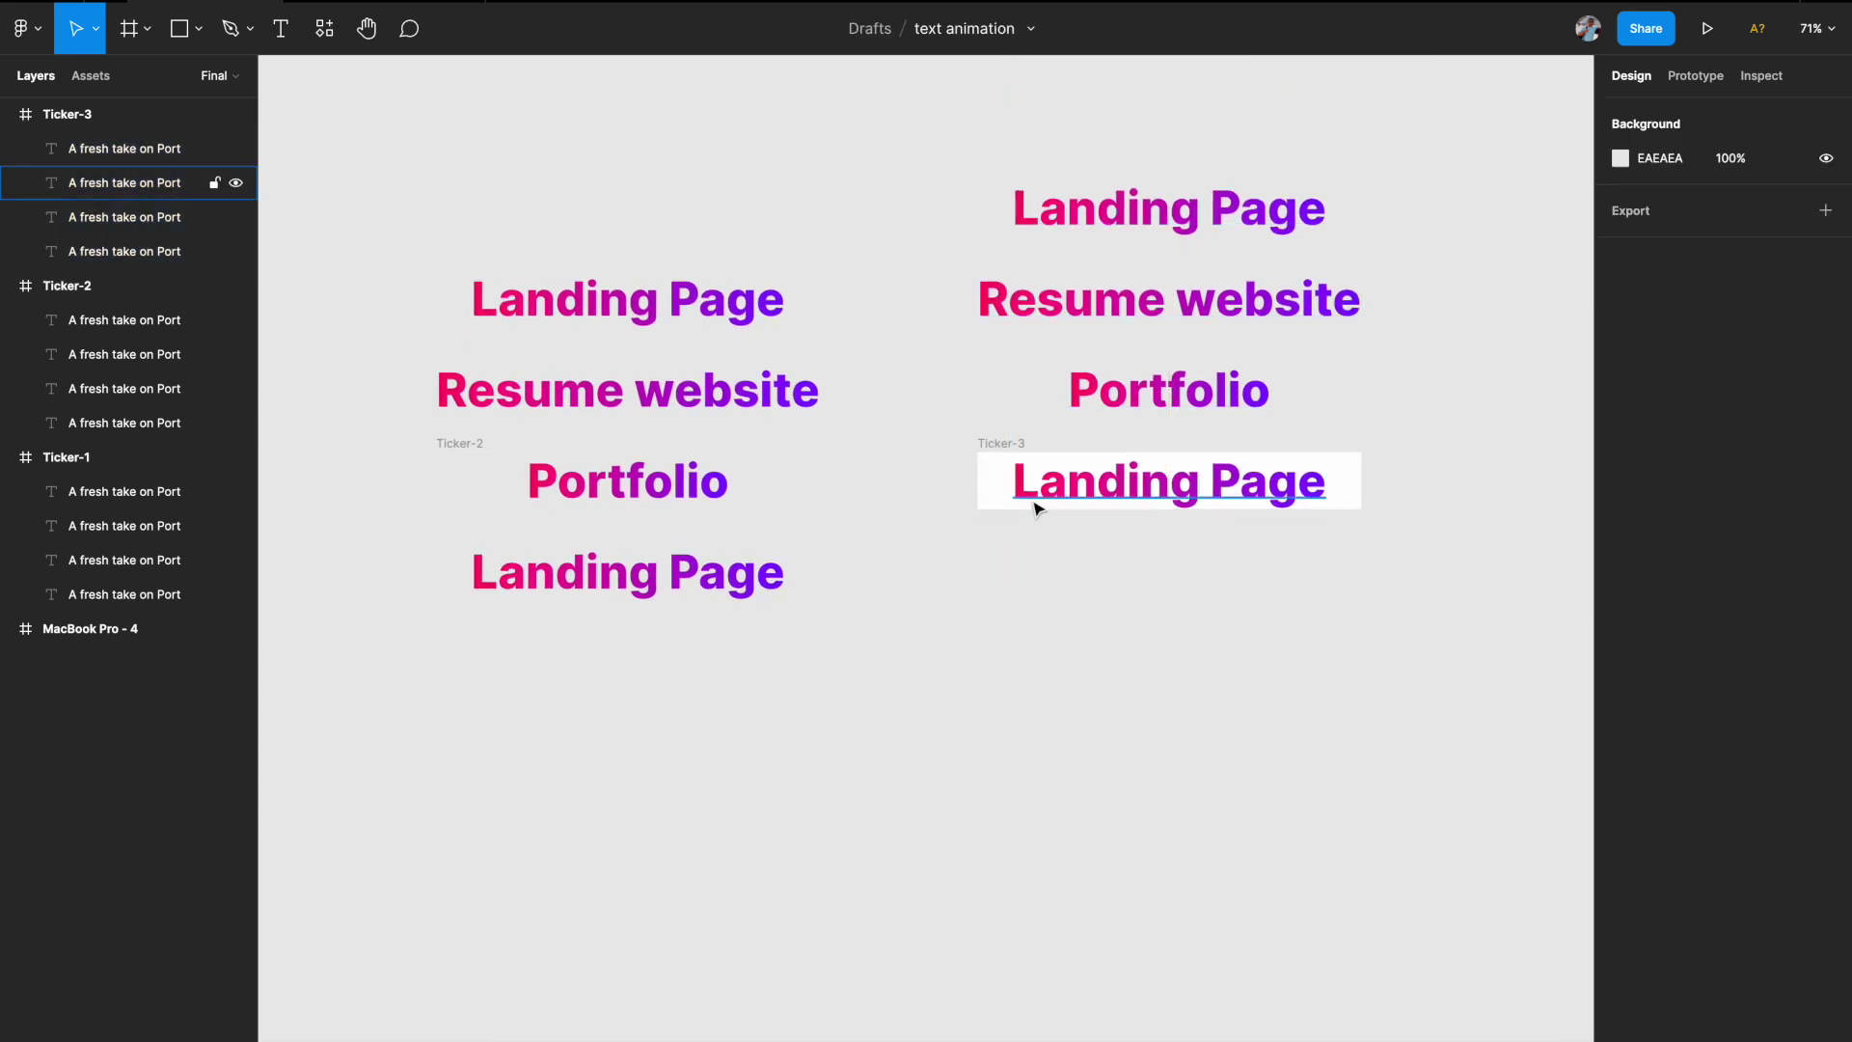
- Hide the white FFFFFF fill of the Ticker-3 frame
click(1017, 442)
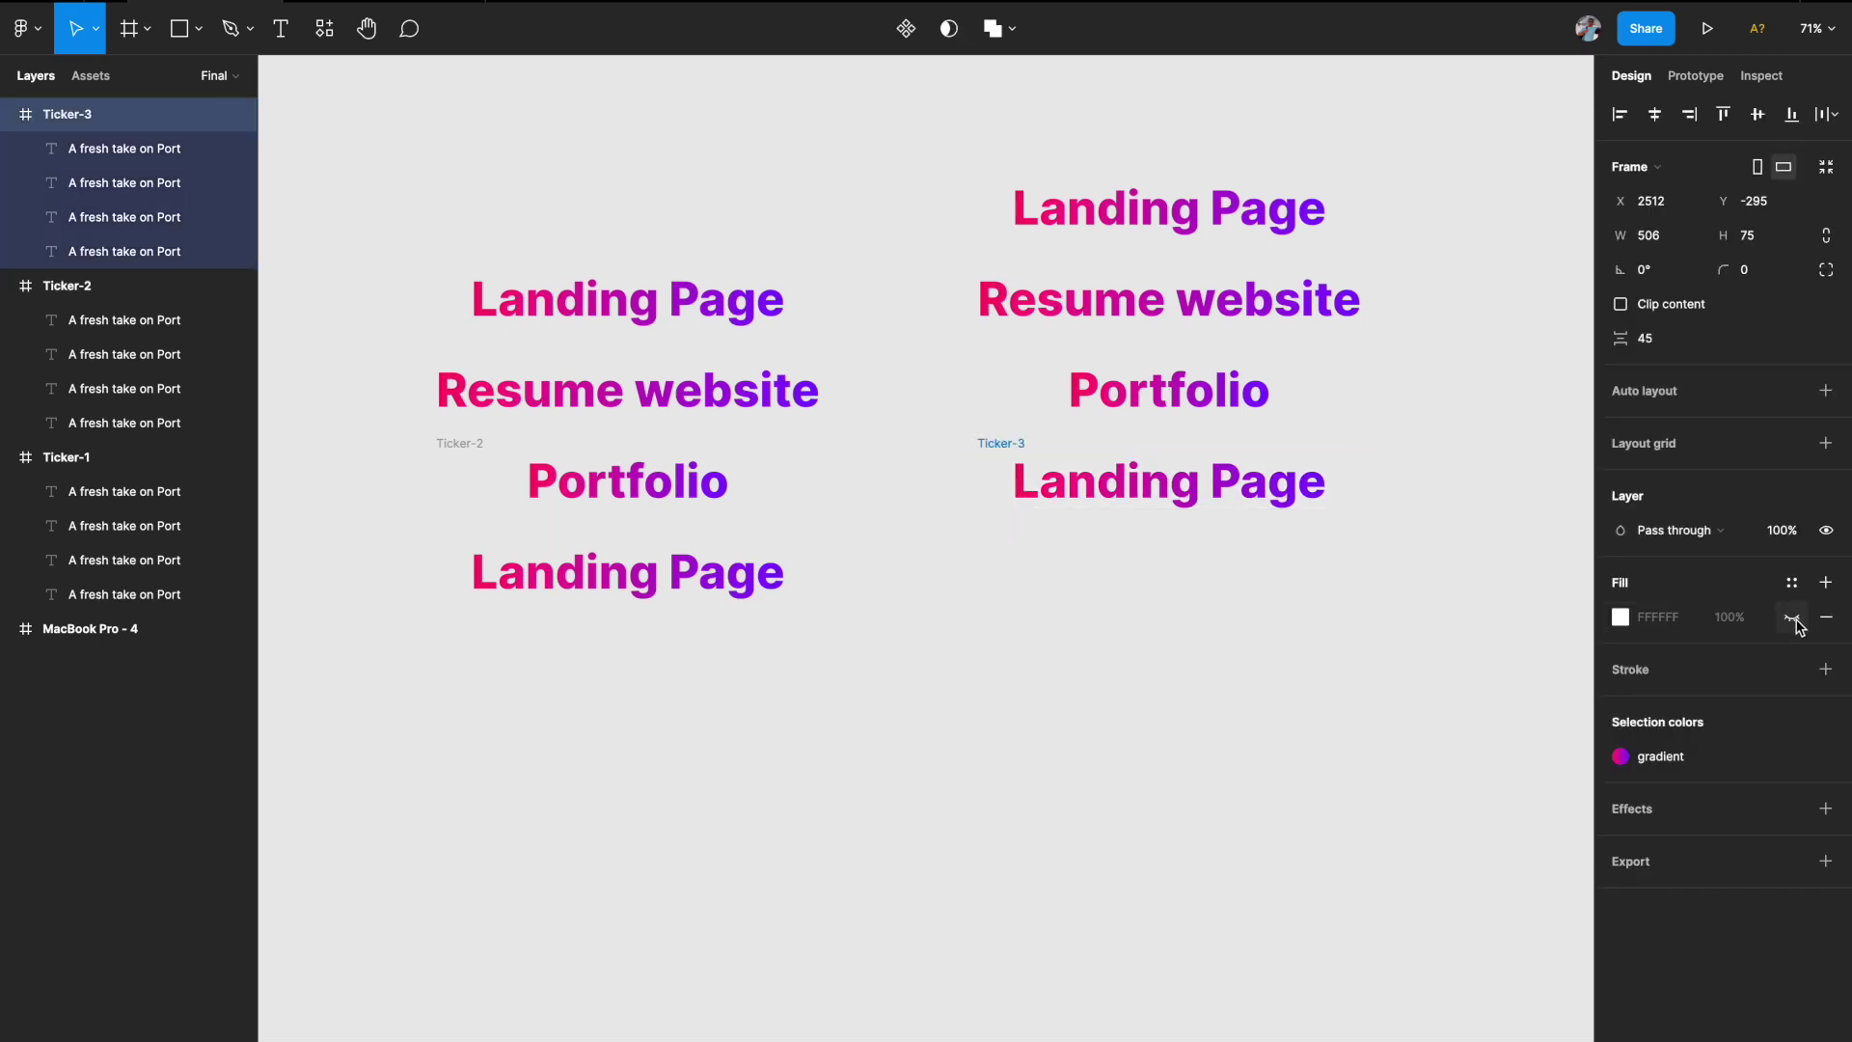
click(1336, 604)
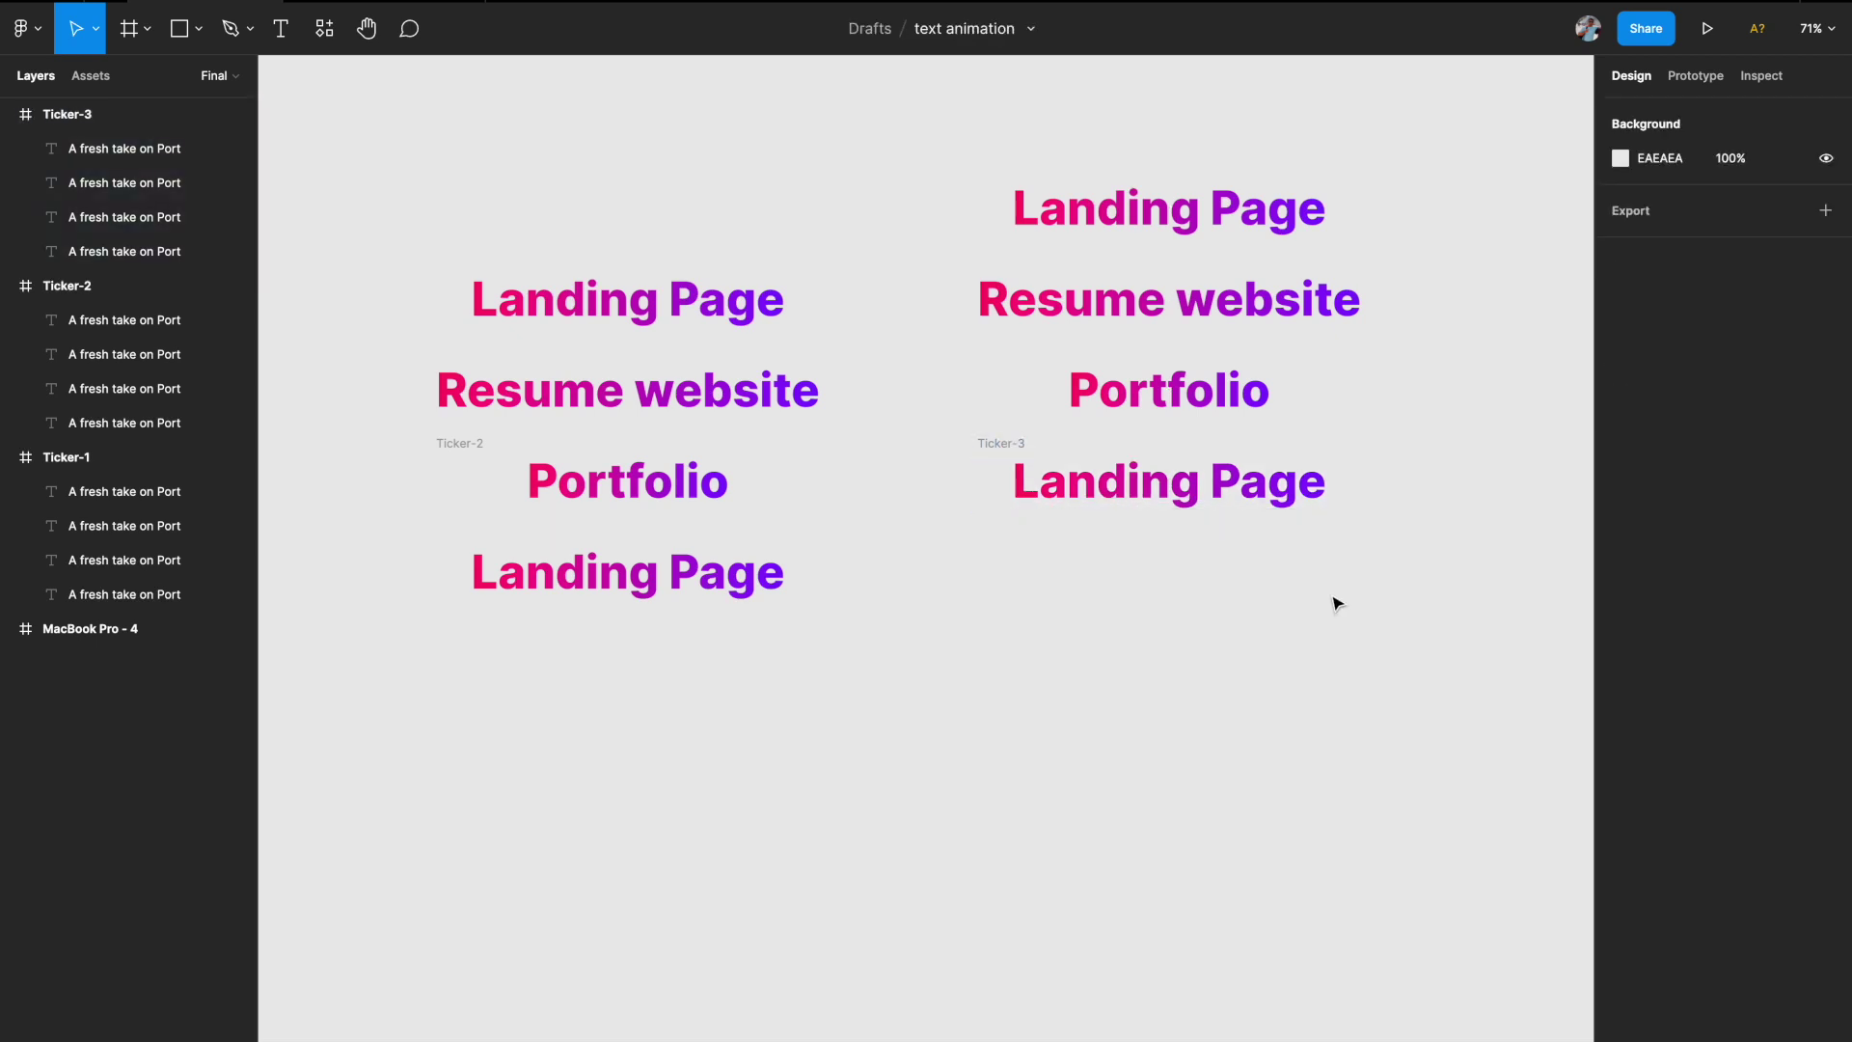
- Compare how the heading stacks are positioned across the Ticker-1, Ticker-2 and Ticker-3 frames
scroll(1336, 604, left, 2)
scroll(1336, 603, up, 1)
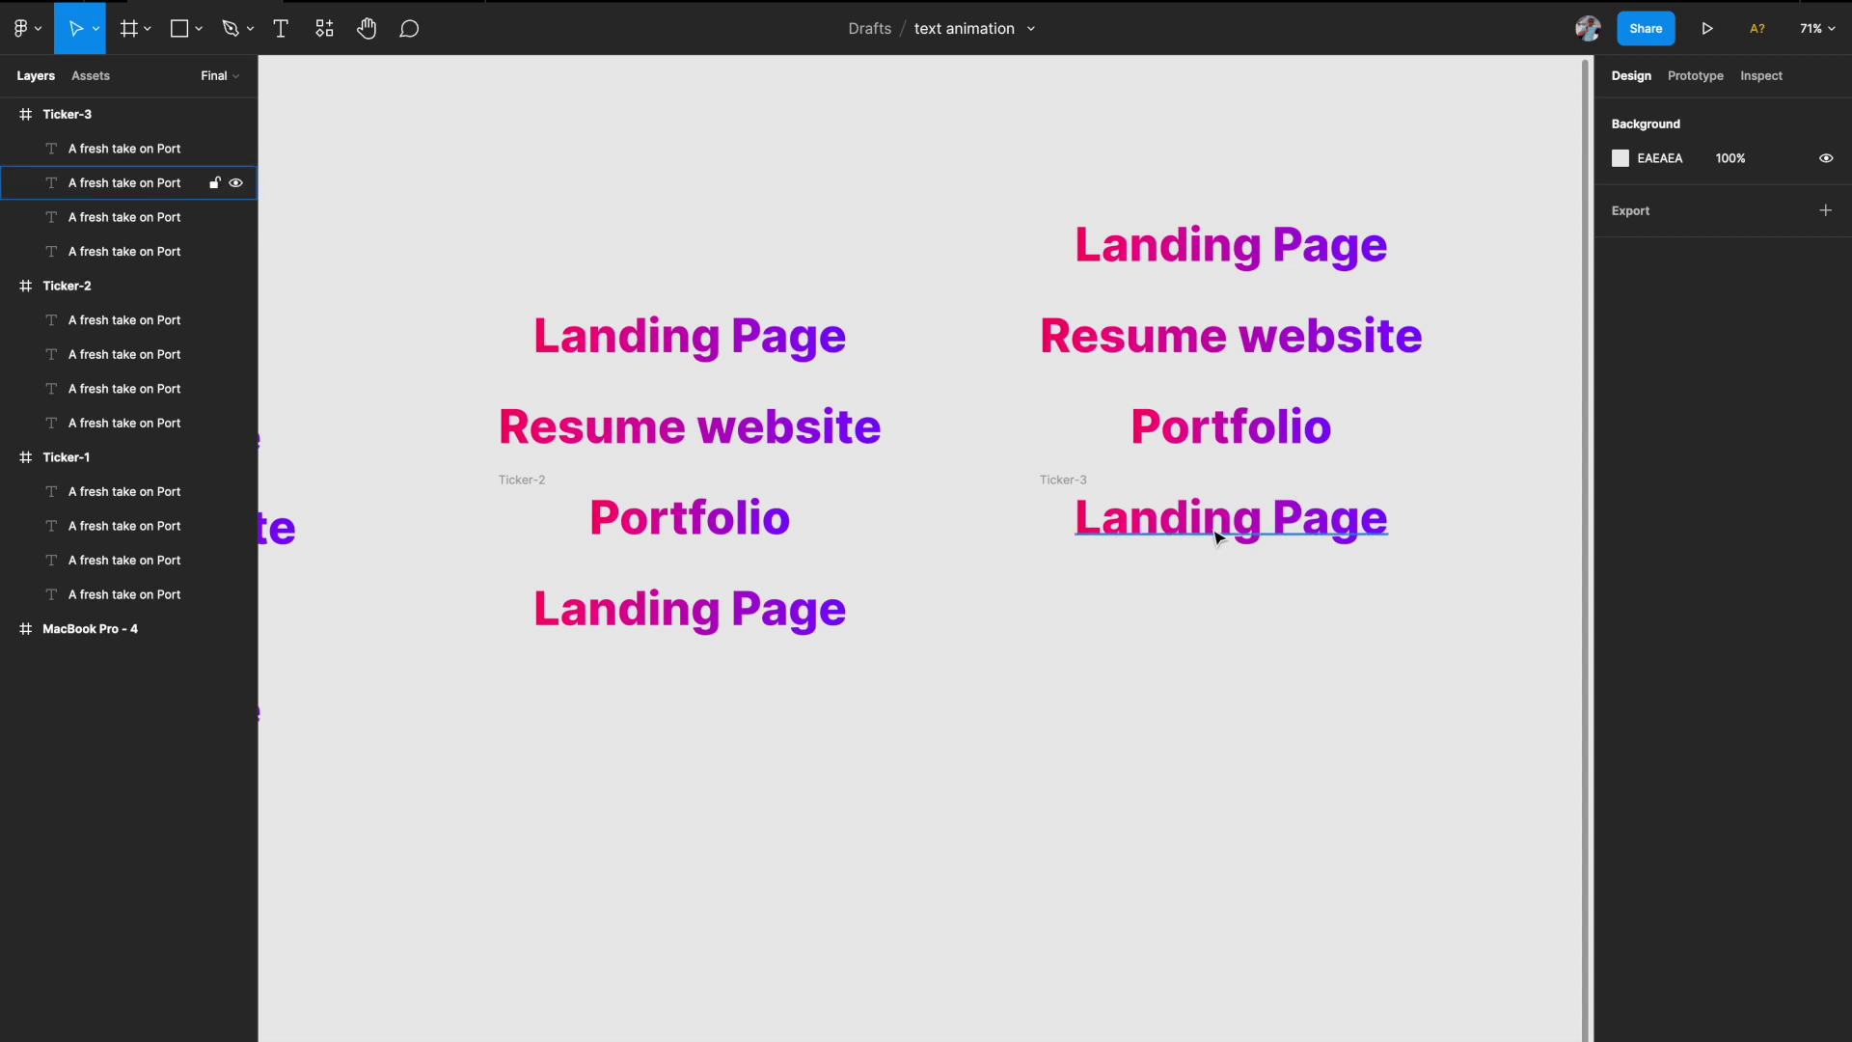
scroll(1217, 536, down, 3)
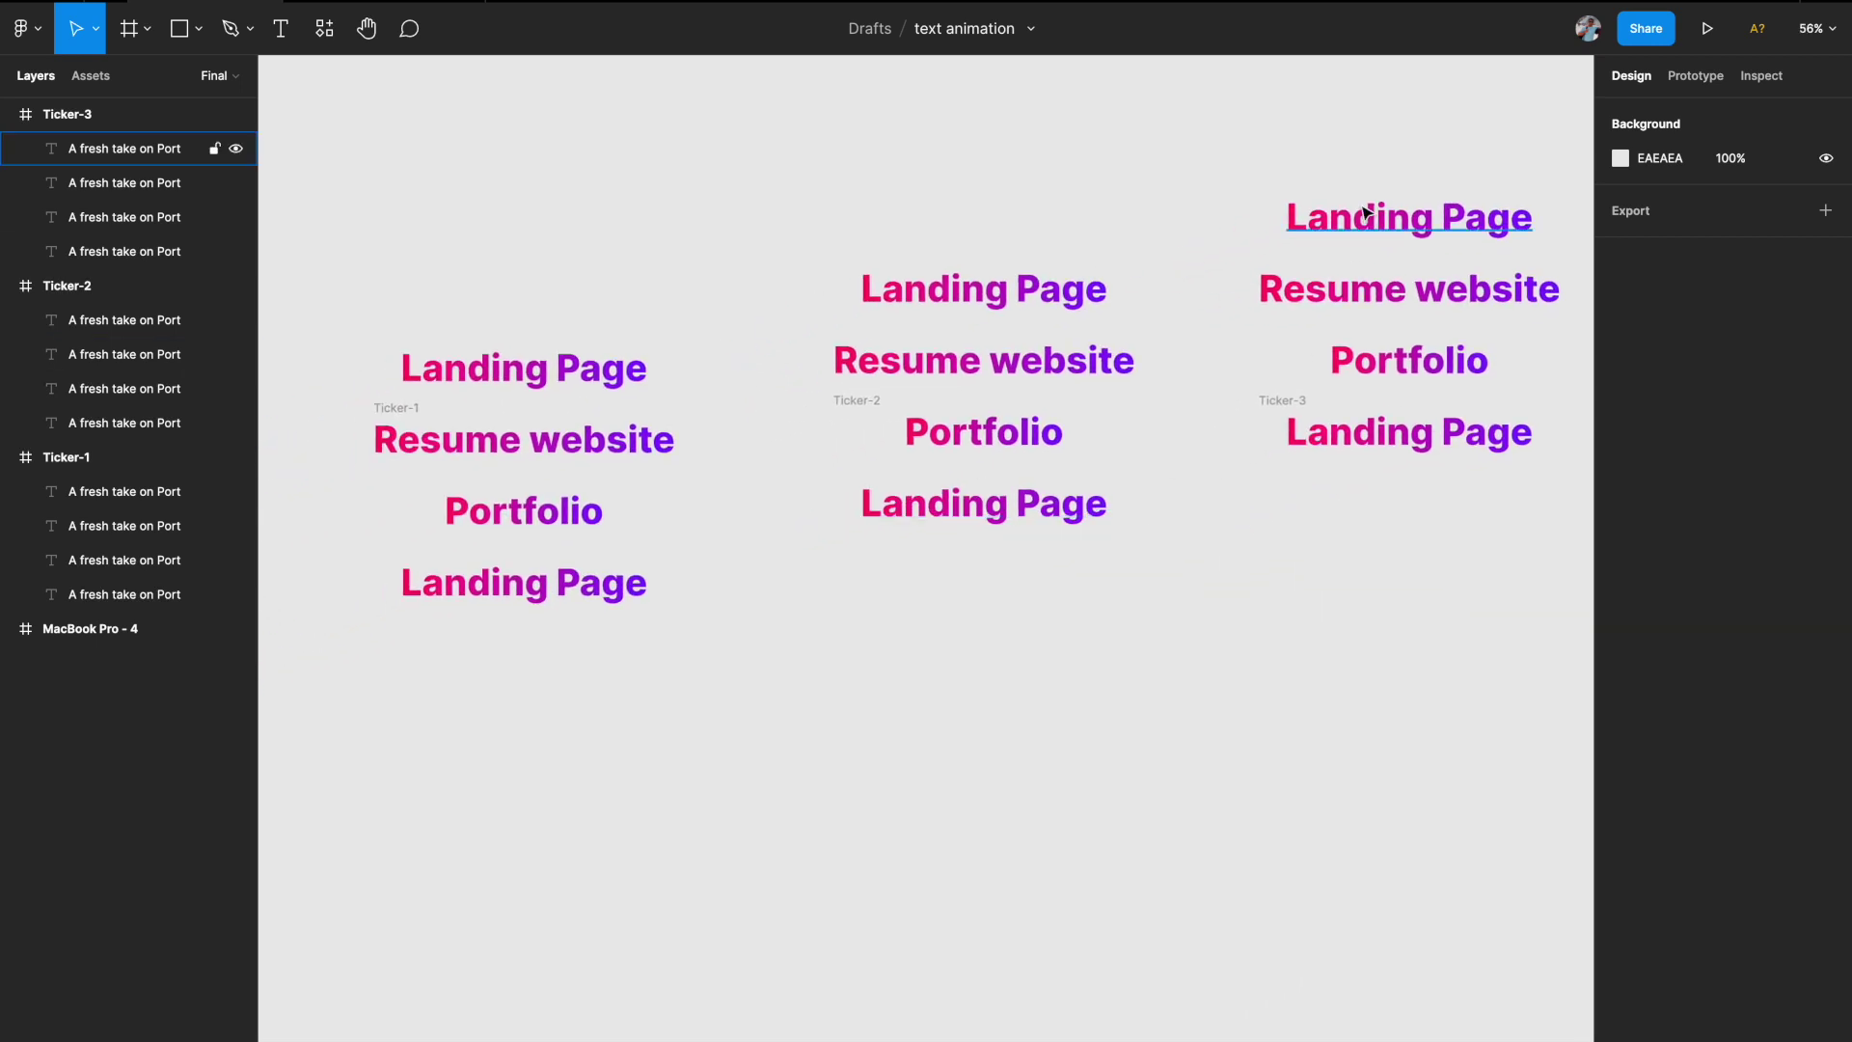
scroll(1376, 218, right, 2)
scroll(1376, 218, up, 1)
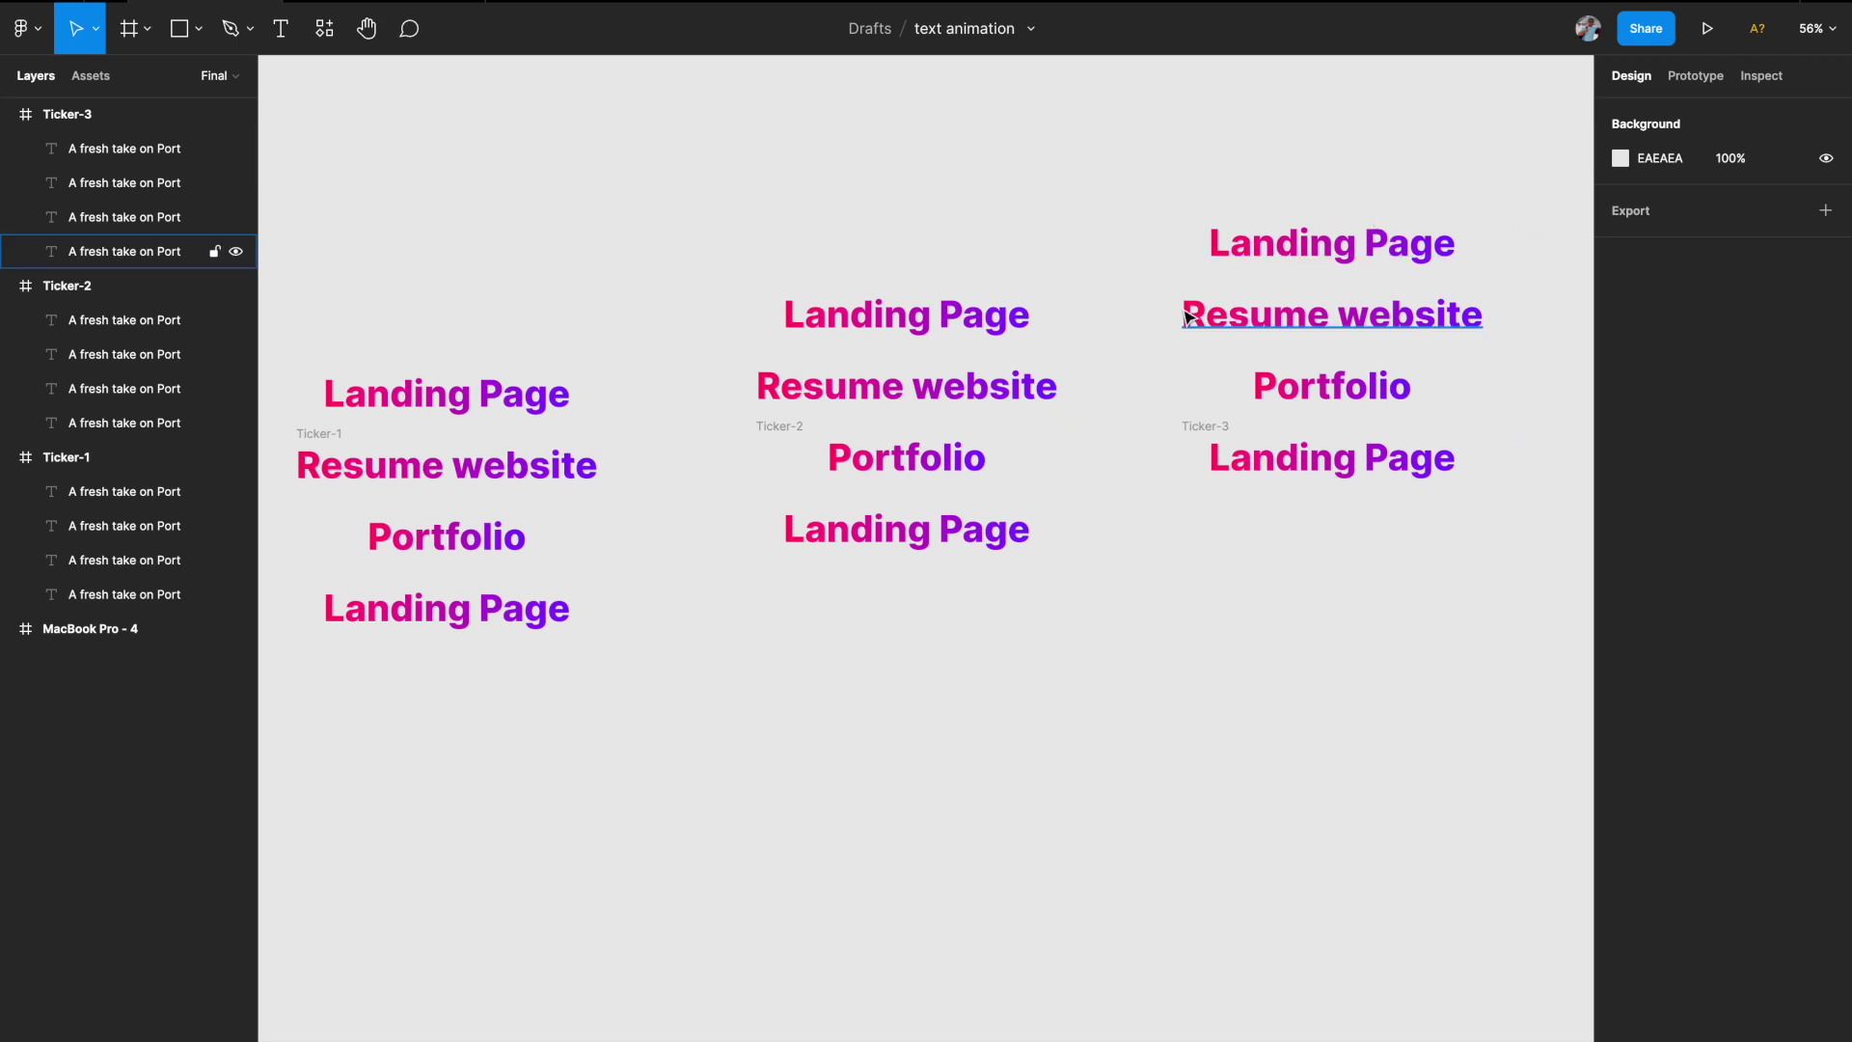
scroll(1186, 314, down, 2)
scroll(1186, 314, left, 4)
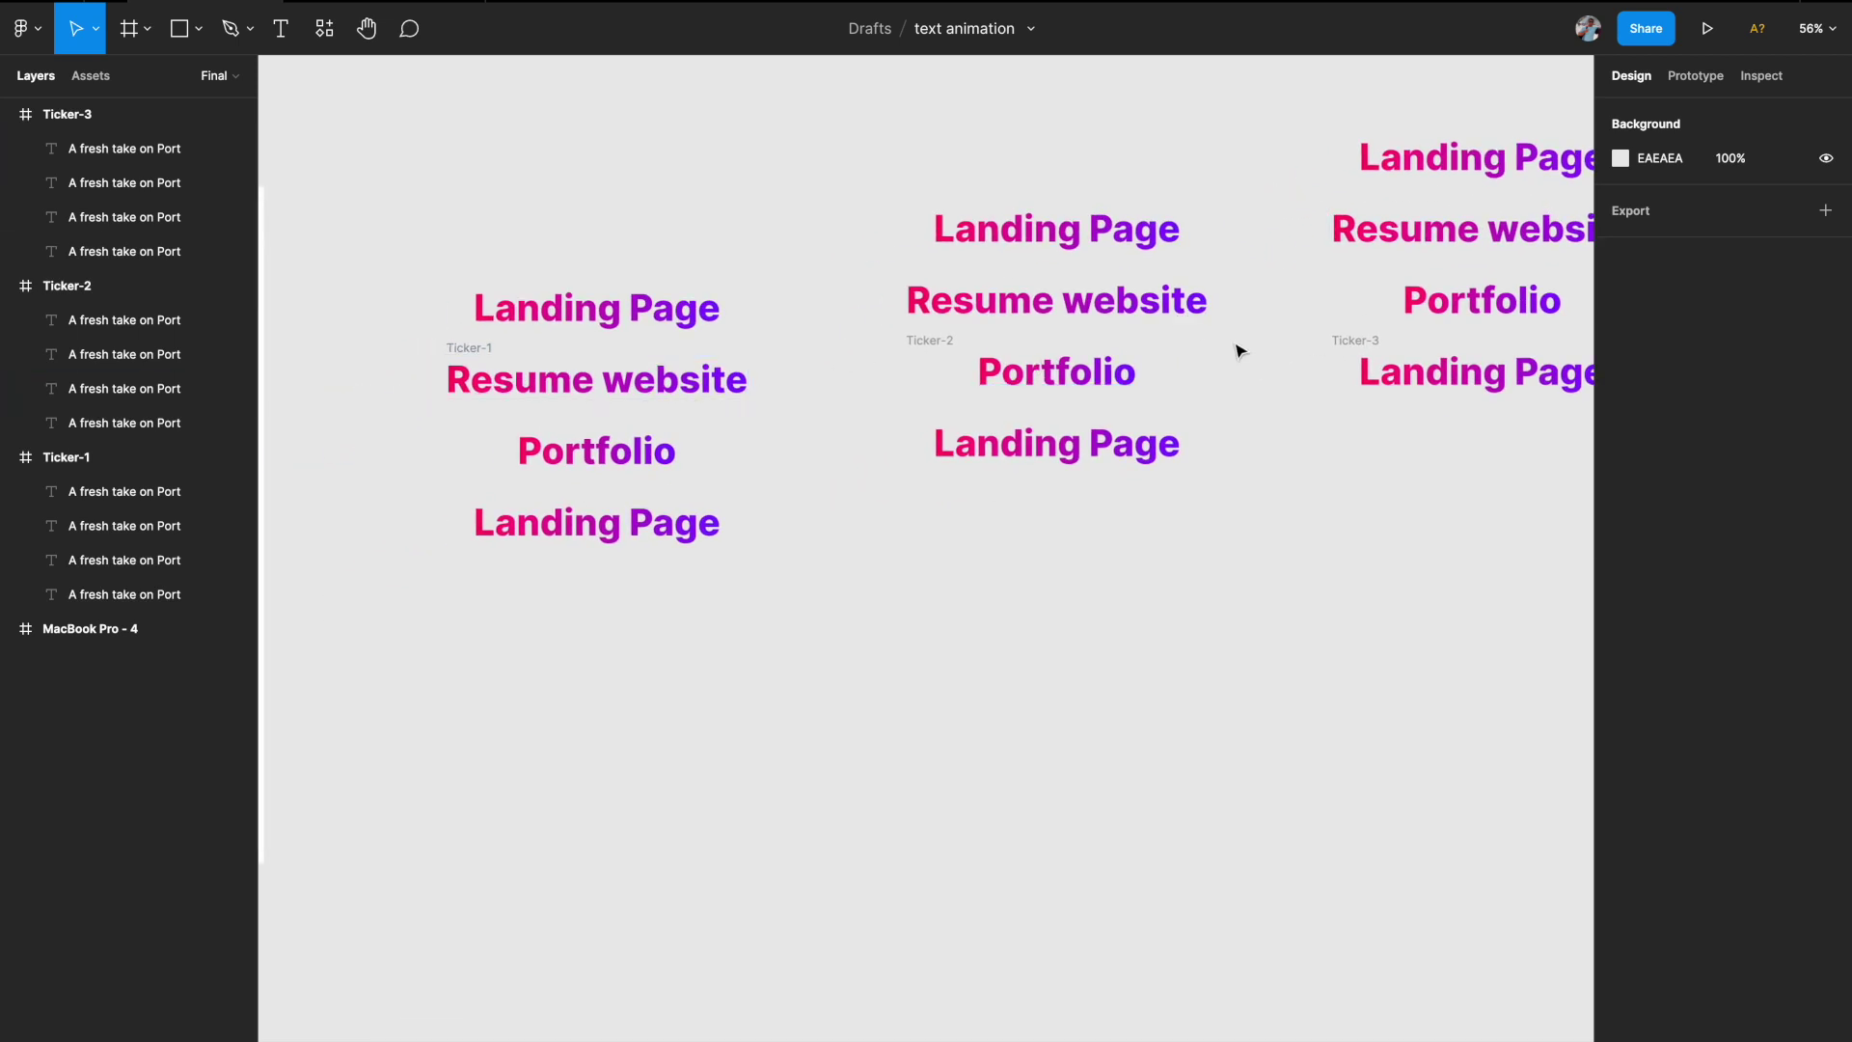
click(1365, 340)
shift+click(935, 342)
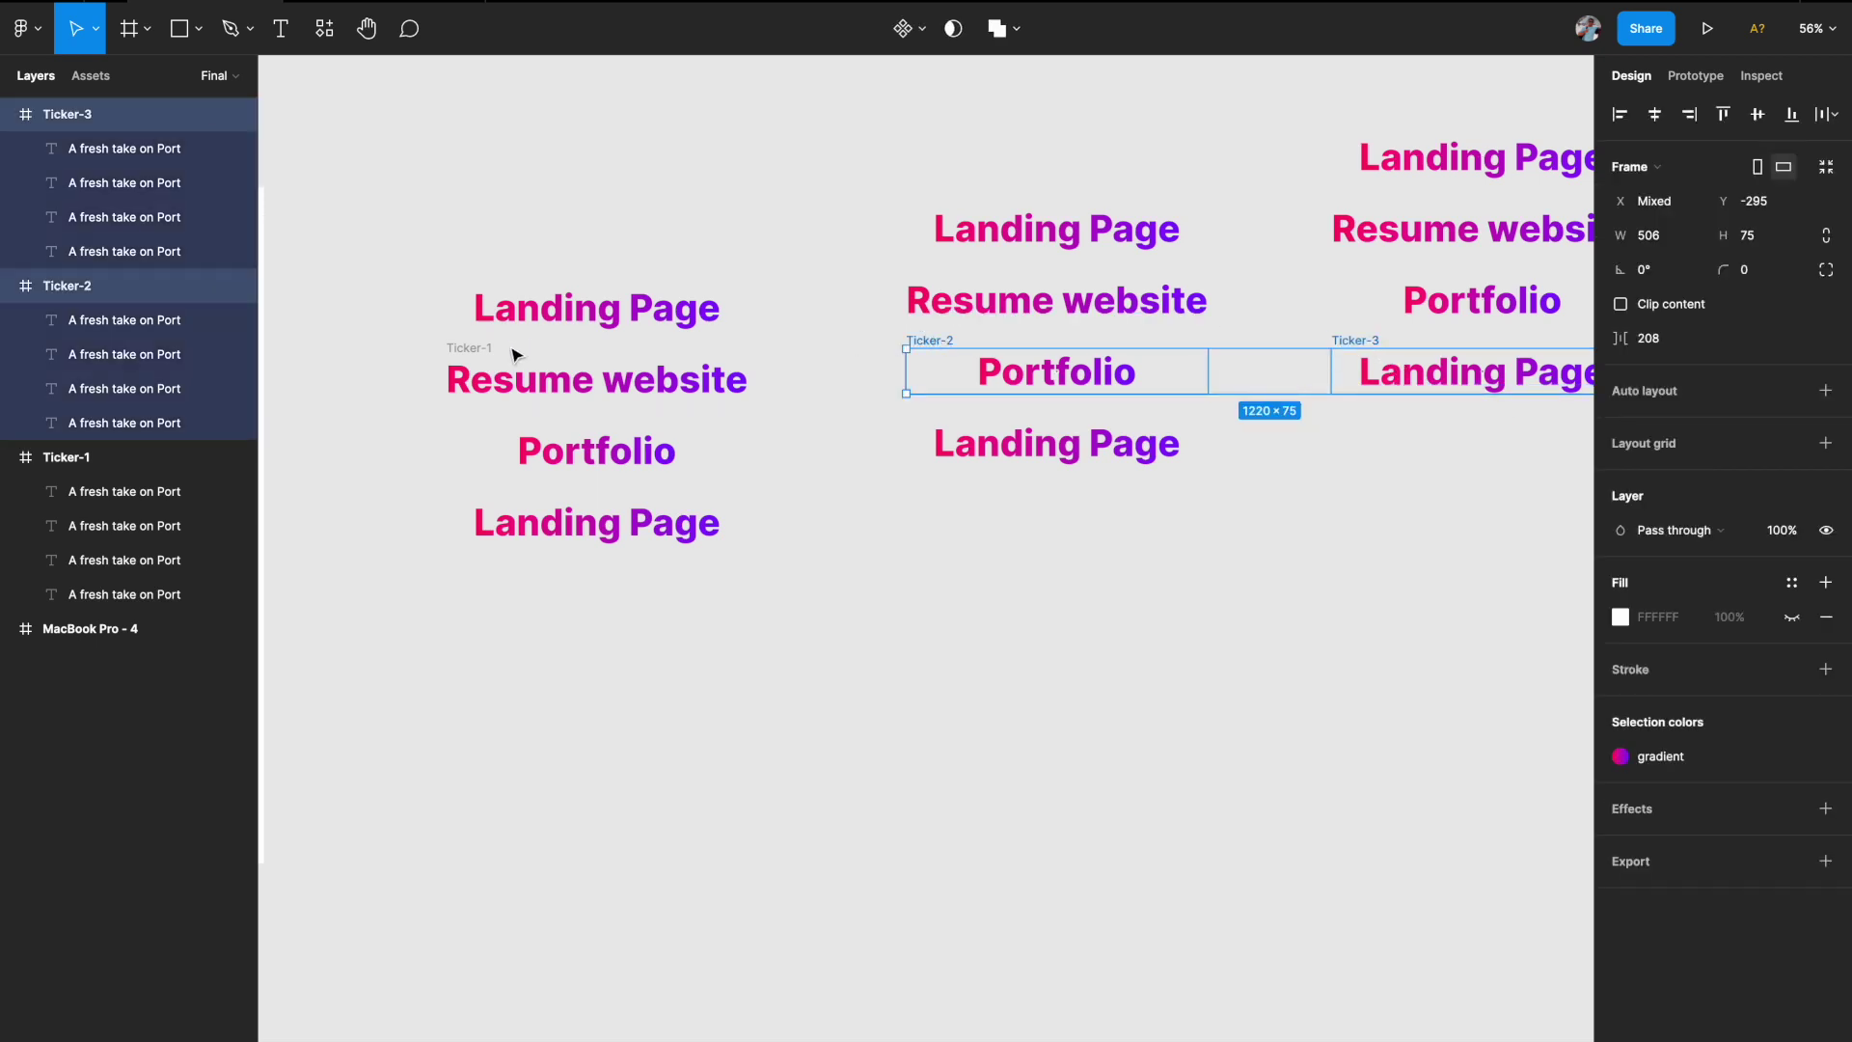
shift+click(482, 349)
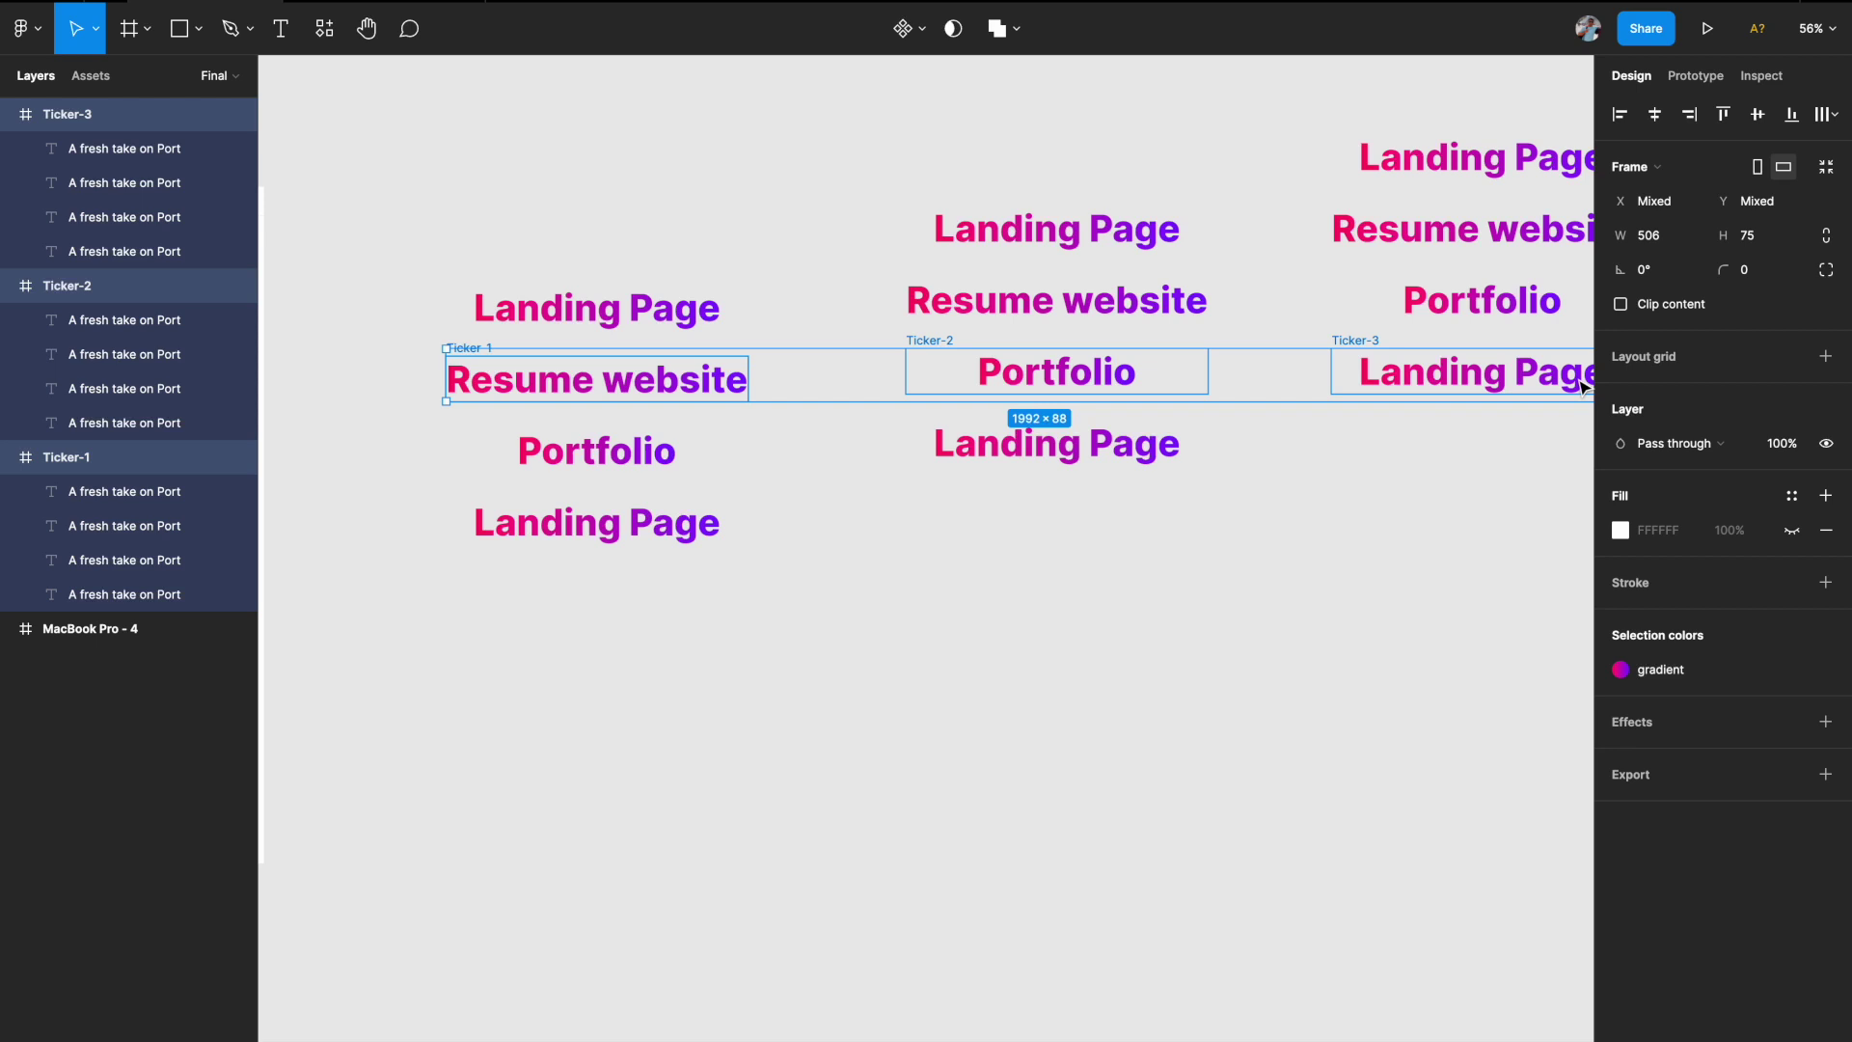
click(1386, 444)
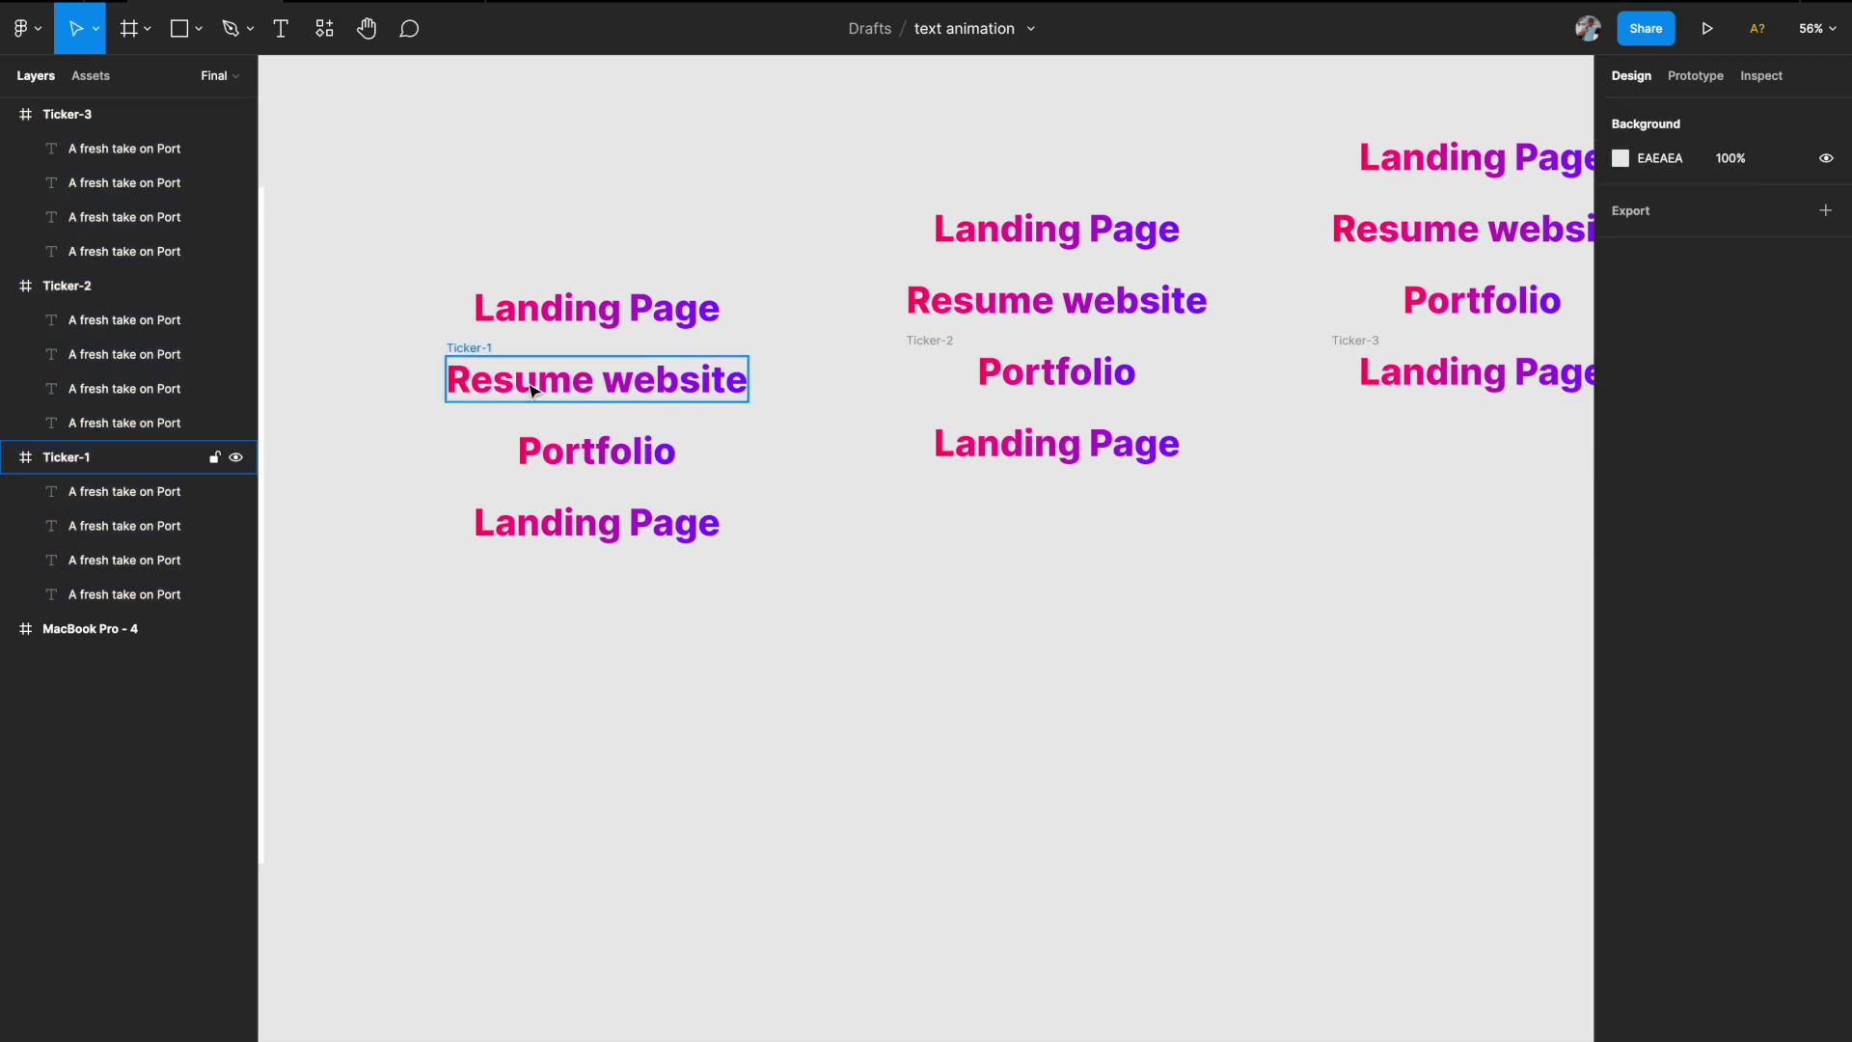
- Turn on content clipping for the Ticker-1, Ticker-2 and Ticker-3 frames together
click(482, 349)
shift+click(924, 345)
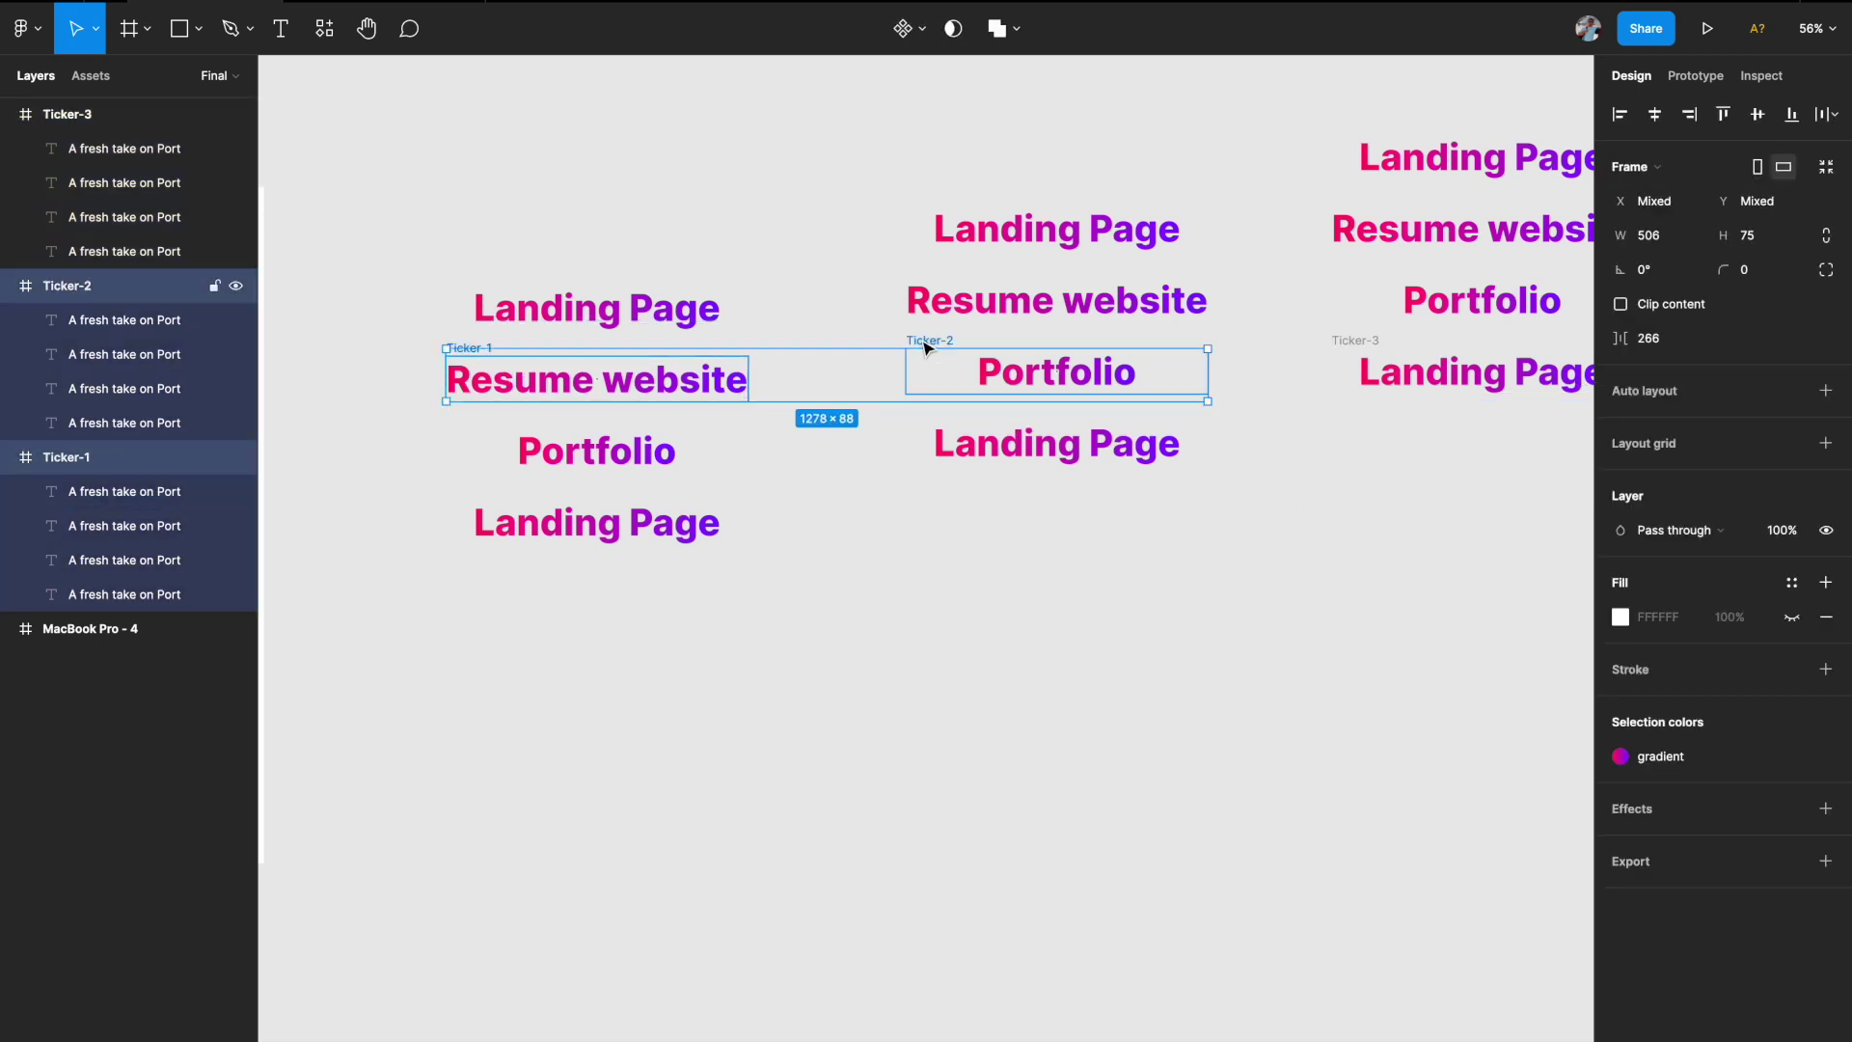
shift+click(1340, 341)
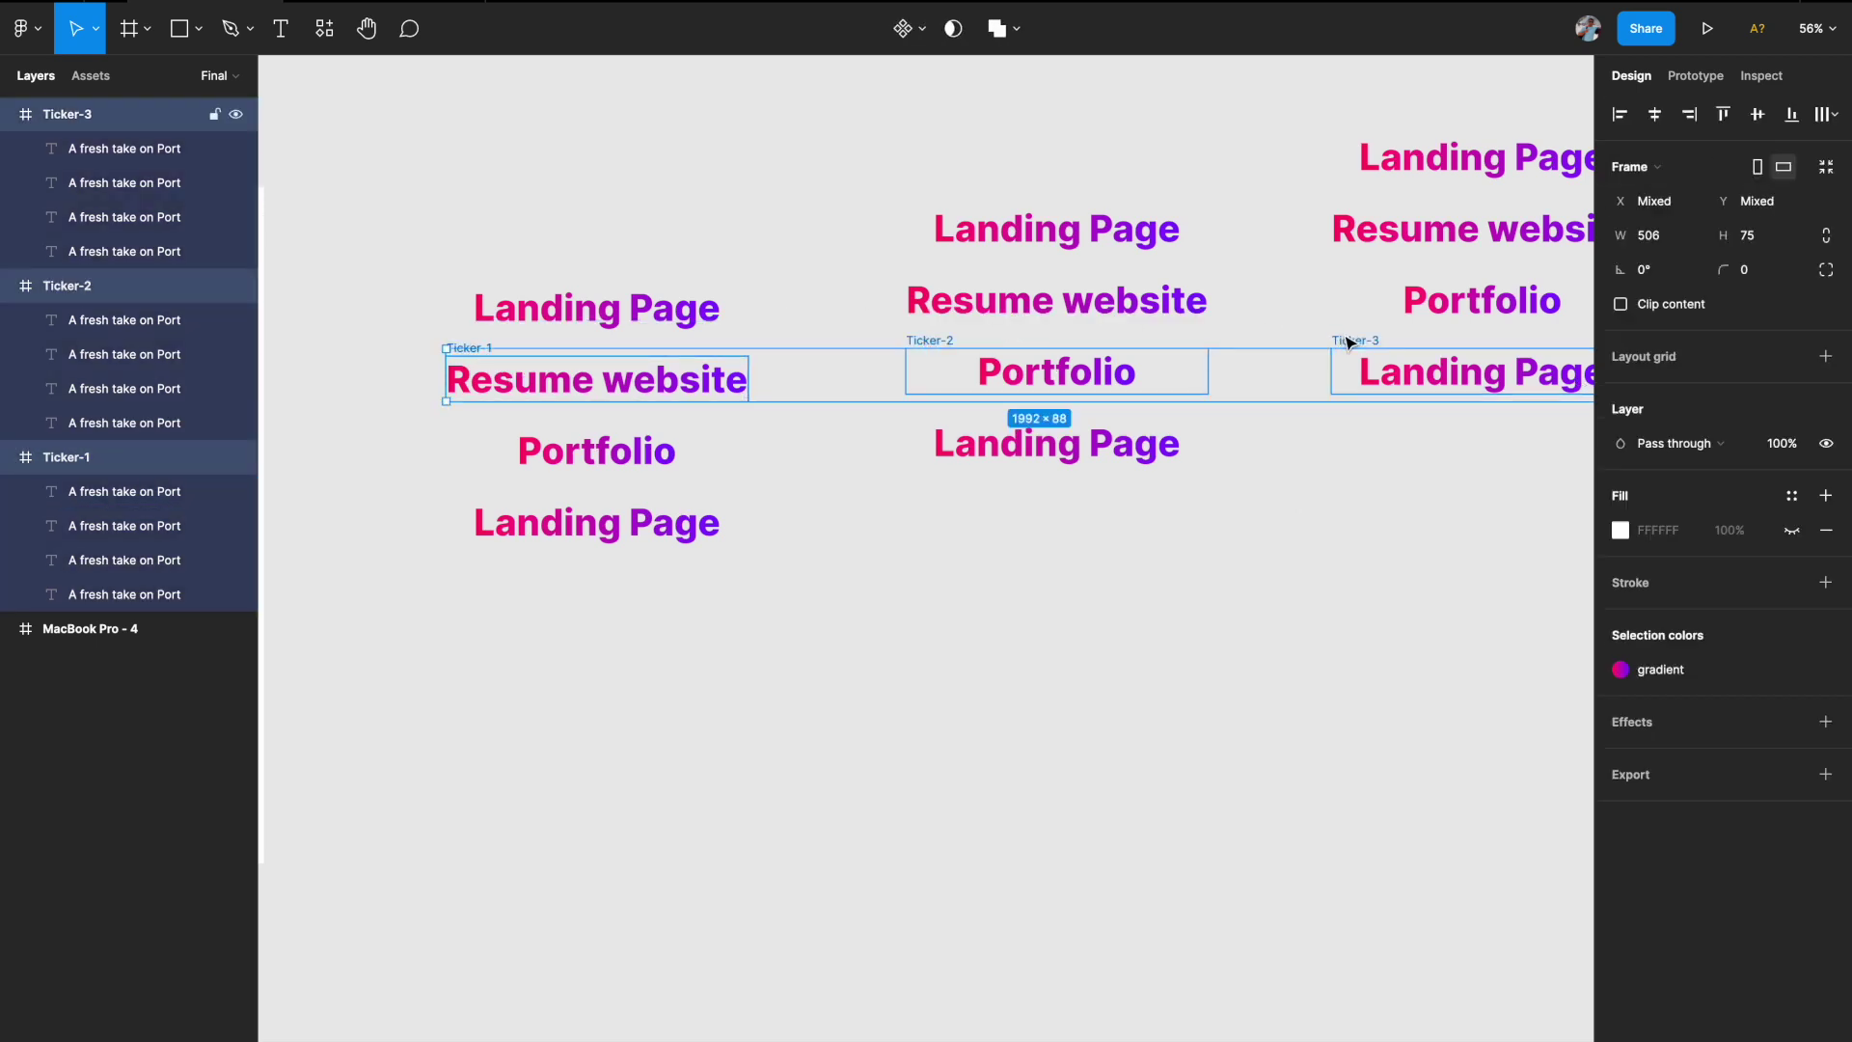
click(1618, 306)
- Check which heading shows inside each of the three clipped ticker frames
scroll(1293, 500, down, 3)
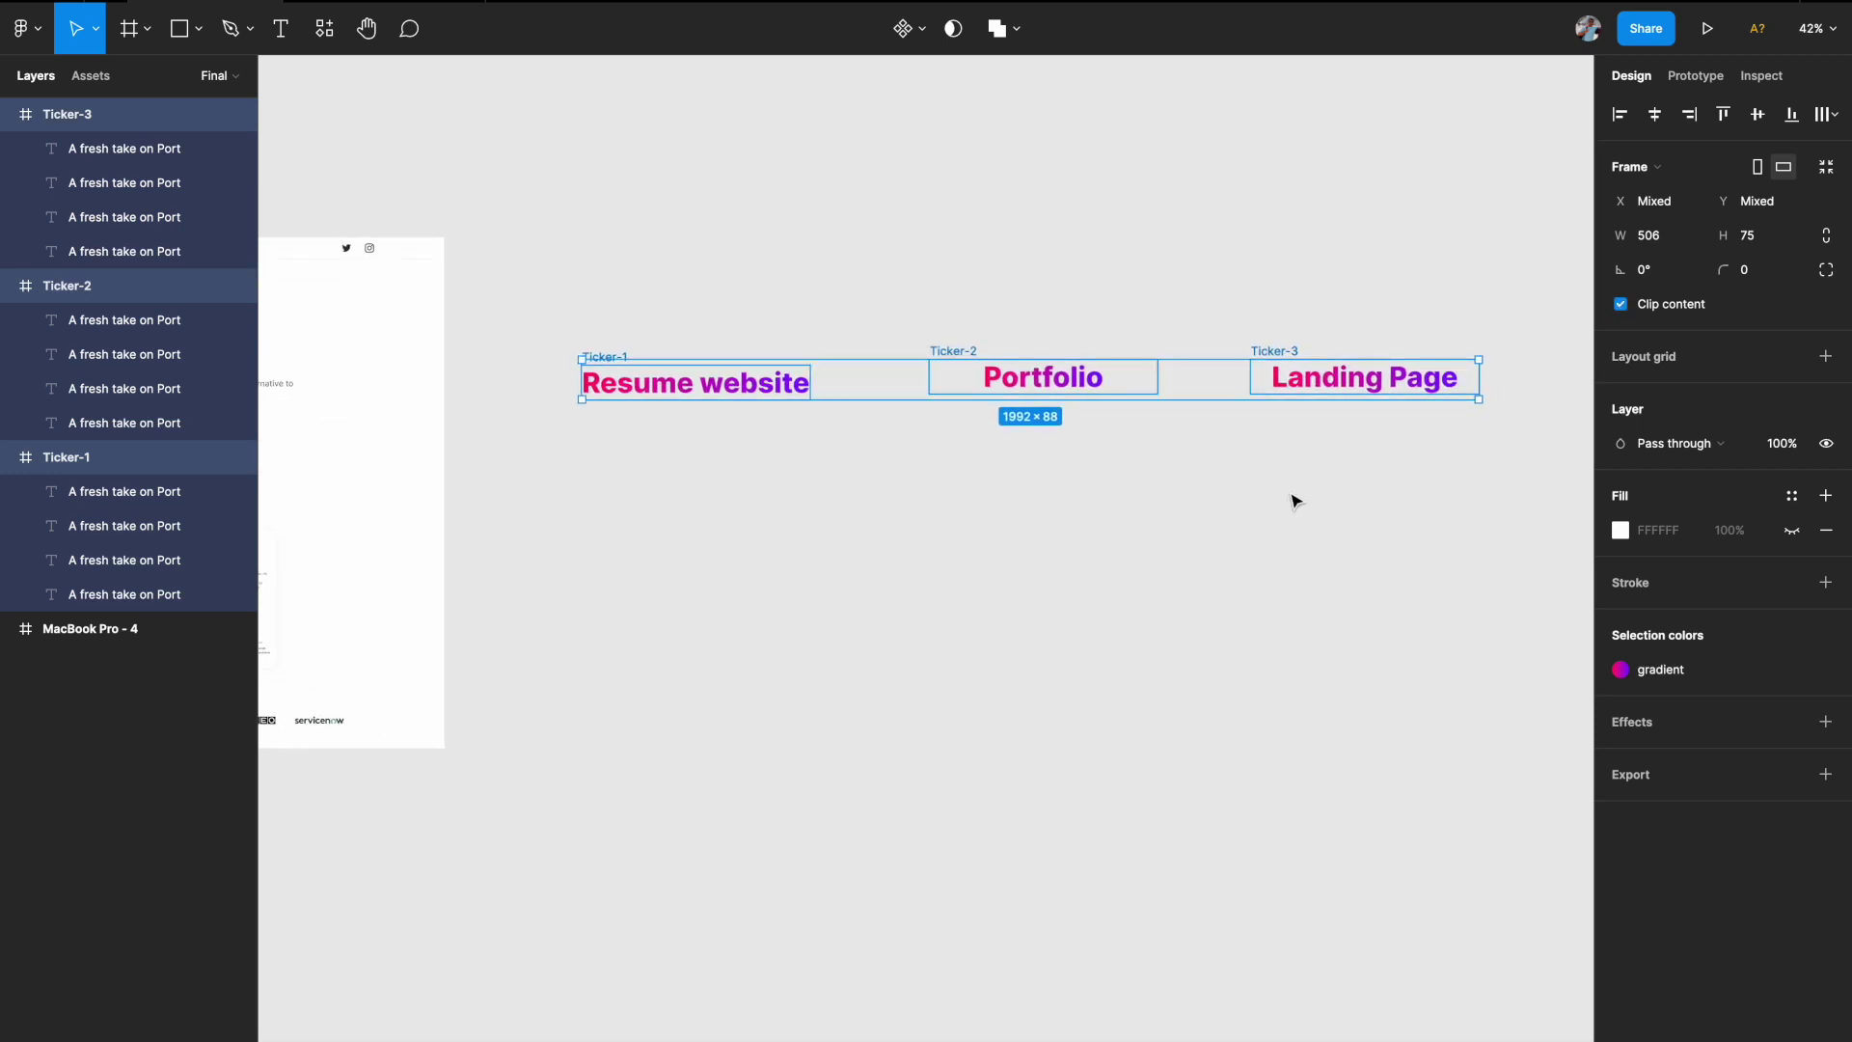
scroll(1294, 500, up, 4)
double_click(1115, 378)
key(Escape)
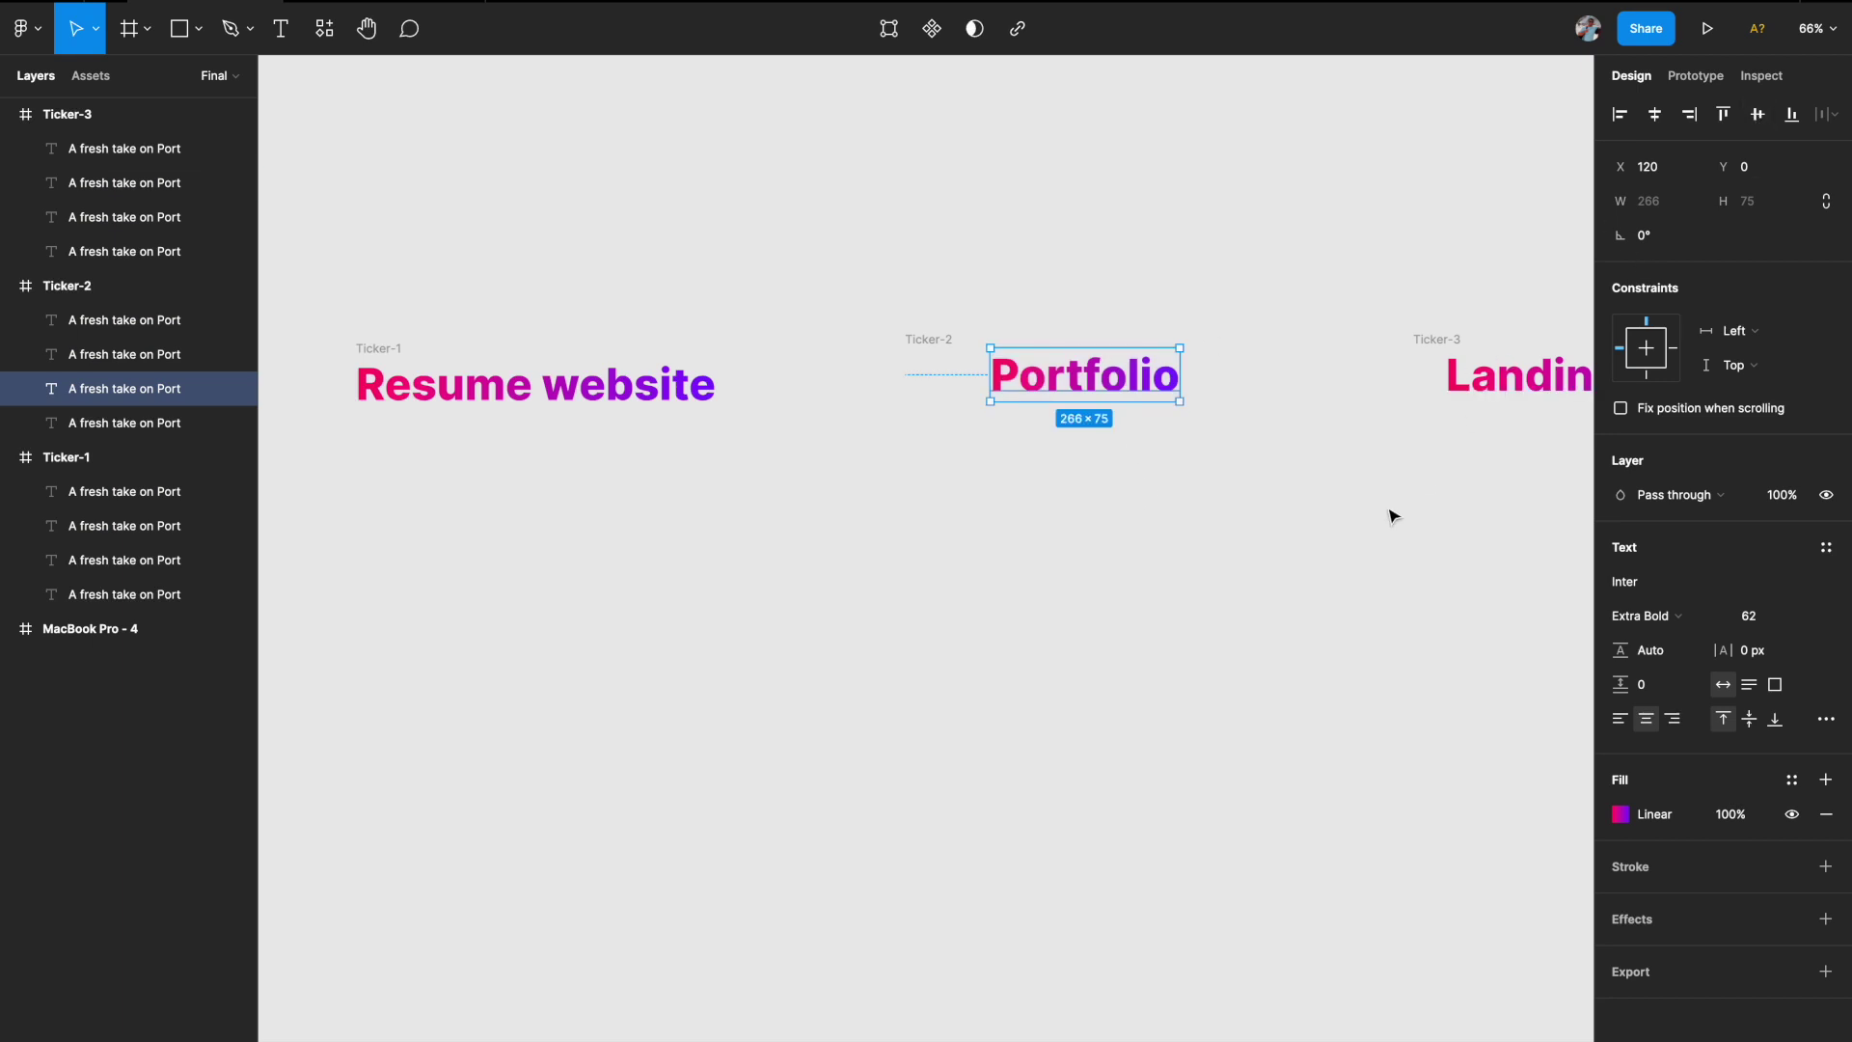
scroll(1389, 516, right, 3)
click(1350, 339)
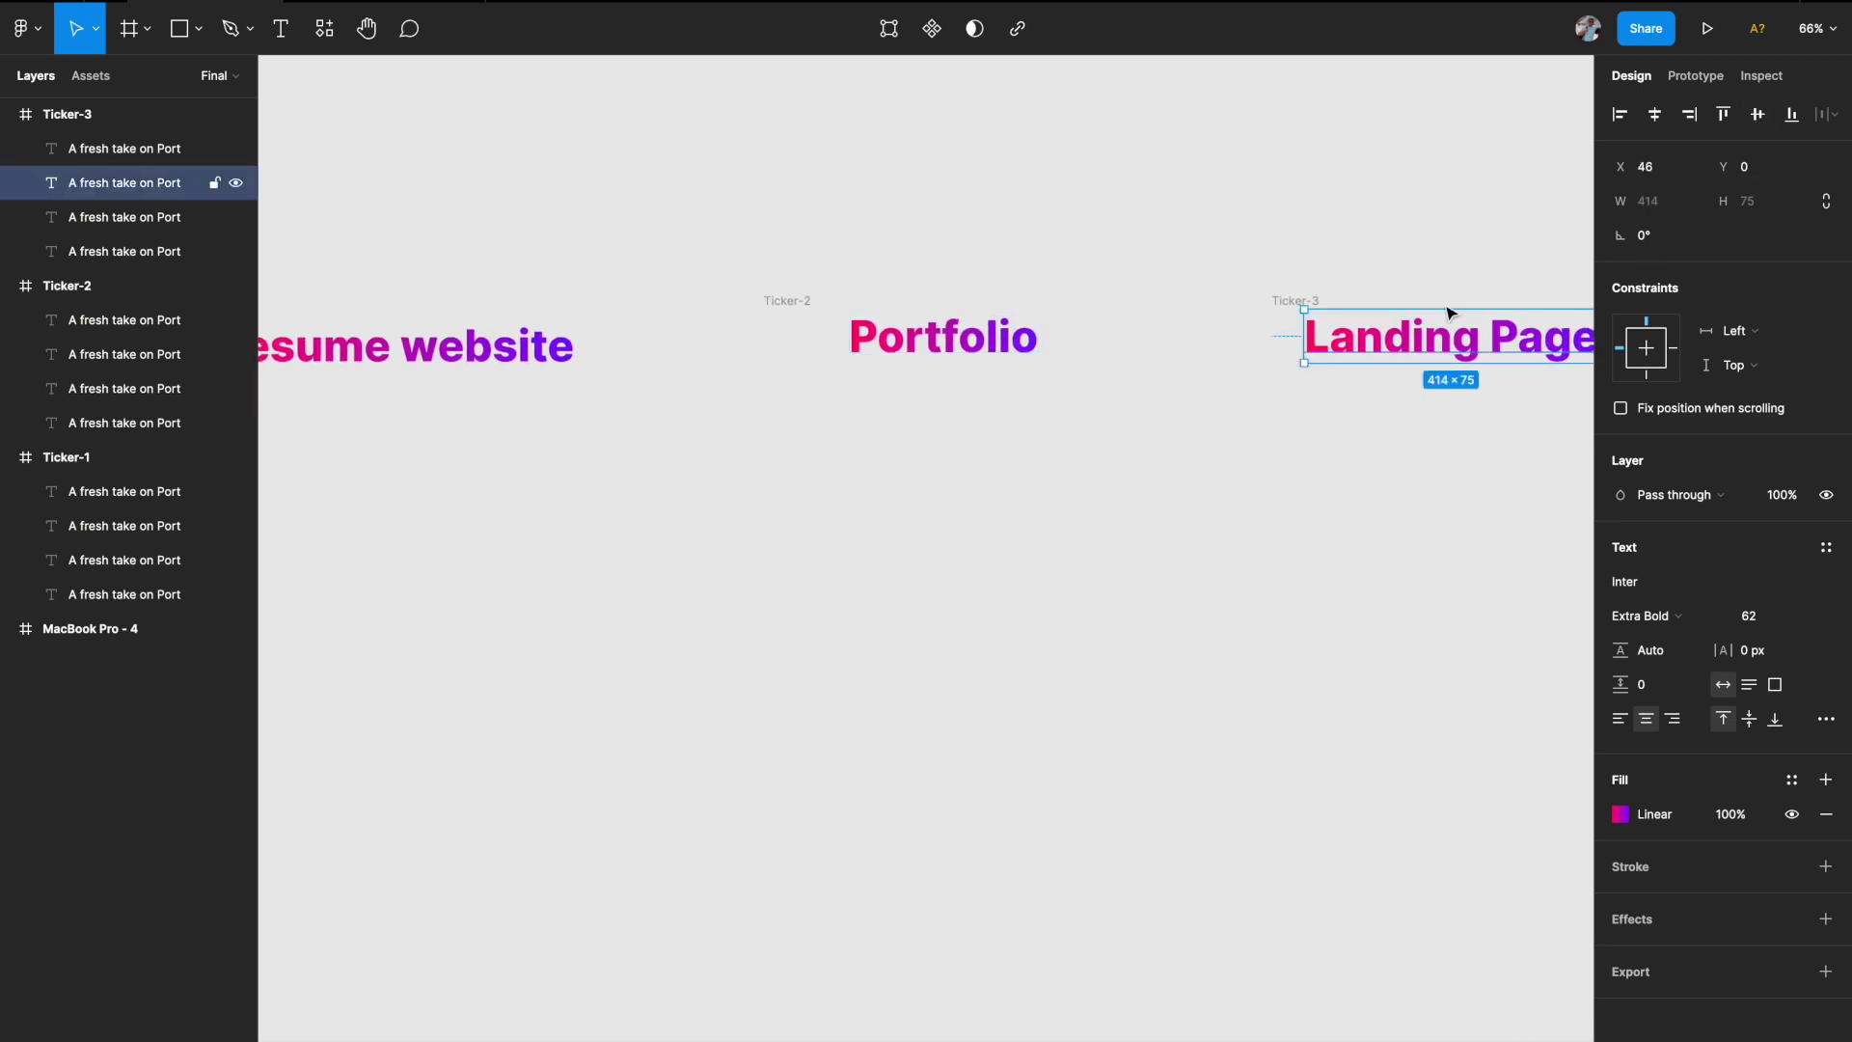
click(1314, 484)
scroll(1313, 484, down, 3)
scroll(1310, 484, left, 2)
scroll(1311, 483, right, 3)
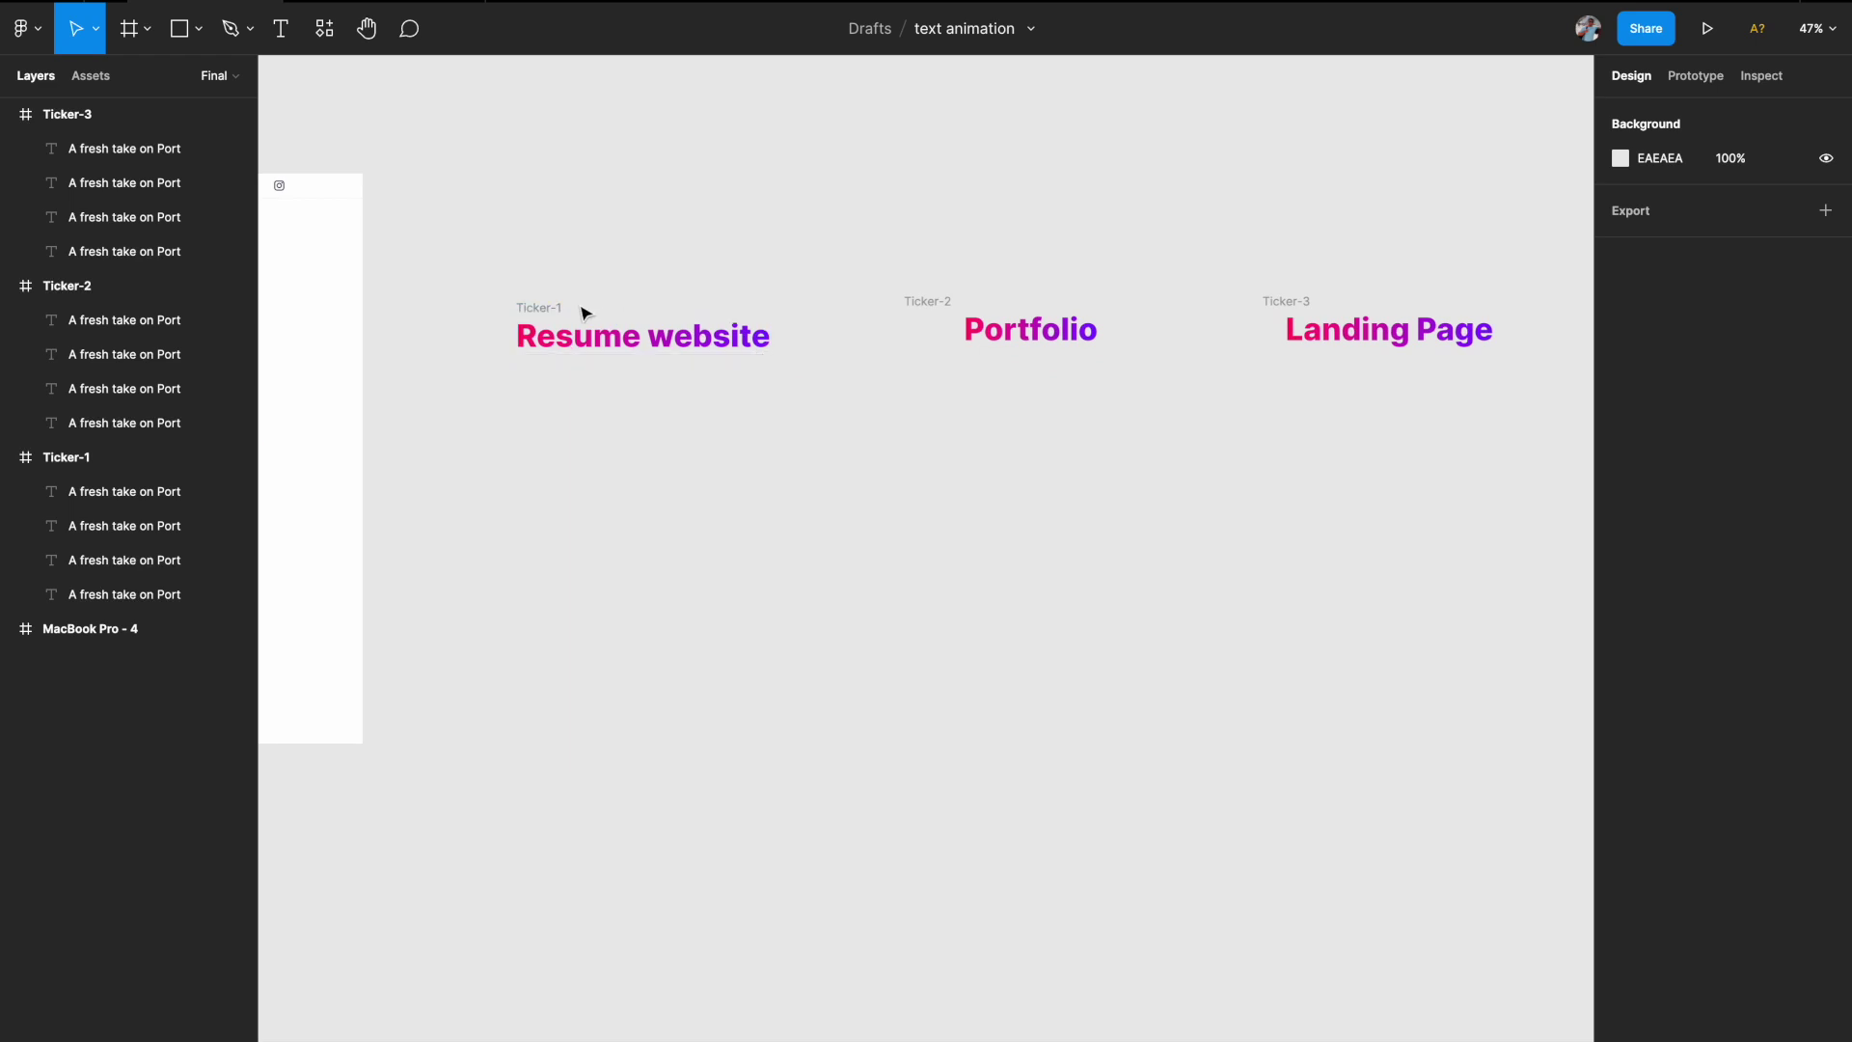
- Align the Ticker-1, Ticker-2 and Ticker-3 frames with one another along their bottom edges
click(533, 307)
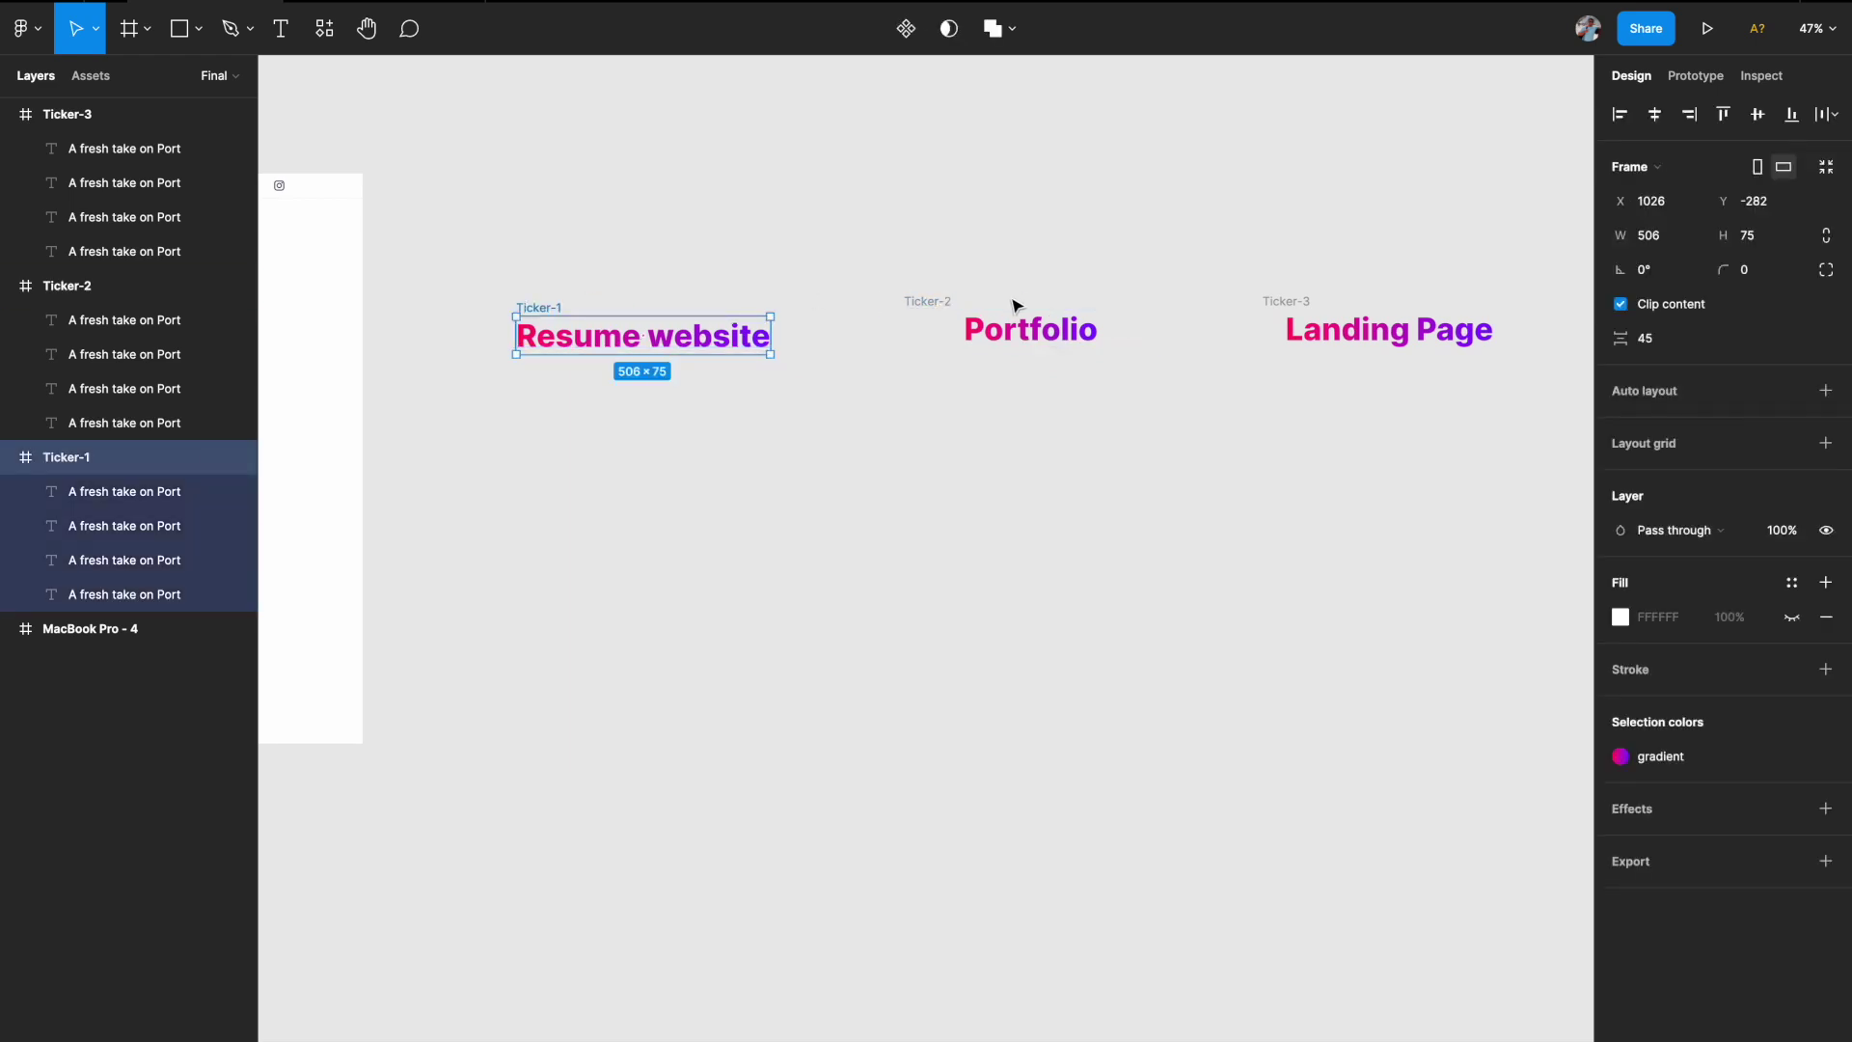
click(1298, 306)
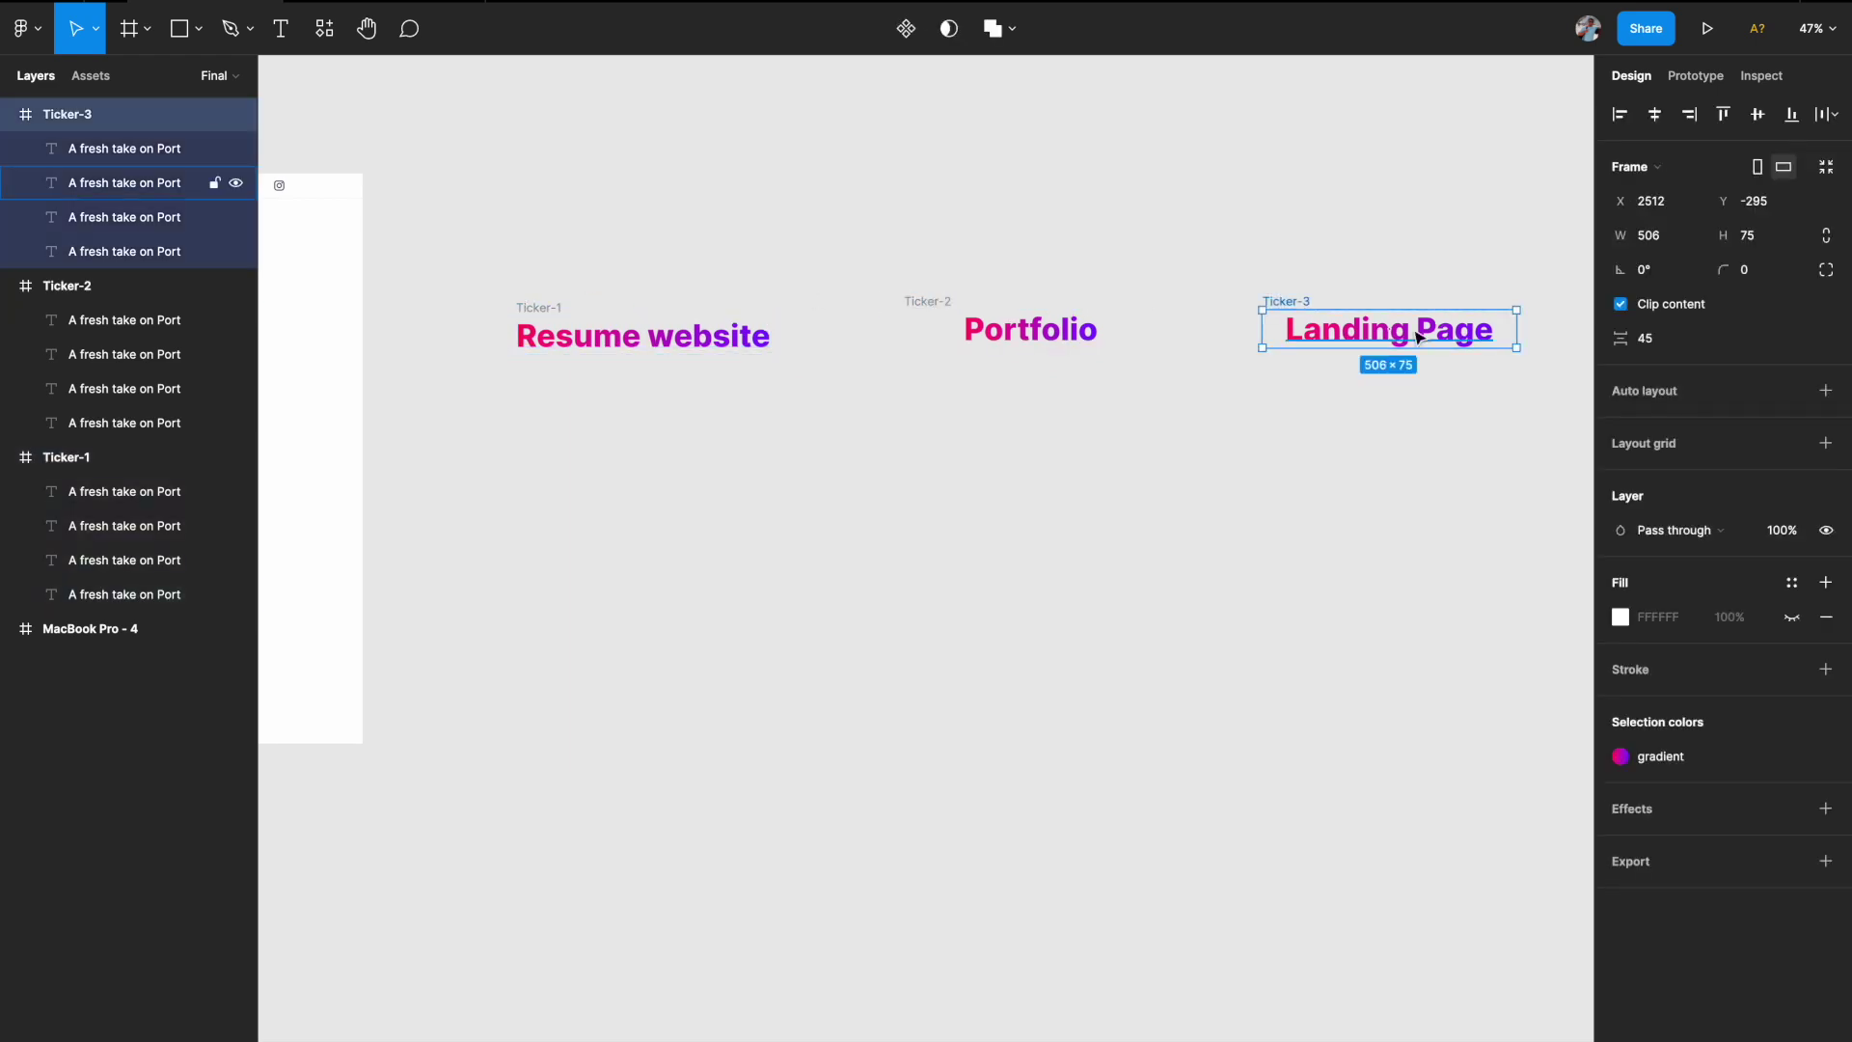
click(943, 303)
click(535, 306)
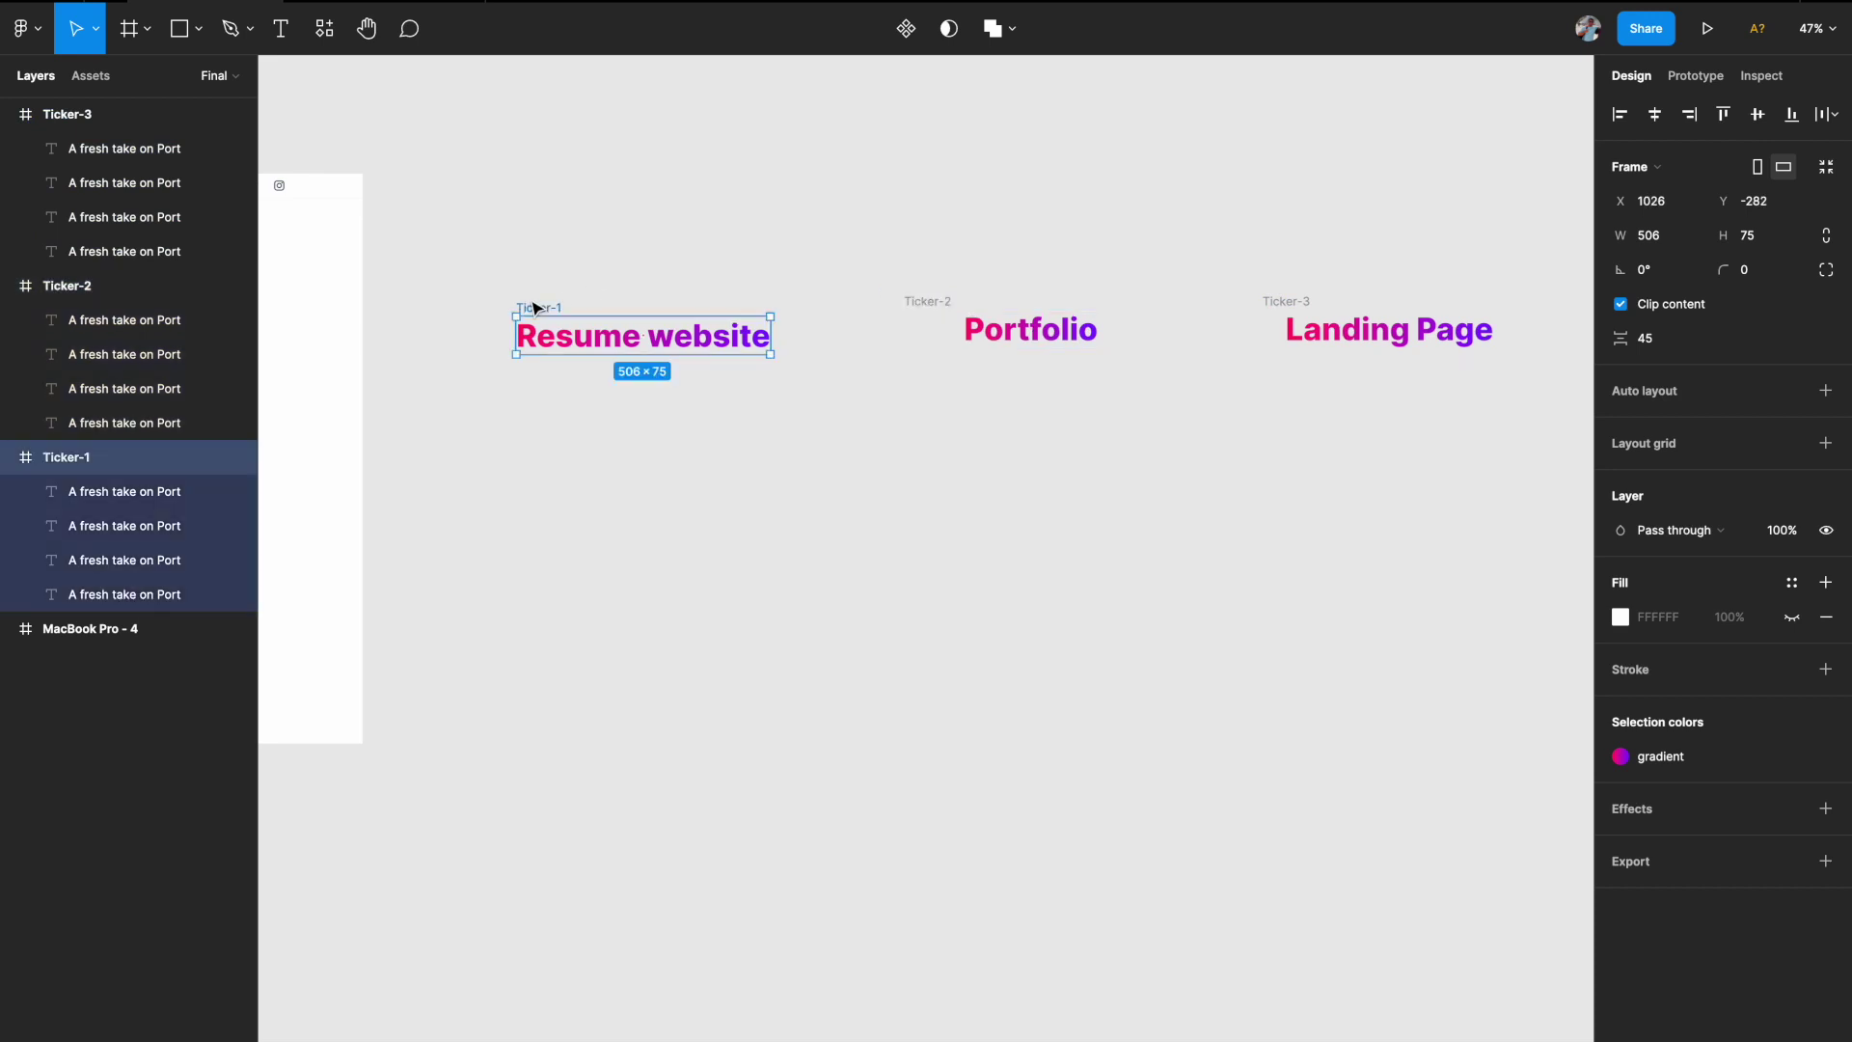
shift+click(930, 303)
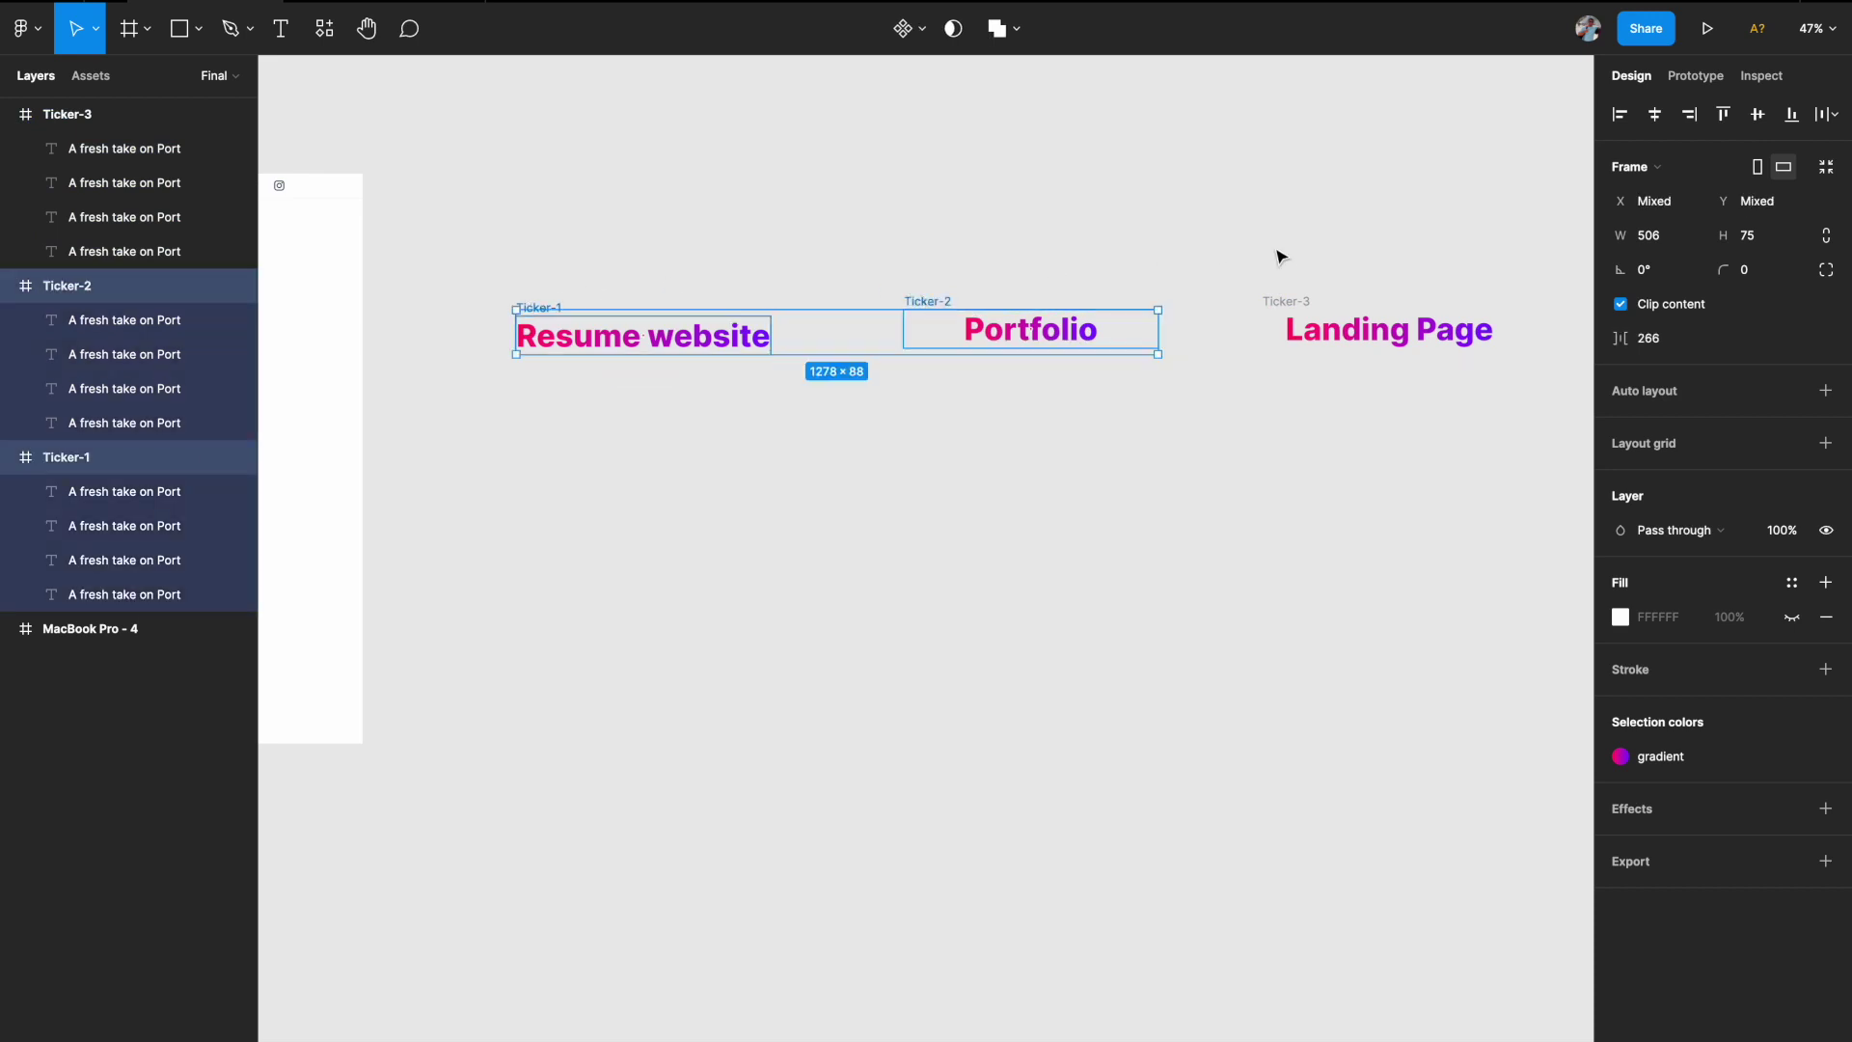
shift+click(1287, 301)
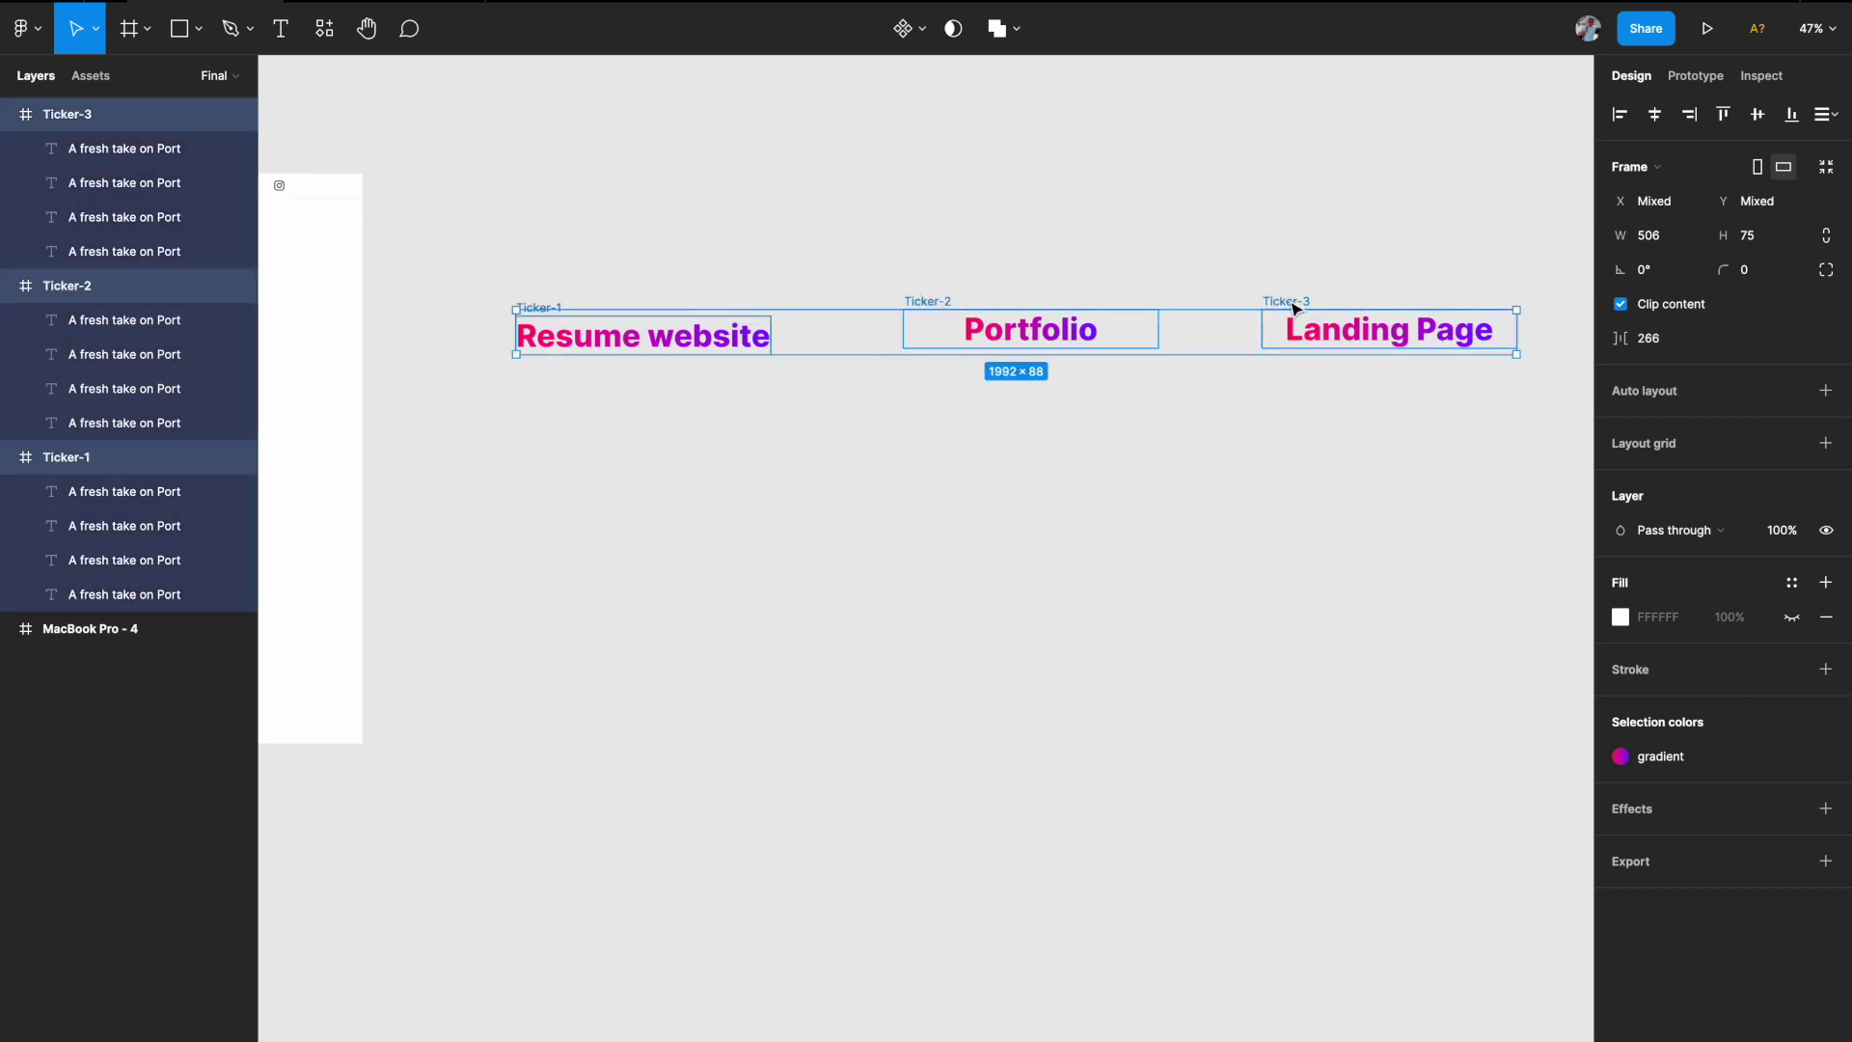
click(1766, 122)
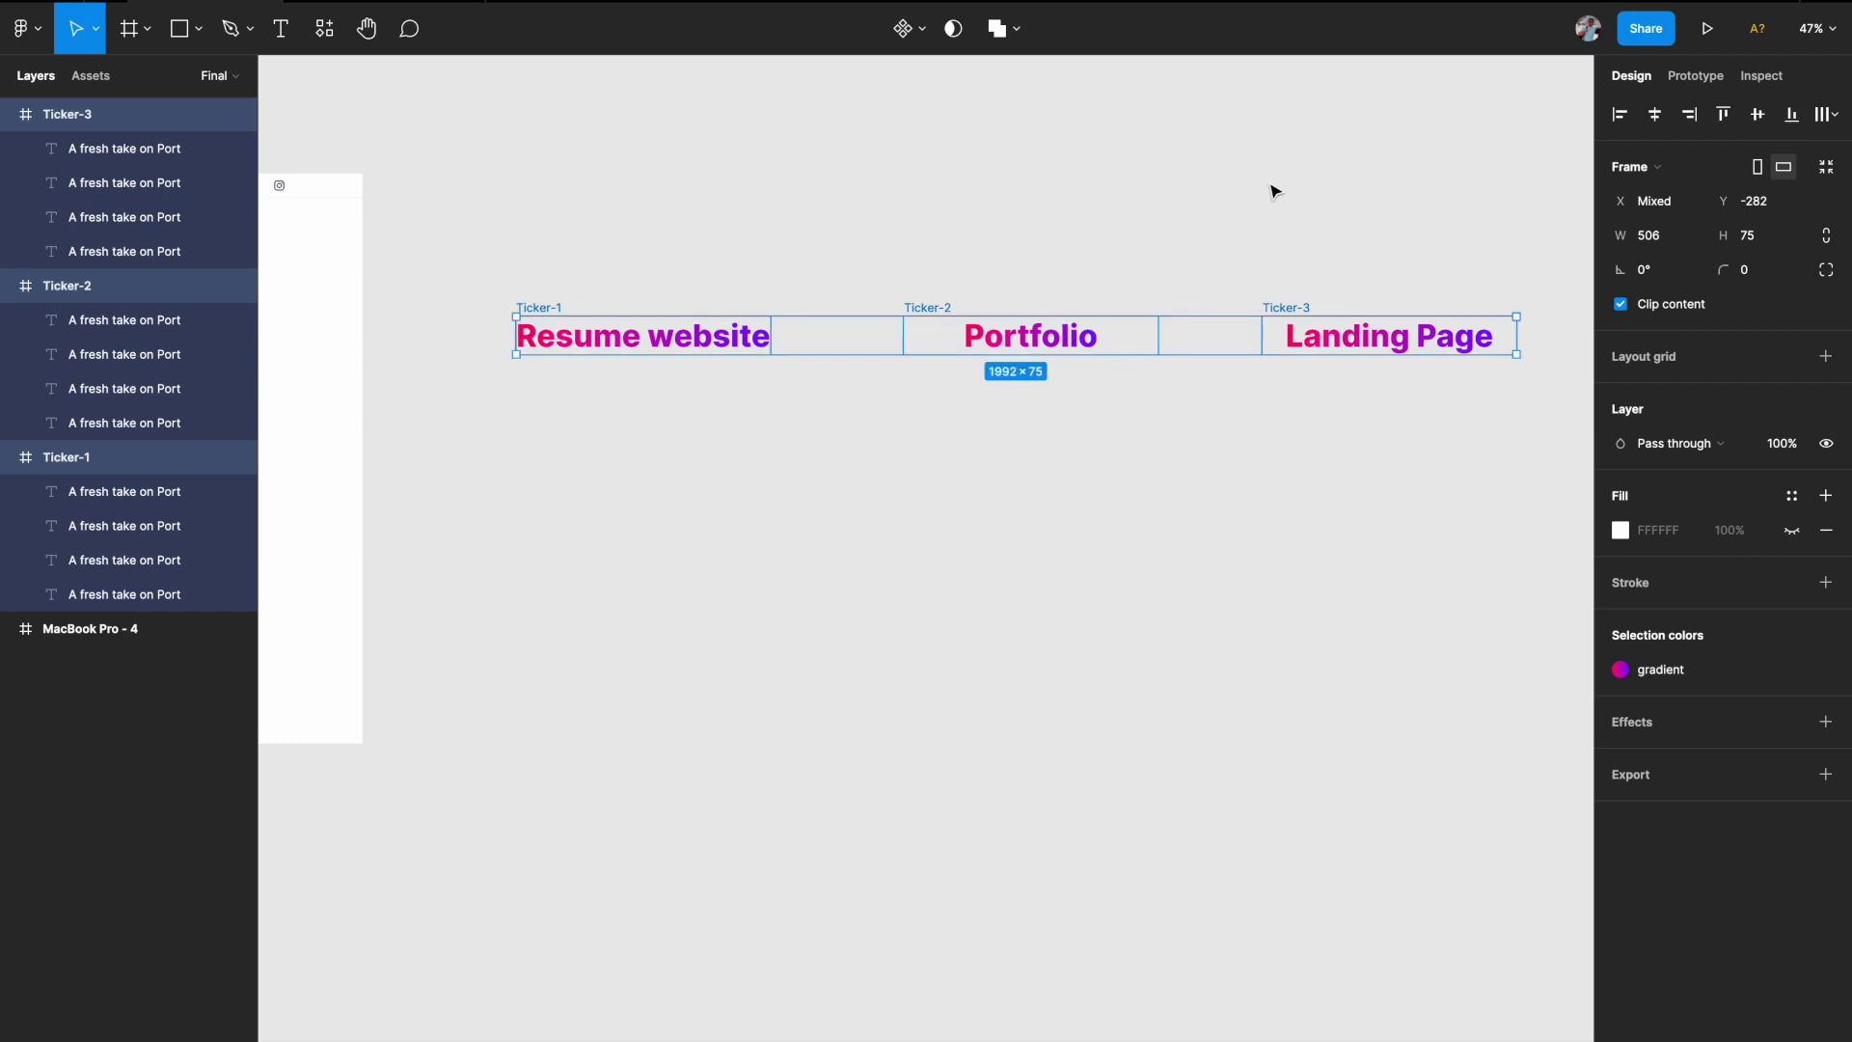
- Combine the three ticker frames into a component set with Ticker-1, Ticker-2 and Ticker-3 as variants
click(924, 33)
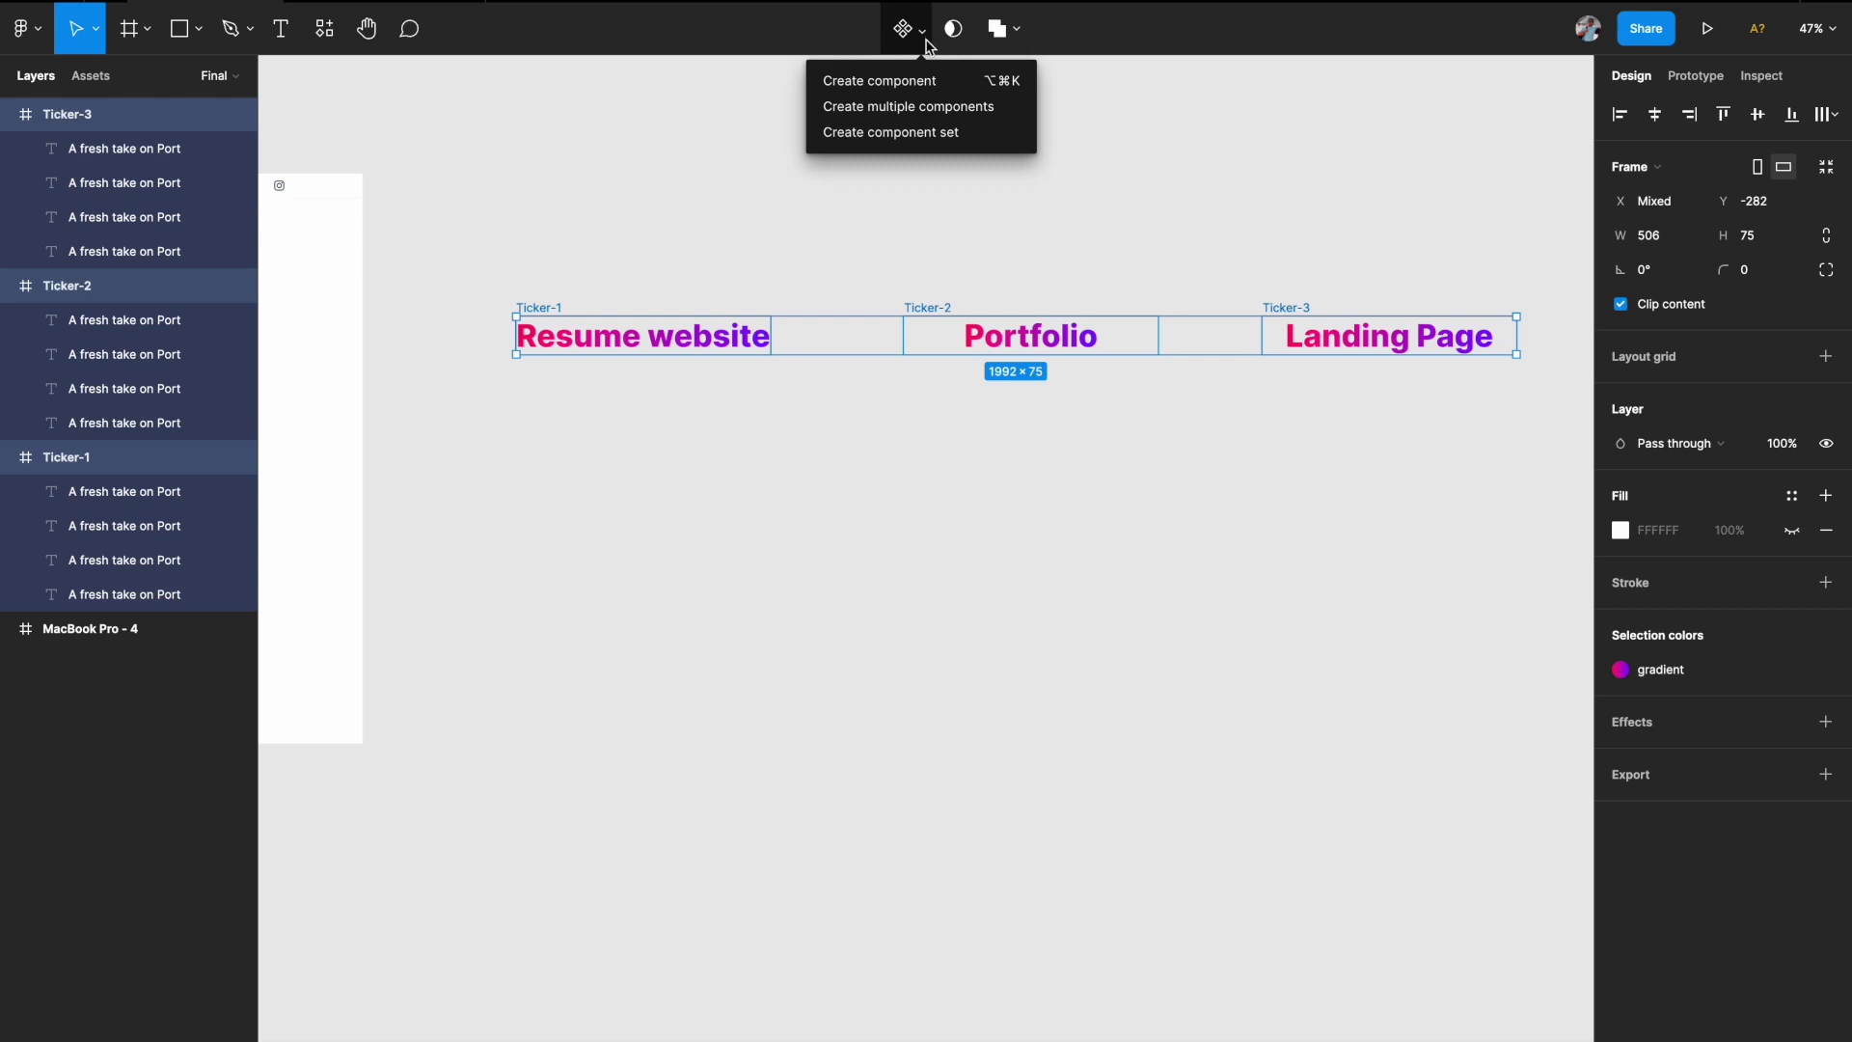
click(919, 135)
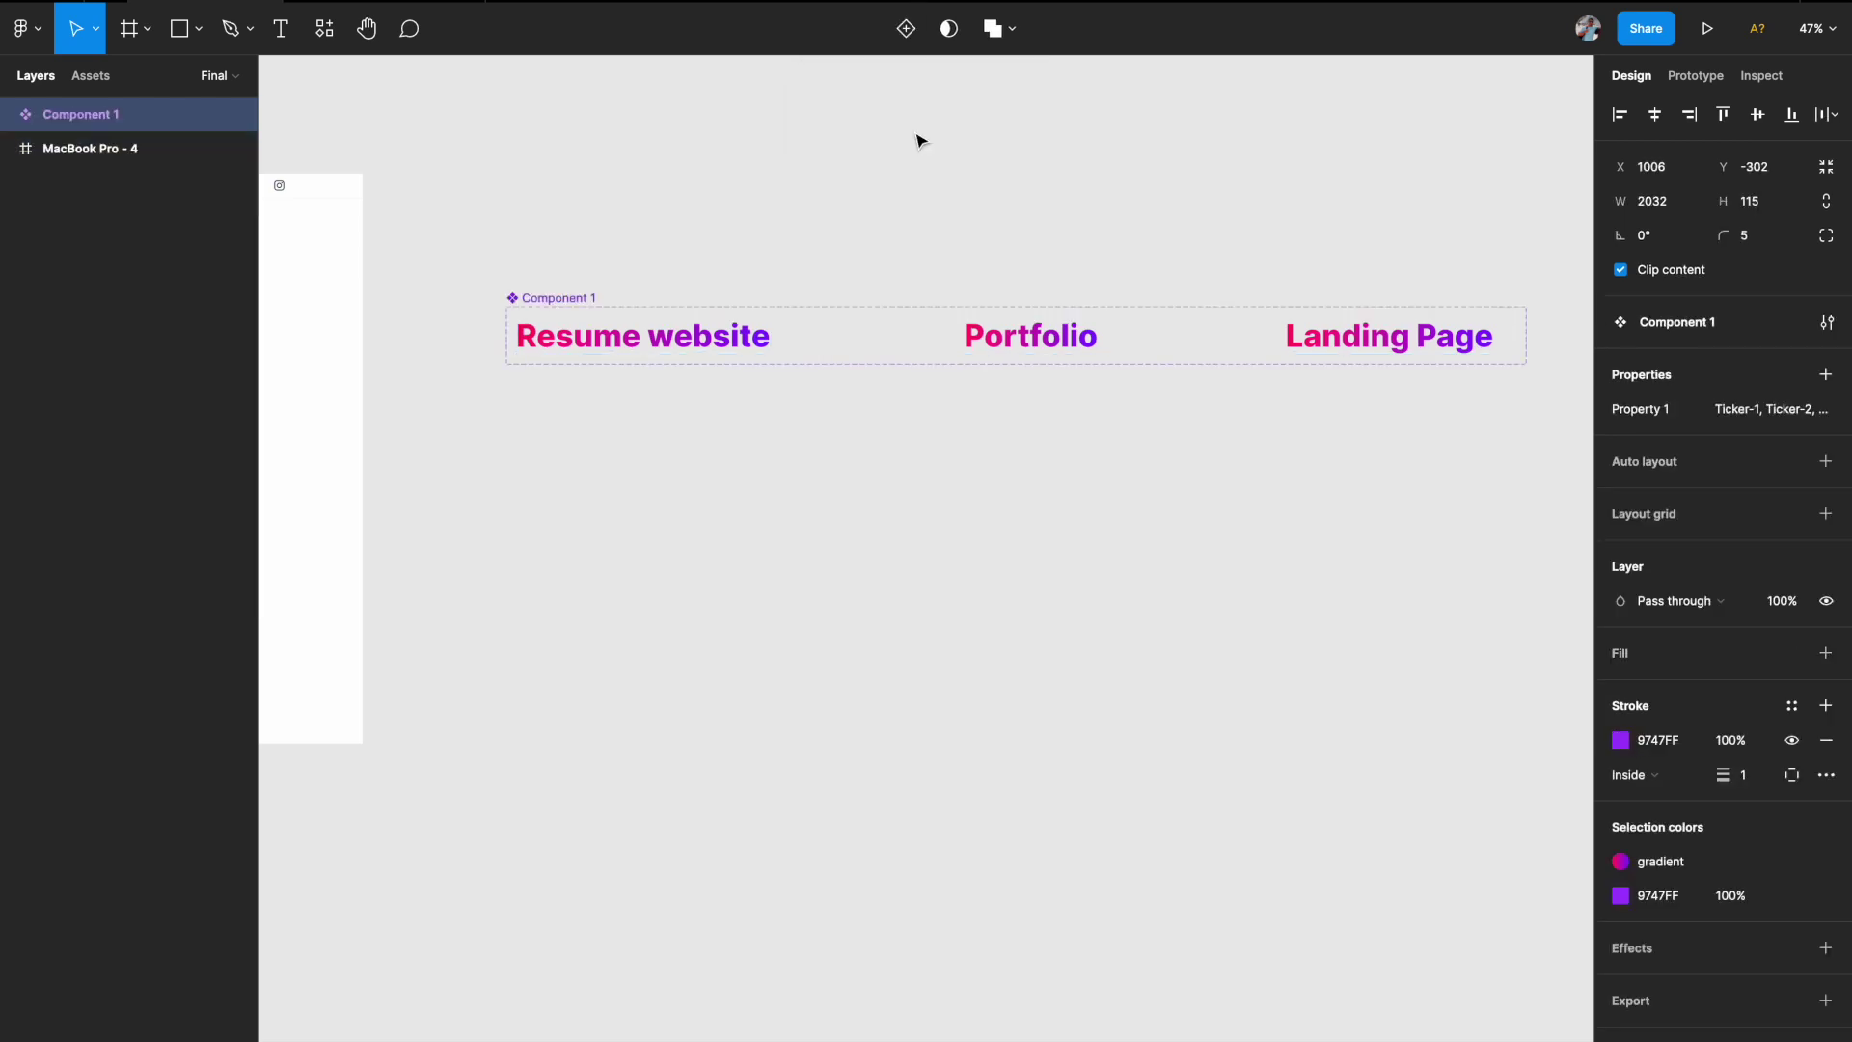
click(618, 337)
click(947, 349)
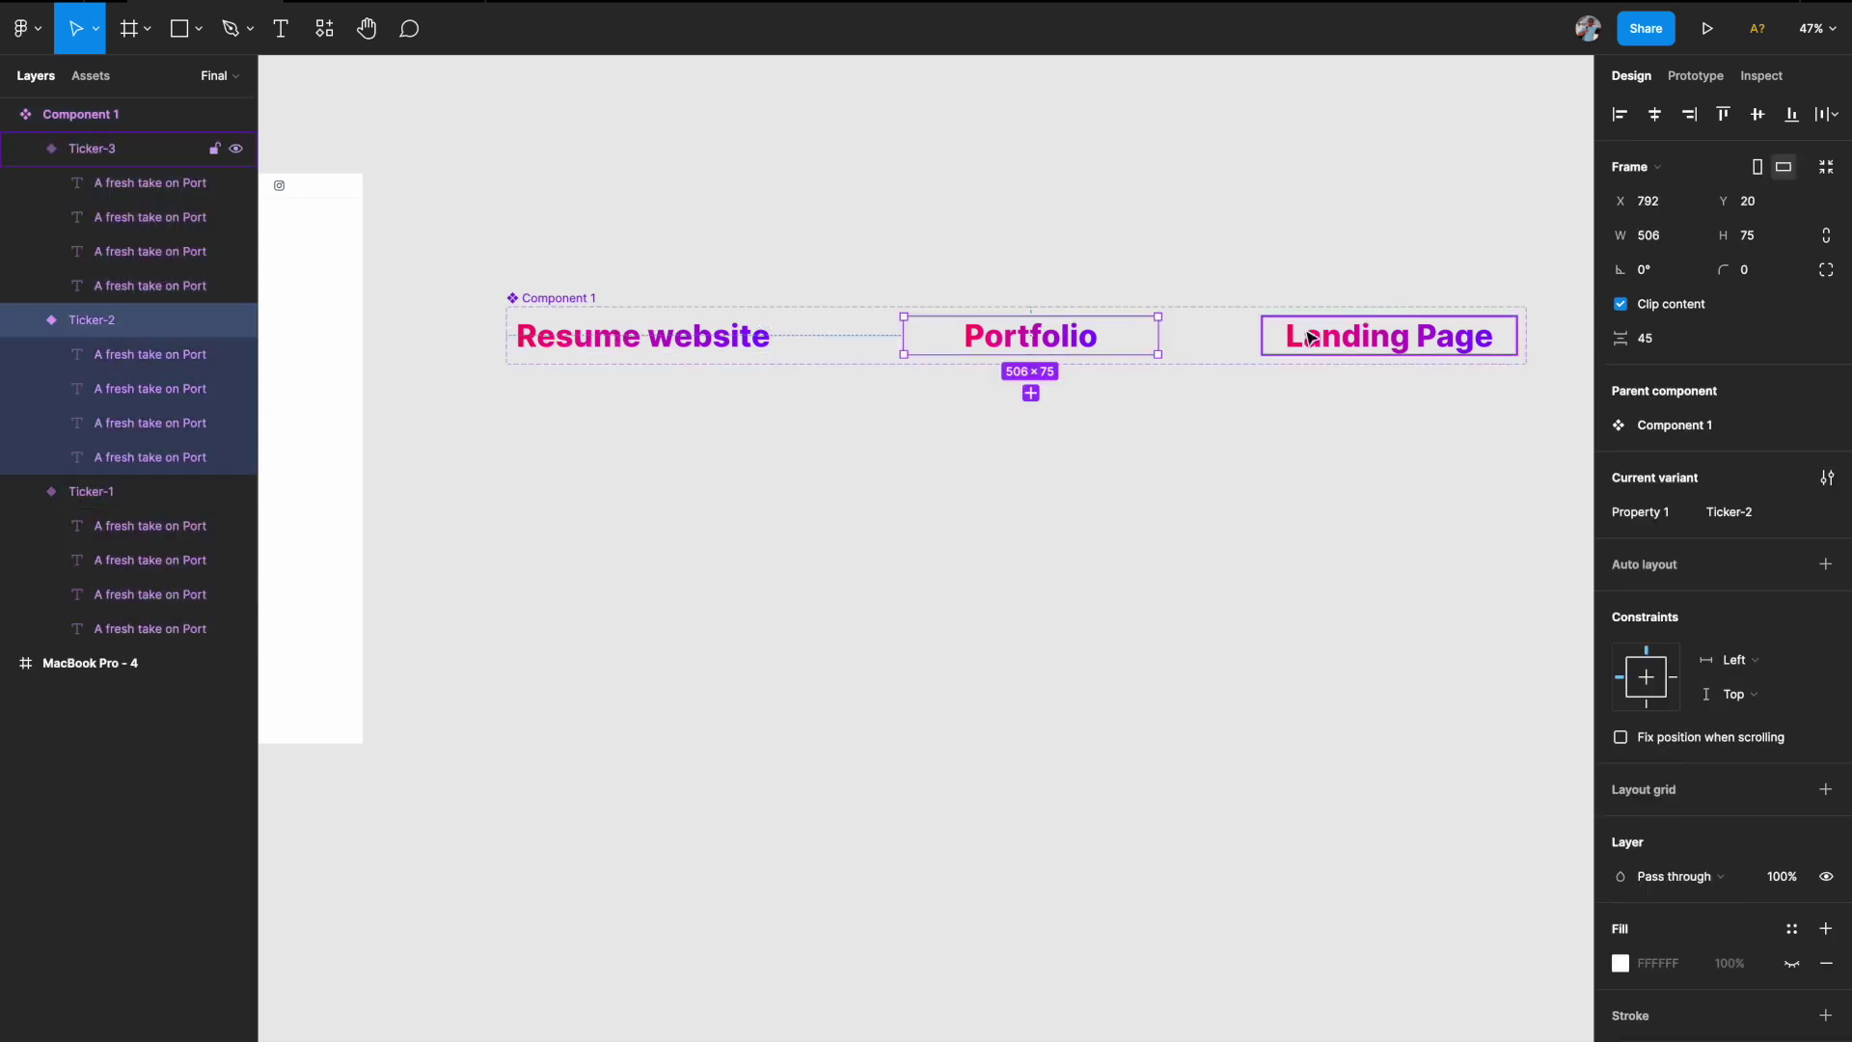
click(1311, 339)
- Rename the new component set as Animation
click(567, 301)
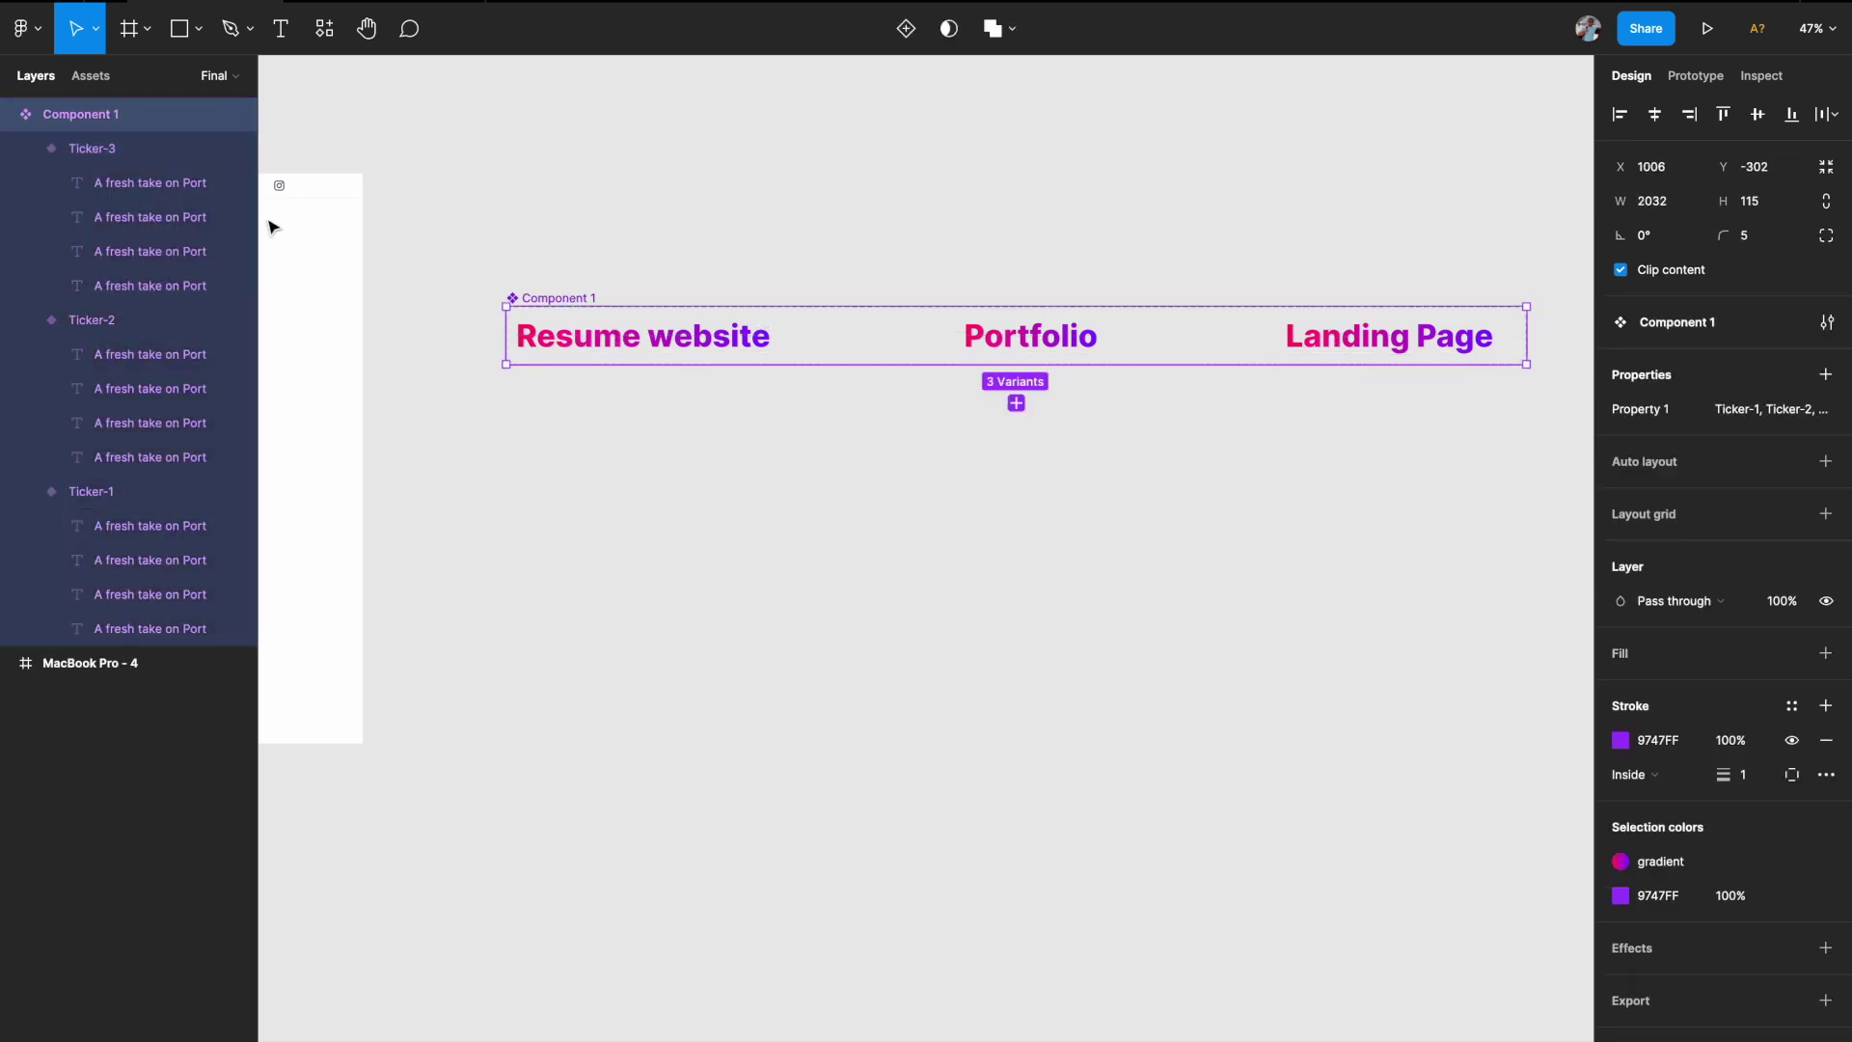
double_click(92, 117)
text(Animation)
key(Return)
- Inspect each of the three ticker variants inside the Animation component set
scroll(492, 284, up, 5)
click(648, 420)
scroll(649, 521, right, 3)
scroll(1067, 385, down, 2)
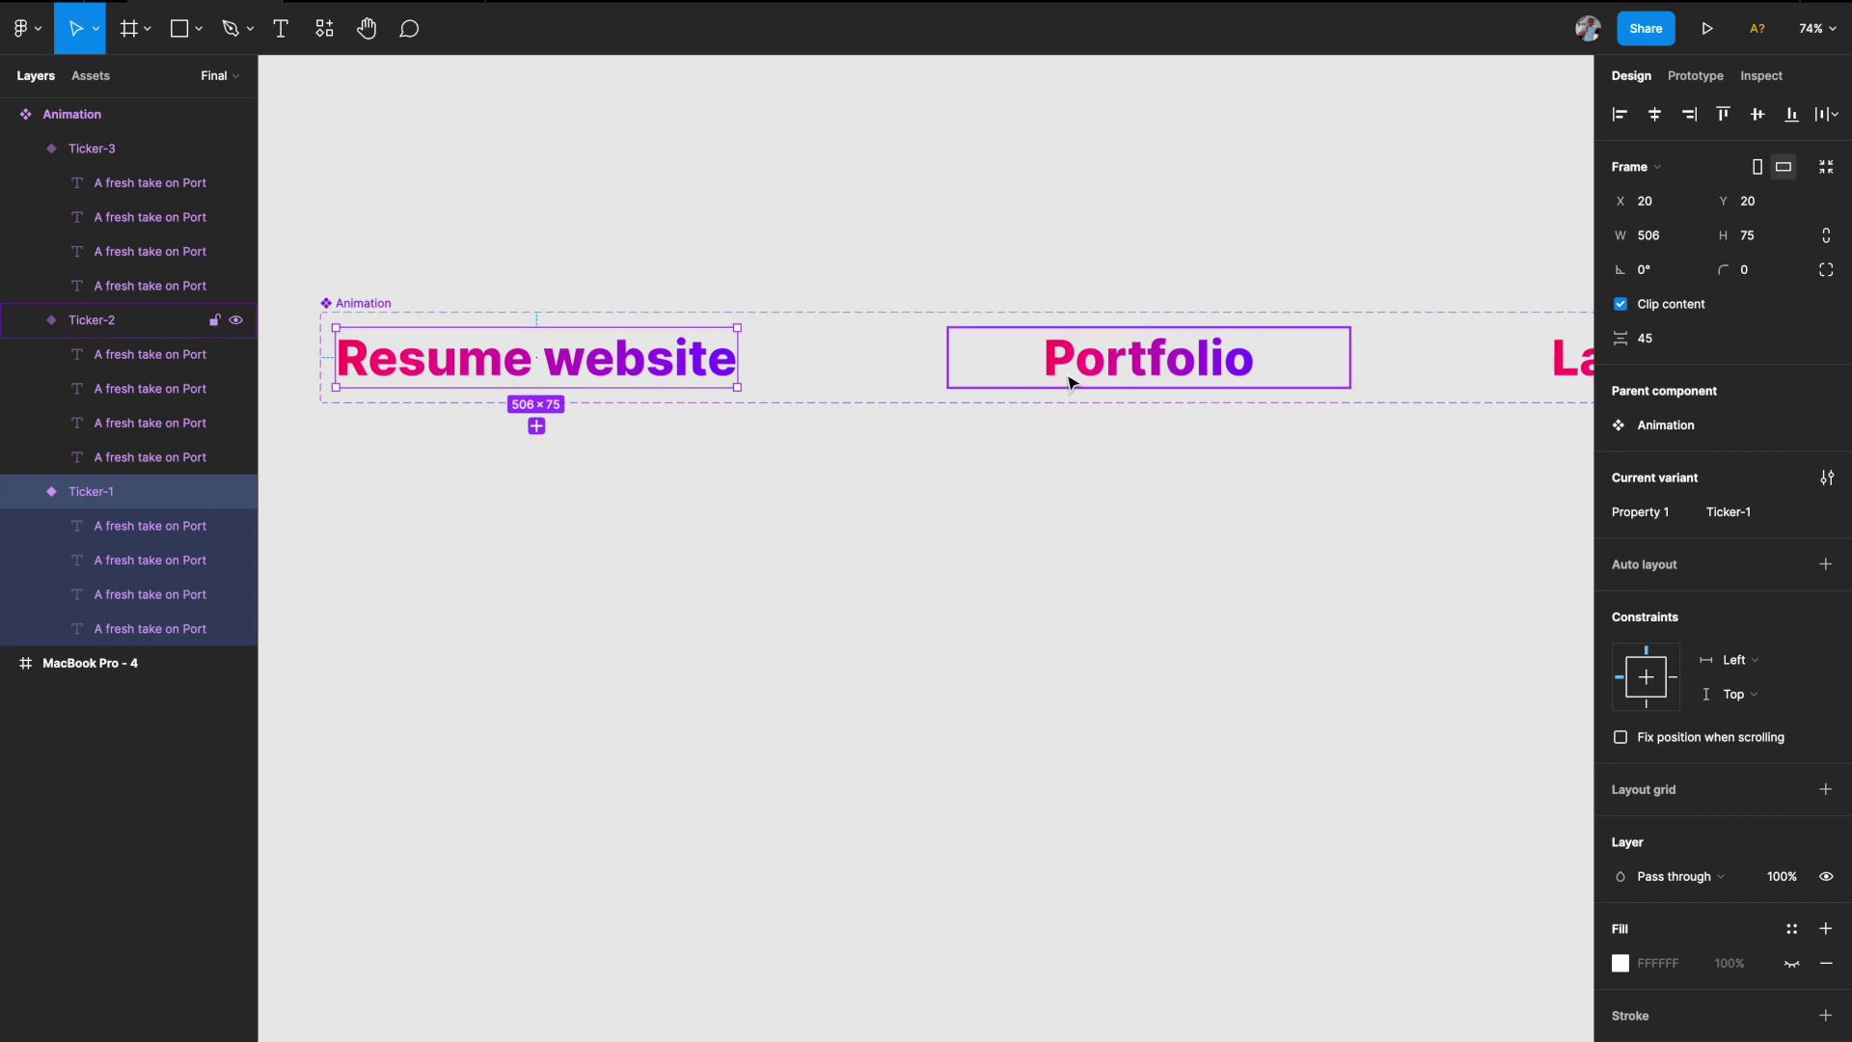
click(1068, 382)
click(1467, 370)
scroll(1467, 369, down, 1)
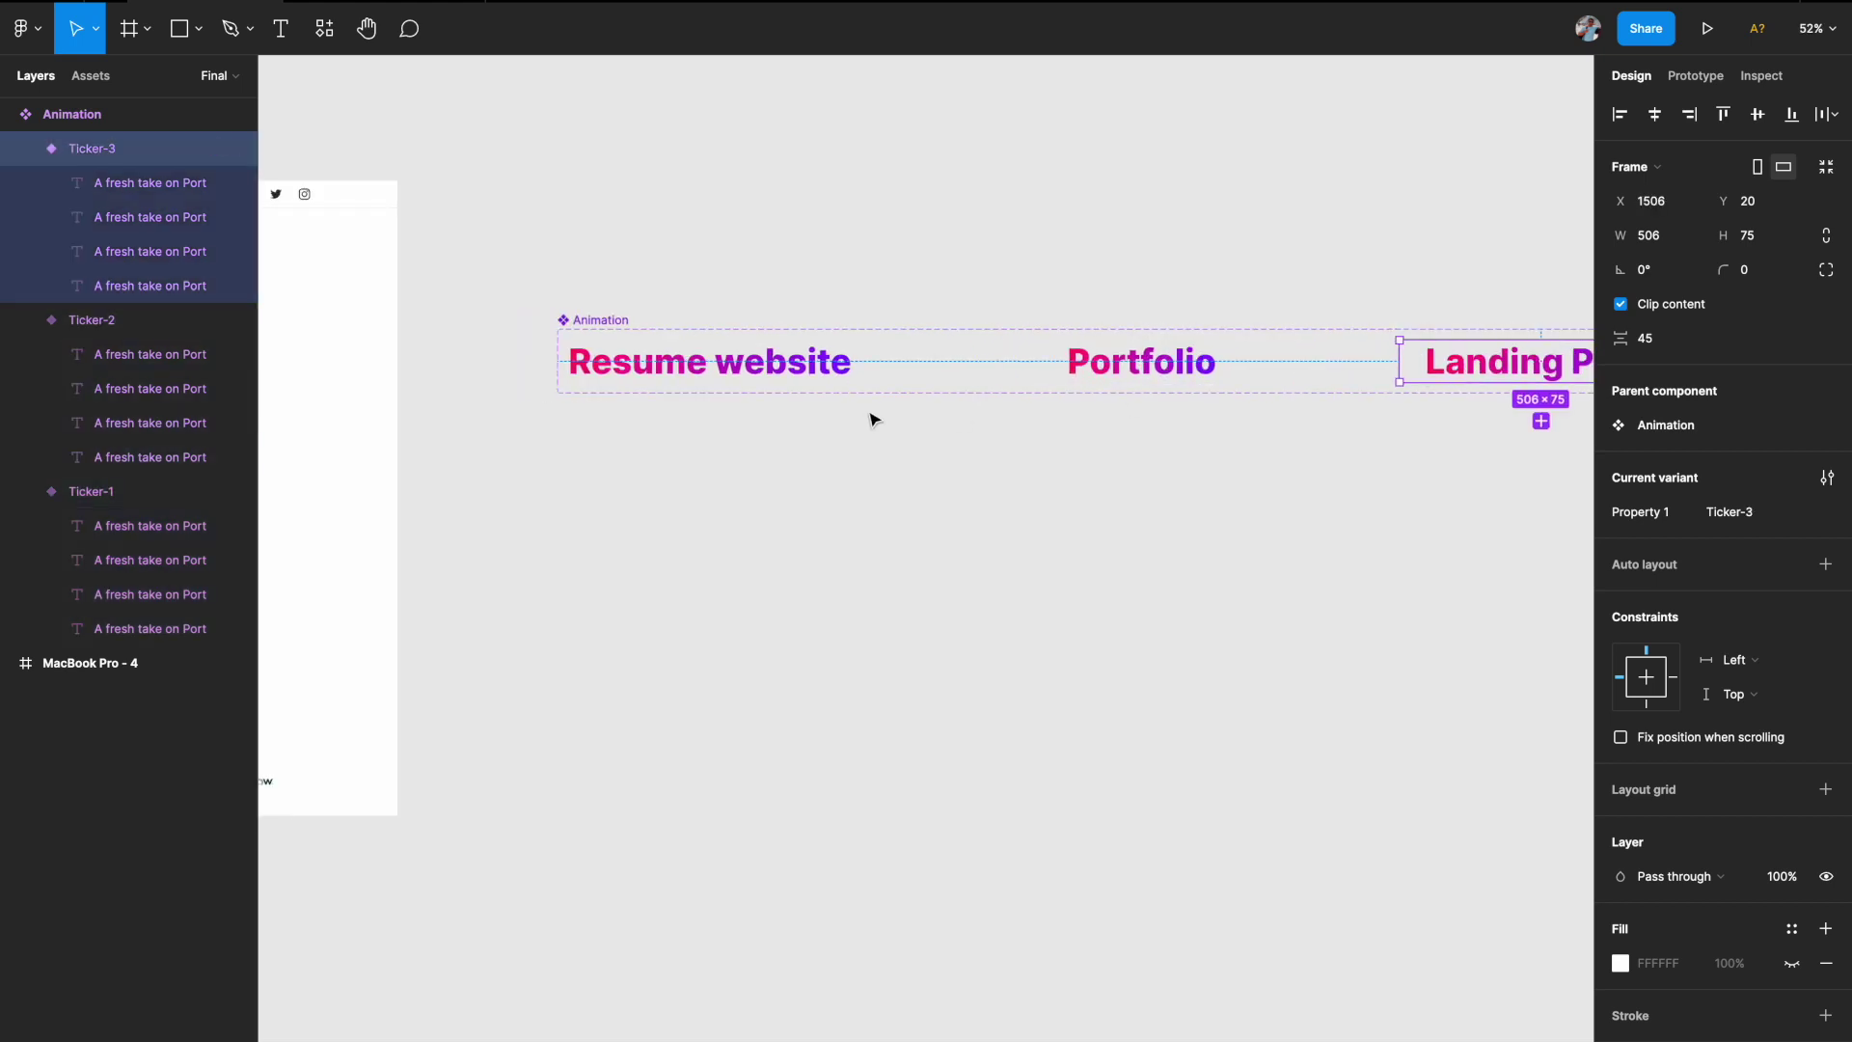
click(907, 494)
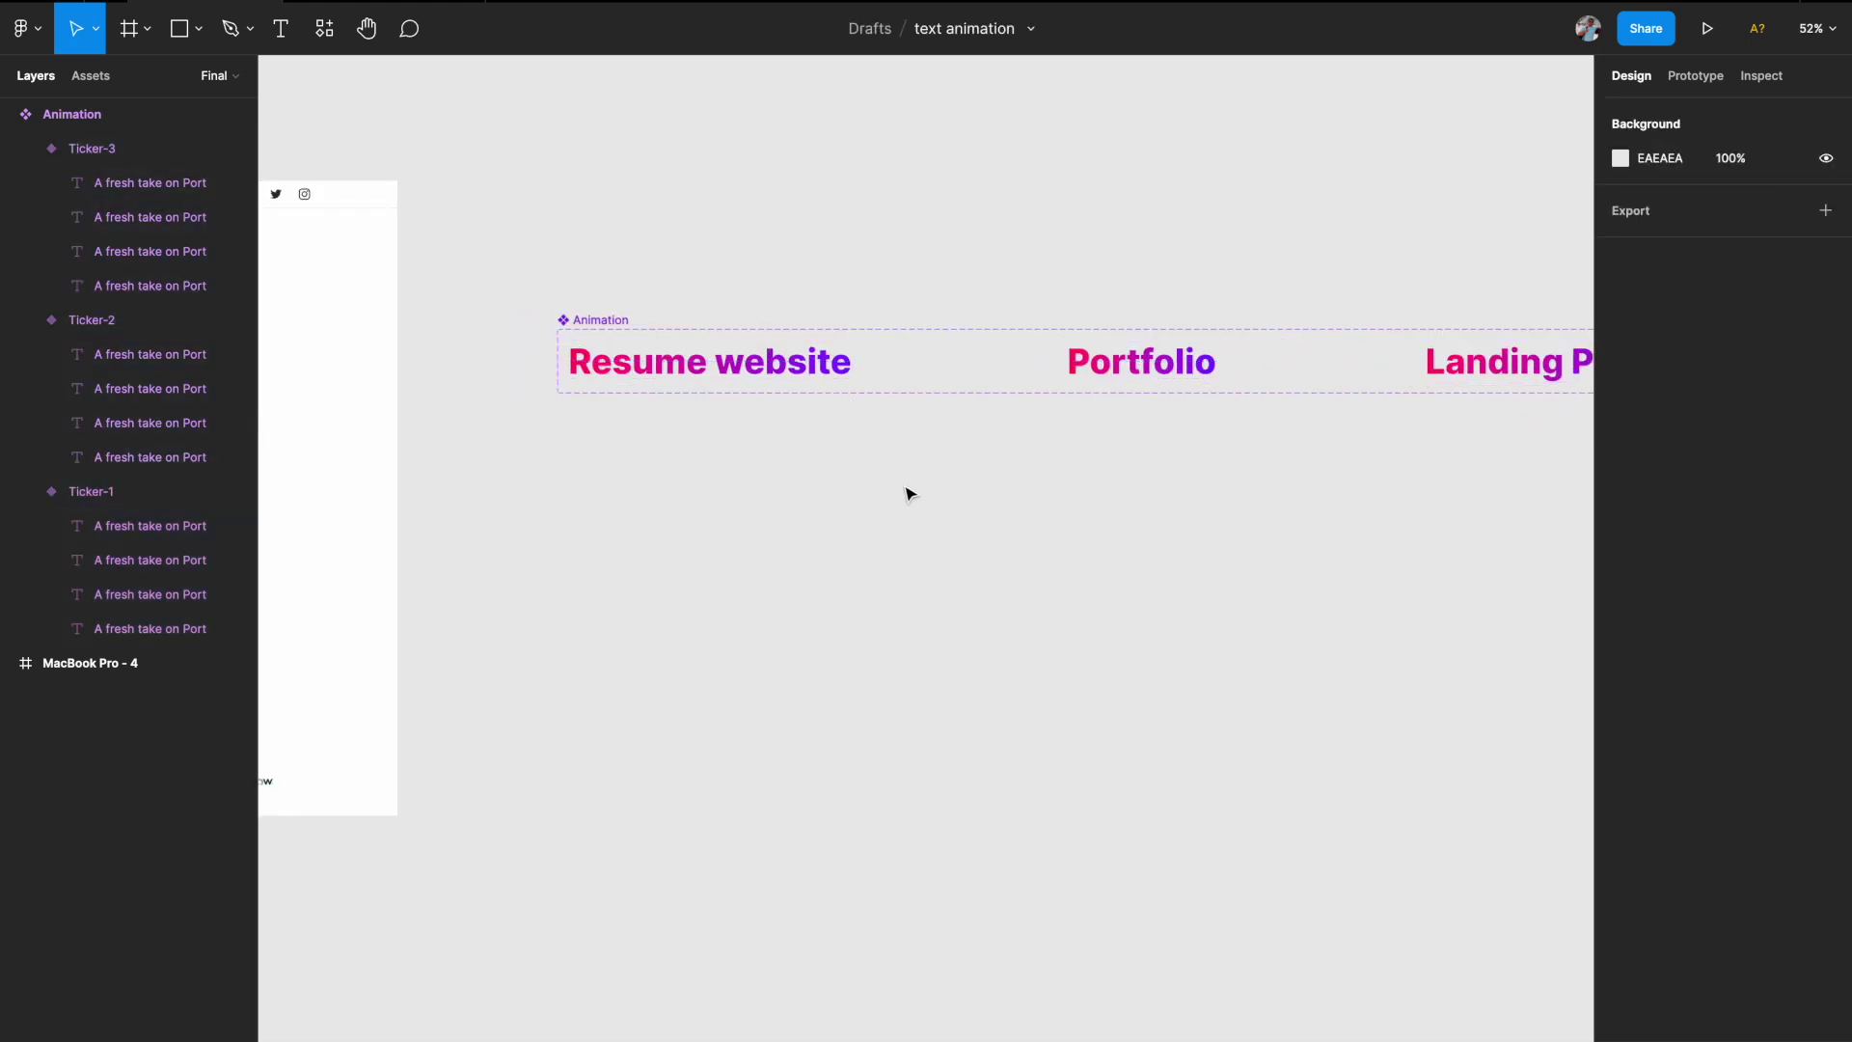
scroll(906, 494, right, 2)
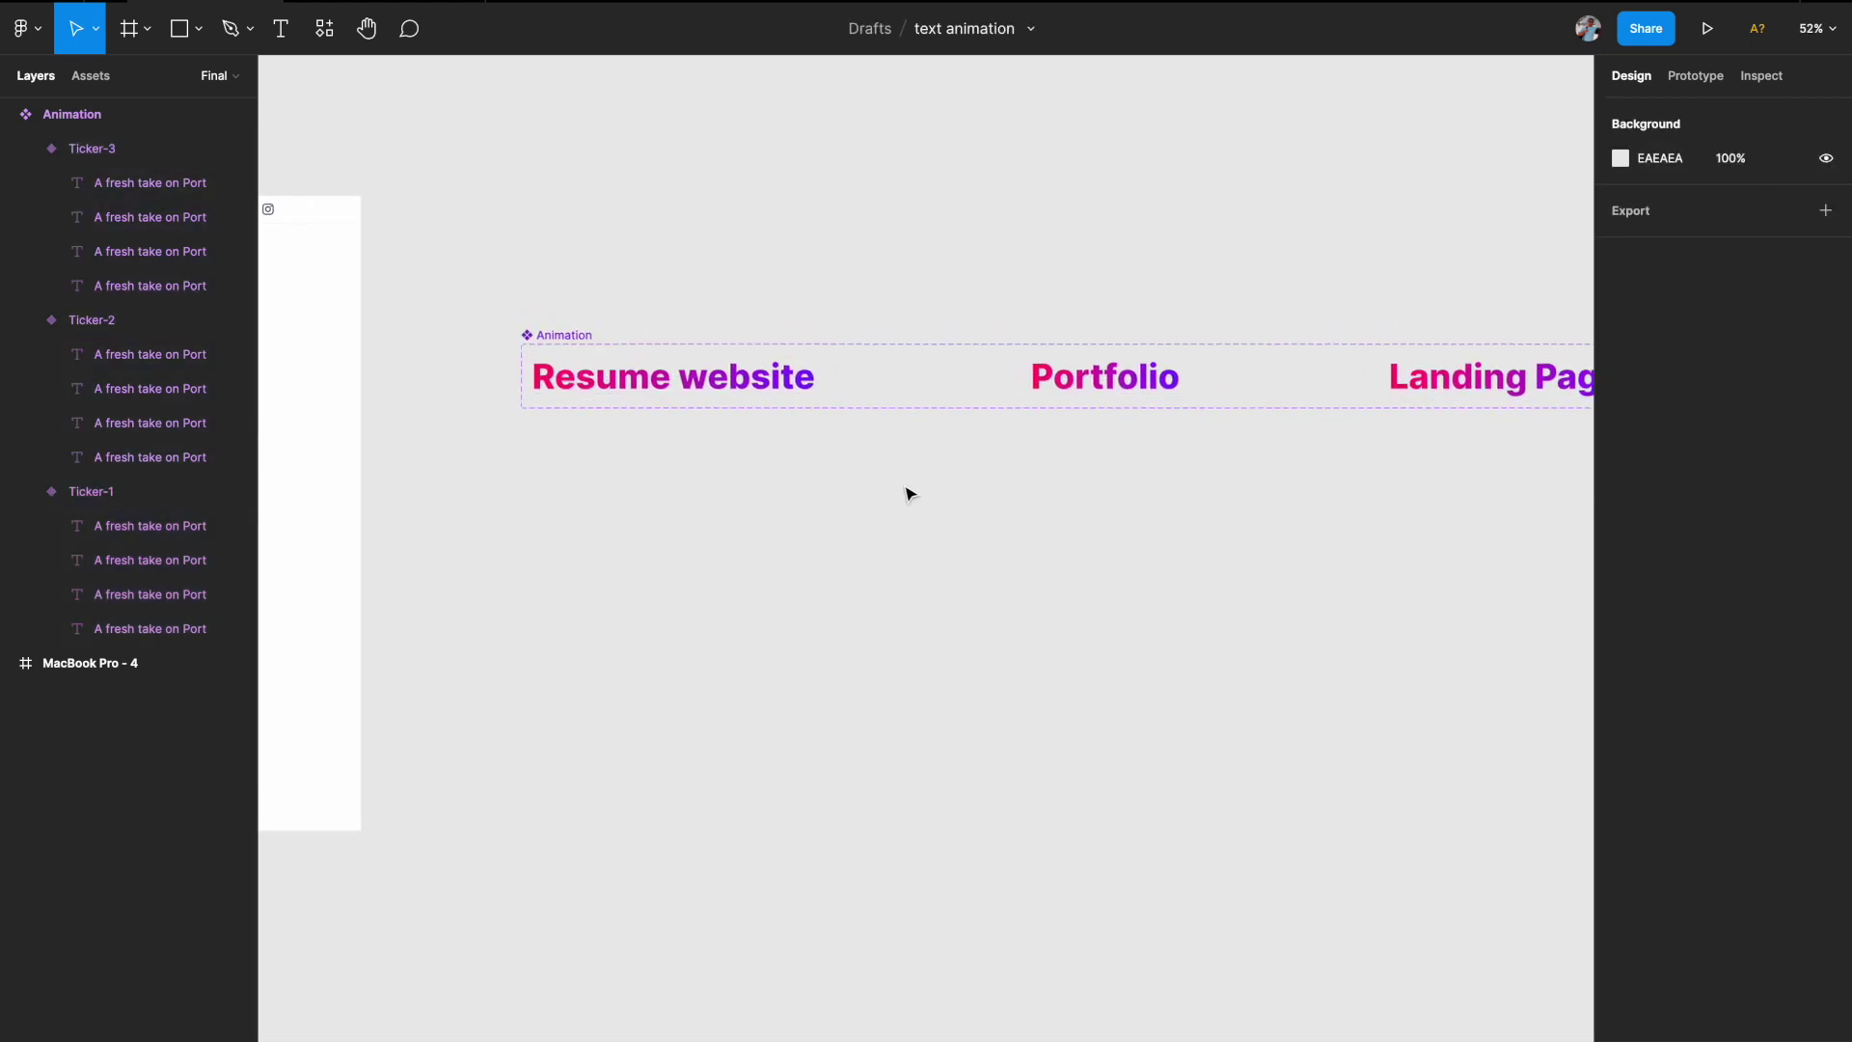
- Connect the Ticker-1 variant (Resume website) to the Ticker-2 variant (Portfolio) with a prototype interaction
click(1697, 86)
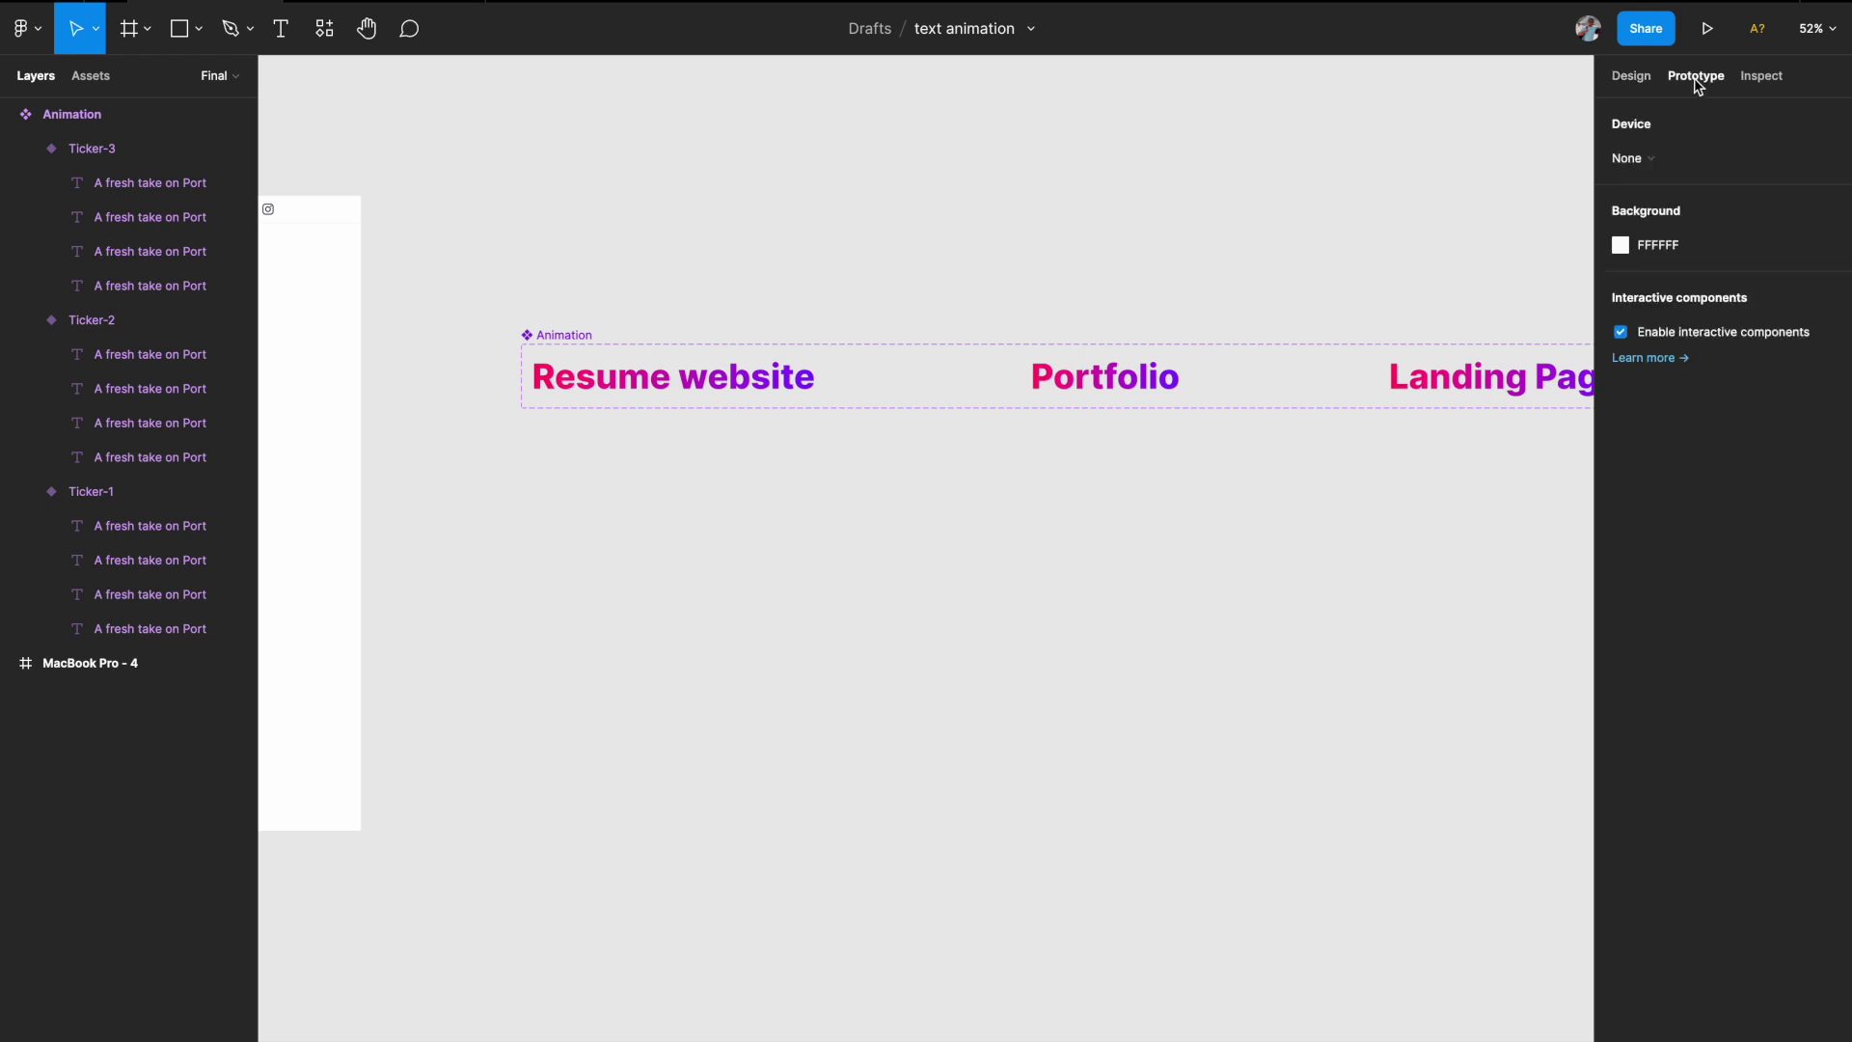
click(781, 376)
scroll(780, 382, up, 5)
drag(714, 443, 1141, 443)
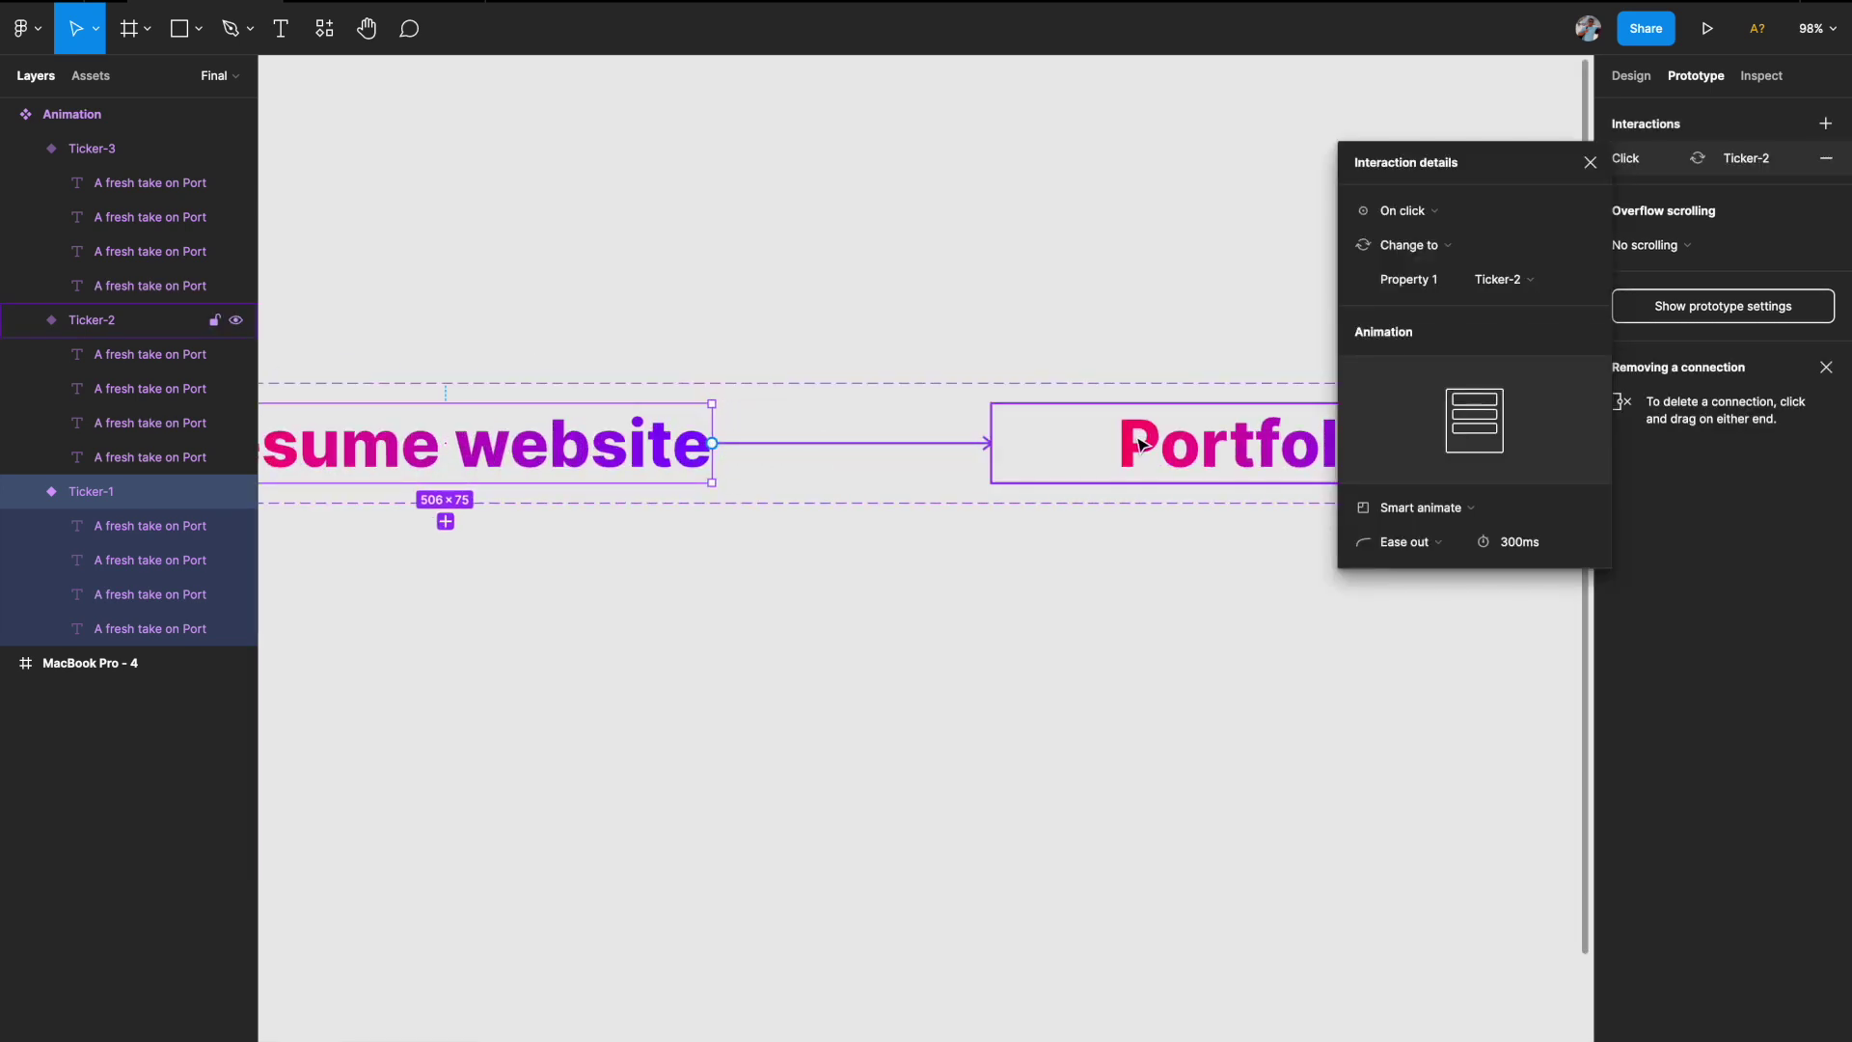
scroll(1141, 444, down, 5)
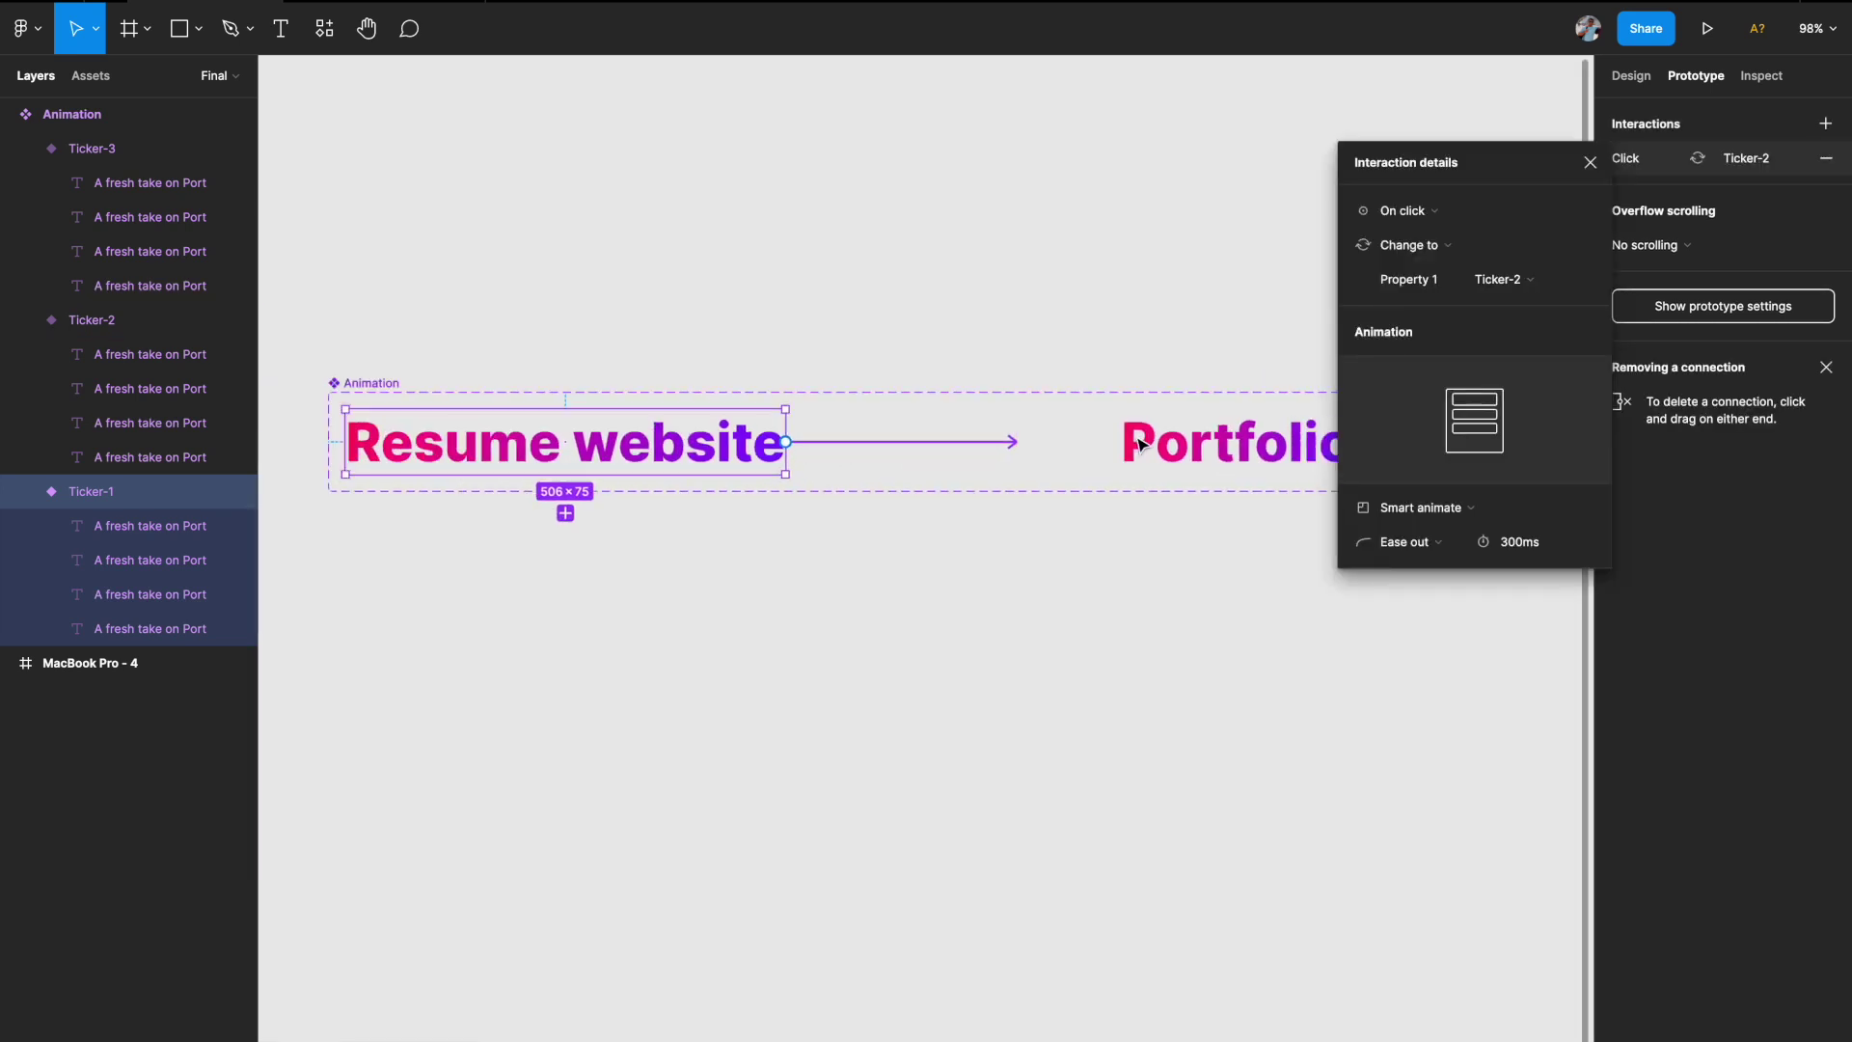
- Change the trigger of the Ticker-1 to Ticker-2 interaction to After delay
click(1410, 212)
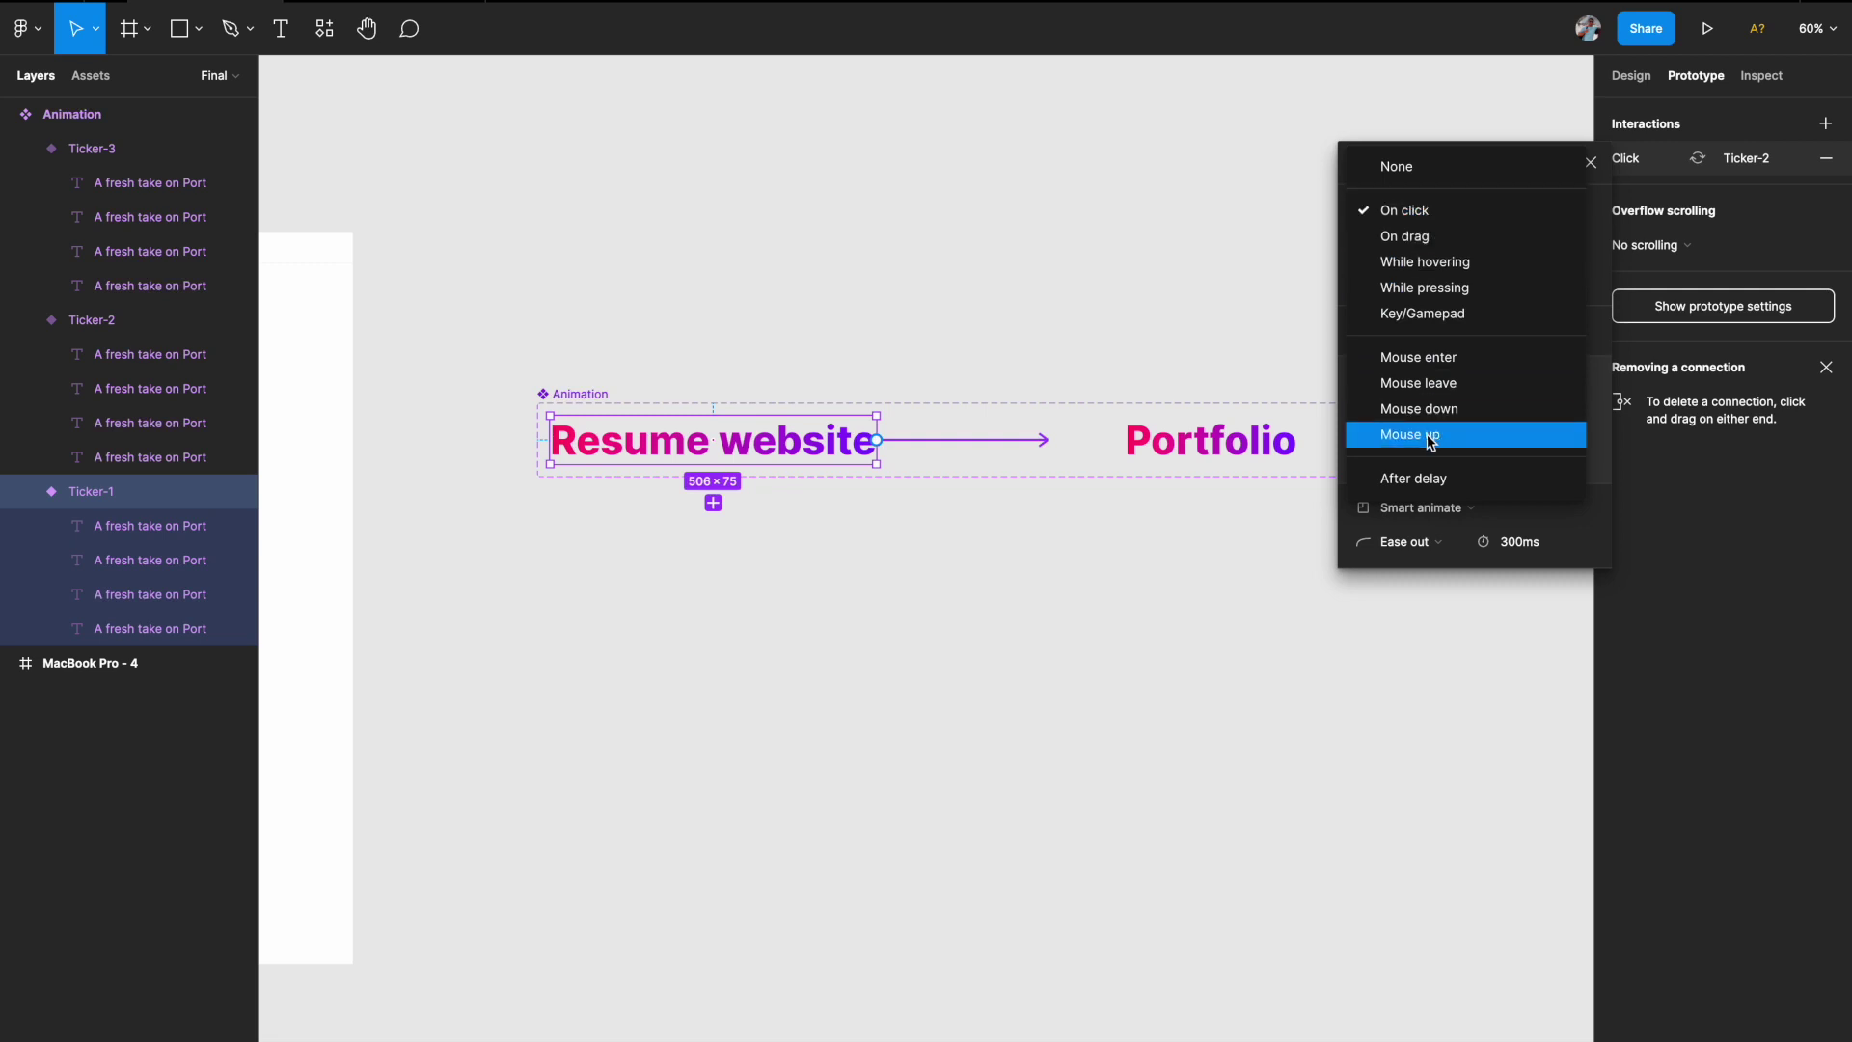
click(1415, 476)
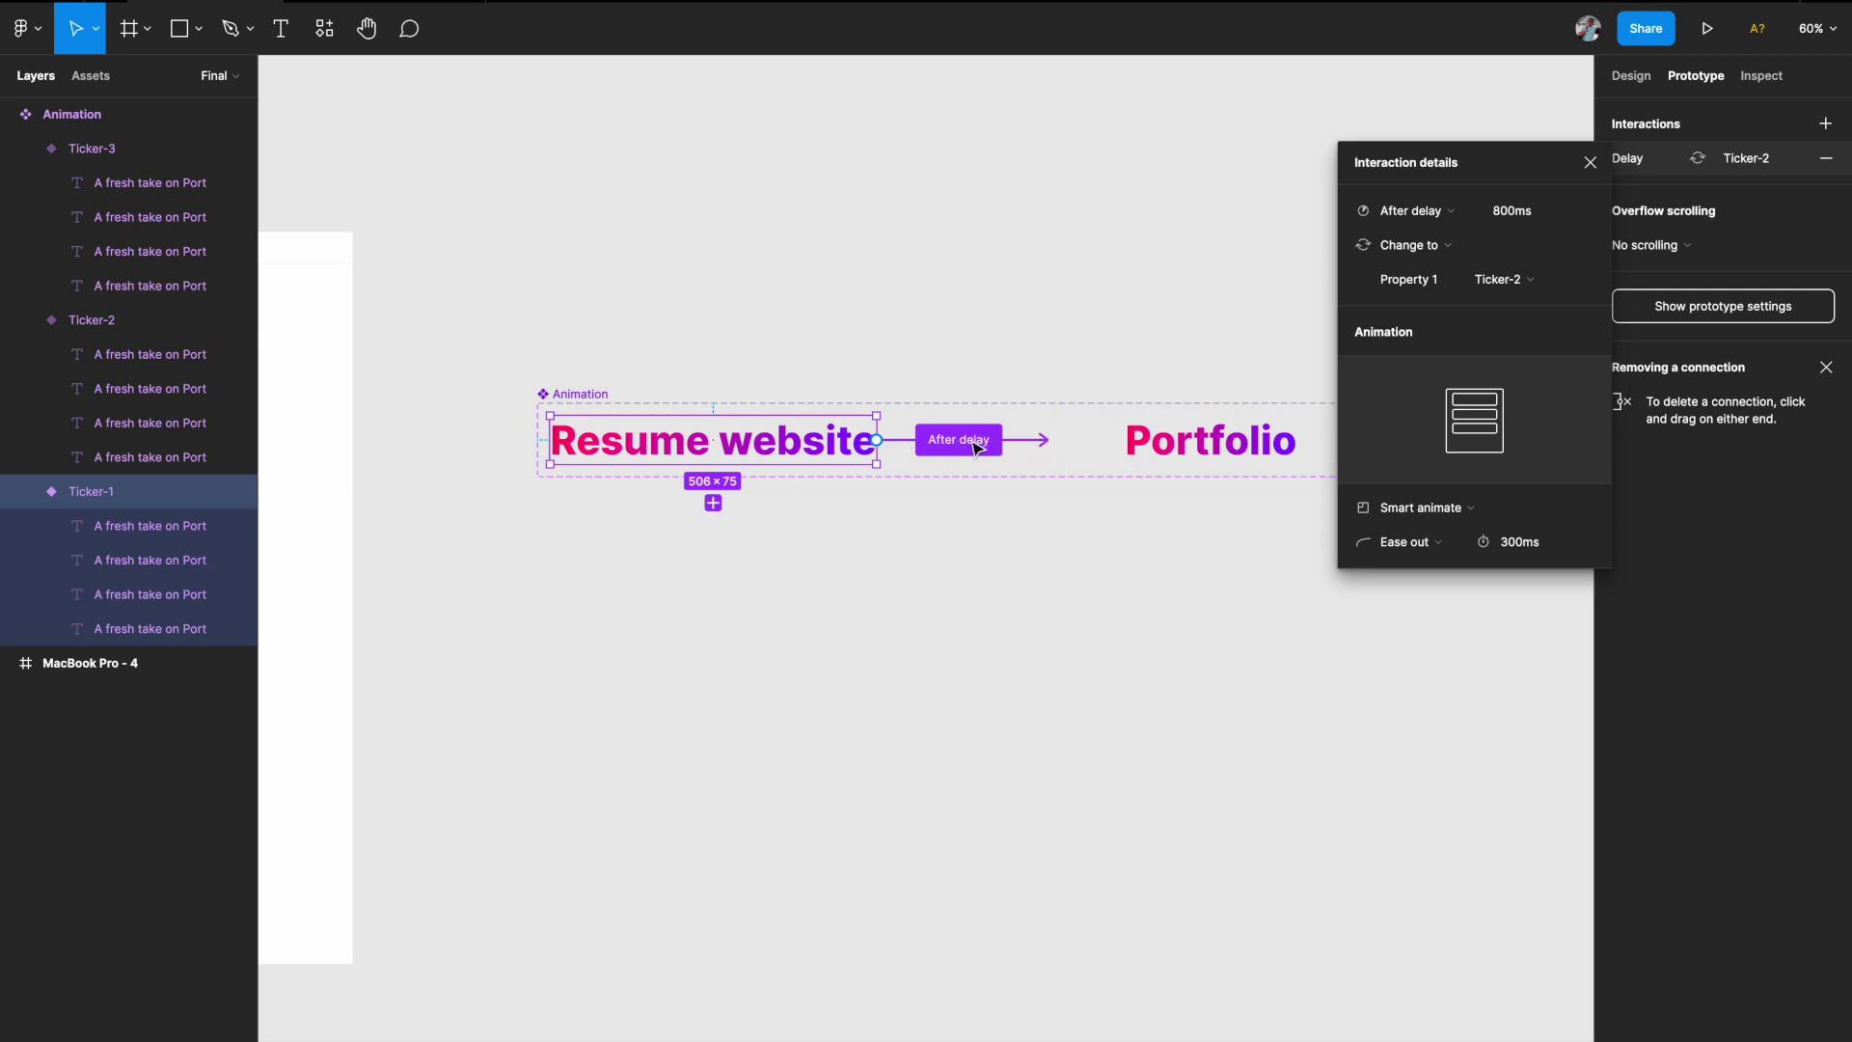
scroll(977, 446, right, 3)
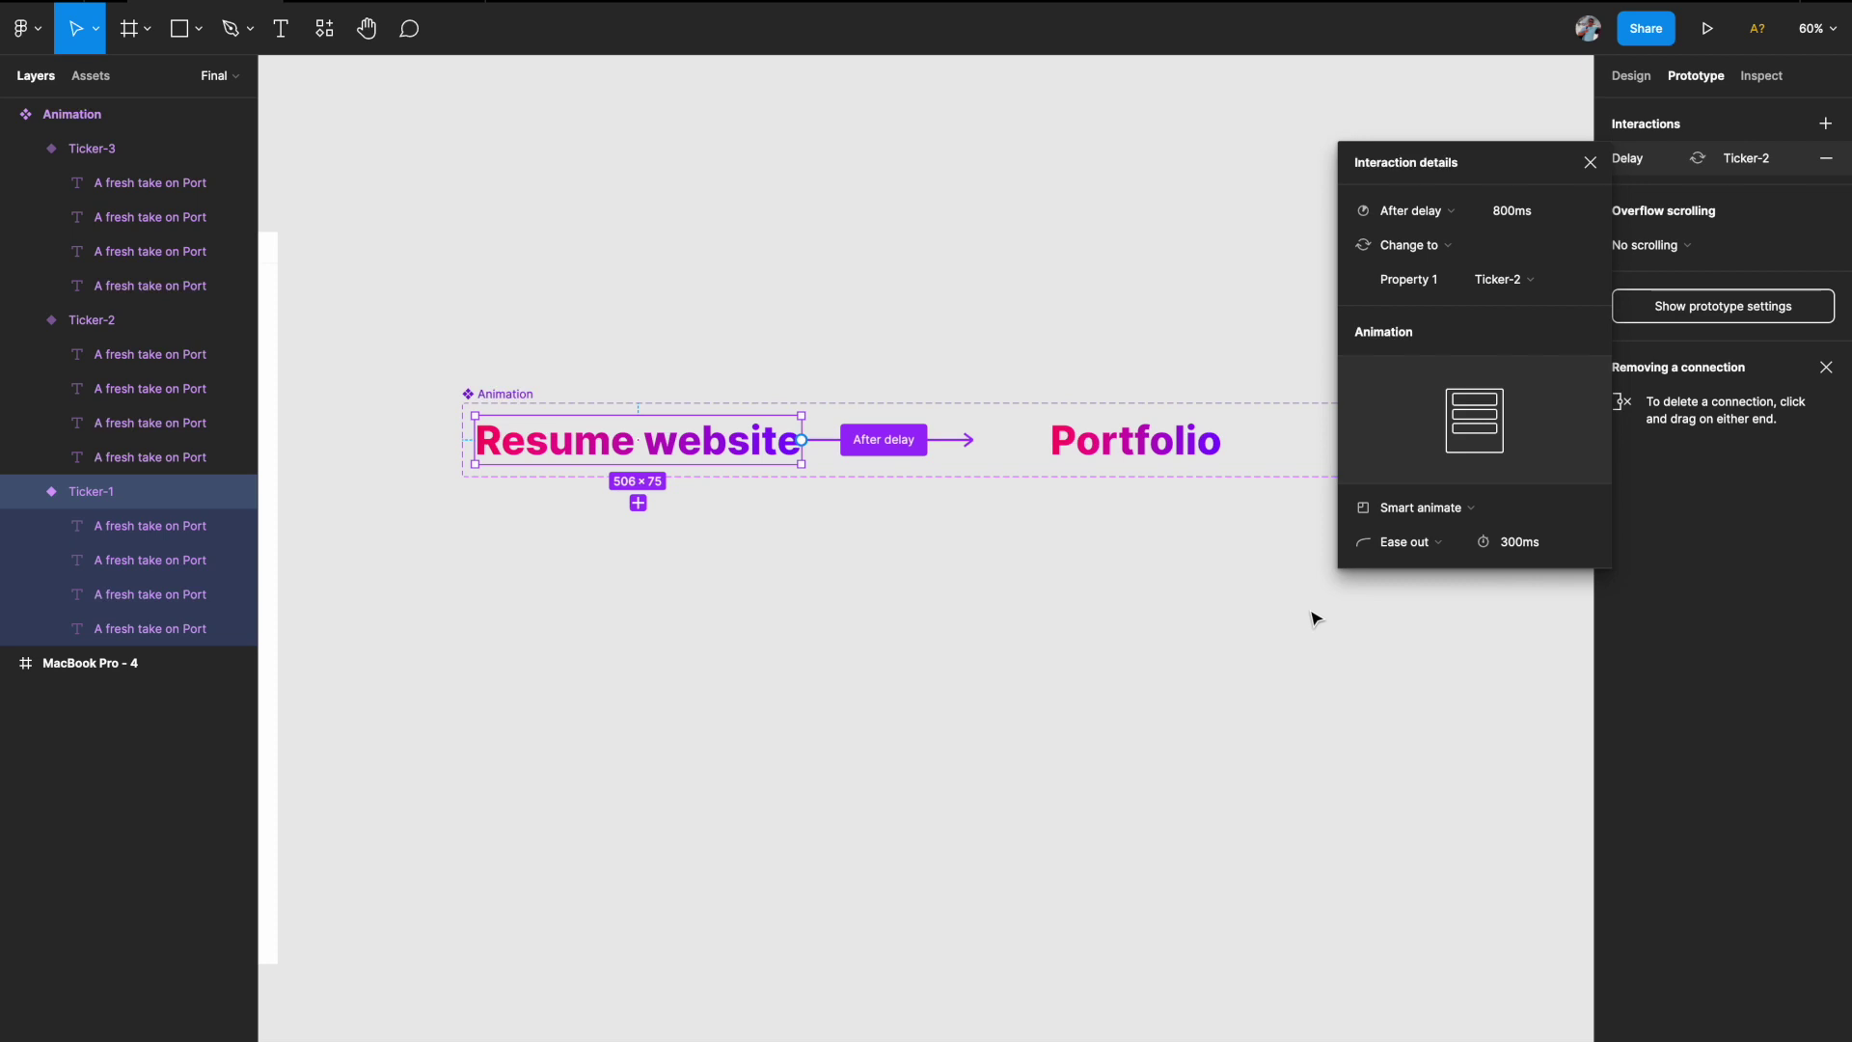
- Connect the Ticker-2 variant (Portfolio) to the Ticker-3 variant (Landing Page) with an interaction triggered After delay
scroll(1313, 618, right, 2)
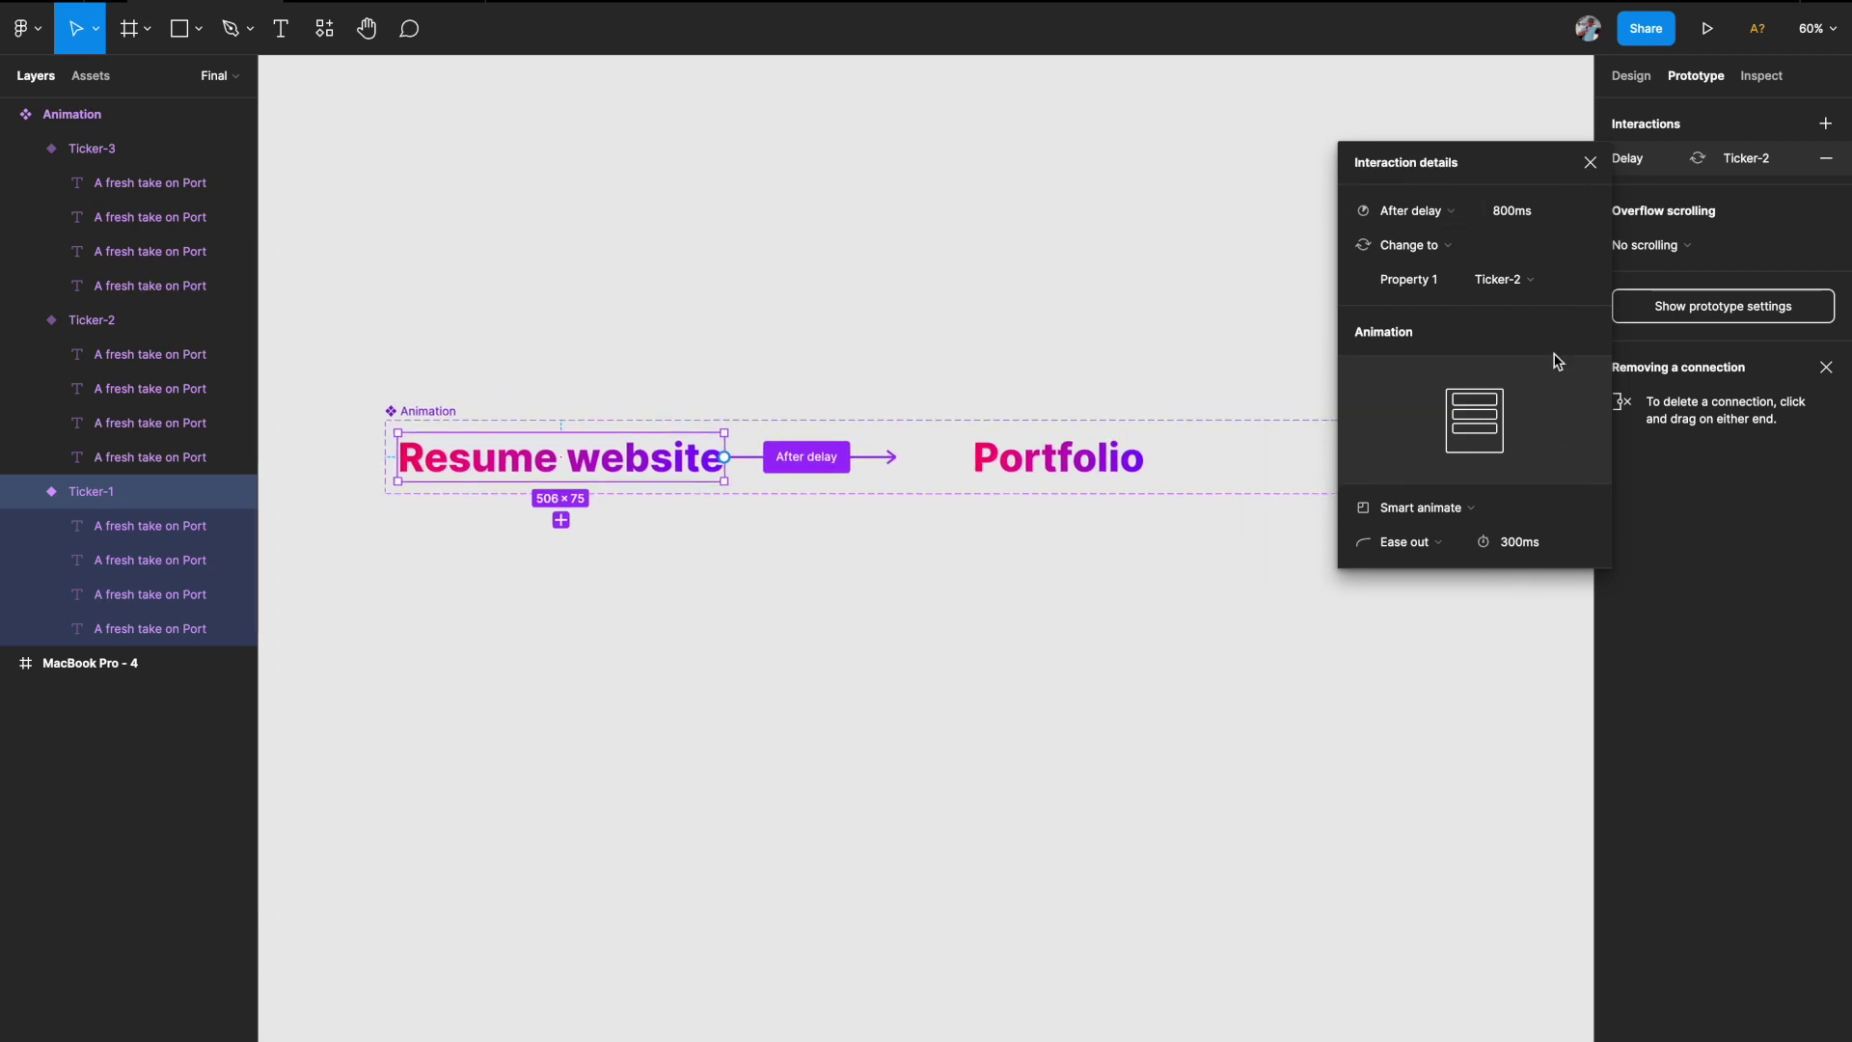
scroll(1264, 318, right, 2)
scroll(1264, 318, down, 1)
click(982, 413)
scroll(982, 413, right, 2)
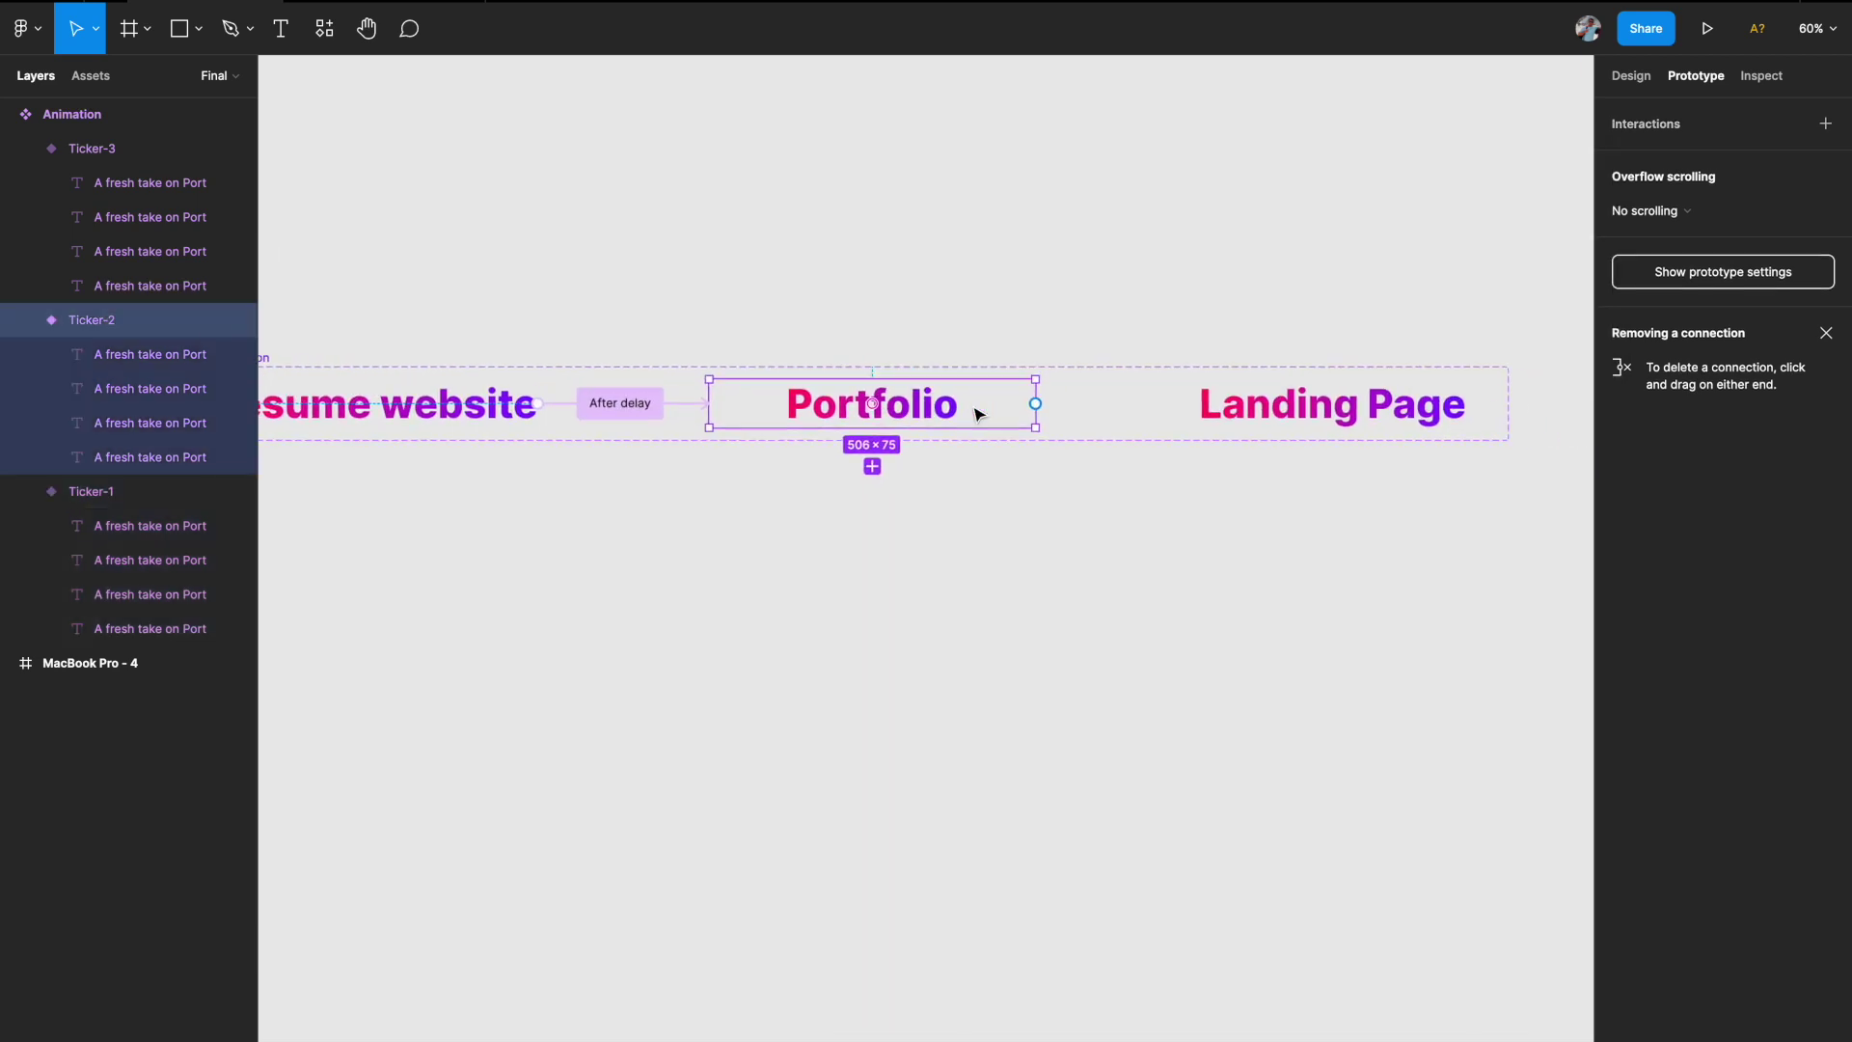
drag(1035, 403, 1201, 415)
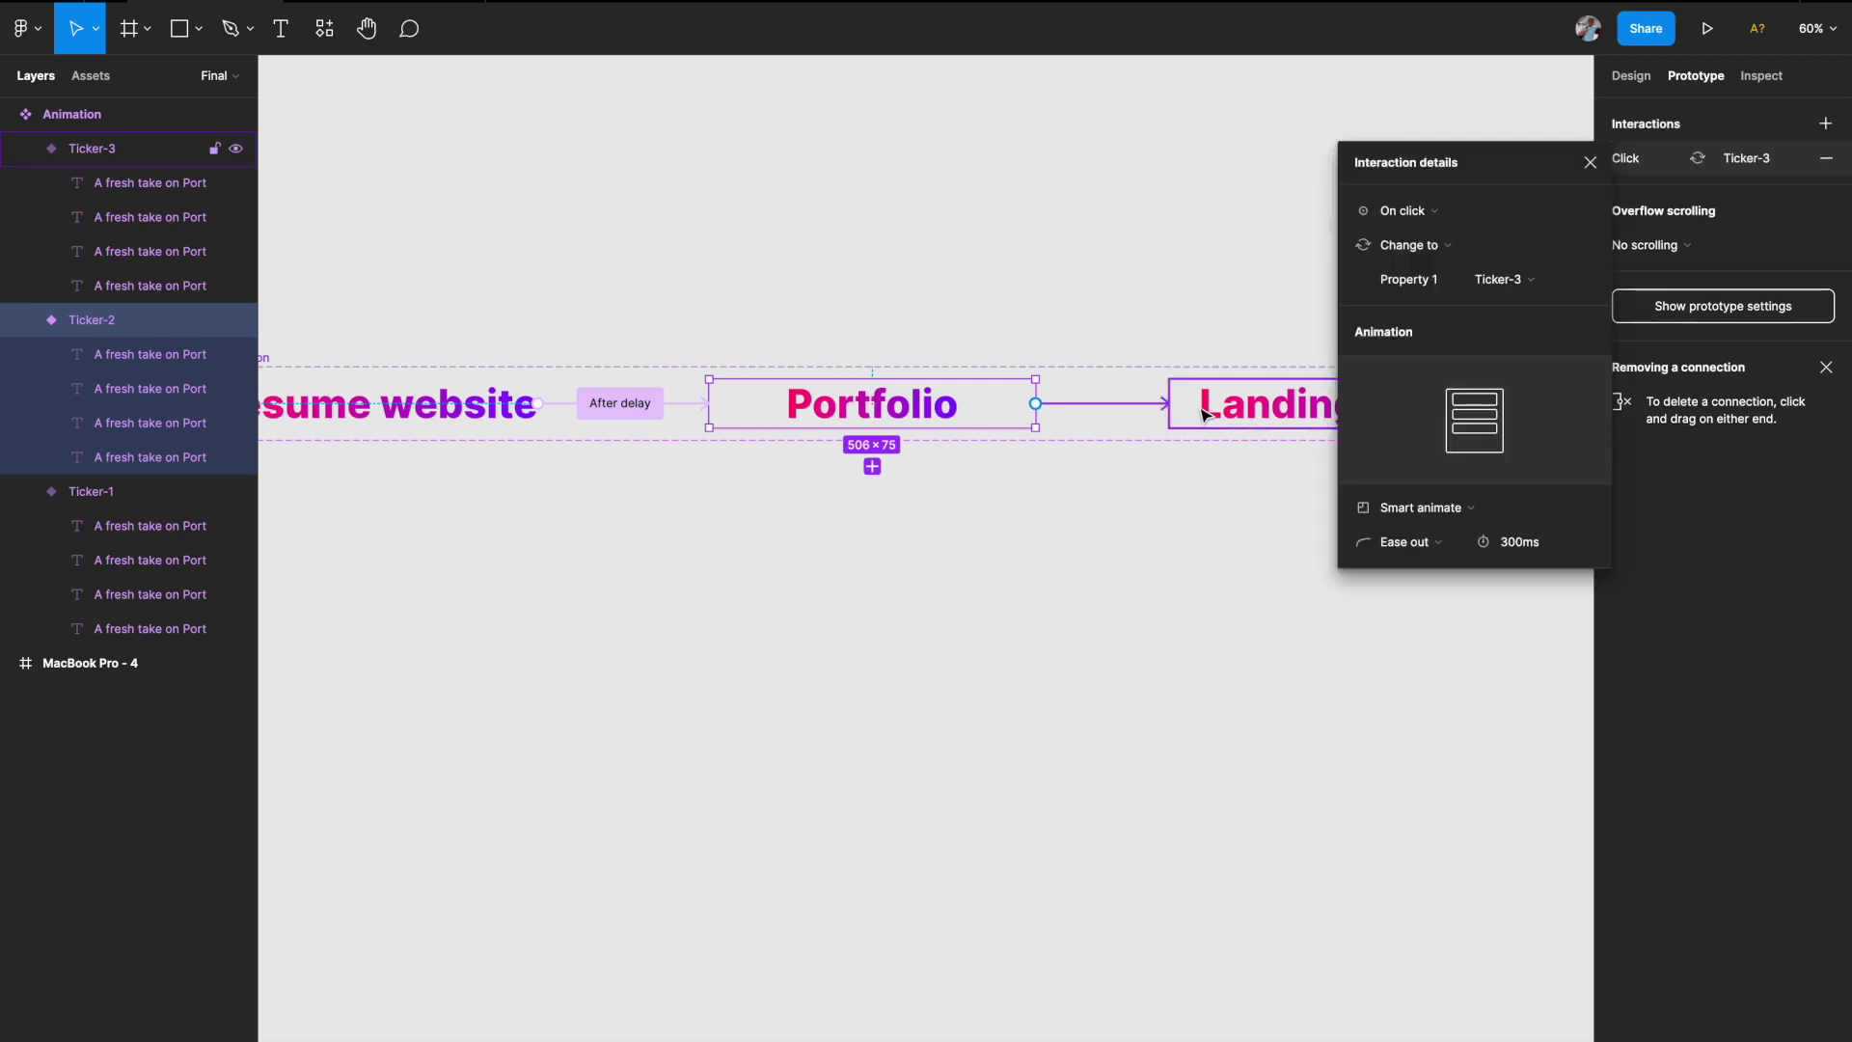
click(1444, 212)
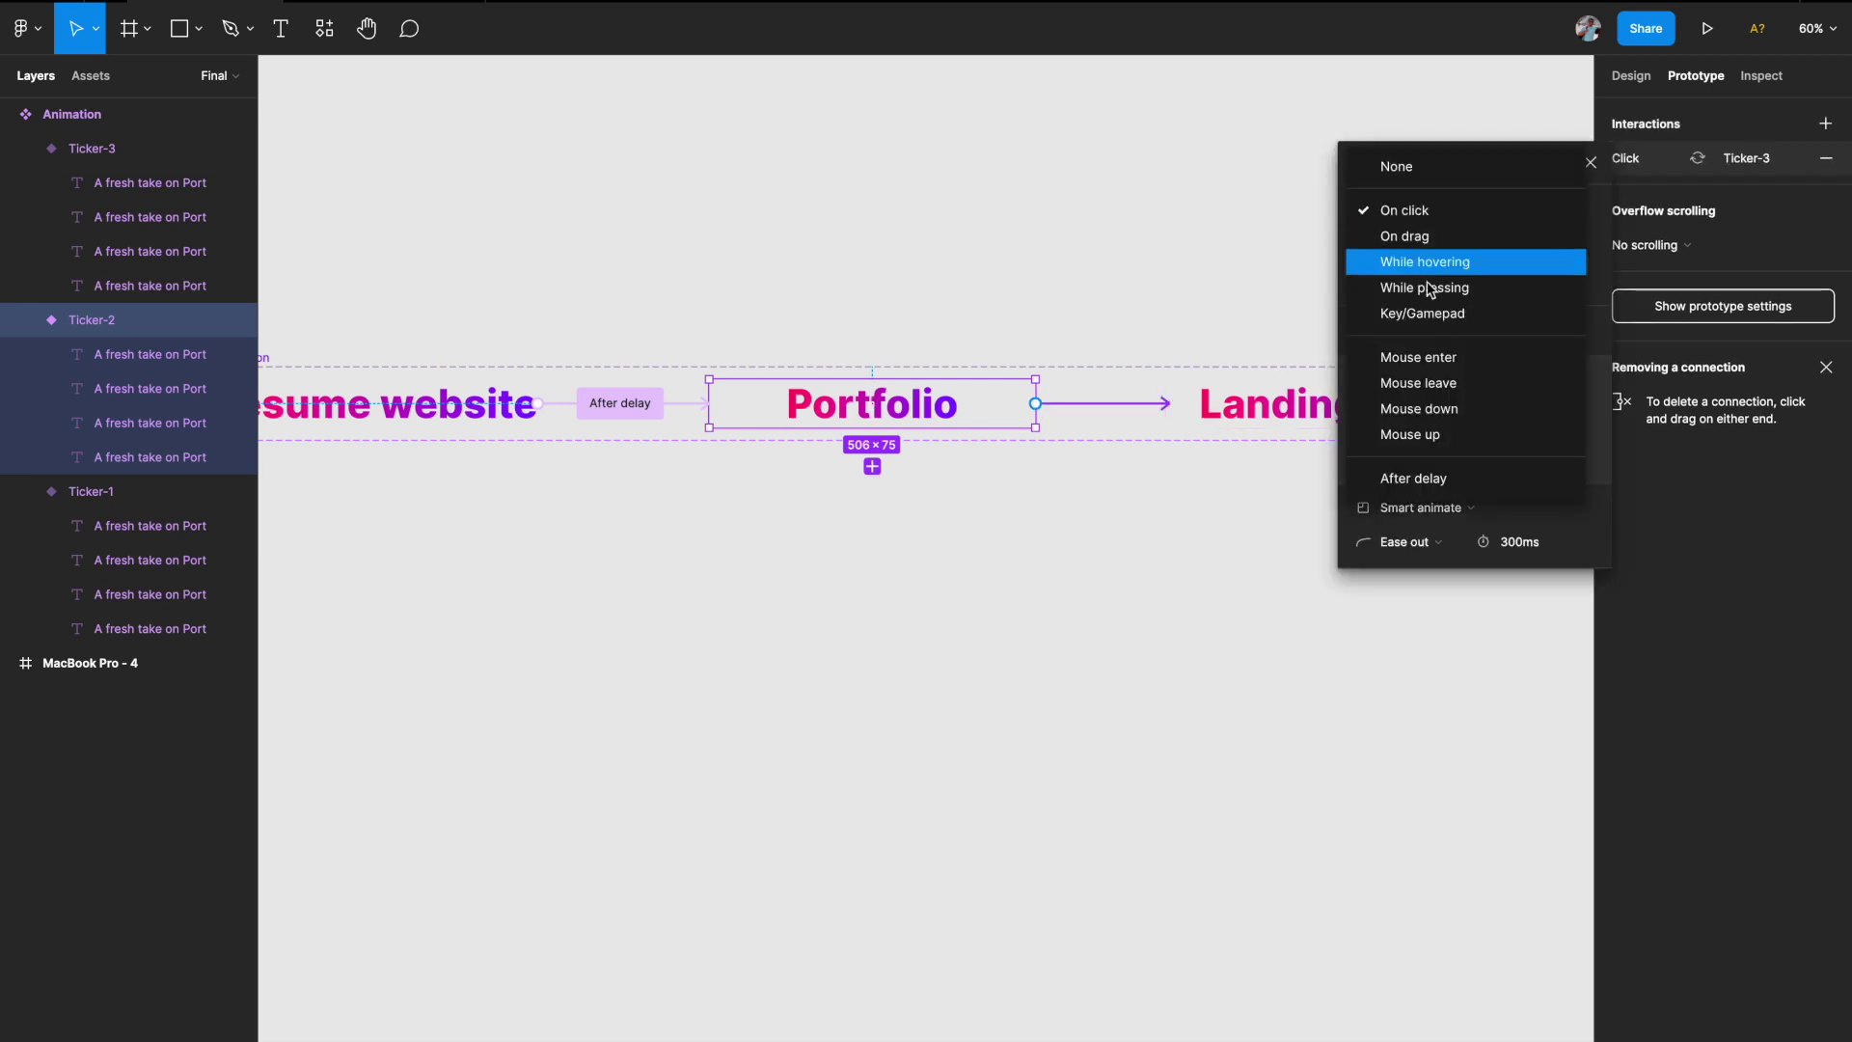
click(1416, 480)
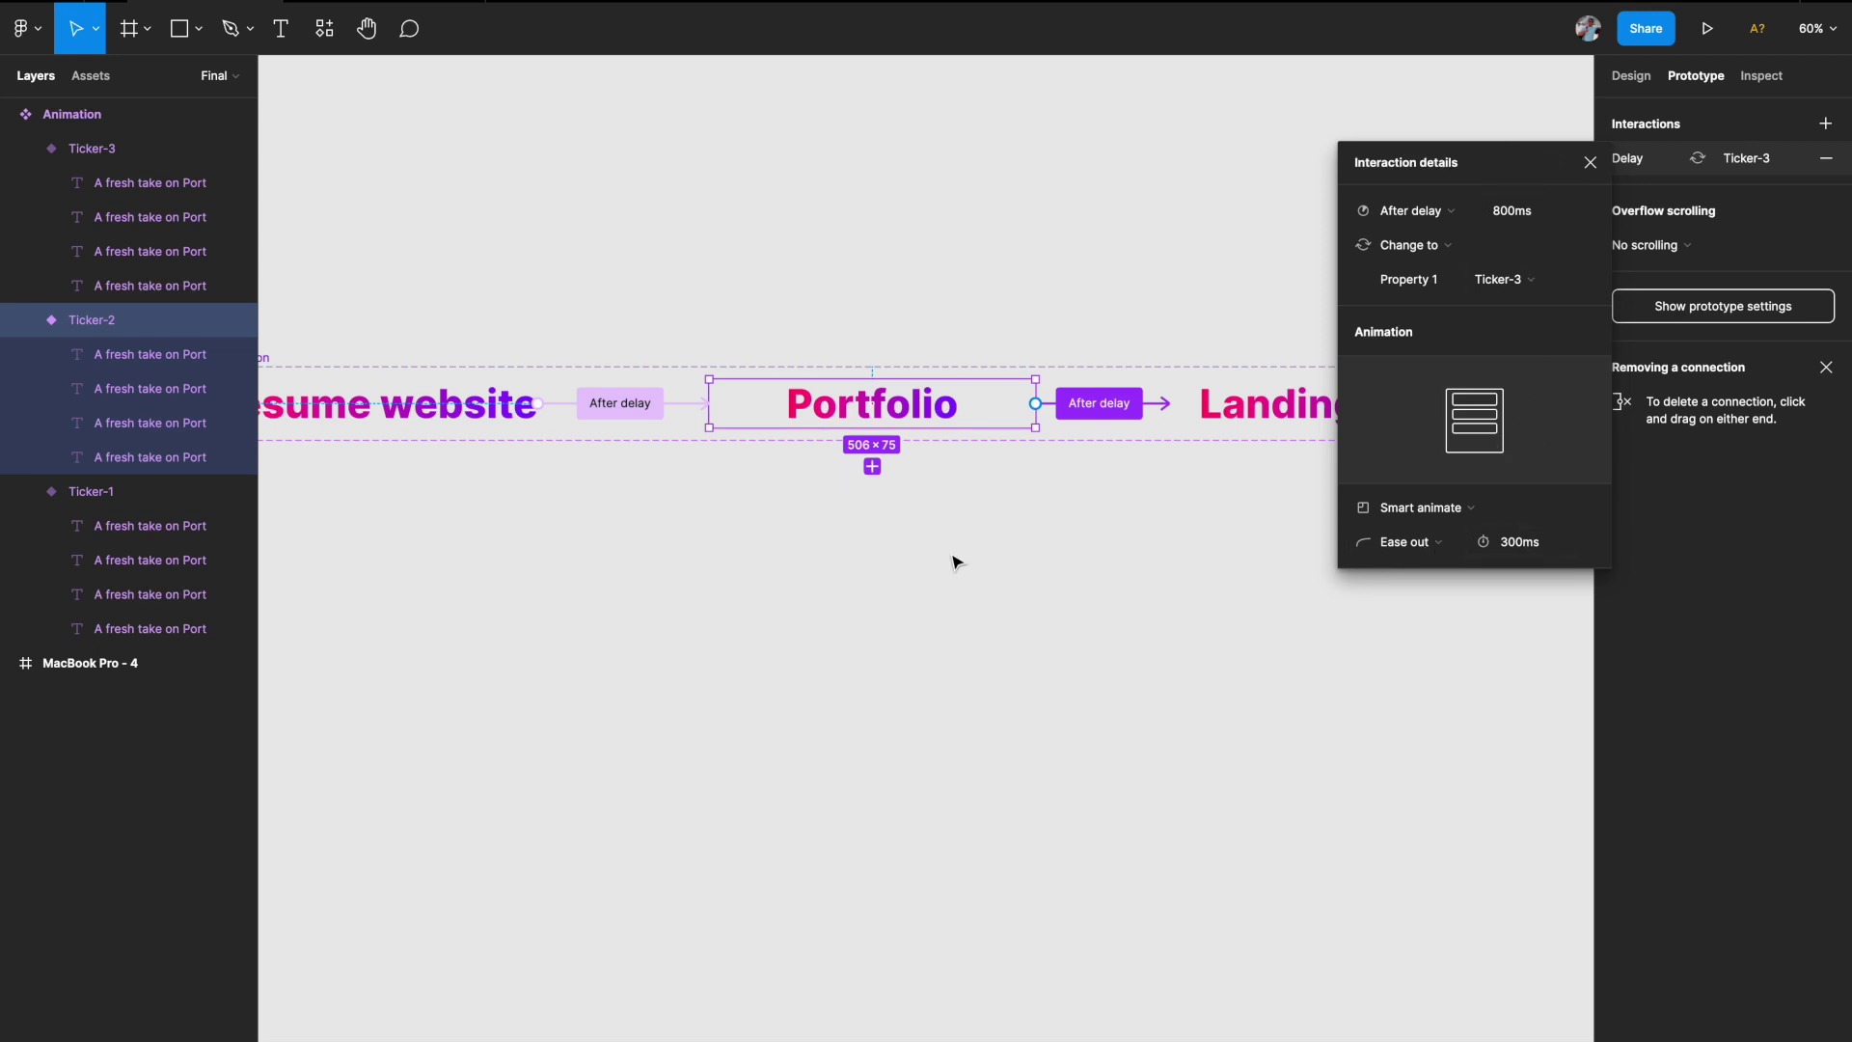
click(1589, 164)
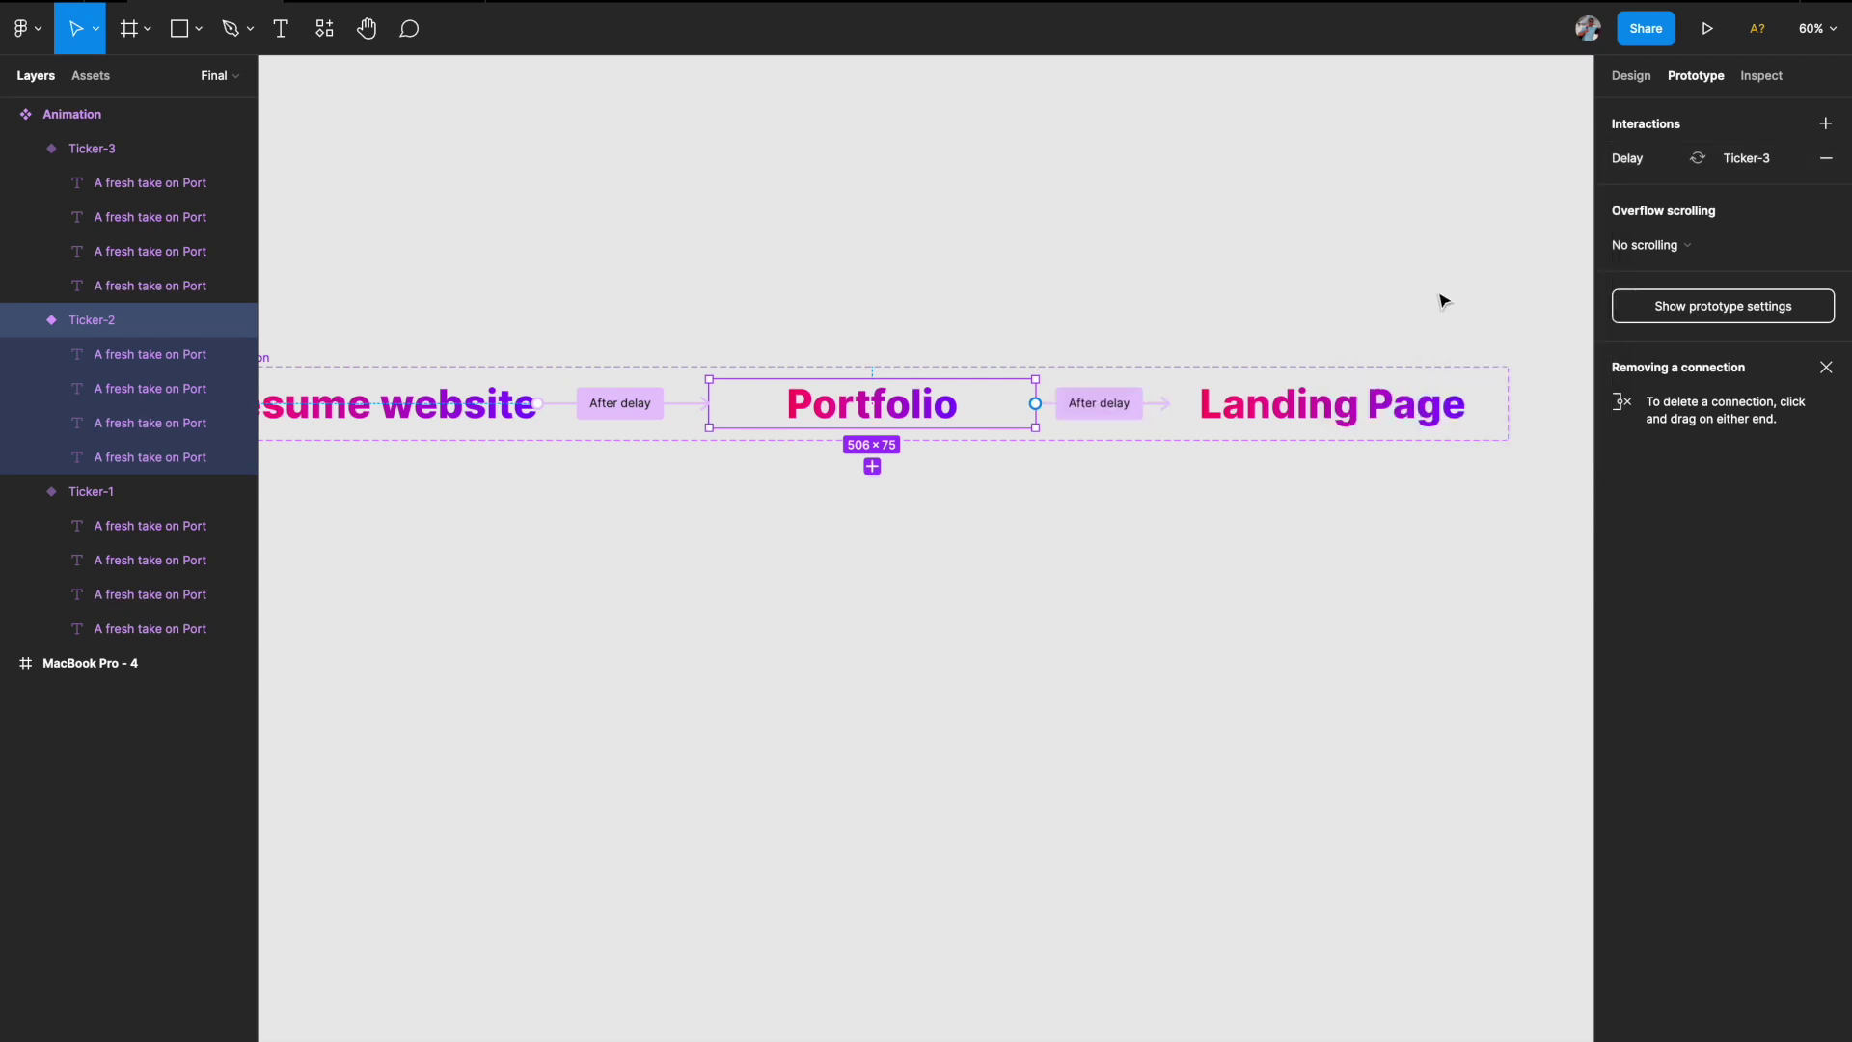
- Connect the Ticker-3 variant (Landing Page) back to the Ticker-1 variant (Resume website) with an After delay trigger
click(1355, 415)
scroll(1501, 405, down, 2)
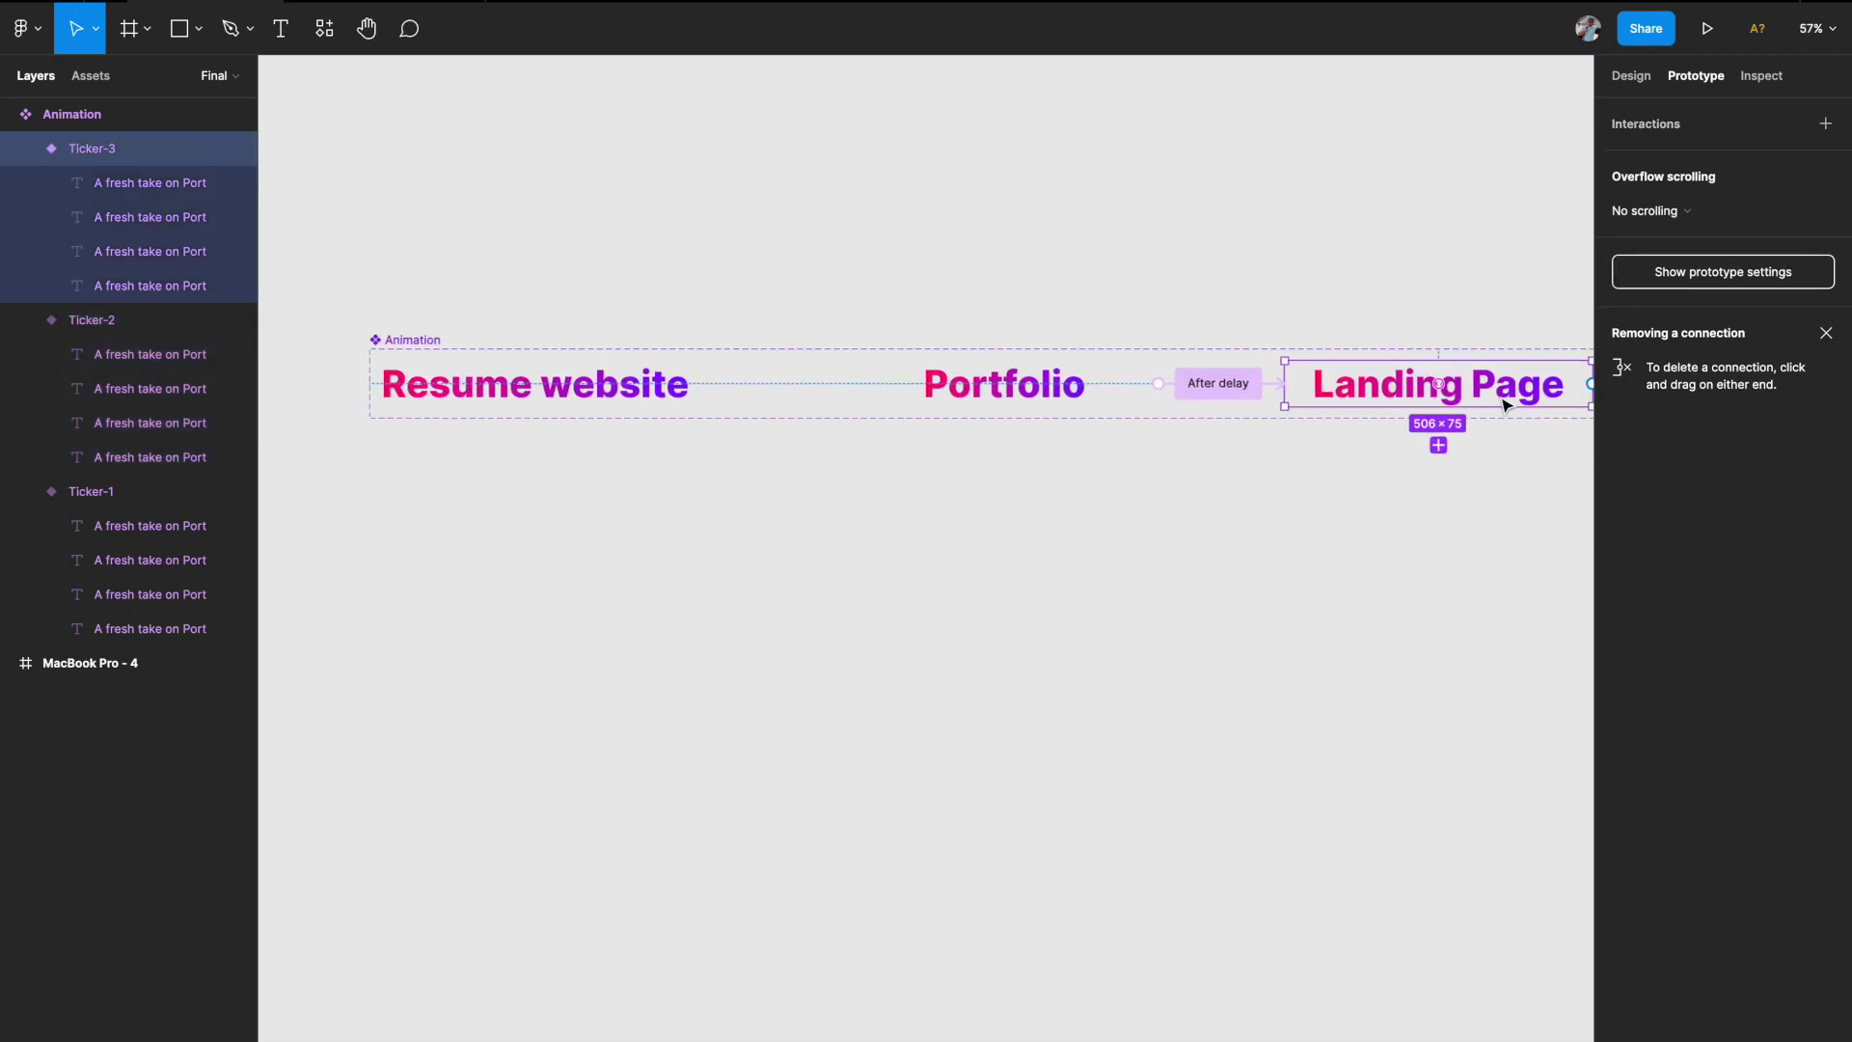
drag(1477, 420, 676, 401)
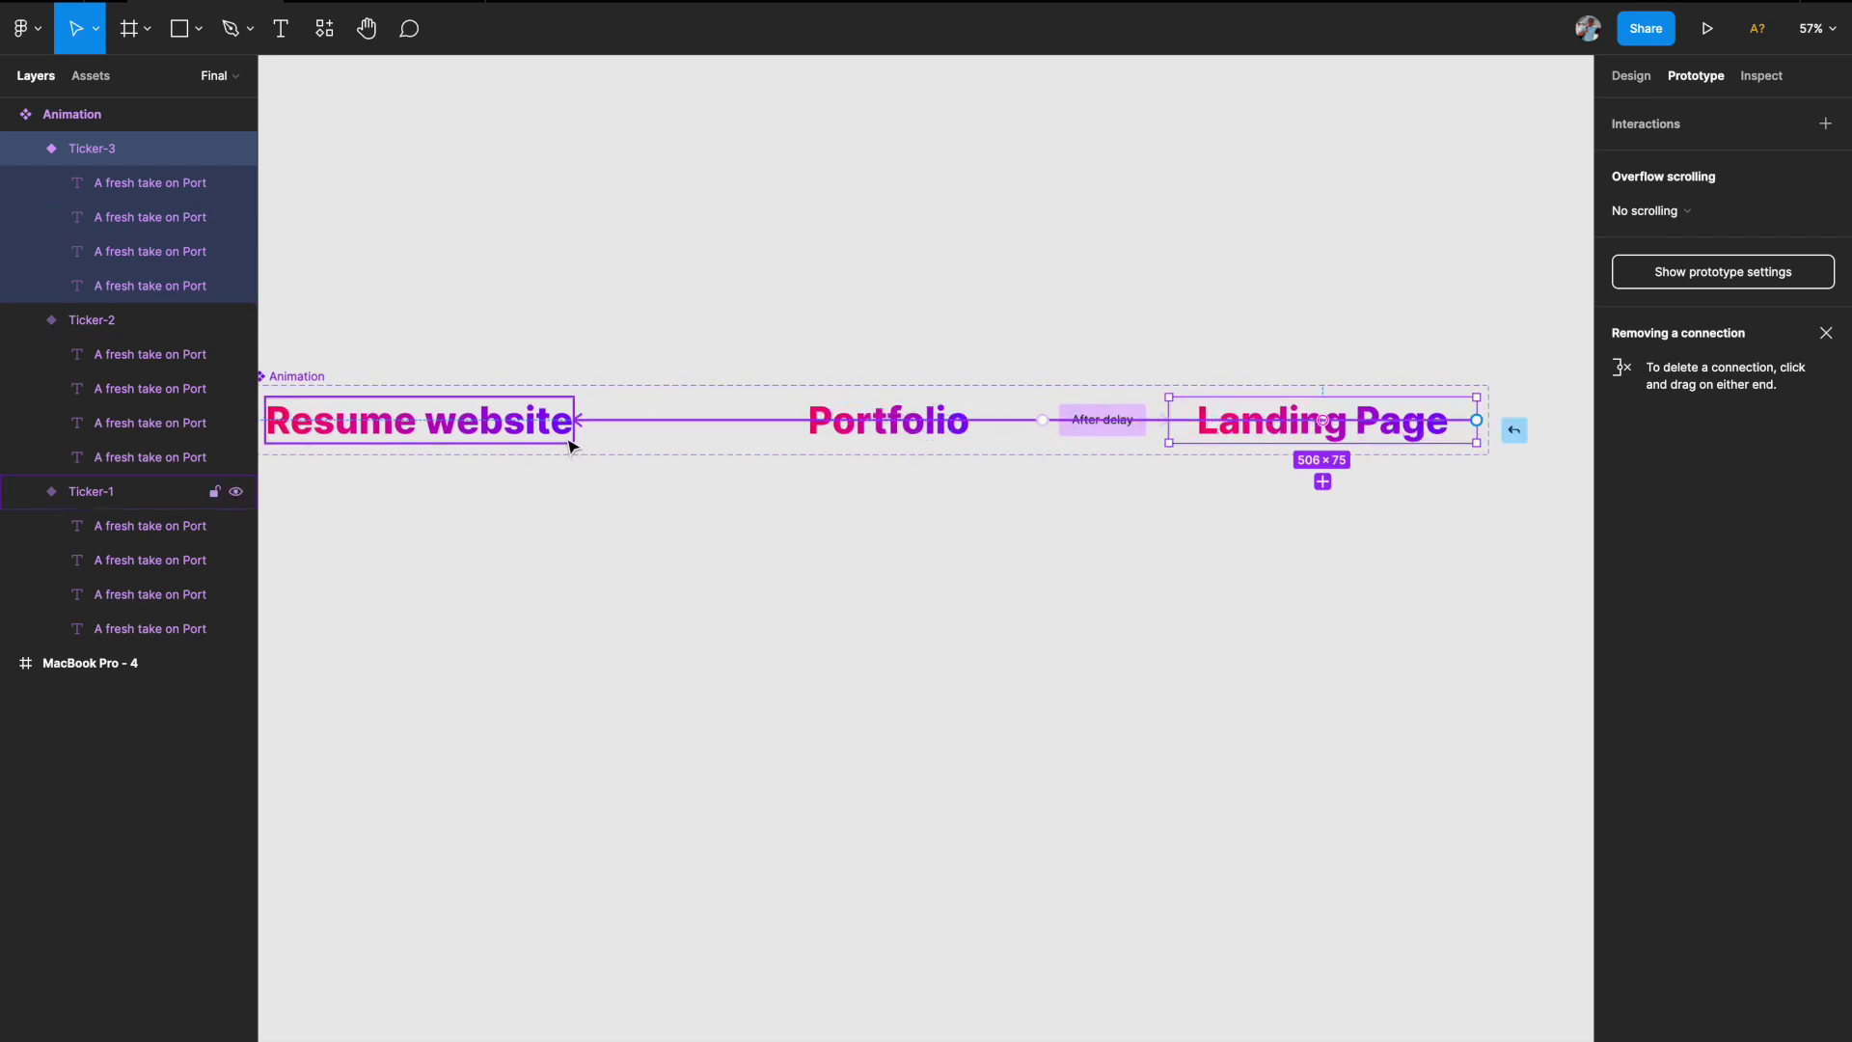
drag(570, 445, 571, 444)
click(1415, 214)
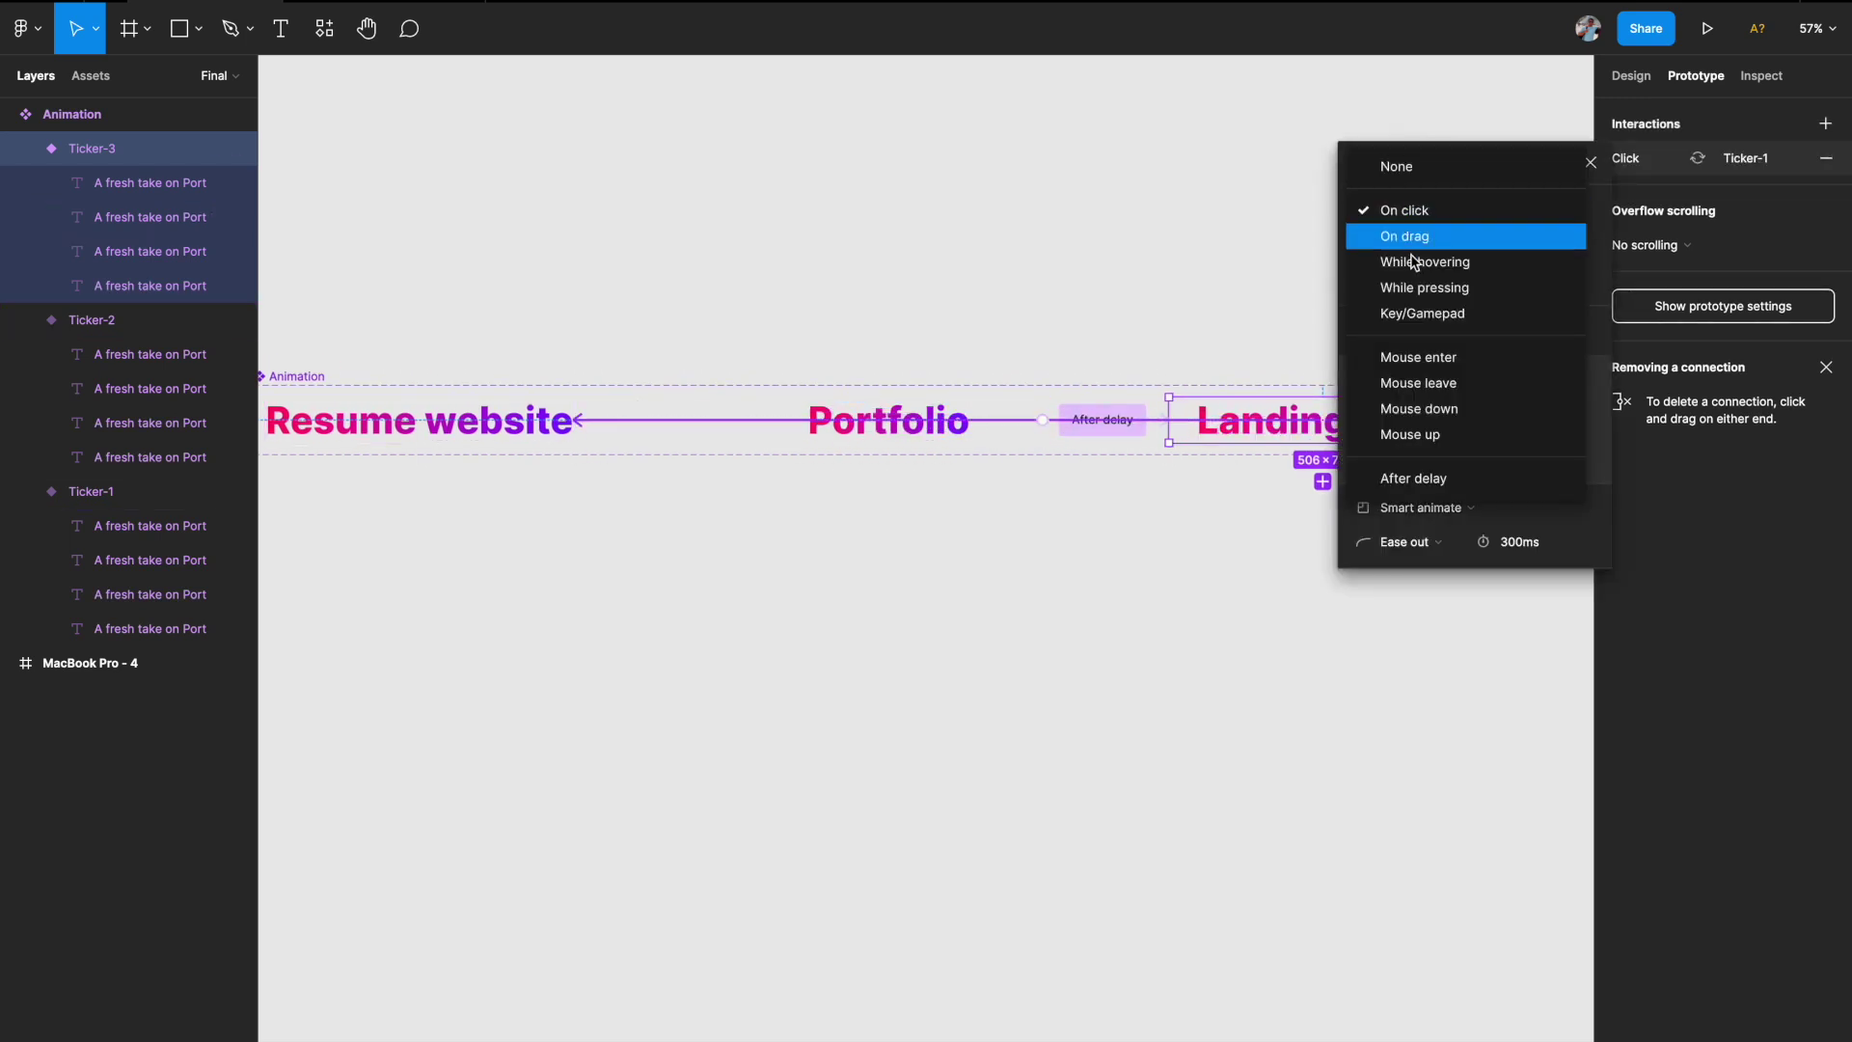
click(1415, 490)
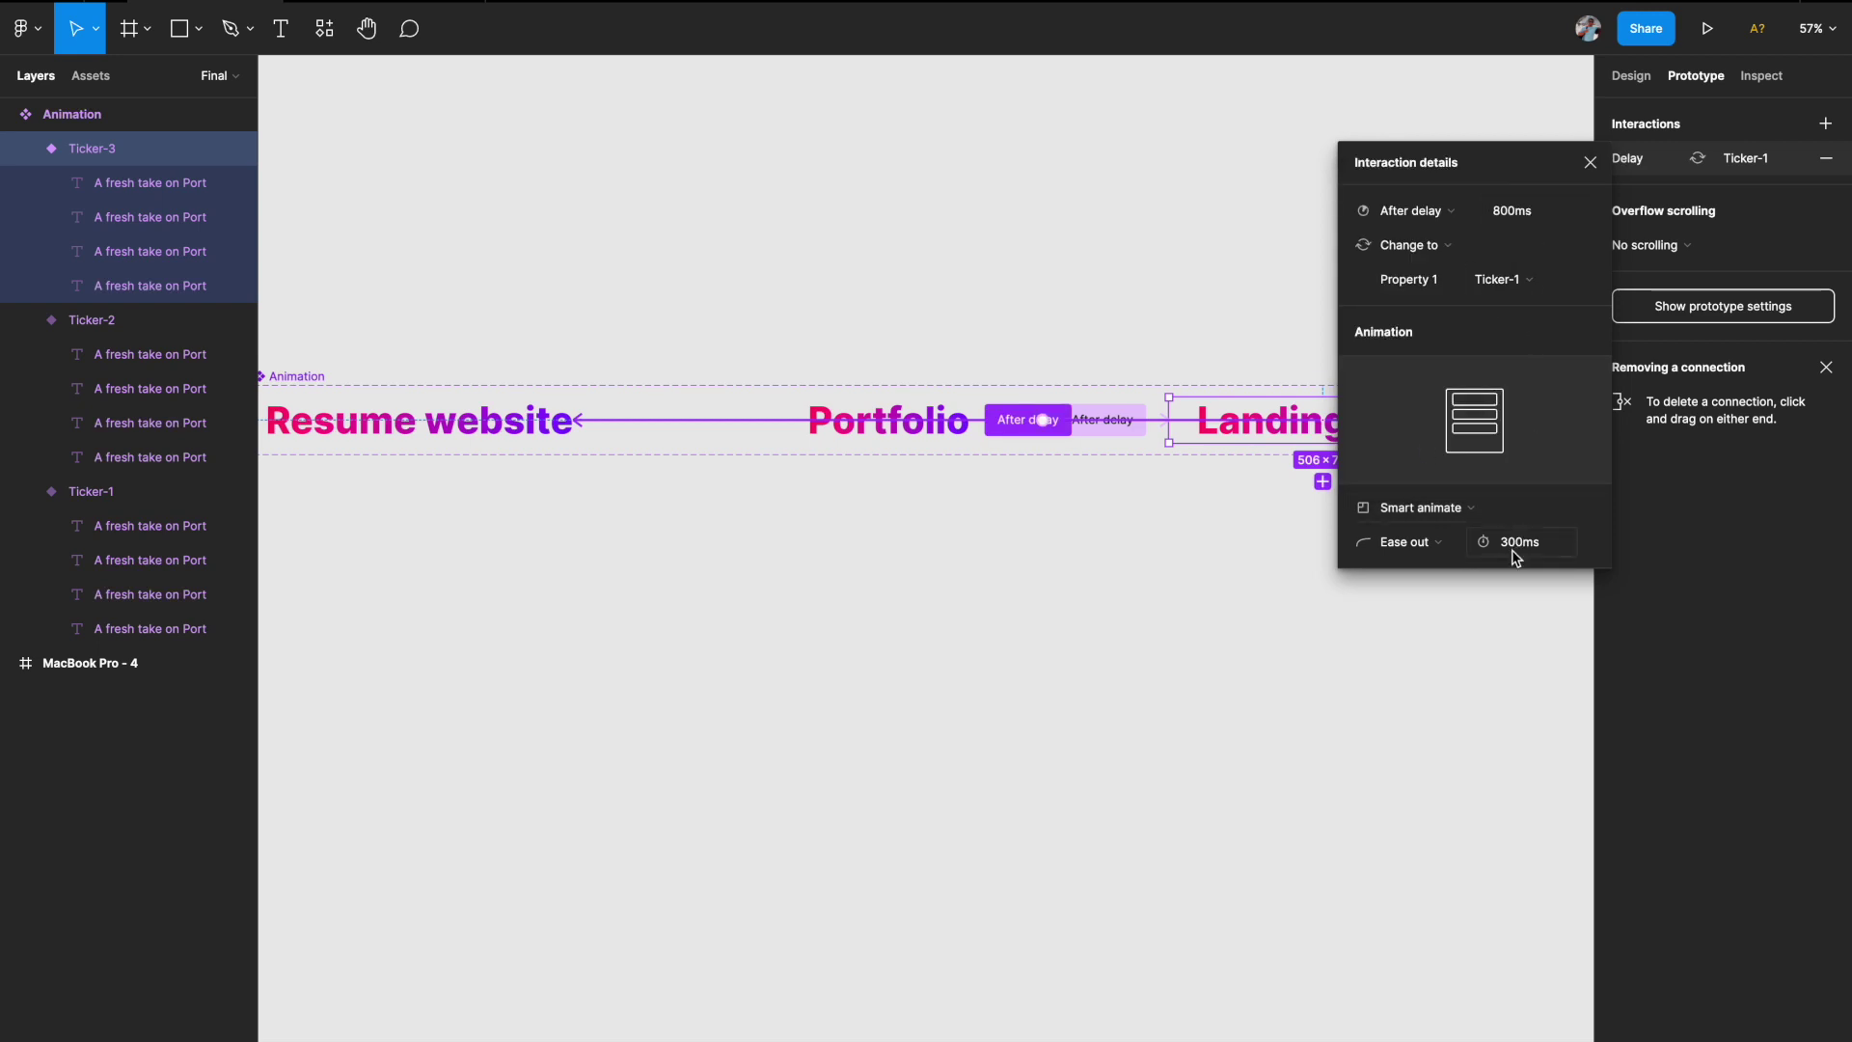
click(1590, 164)
- Place an instance of the Animation component beneath the Build an impressive heading on the MacBook Pro - 4 frame
scroll(1351, 280, down, 2)
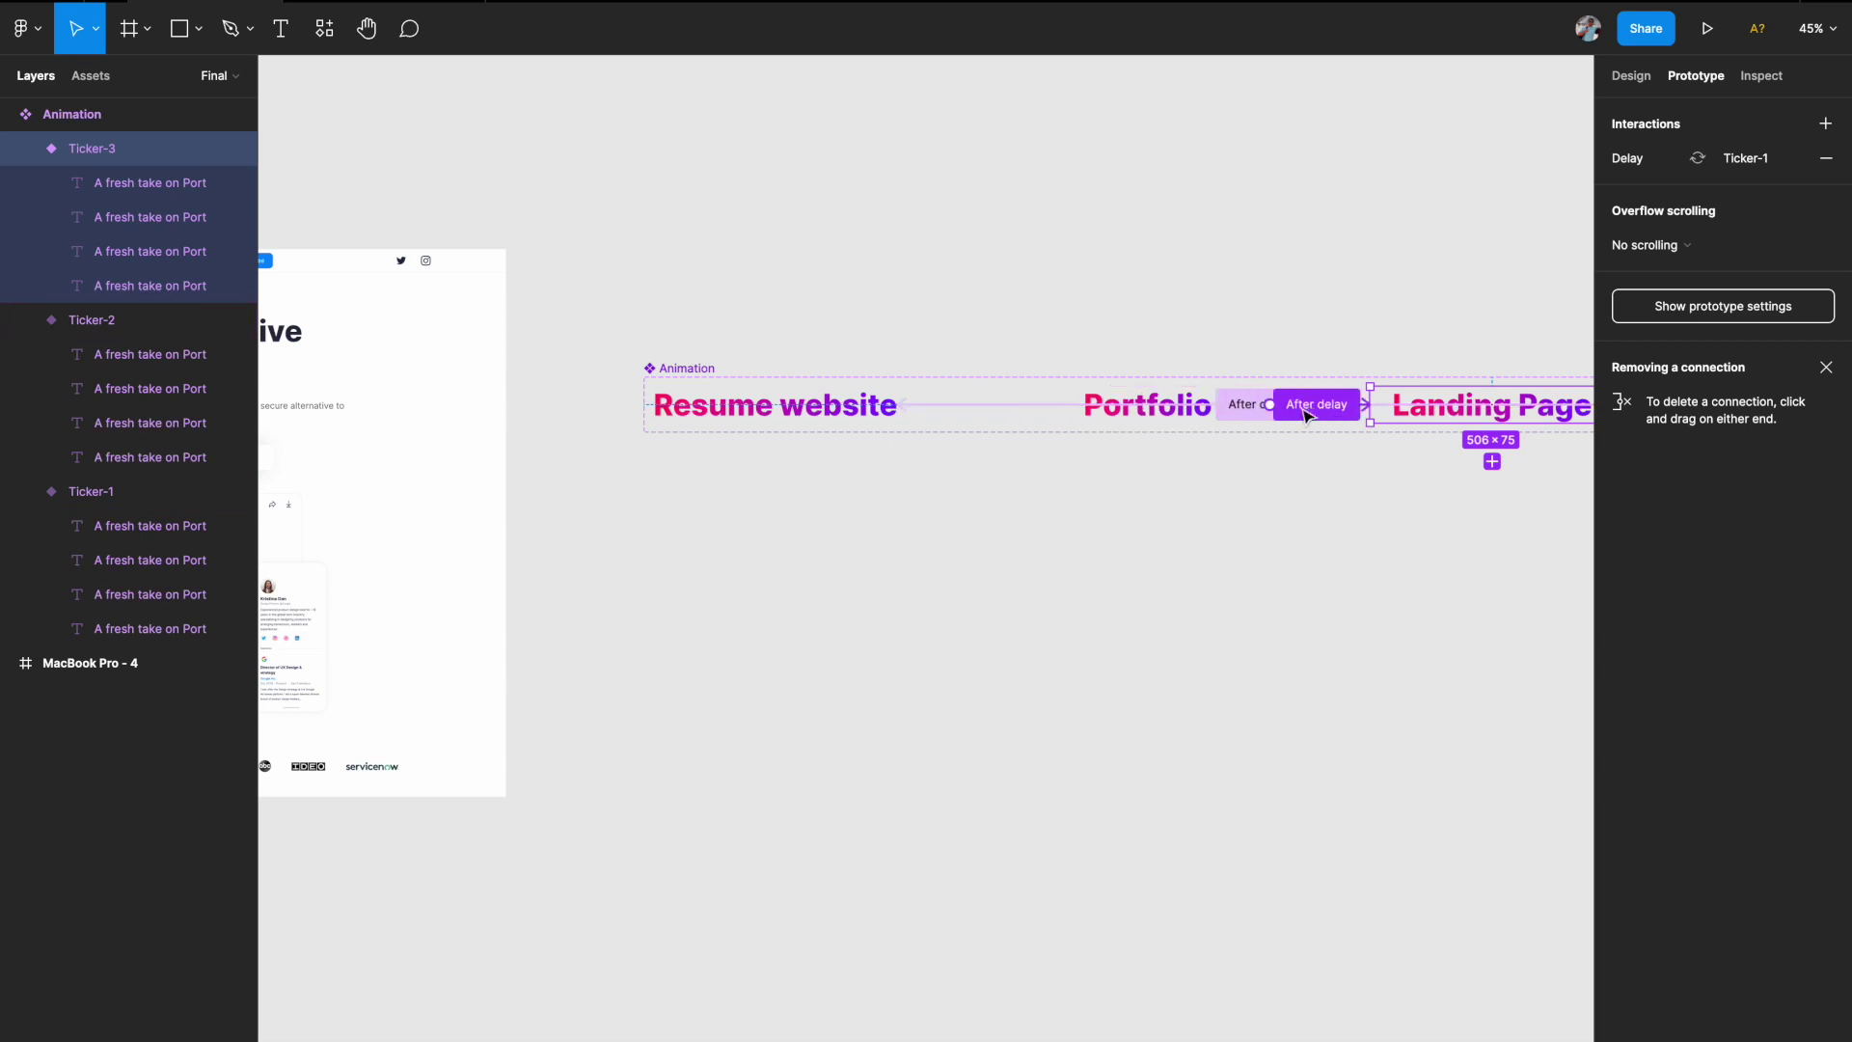
scroll(1108, 367, left, 10)
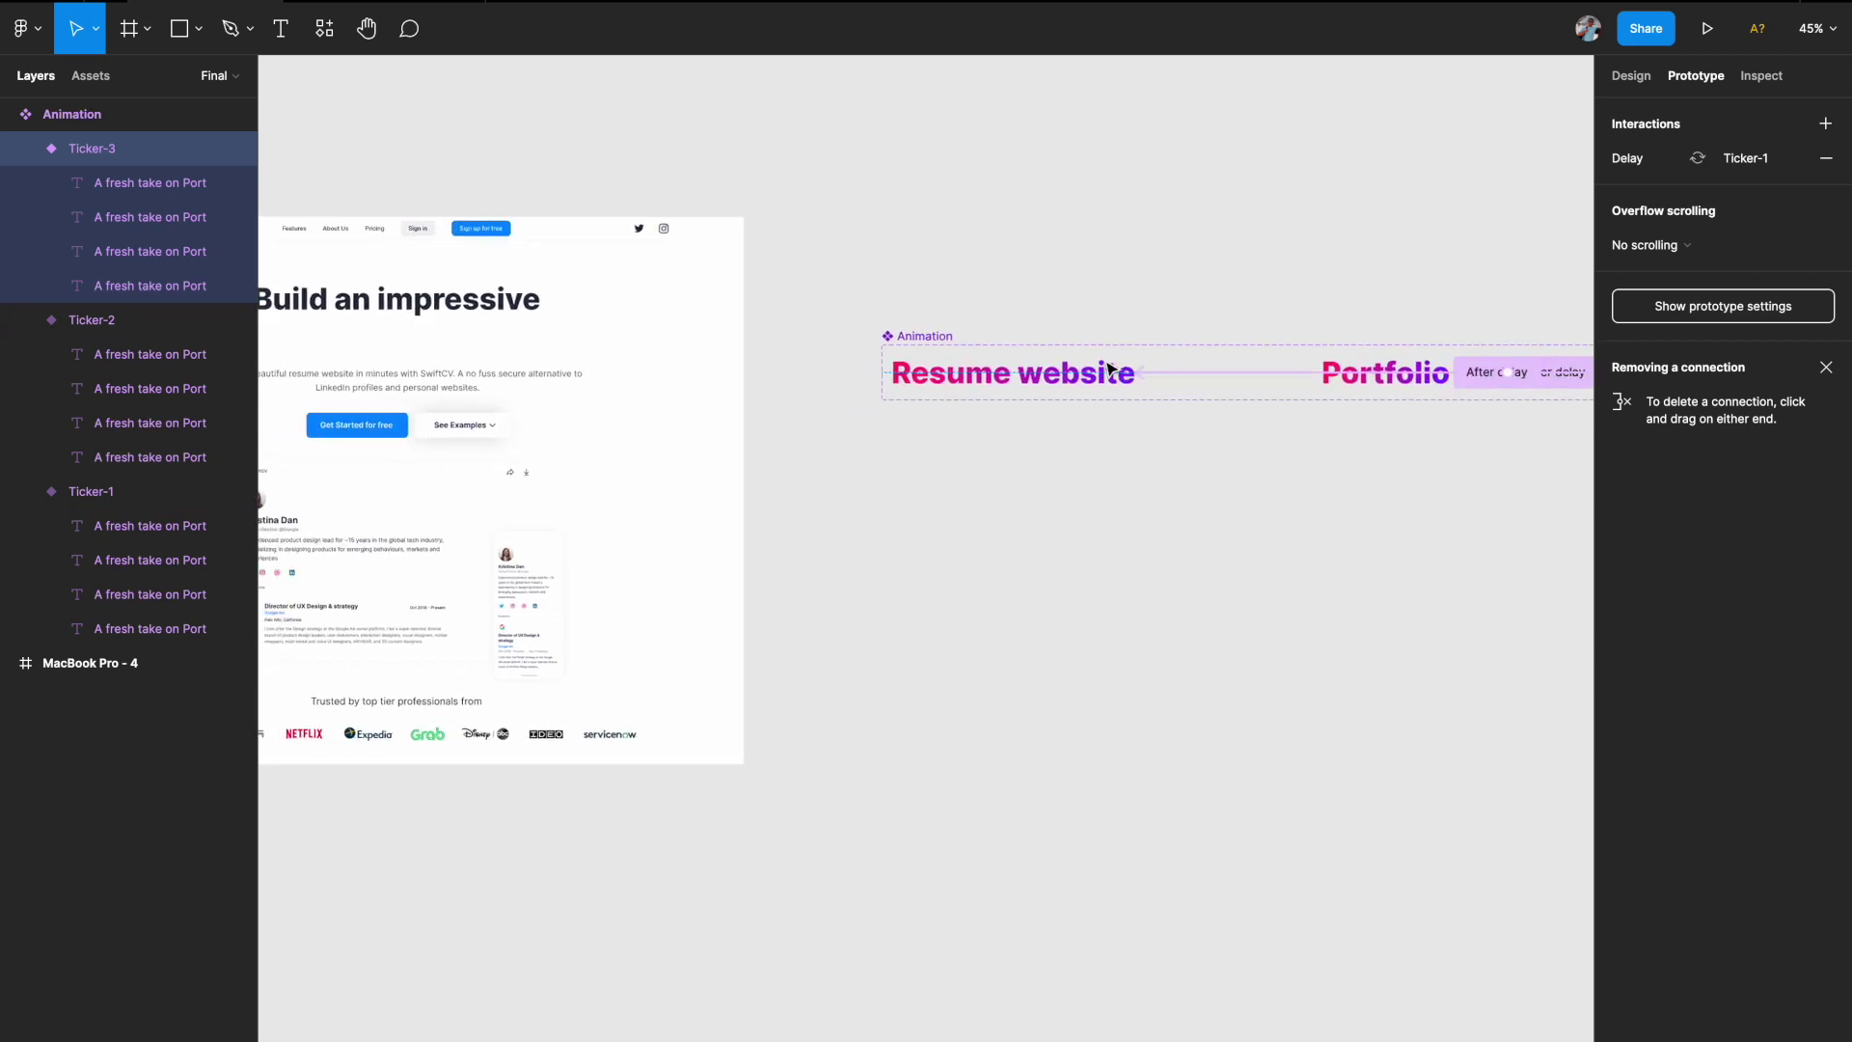
scroll(902, 385, up, 3)
scroll(902, 386, up, 5)
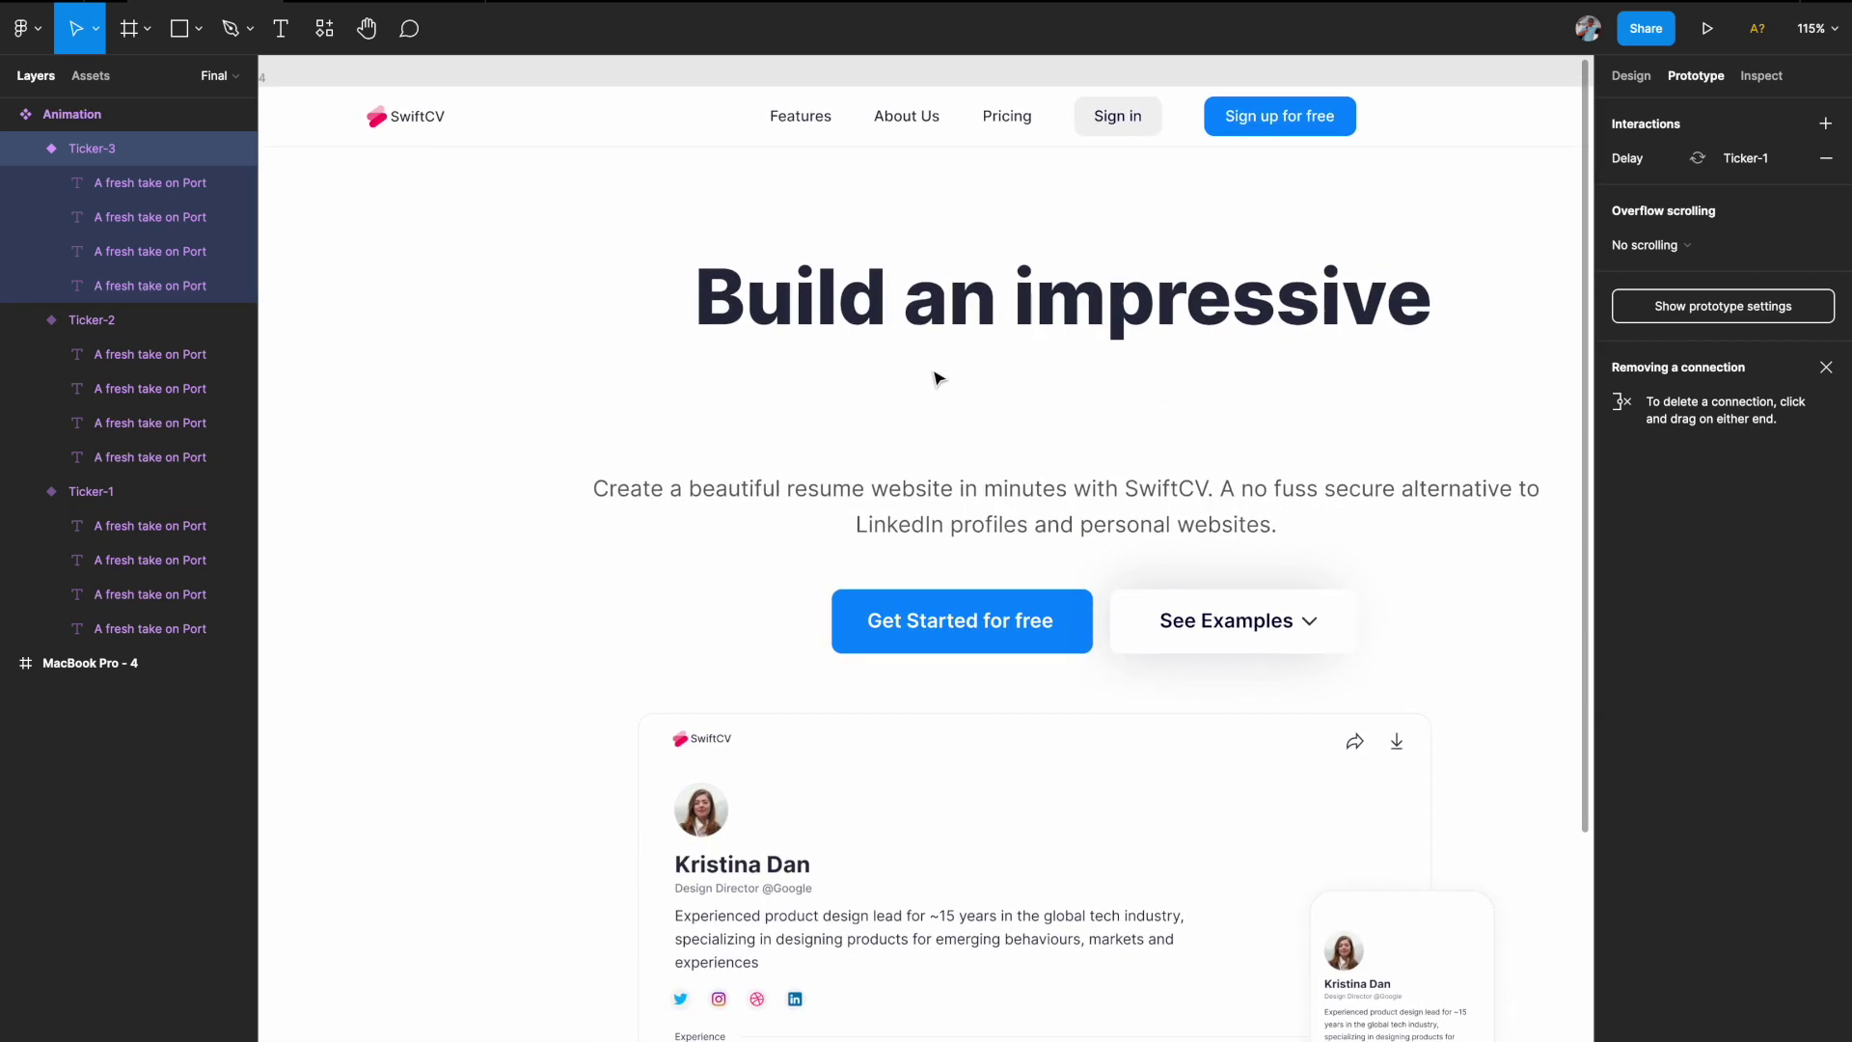
click(91, 77)
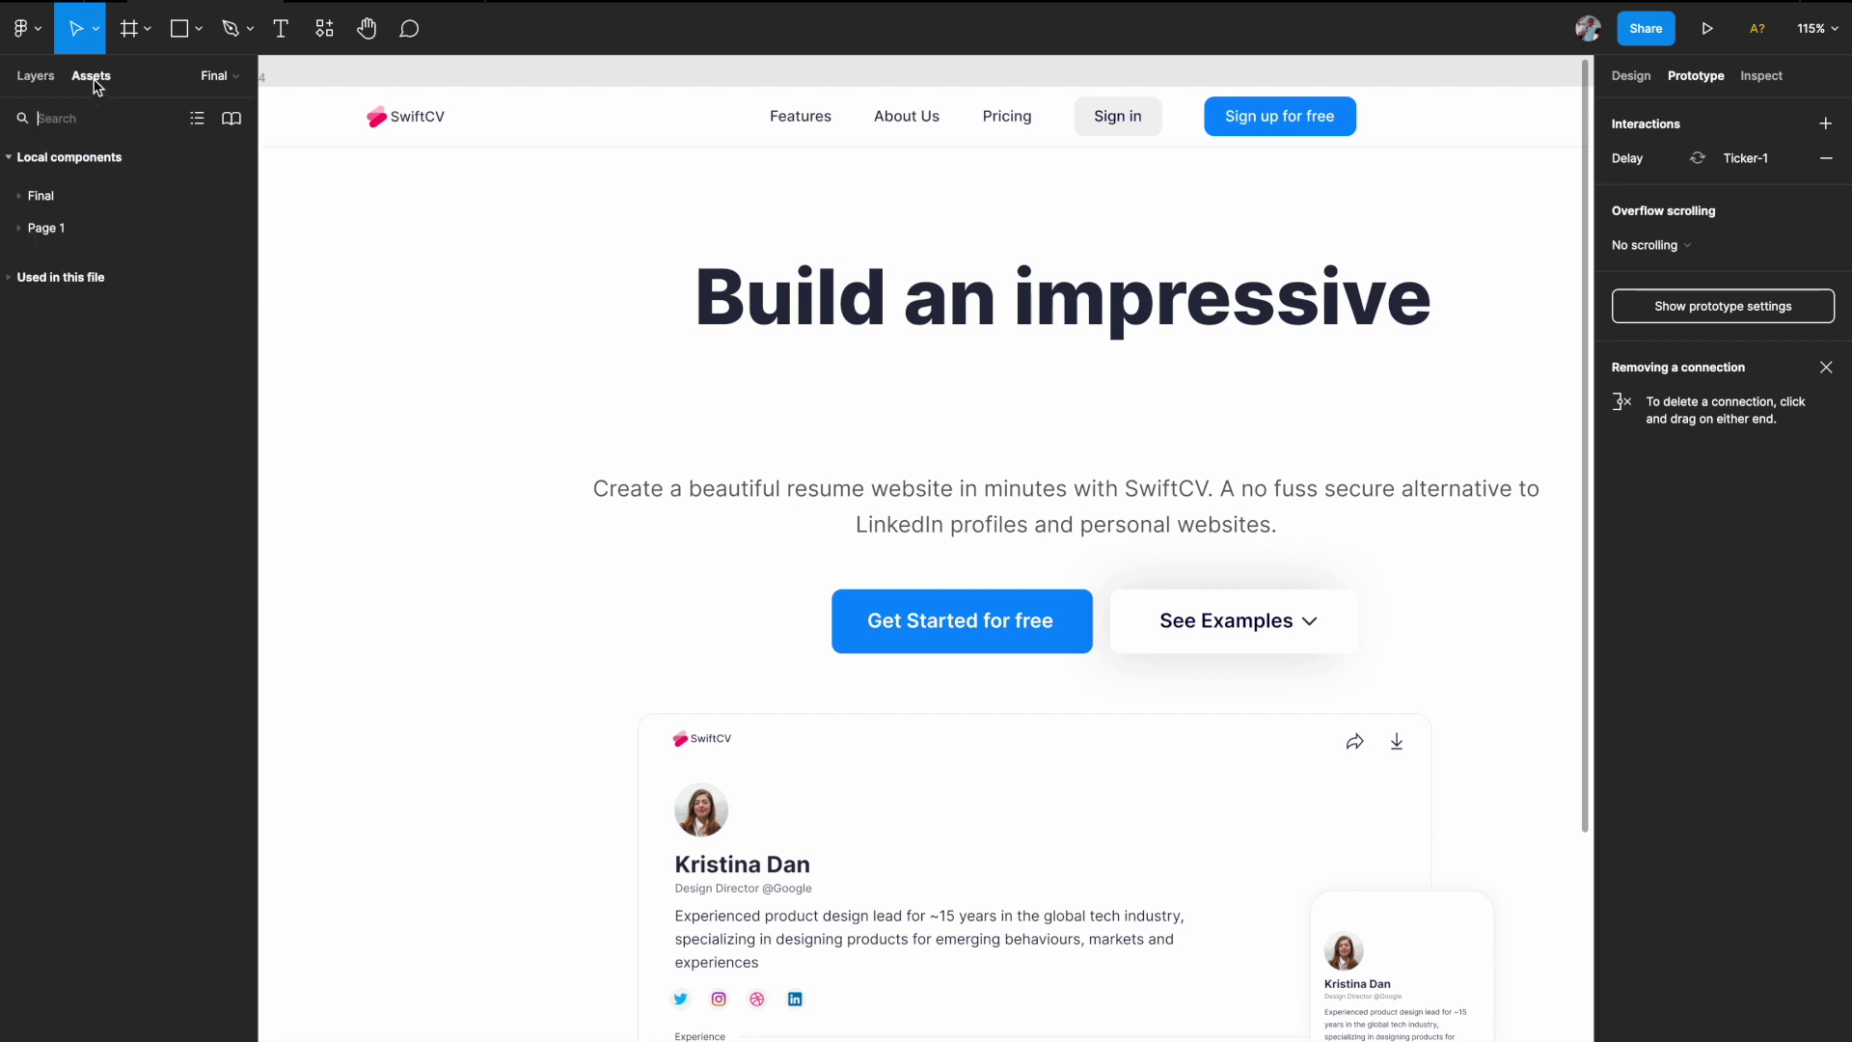
click(20, 196)
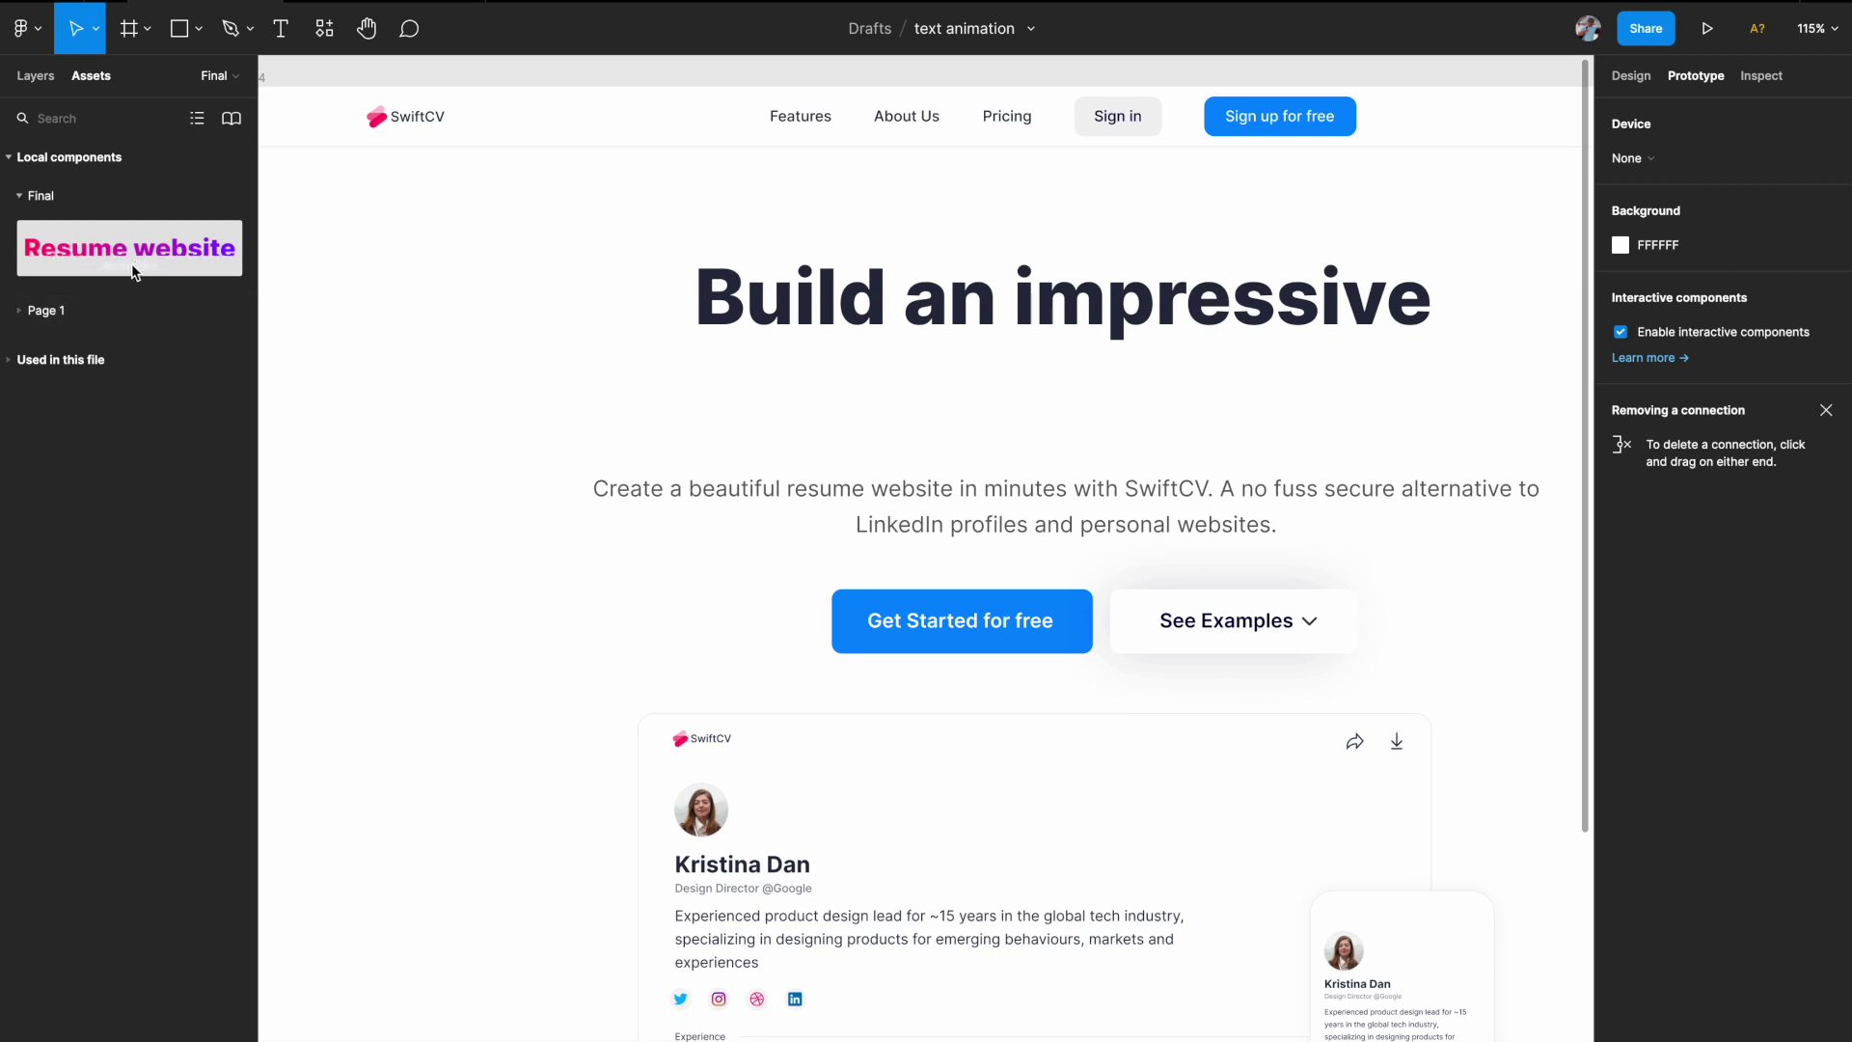
drag(110, 235, 1003, 397)
scroll(1003, 397, down, 2)
scroll(1003, 397, right, 3)
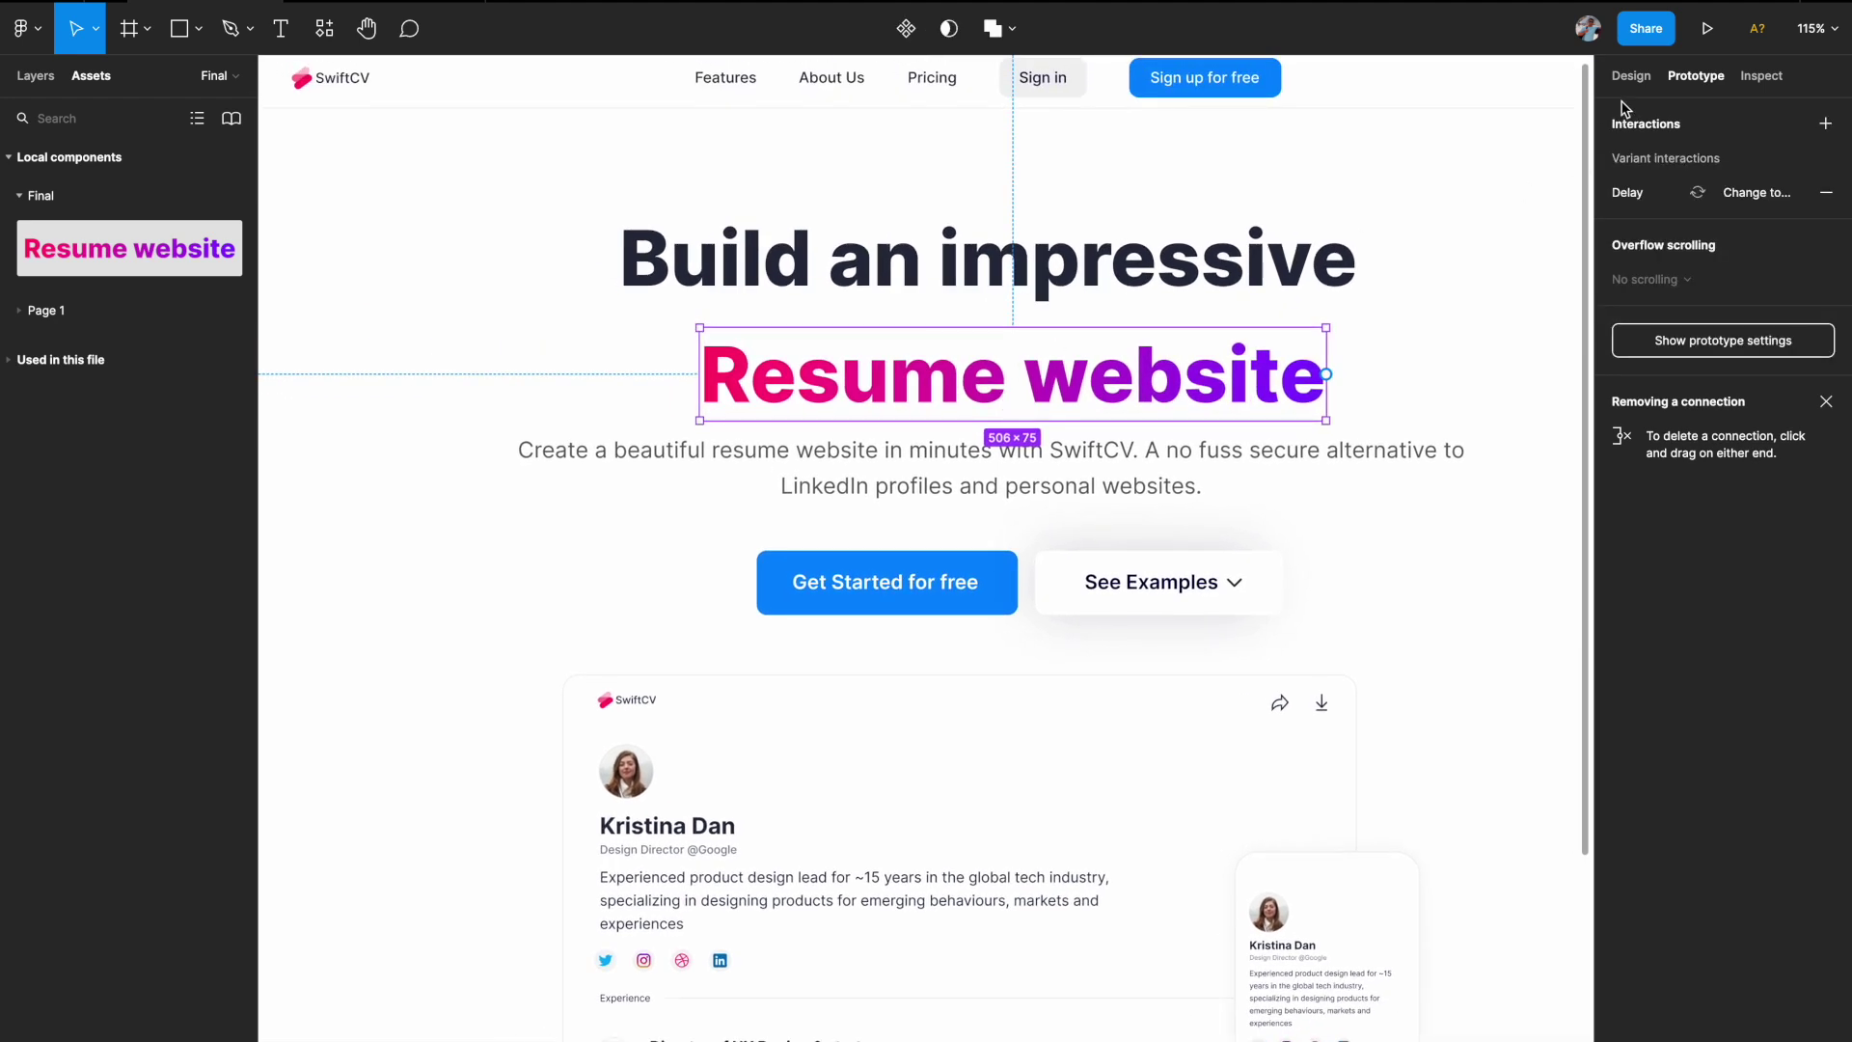
- Nudge the Animation instance left and up to X 467, Y 215 so it sits centred close under the heading
click(1632, 77)
key(shift+Left)
key(shift+Left)
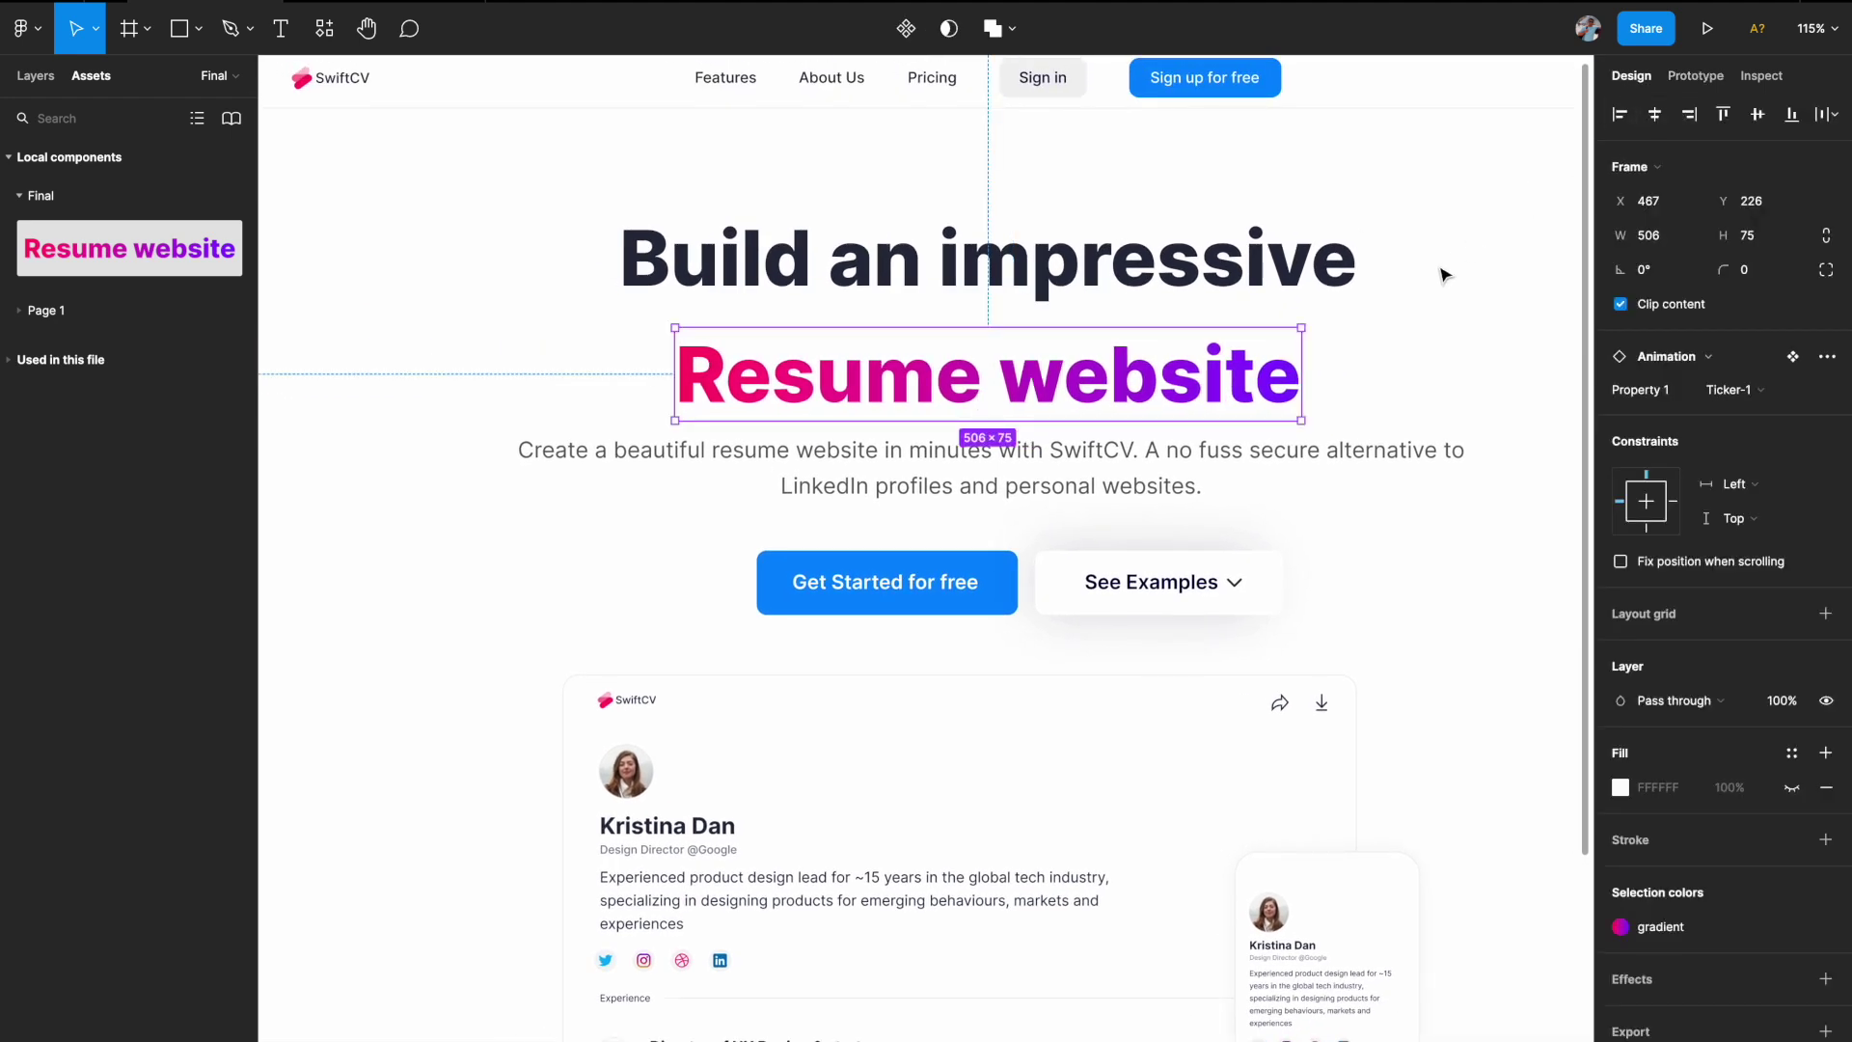
key(Up)
key(Up)
key(Up)
key(Up)
key(Up)
key(Up)
key(Up)
key(Up)
key(Up)
key(Up)
key(Up)
key(Up)
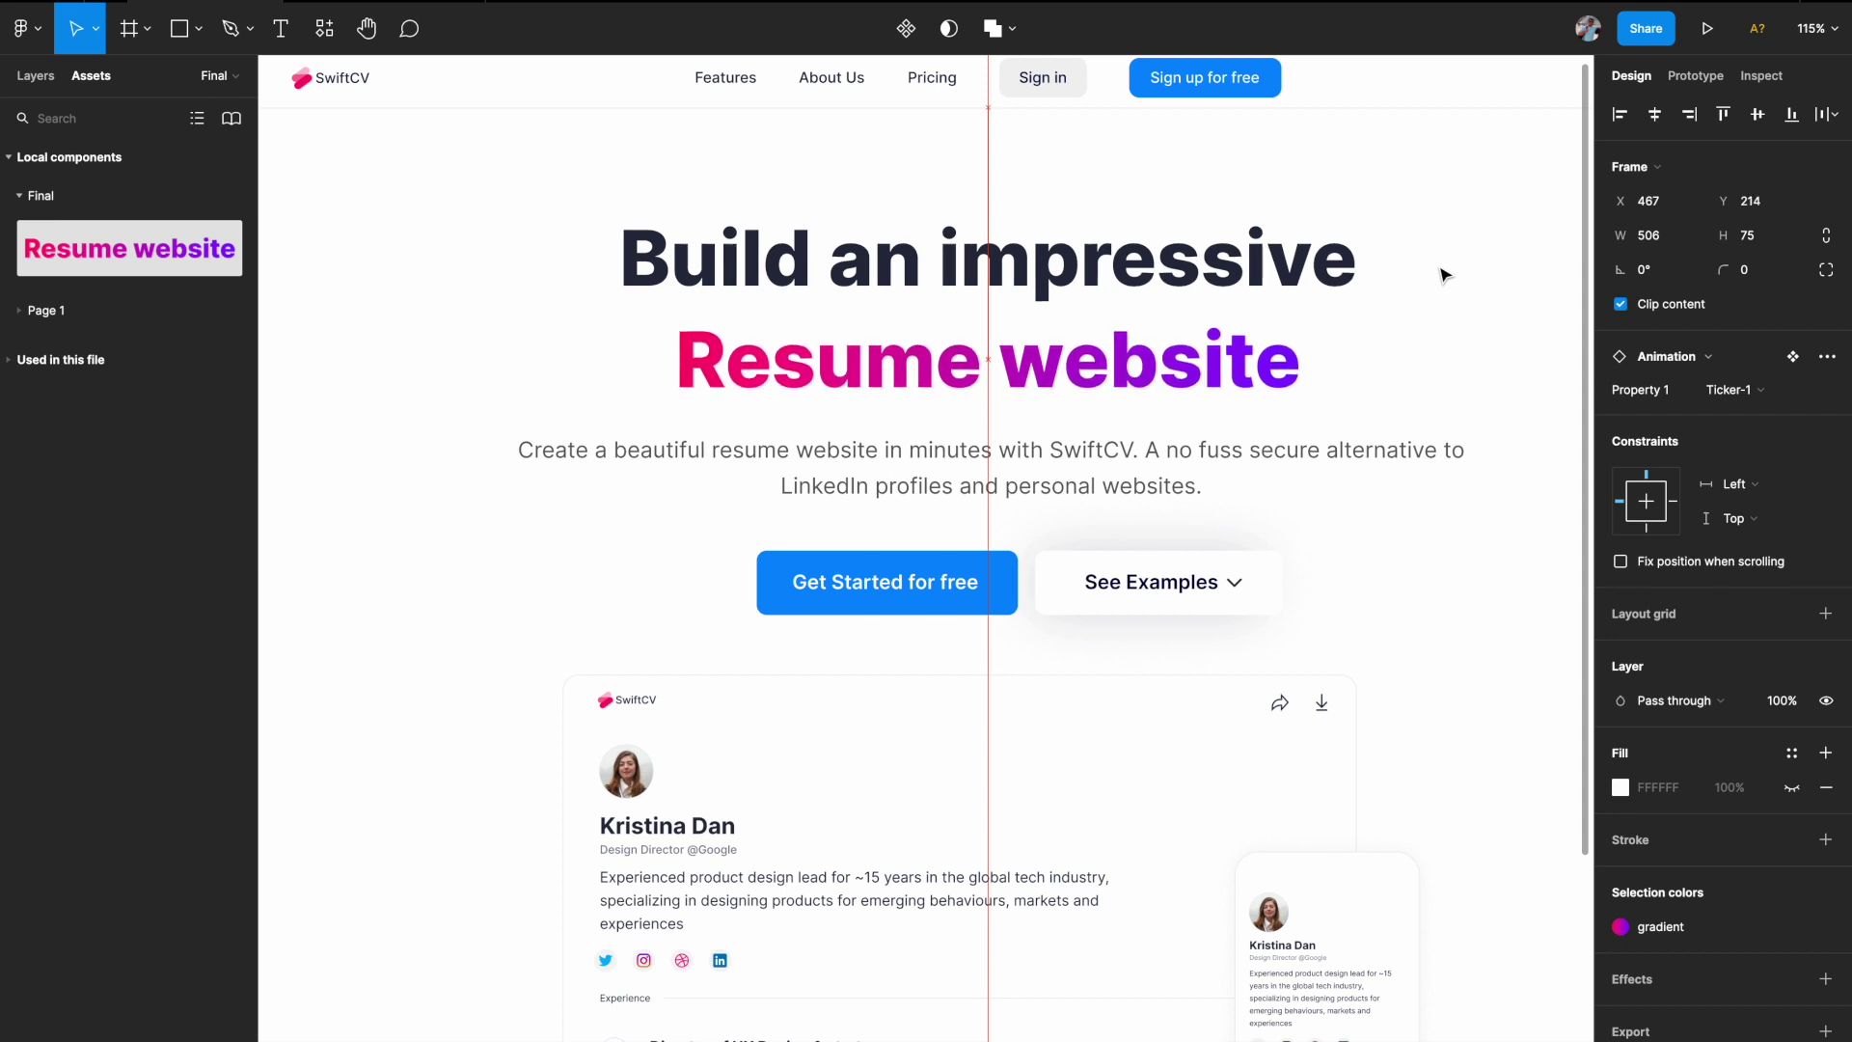
key(Down)
- Preview the MacBook Pro - 4 frame as a prototype to watch the ticker, and return to the design file
scroll(1085, 263, down, 5)
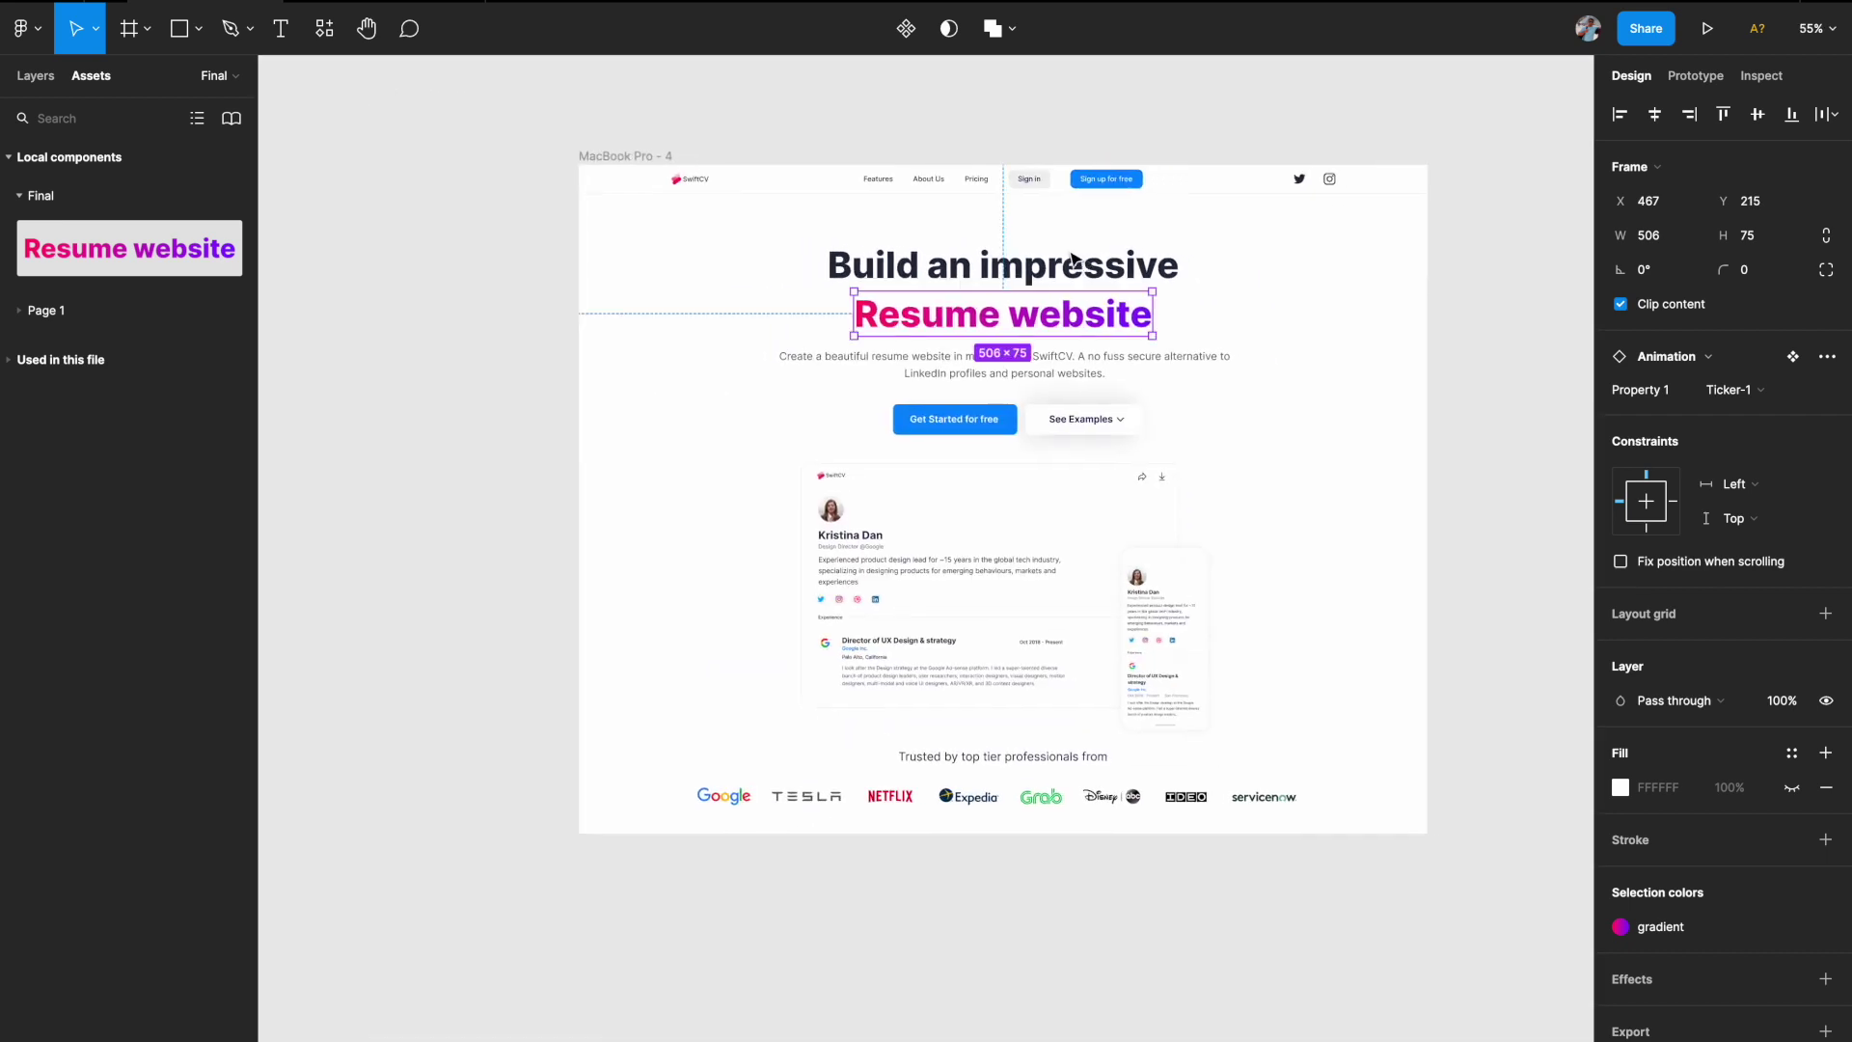
click(649, 157)
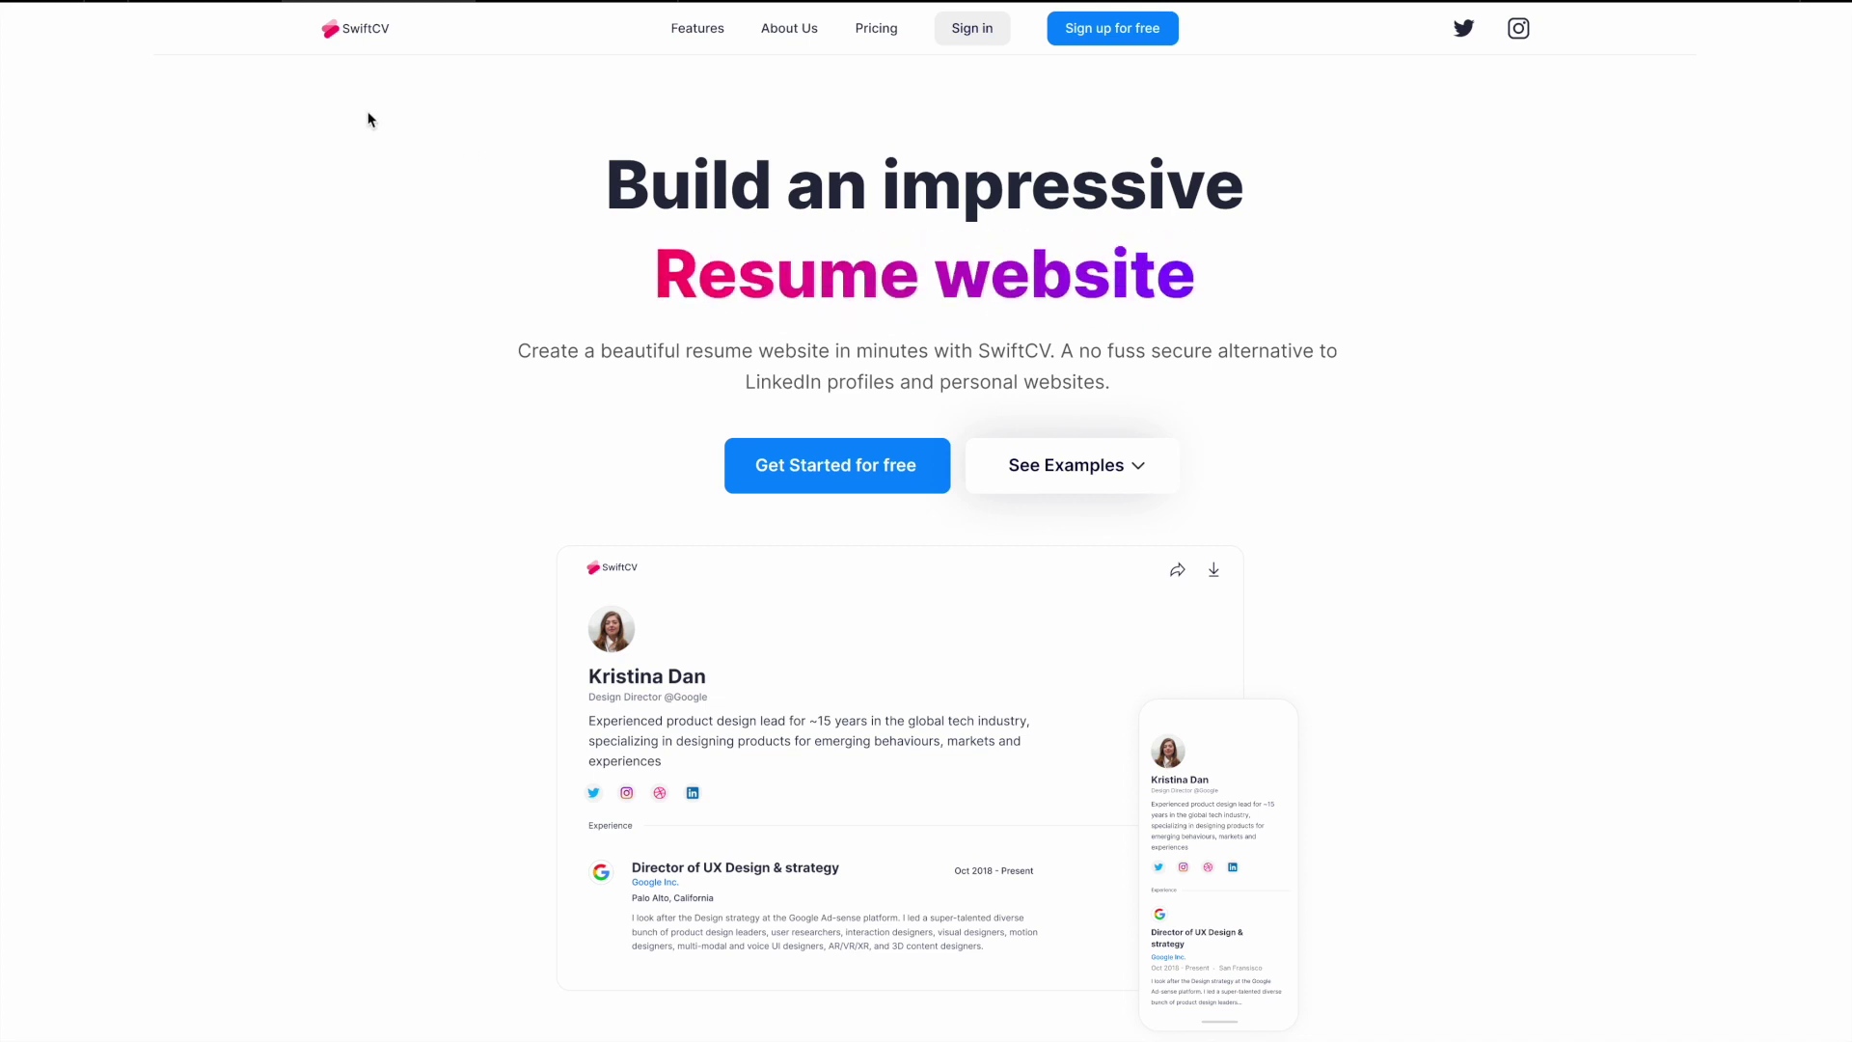
key(Escape)
key(ctrl+w)
- Turn off Clip content for all three ticker variants: Resume website, Portfolio and Landing Page
scroll(864, 389, right, 10)
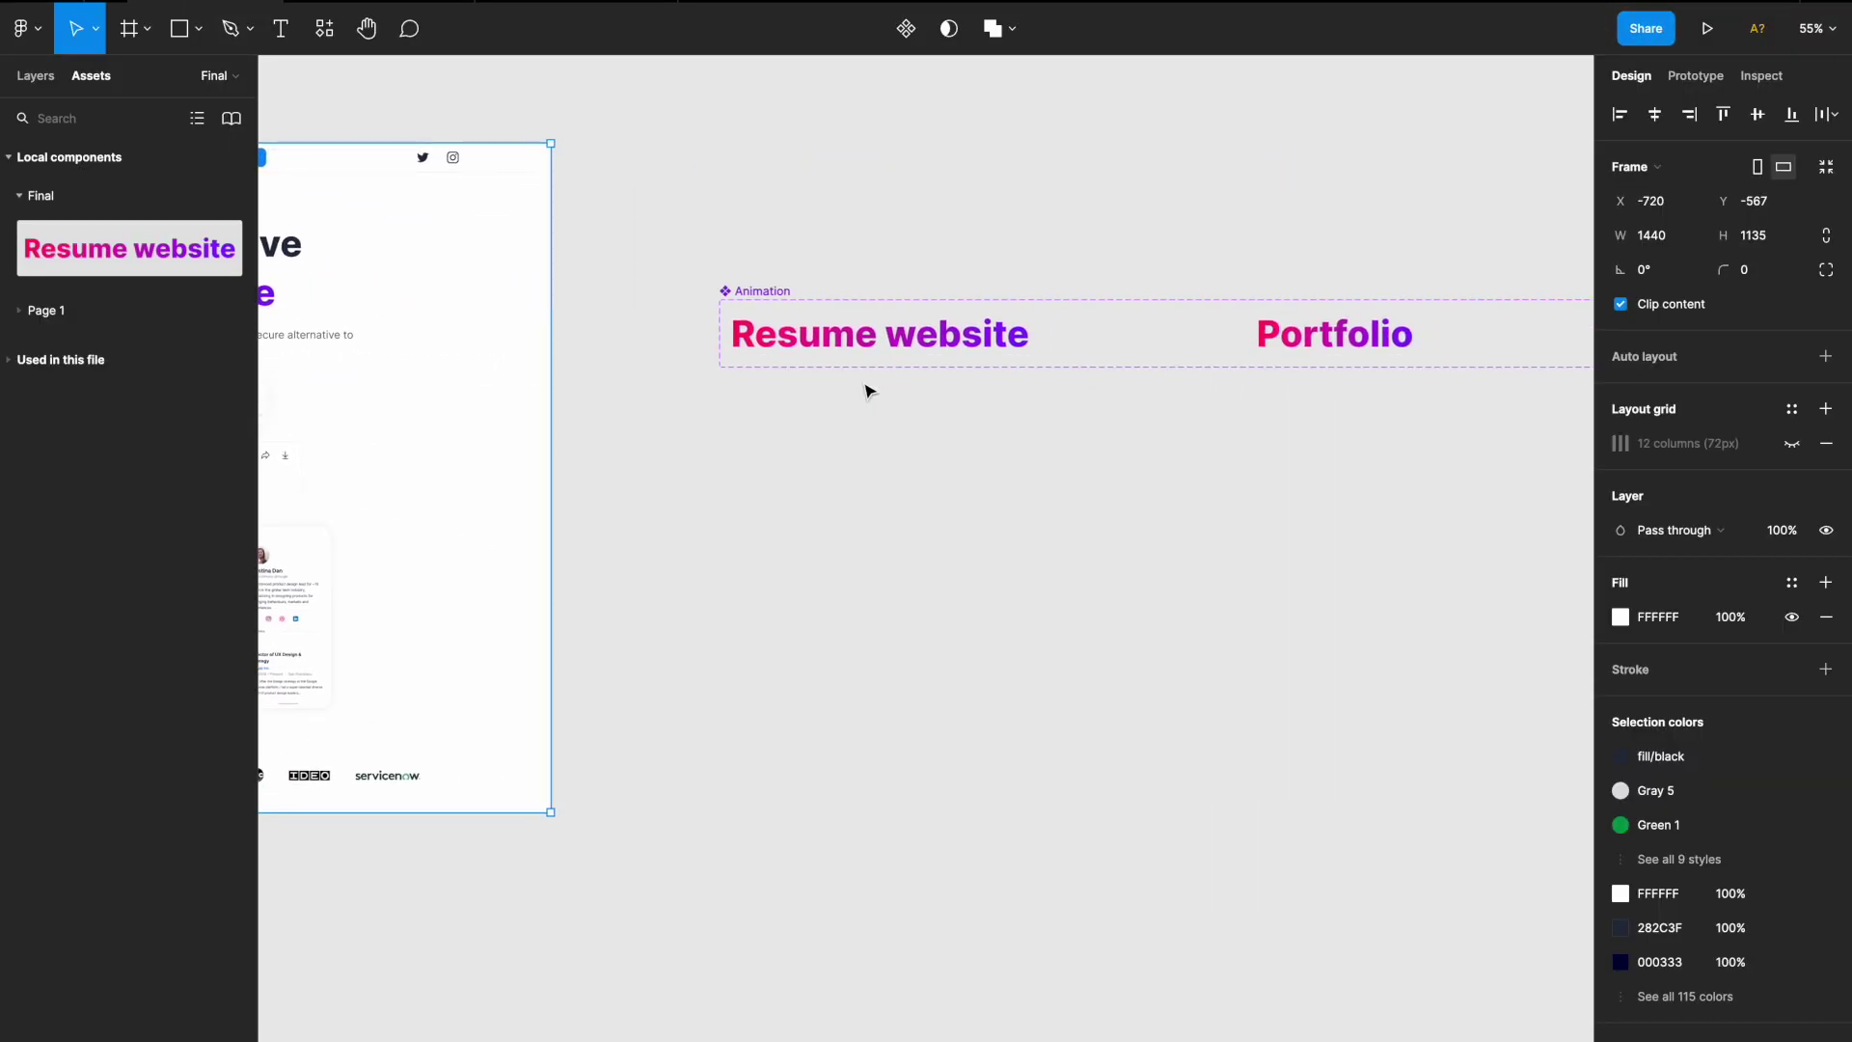
ctrl+scroll(864, 389, down, 3)
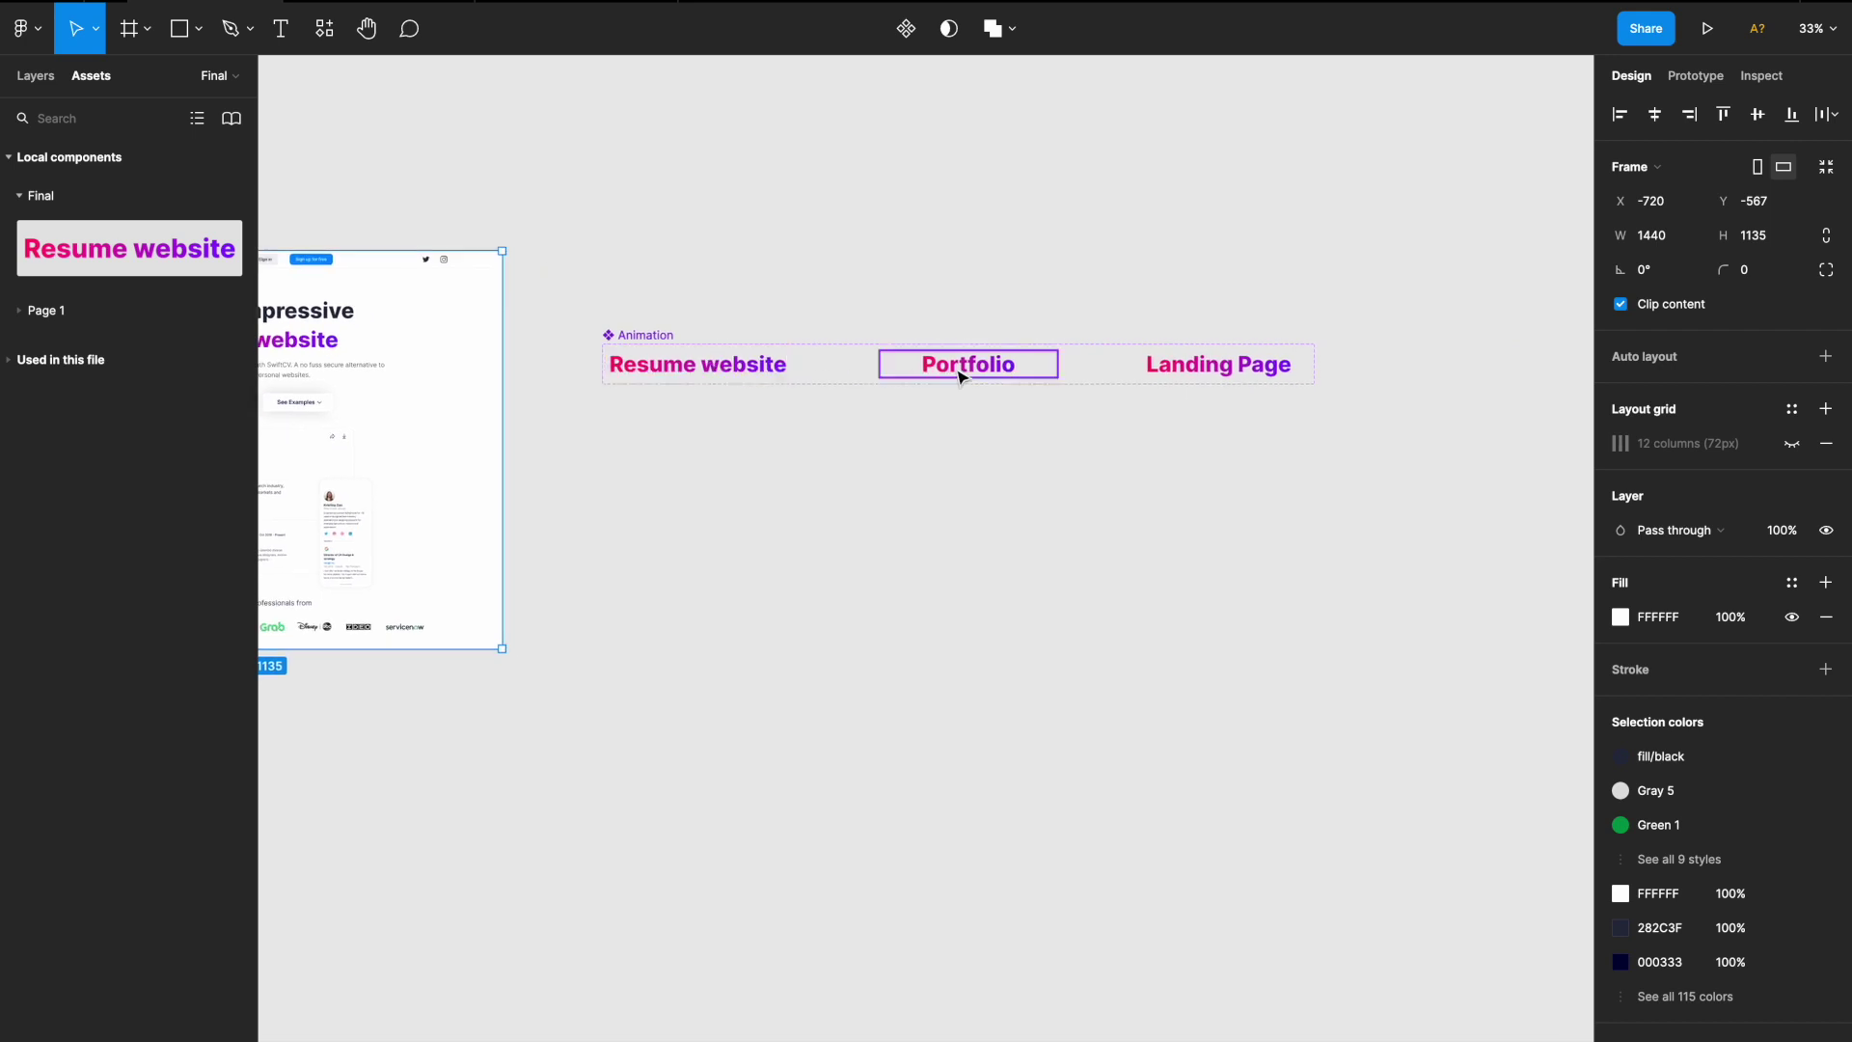
click(729, 380)
shift+click(1013, 371)
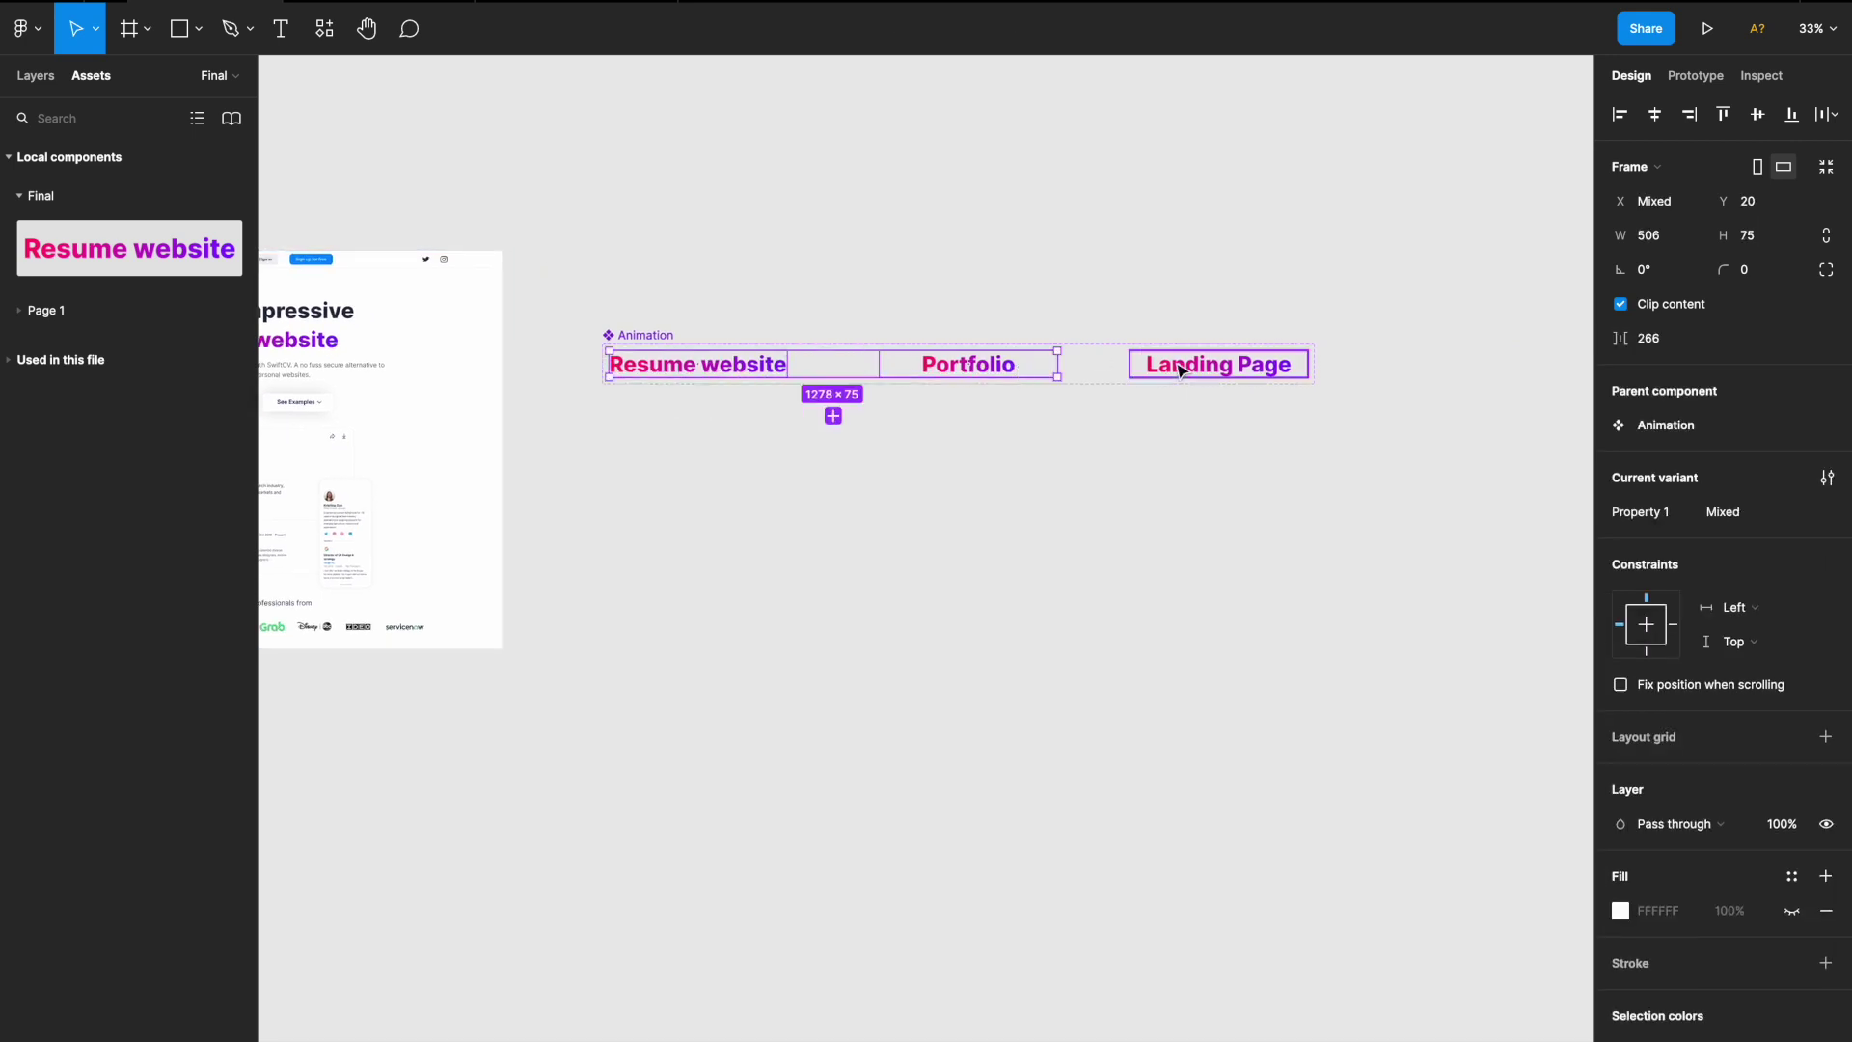
shift+click(1206, 364)
click(1620, 304)
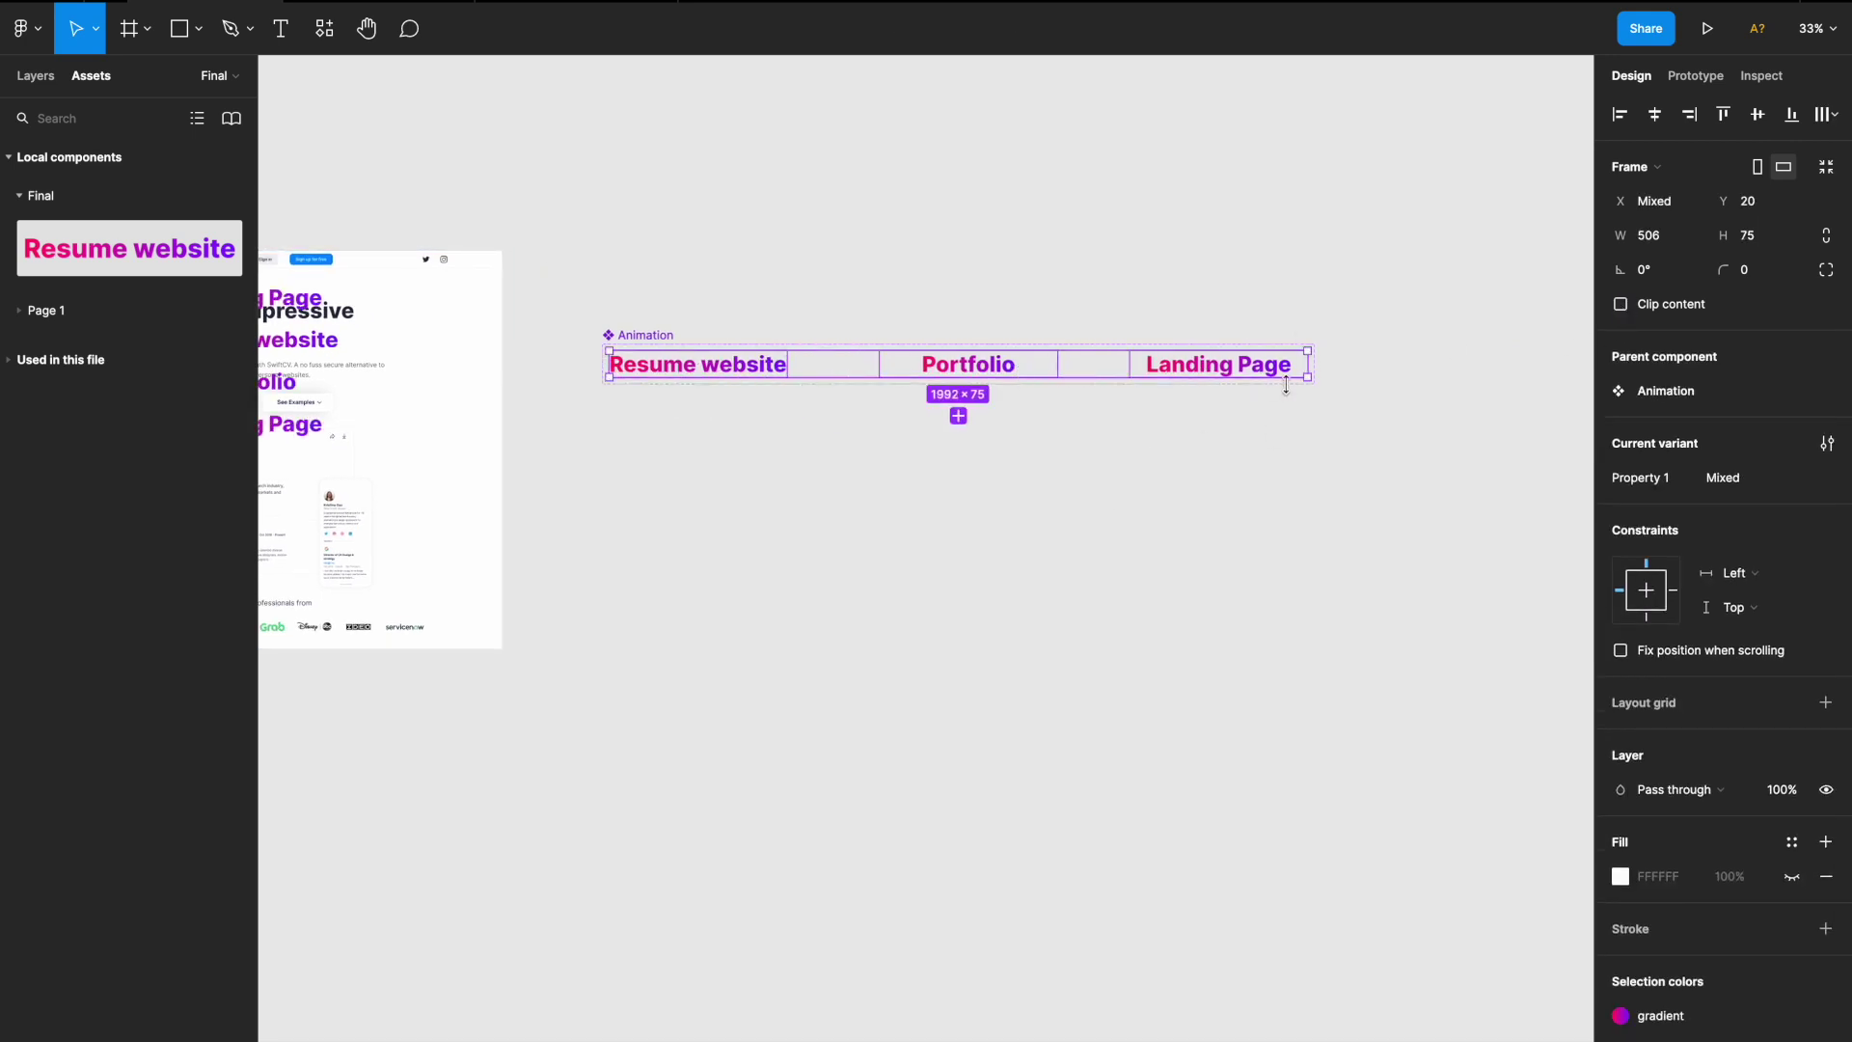
click(1244, 253)
- Turn off Clip content for the Animation component set
click(675, 334)
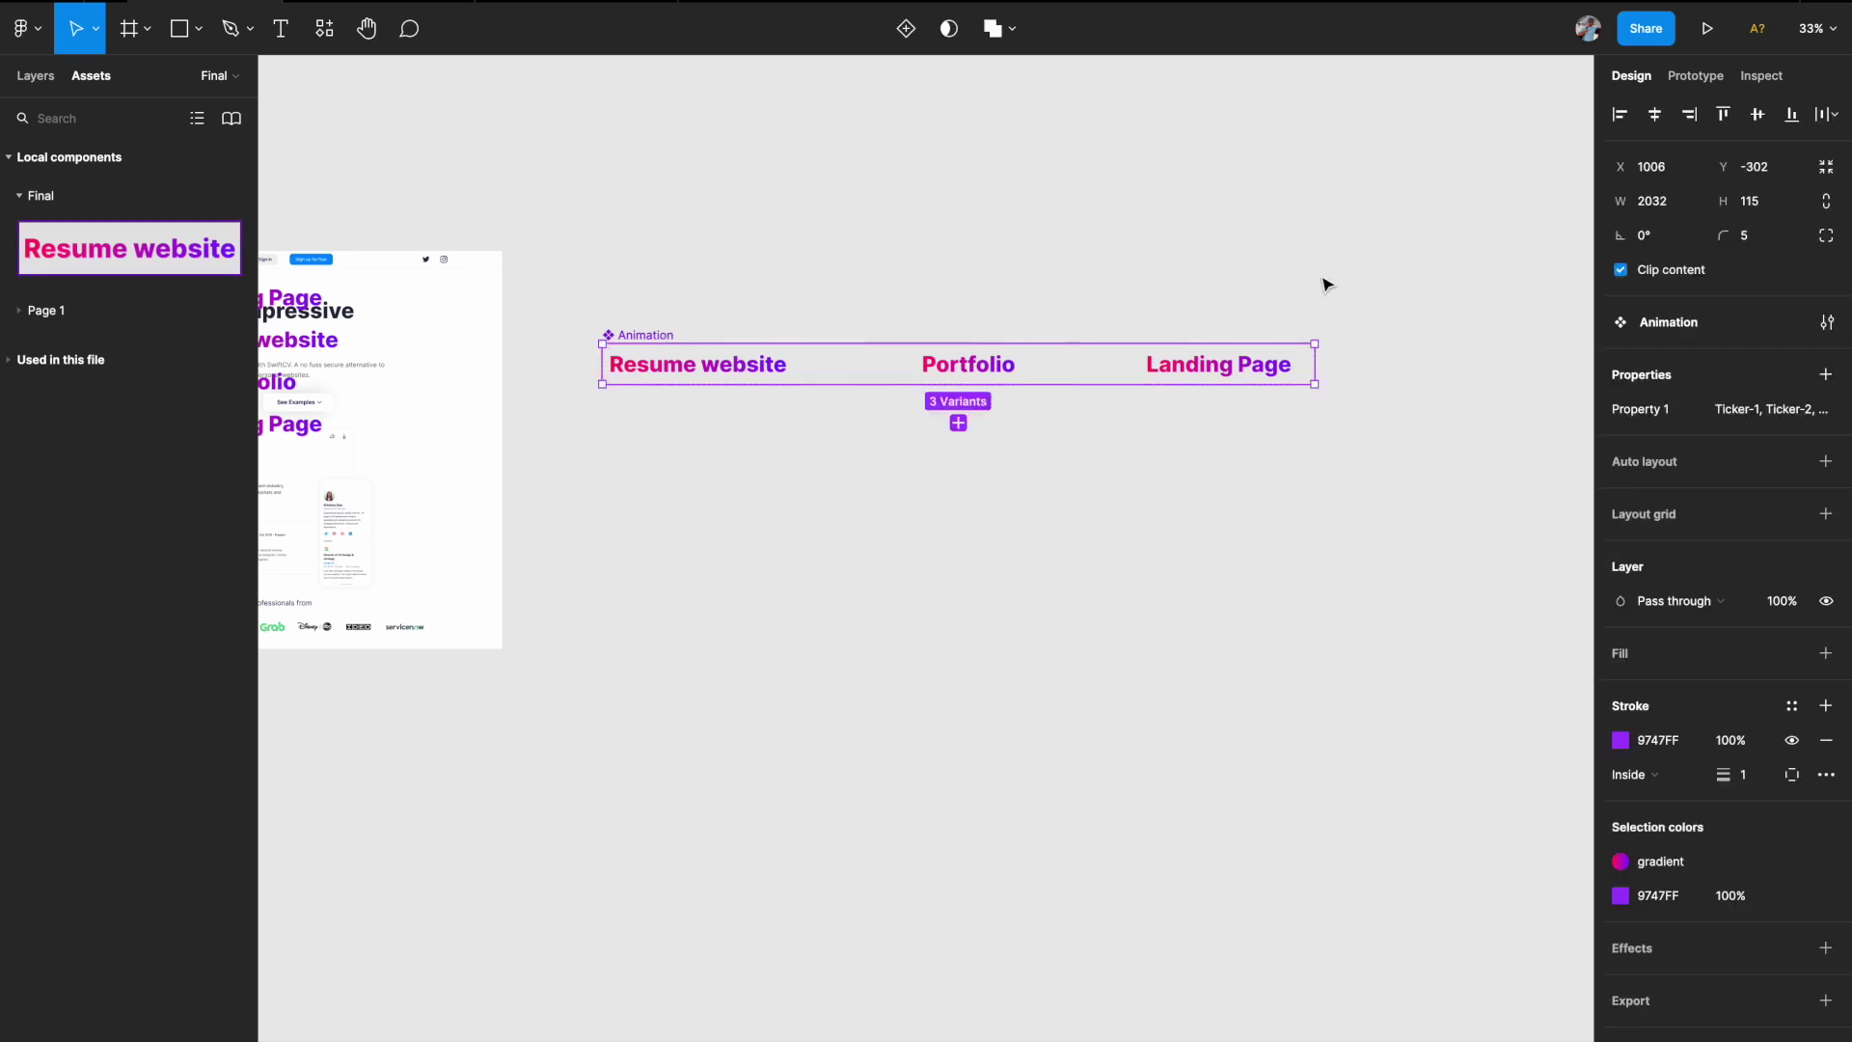
click(1620, 270)
scroll(778, 603, up, 1)
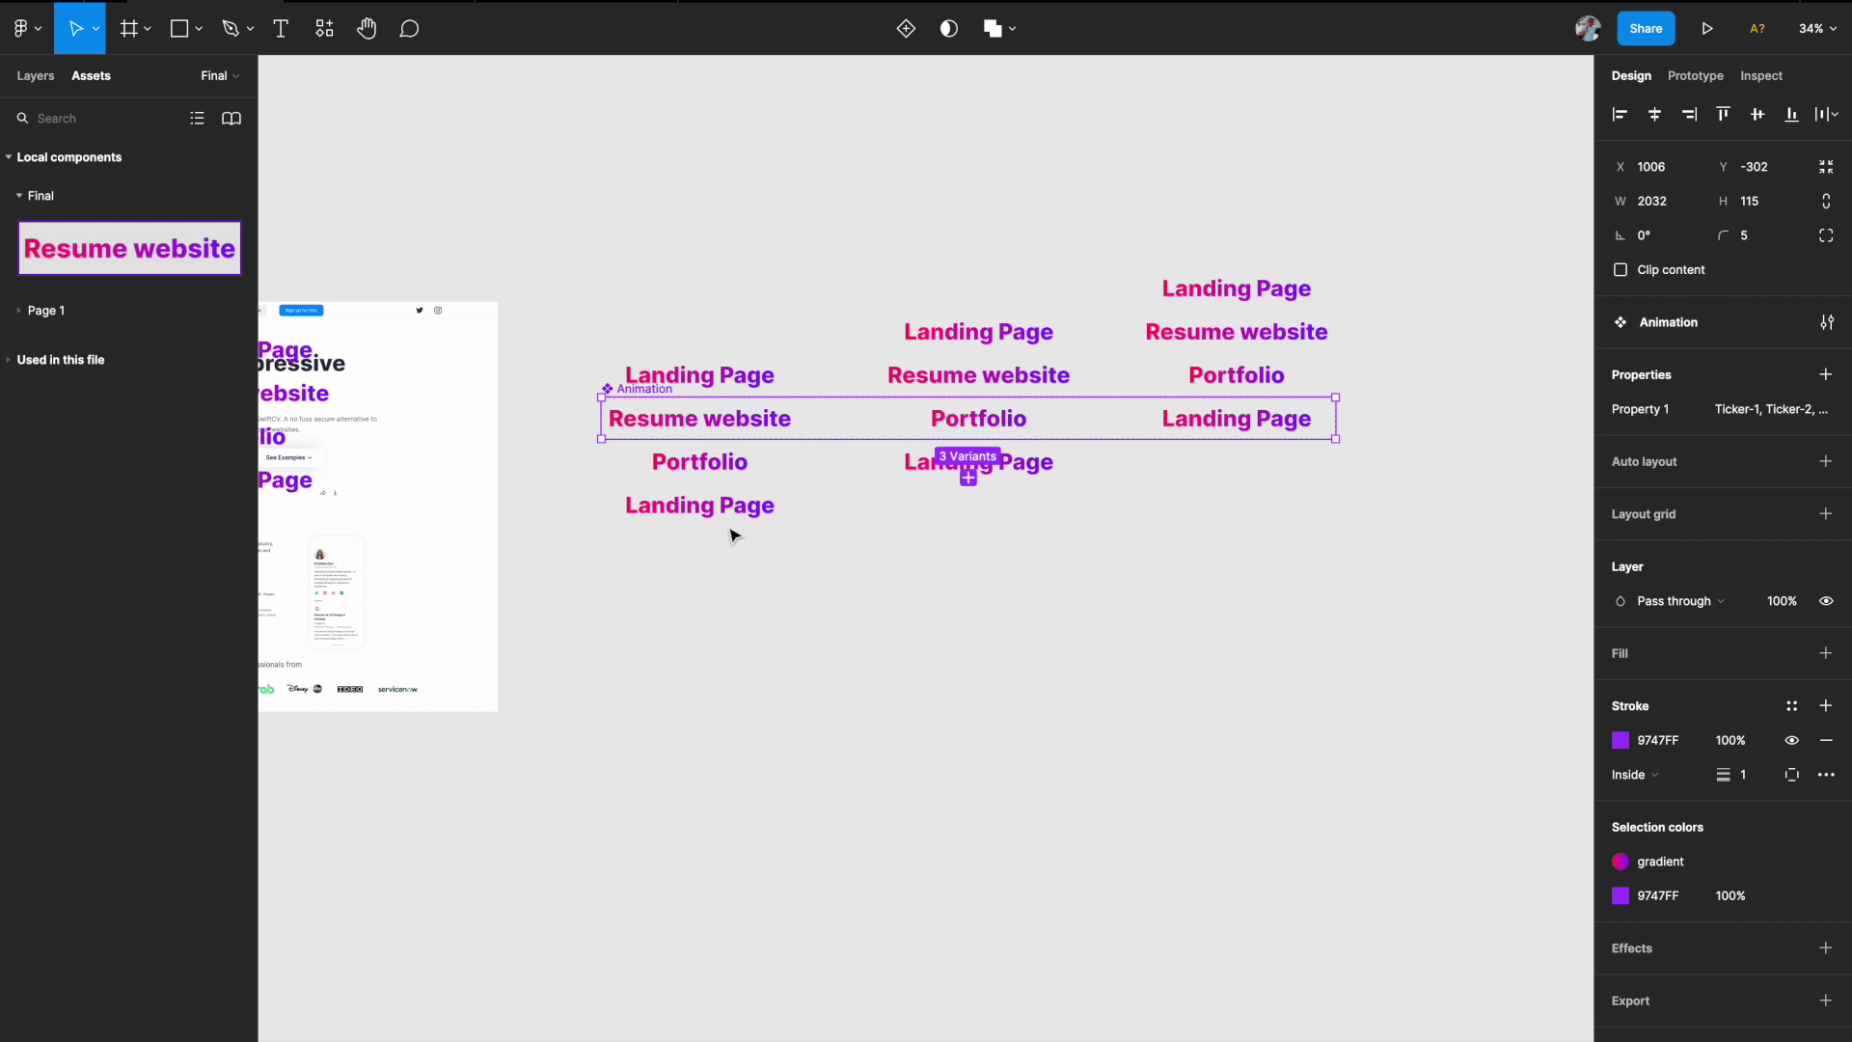
- Preview the unclipped prototype and examine the stacked text lines in the three ticker variants
key(super+alt+Return)
scroll(877, 624, left, 2)
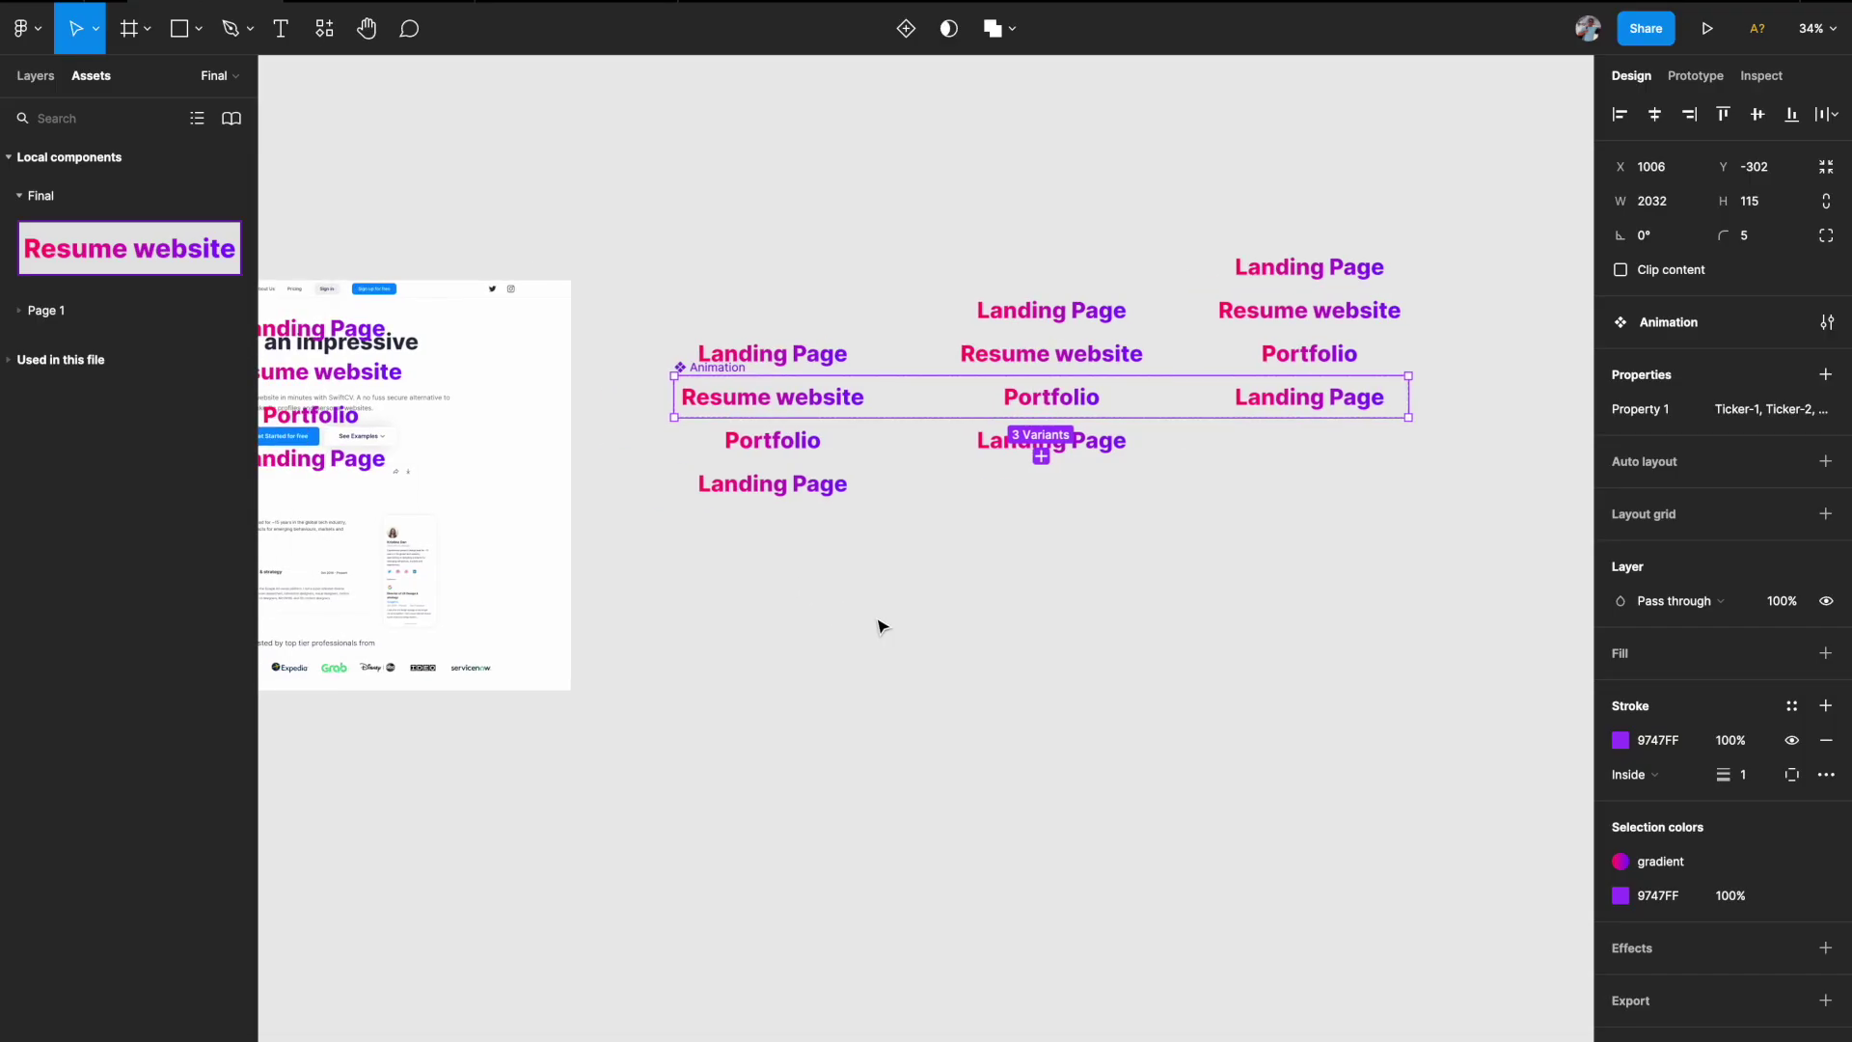
scroll(879, 626, right, 3)
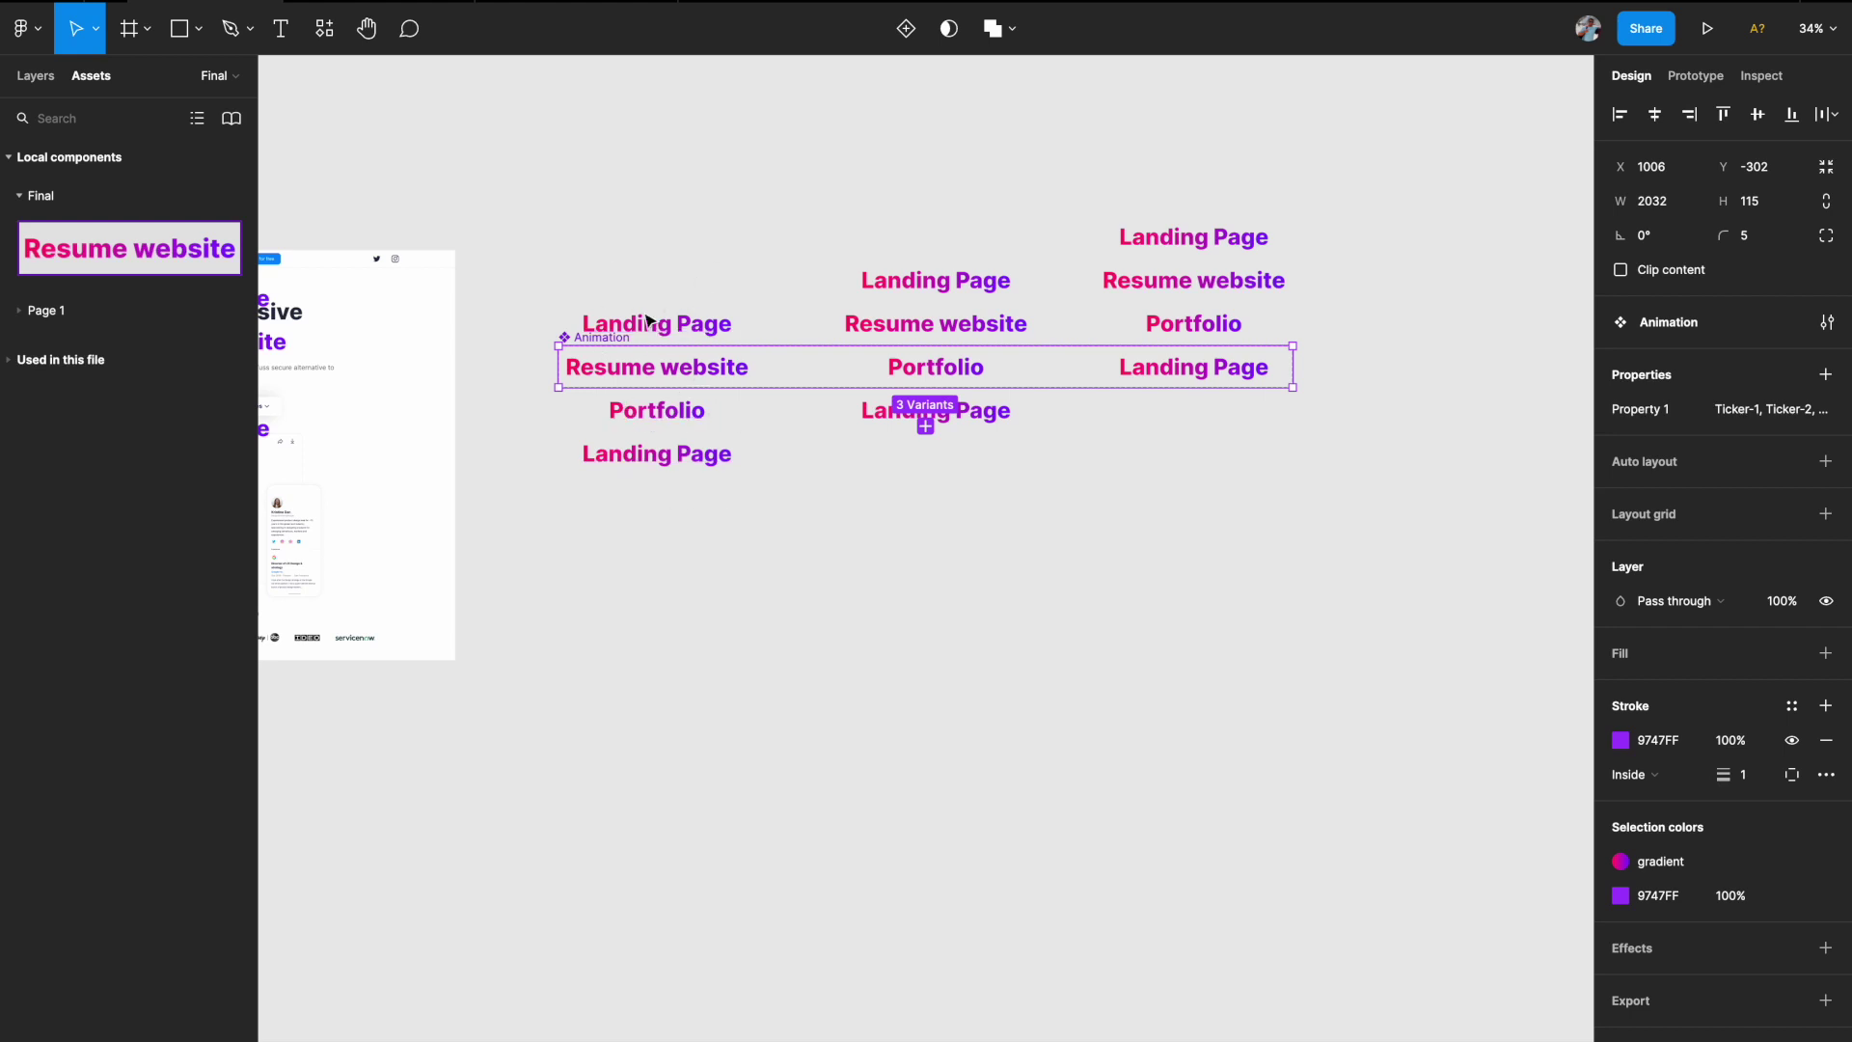
scroll(632, 347, up, 3)
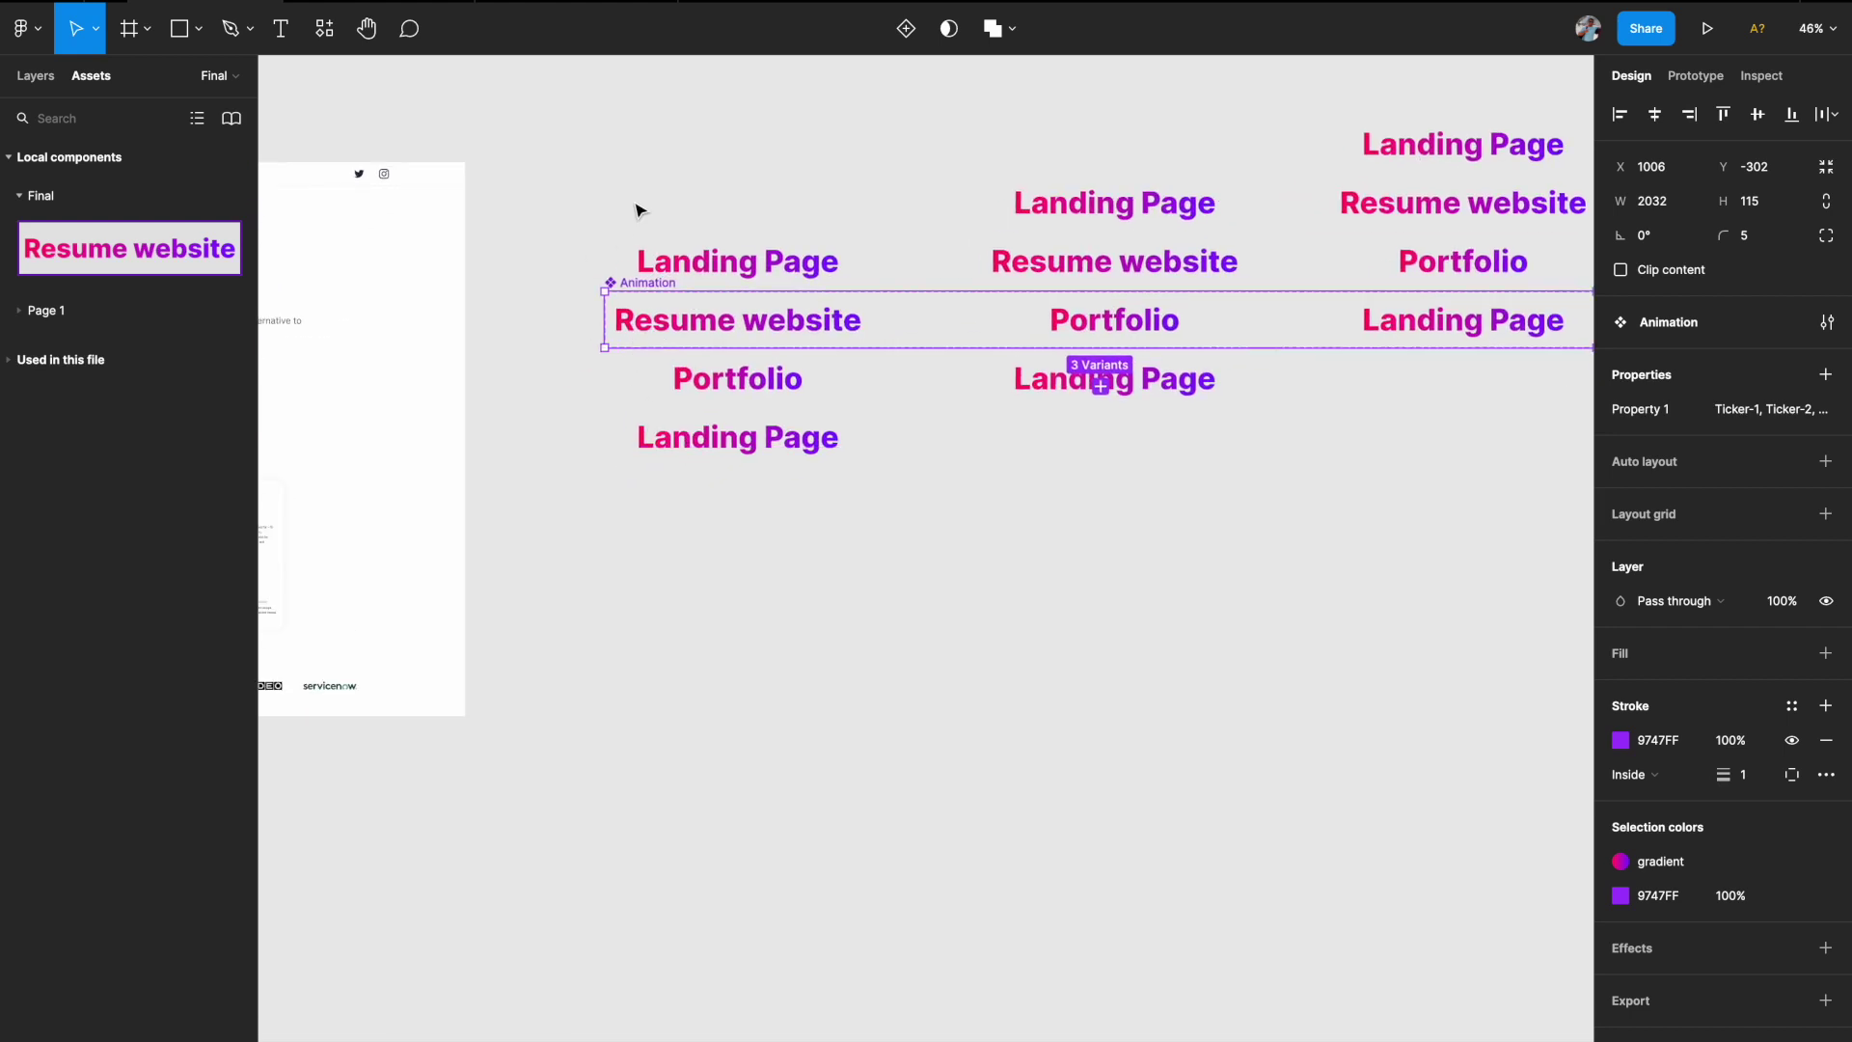
scroll(758, 276, up, 1)
scroll(758, 276, right, 1)
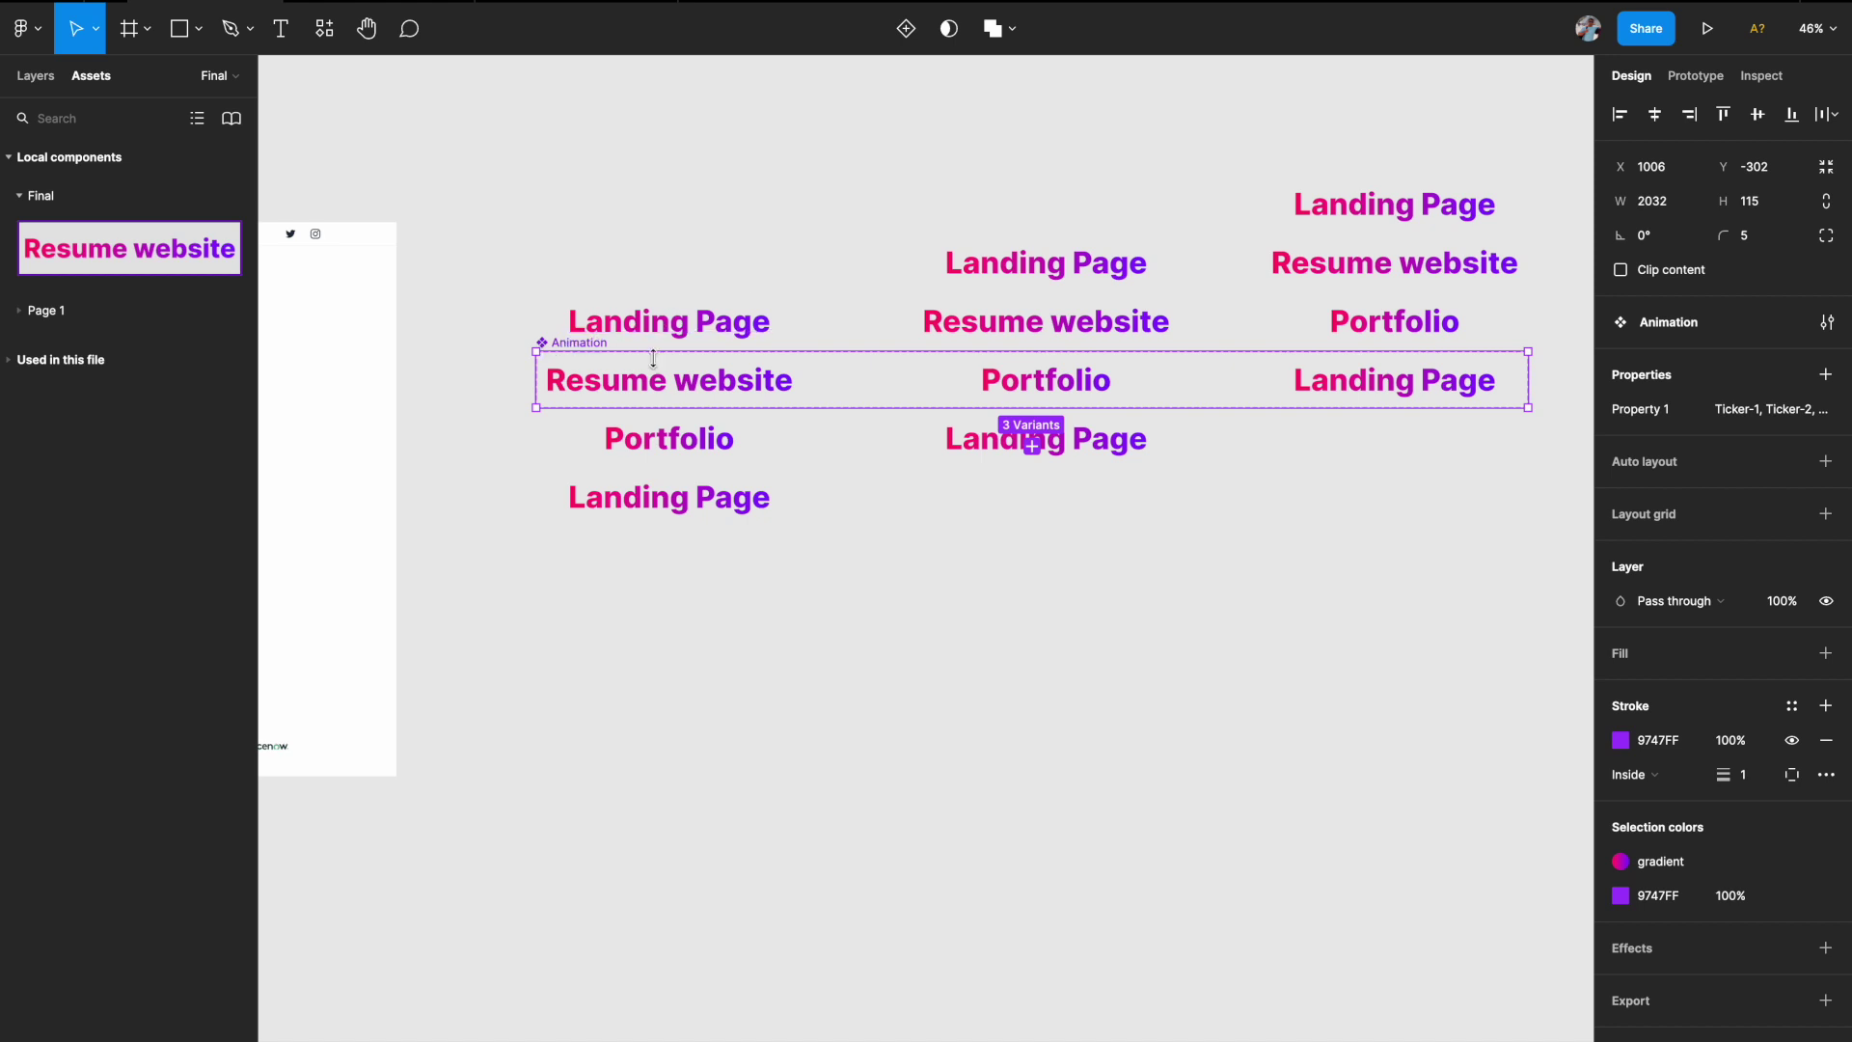
scroll(653, 357, right, 1)
scroll(654, 357, up, 1)
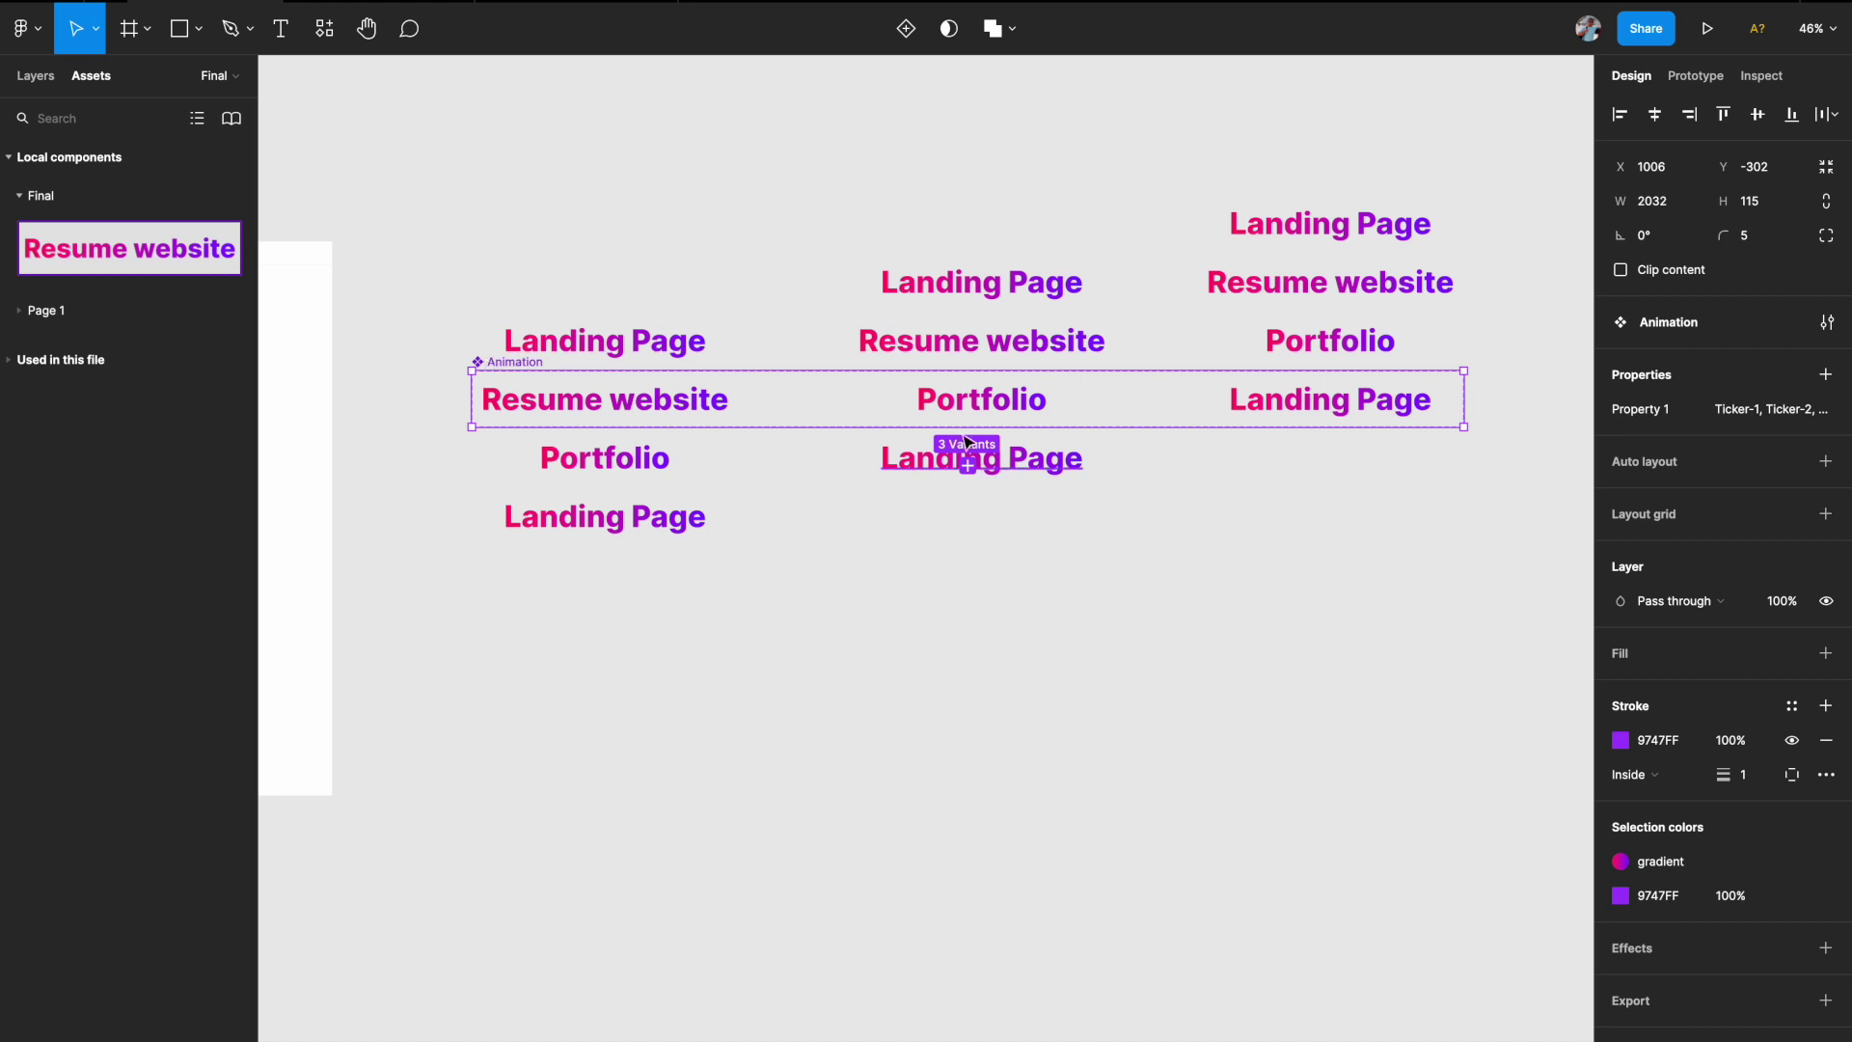
- Enlarge the Animation component set's frame downwards, upwards and to the right, to about 3504 × 1228
drag(901, 427, 922, 744)
scroll(922, 744, right, 1)
scroll(922, 744, up, 1)
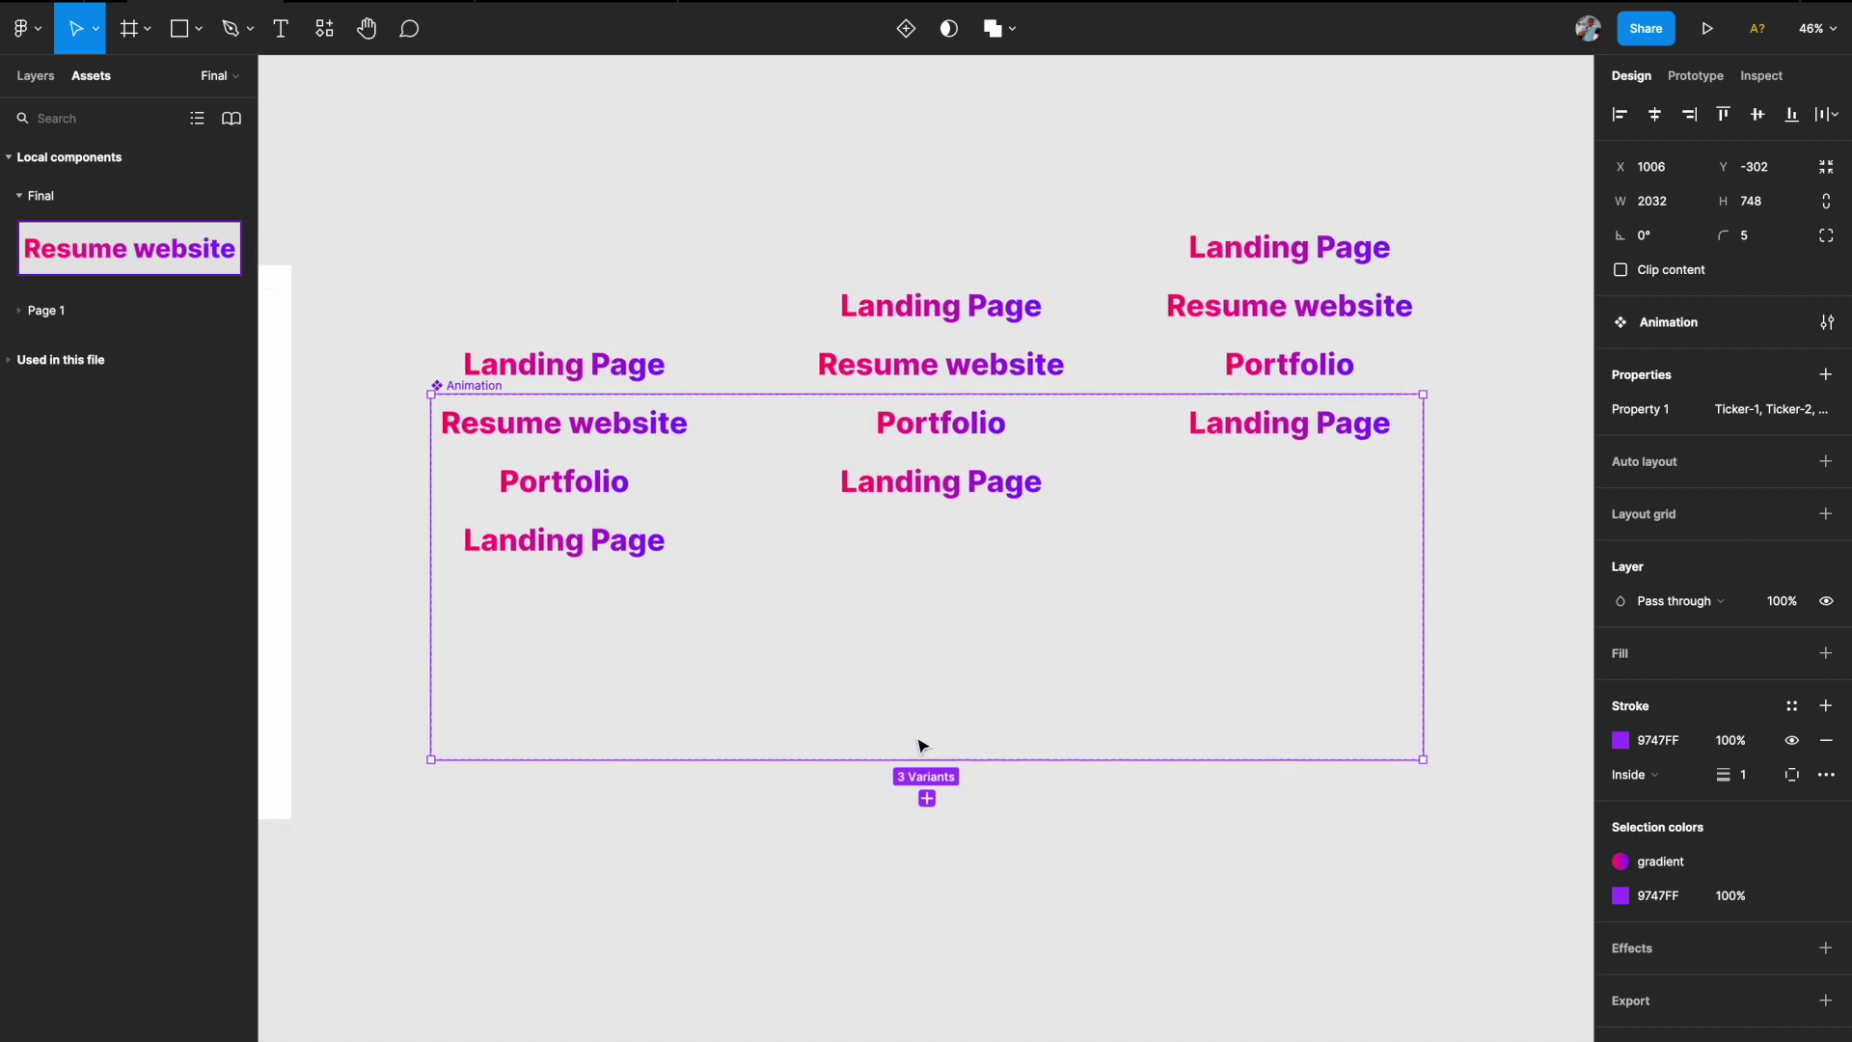
drag(777, 388, 769, 159)
ctrl+scroll(772, 169, down, 3)
click(35, 77)
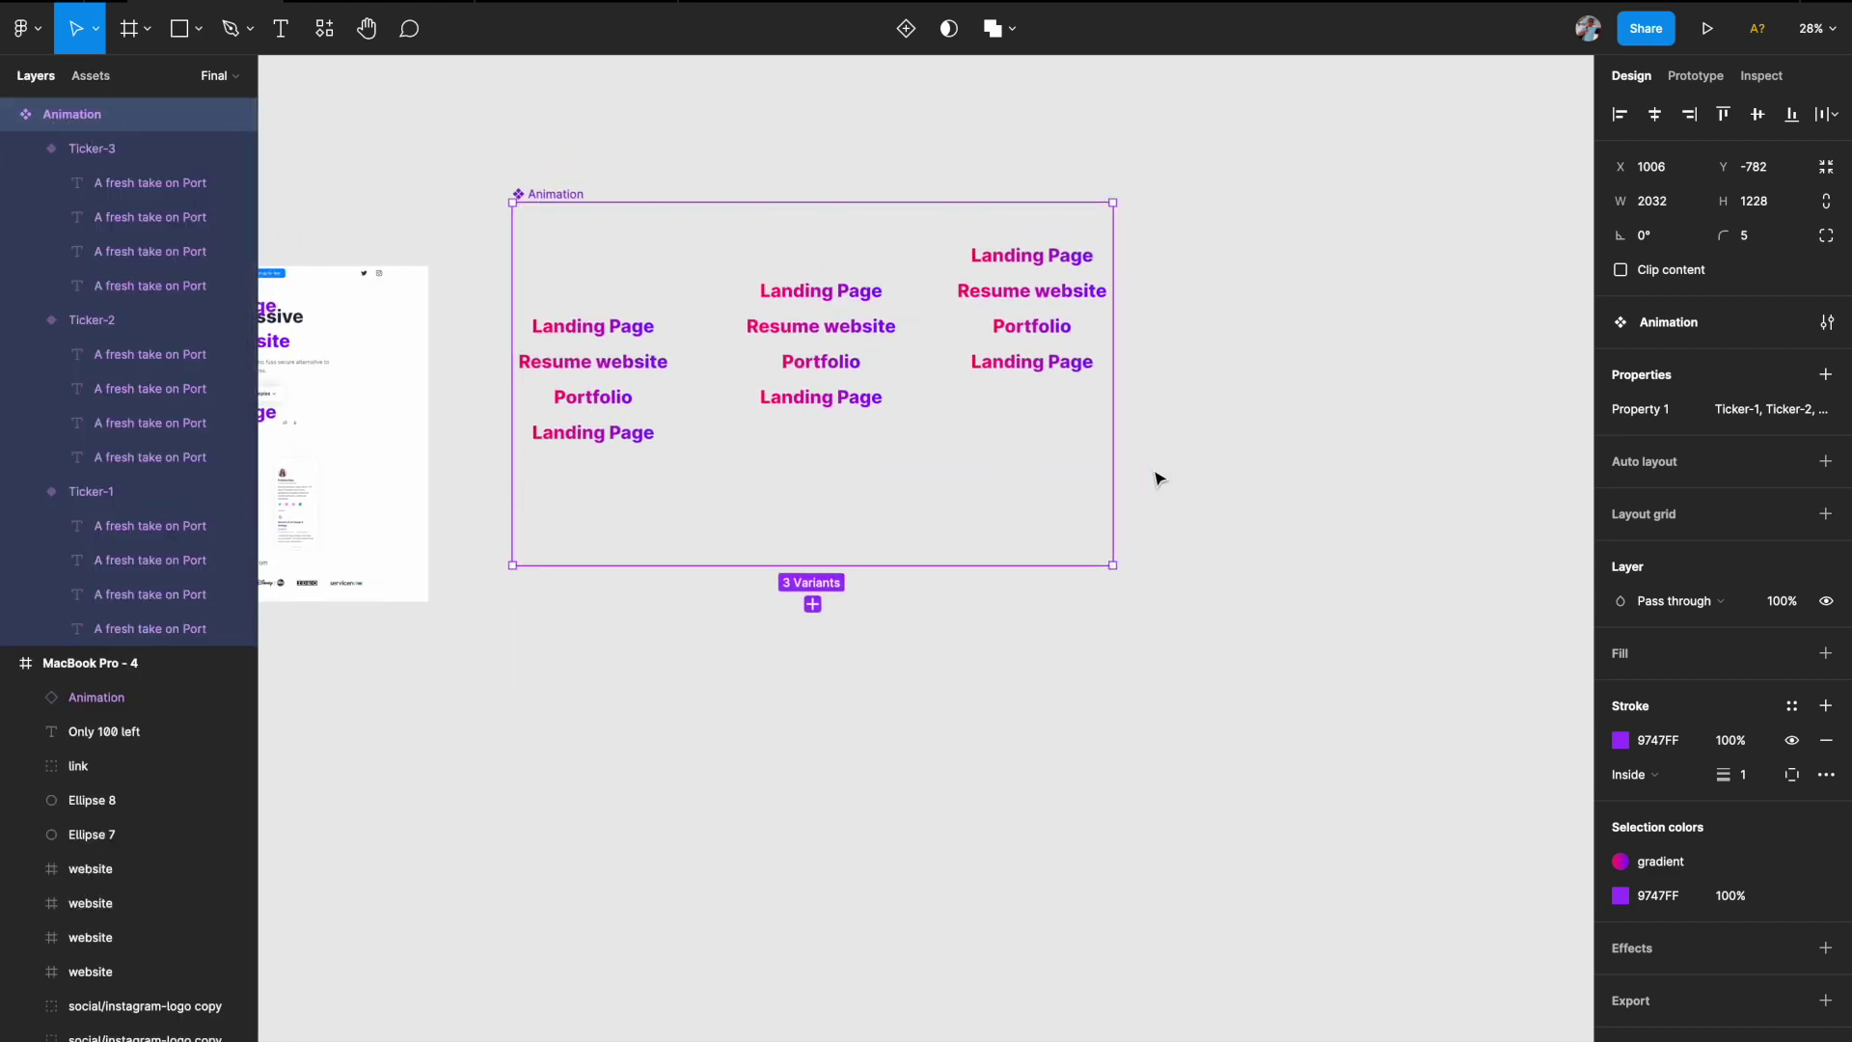
drag(1110, 451, 1548, 458)
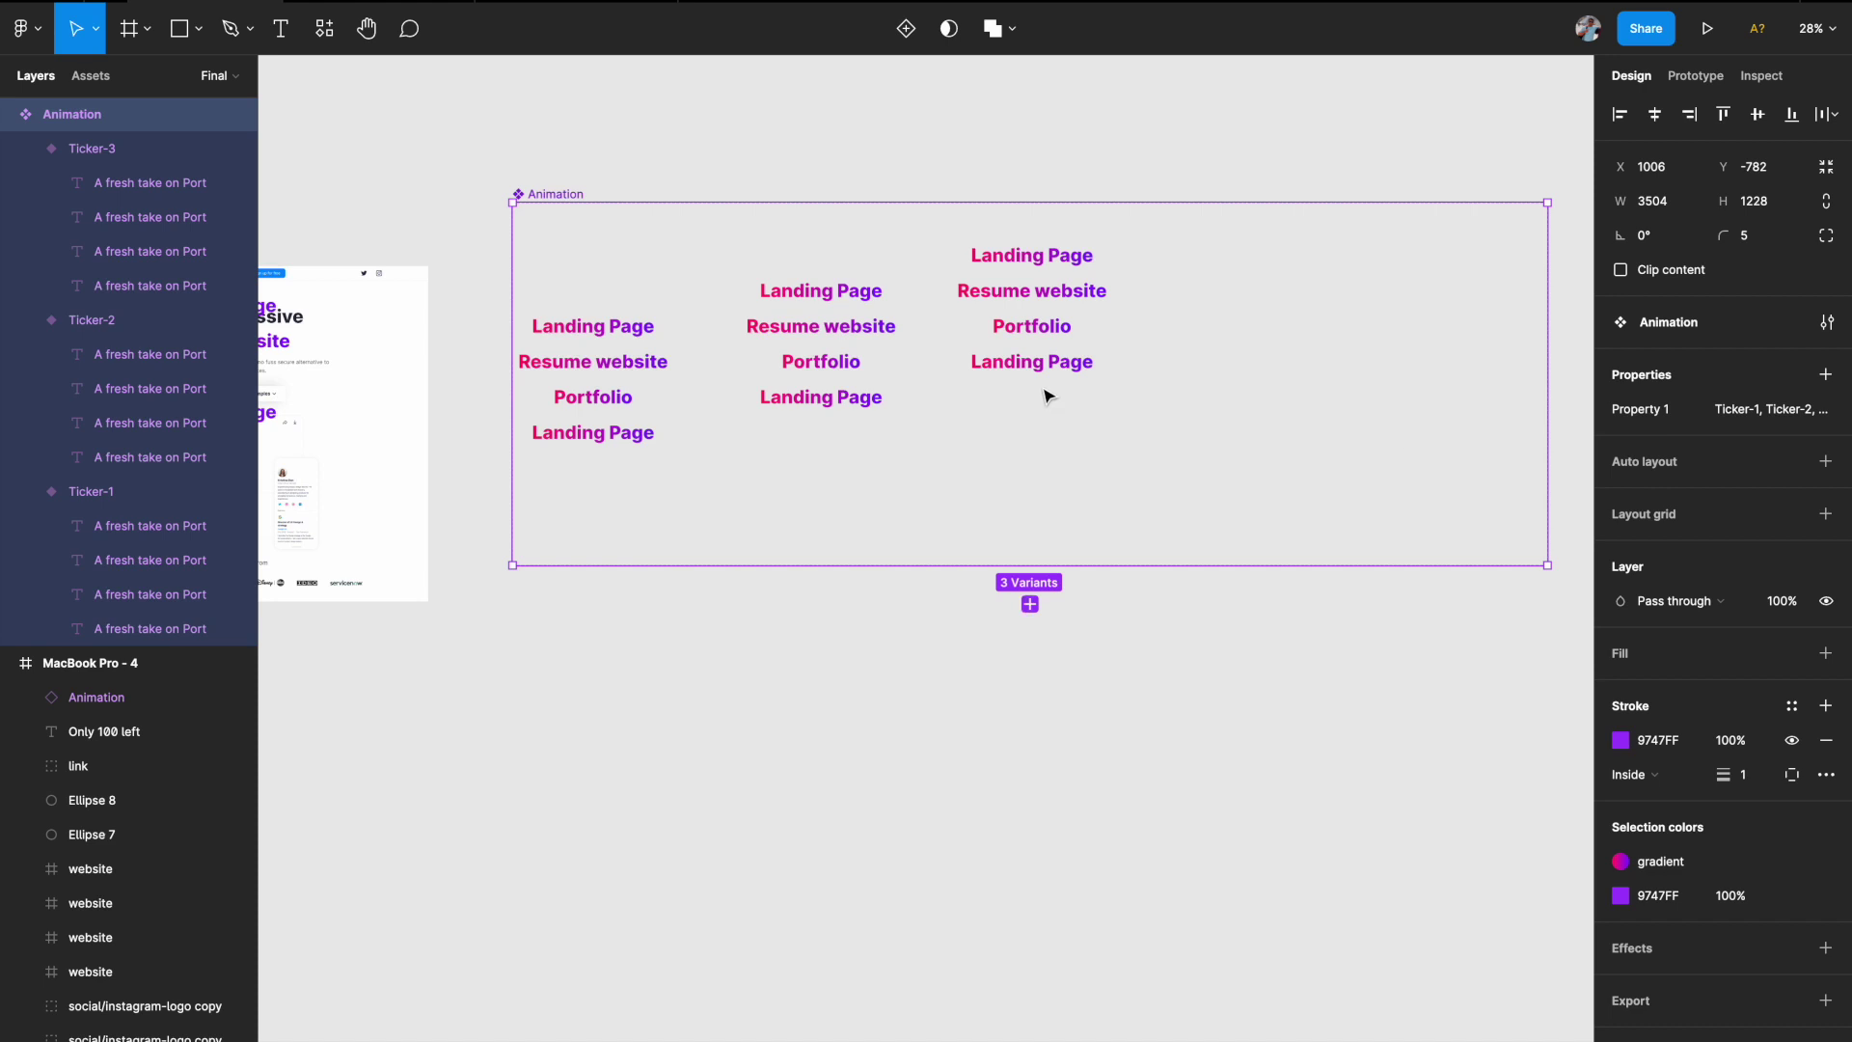
scroll(1046, 396, up, 3)
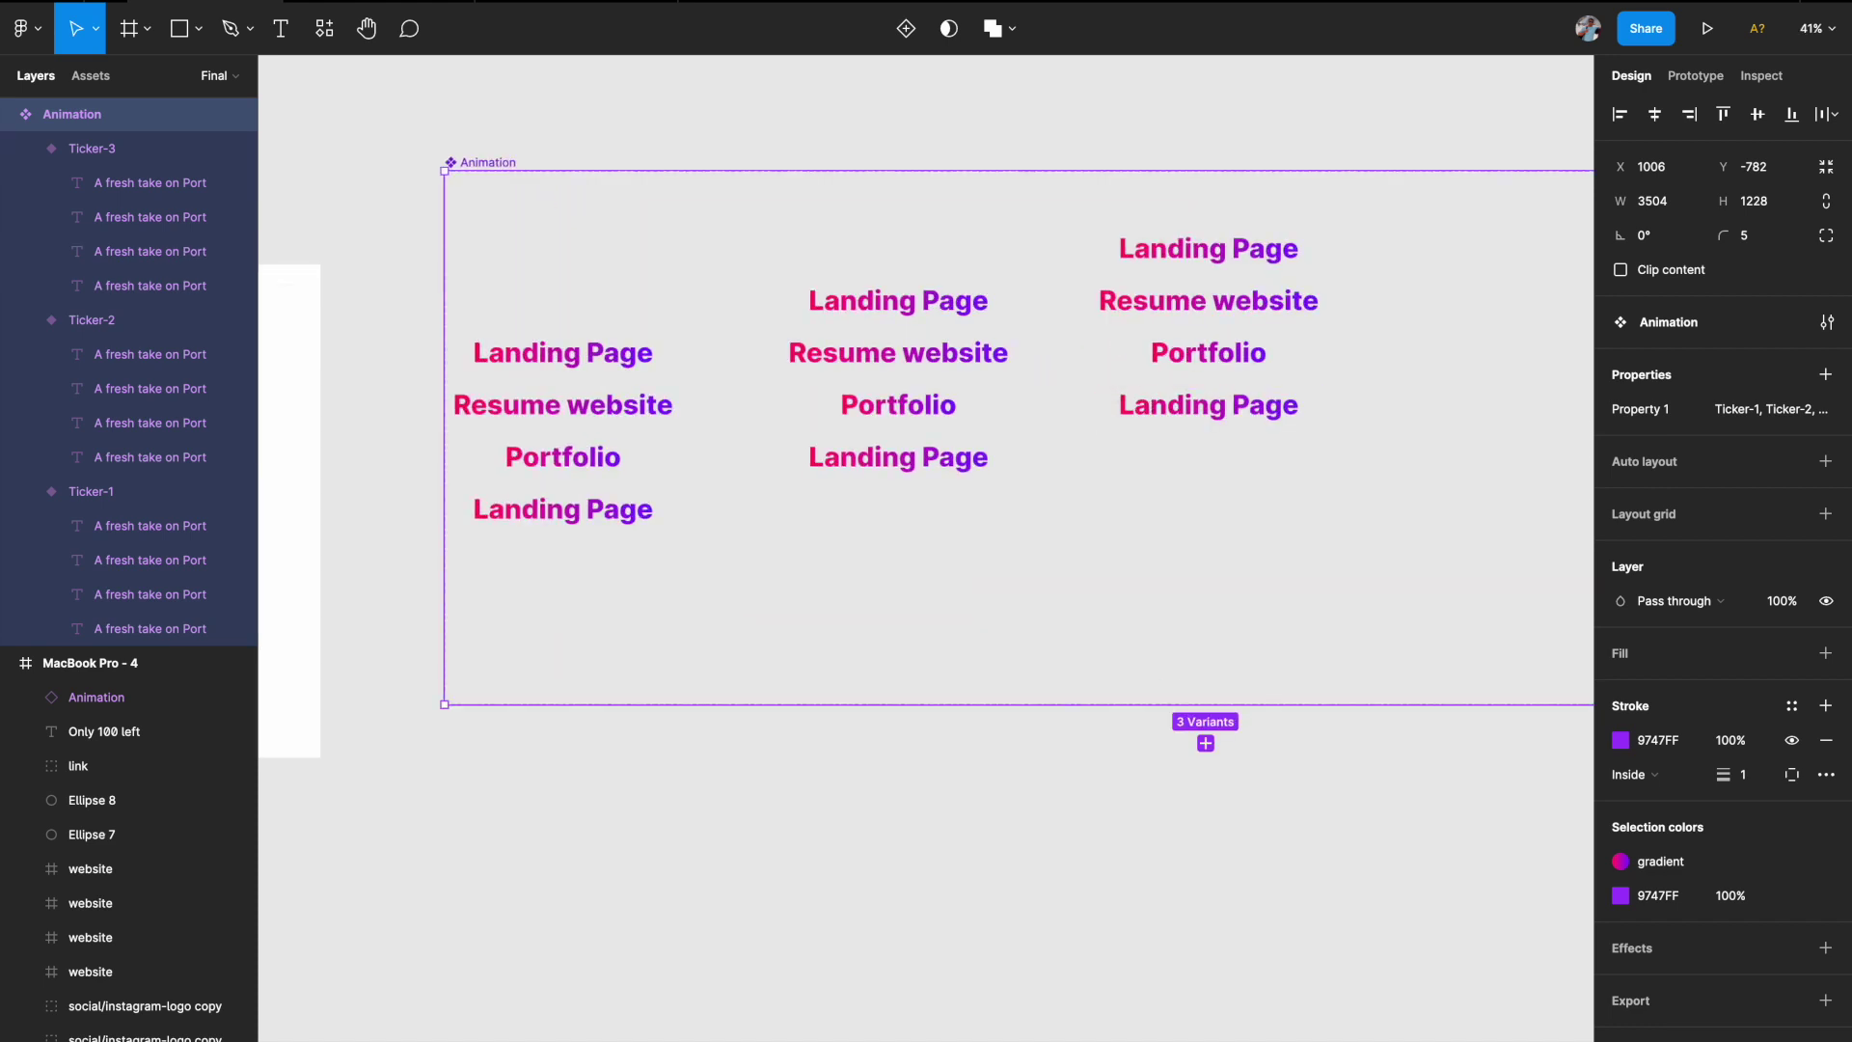
- Show the hidden white FFFFFF fill of the Ticker-3 variant's frame
click(1148, 400)
key(Escape)
scroll(1194, 528, down, 2)
scroll(1138, 415, right, 2)
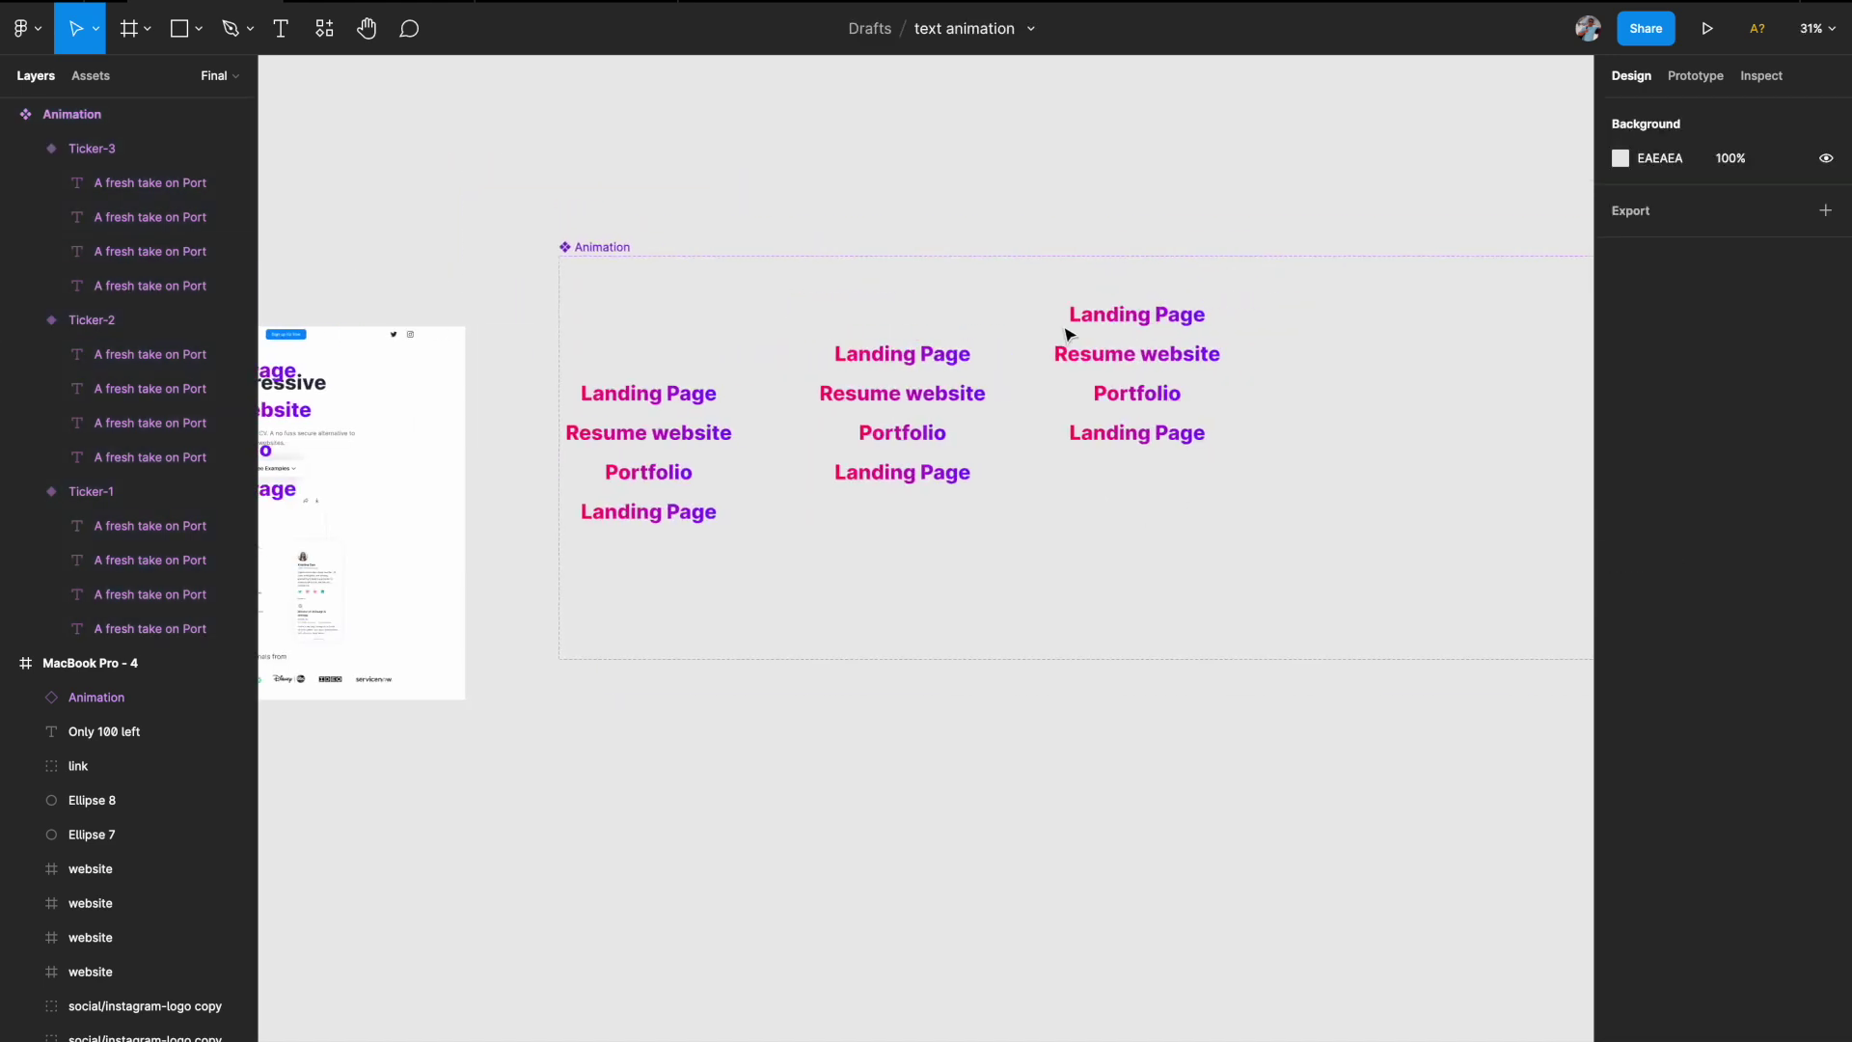
scroll(1154, 454, up, 3)
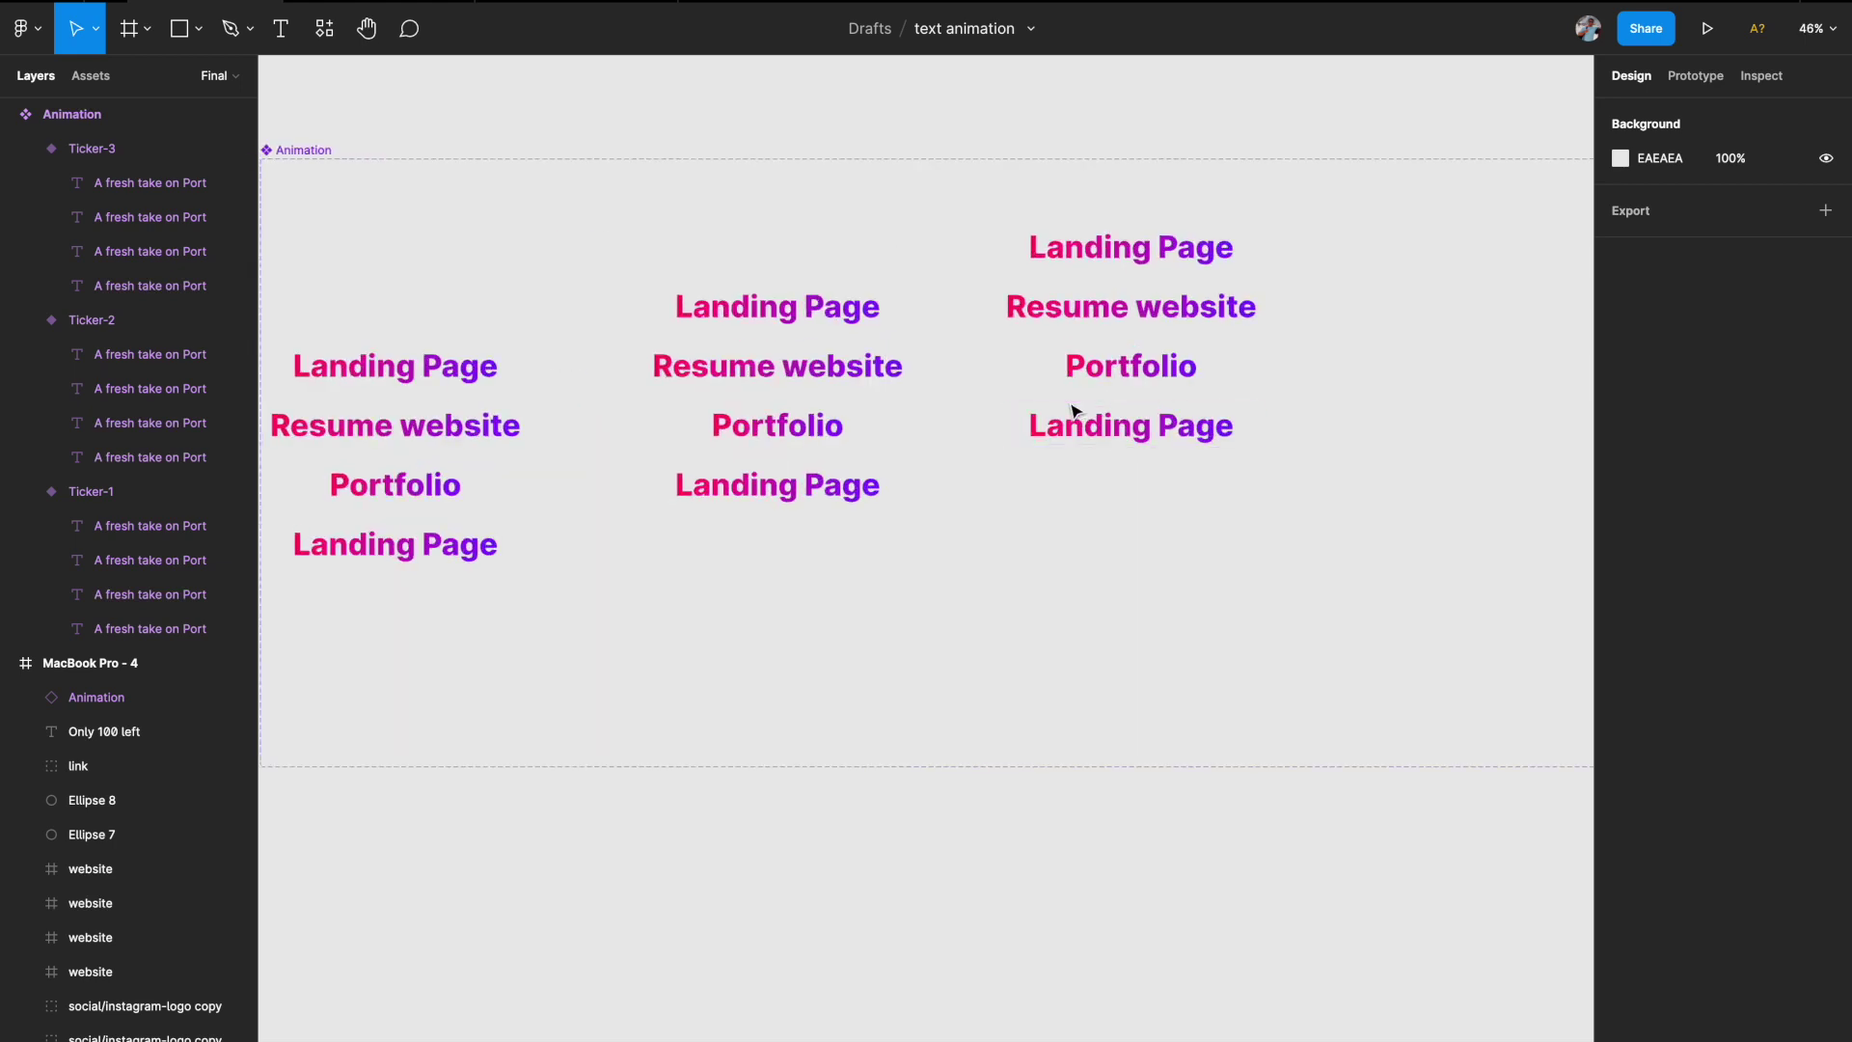
click(1022, 421)
scroll(1054, 401, left, 3)
scroll(1056, 403, up, 1)
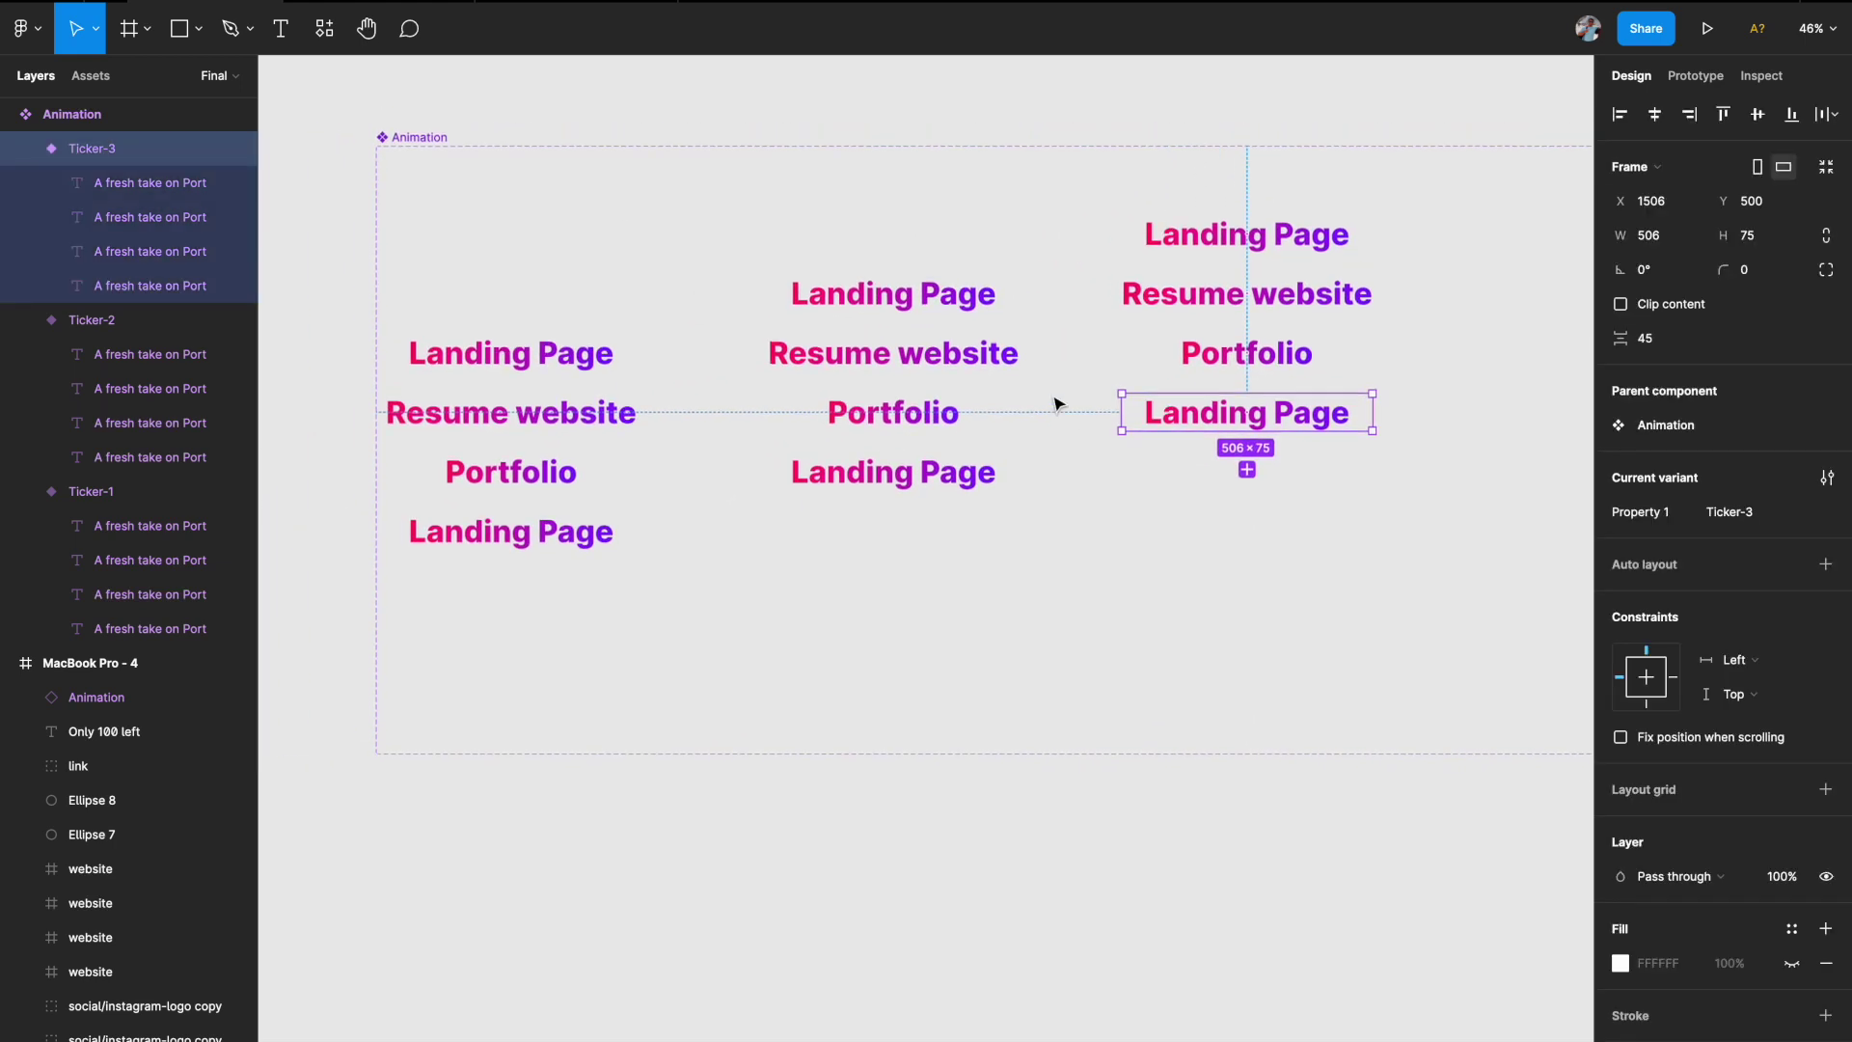
click(1791, 965)
scroll(1394, 681, right, 2)
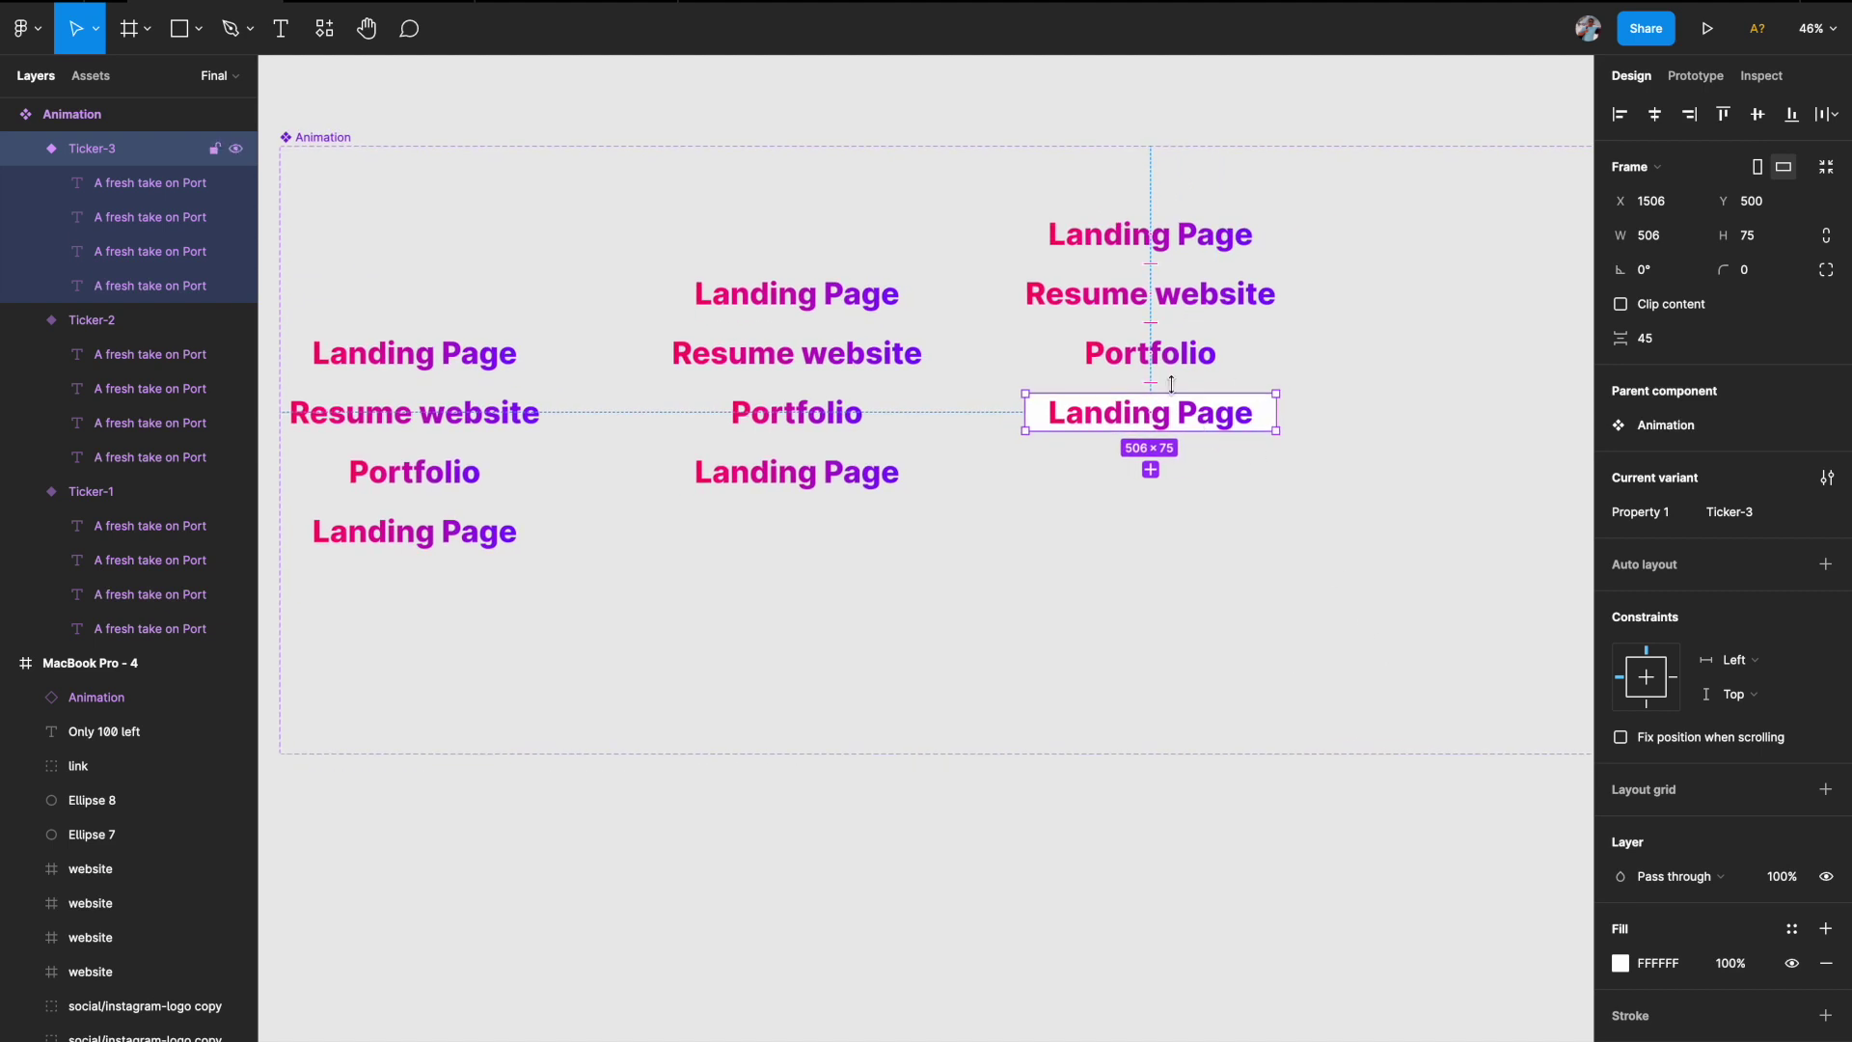
scroll(1233, 423, up, 1)
scroll(1233, 422, right, 1)
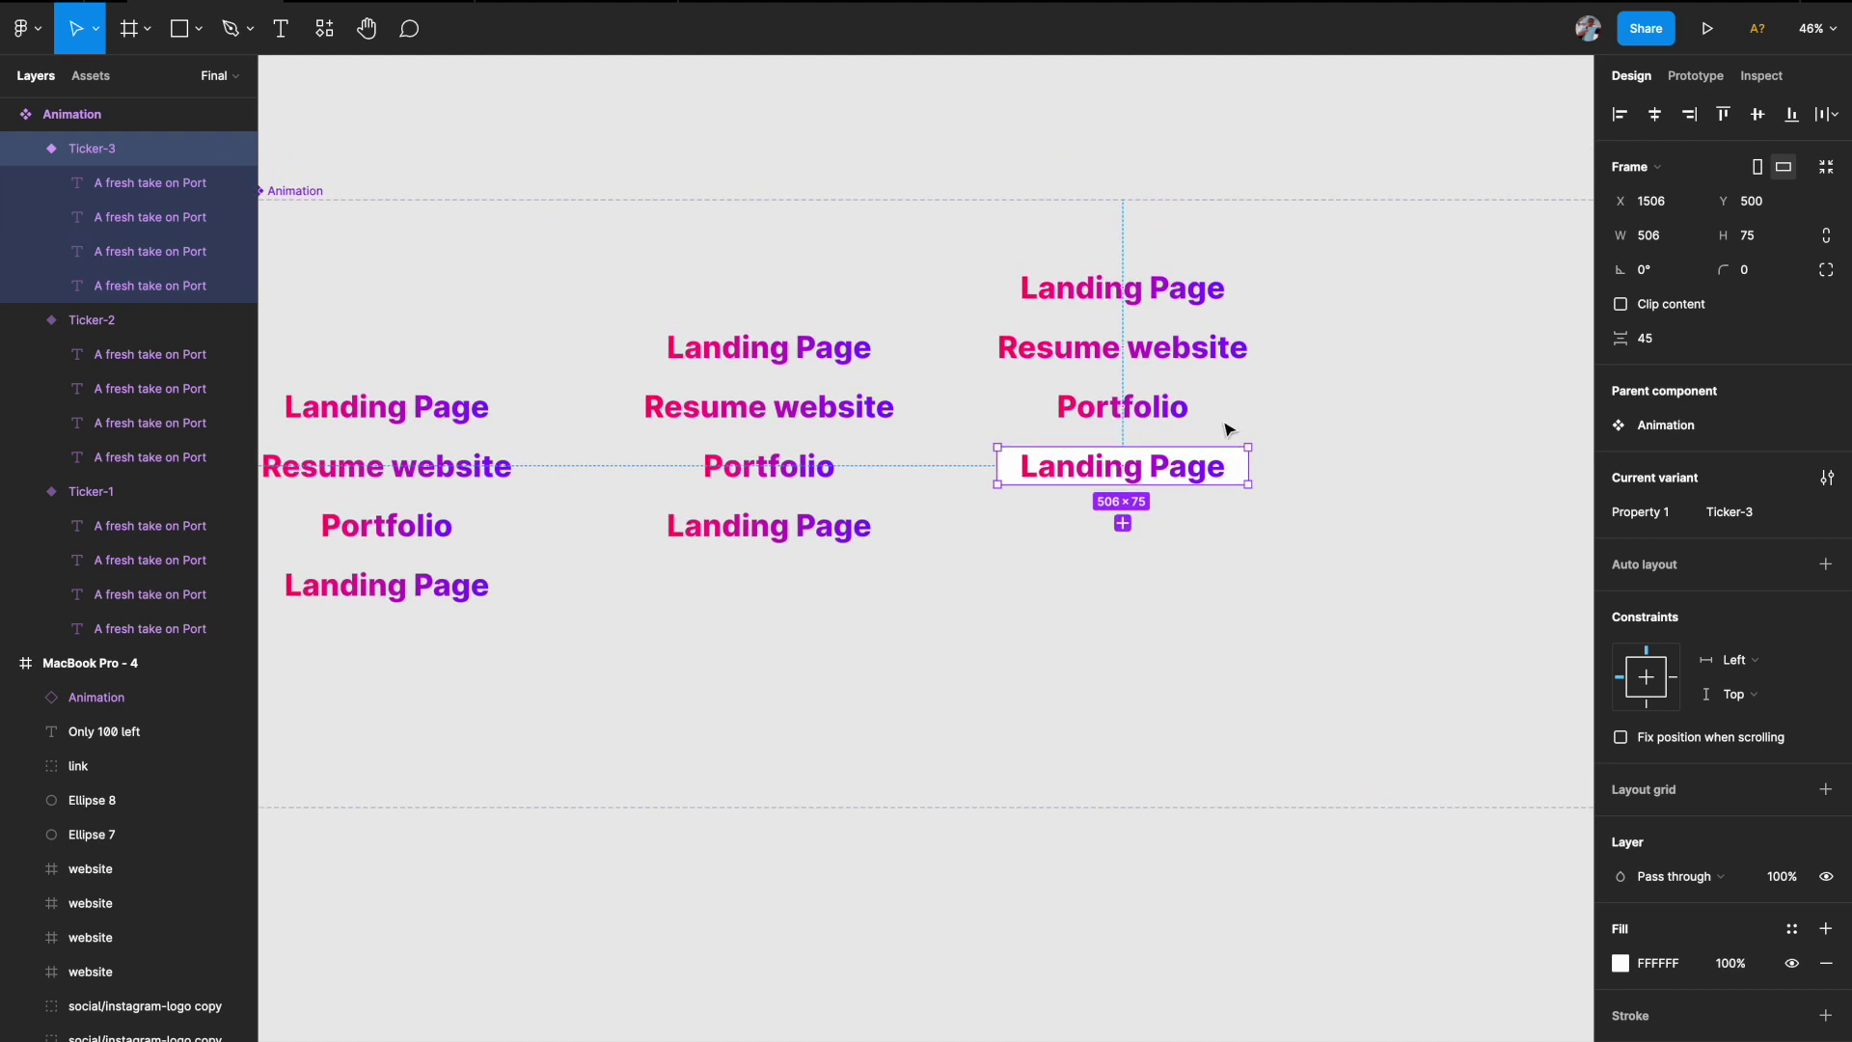
scroll(1180, 440, down, 2)
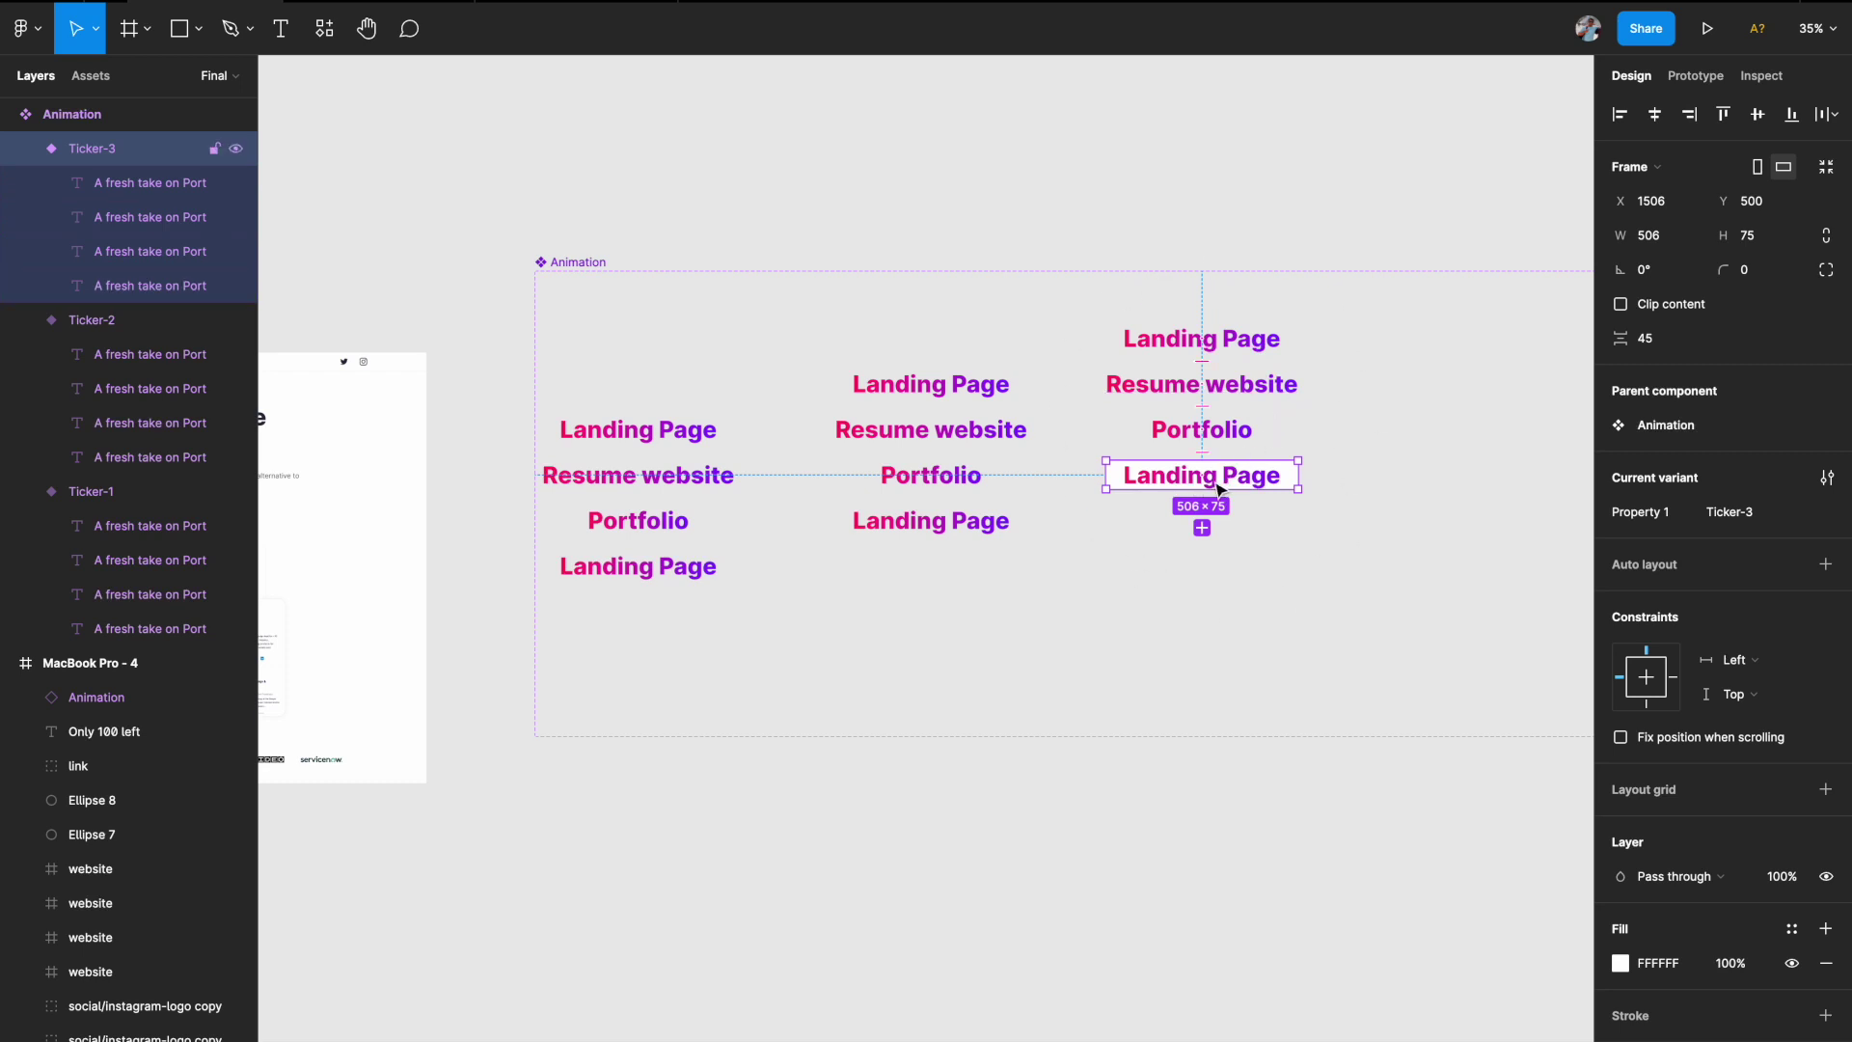
scroll(1210, 482, up, 3)
scroll(1217, 489, down, 2)
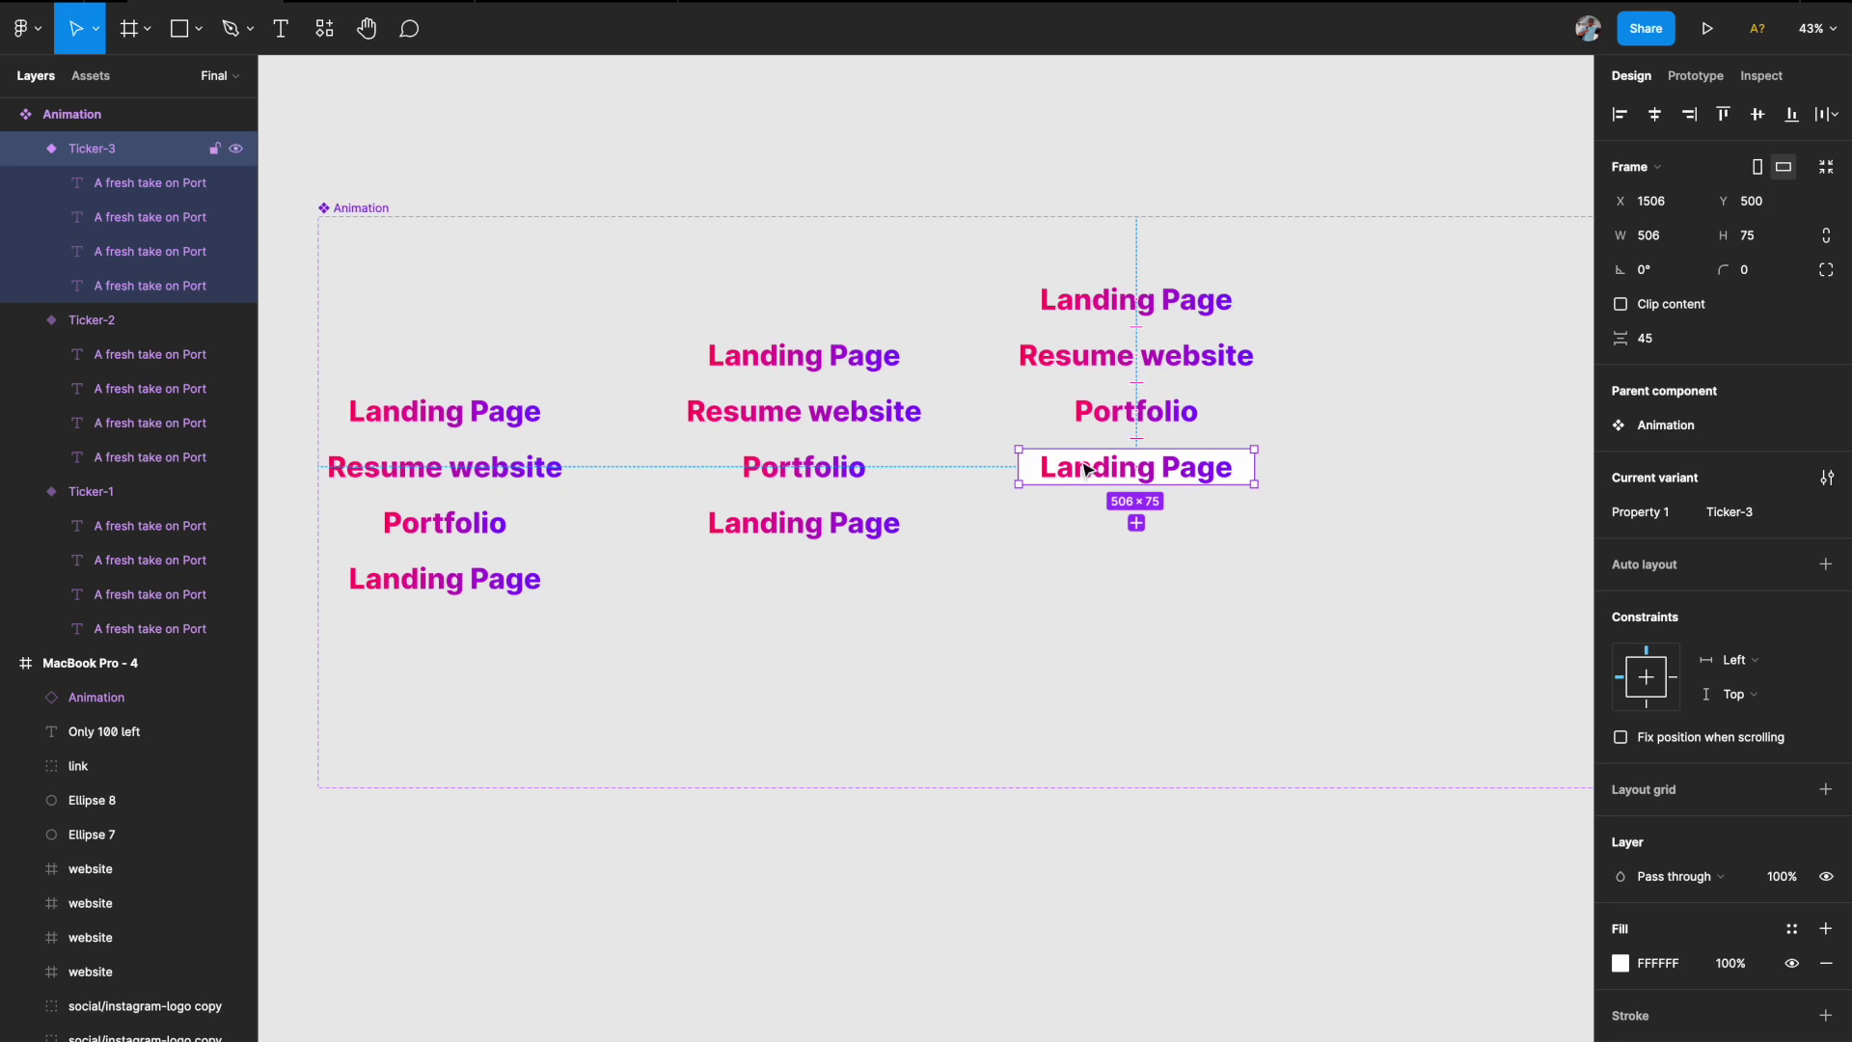
- Add a variant based on Ticker-3 and place it beside Ticker-3 at about X 2281, Y 500
click(1290, 562)
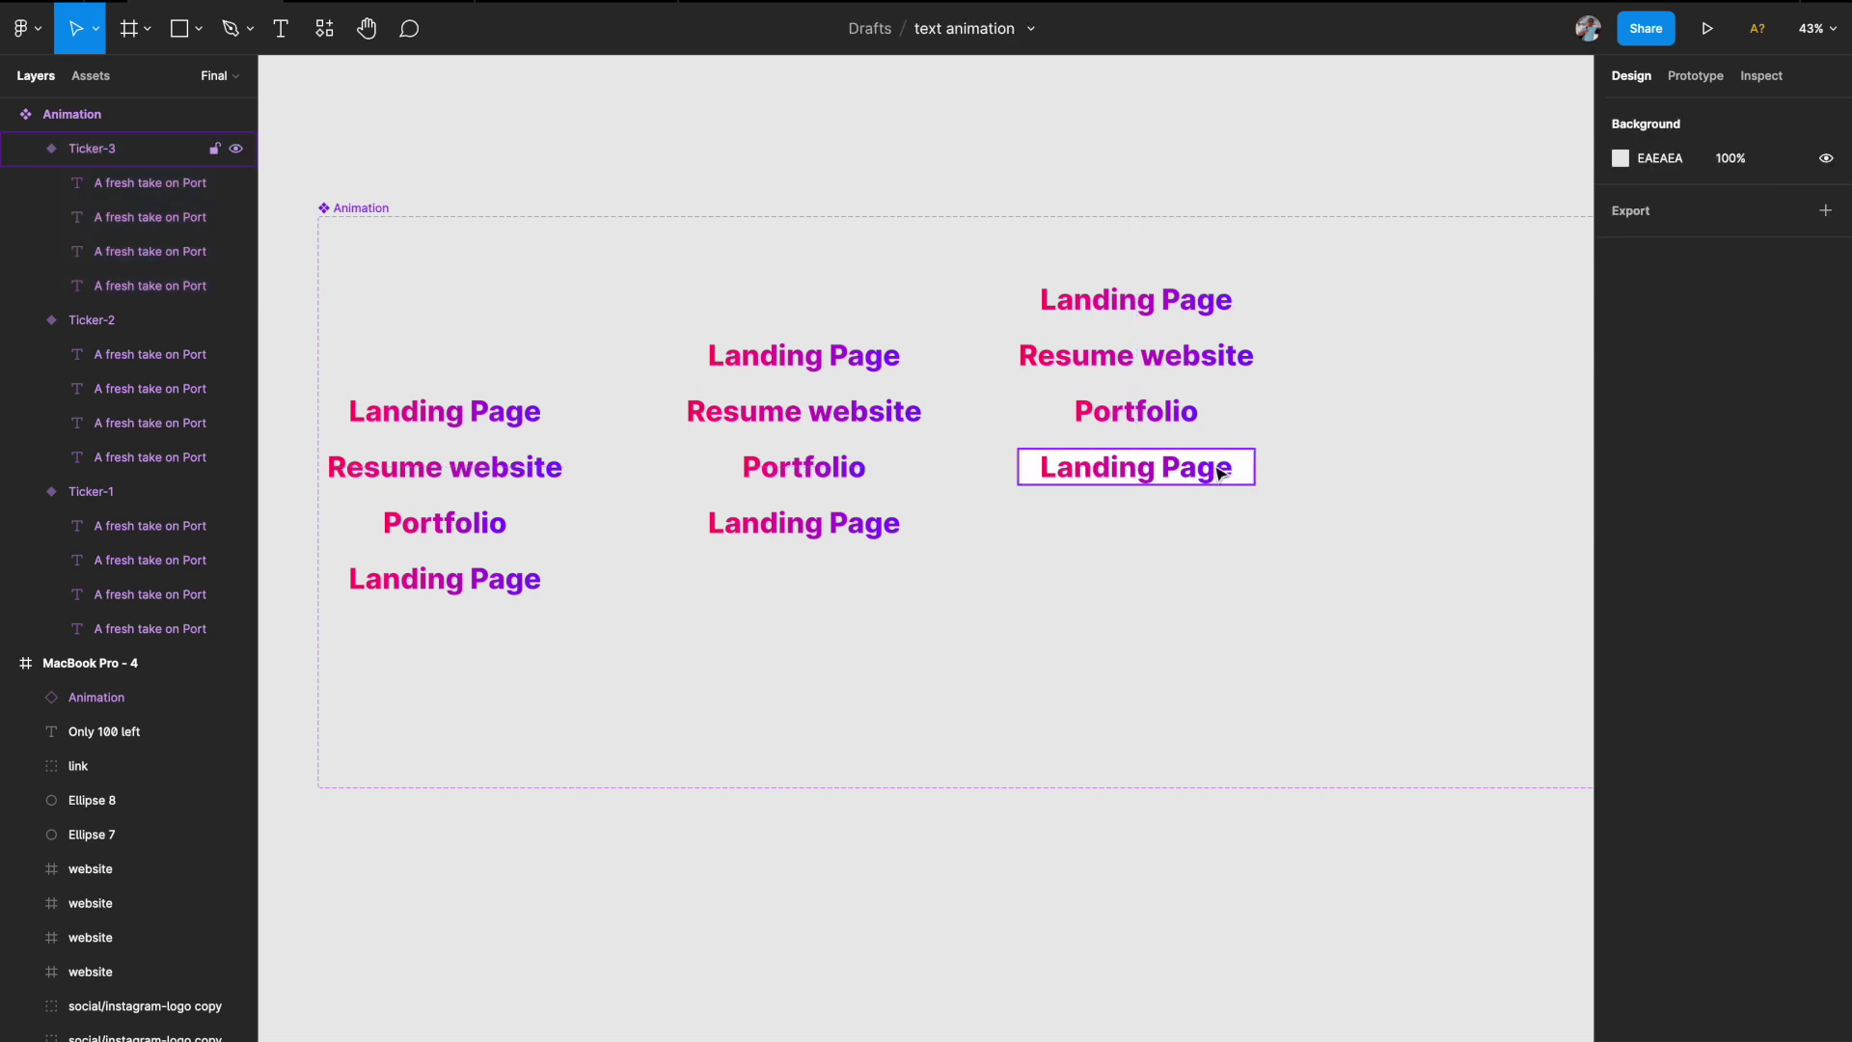
click(1137, 467)
scroll(1220, 474, down, 2)
scroll(1217, 472, up, 2)
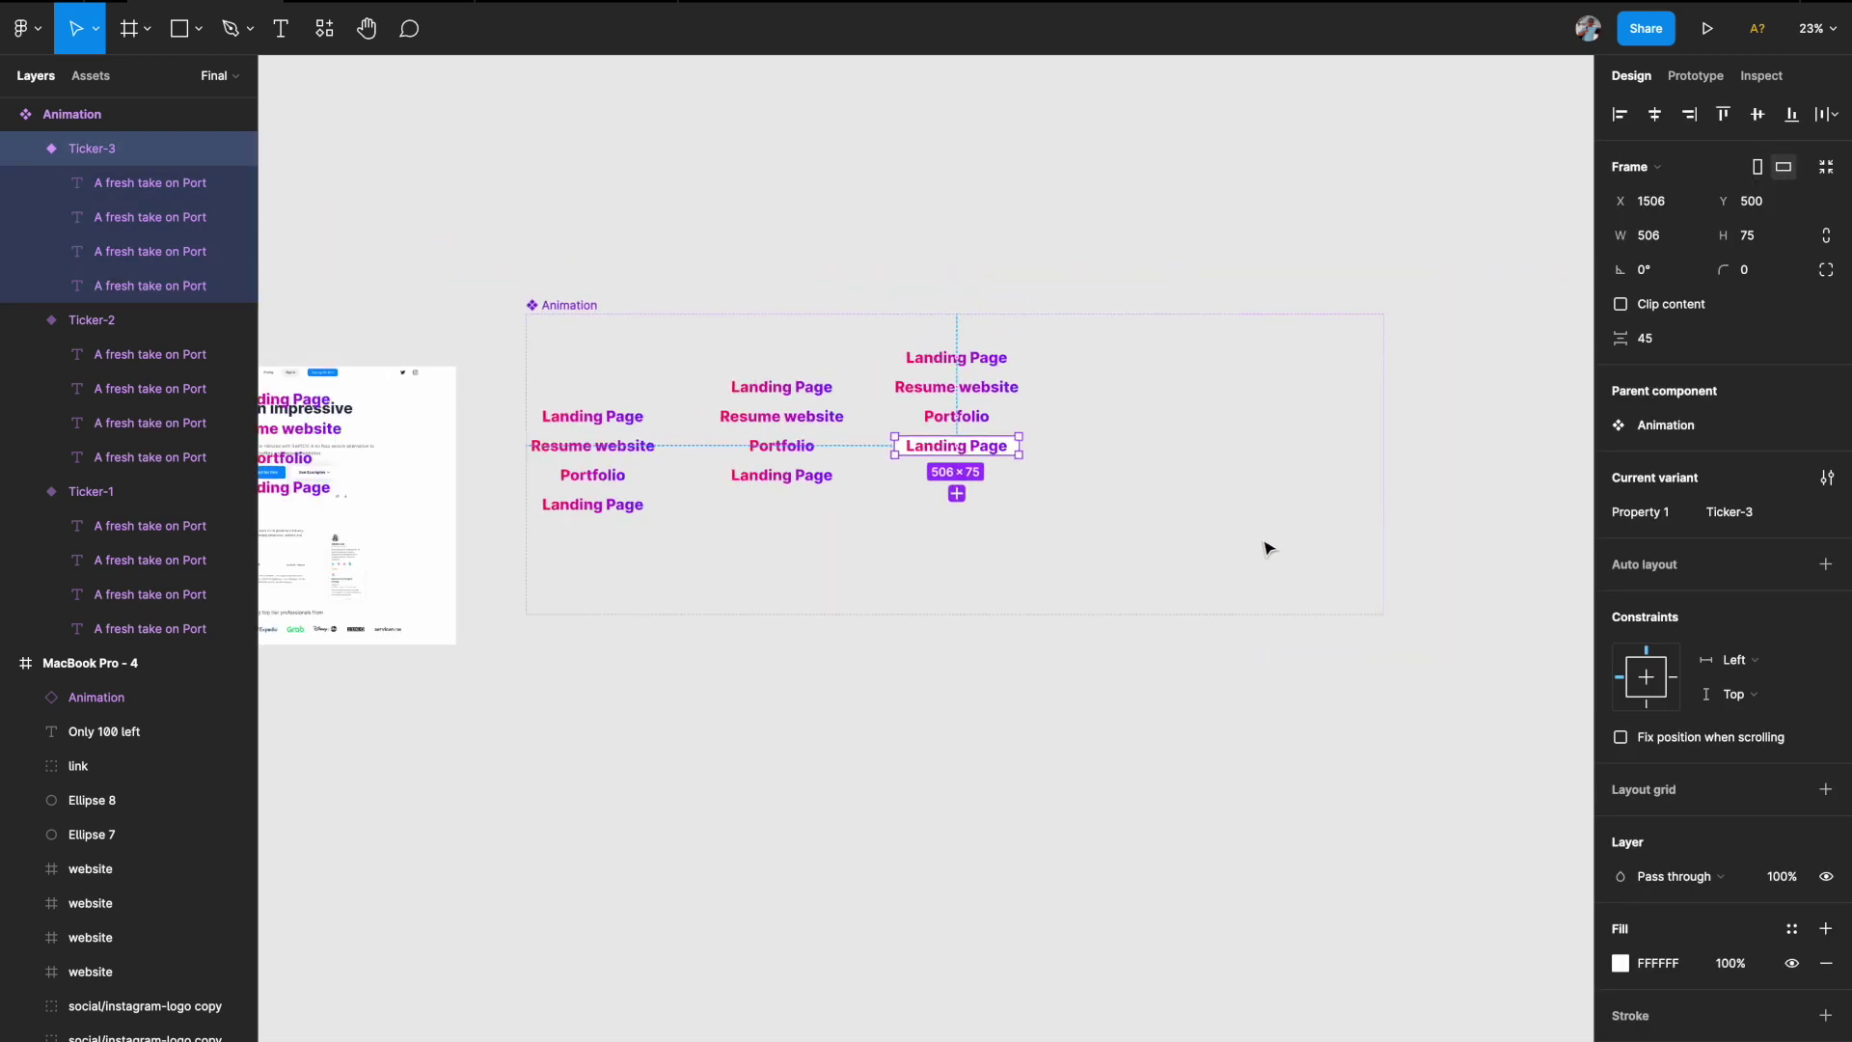
scroll(966, 392, up, 3)
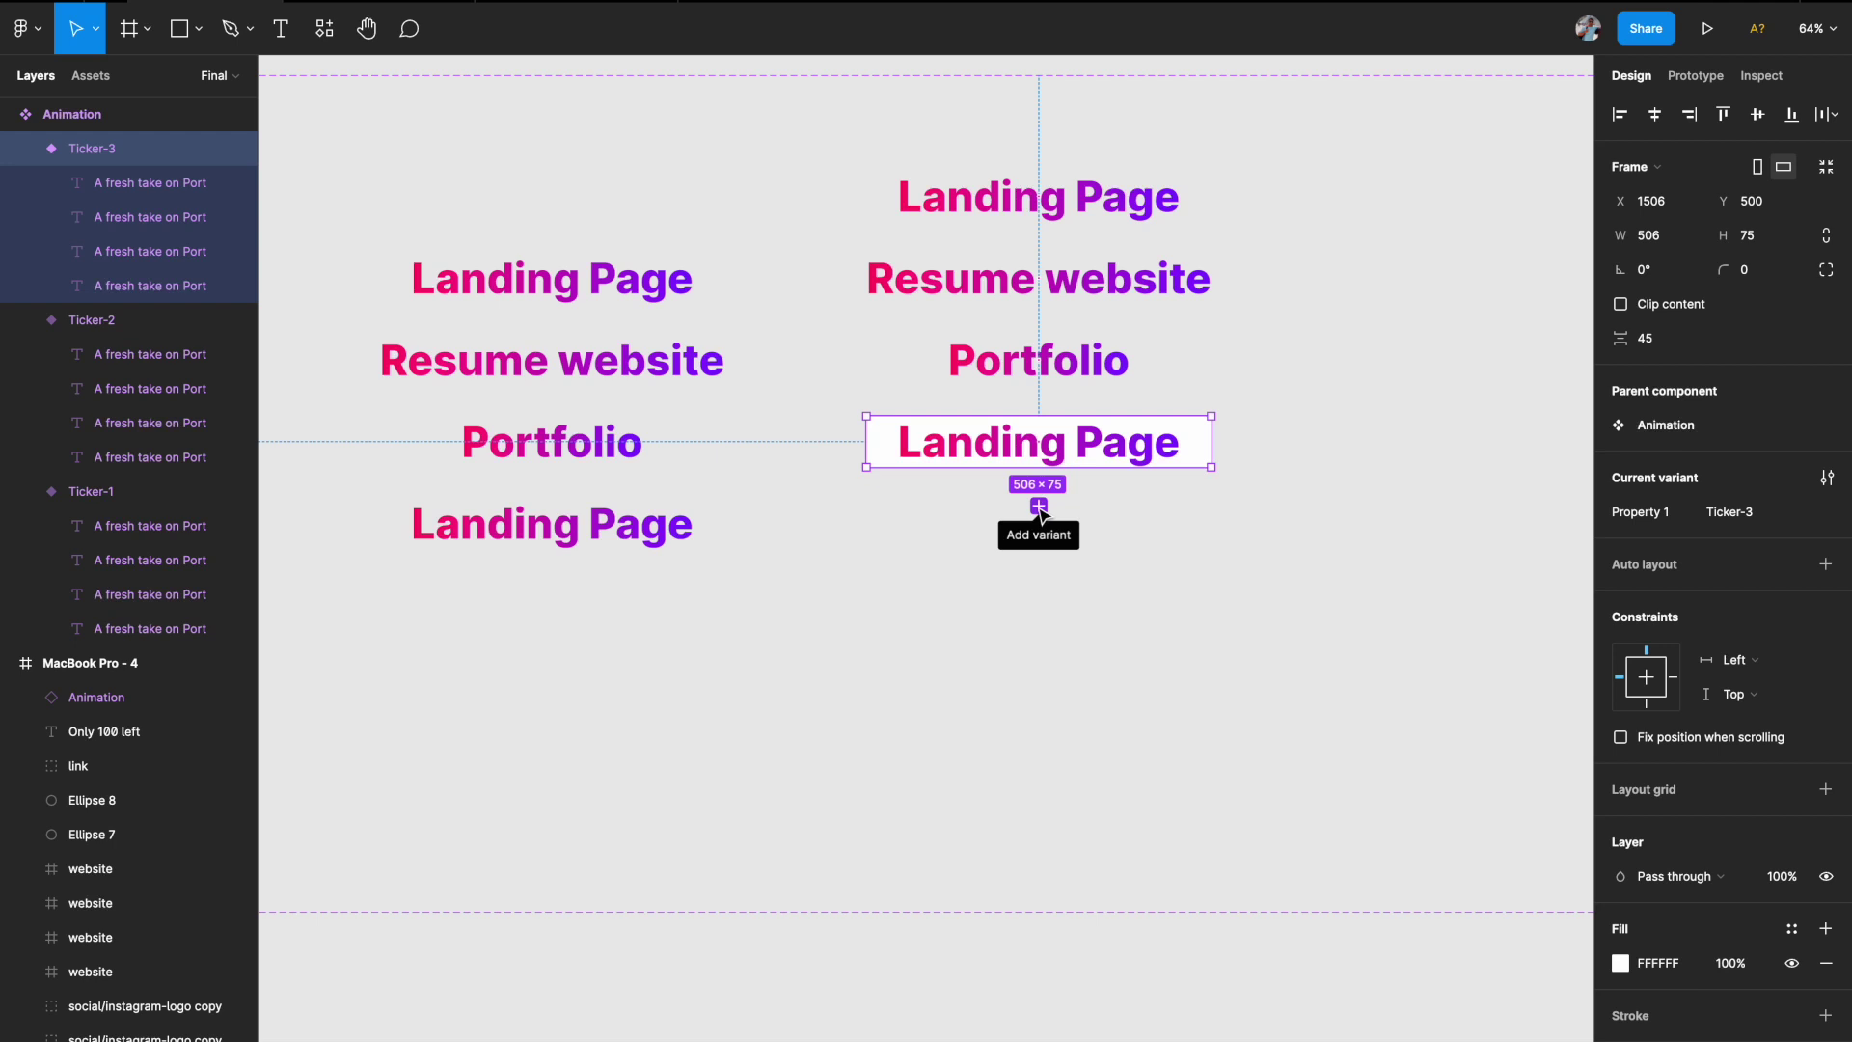
click(1039, 505)
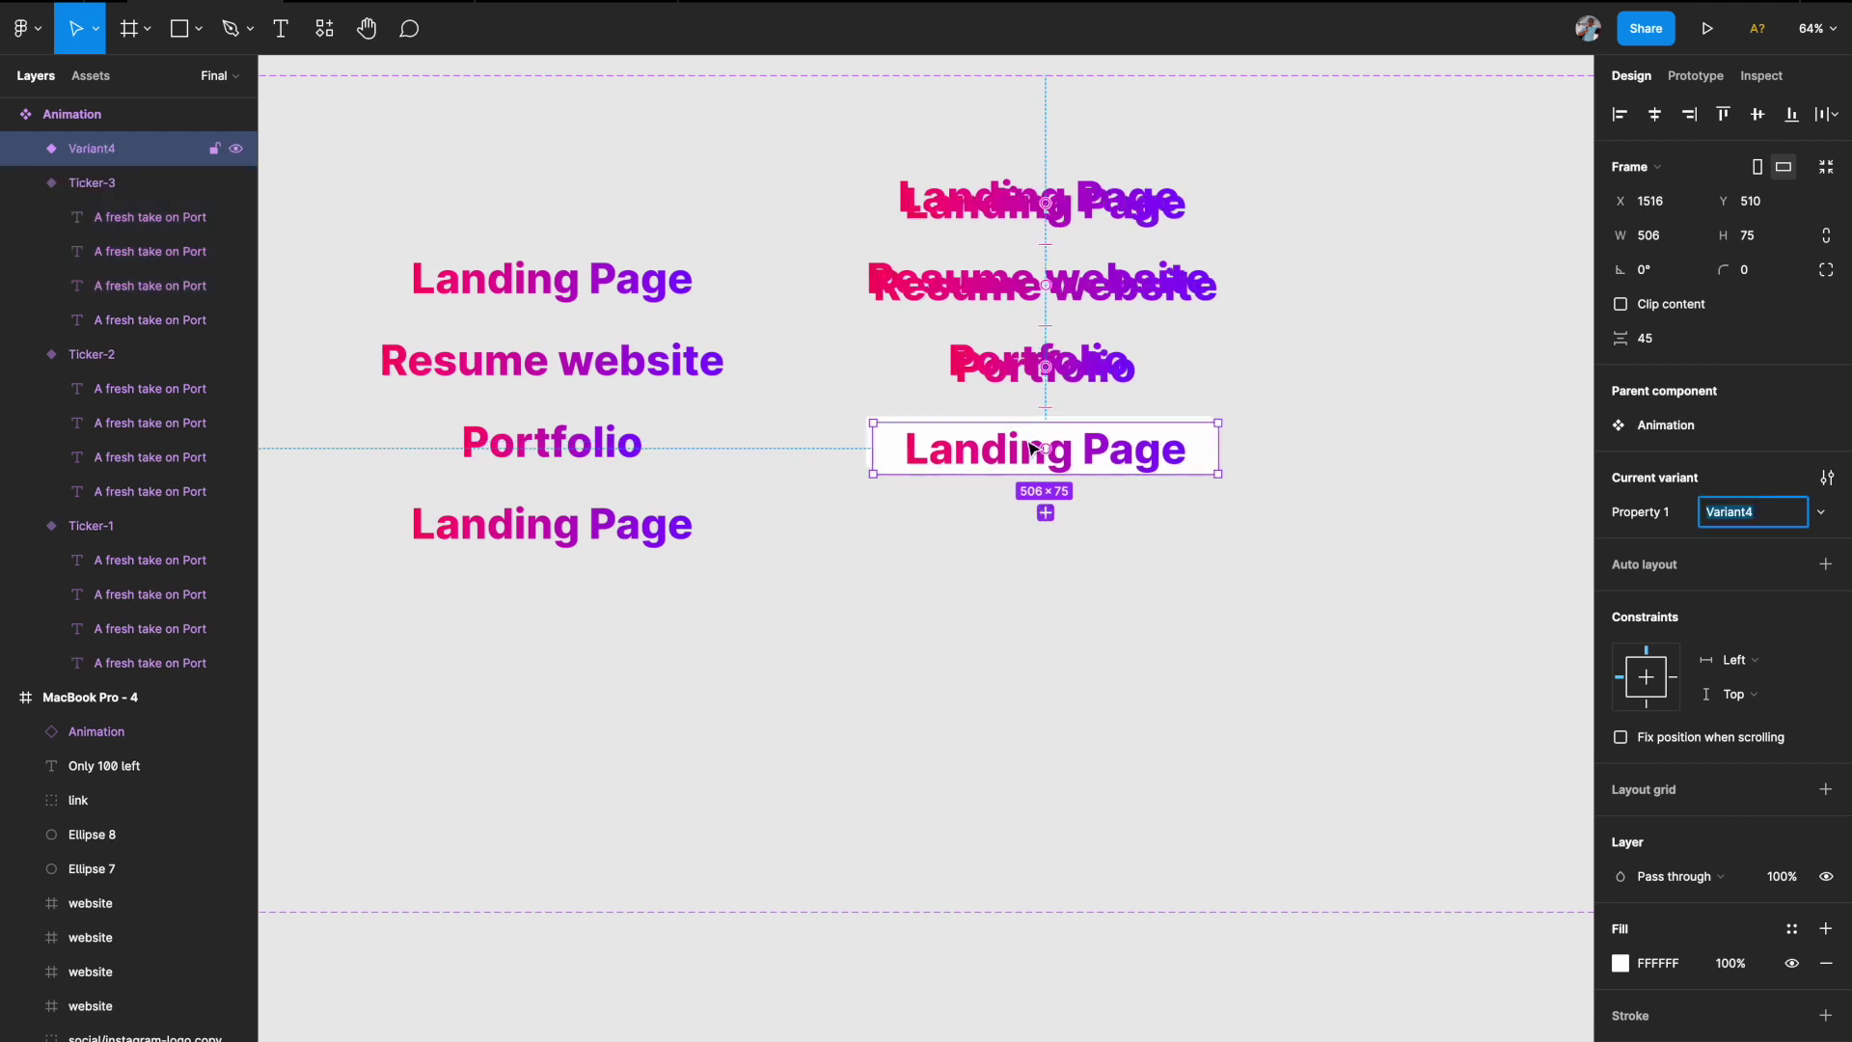
drag(1037, 448, 1480, 447)
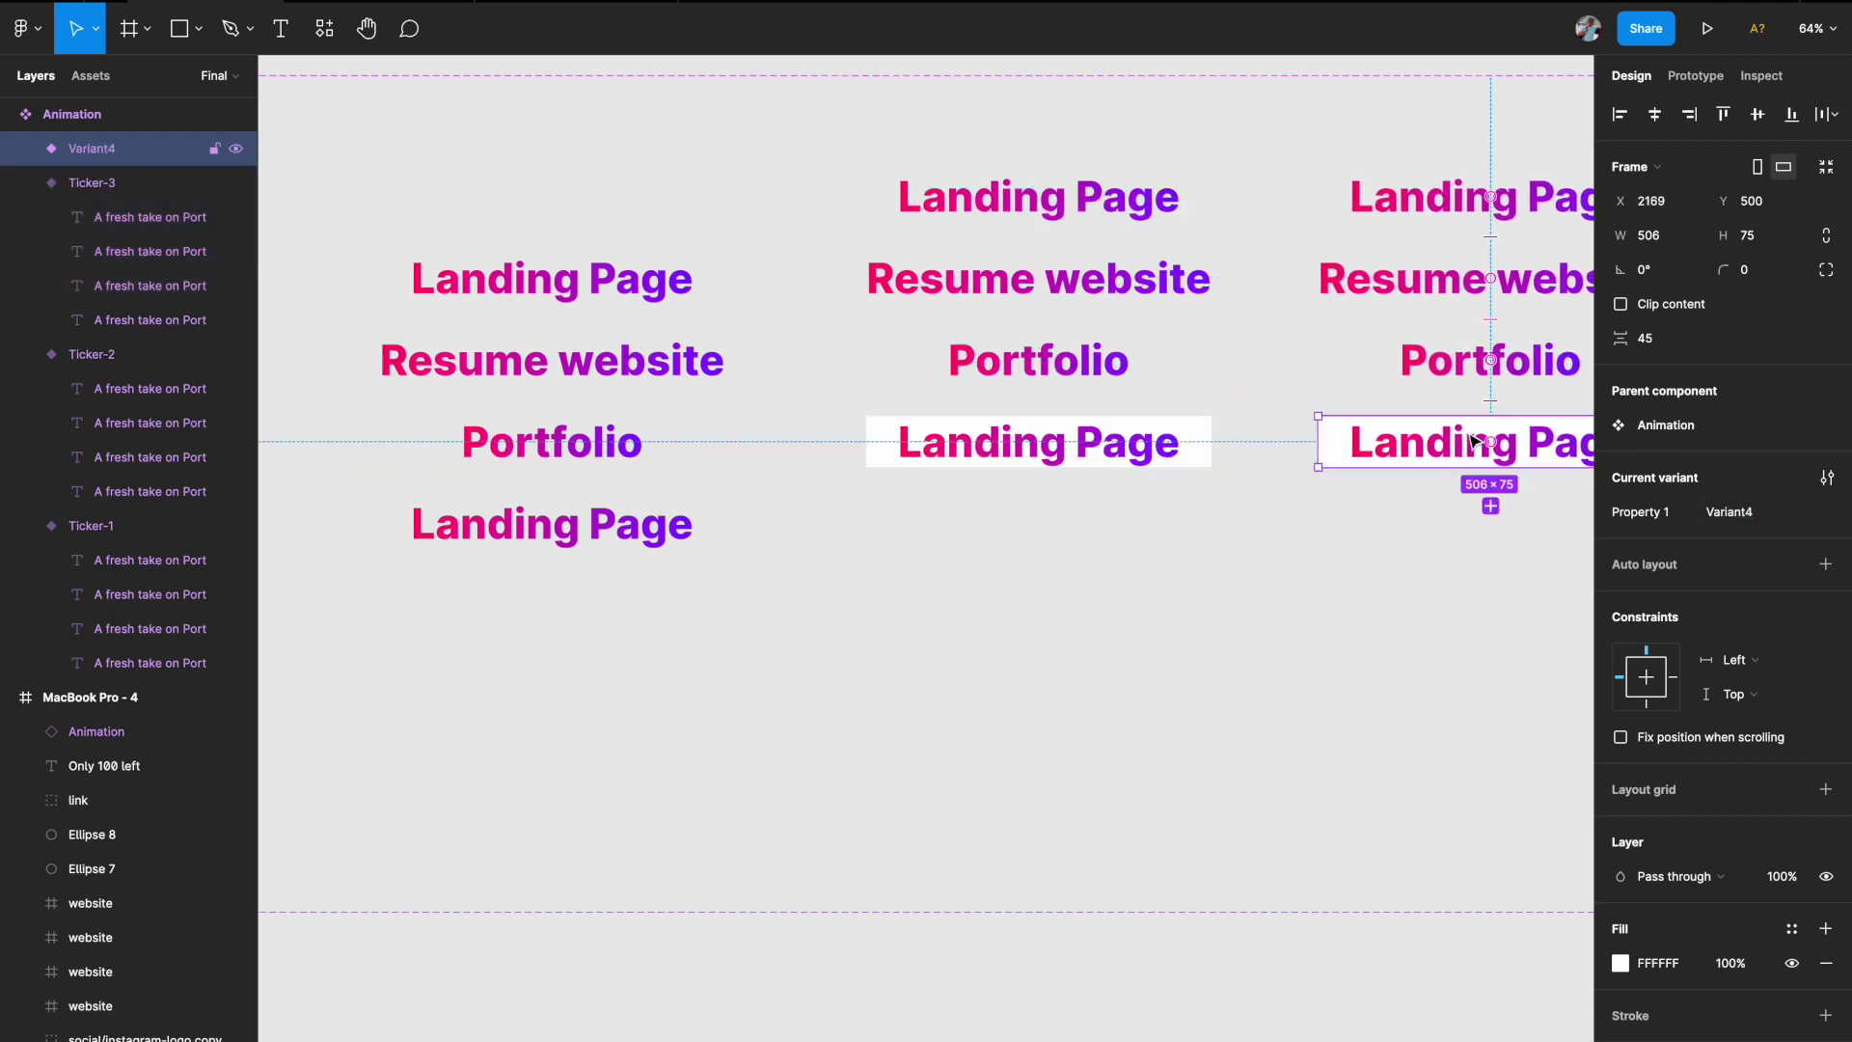
scroll(1473, 439, right, 5)
drag(1229, 439, 1307, 439)
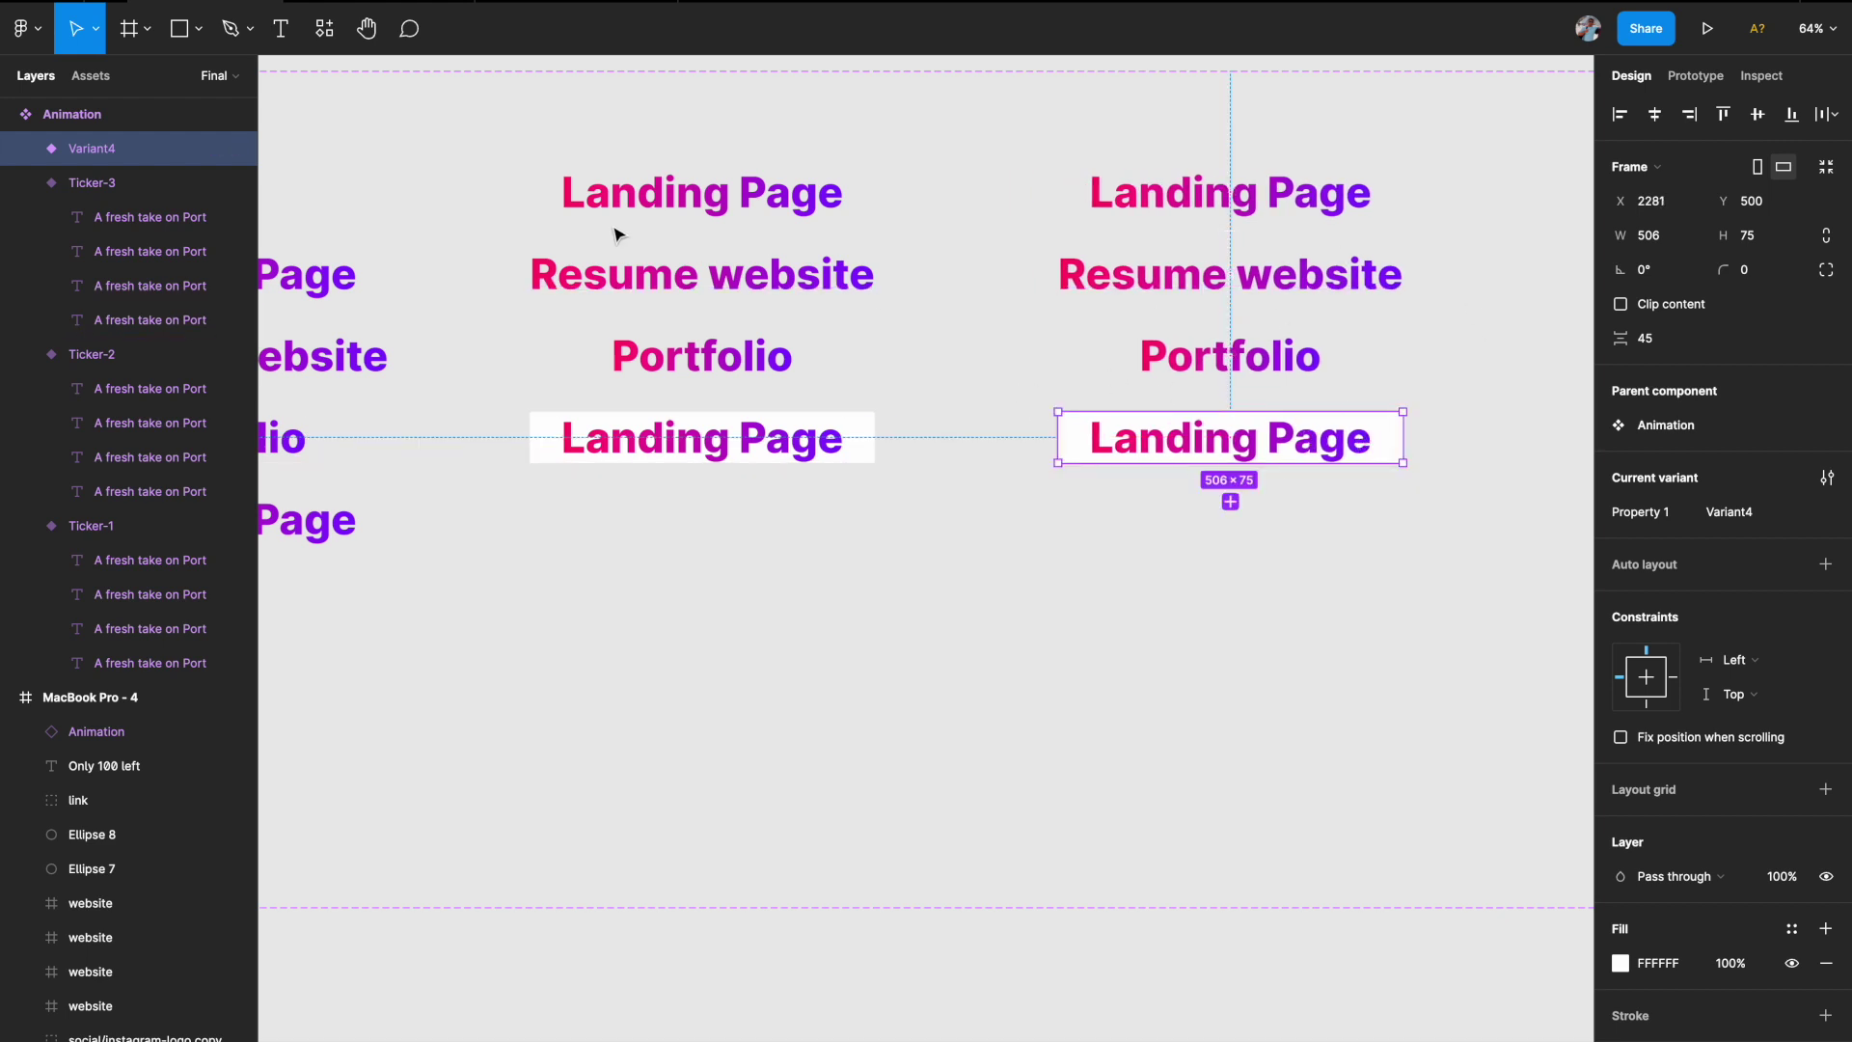
- Rename the new fourth variant's Property 1 value to Ticker-4
double_click(90, 150)
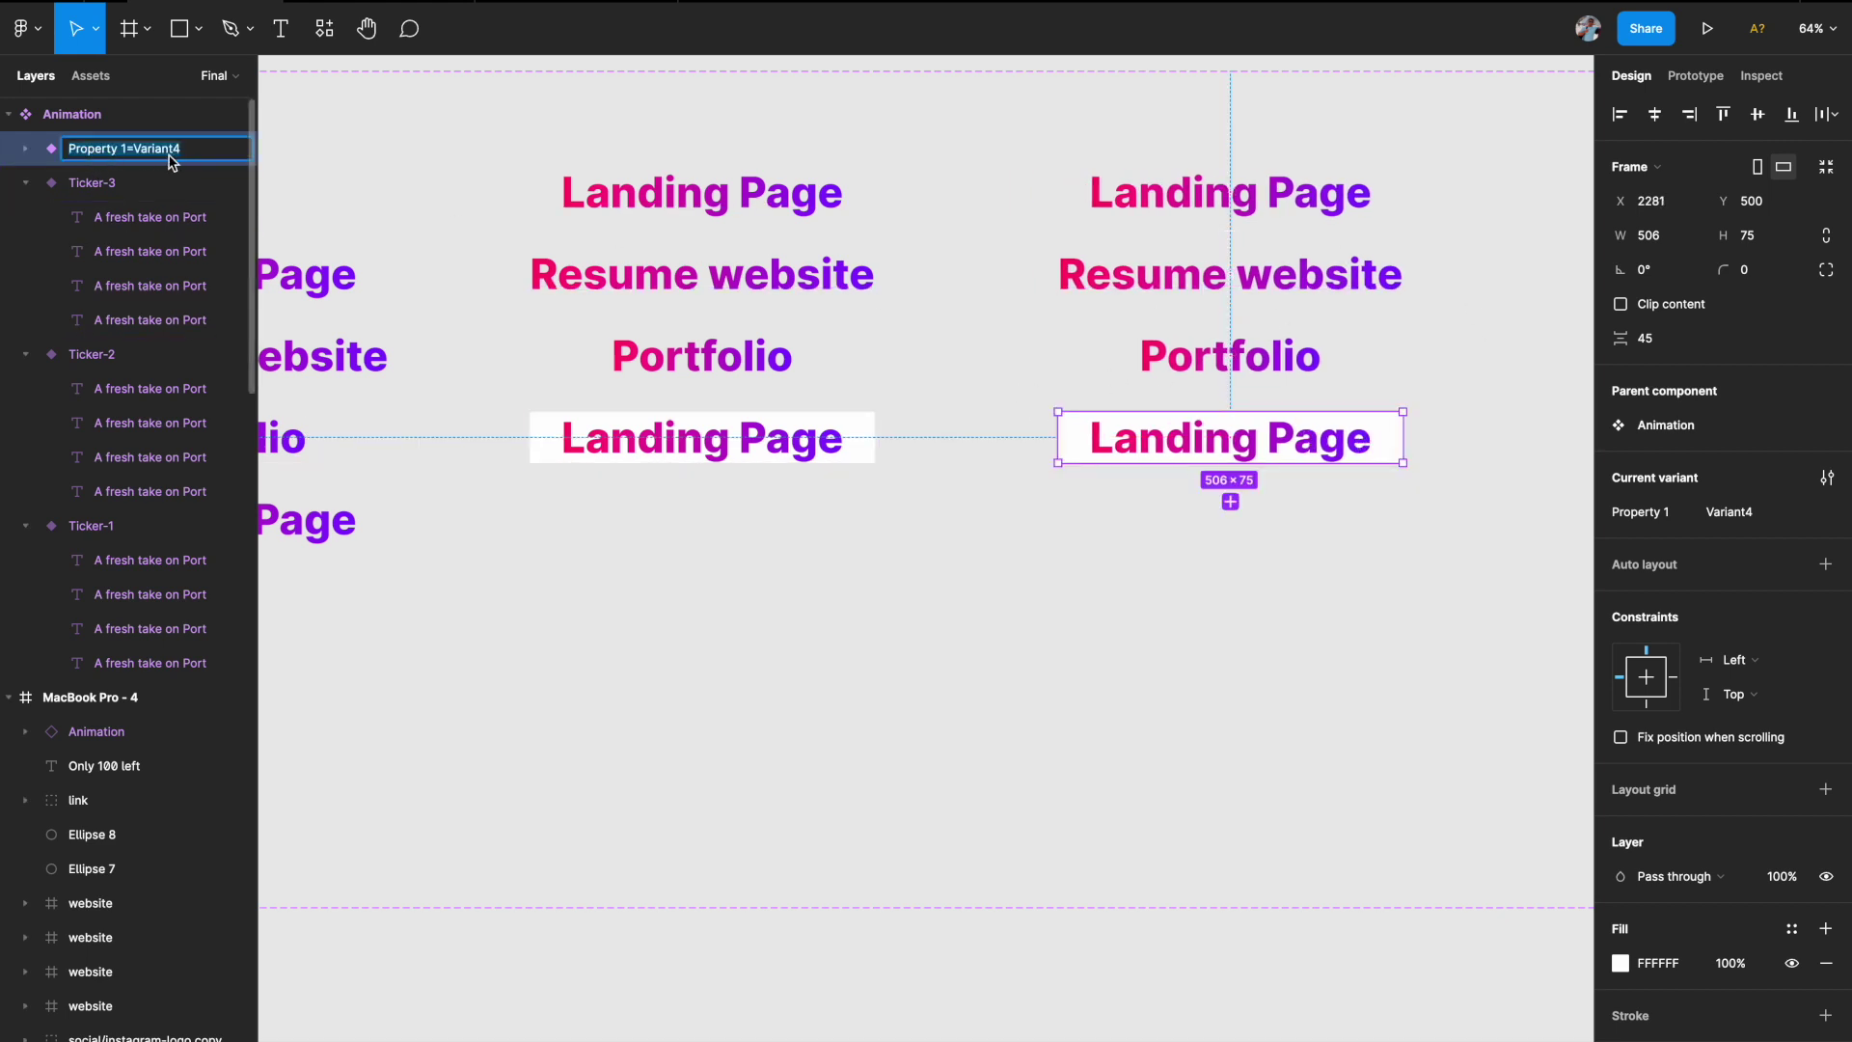
click(115, 182)
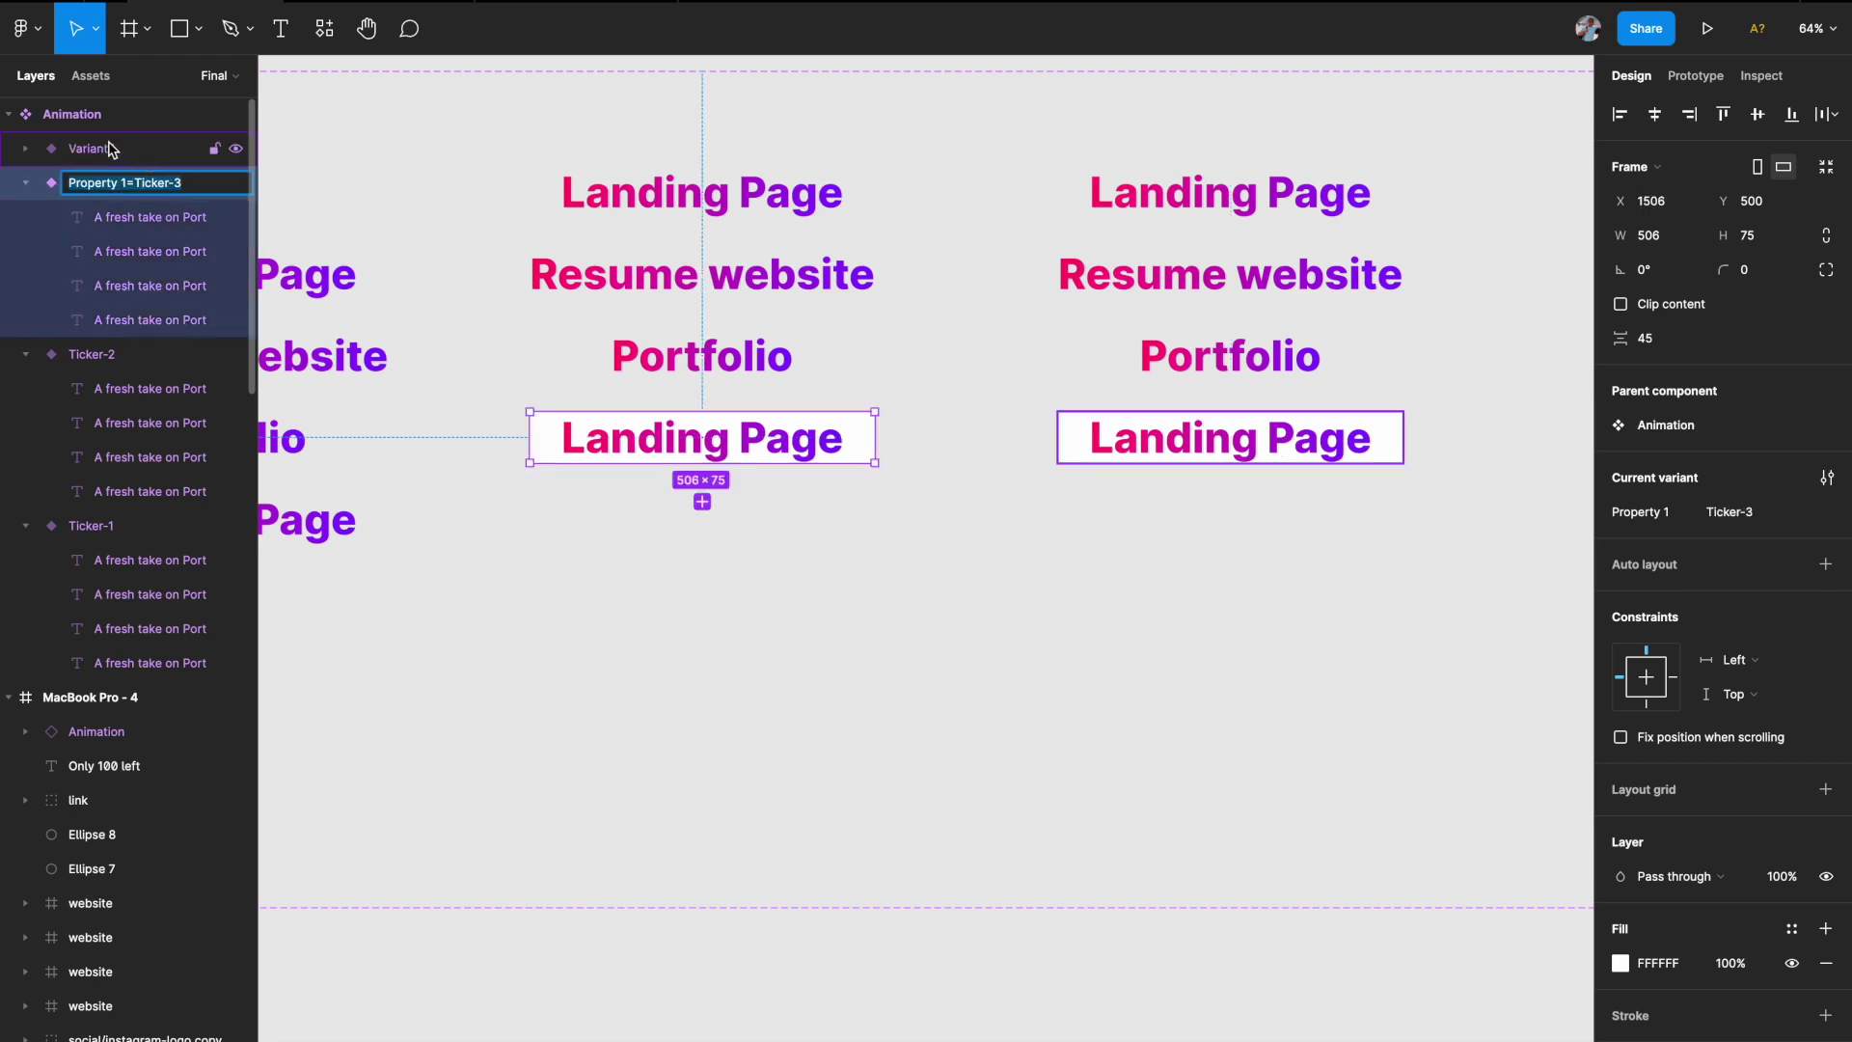
double_click(103, 149)
click(168, 150)
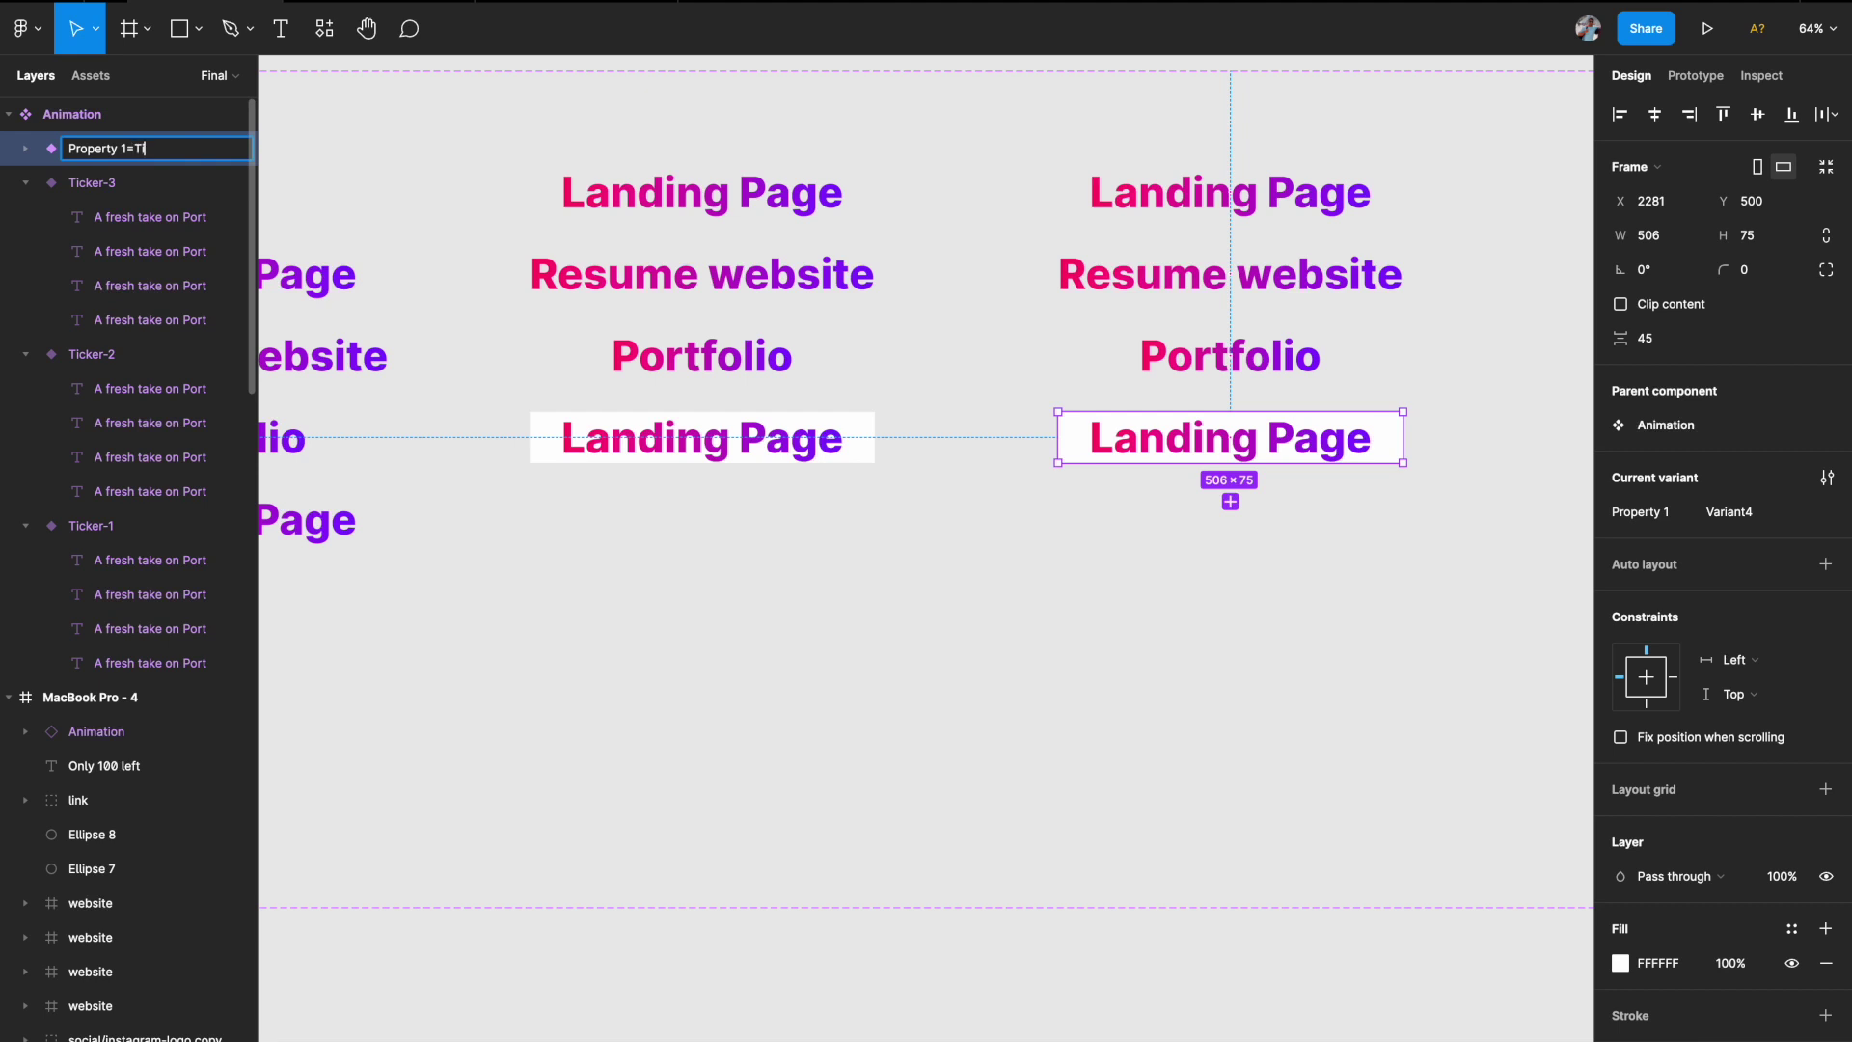
text(Ticker-4)
key(Return)
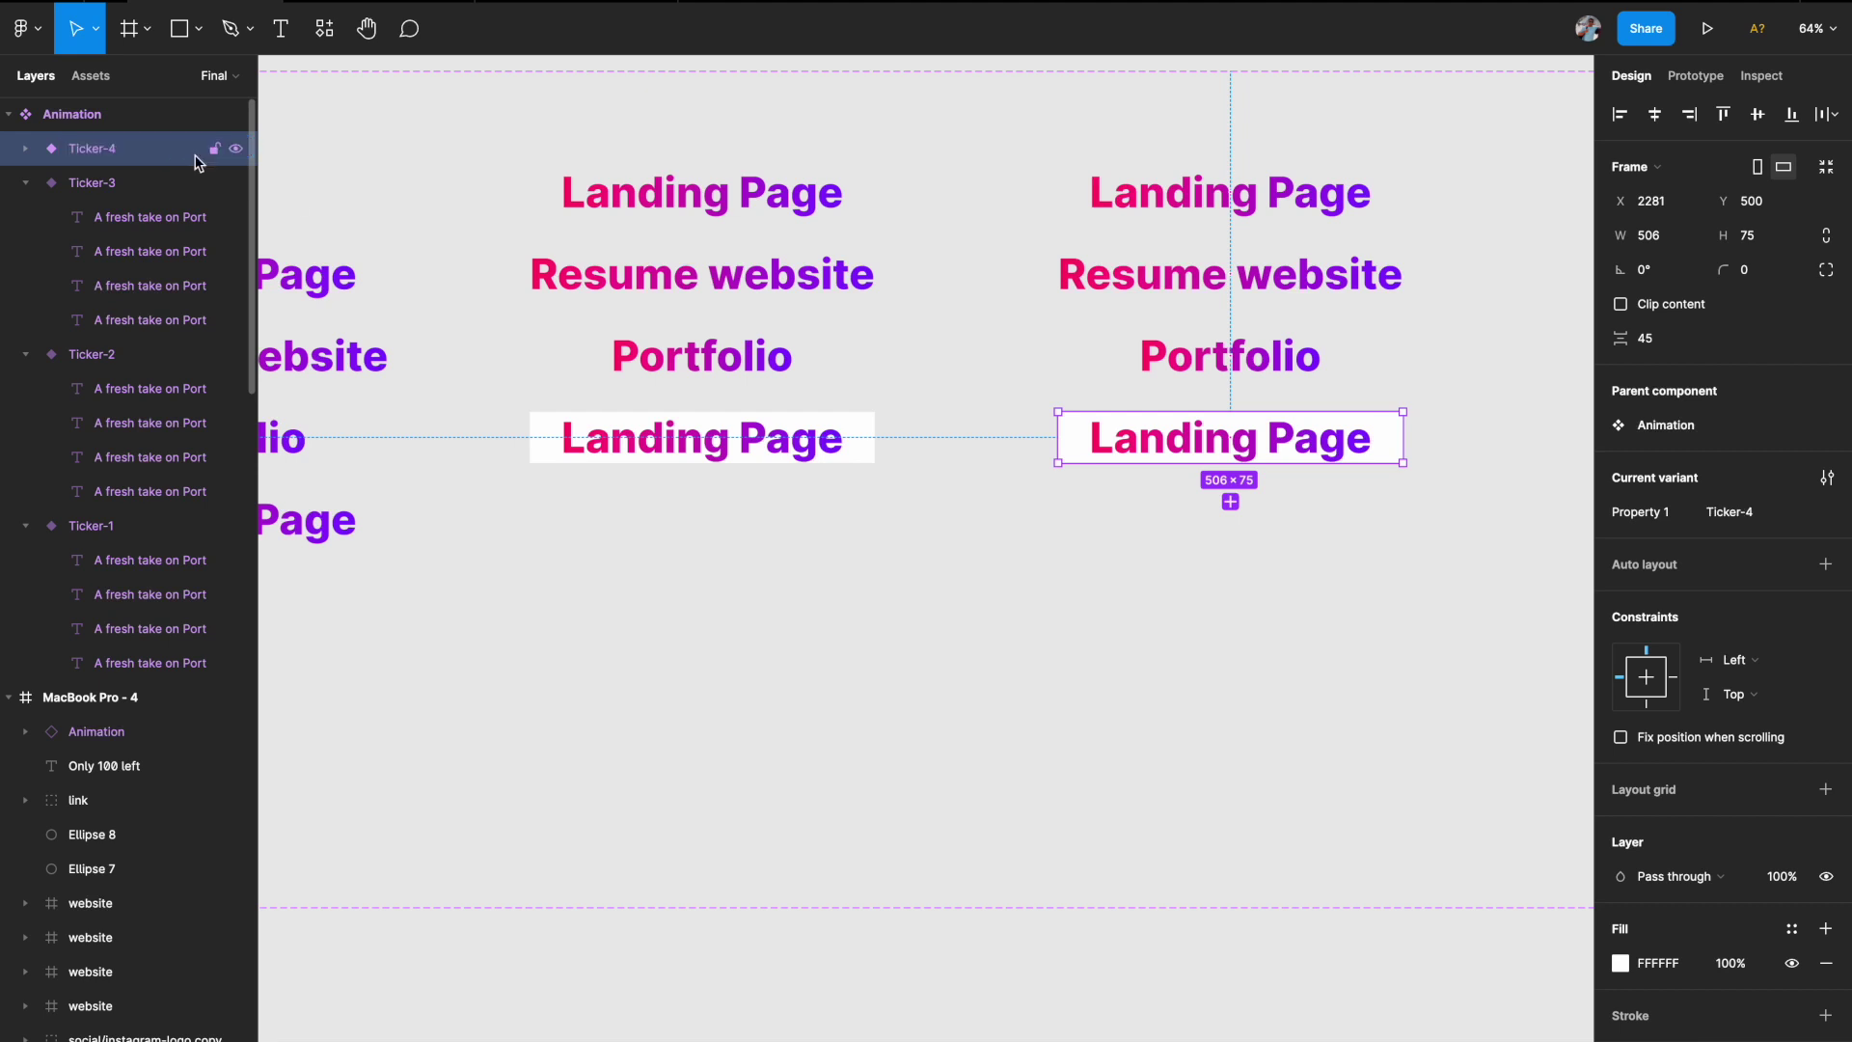
- Move all four text lines of Ticker-4 down together until the uppermost Landing Page line sits inside the white frame
scroll(387, 309, left, 3)
scroll(591, 339, down, 5)
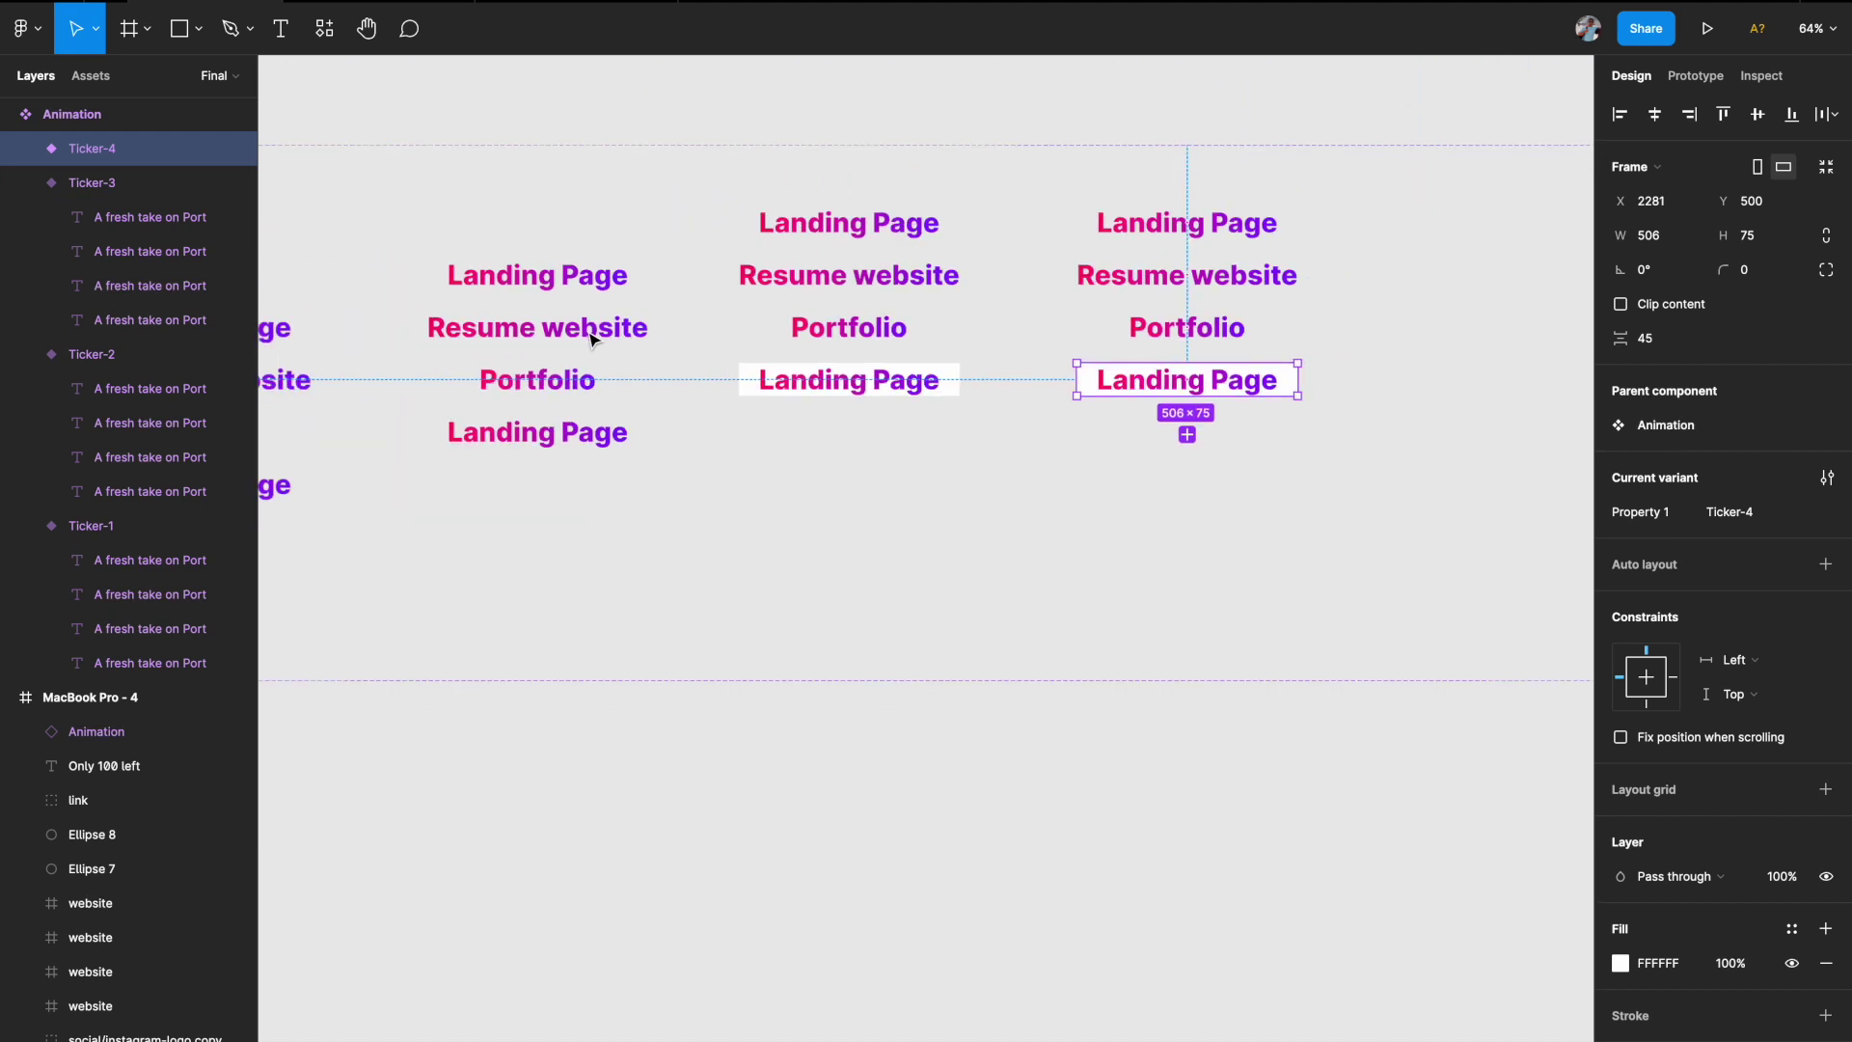
scroll(1001, 402, right, 2)
scroll(1148, 521, up, 5)
click(1141, 536)
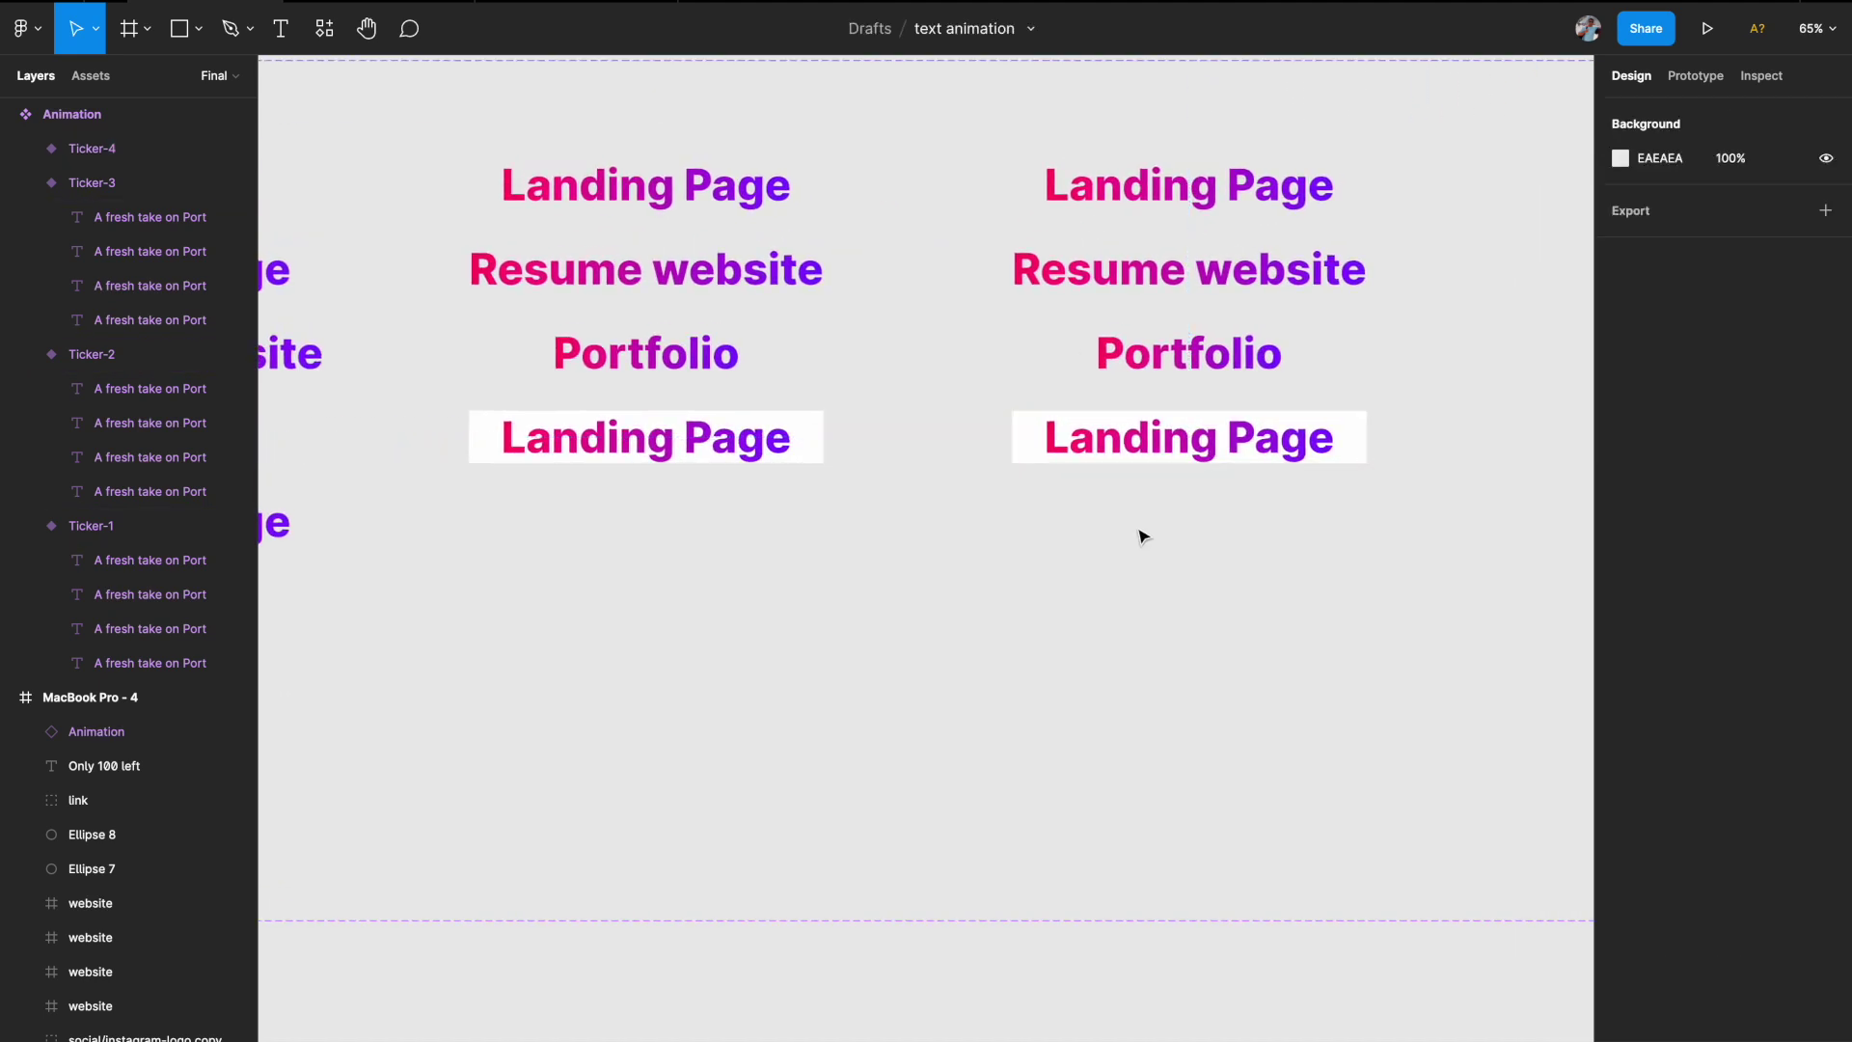
click(1181, 453)
click(1181, 453)
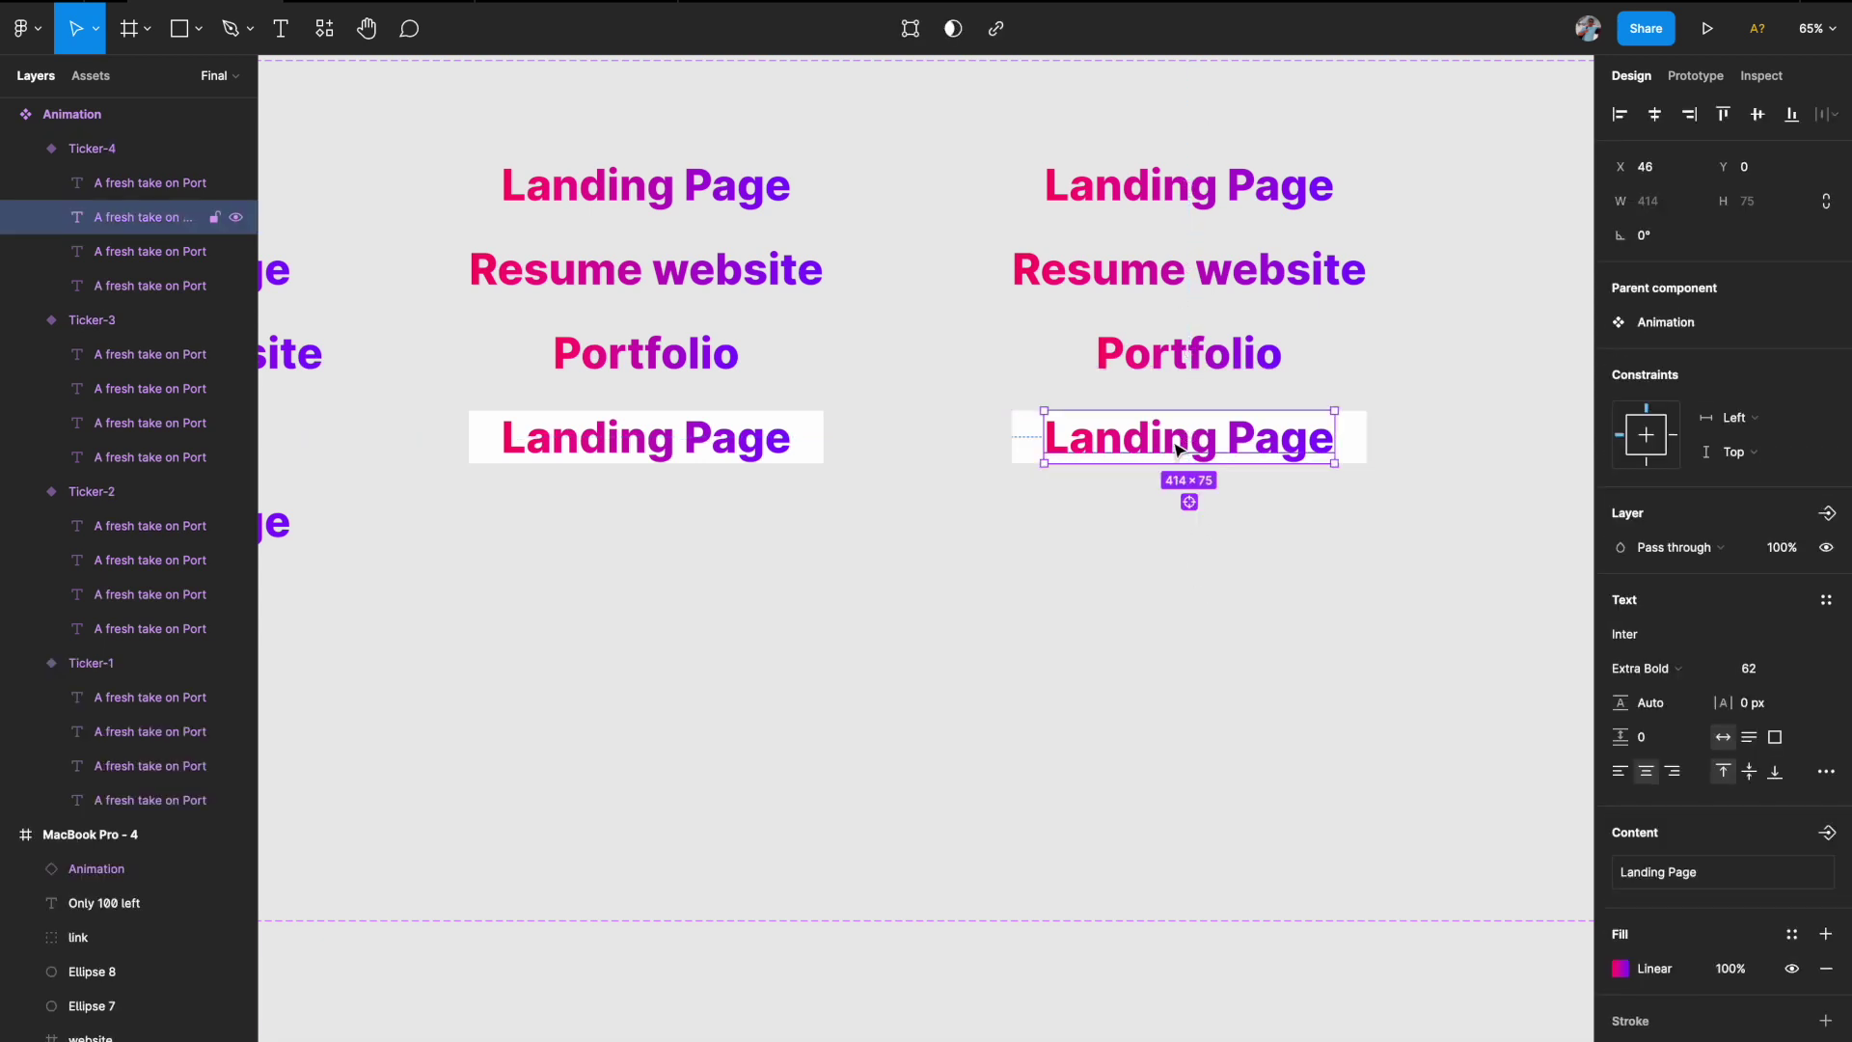
shift+click(1185, 359)
shift+click(1161, 294)
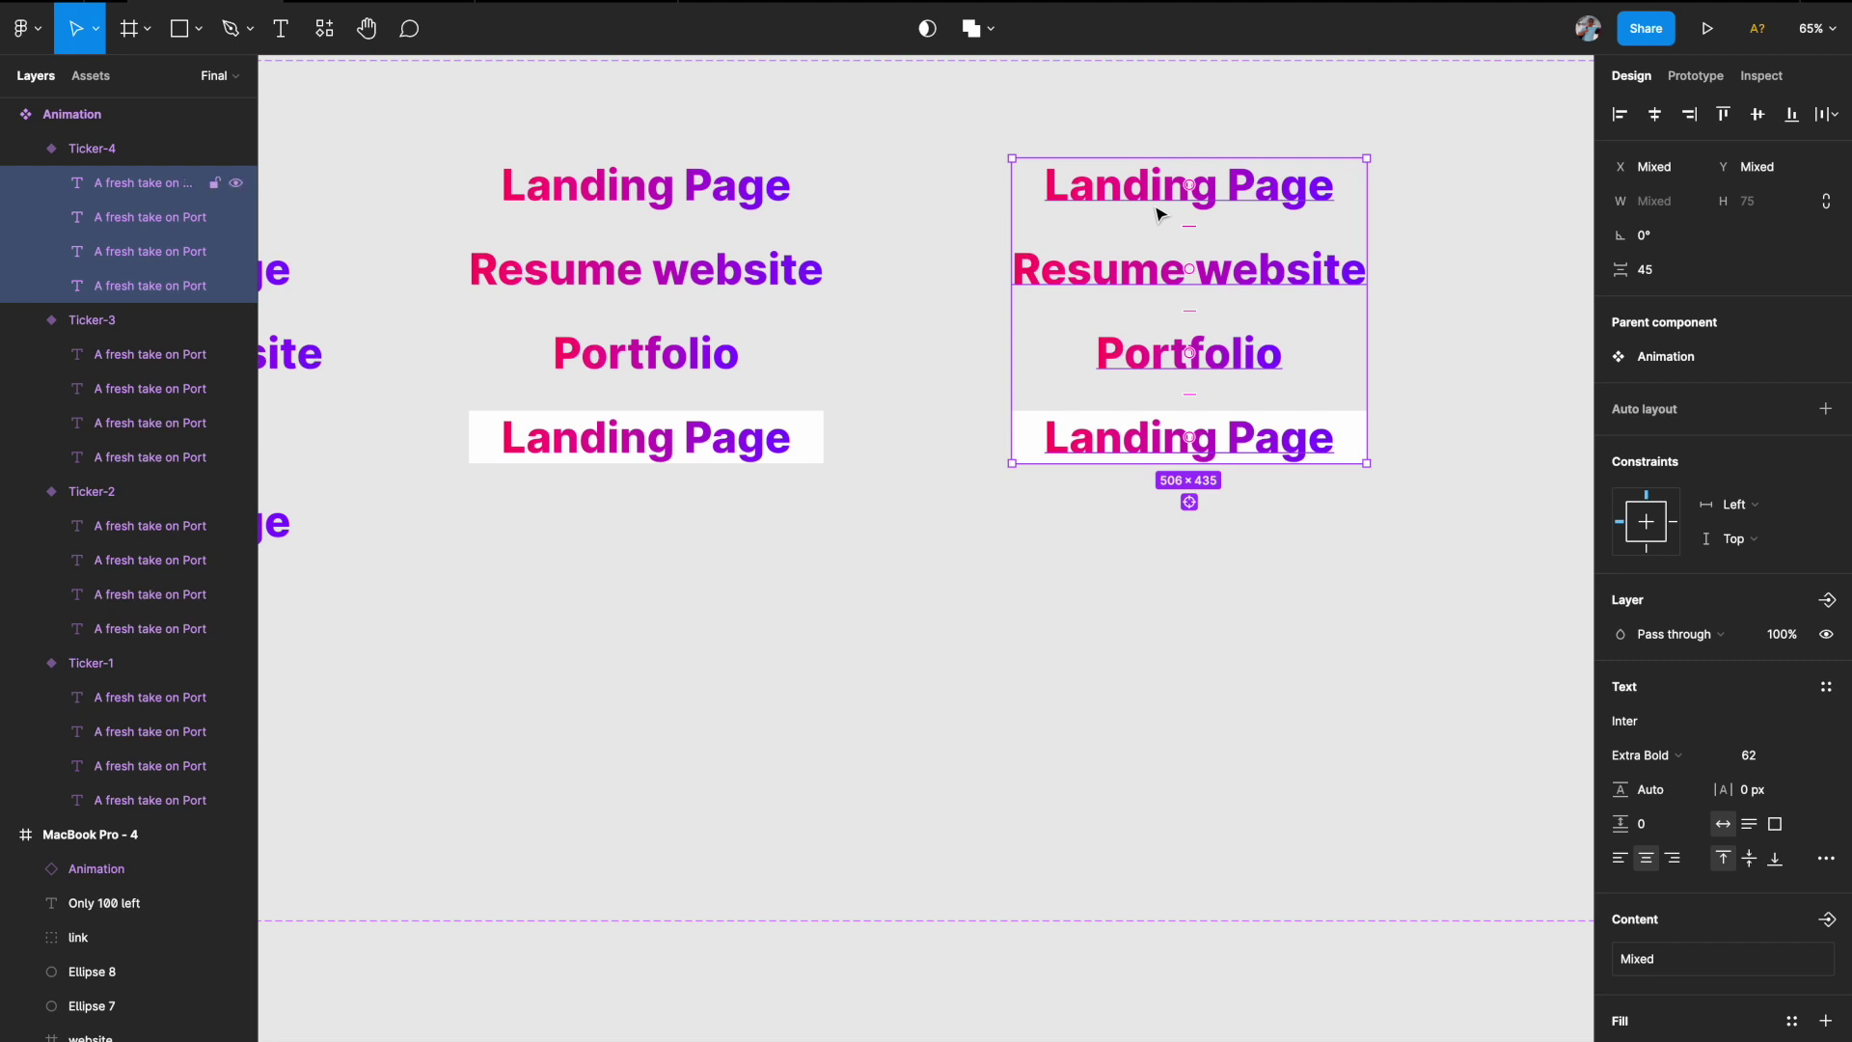
key(shift+Down)
key(shift+Down)
key(shift+Down)
key(shift+Down)
key(shift+Down)
key(shift+Down)
key(shift+Down)
key(shift+Down)
key(shift+Down)
key(shift+Down)
key(shift+Down)
key(shift+Down)
key(shift+Down)
key(shift+Down)
key(shift+Down)
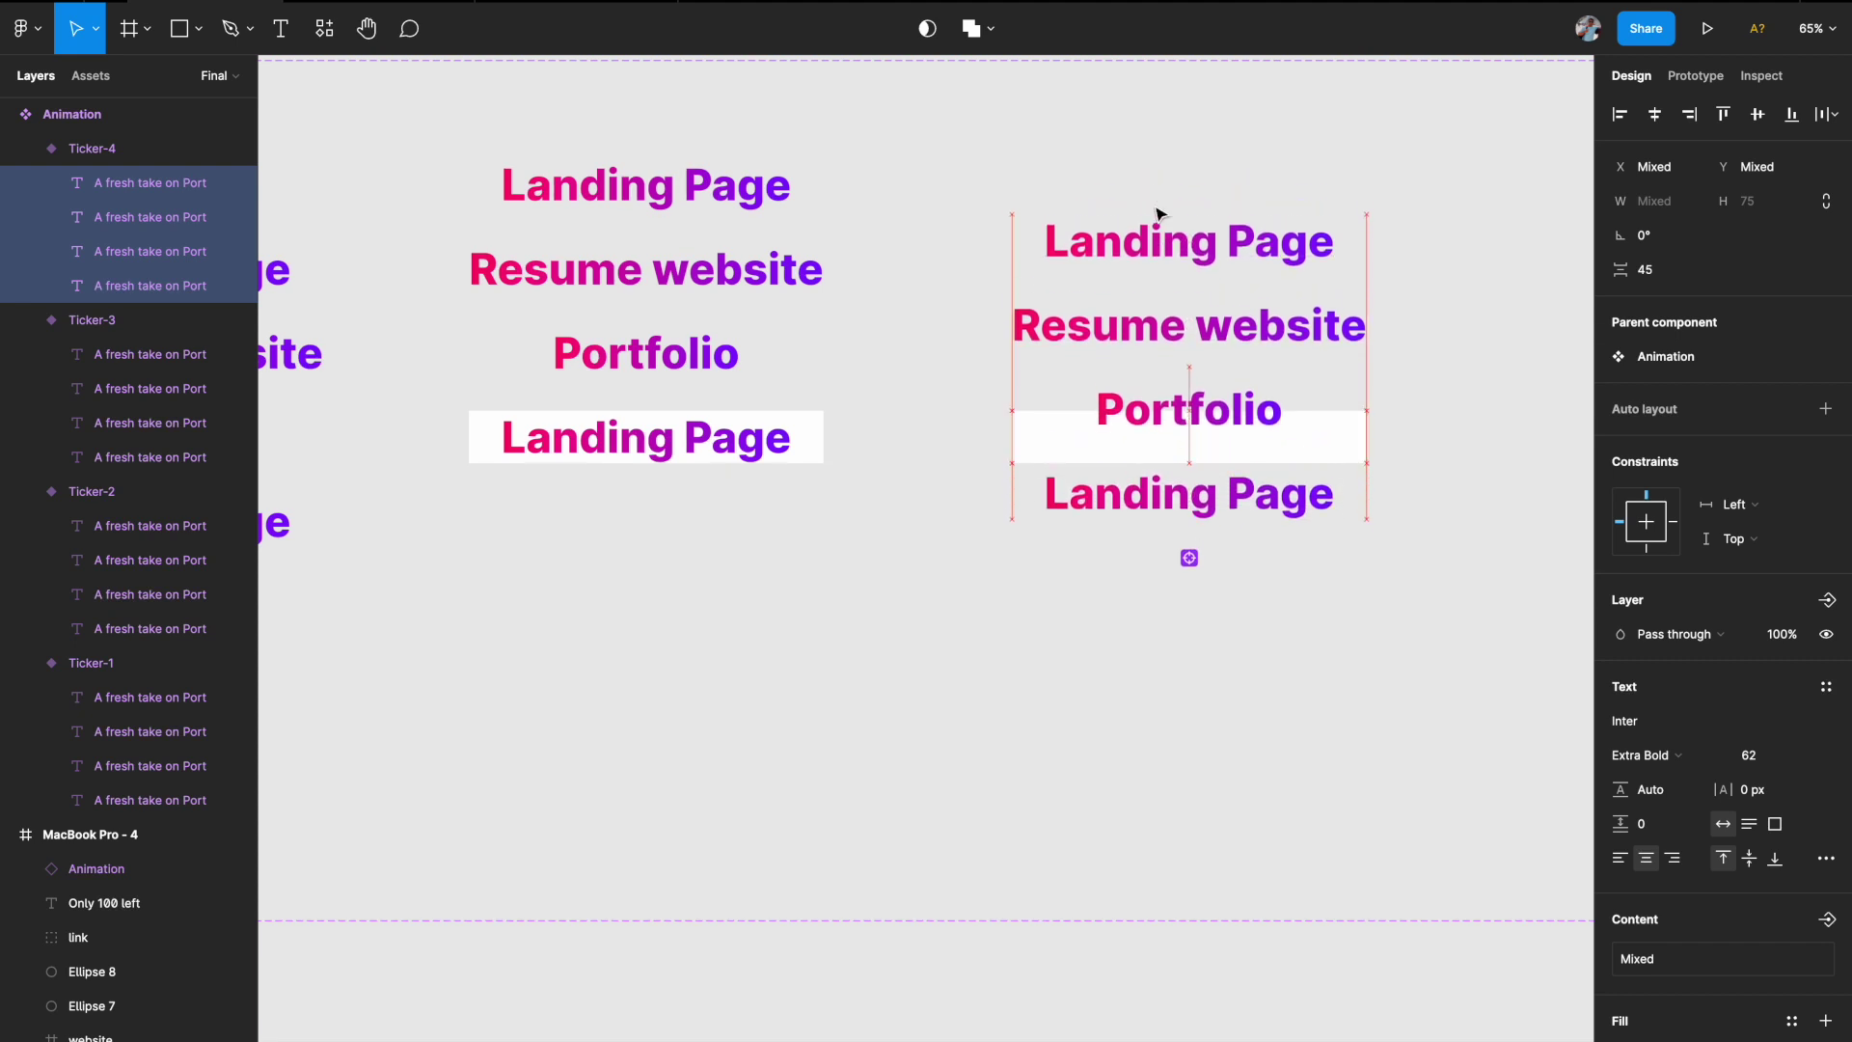
key(shift+Down)
key(shift+Down)
key(shift+Down)
key(shift+Down)
key(shift+Down)
key(shift+Down)
key(shift+Down)
key(shift+Down)
key(shift+Down)
key(shift+Down)
key(shift+Down)
key(shift+Down)
key(shift+Down)
key(shift+Down)
key(shift+Down)
key(shift+Down)
key(shift+Down)
key(shift+Down)
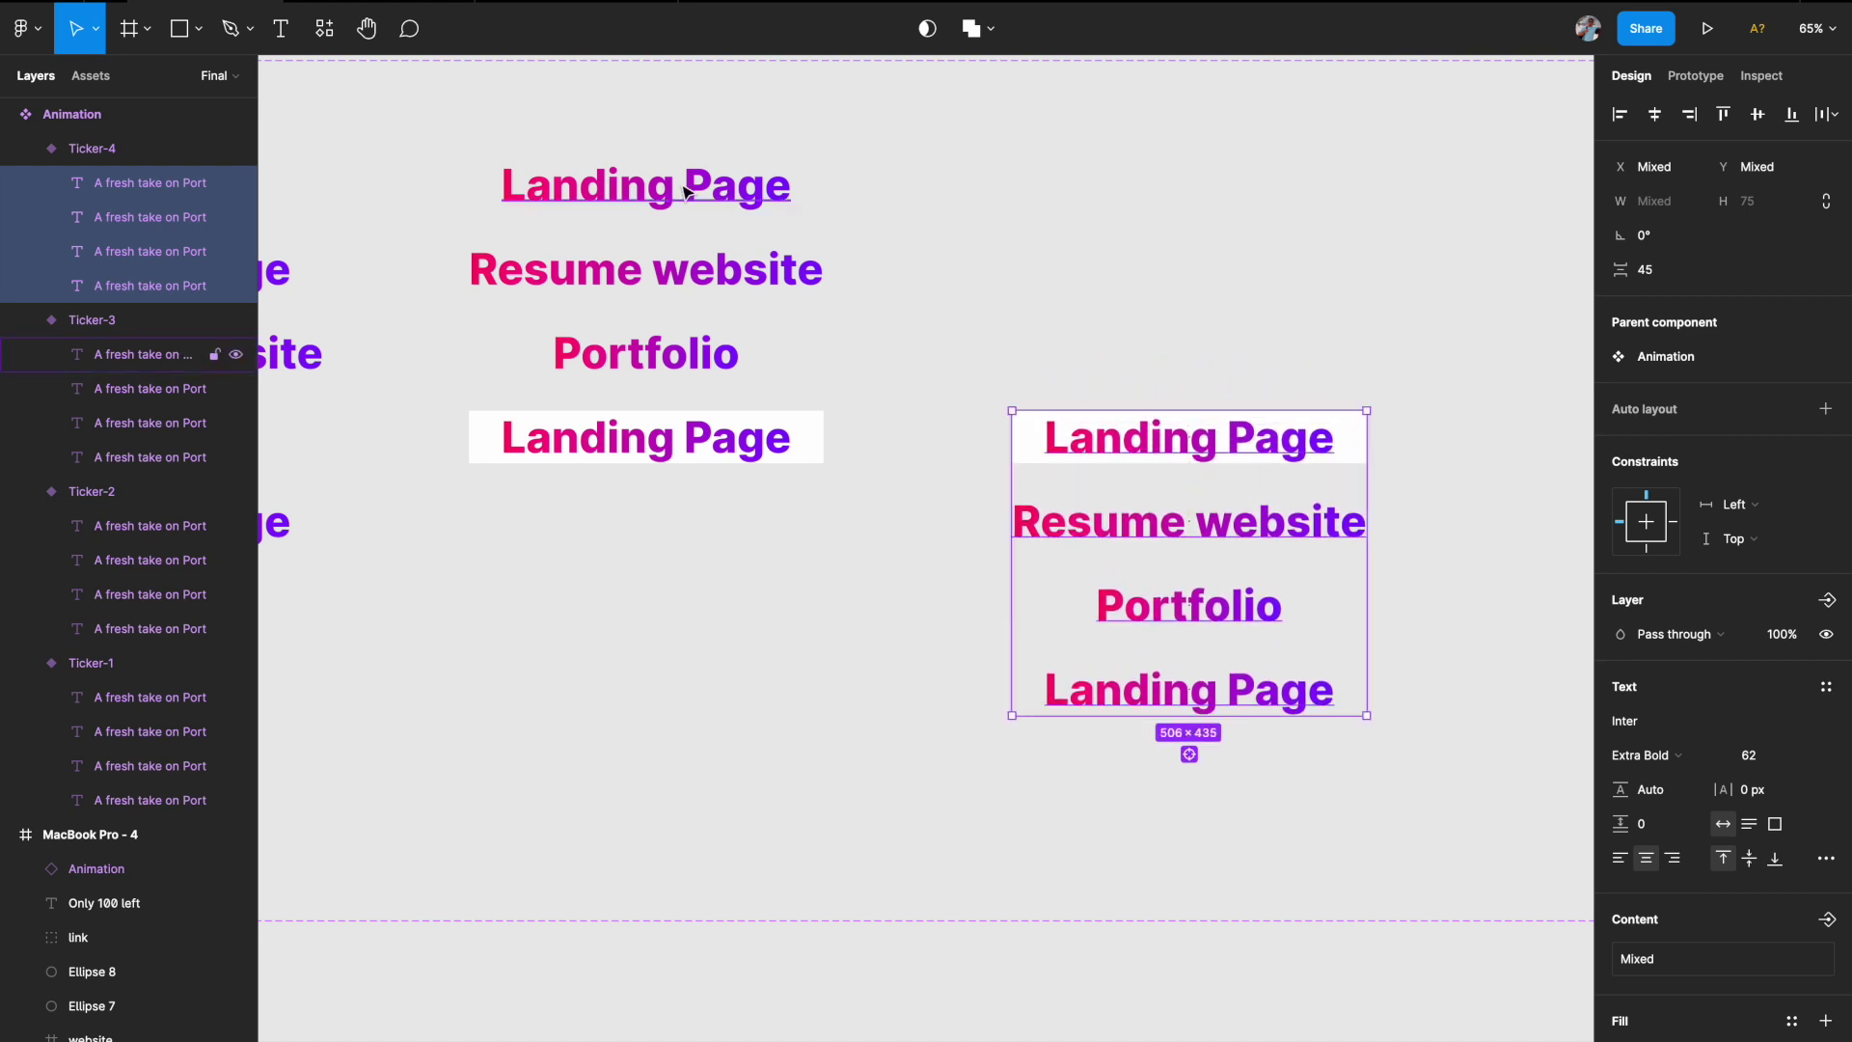
- Examine how the text stack is positioned in the four ticker variants, comparing Ticker-4 with Ticker-3 and Ticker-1
scroll(680, 186, left, 2)
scroll(680, 186, up, 1)
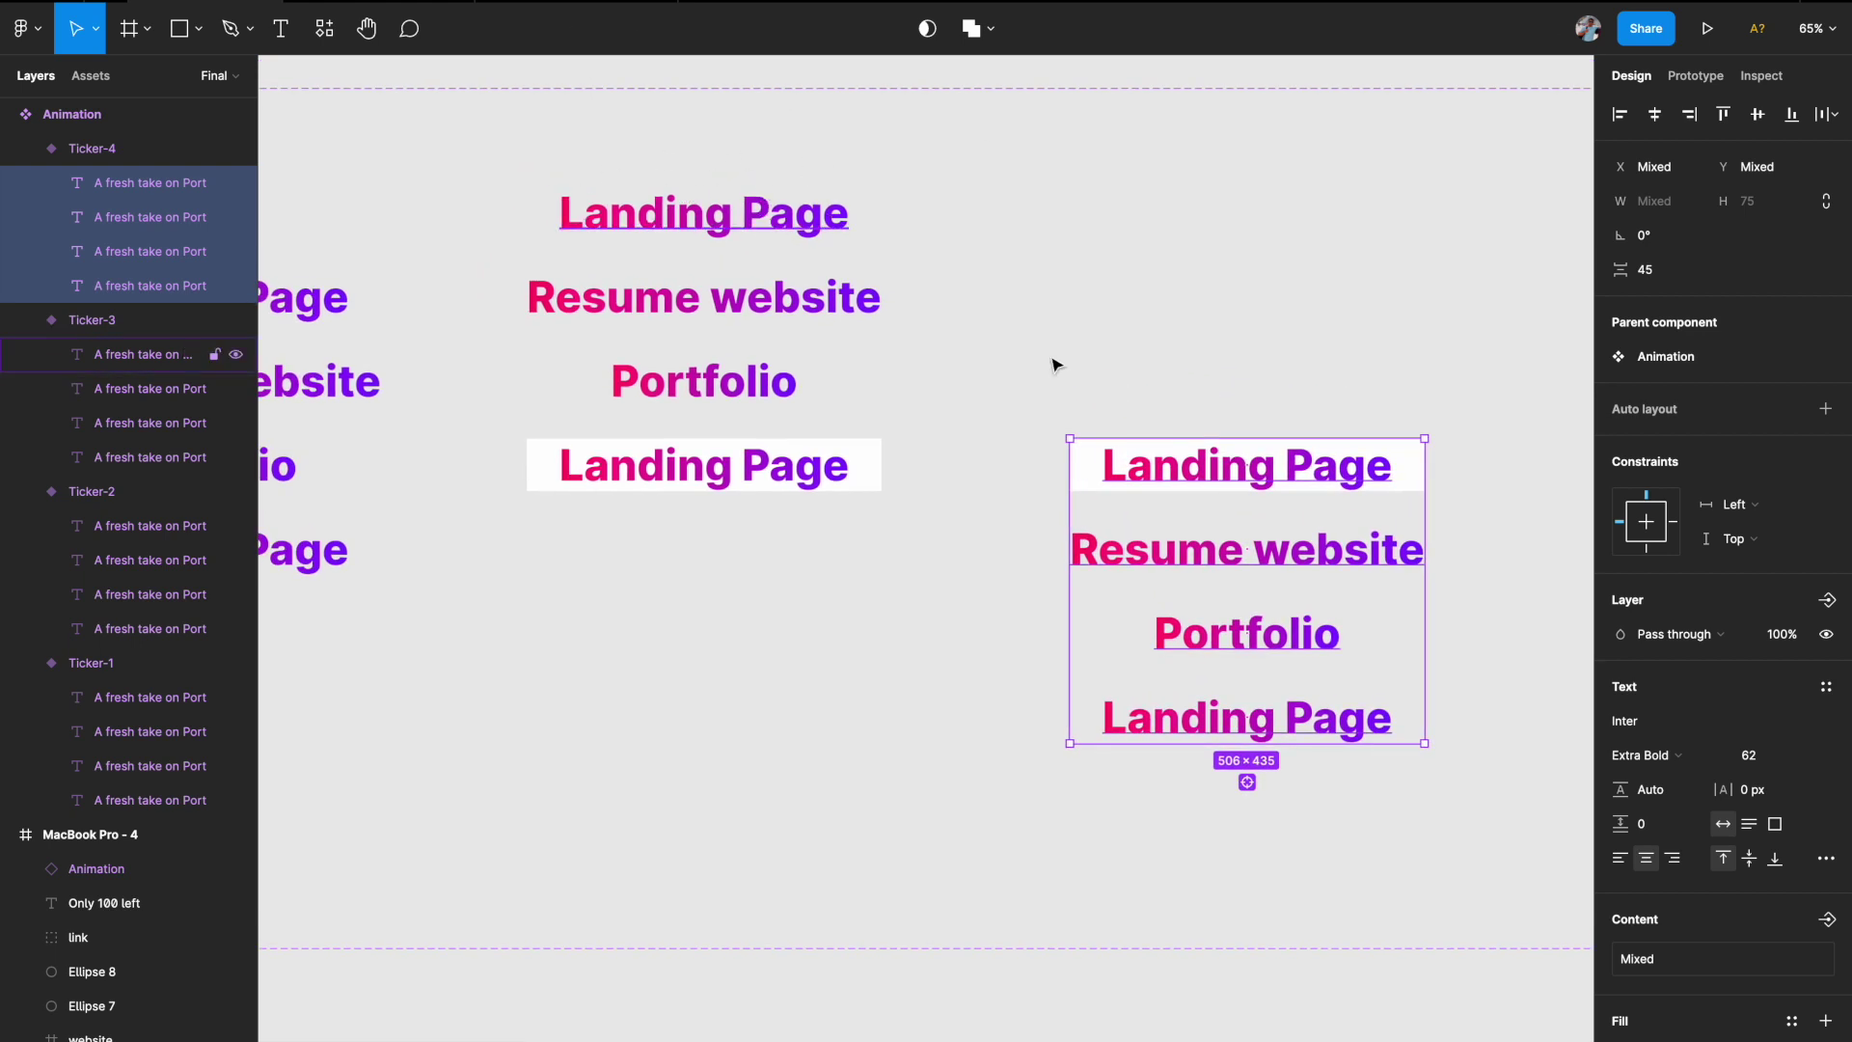
click(1269, 409)
click(1109, 466)
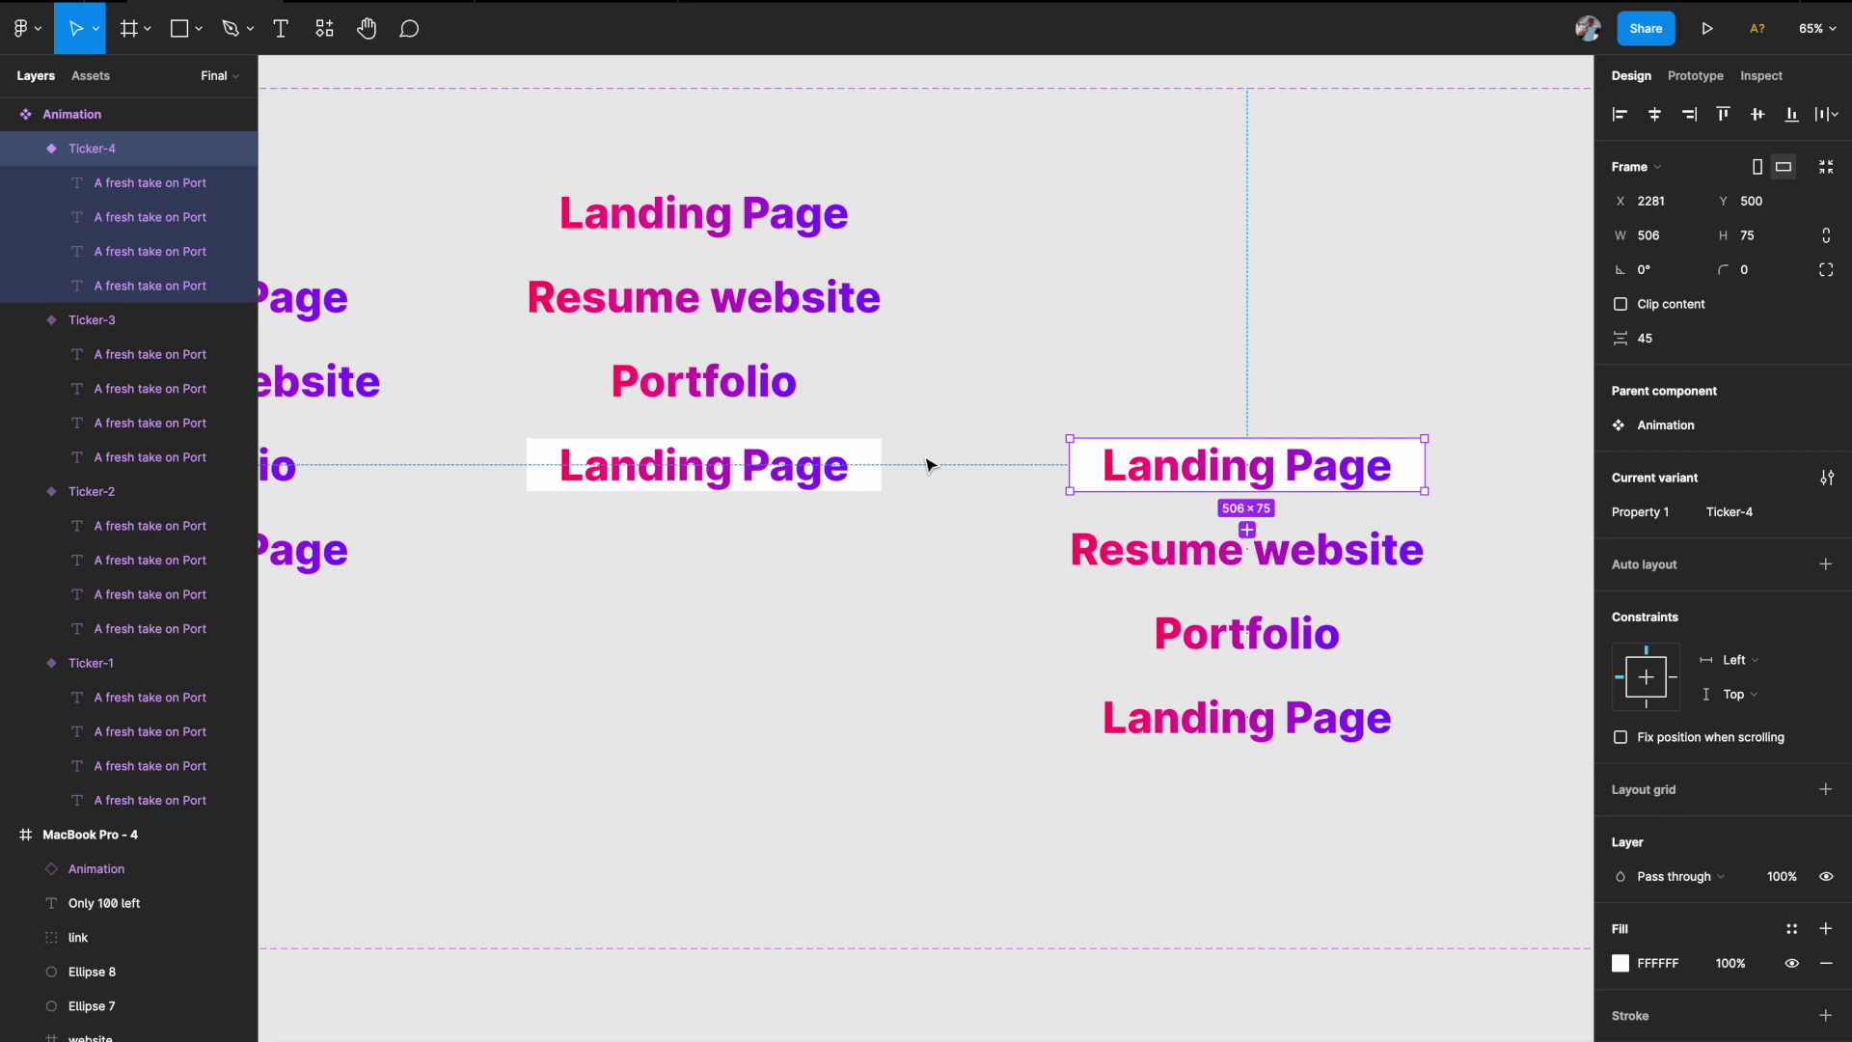
scroll(930, 465, down, 3)
scroll(984, 472, left, 2)
scroll(1167, 465, left, 3)
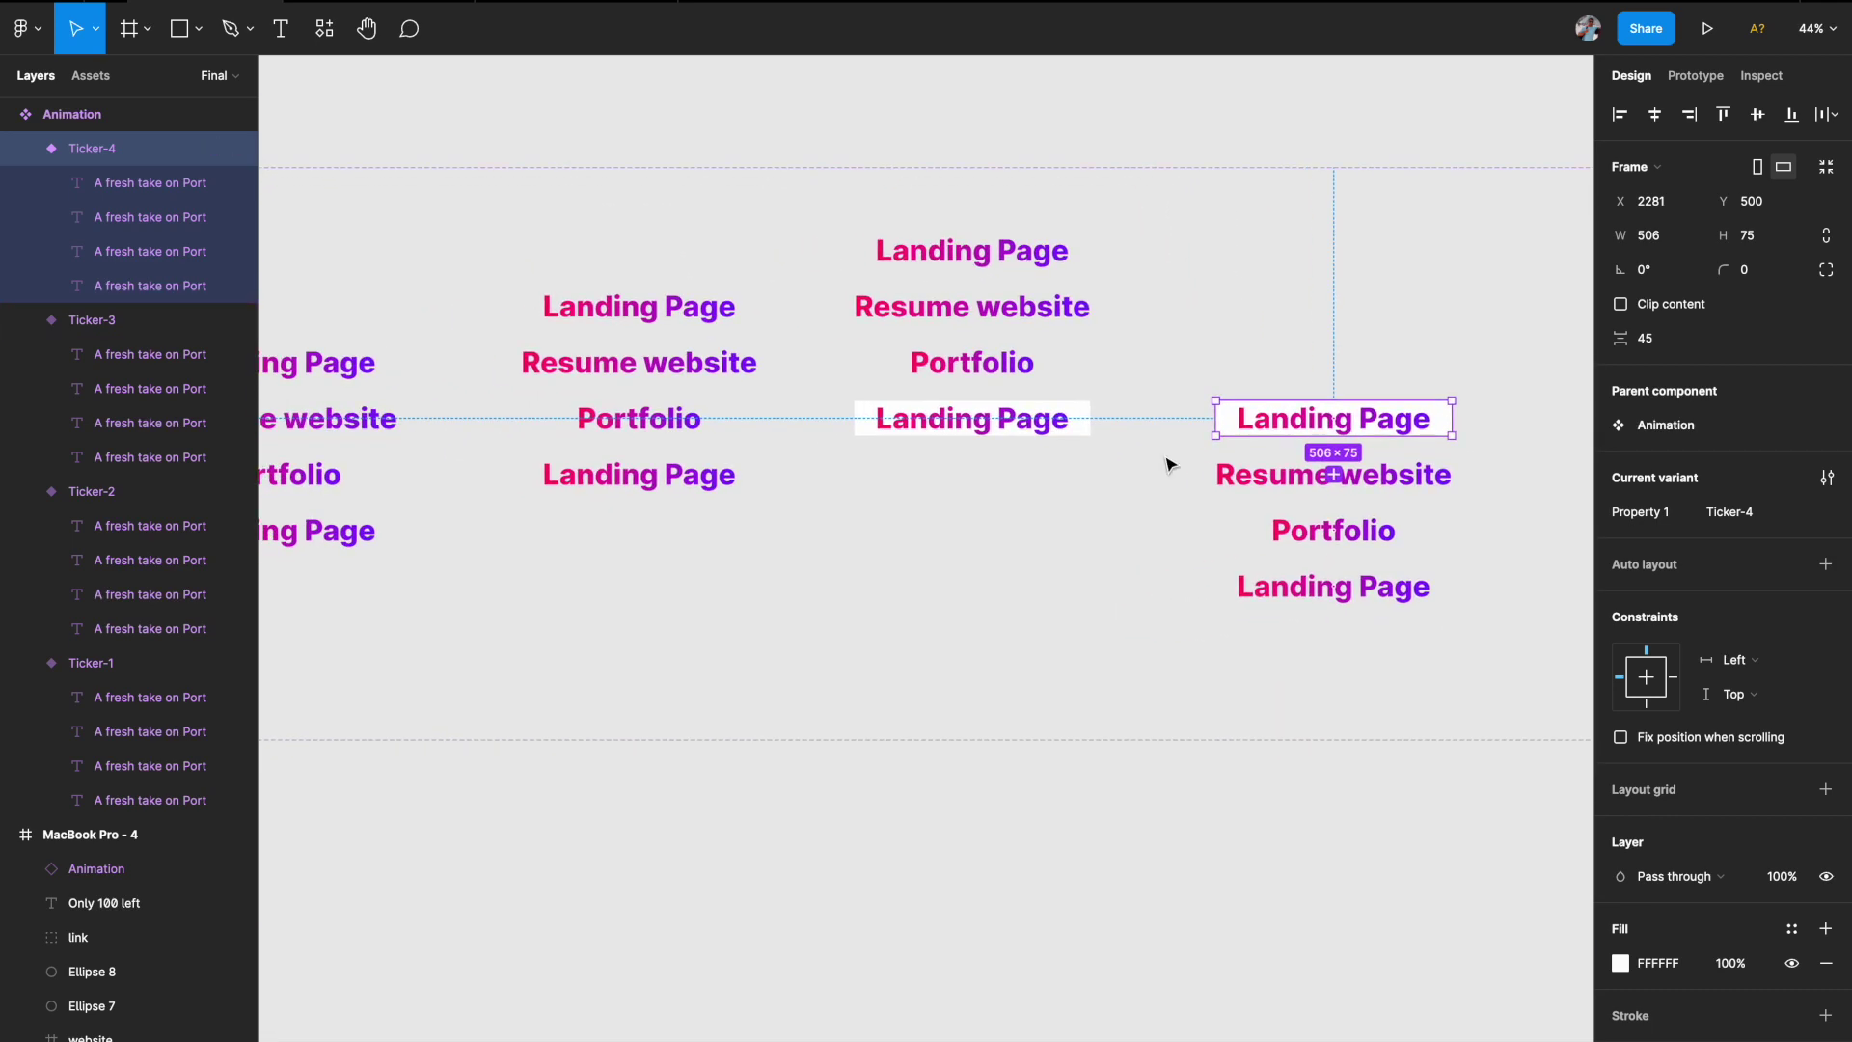
scroll(463, 456, left, 2)
scroll(357, 413, down, 3)
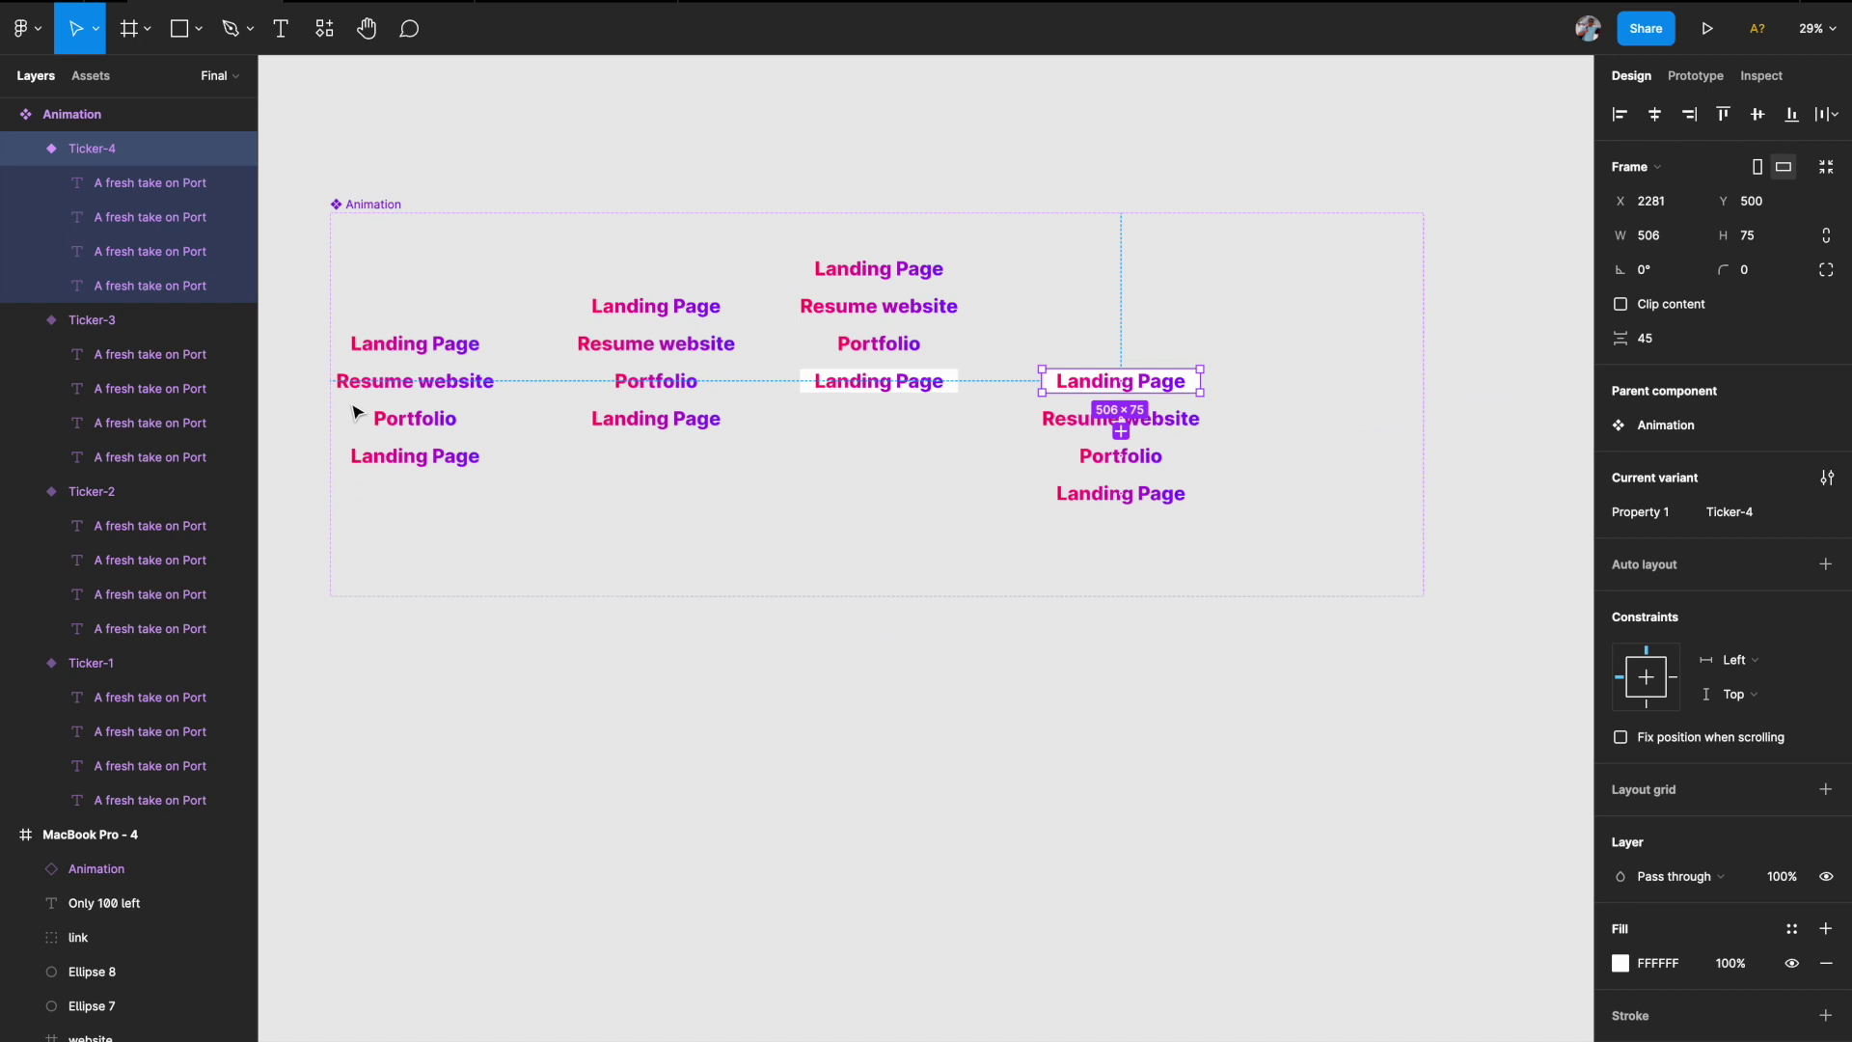
scroll(357, 413, left, 3)
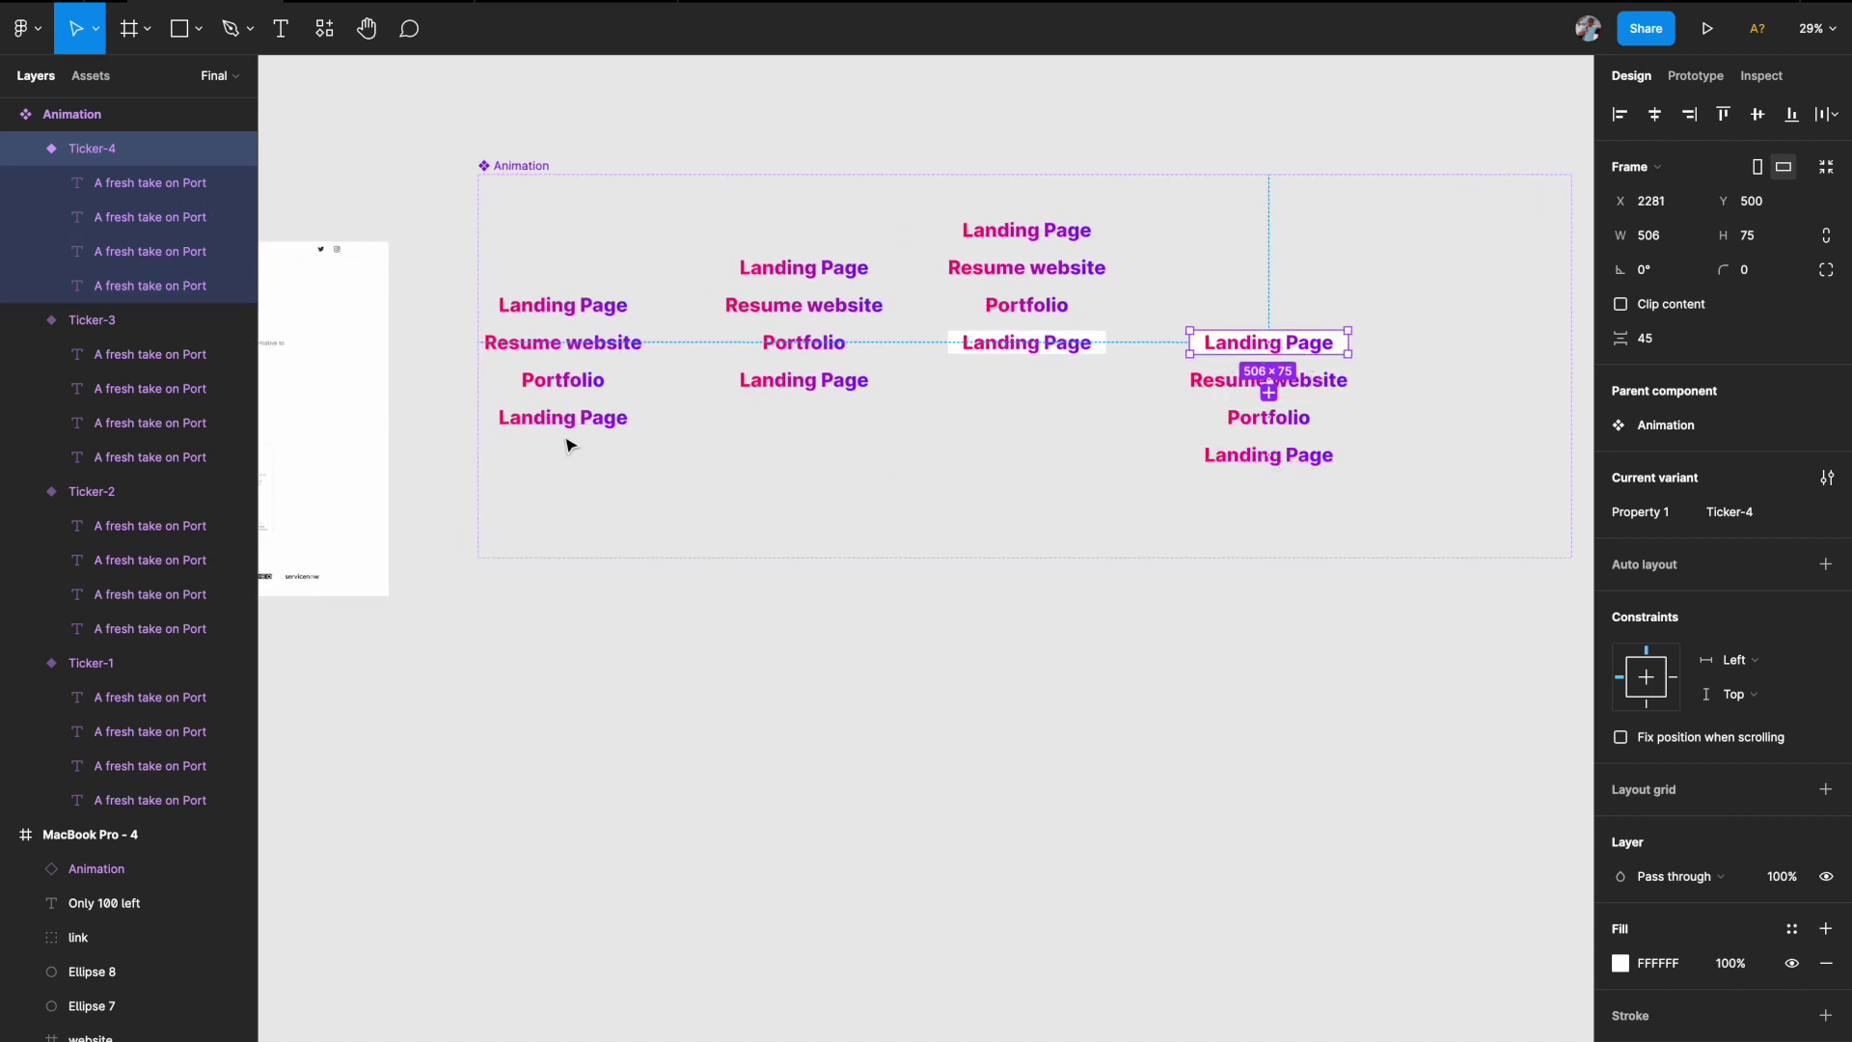
scroll(860, 396, right, 2)
scroll(958, 434, up, 2)
scroll(958, 434, up, 4)
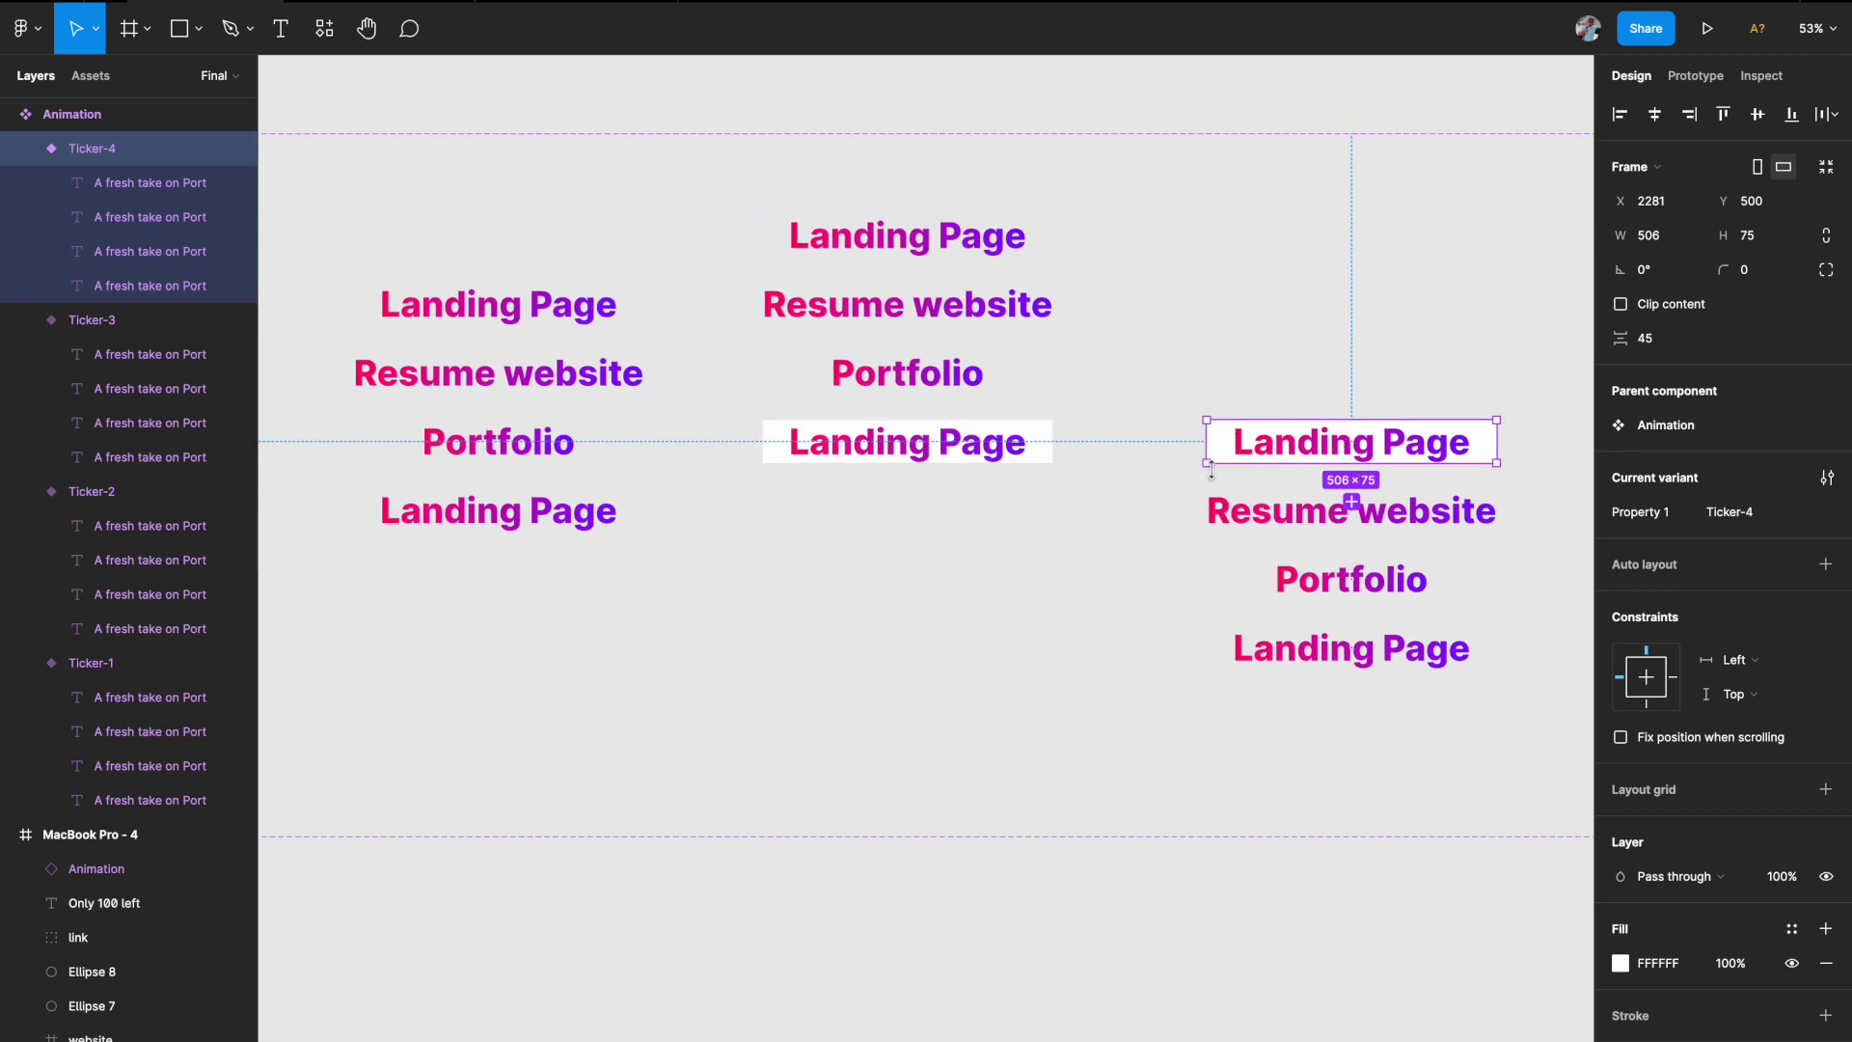
scroll(1029, 459, up, 3)
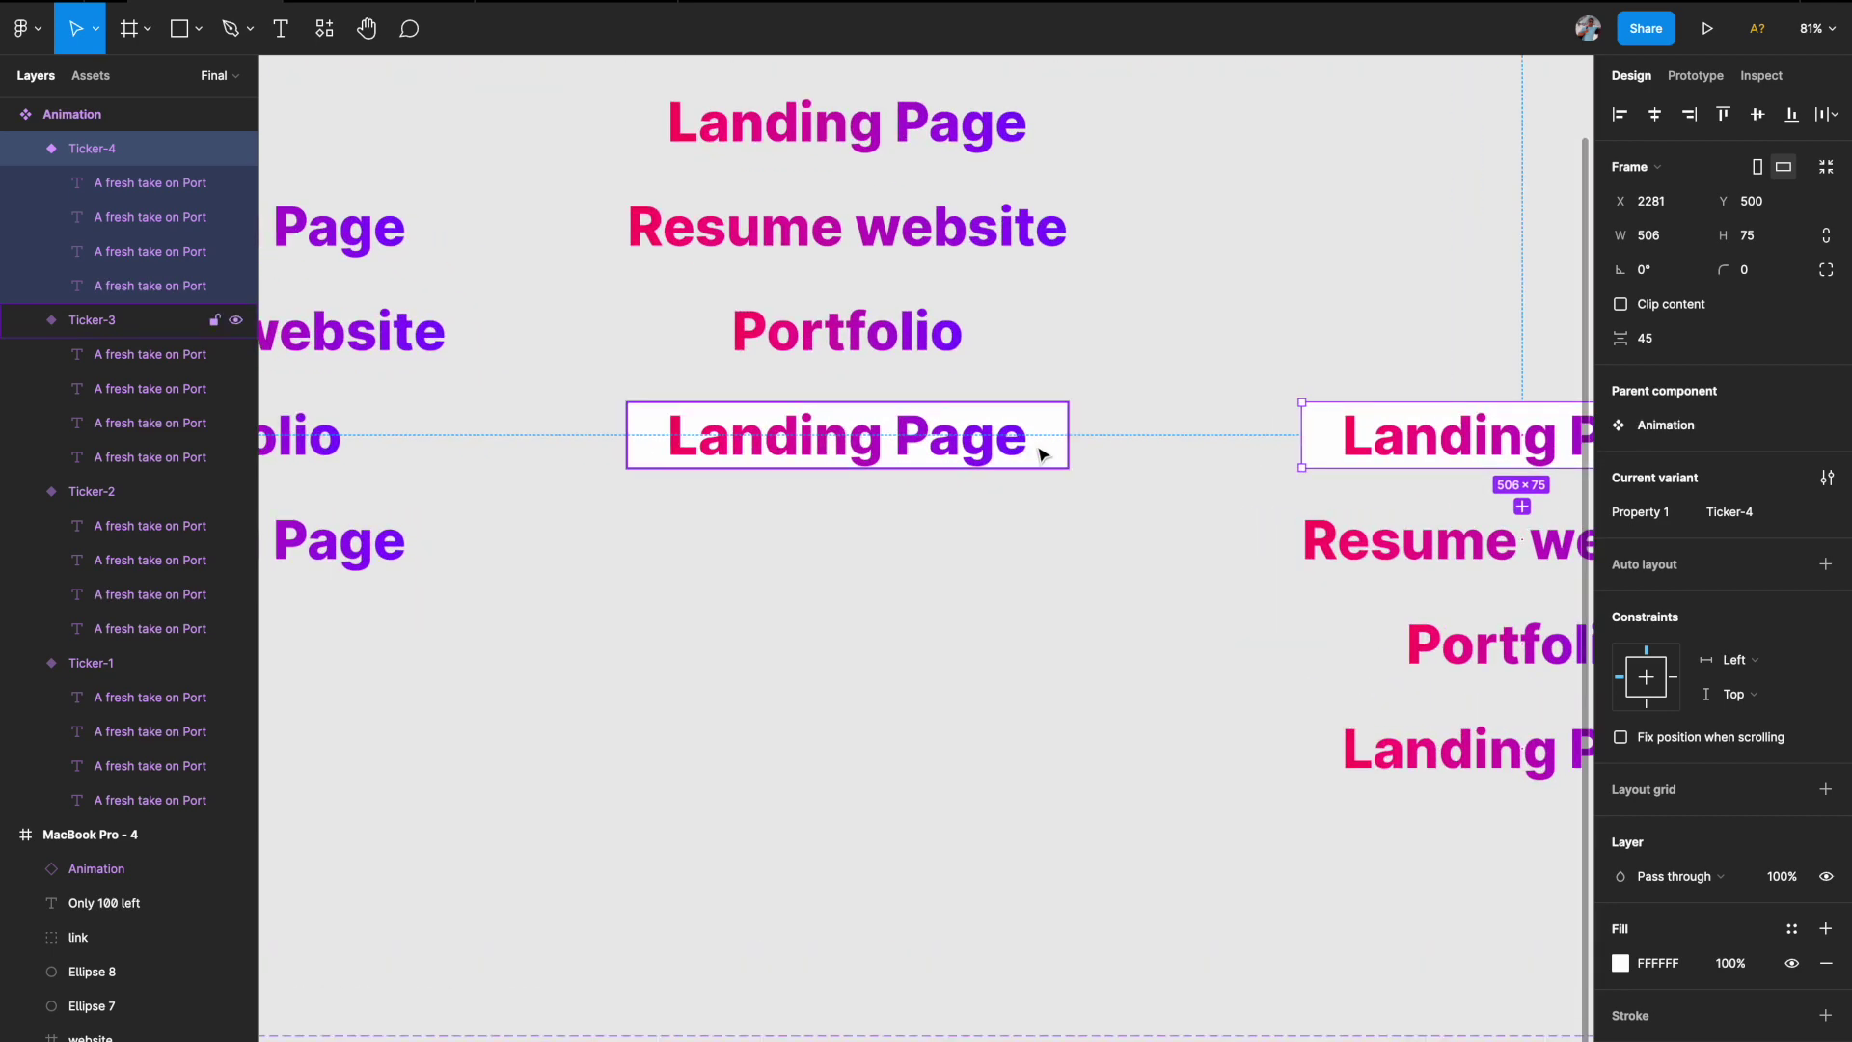
scroll(1409, 442, down, 3)
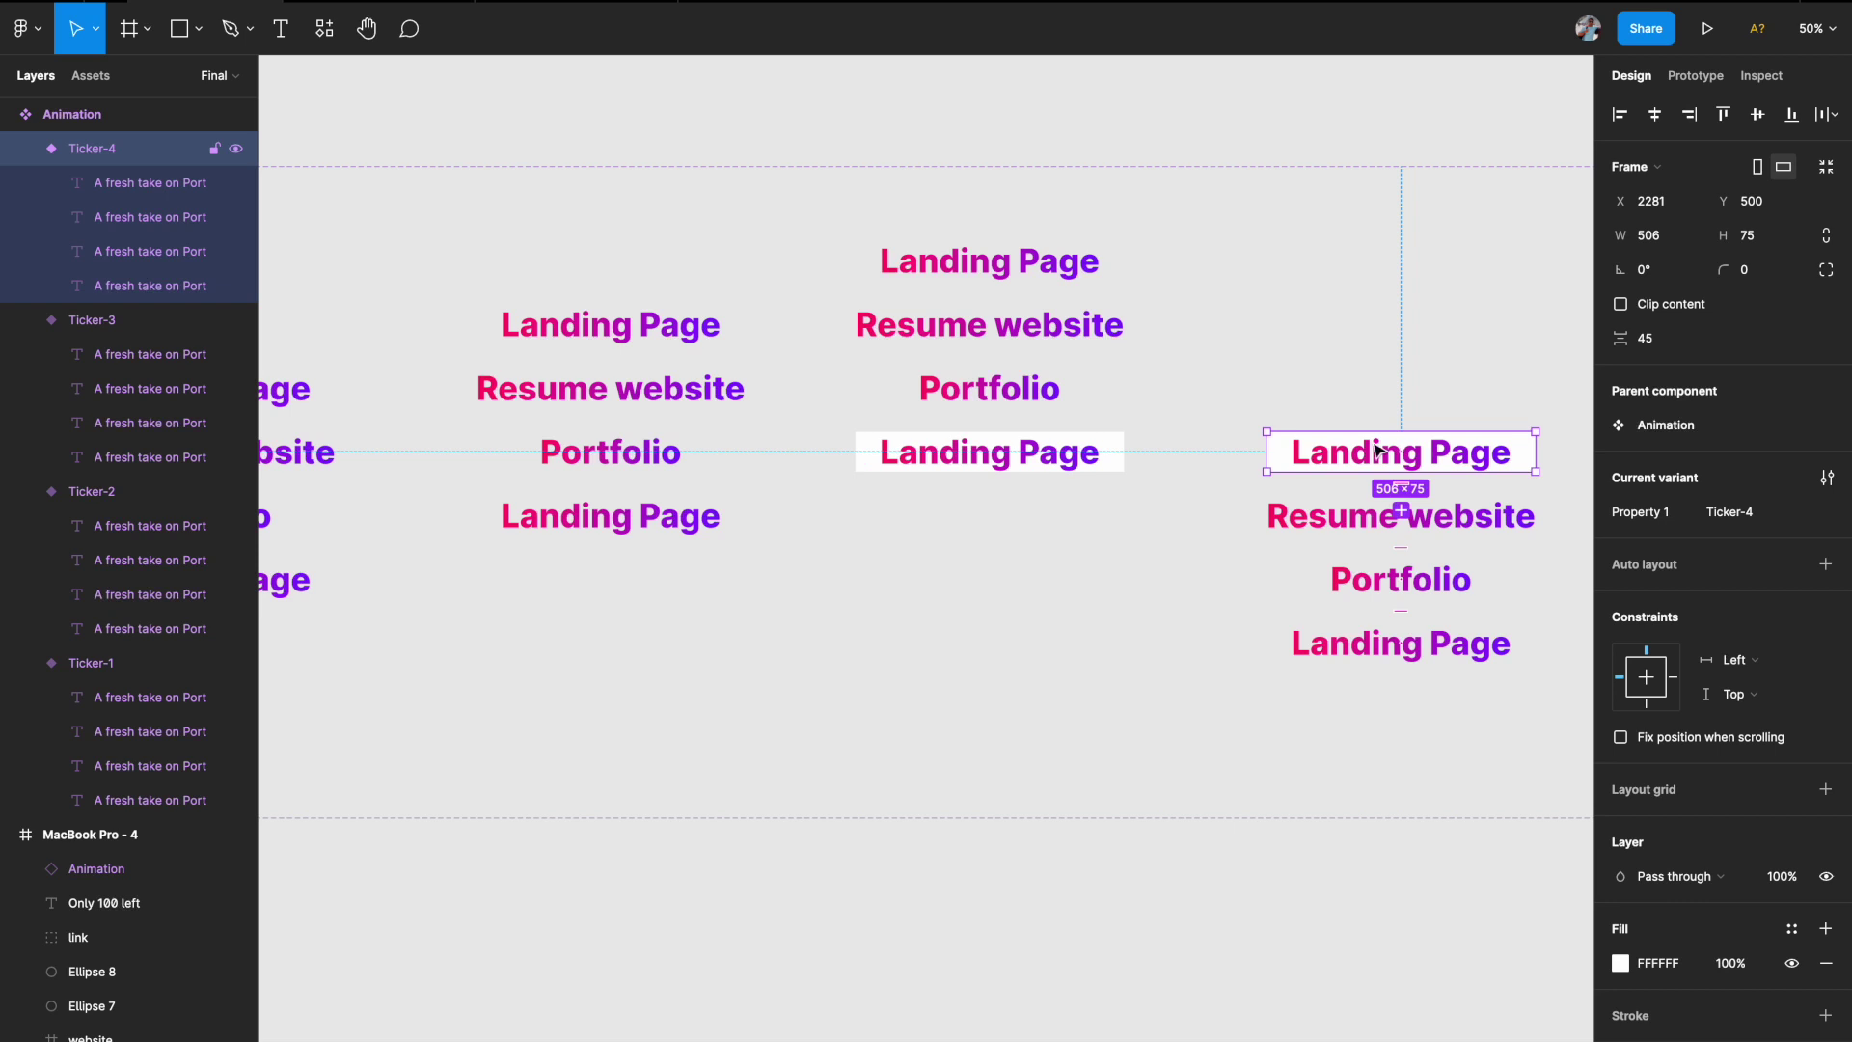
scroll(1425, 473, right, 2)
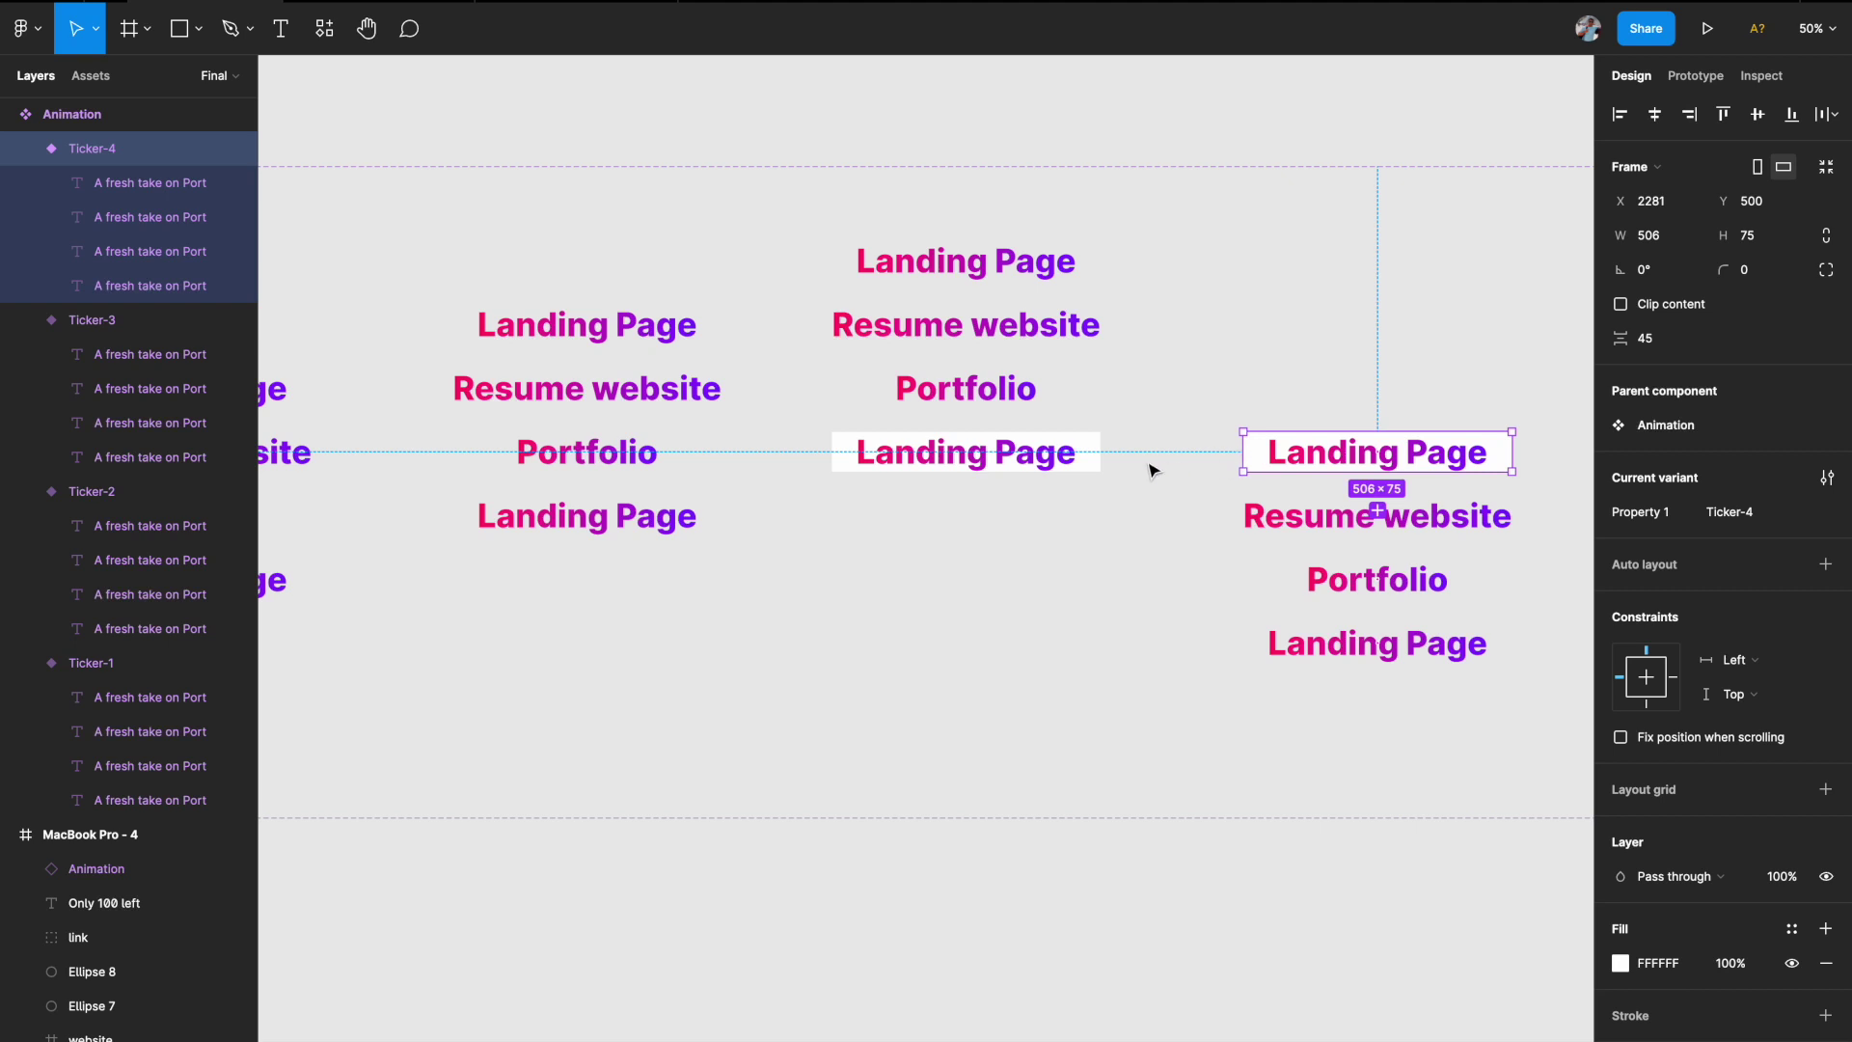
scroll(1150, 469, right, 2)
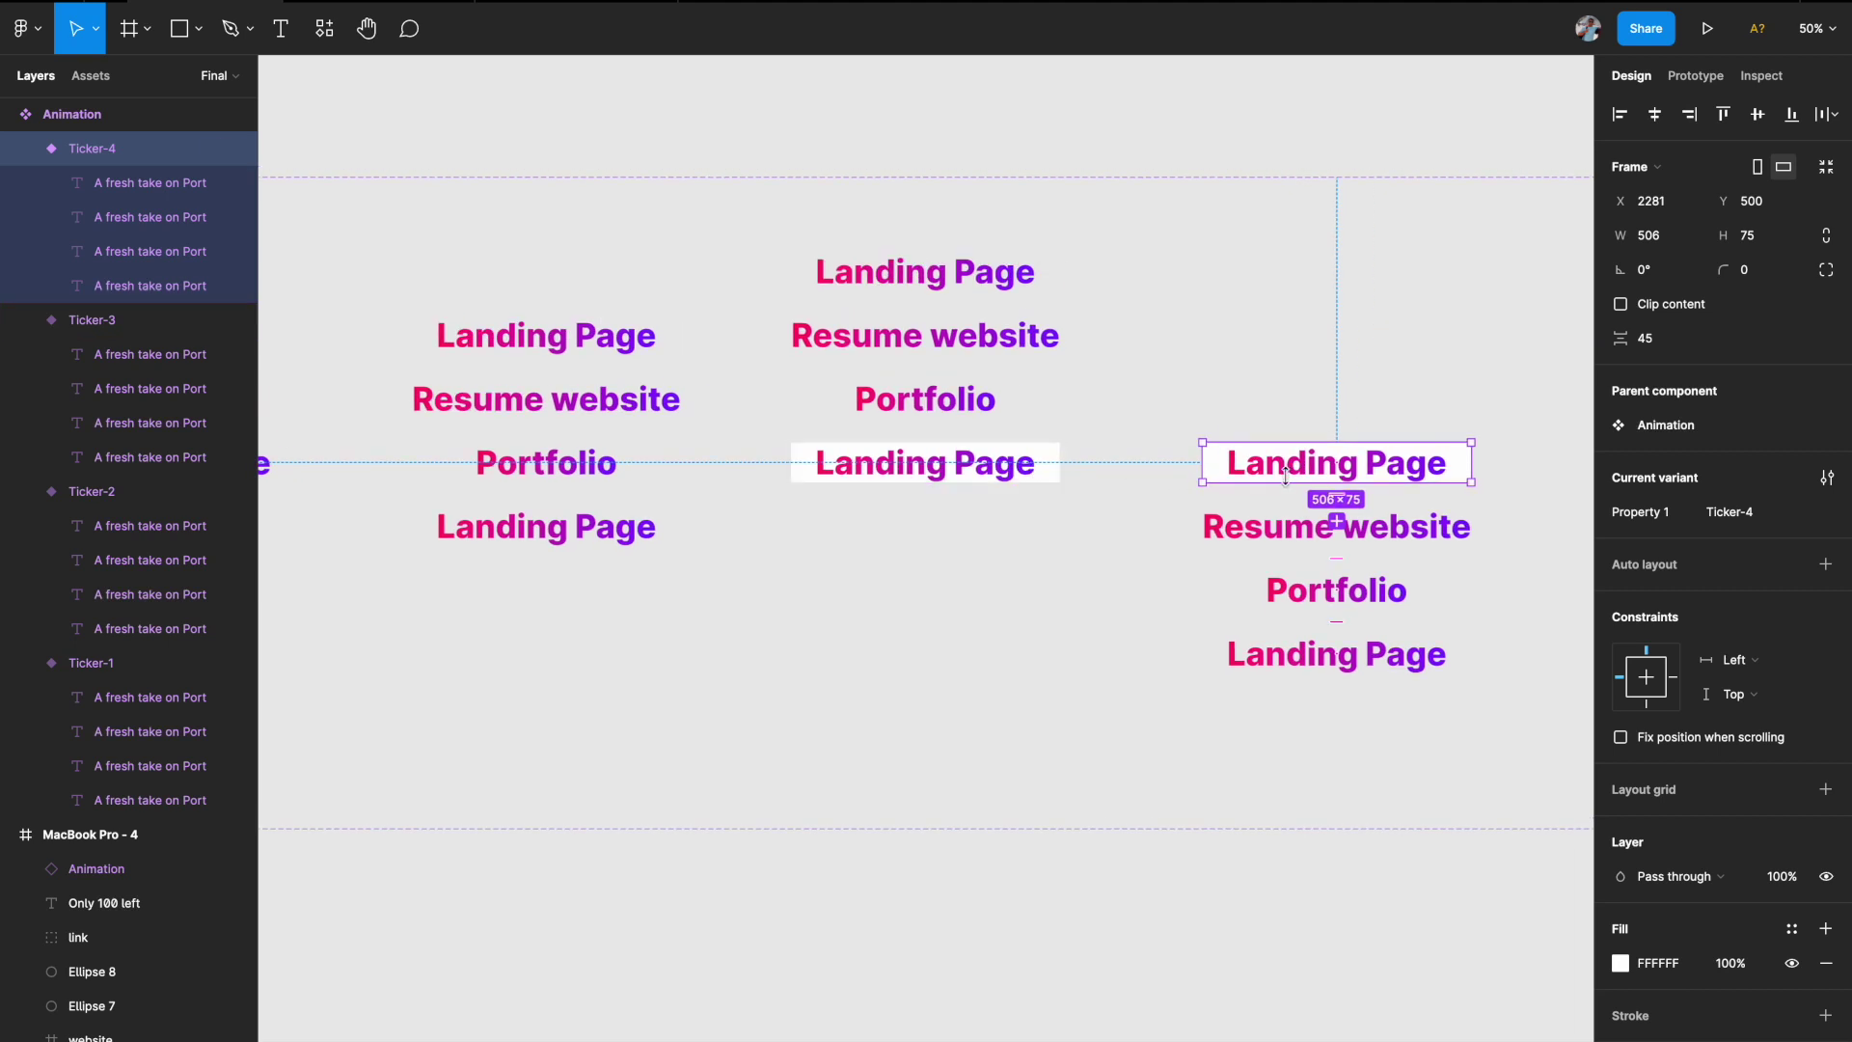
scroll(1331, 475, down, 3)
scroll(1336, 482, left, 2)
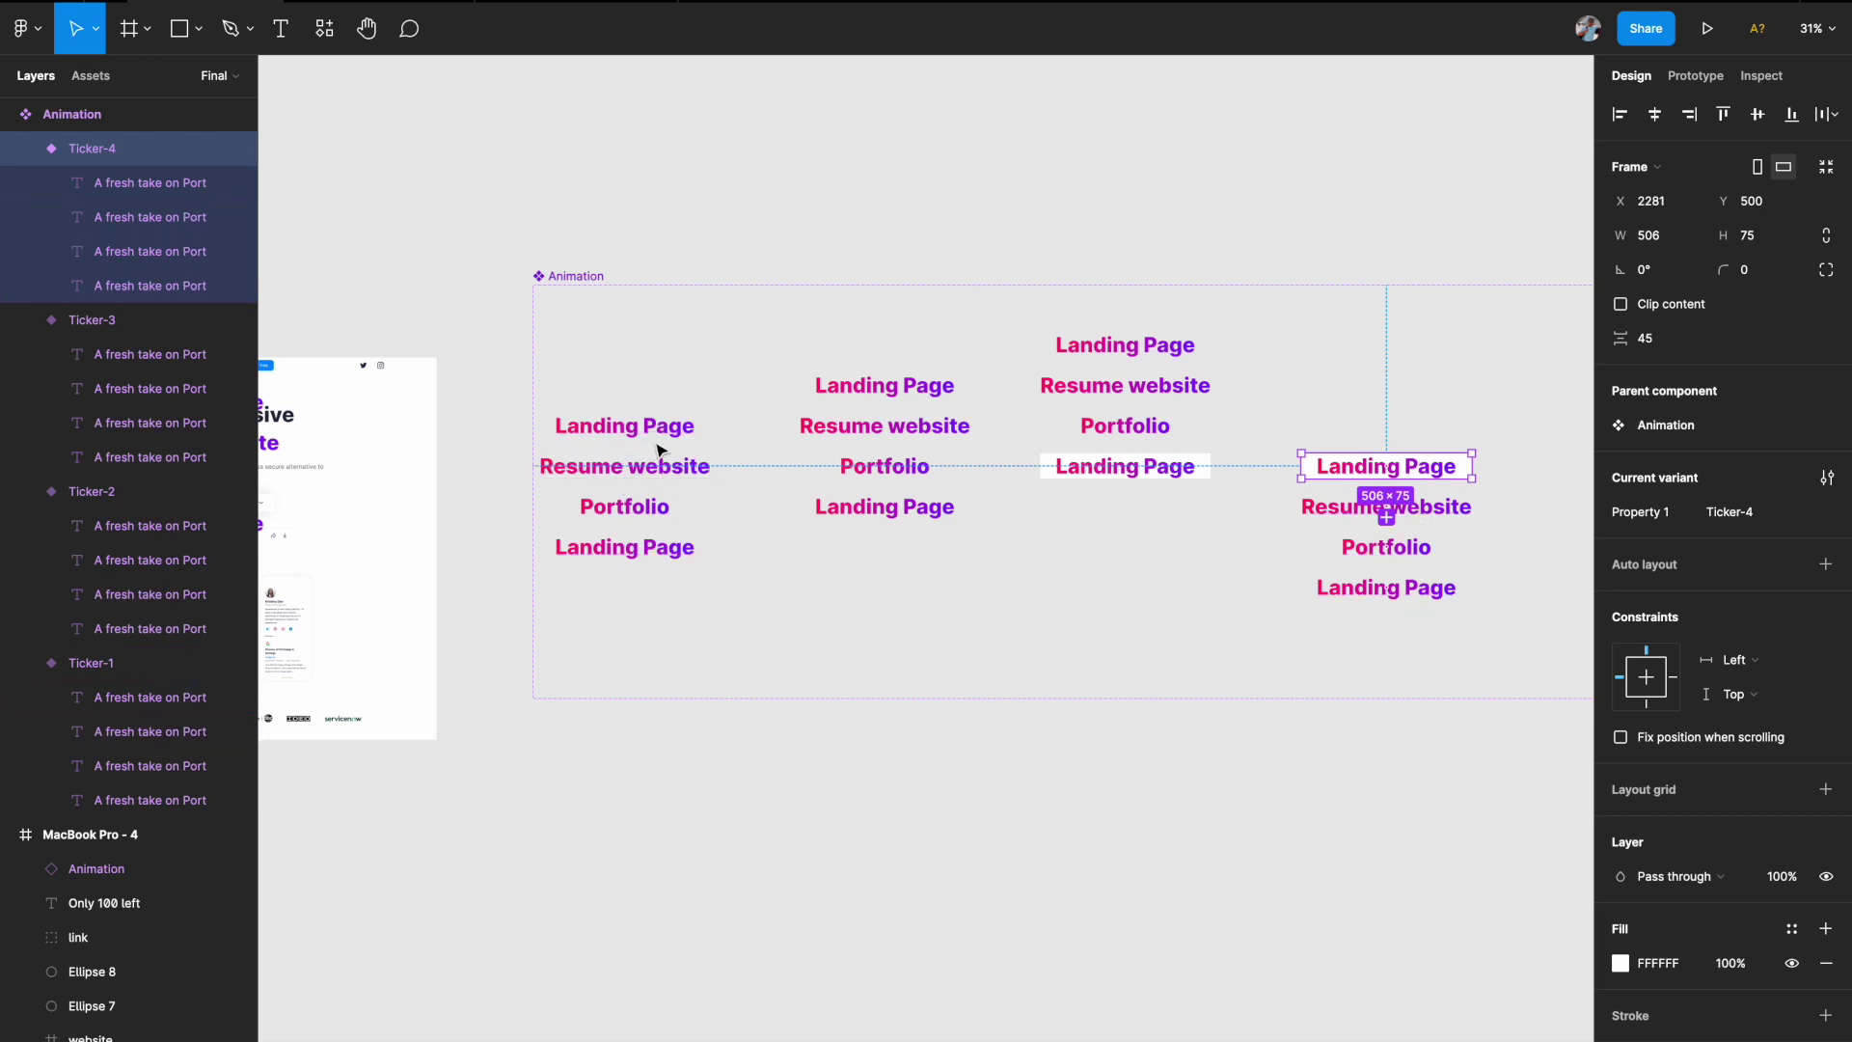
click(1049, 683)
scroll(1051, 675, up, 3)
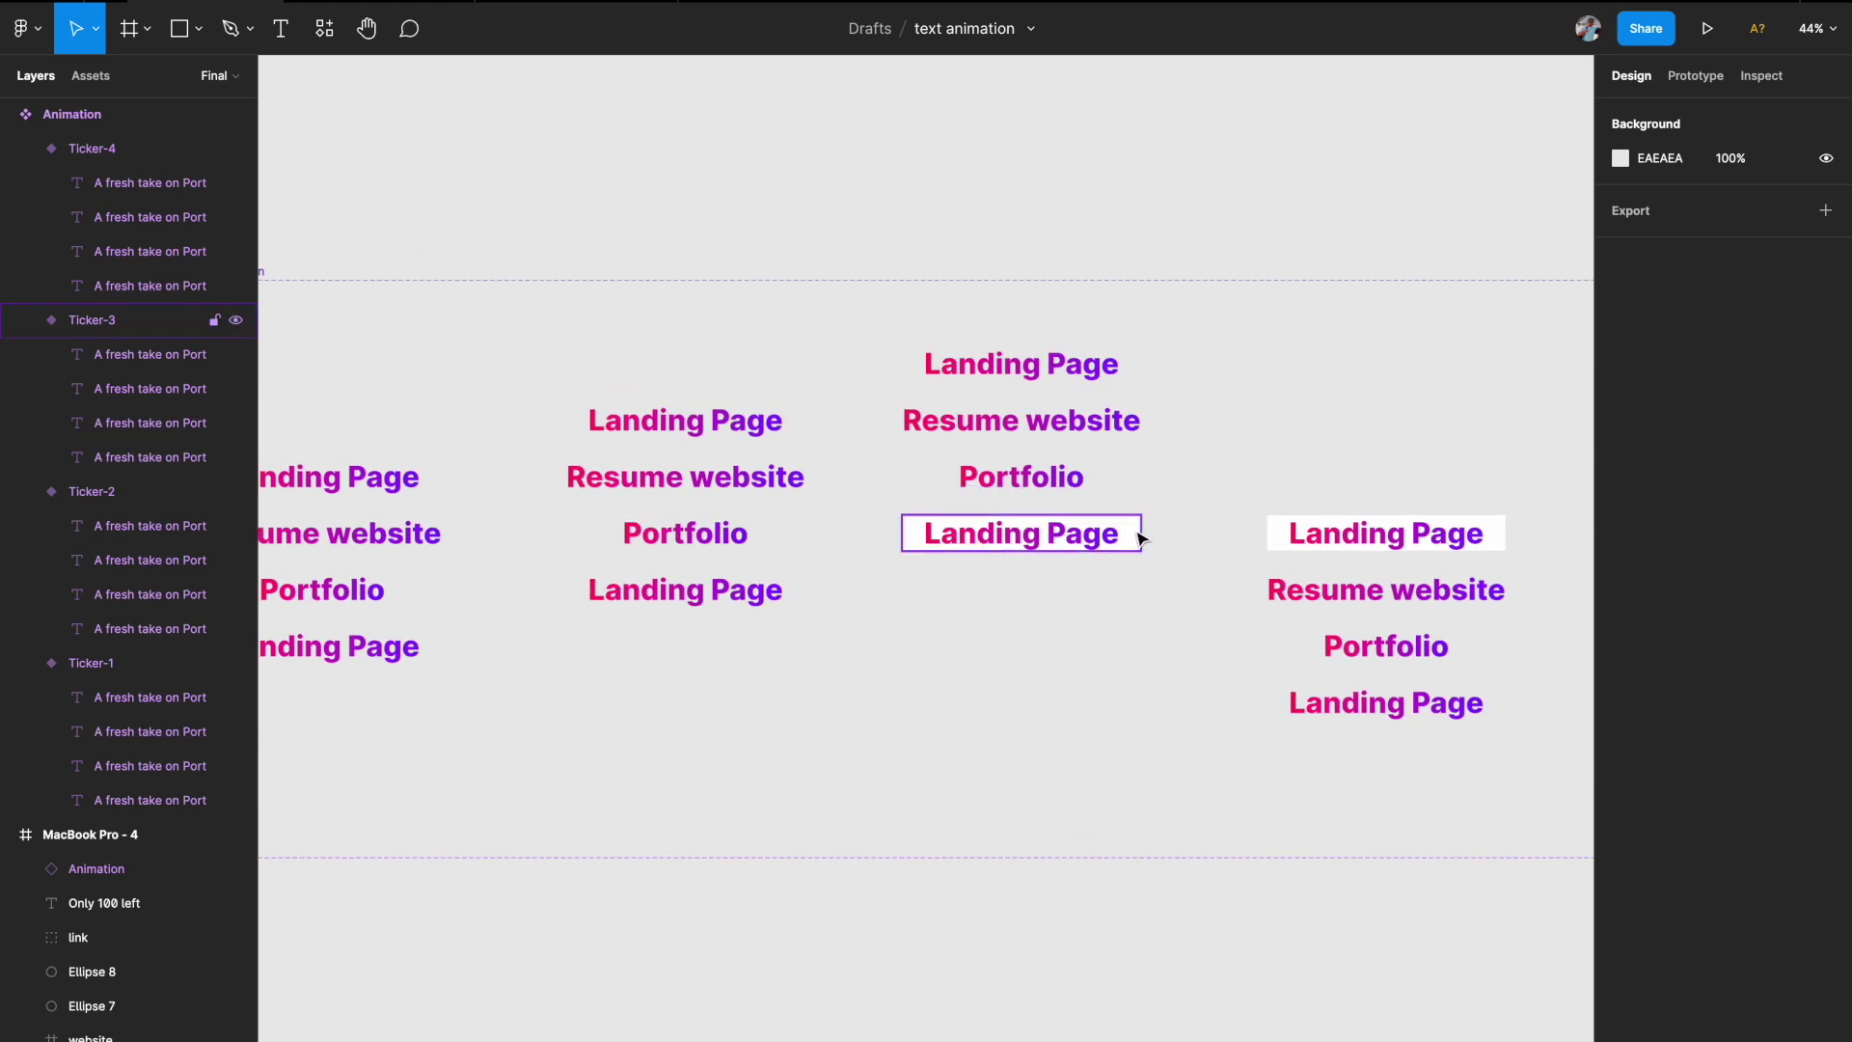
- Remove the delay interaction that leads from Ticker-3 back to Ticker-1
click(1121, 538)
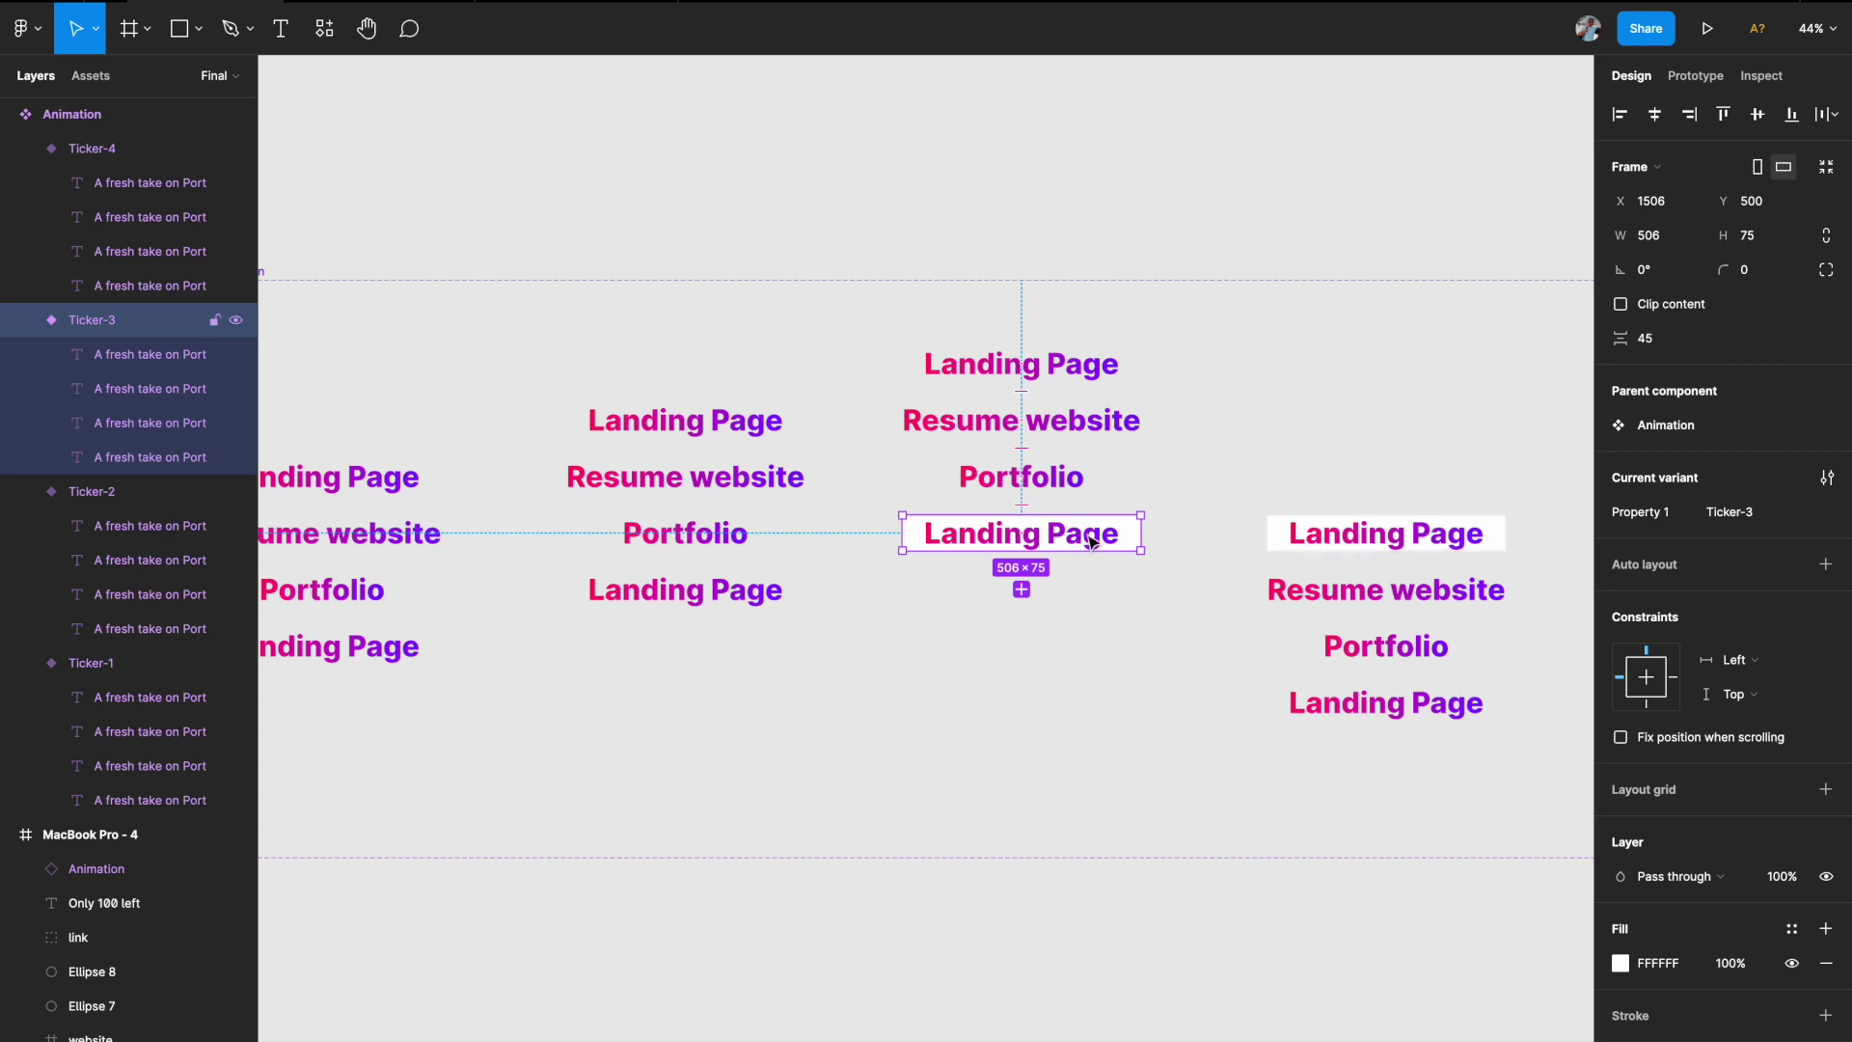
click(1694, 76)
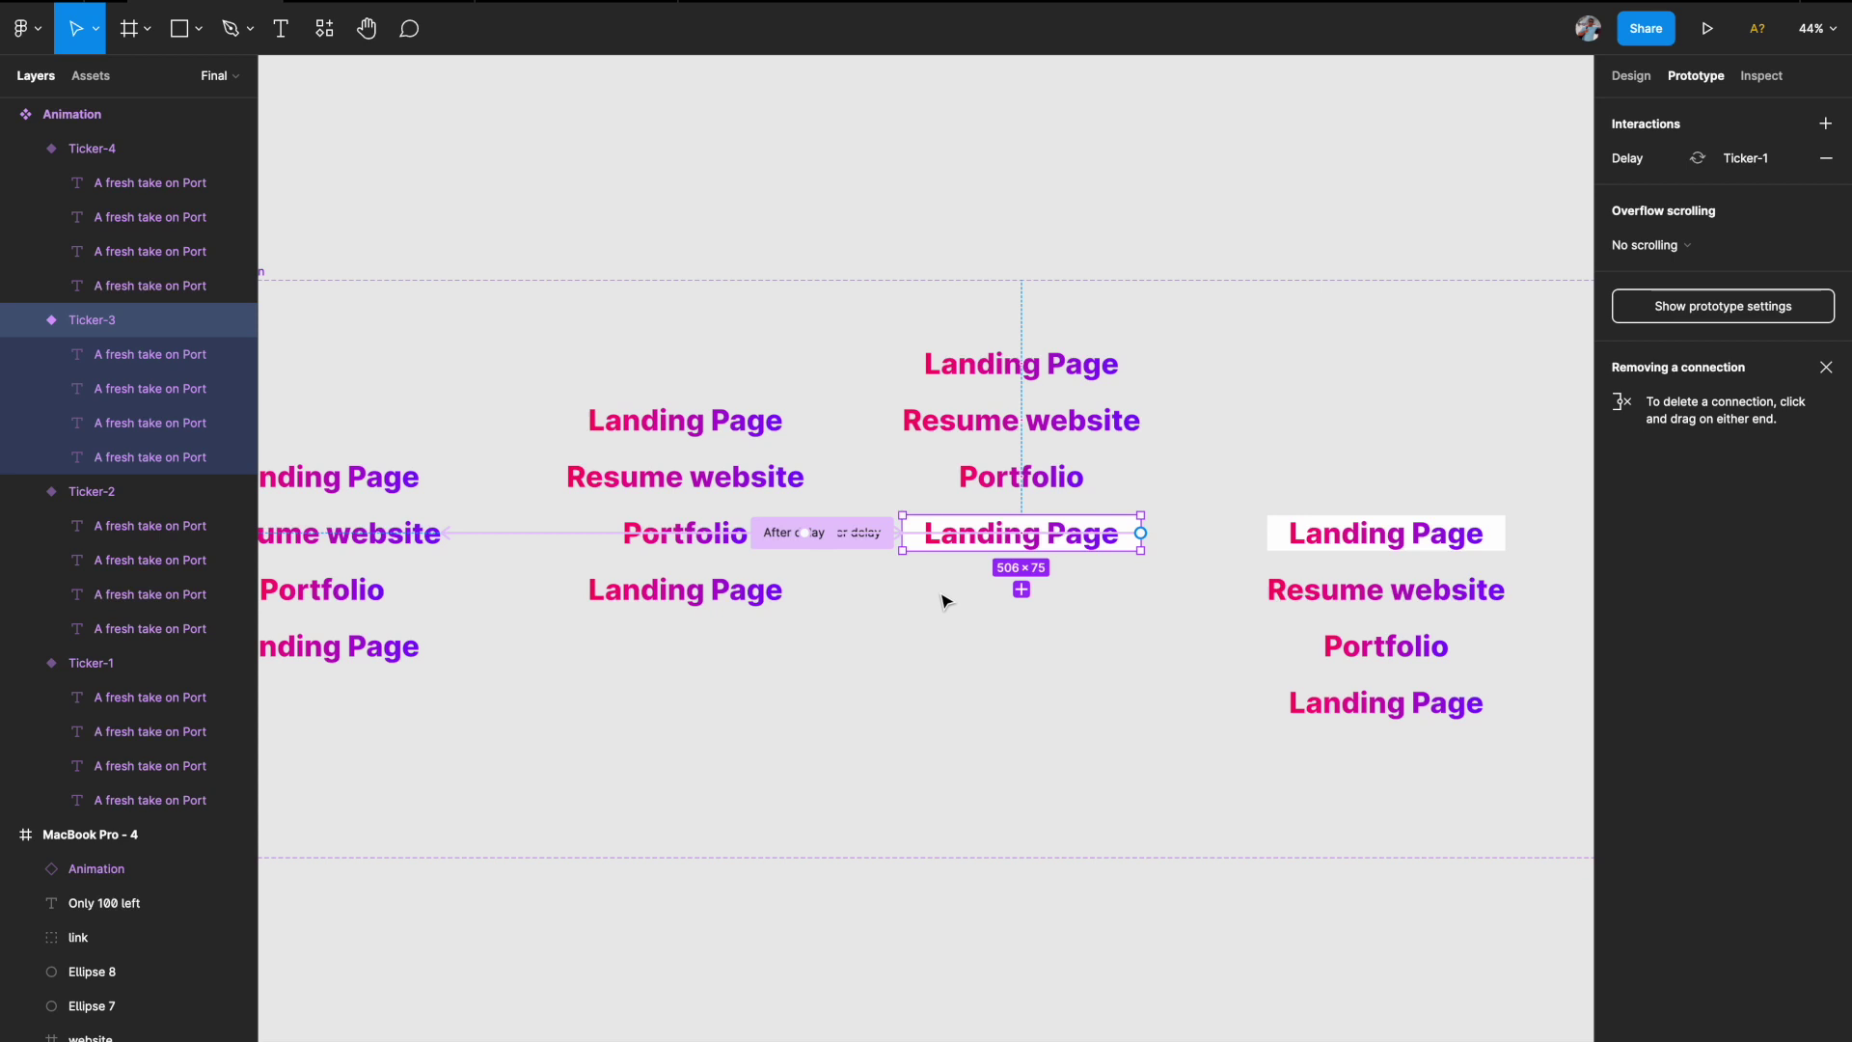
scroll(942, 601, up, 5)
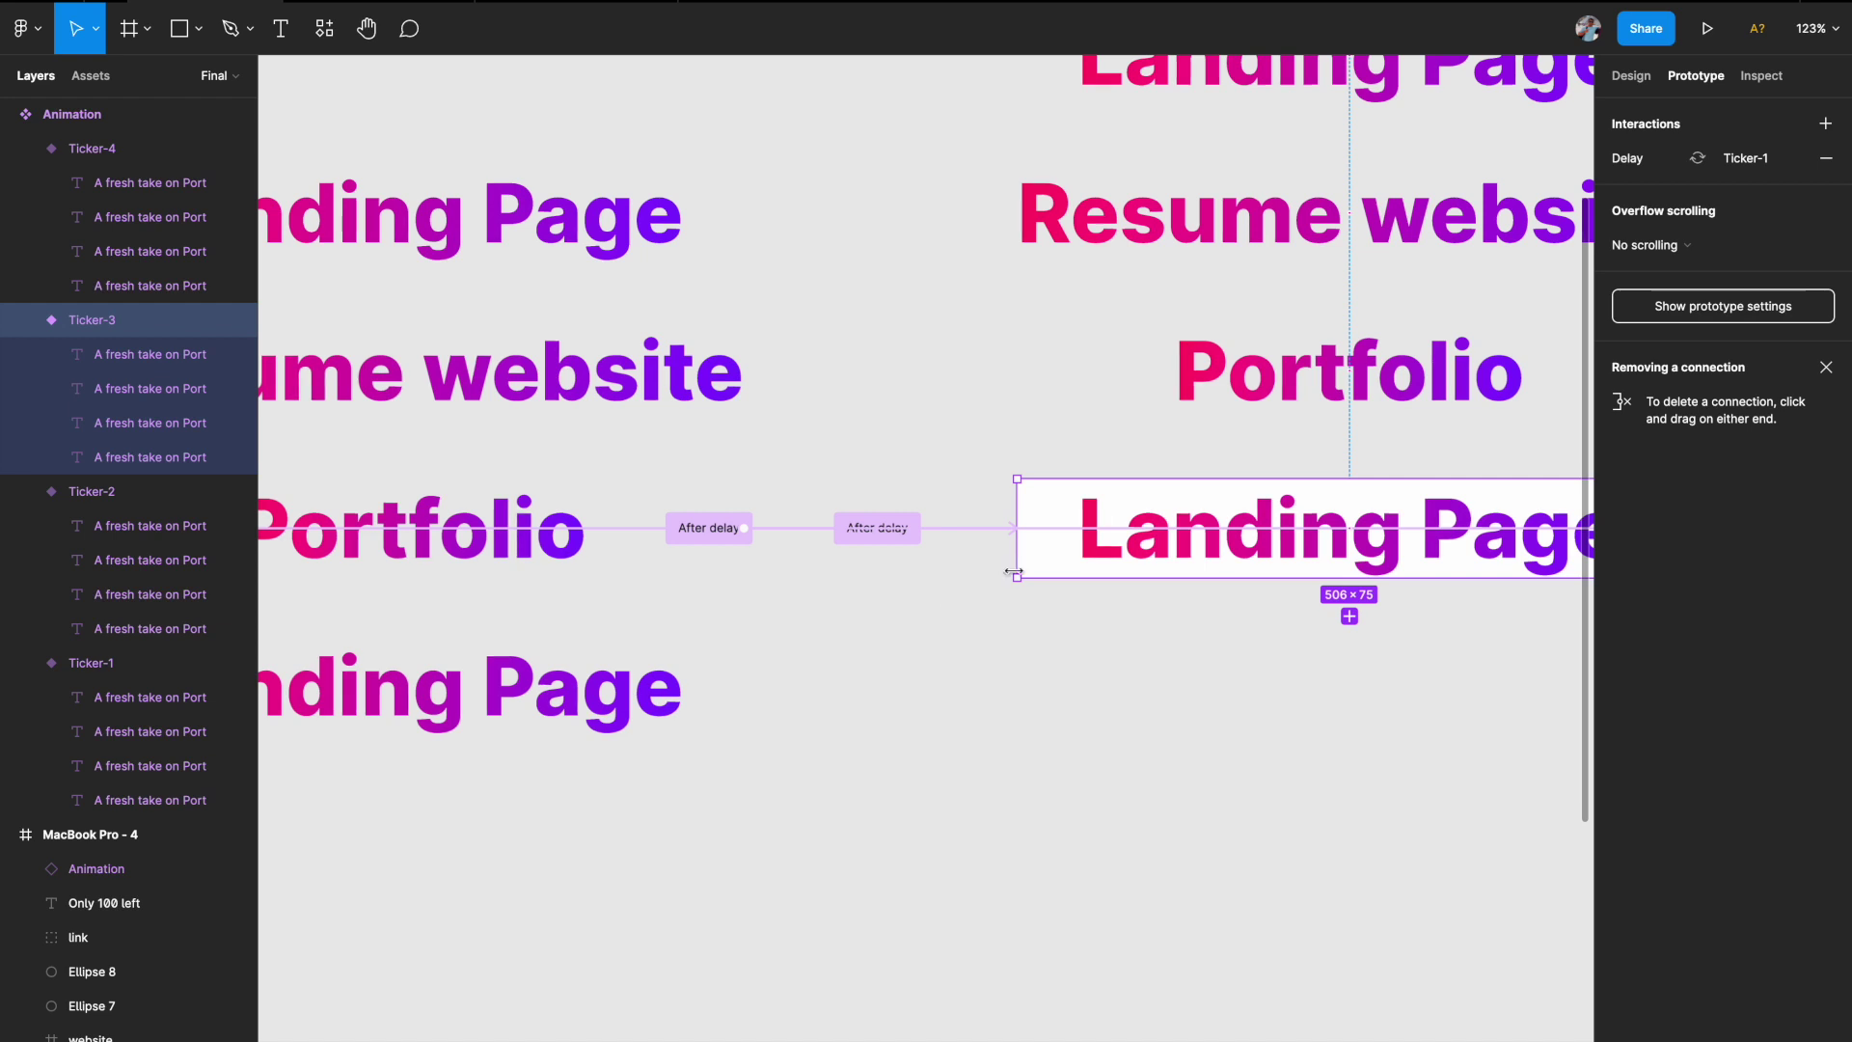
scroll(950, 606, down, 3)
click(1300, 569)
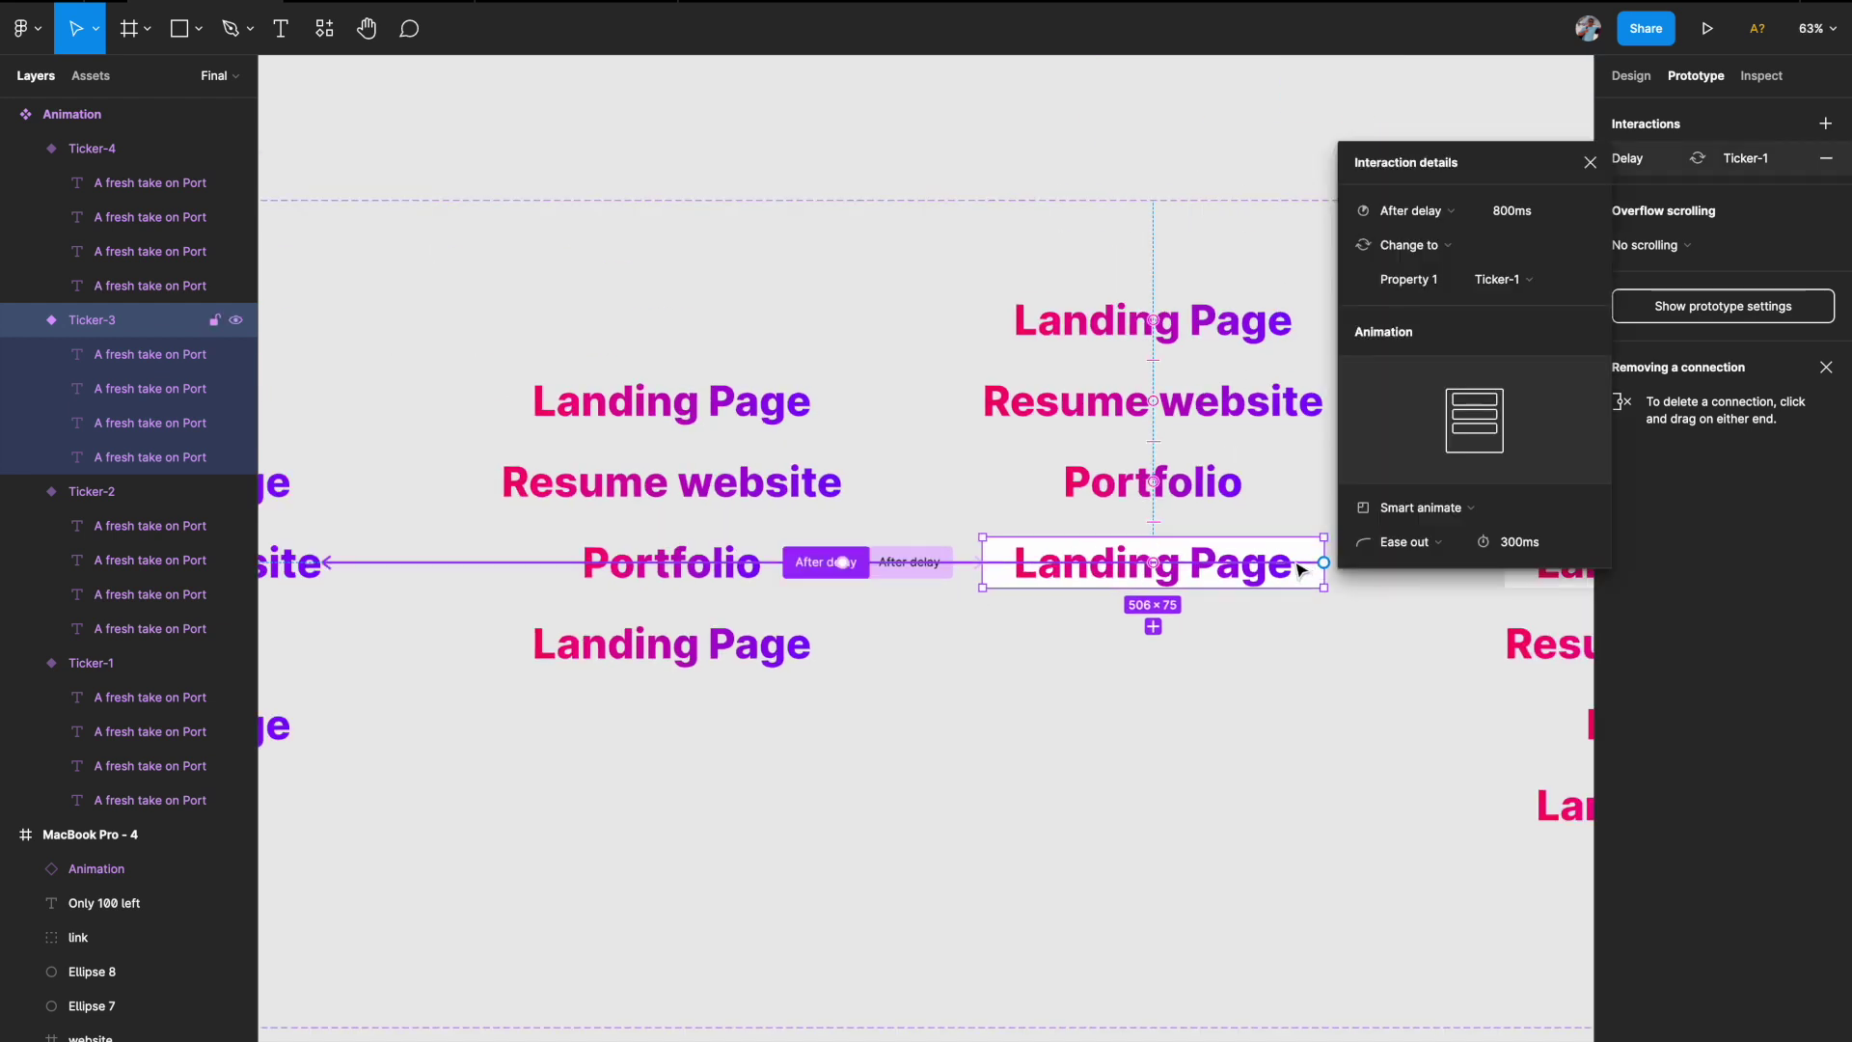
click(1193, 578)
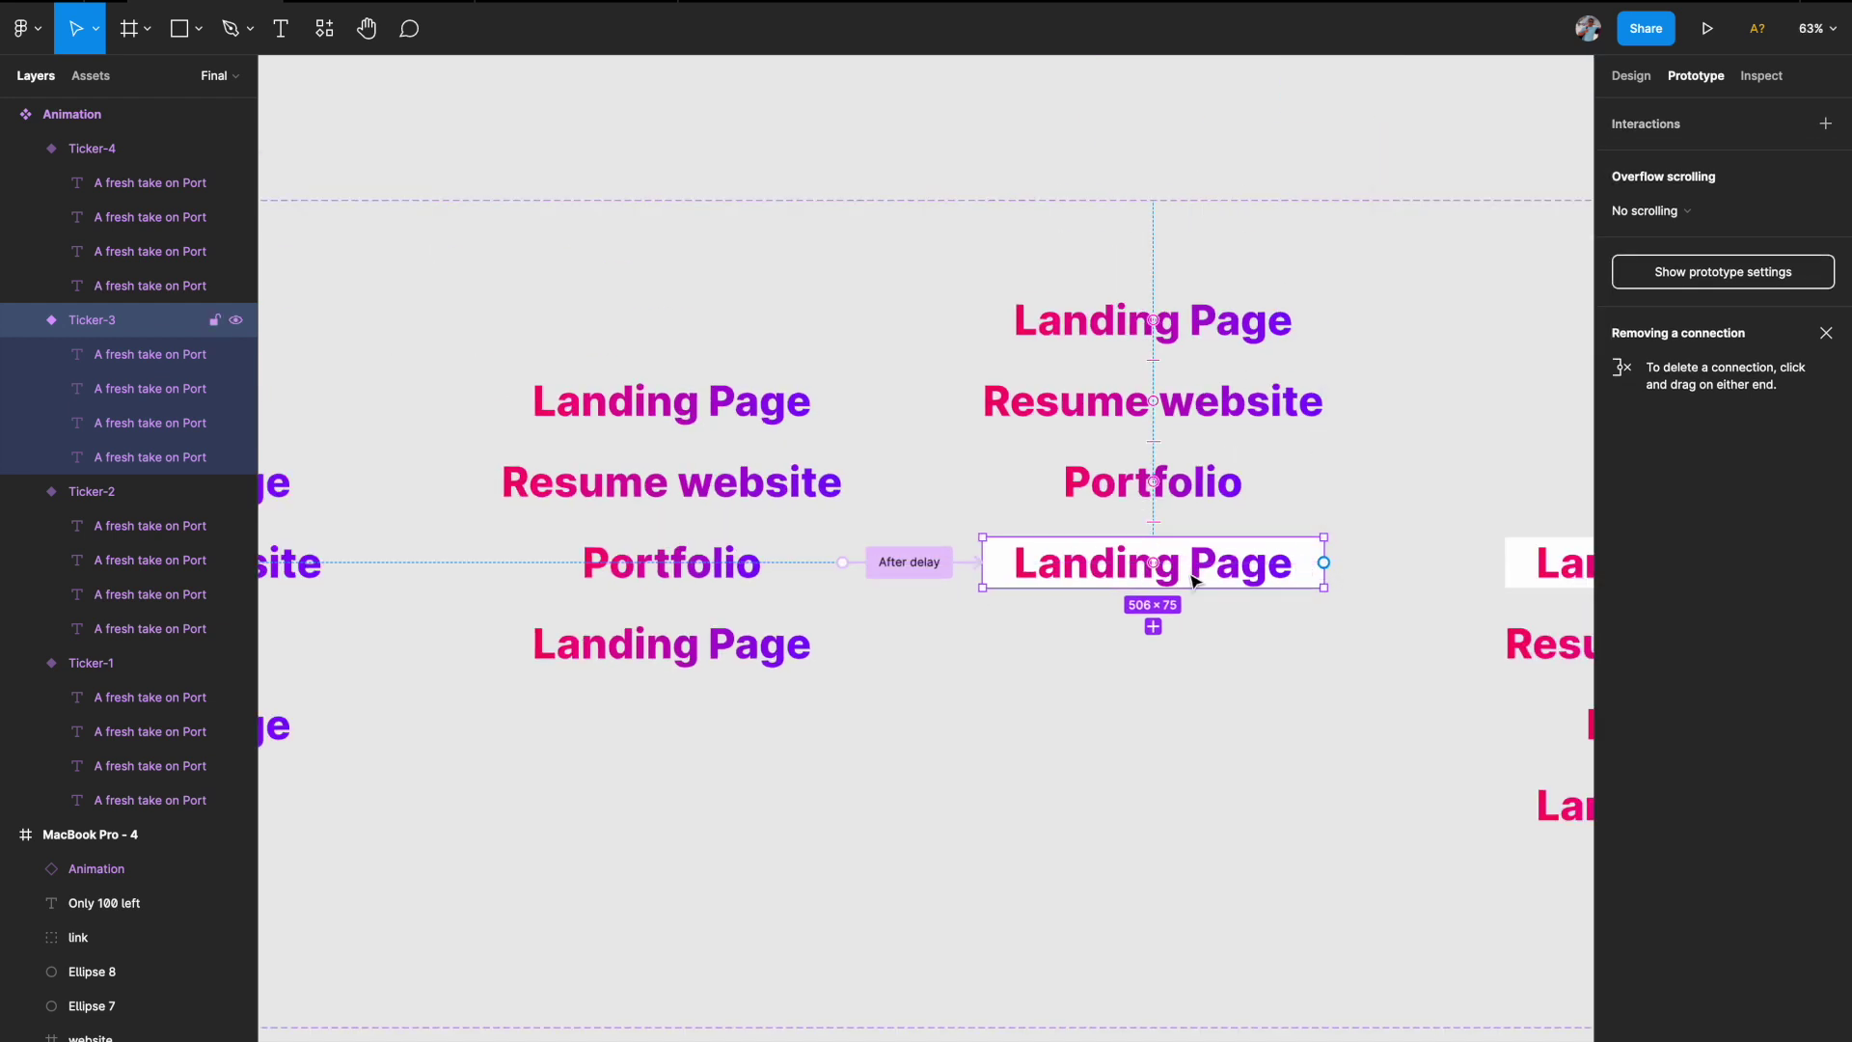
- Connect Ticker-3 to Ticker-4 with a new prototype interaction
scroll(1190, 579, down, 3)
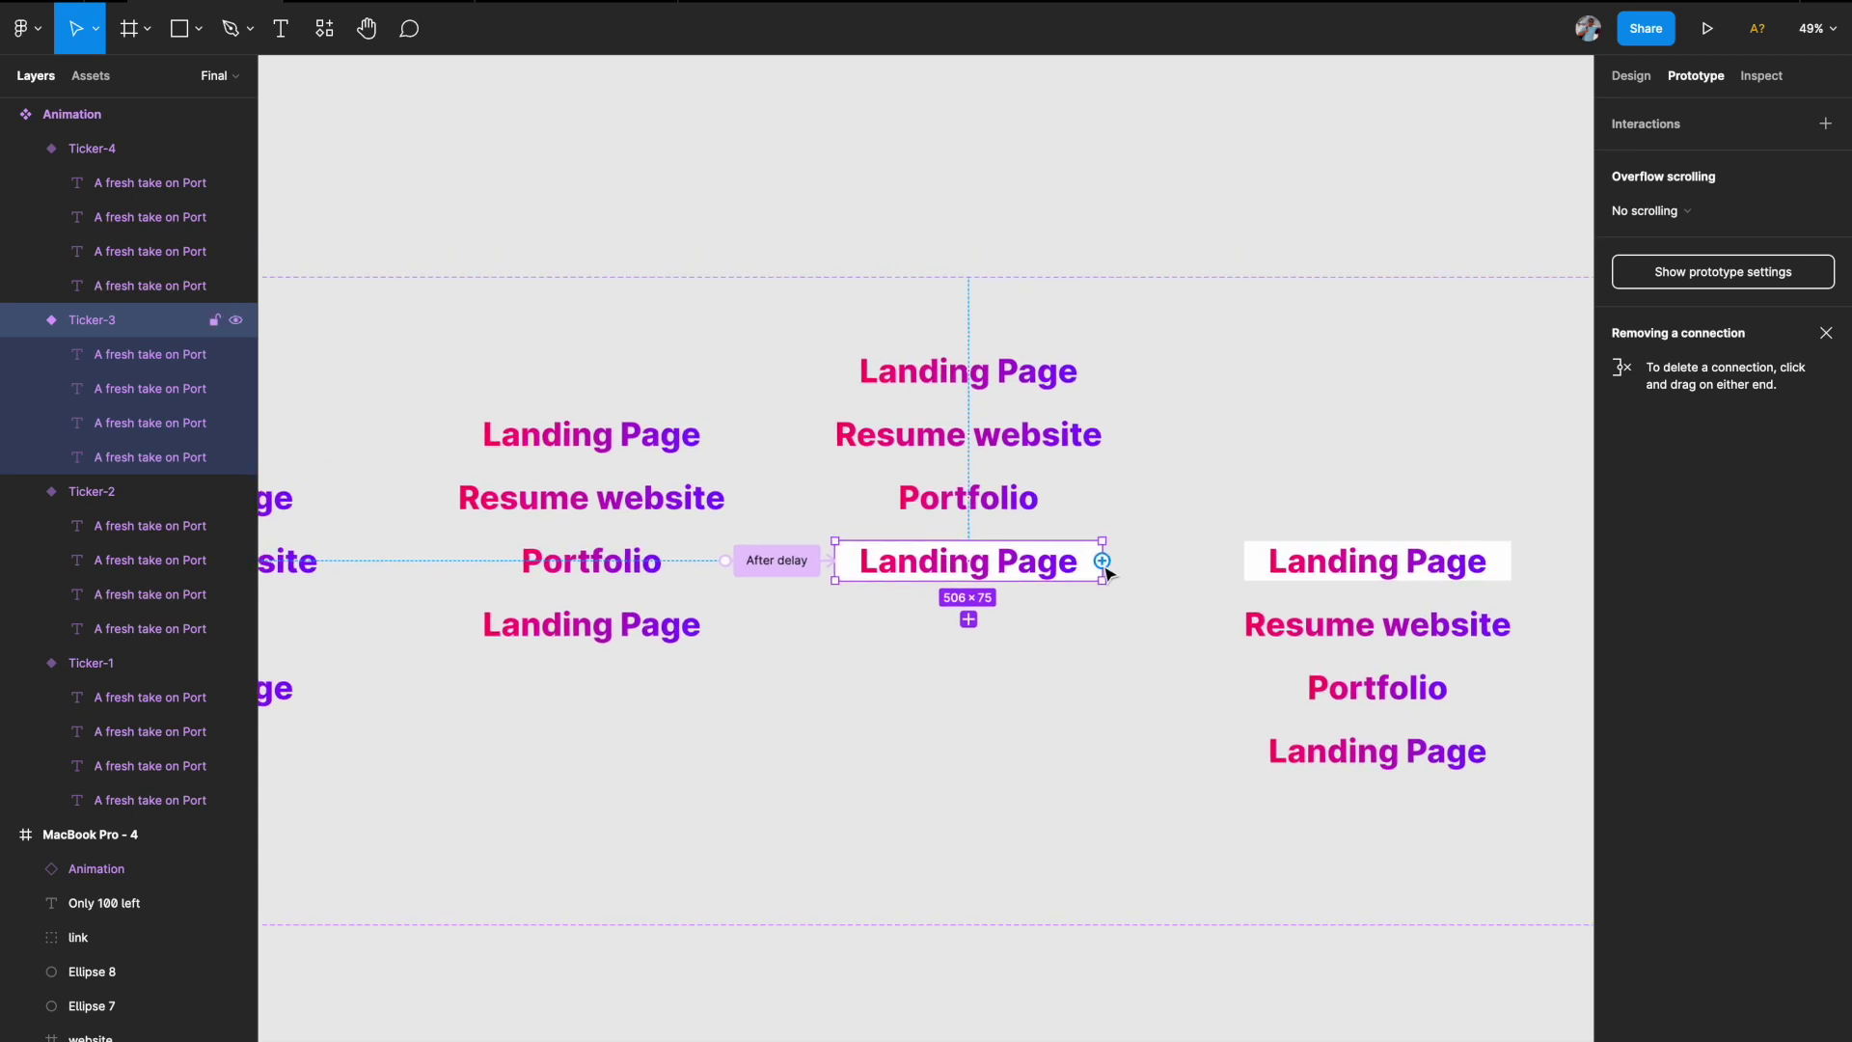
drag(1102, 560, 1259, 567)
scroll(1257, 566, right, 2)
scroll(1257, 566, up, 1)
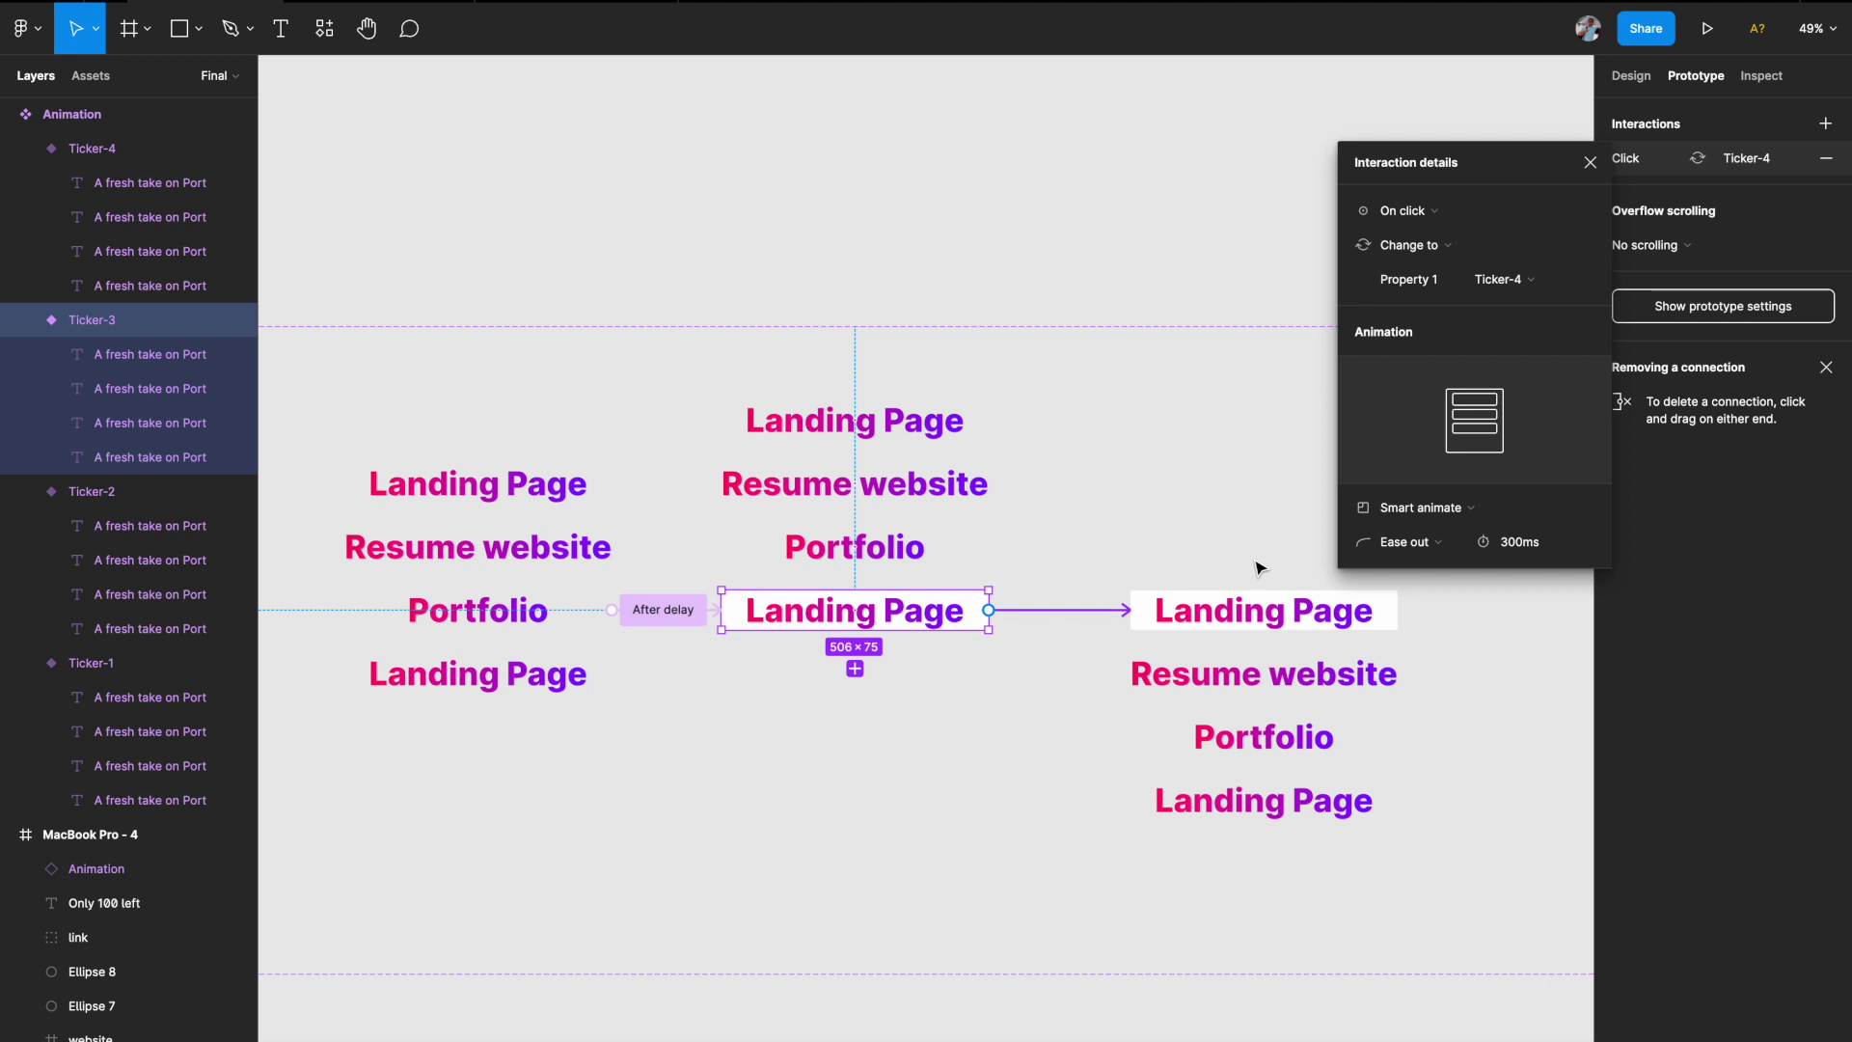
- Set the Ticker-3 to Ticker-4 interaction to trigger after a 1 ms delay with an Instant transition
scroll(926, 584, down, 3)
scroll(926, 583, left, 2)
scroll(925, 584, down, 2)
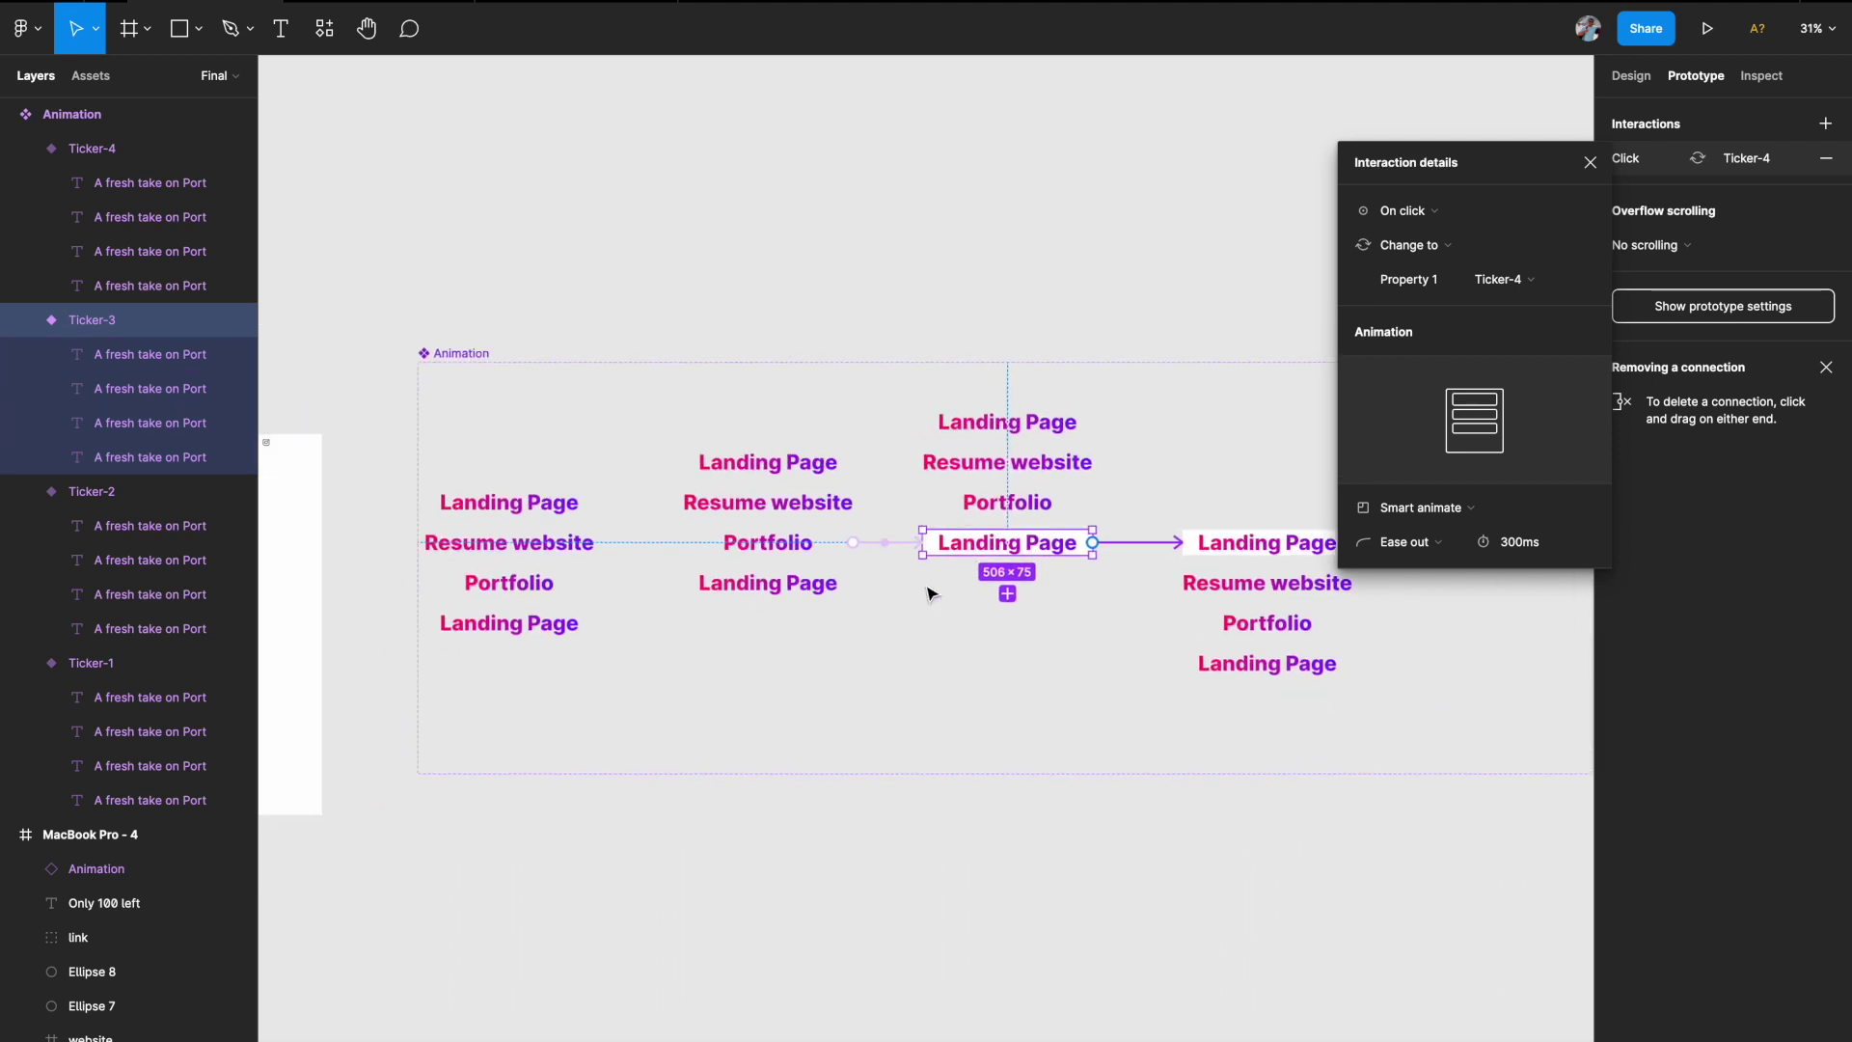
scroll(1166, 508, right, 3)
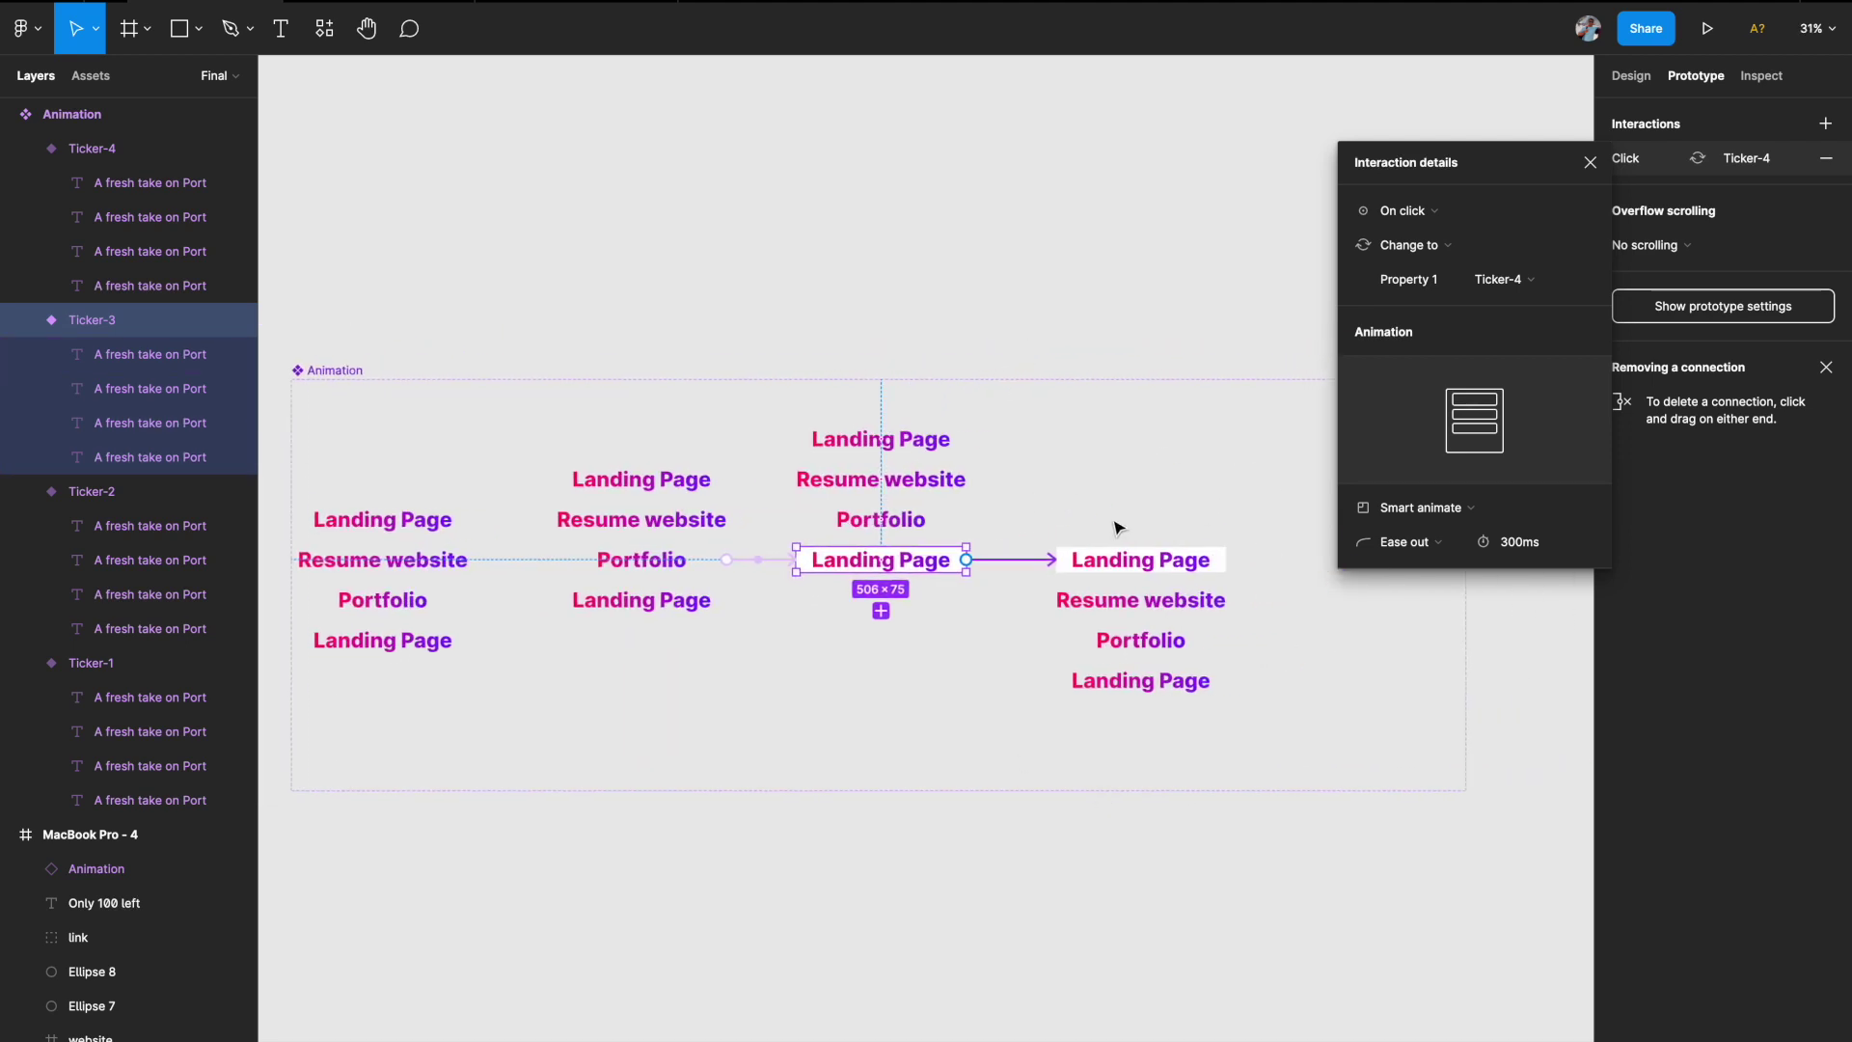
scroll(1117, 526, left, 2)
scroll(1116, 526, down, 1)
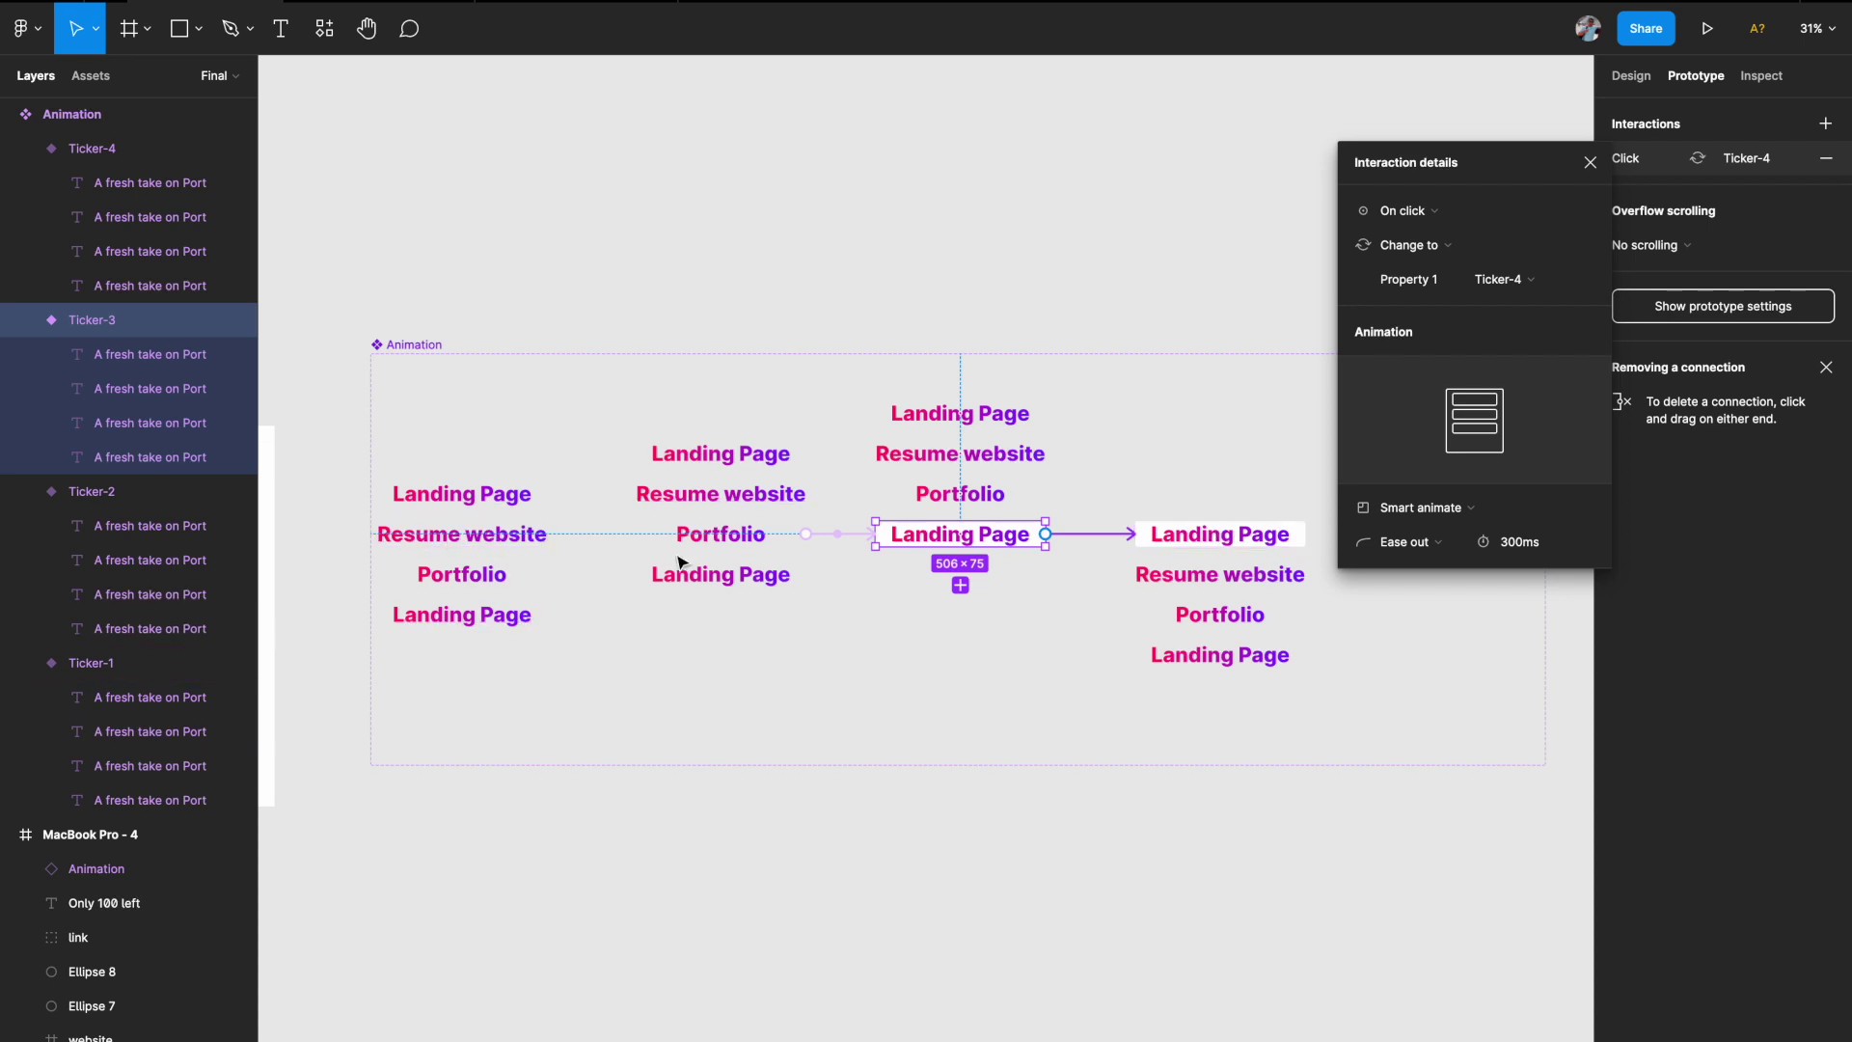
scroll(863, 590, up, 5)
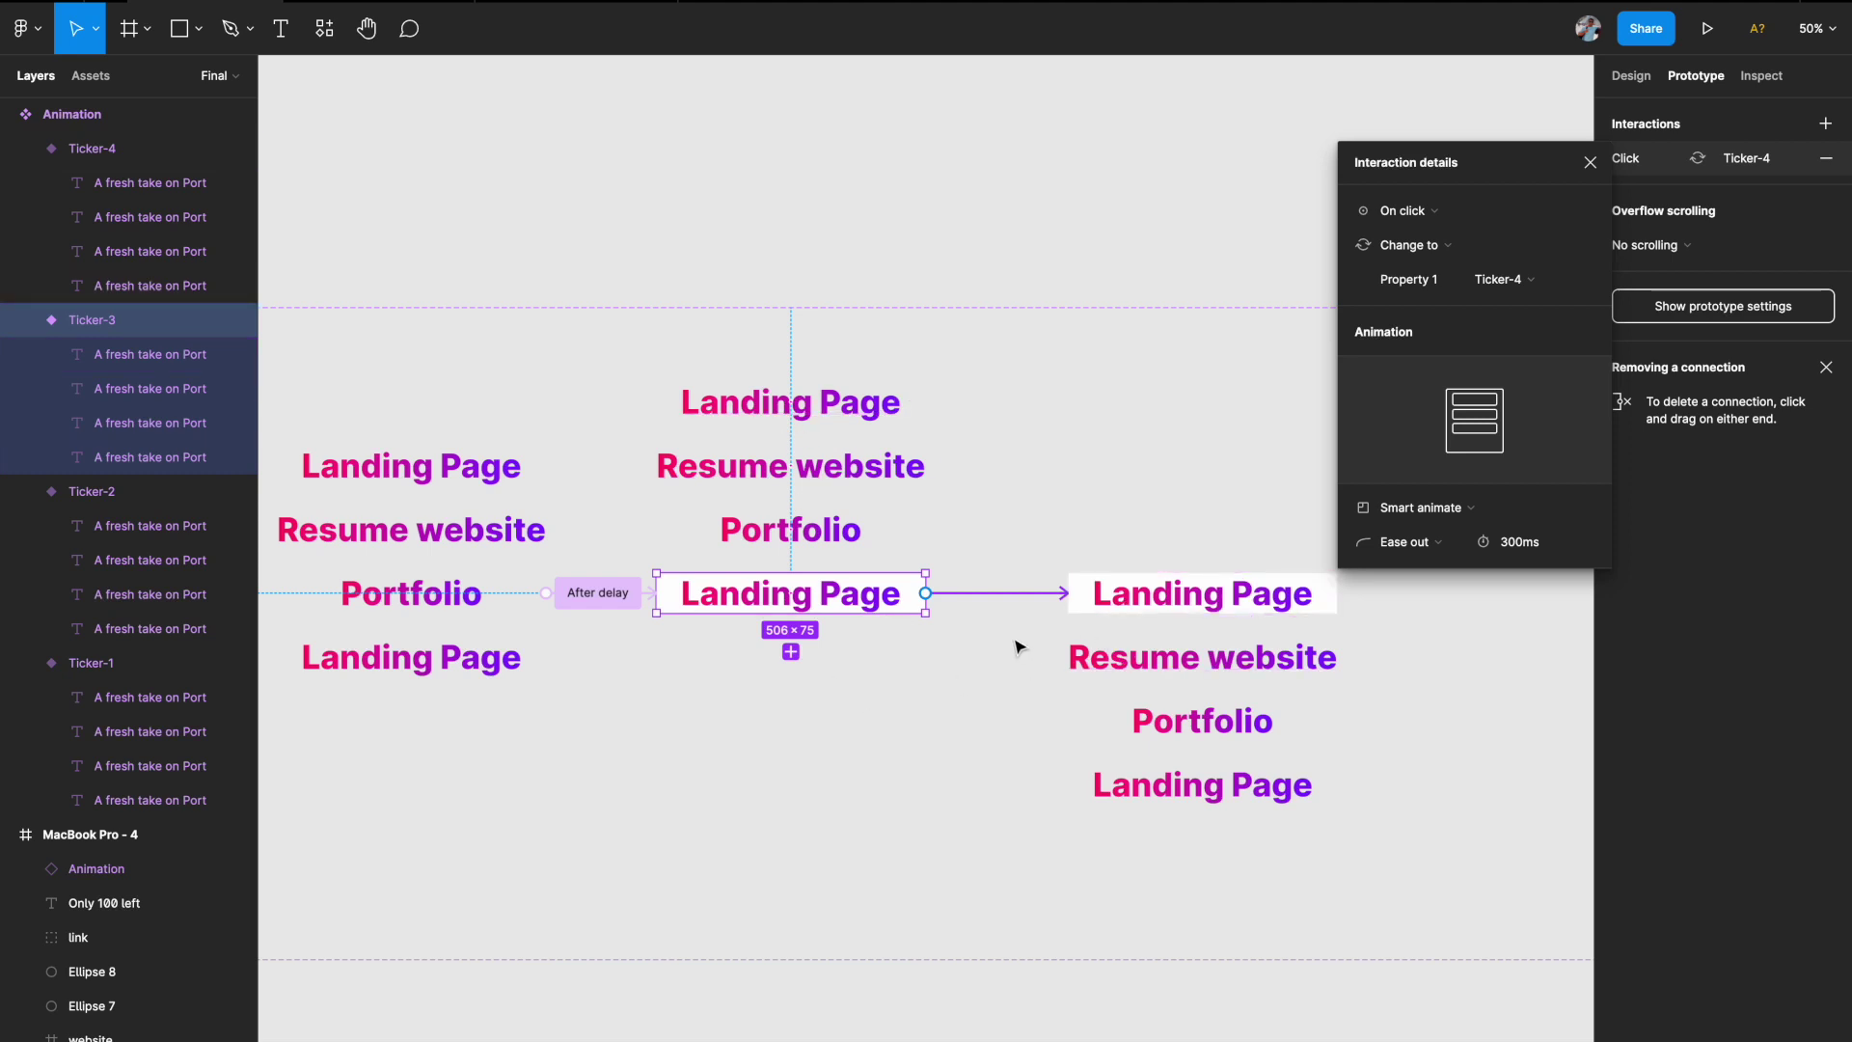
click(1426, 210)
click(1437, 479)
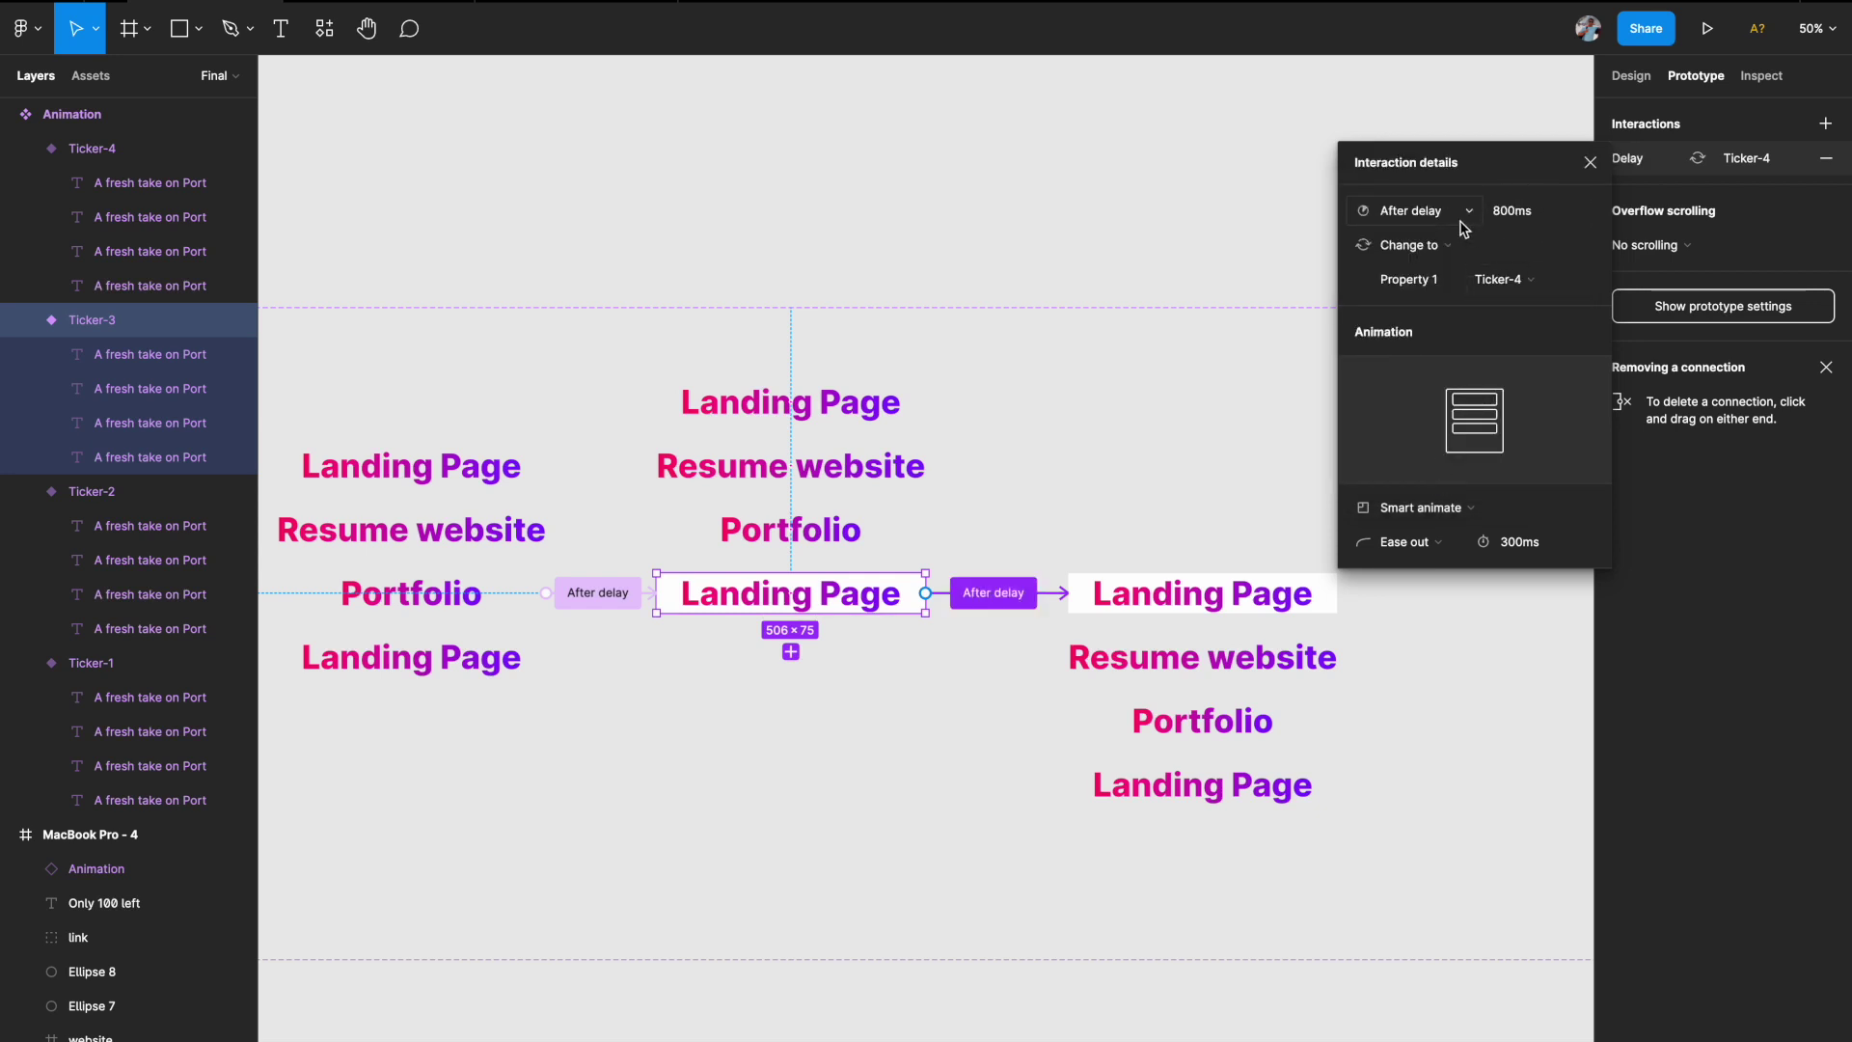
click(1552, 217)
text(1)
key(Return)
click(1435, 512)
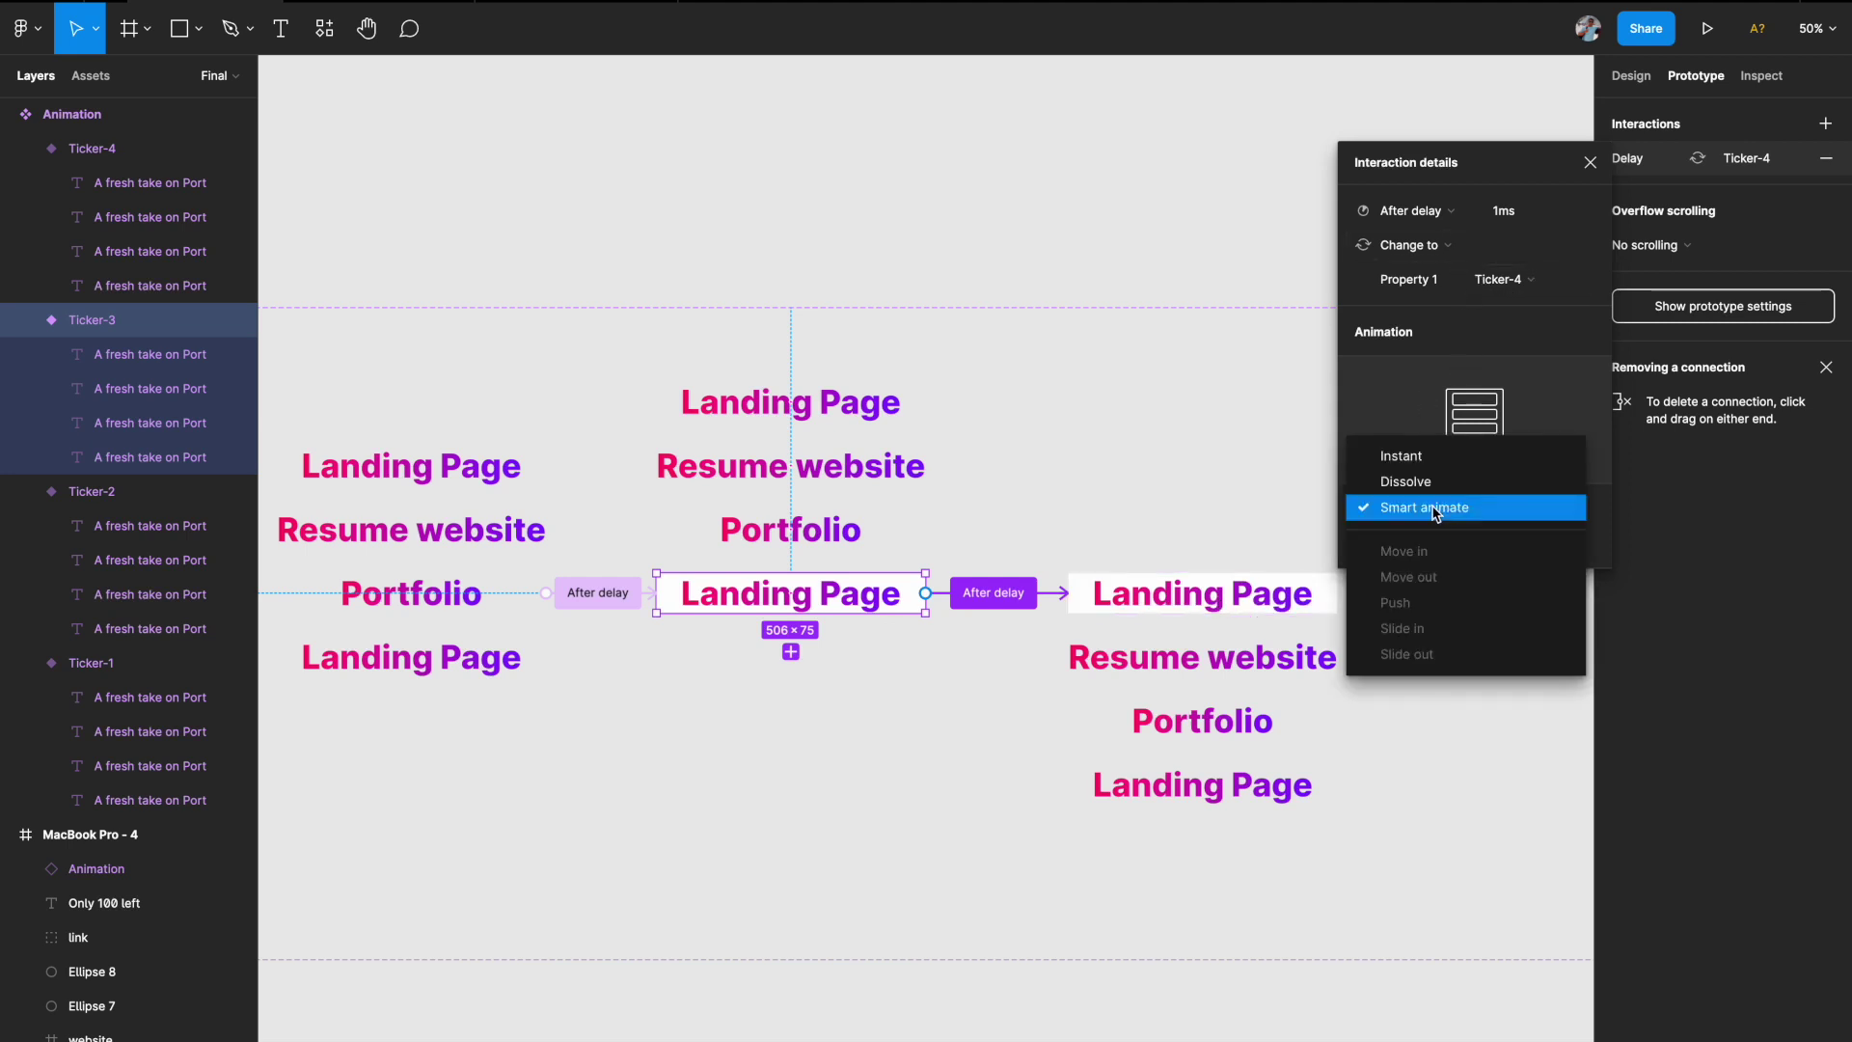
click(1421, 461)
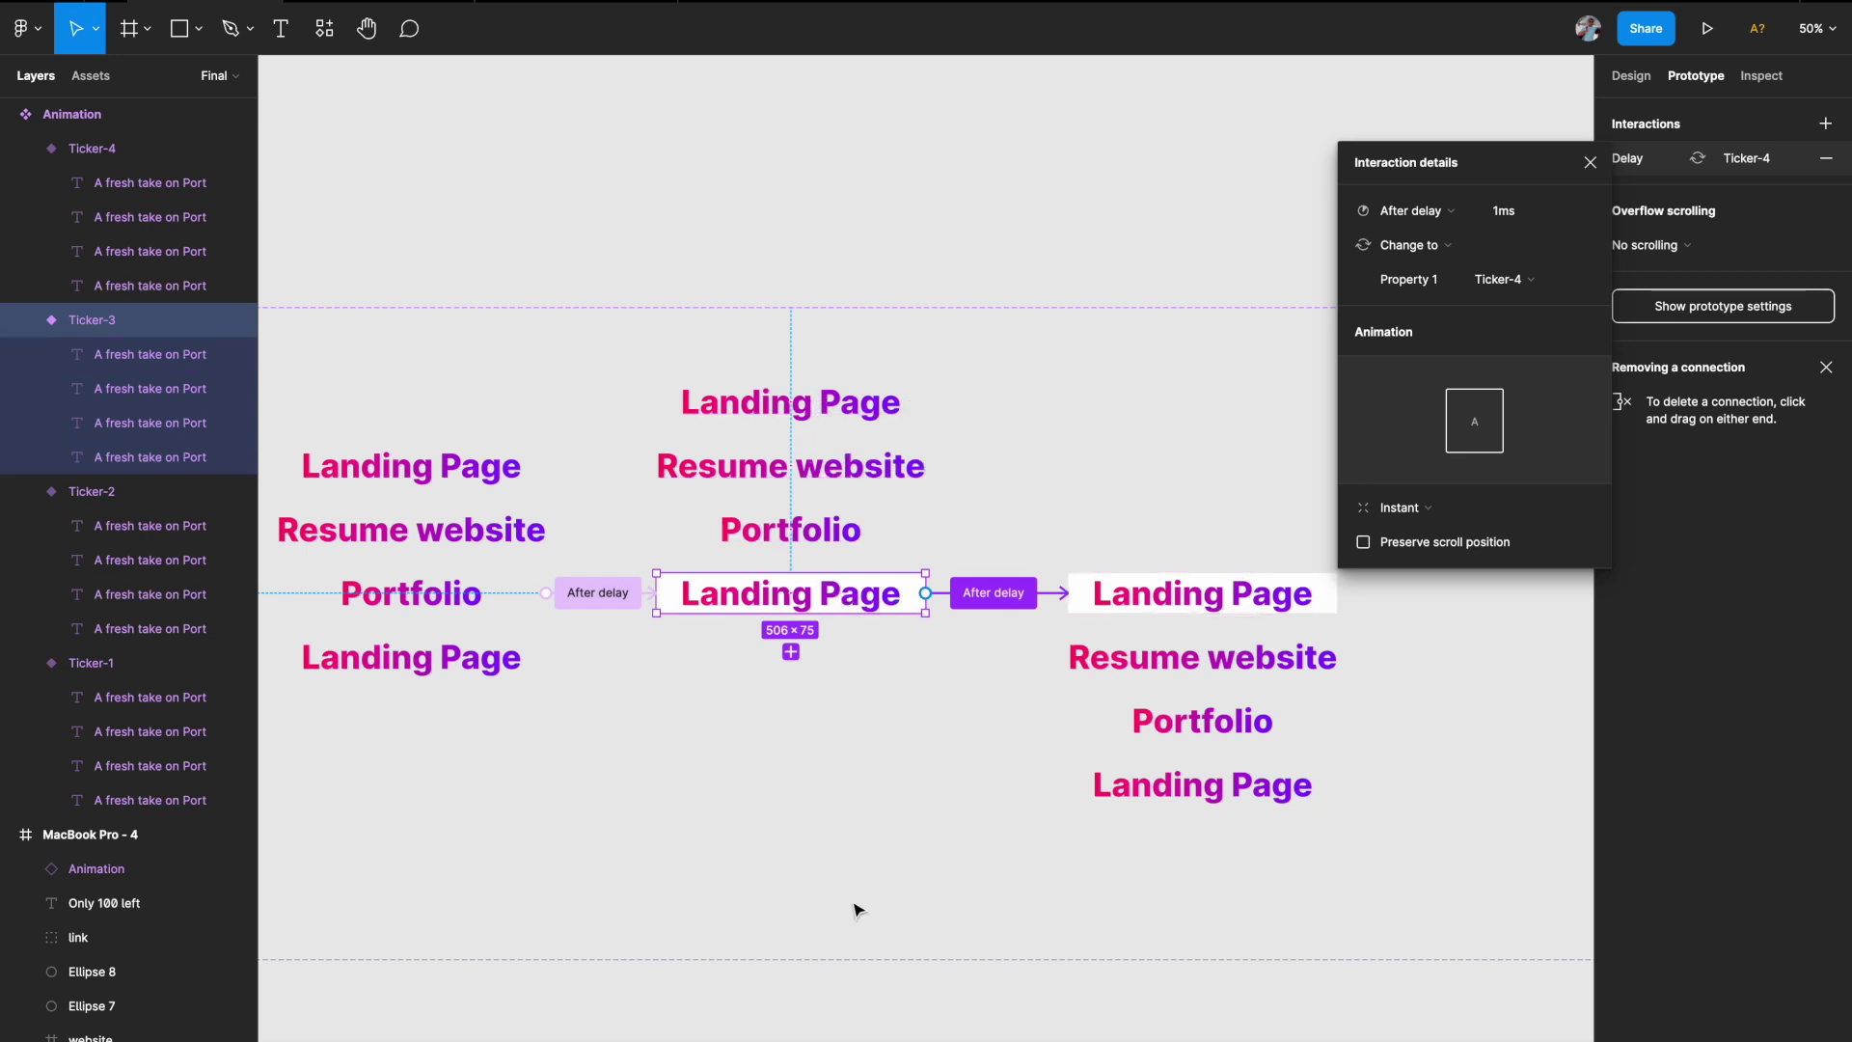
- Inspect the delay and animation settings of the interaction that leads from Ticker-4 to Ticker-1
scroll(1054, 604, down, 5)
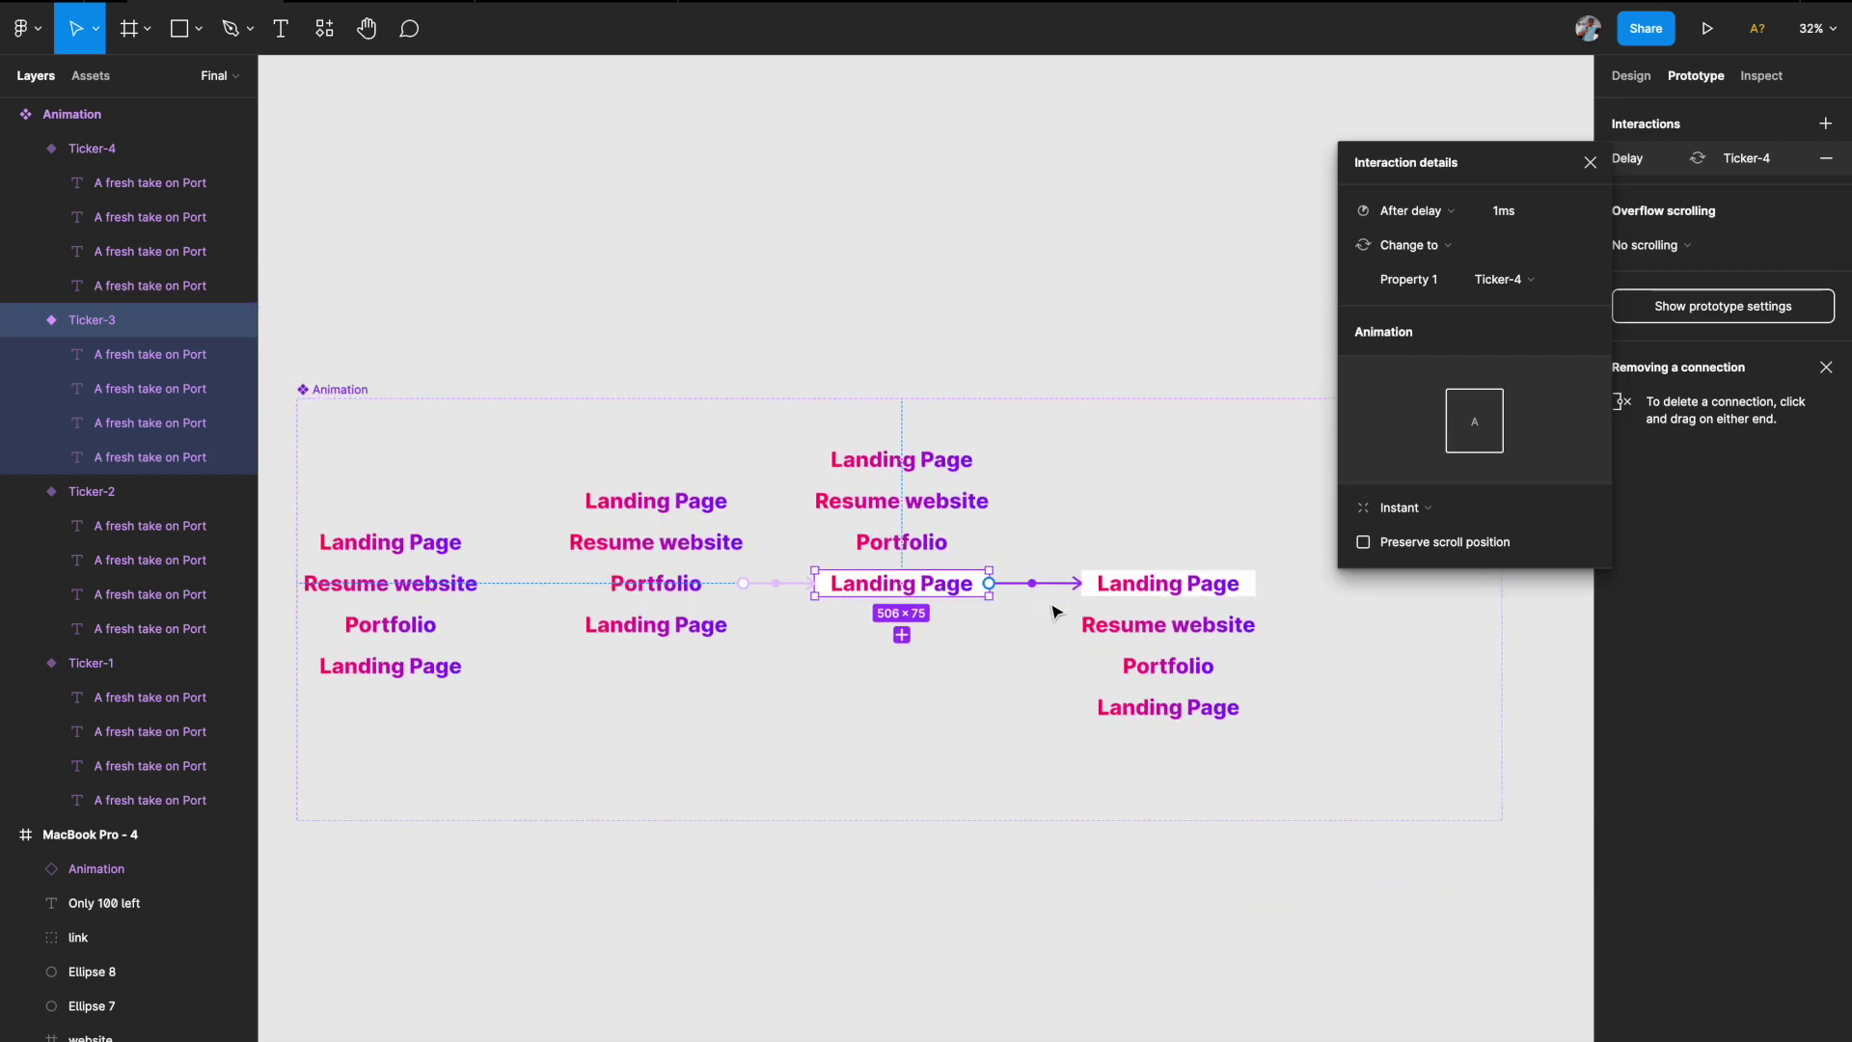
click(1098, 576)
scroll(1098, 577, left, 3)
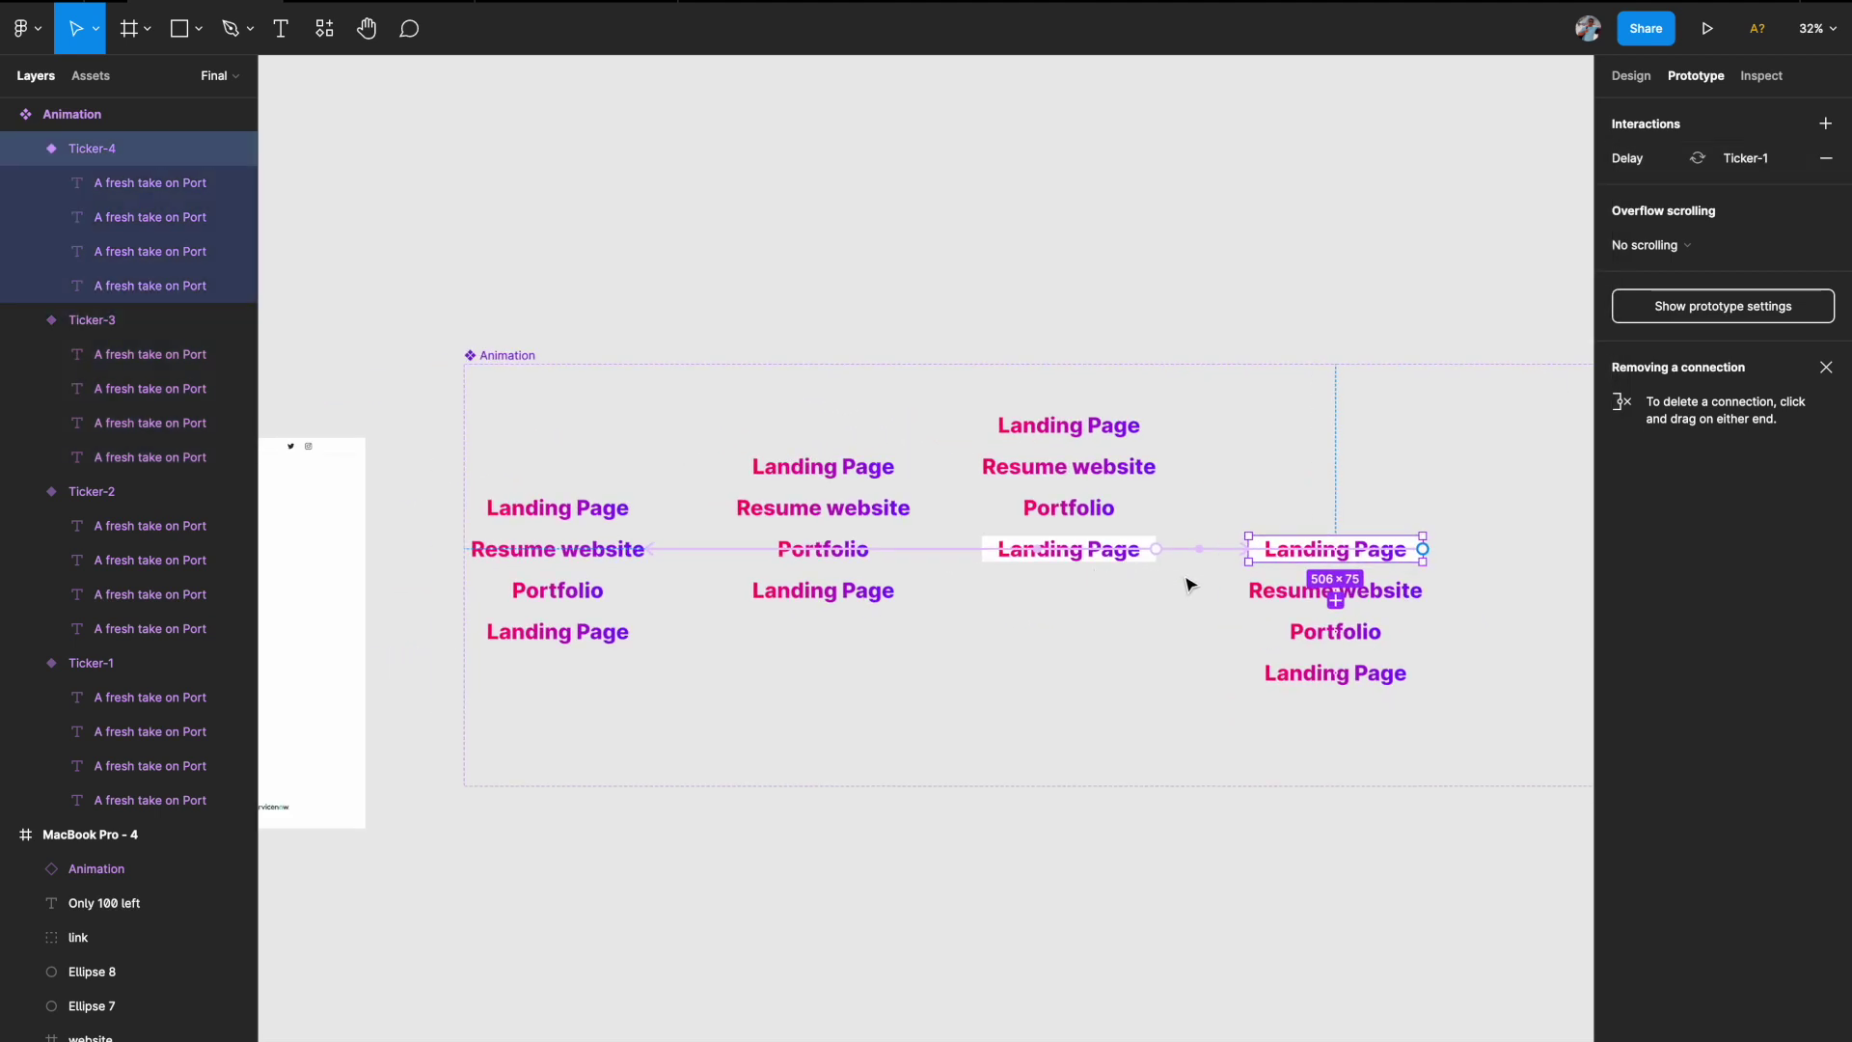
scroll(1292, 556, up, 5)
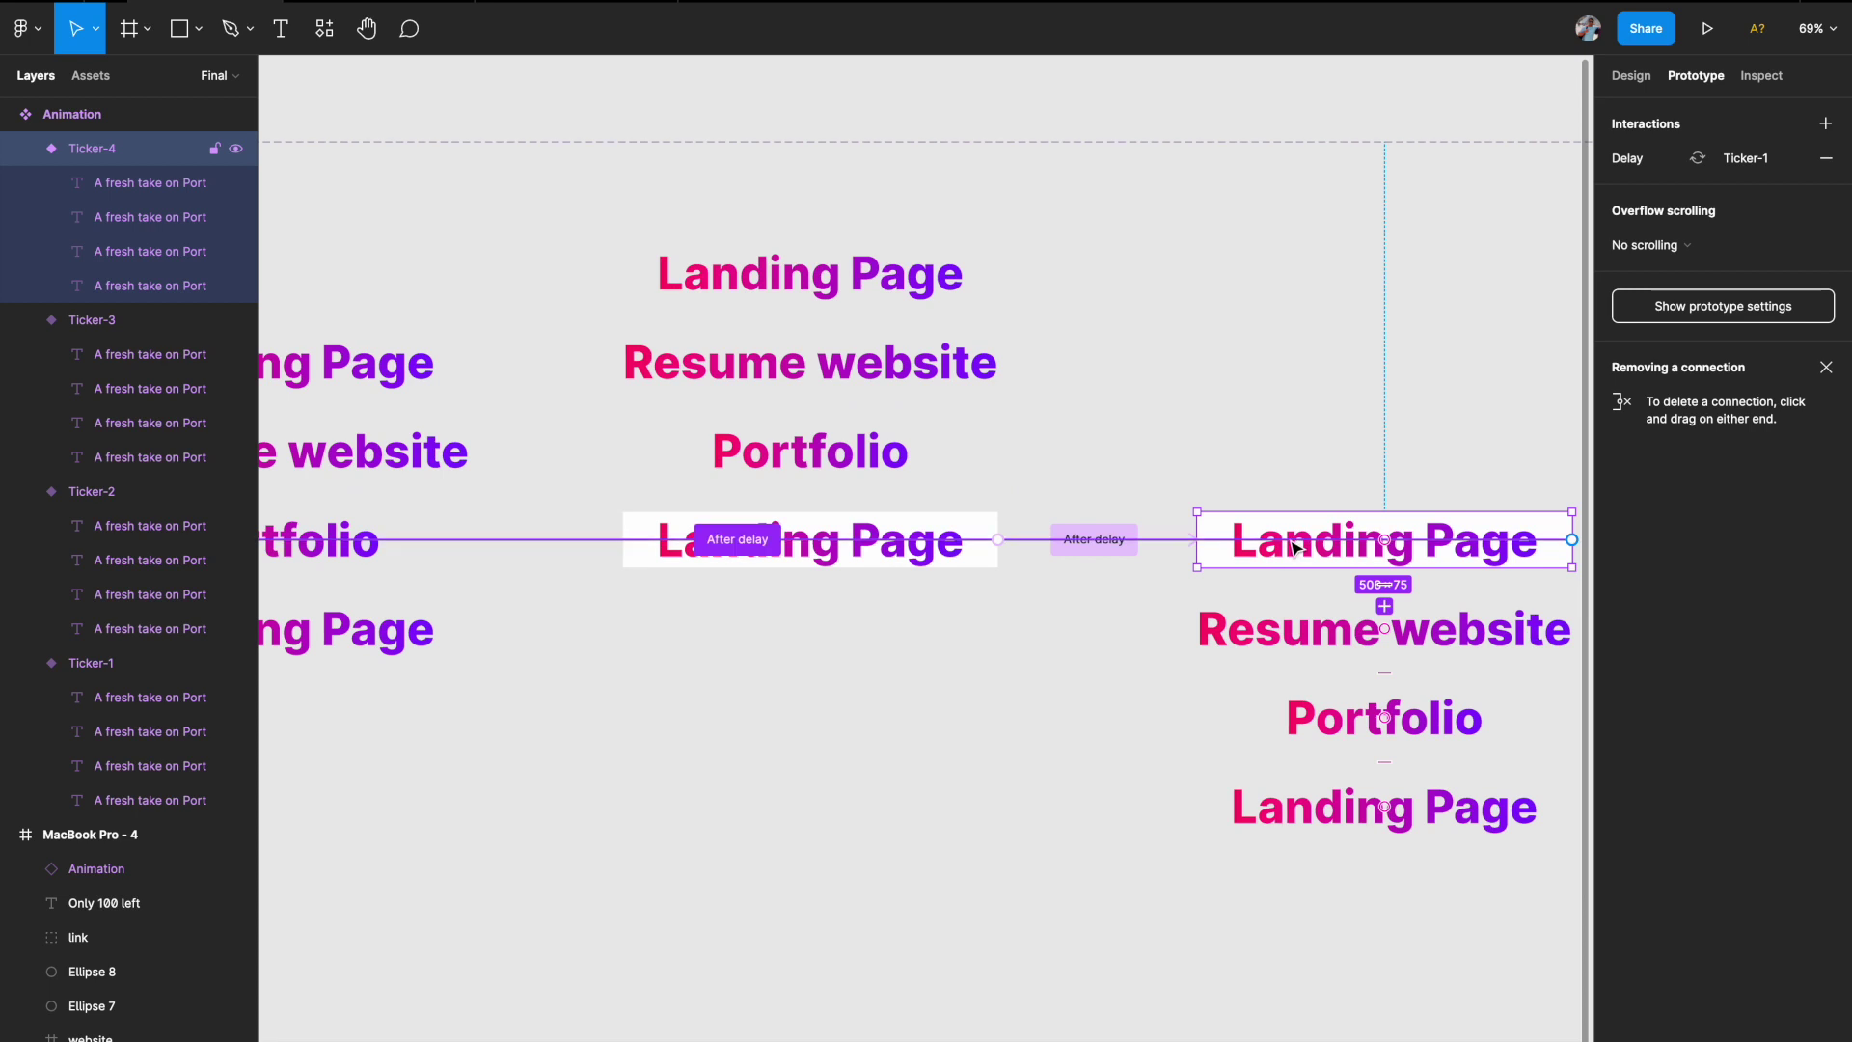
click(1296, 547)
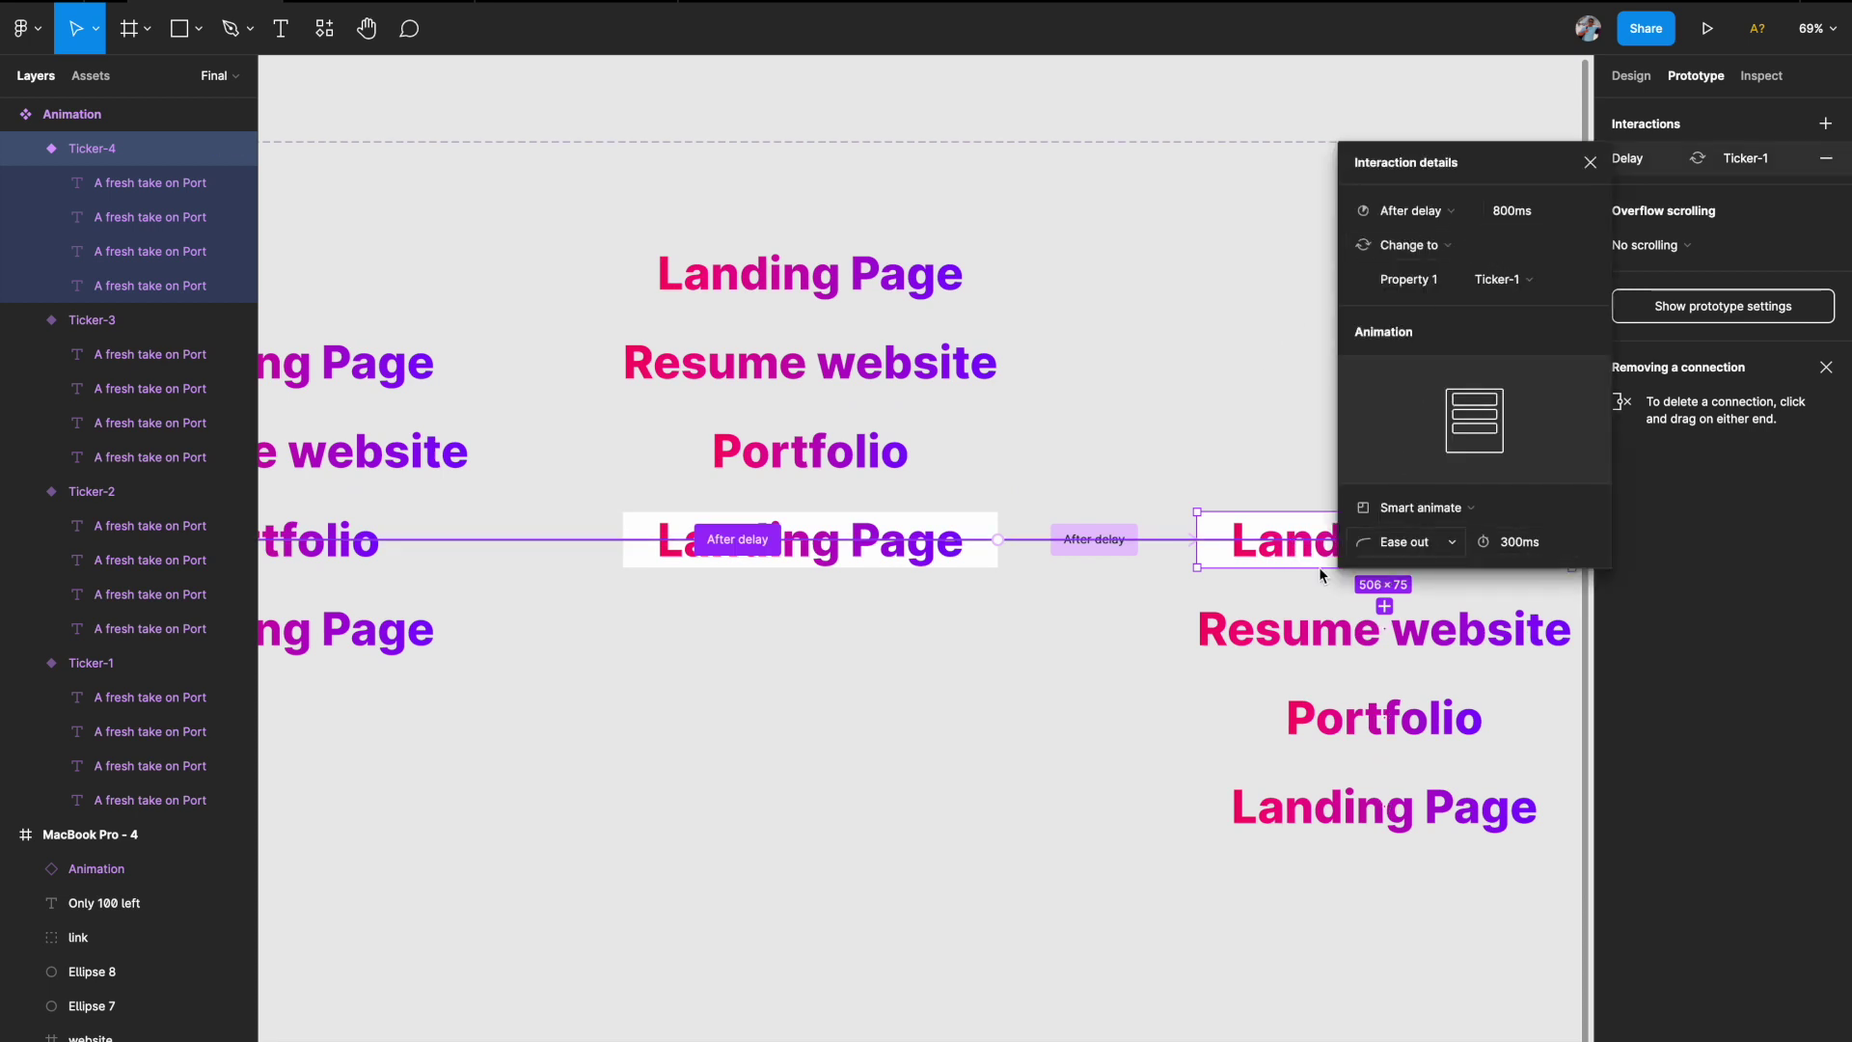
scroll(1049, 672, down, 5)
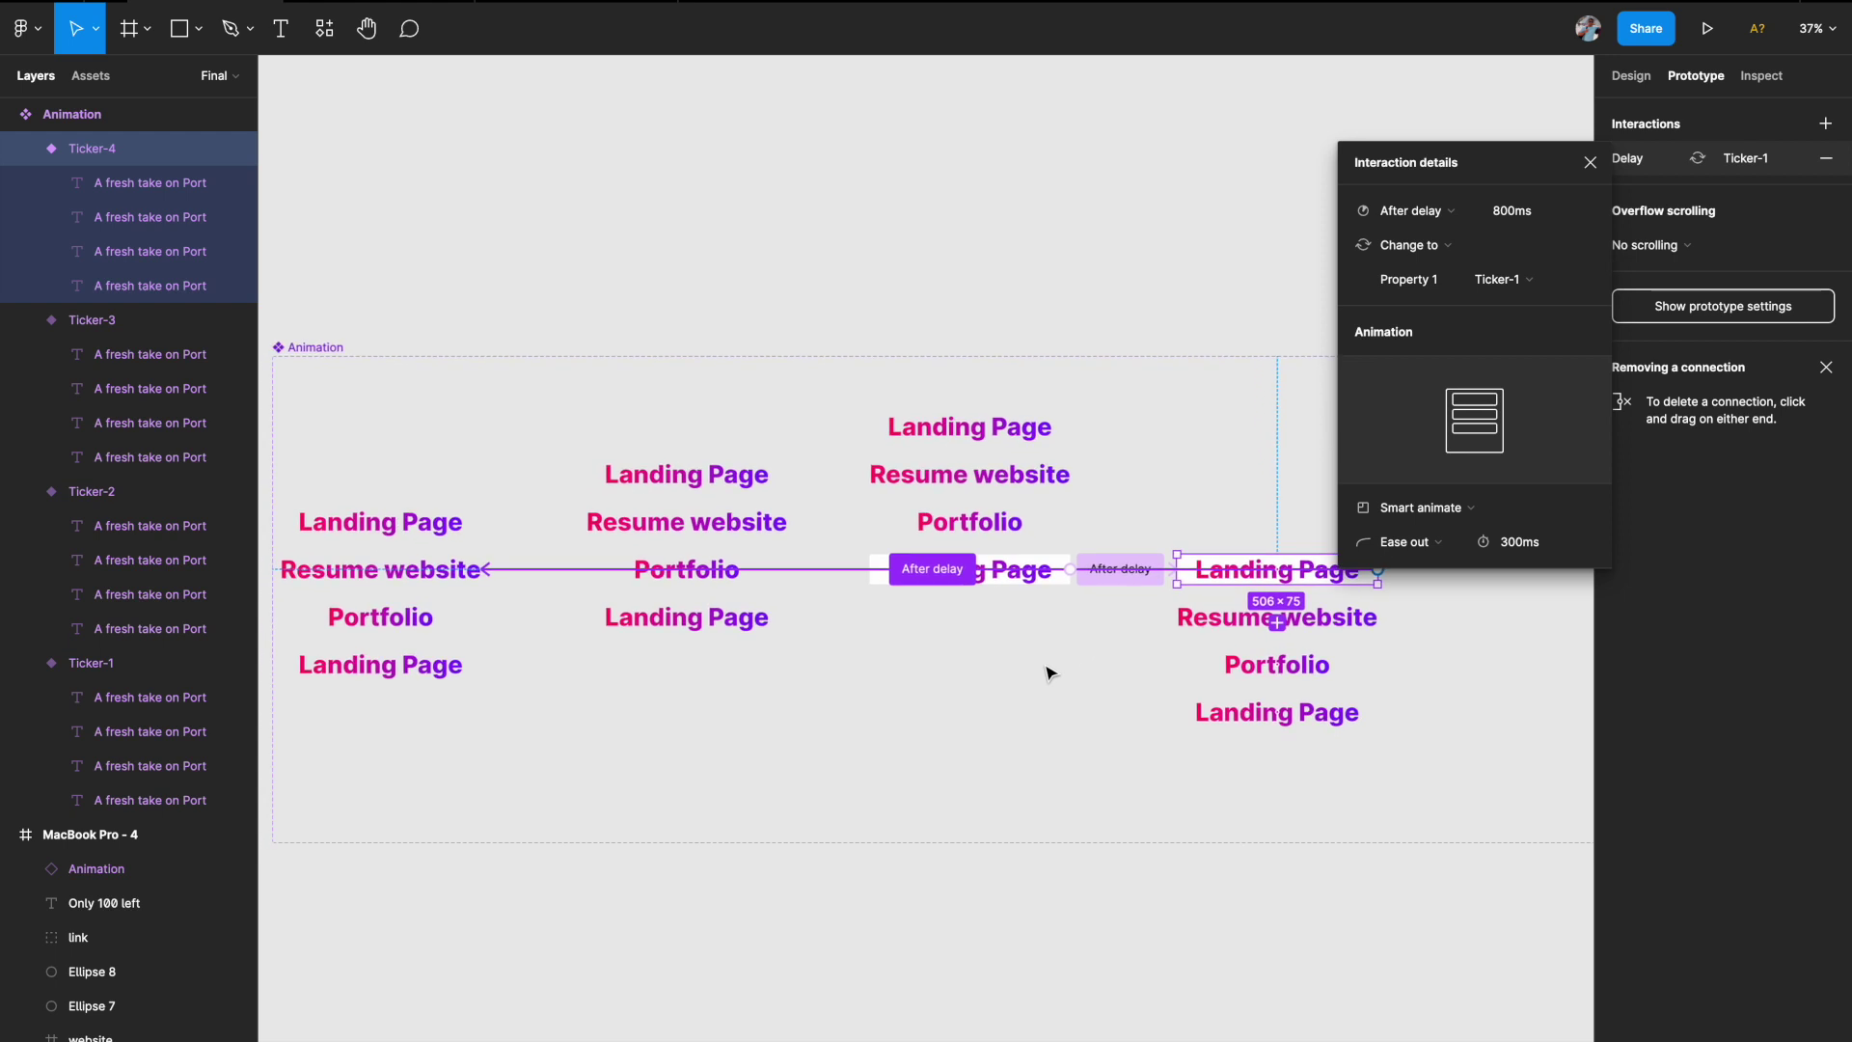
click(1049, 672)
- Hide the white FFFFFF fill on the Ticker-3 and Ticker-4 variants
click(1630, 76)
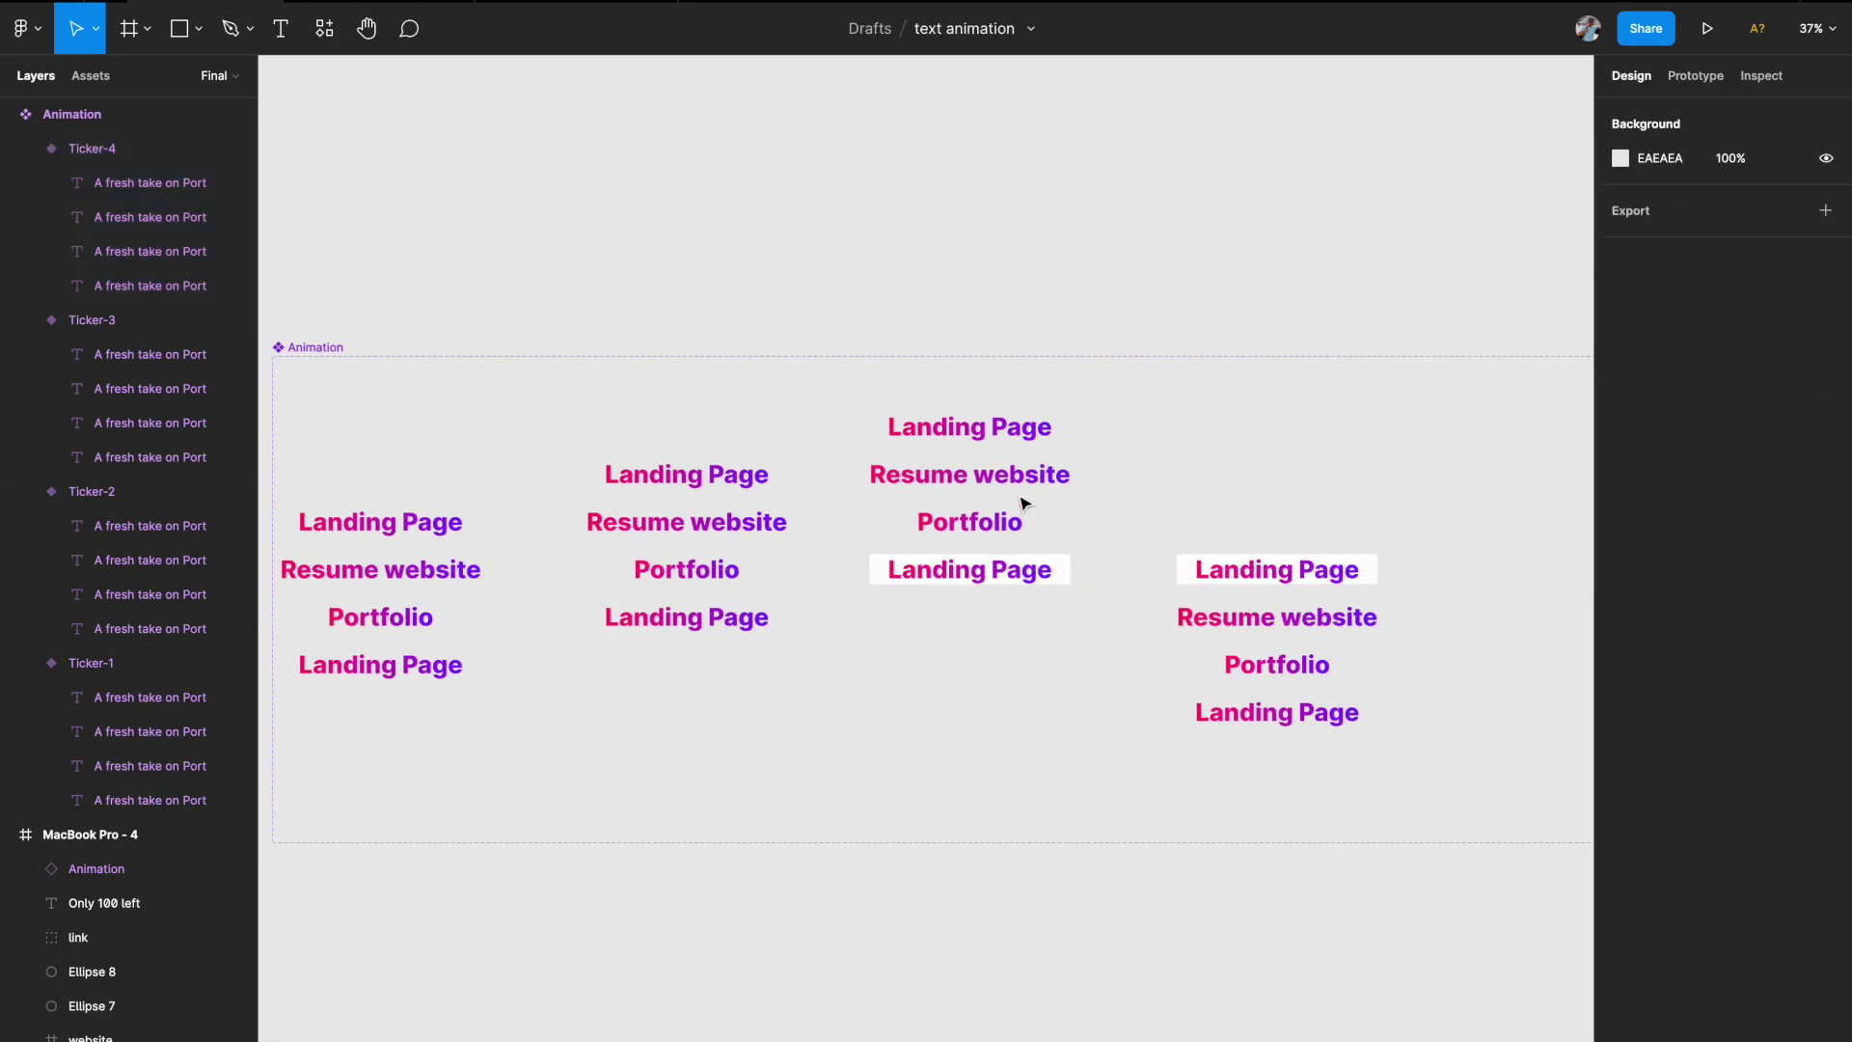
scroll(1024, 502, up, 2)
click(957, 588)
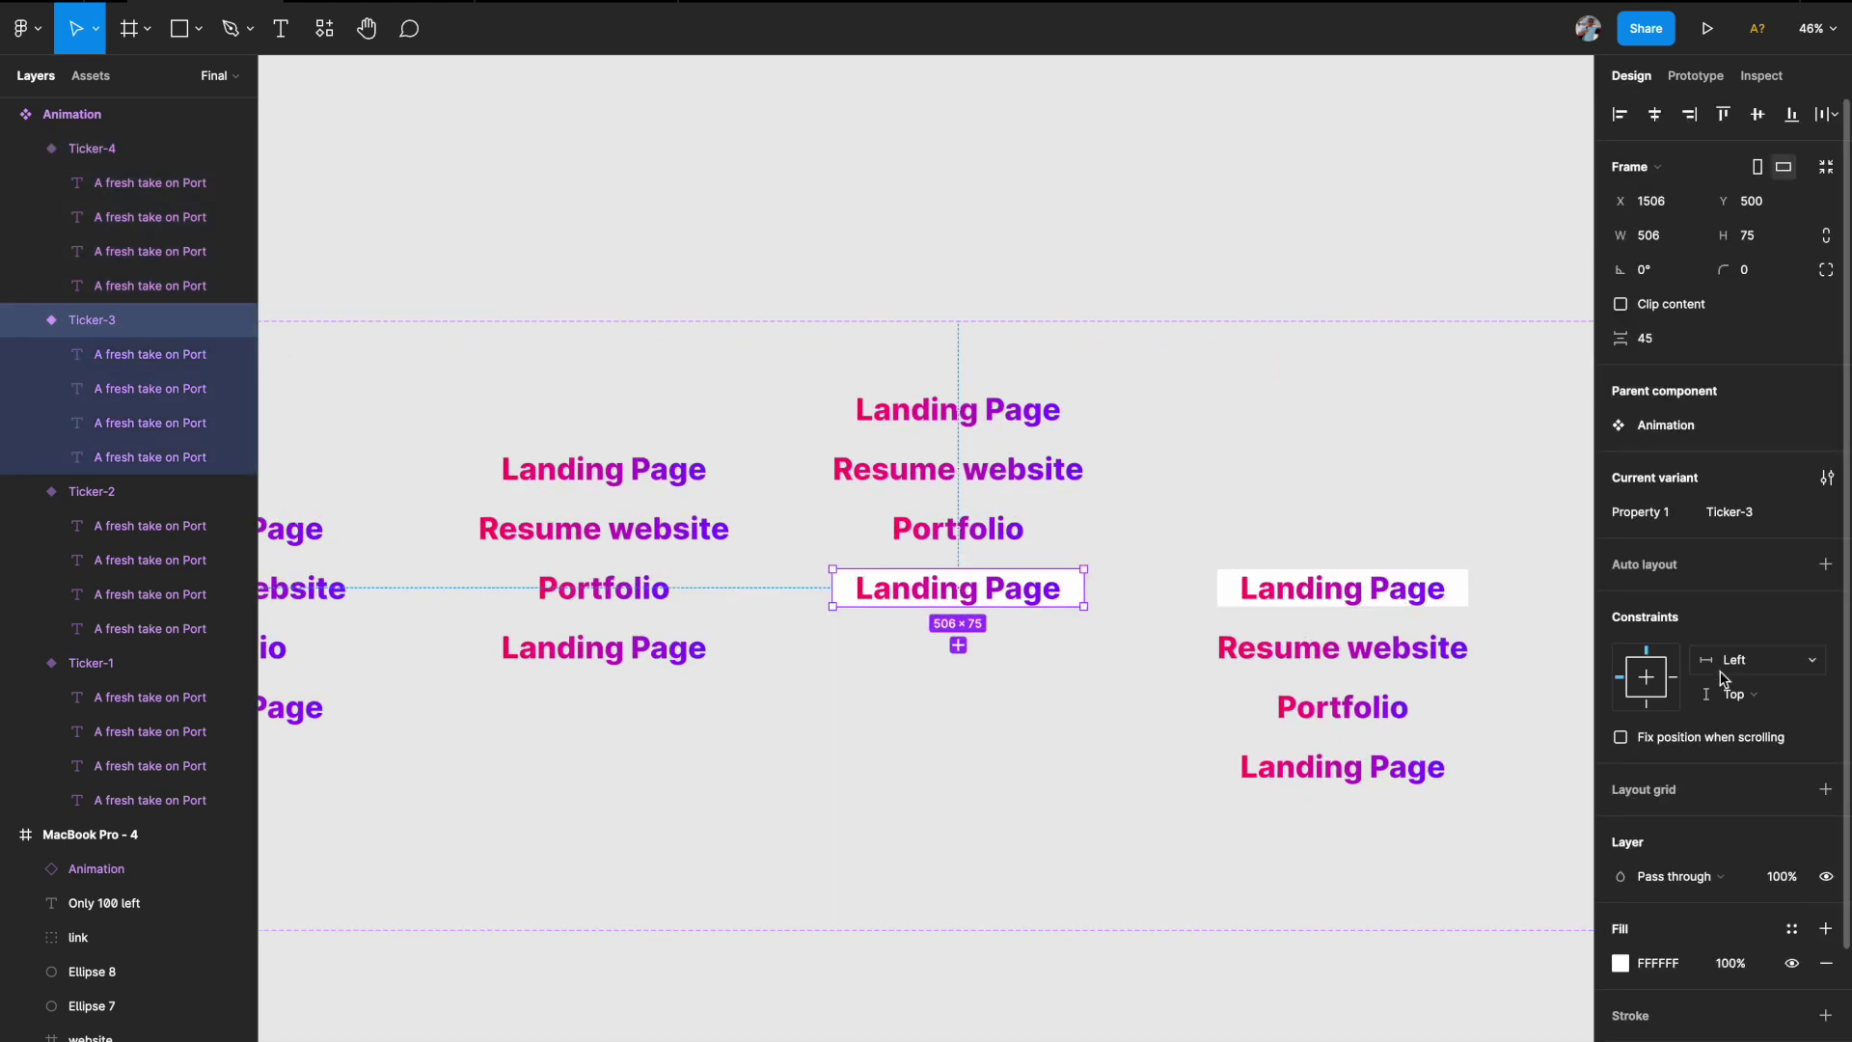
click(1791, 963)
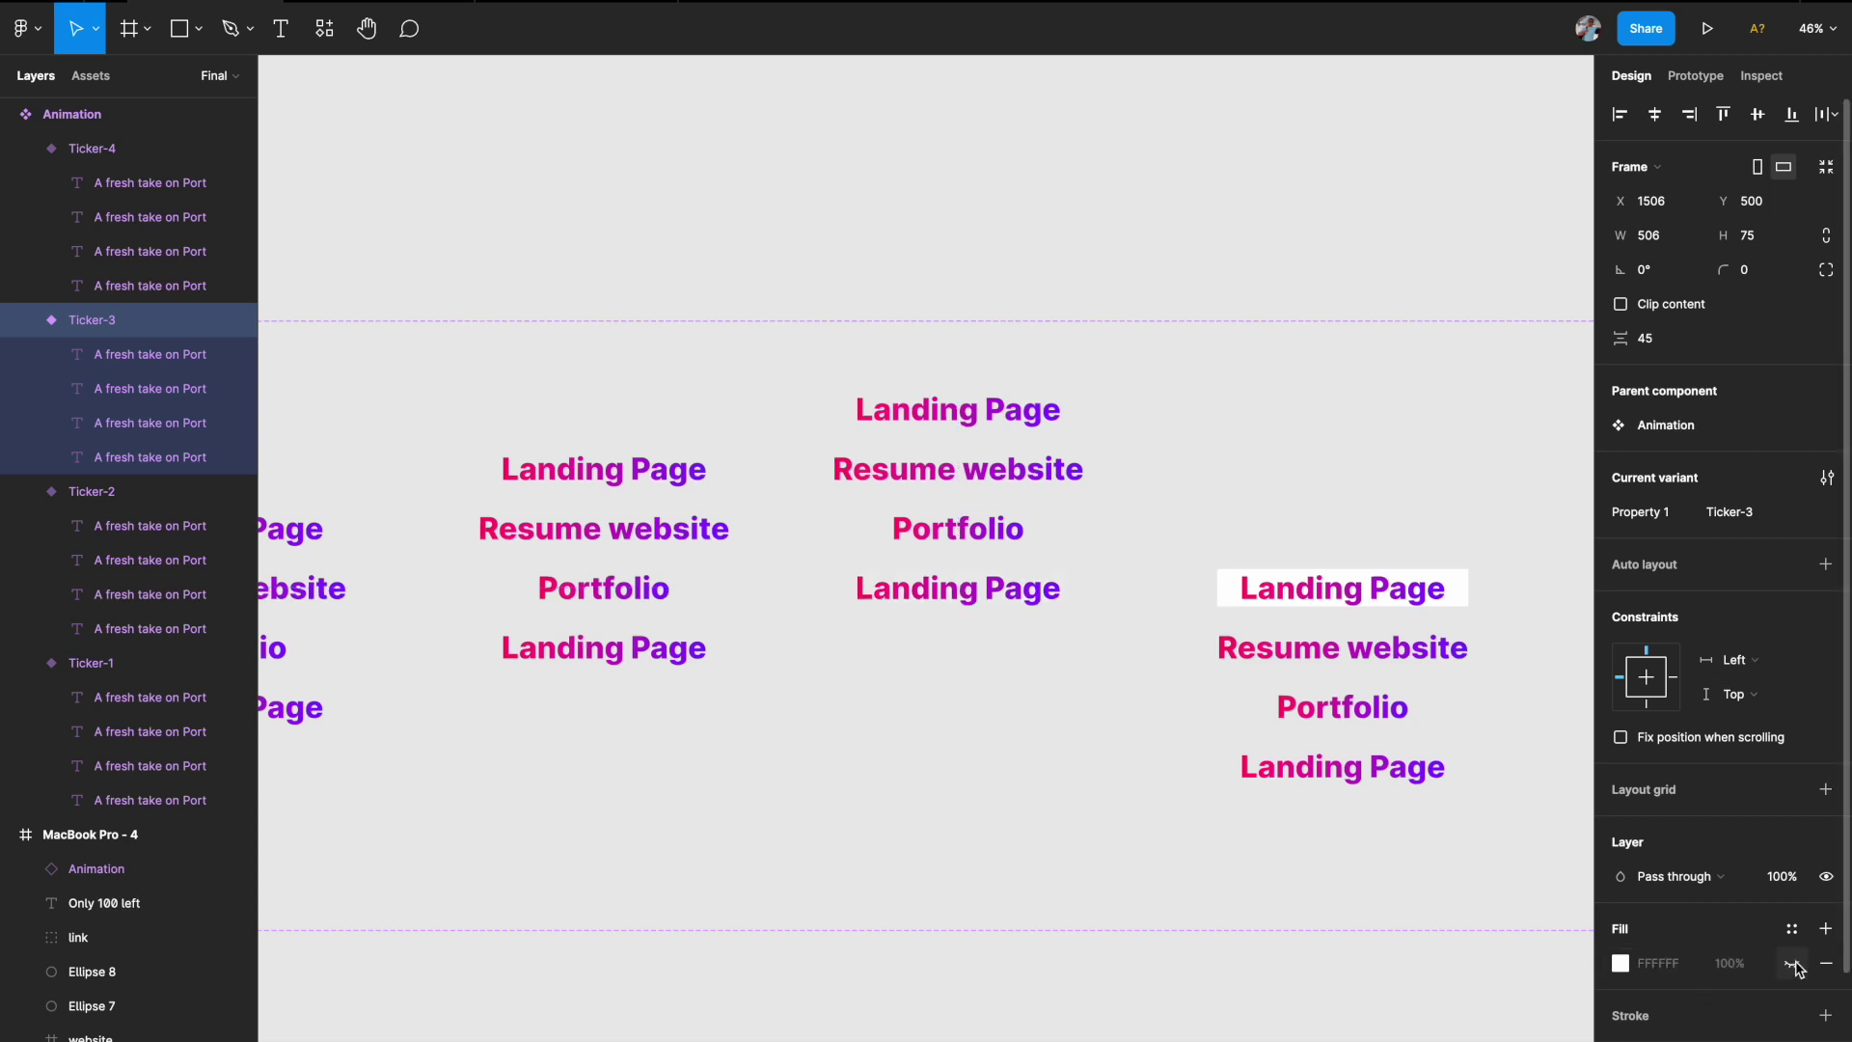
click(1235, 572)
click(1791, 963)
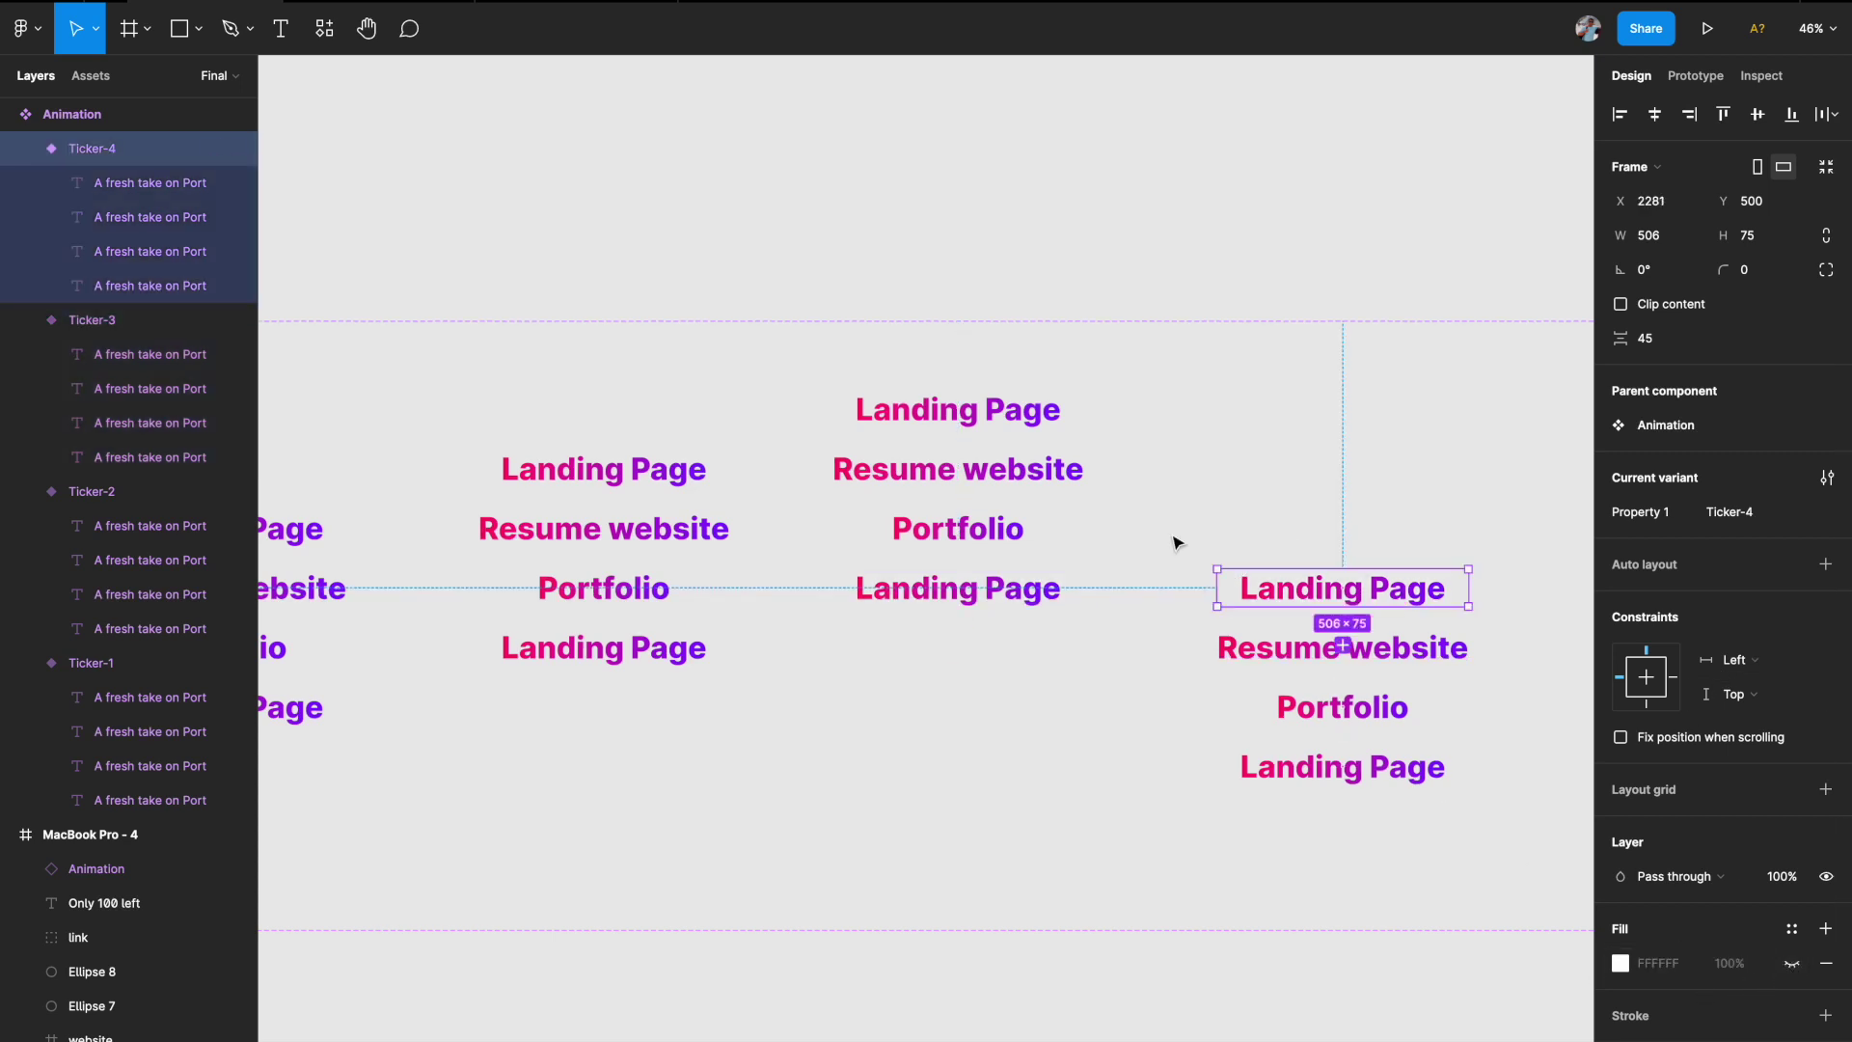
- Check the position of the Landing Page line inside the frames of Ticker-3 and Ticker-4
double_click(952, 587)
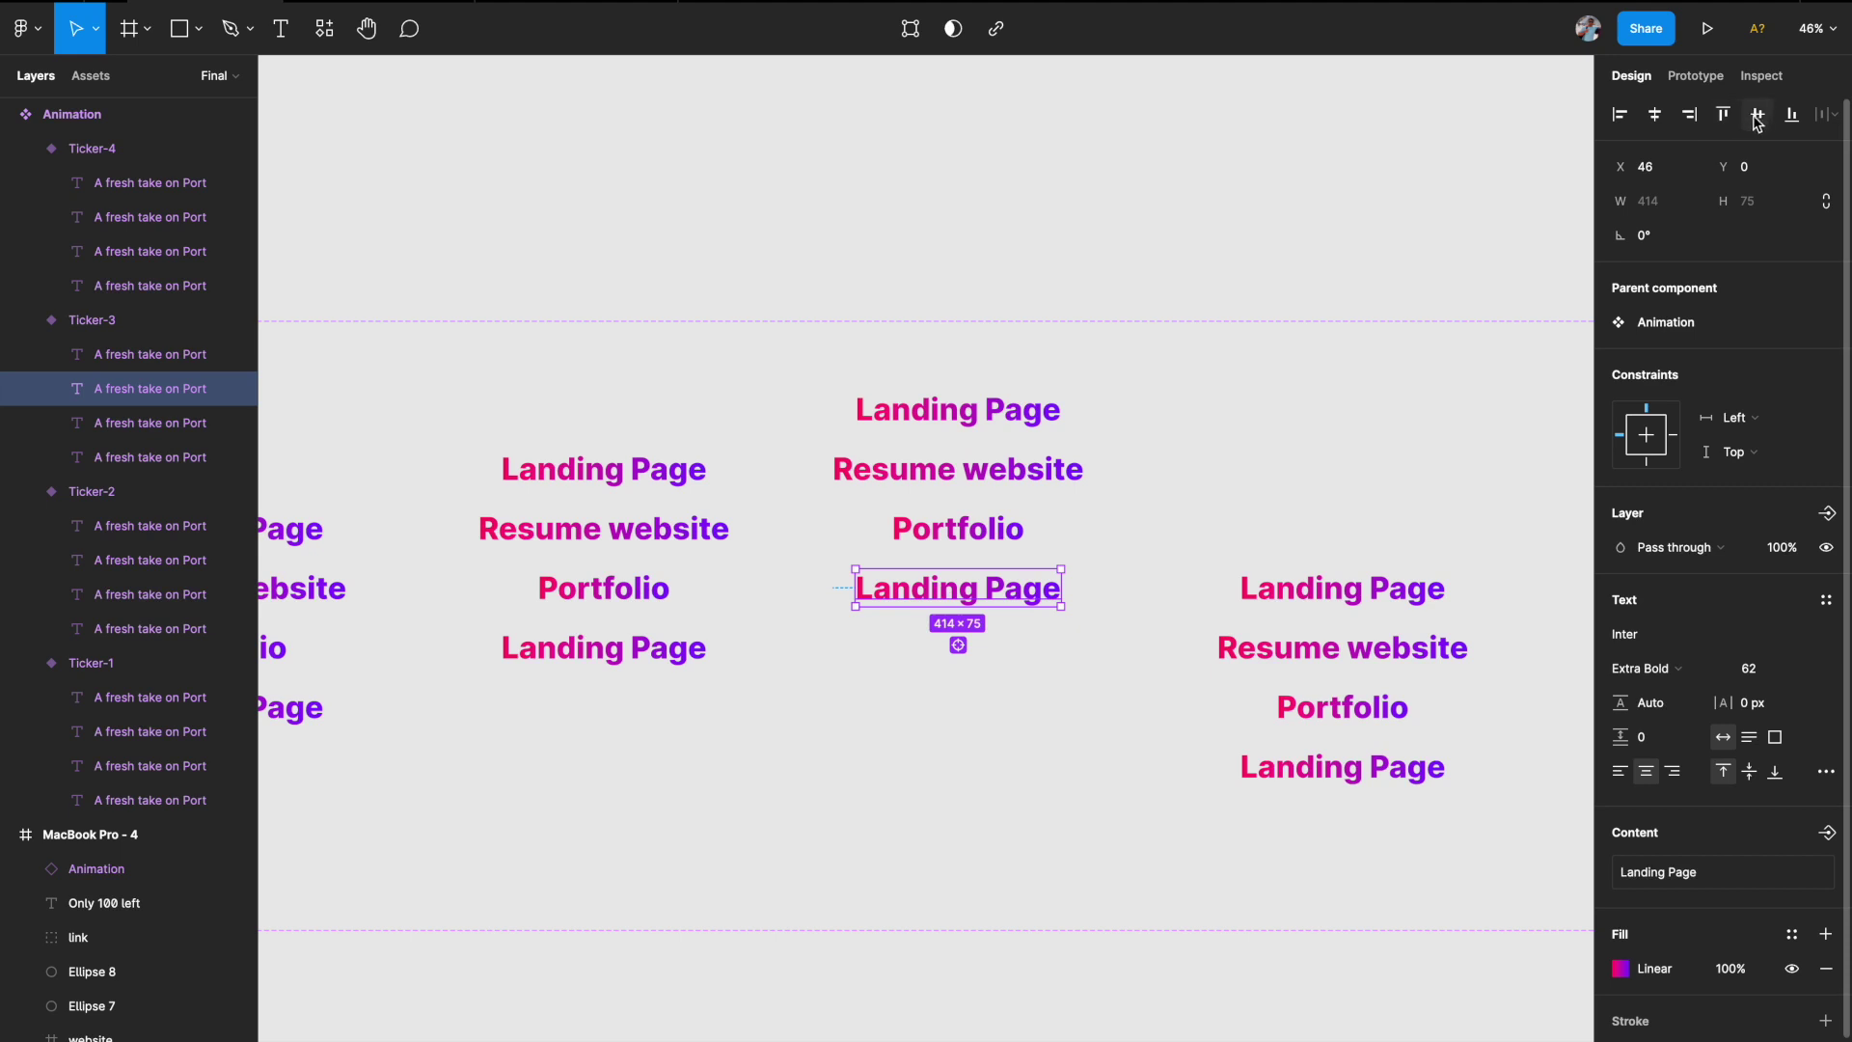
click(1355, 588)
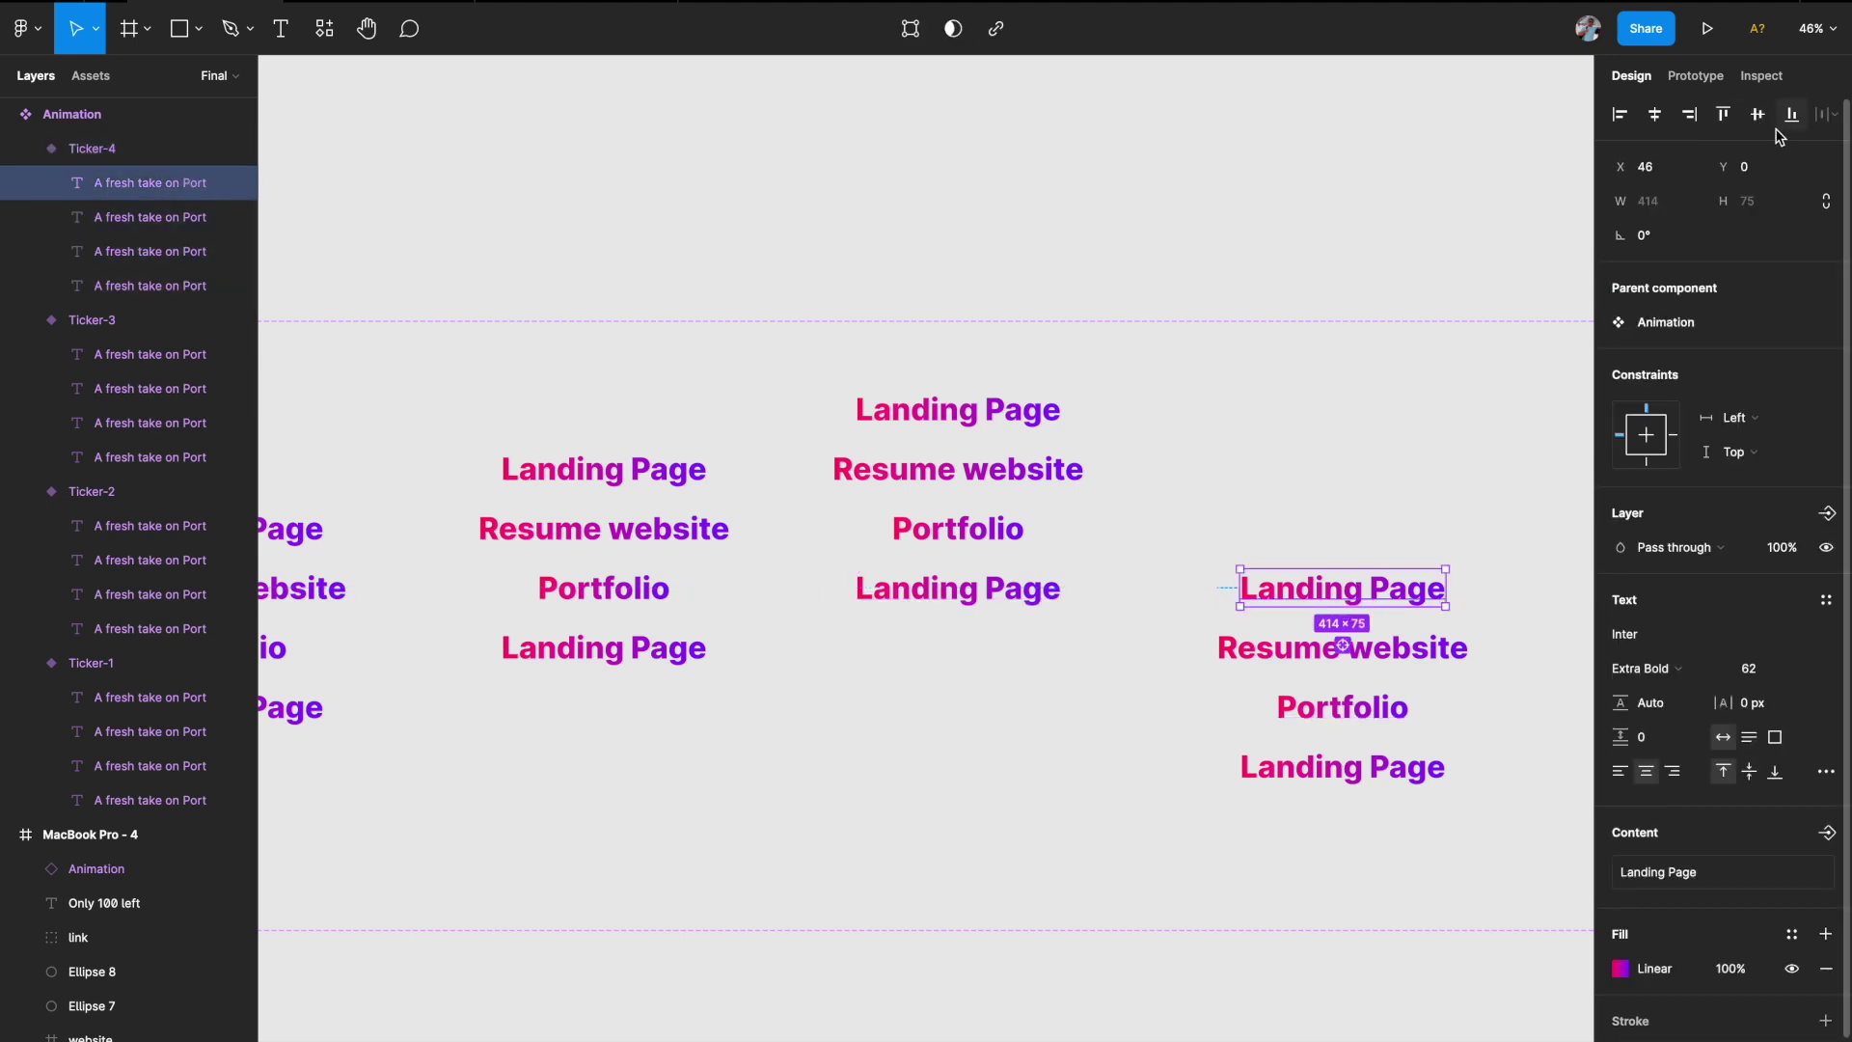
click(1227, 567)
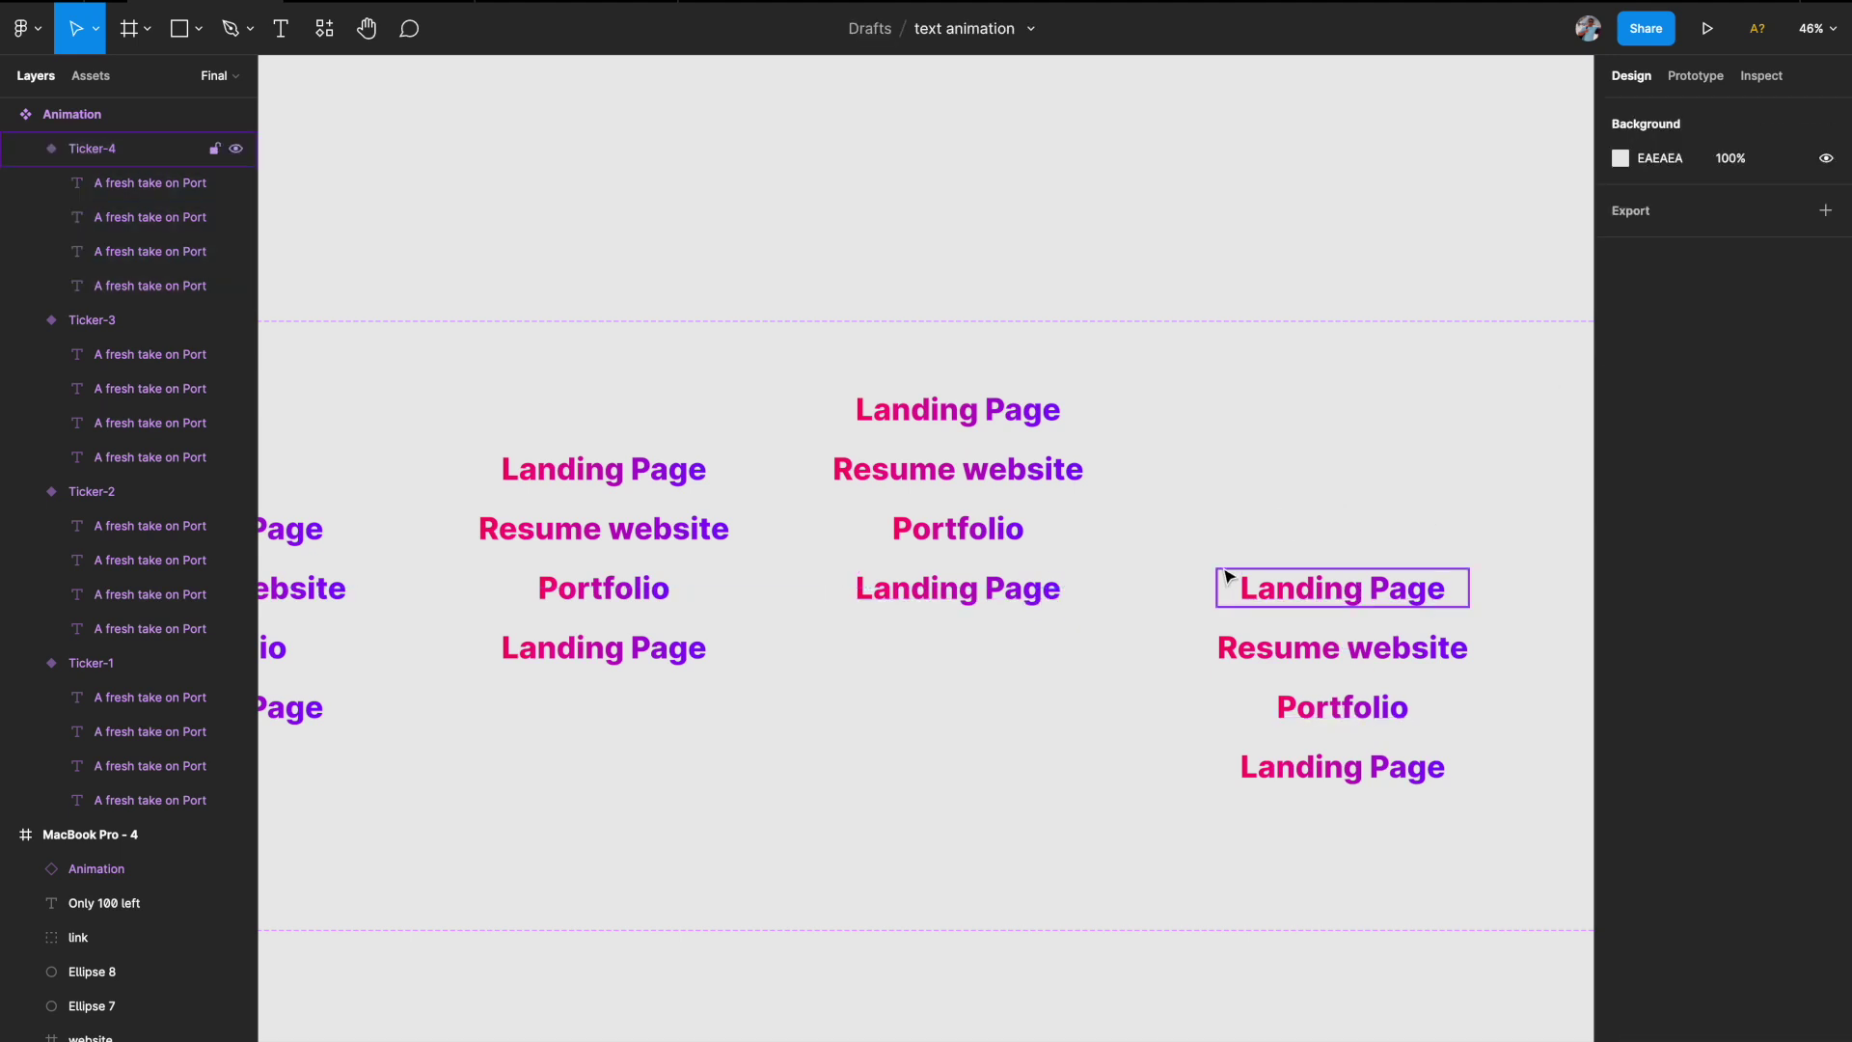
- Turn on Clip content for all four ticker variants together
click(1217, 579)
scroll(1217, 579, down, 5)
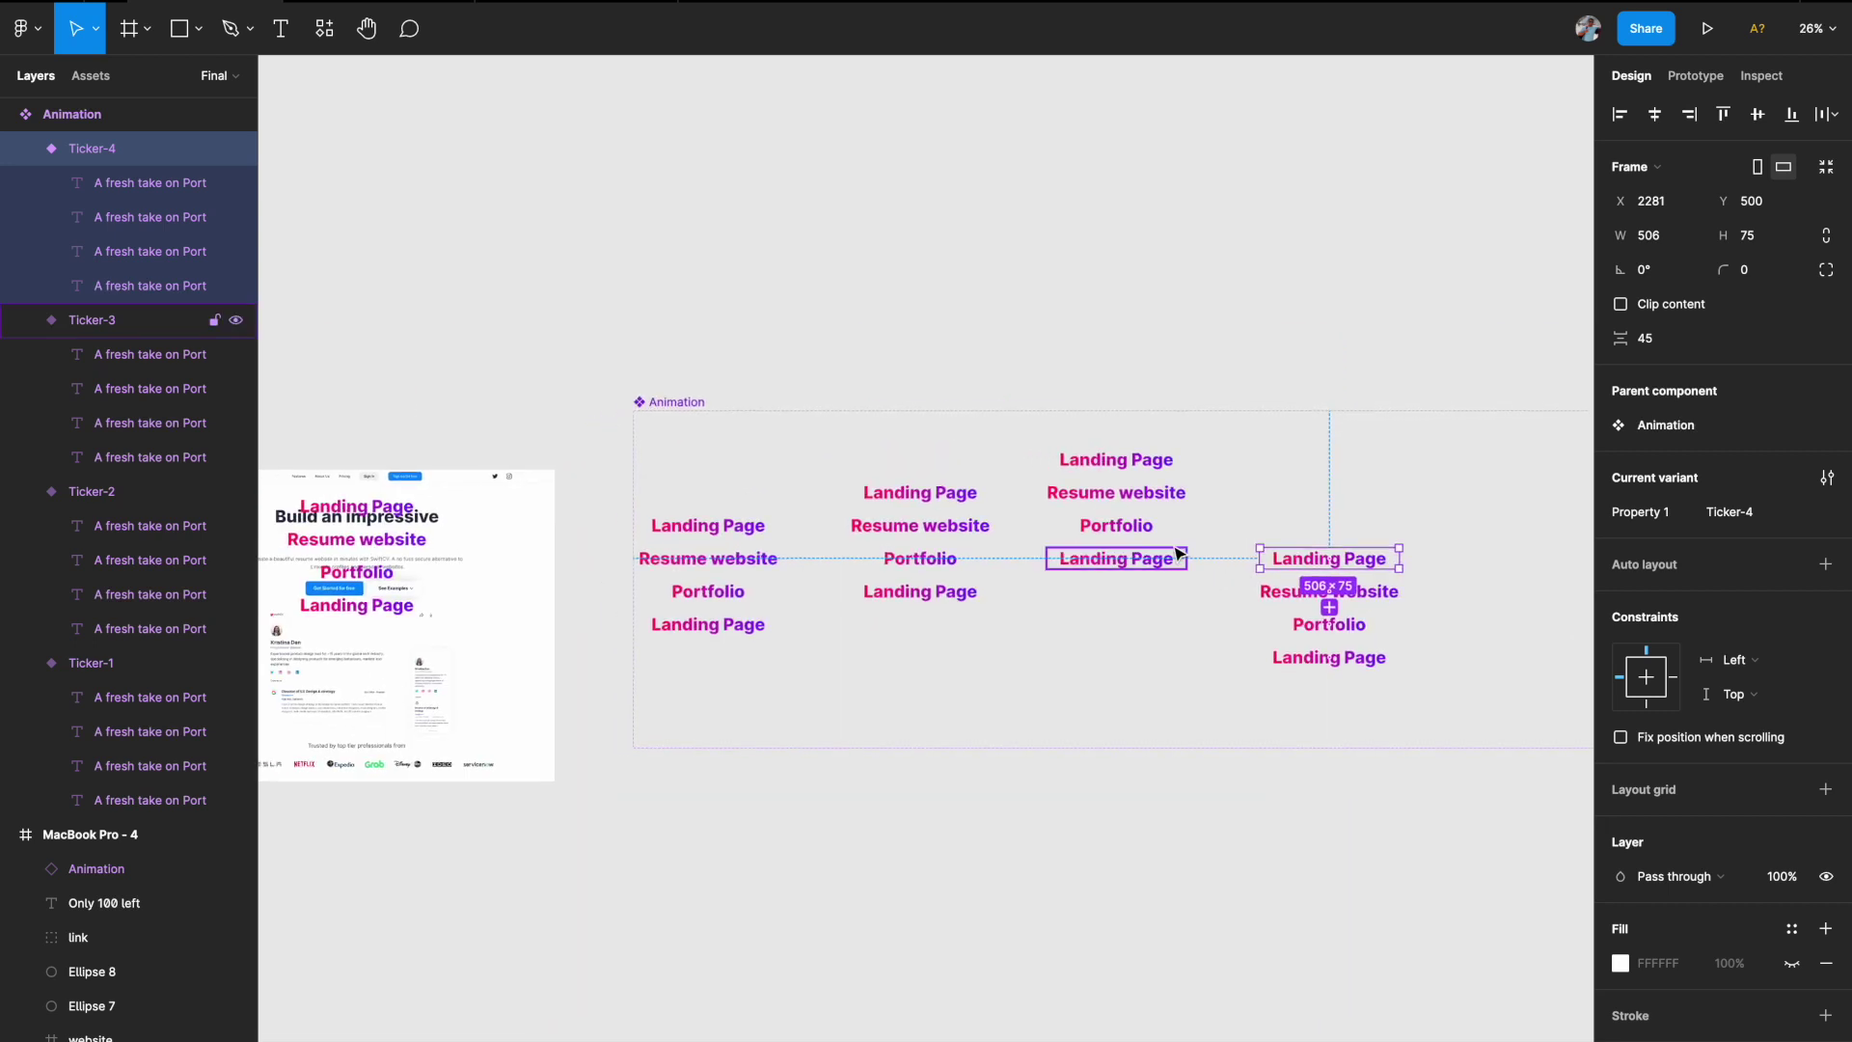
shift+click(1178, 553)
shift+click(969, 559)
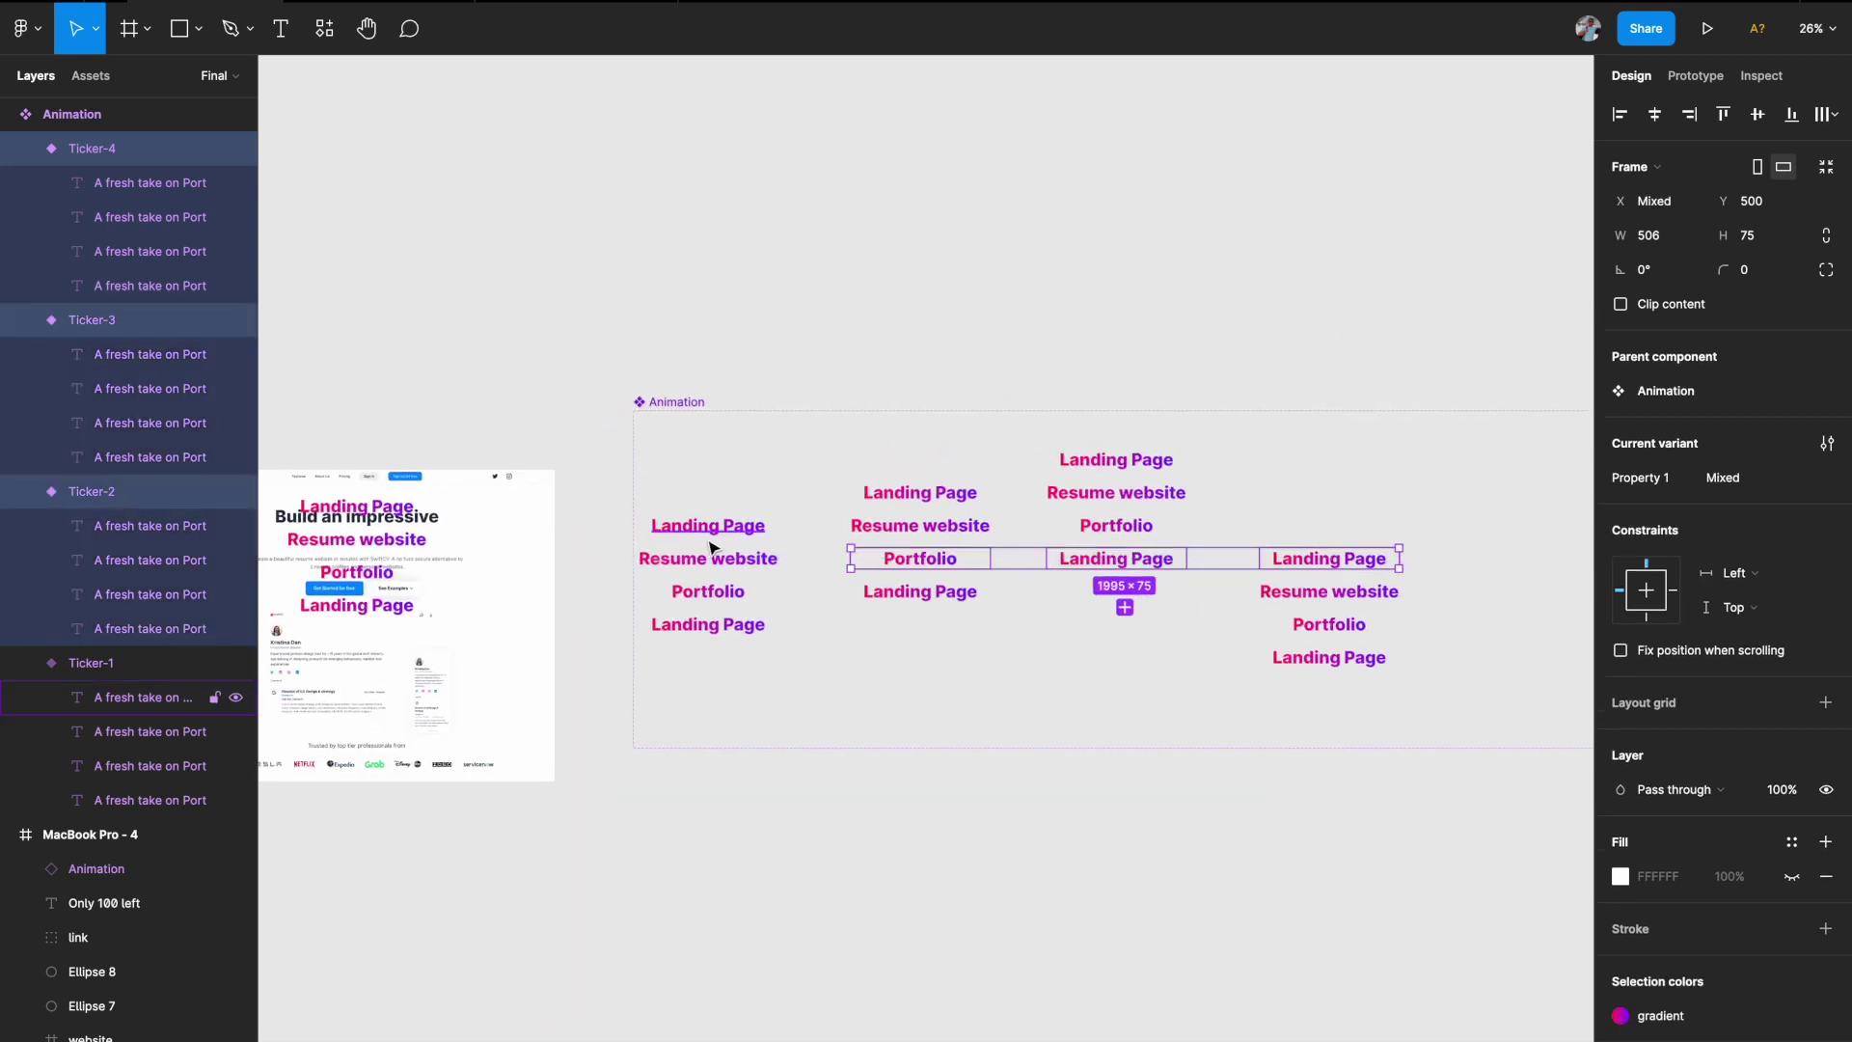
shift+click(714, 556)
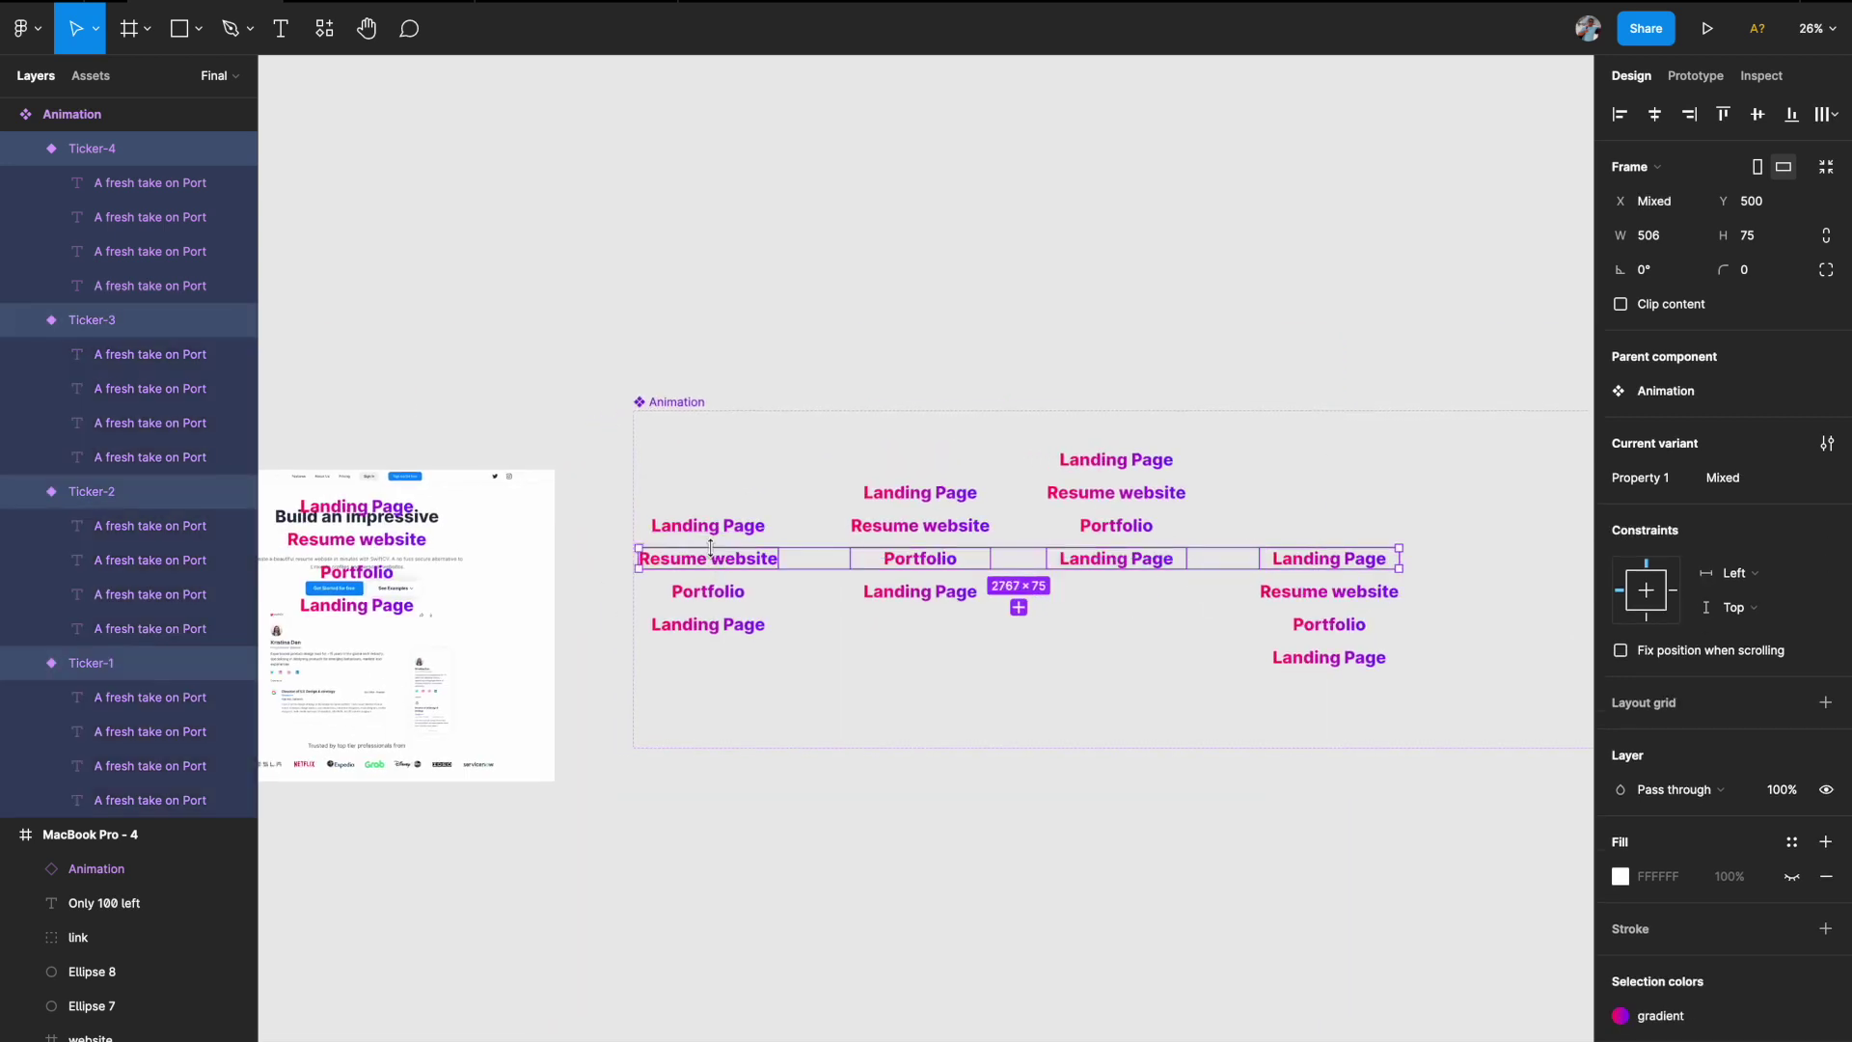
click(1623, 306)
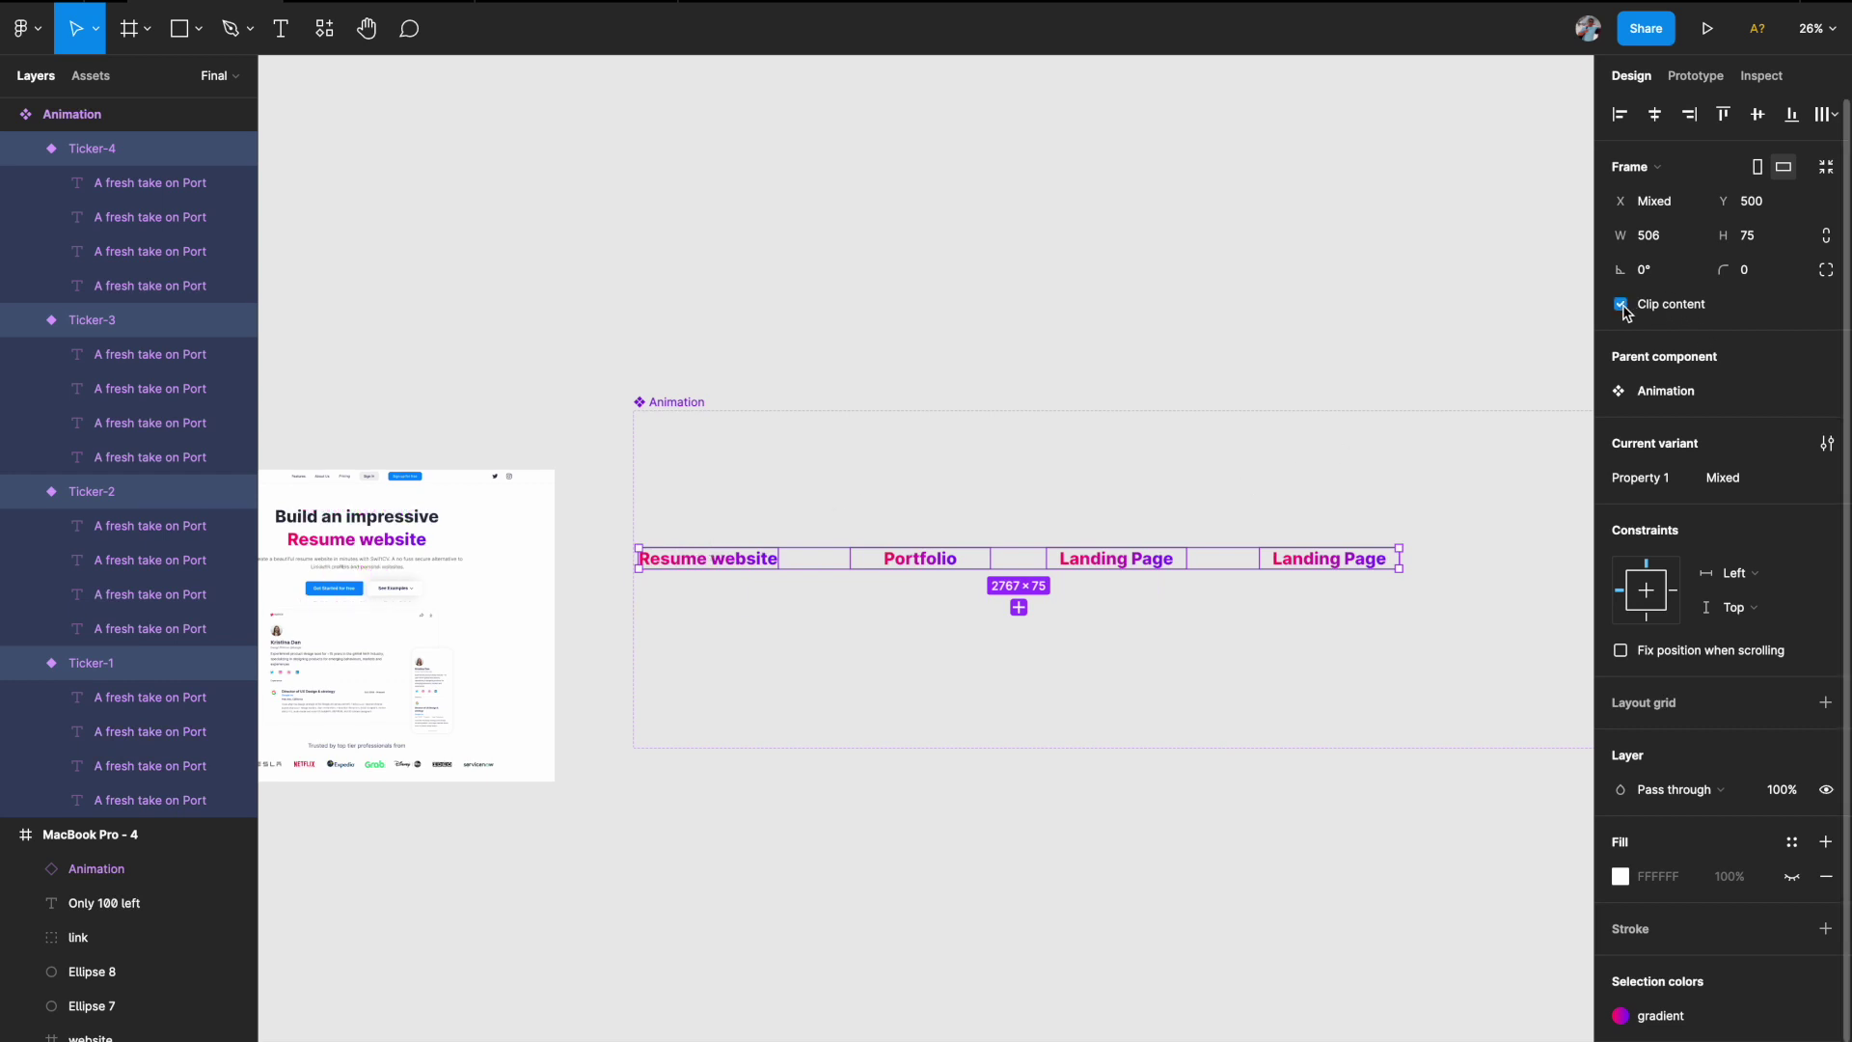
click(1178, 798)
- Narrow the Animation component set to about 2891 wide so its edge sits closer to Ticker-4
scroll(1178, 801, right, 1)
scroll(1177, 800, right, 2)
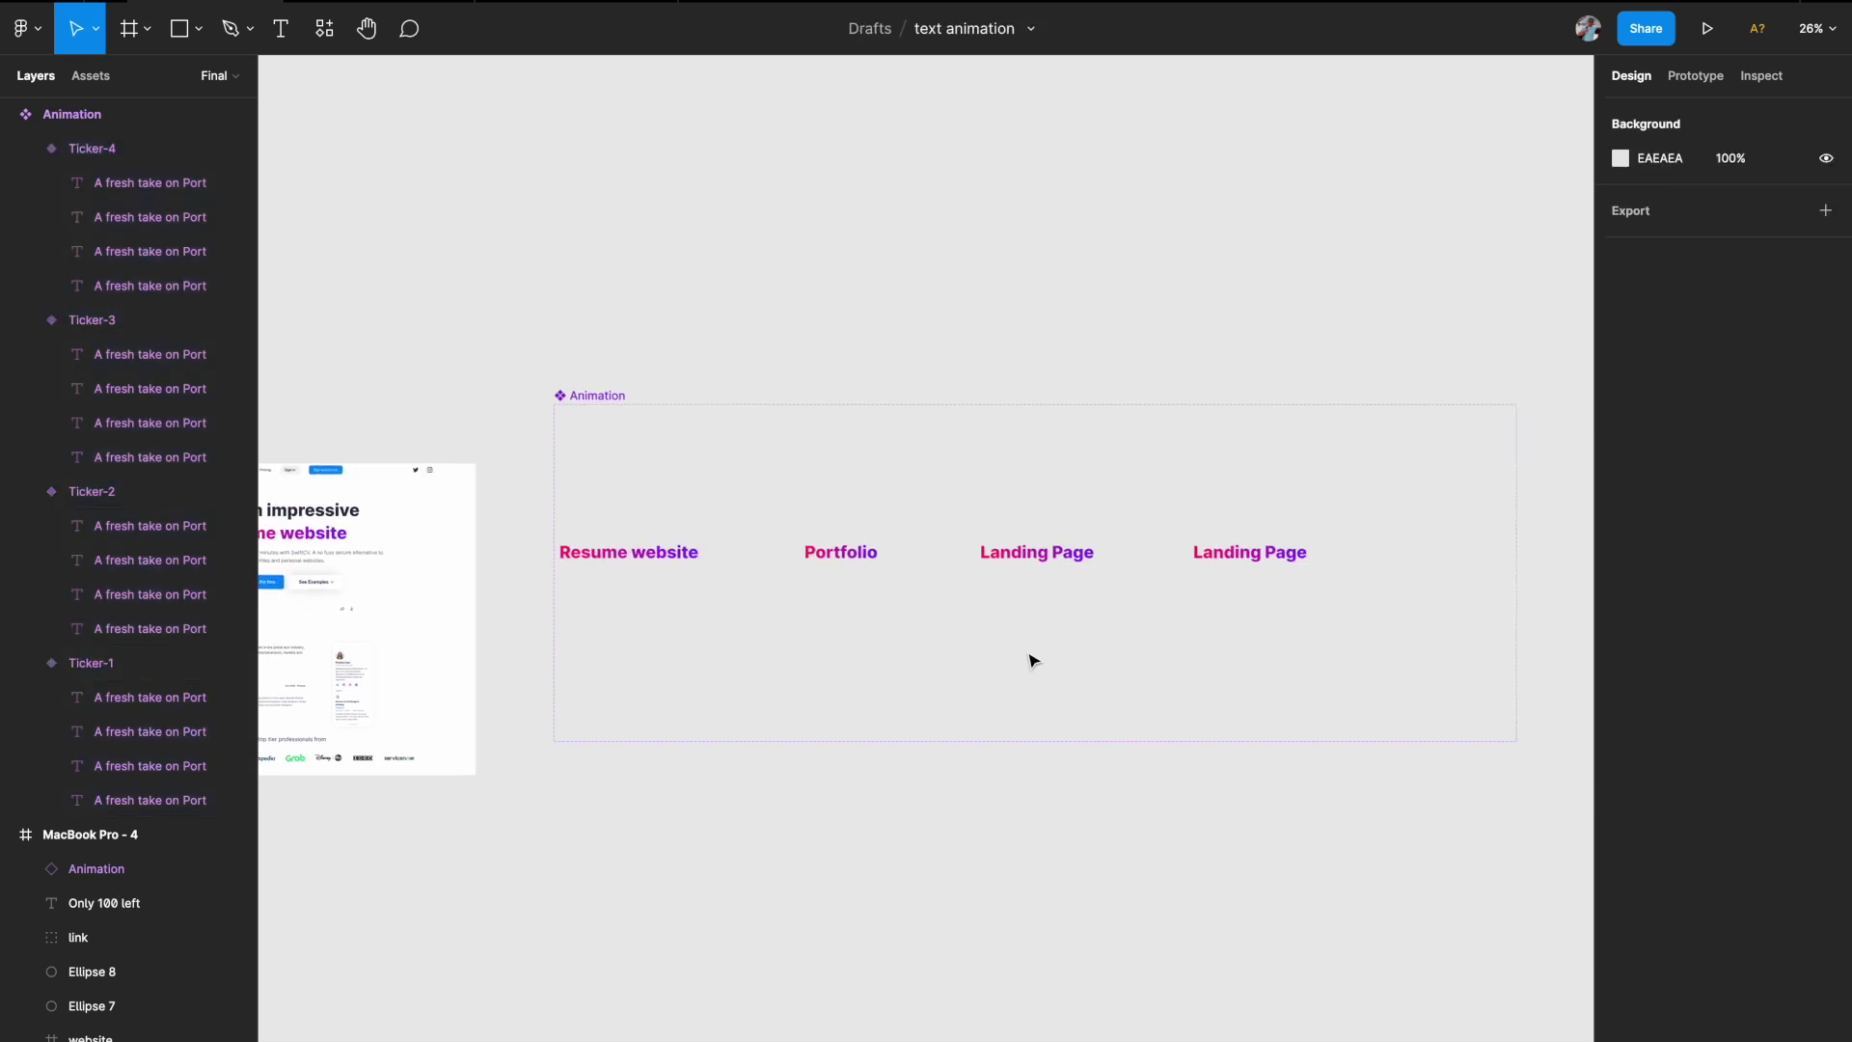
click(642, 395)
drag(1519, 602, 1349, 608)
scroll(1060, 637, up, 3)
scroll(975, 645, right, 1)
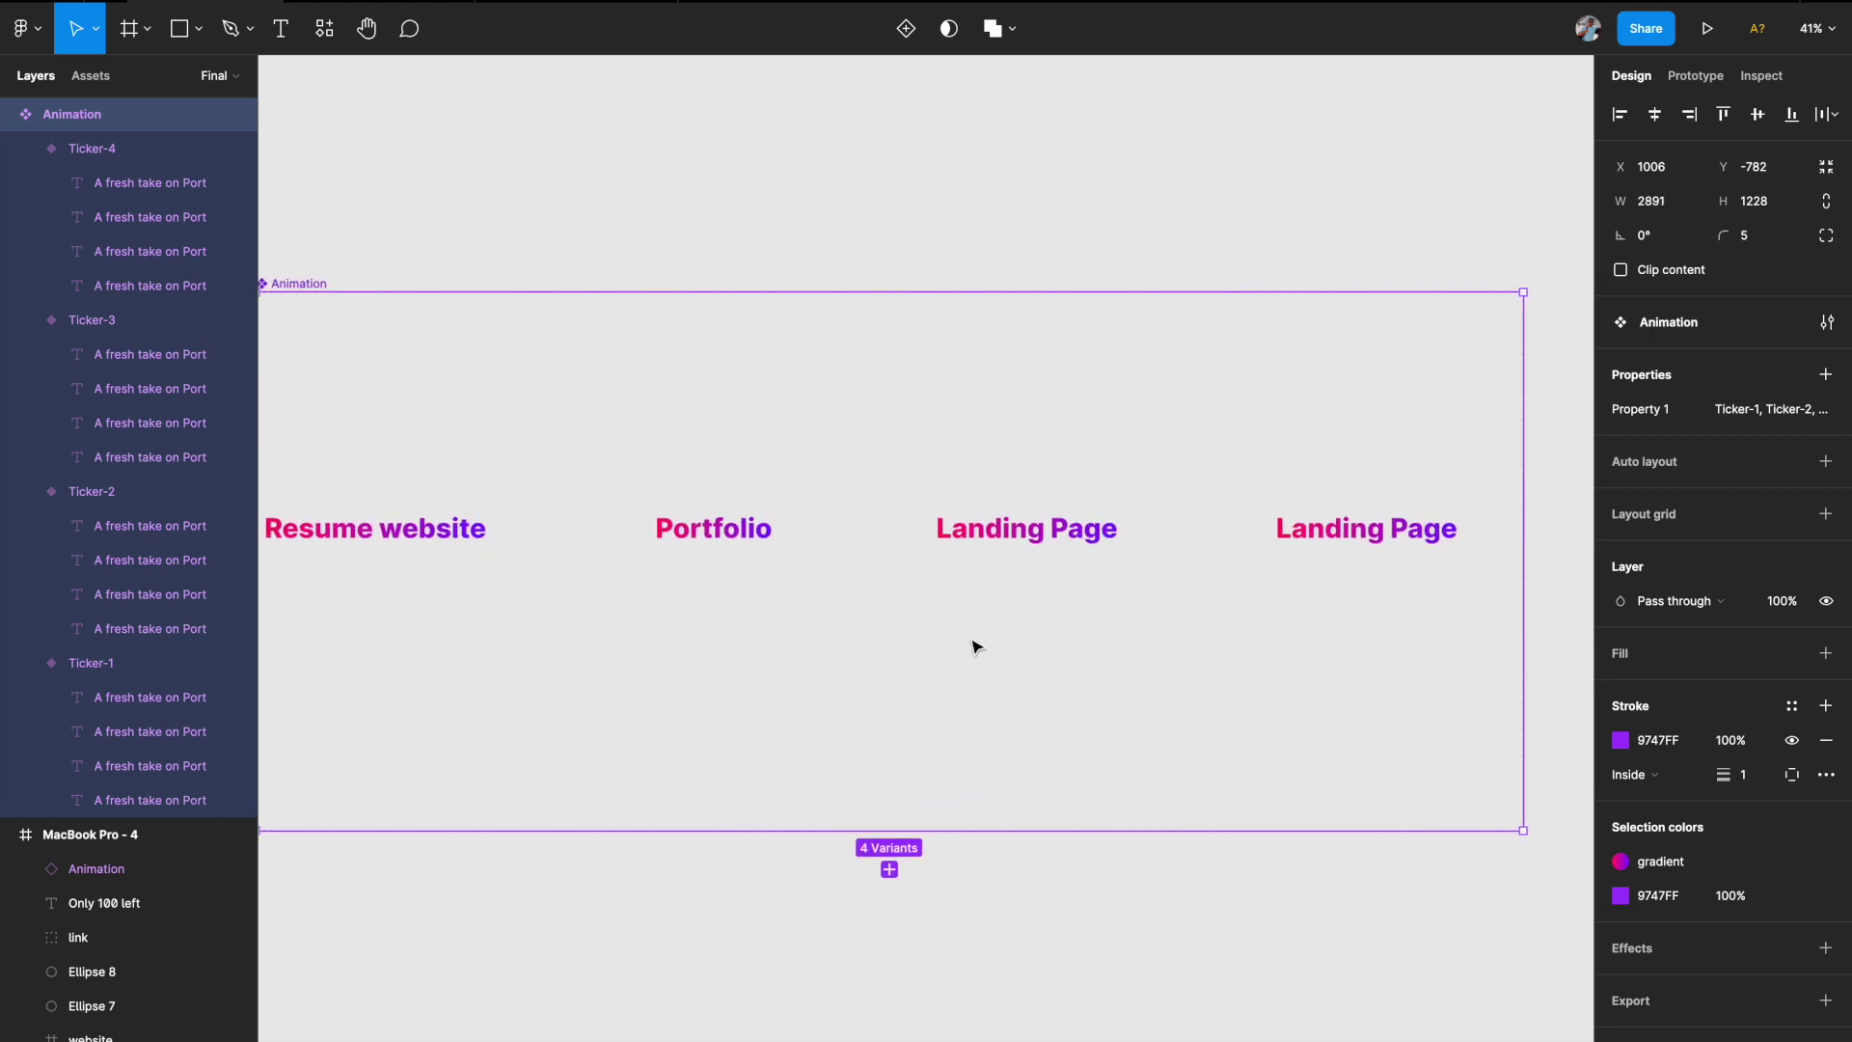
scroll(1335, 546, down, 2)
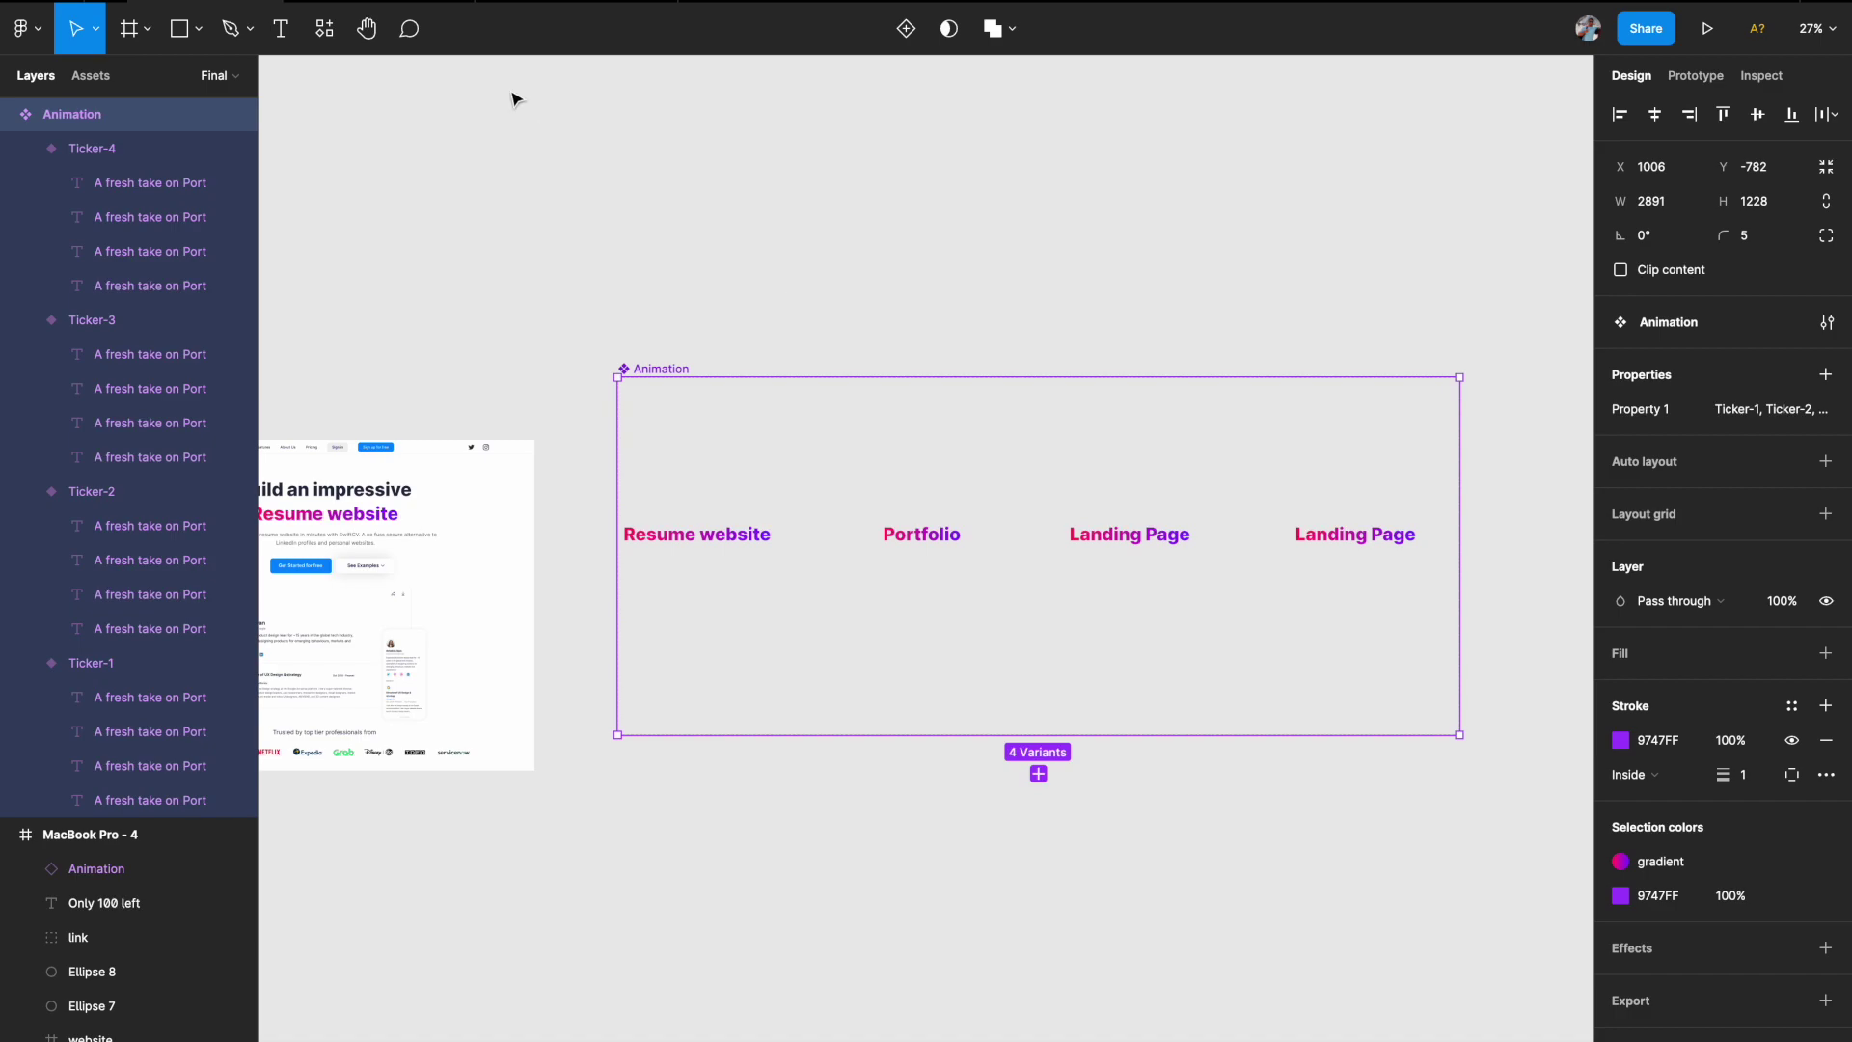
- Set the easing of the Smart animate transition from Ticker-1 to Ticker-2 to Bouncy
click(354, 2)
click(951, 536)
click(760, 538)
click(1702, 77)
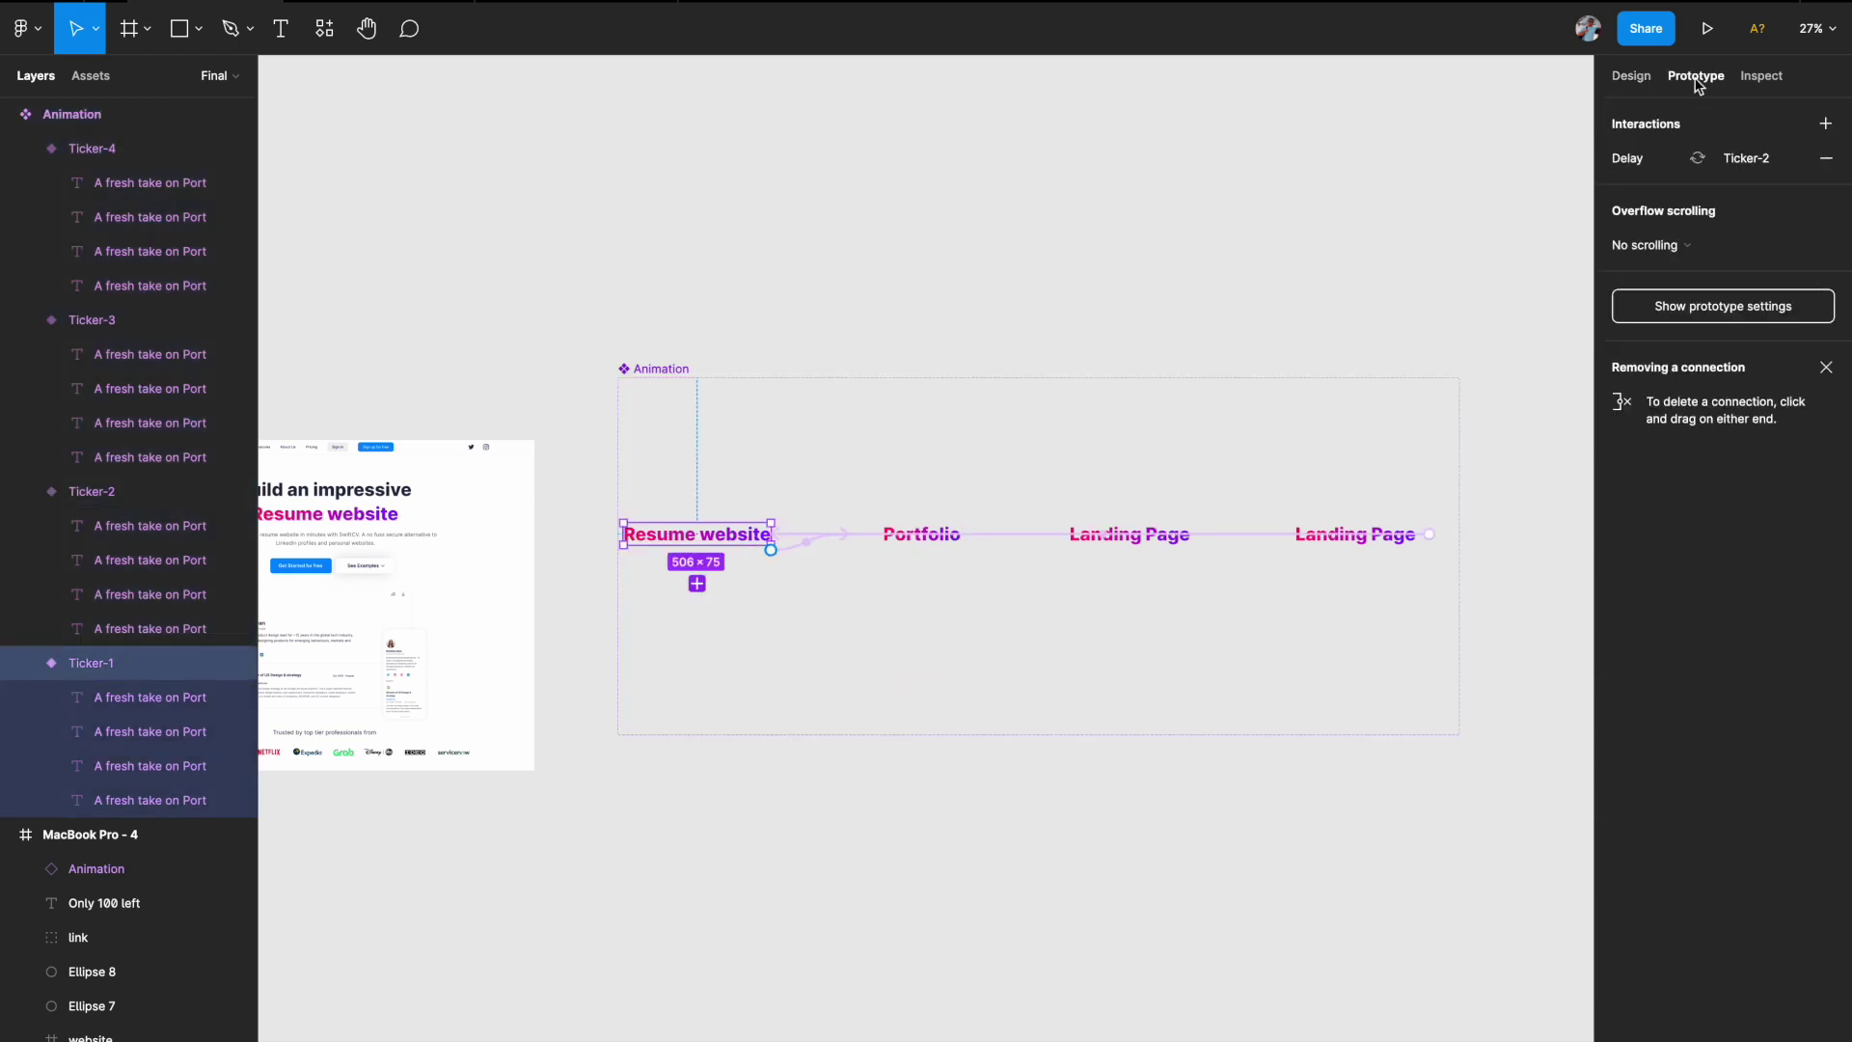
scroll(946, 641, up, 5)
click(853, 521)
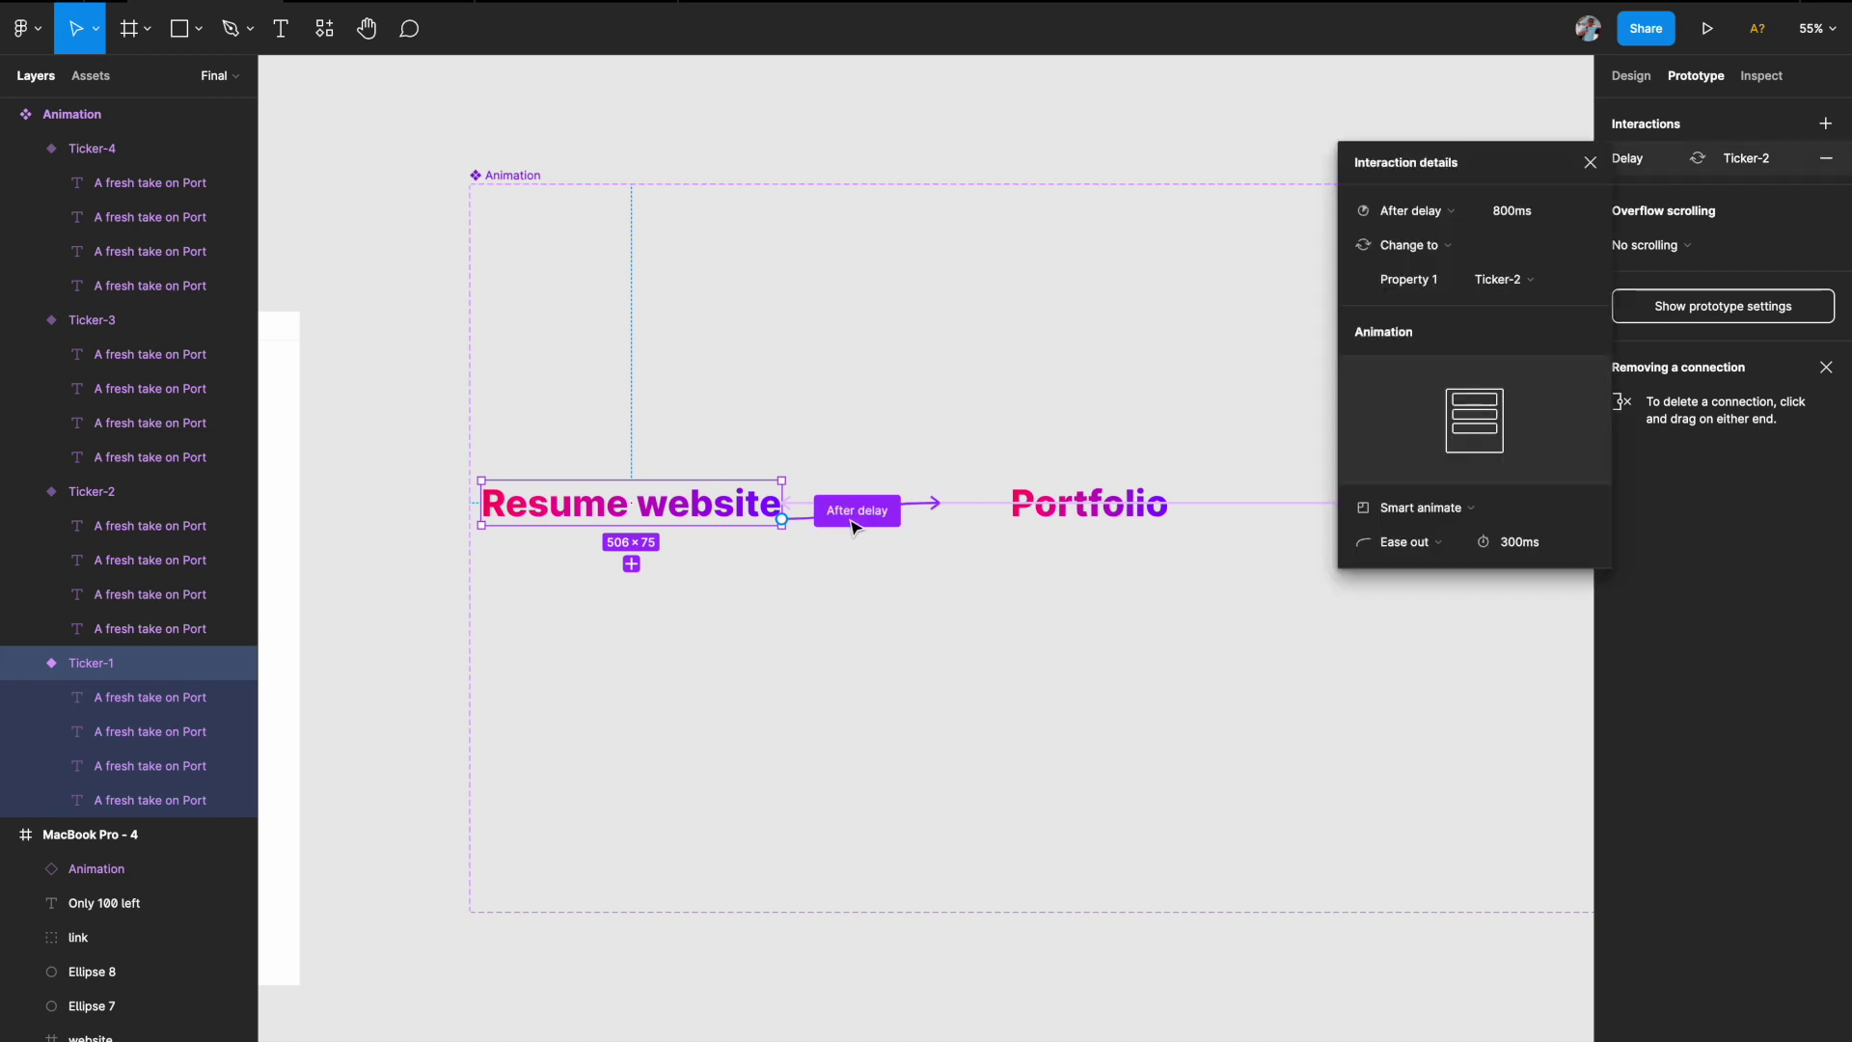
click(1425, 545)
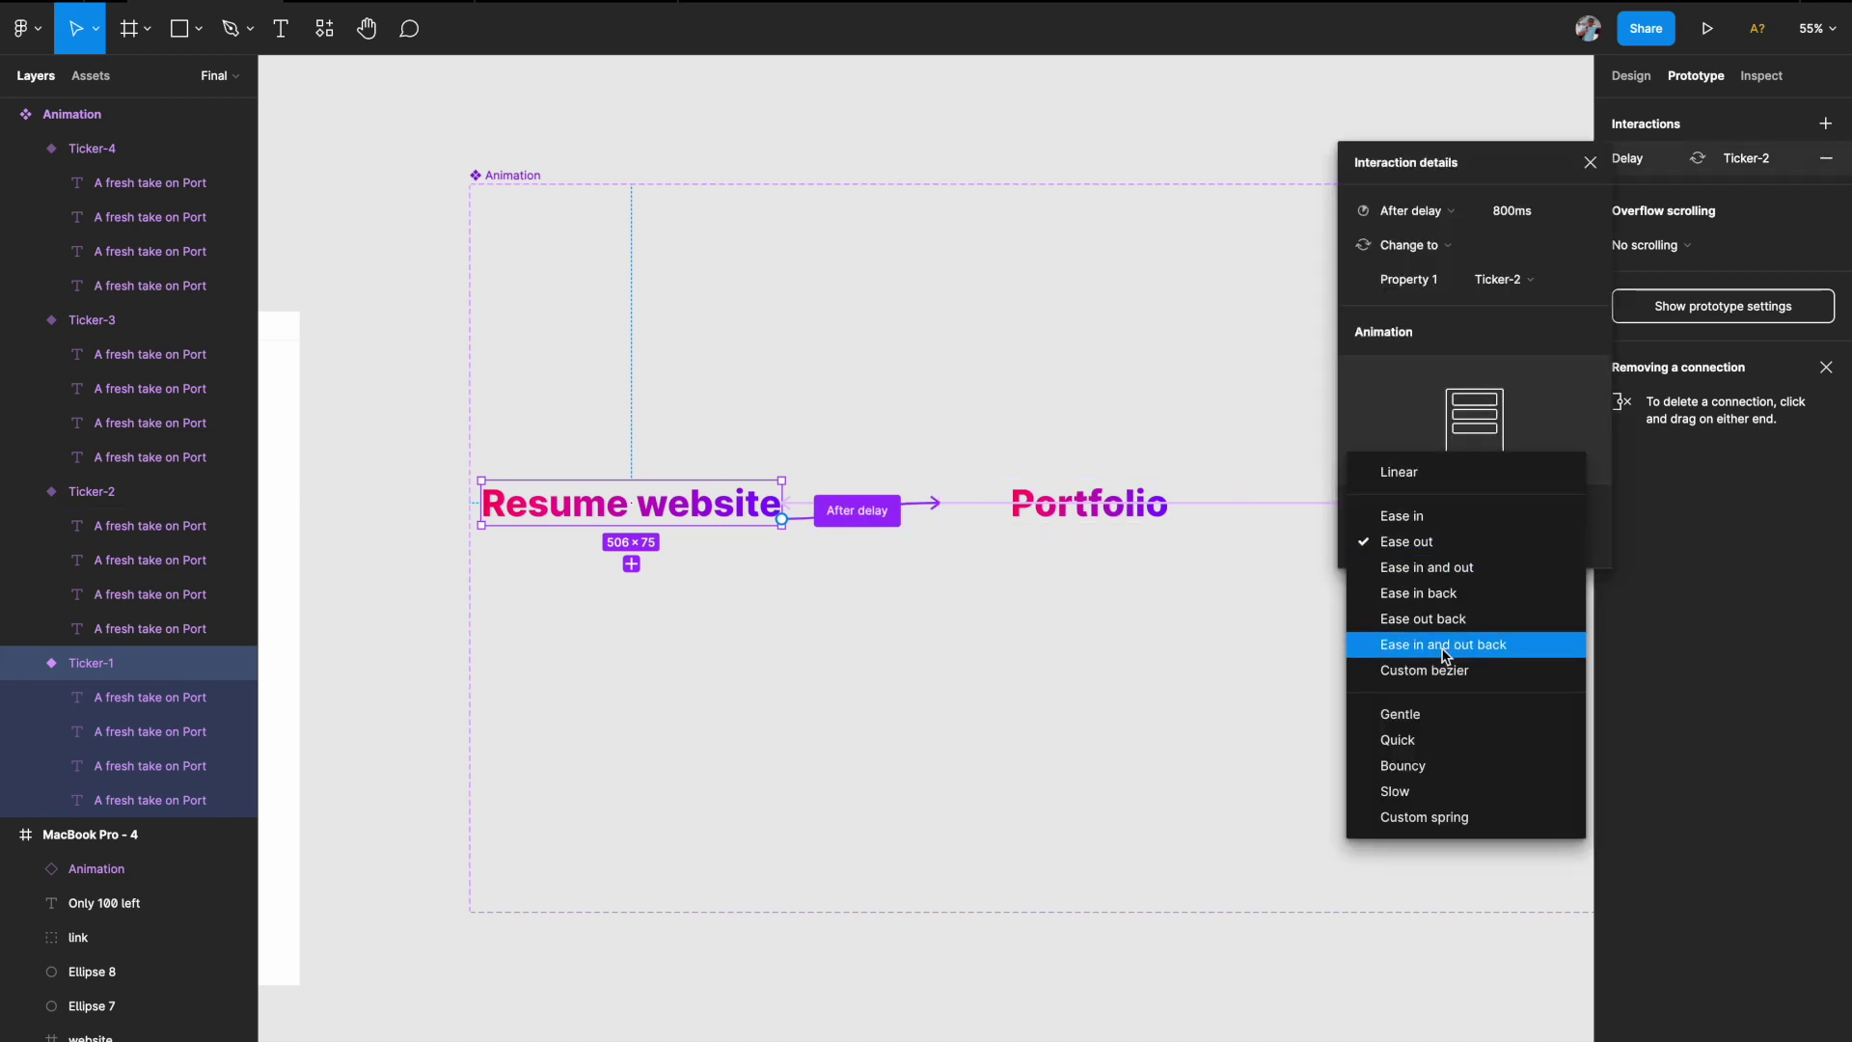
click(1421, 769)
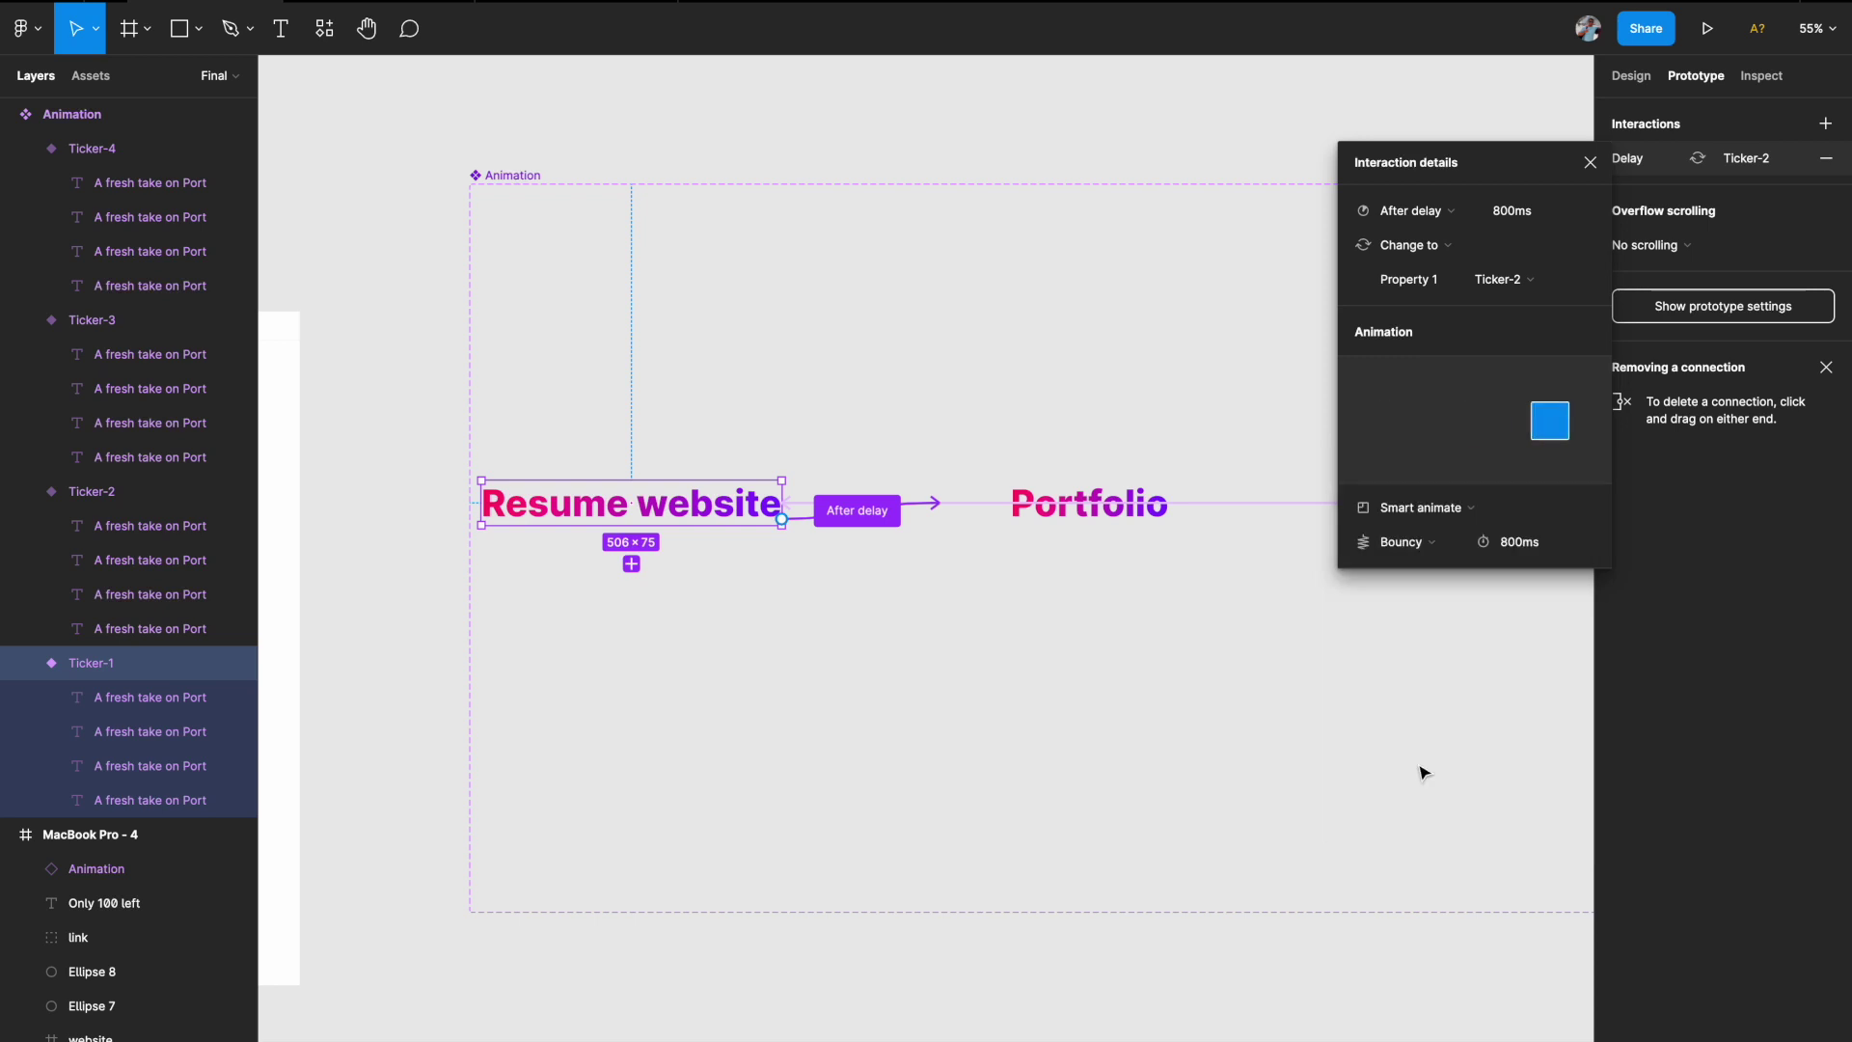
- Change the easing of the after-delay transition from Ticker-2 to Ticker-3 to Bouncy
scroll(1322, 599, left, 3)
click(1030, 556)
click(1164, 540)
click(1432, 549)
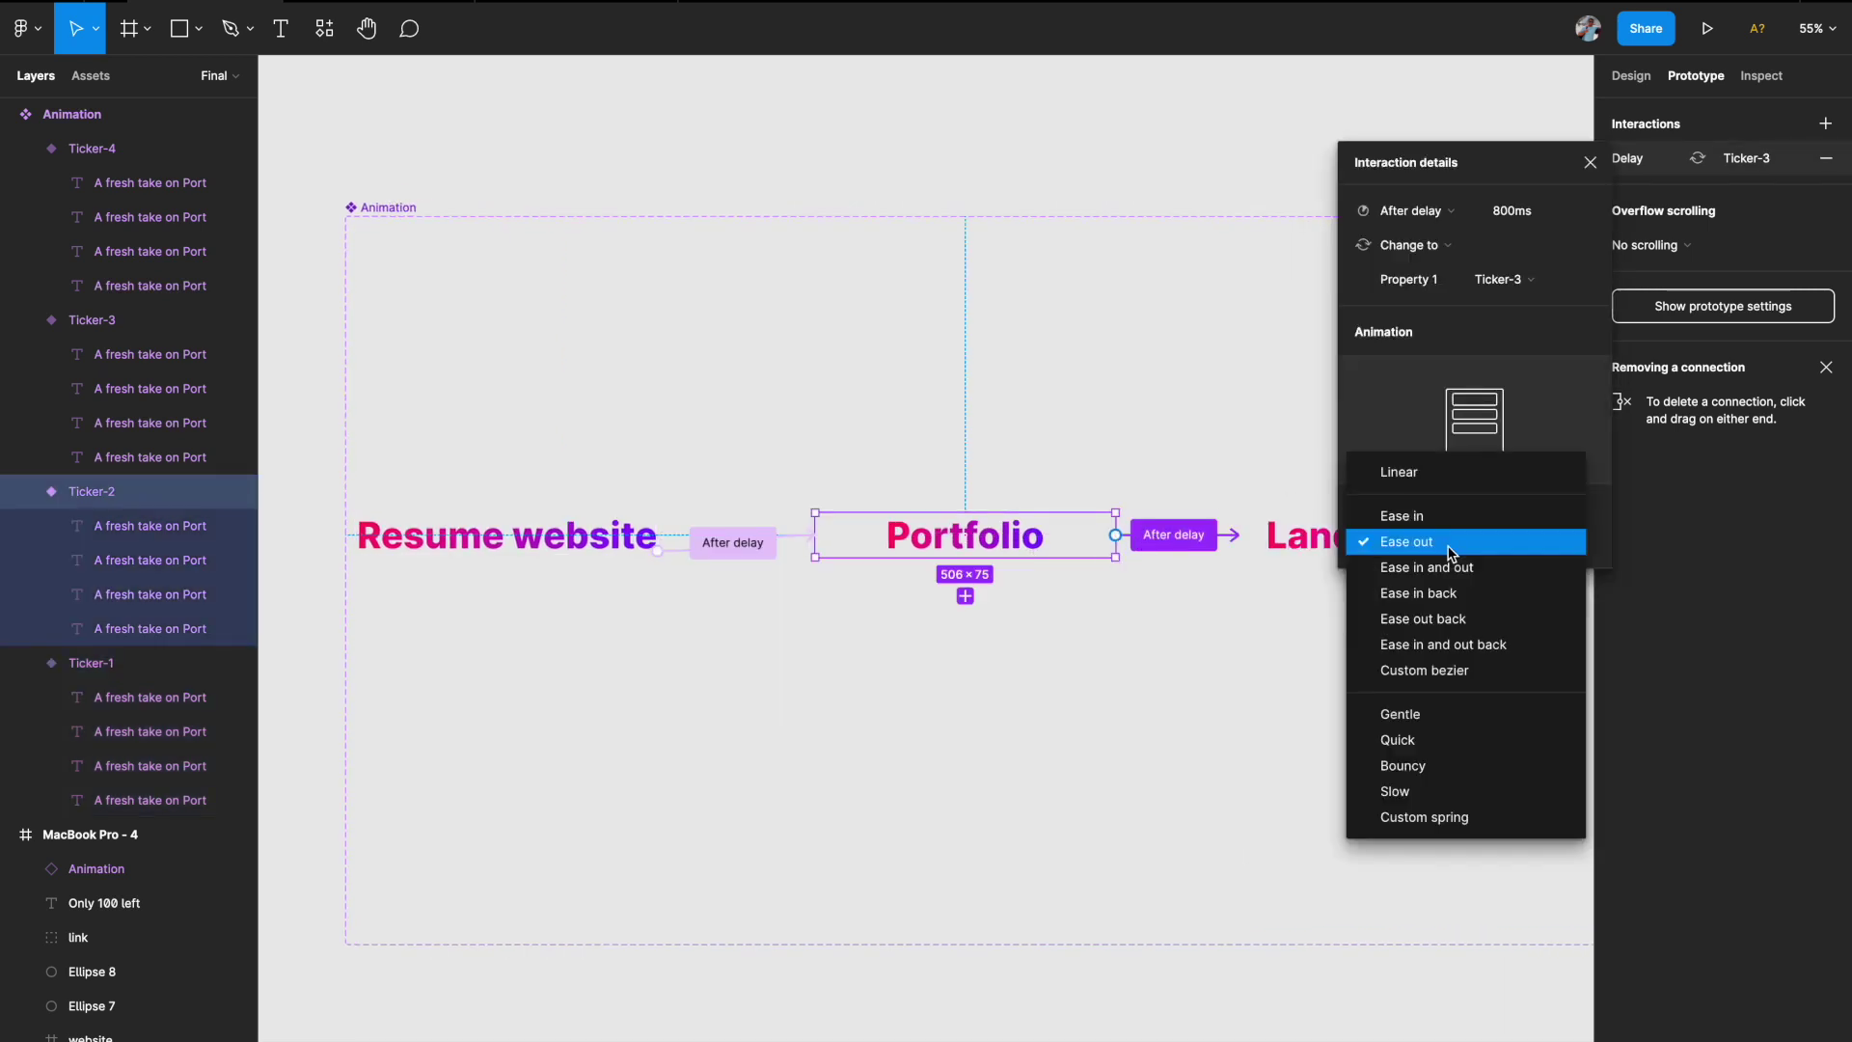
click(1416, 764)
- Check the animation settings of the delay interaction from Ticker-3 to Ticker-4
scroll(1170, 769, right, 3)
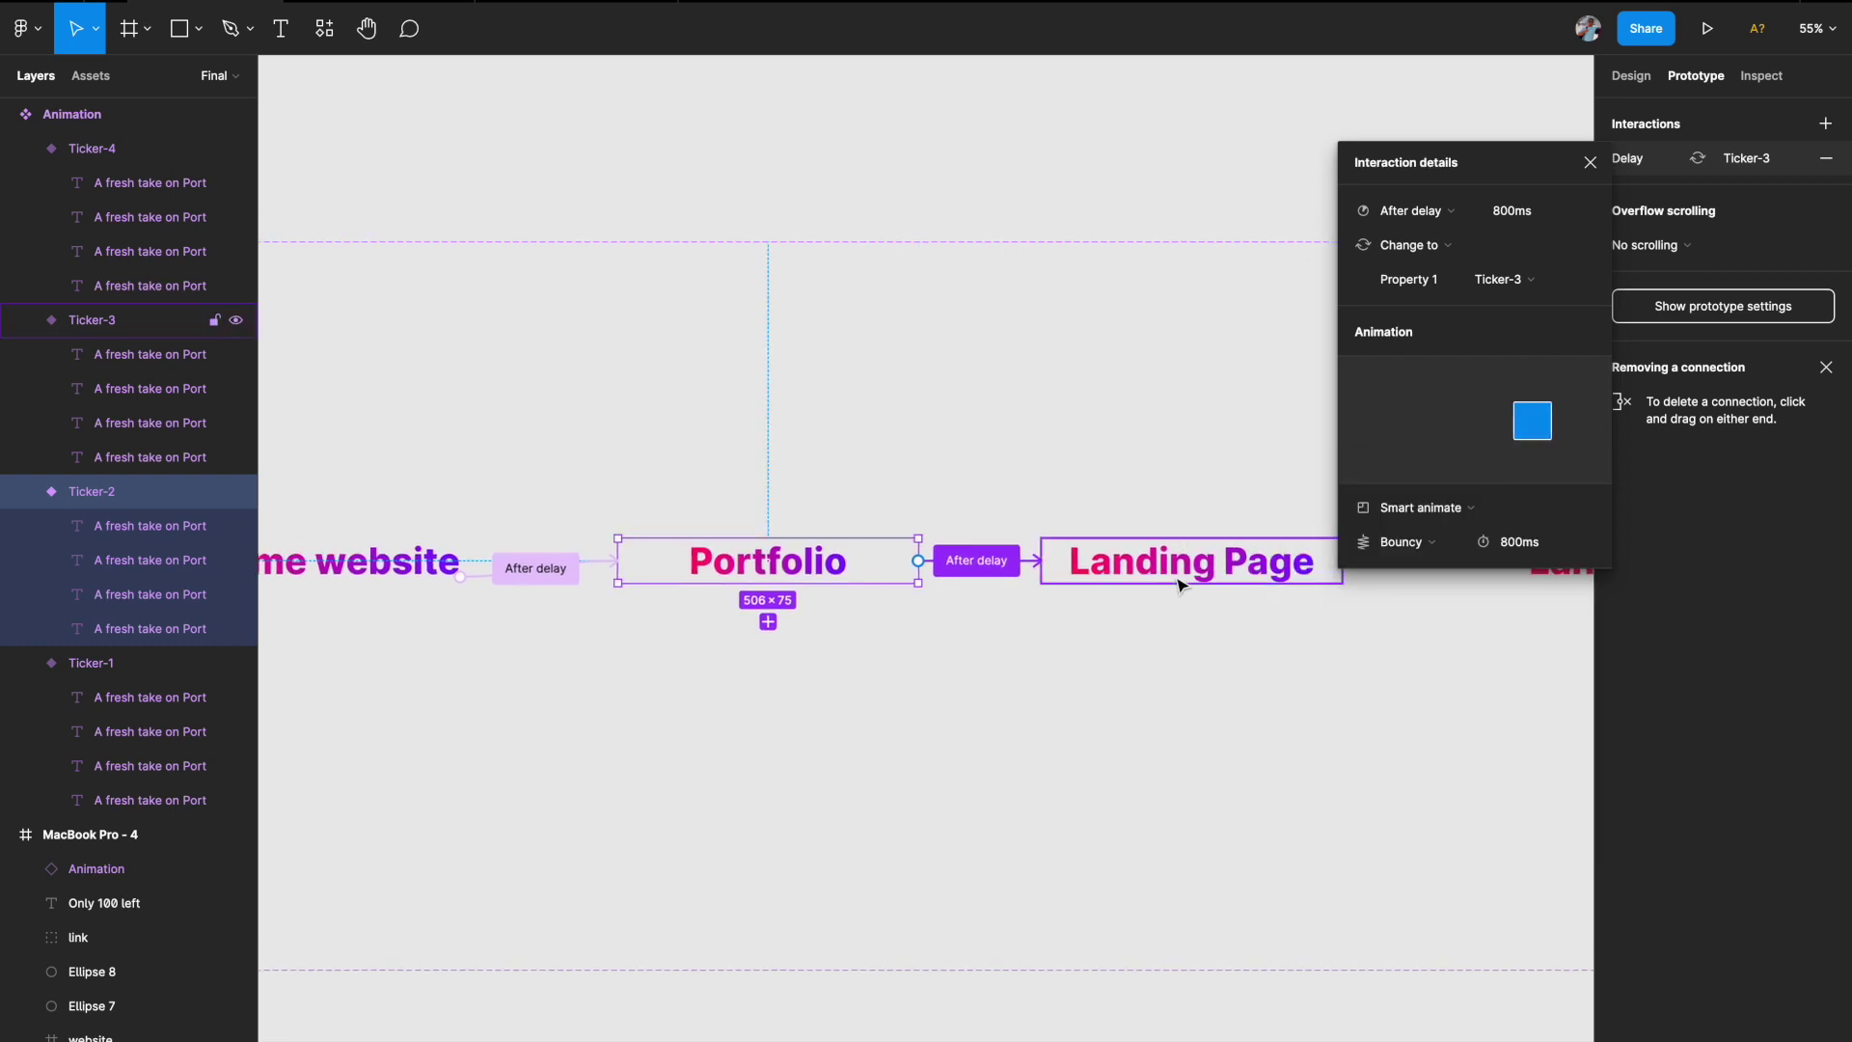
click(1179, 576)
scroll(1178, 578, right, 3)
click(1274, 566)
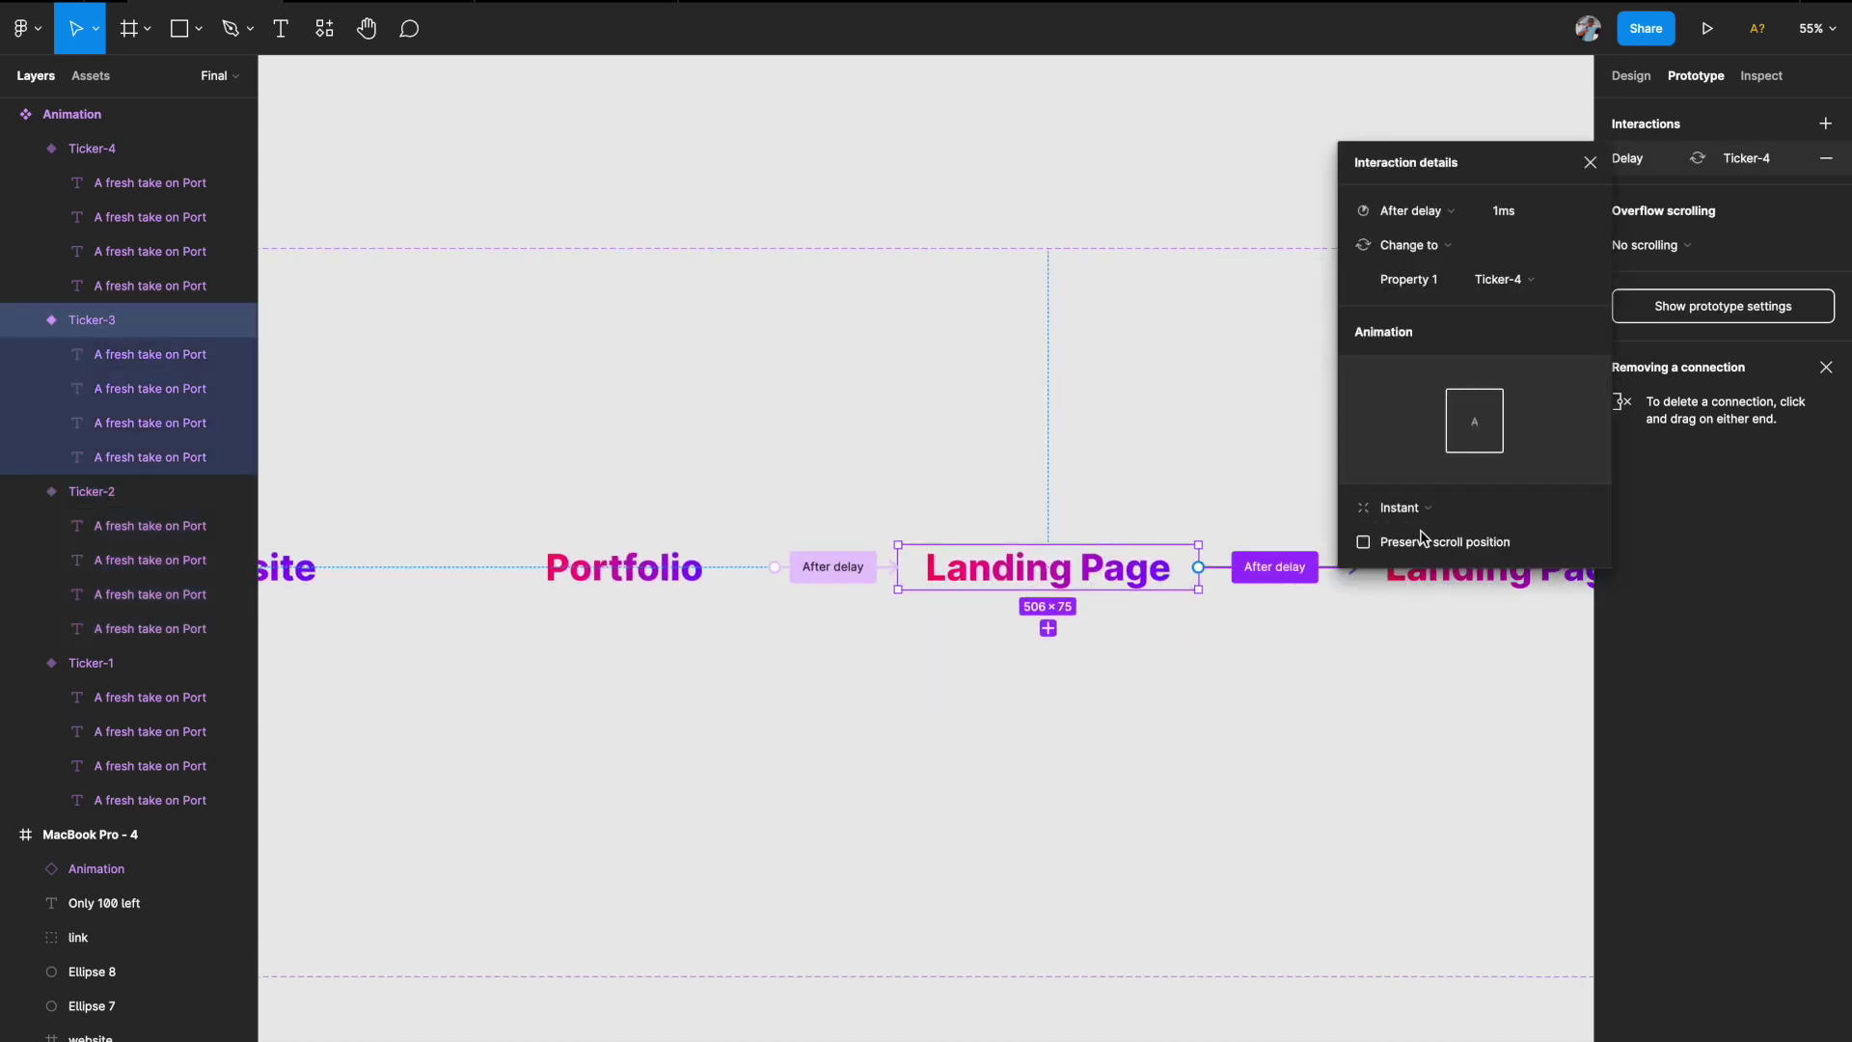
- Make the looping transition from Ticker-4 back to Ticker-1 use Bouncy easing
scroll(1283, 617, right, 2)
scroll(1350, 617, down, 3)
click(1389, 593)
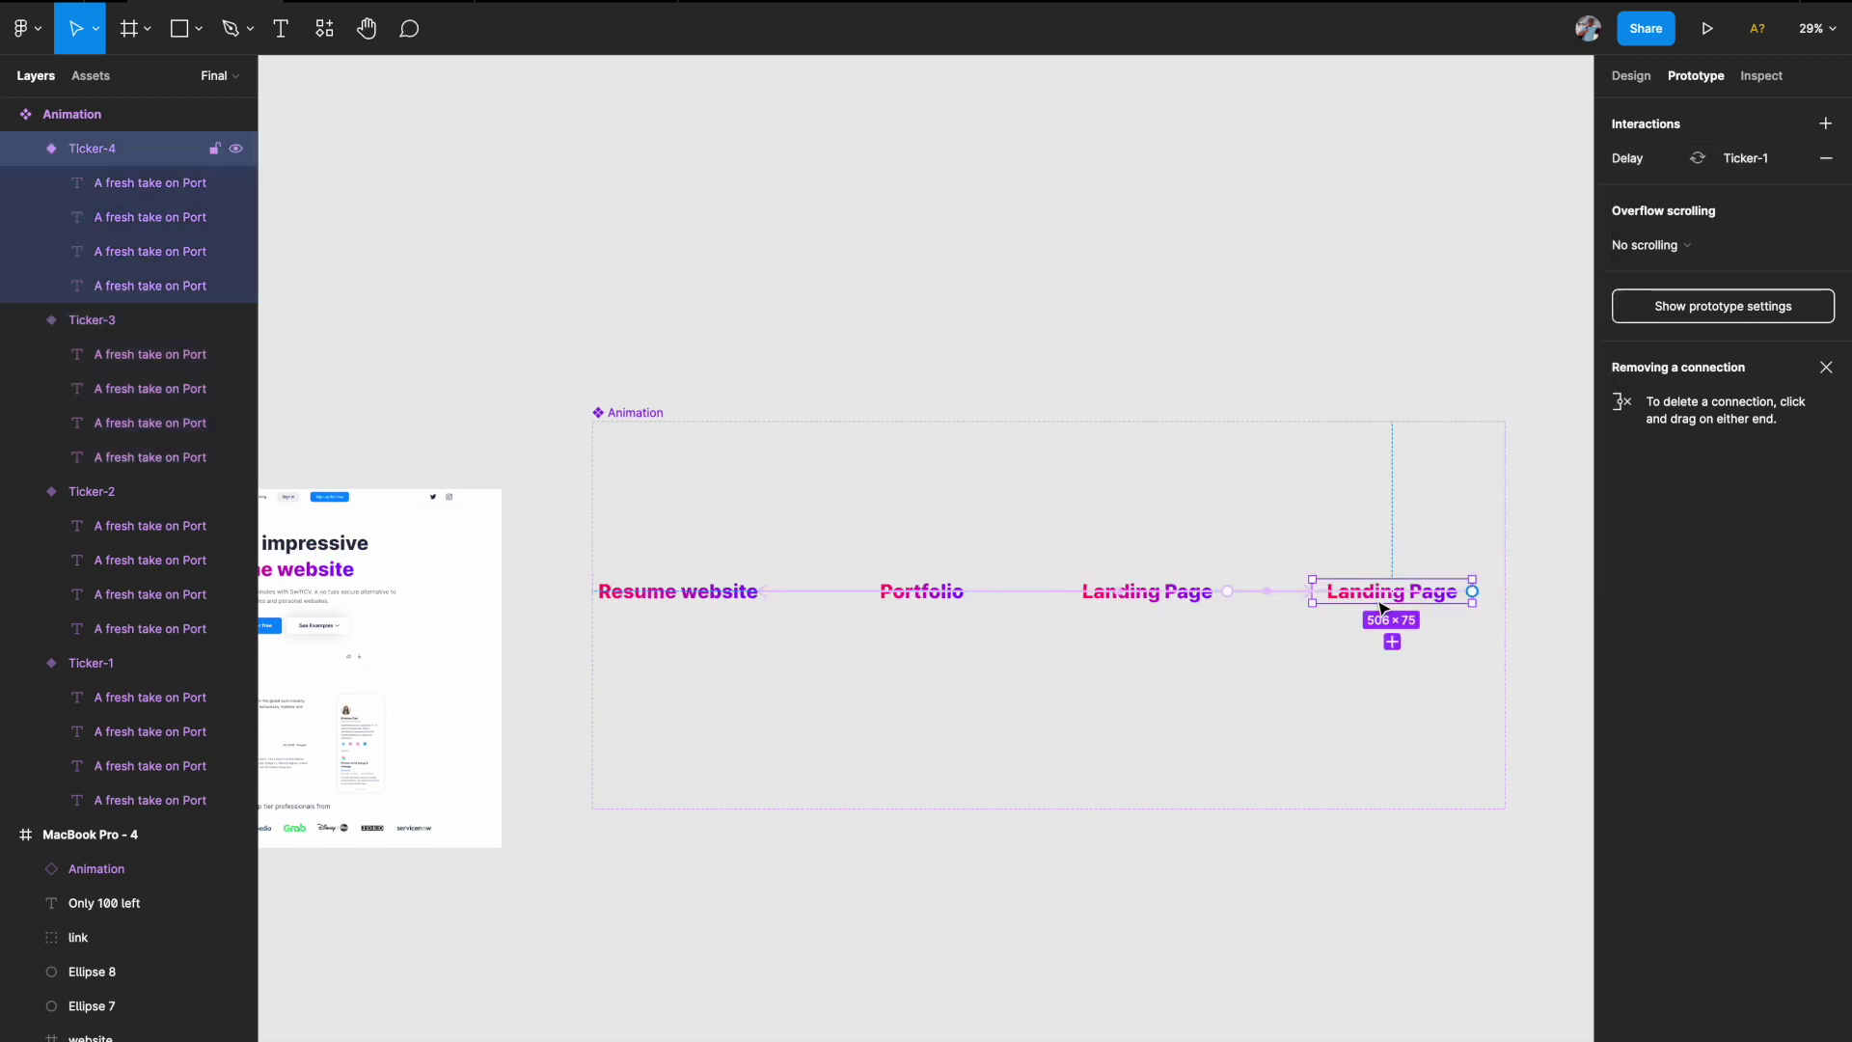
click(1451, 596)
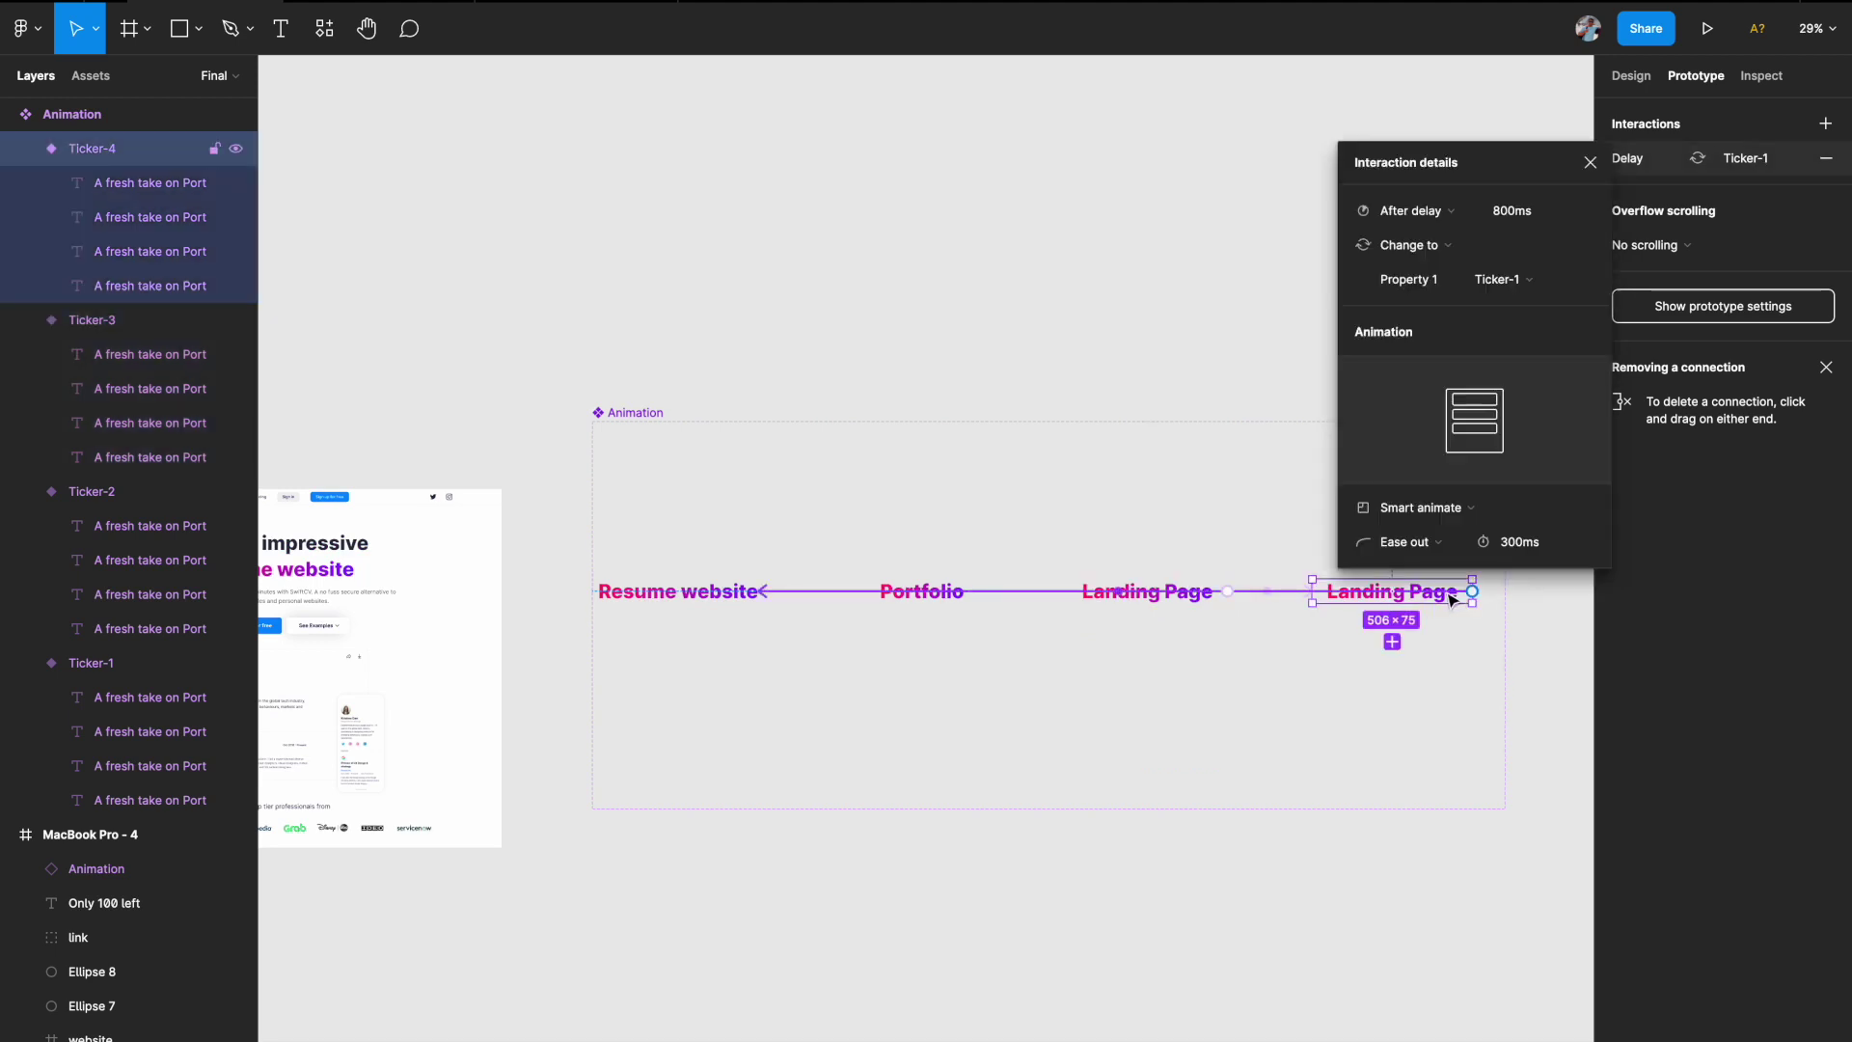
click(1441, 543)
click(1404, 771)
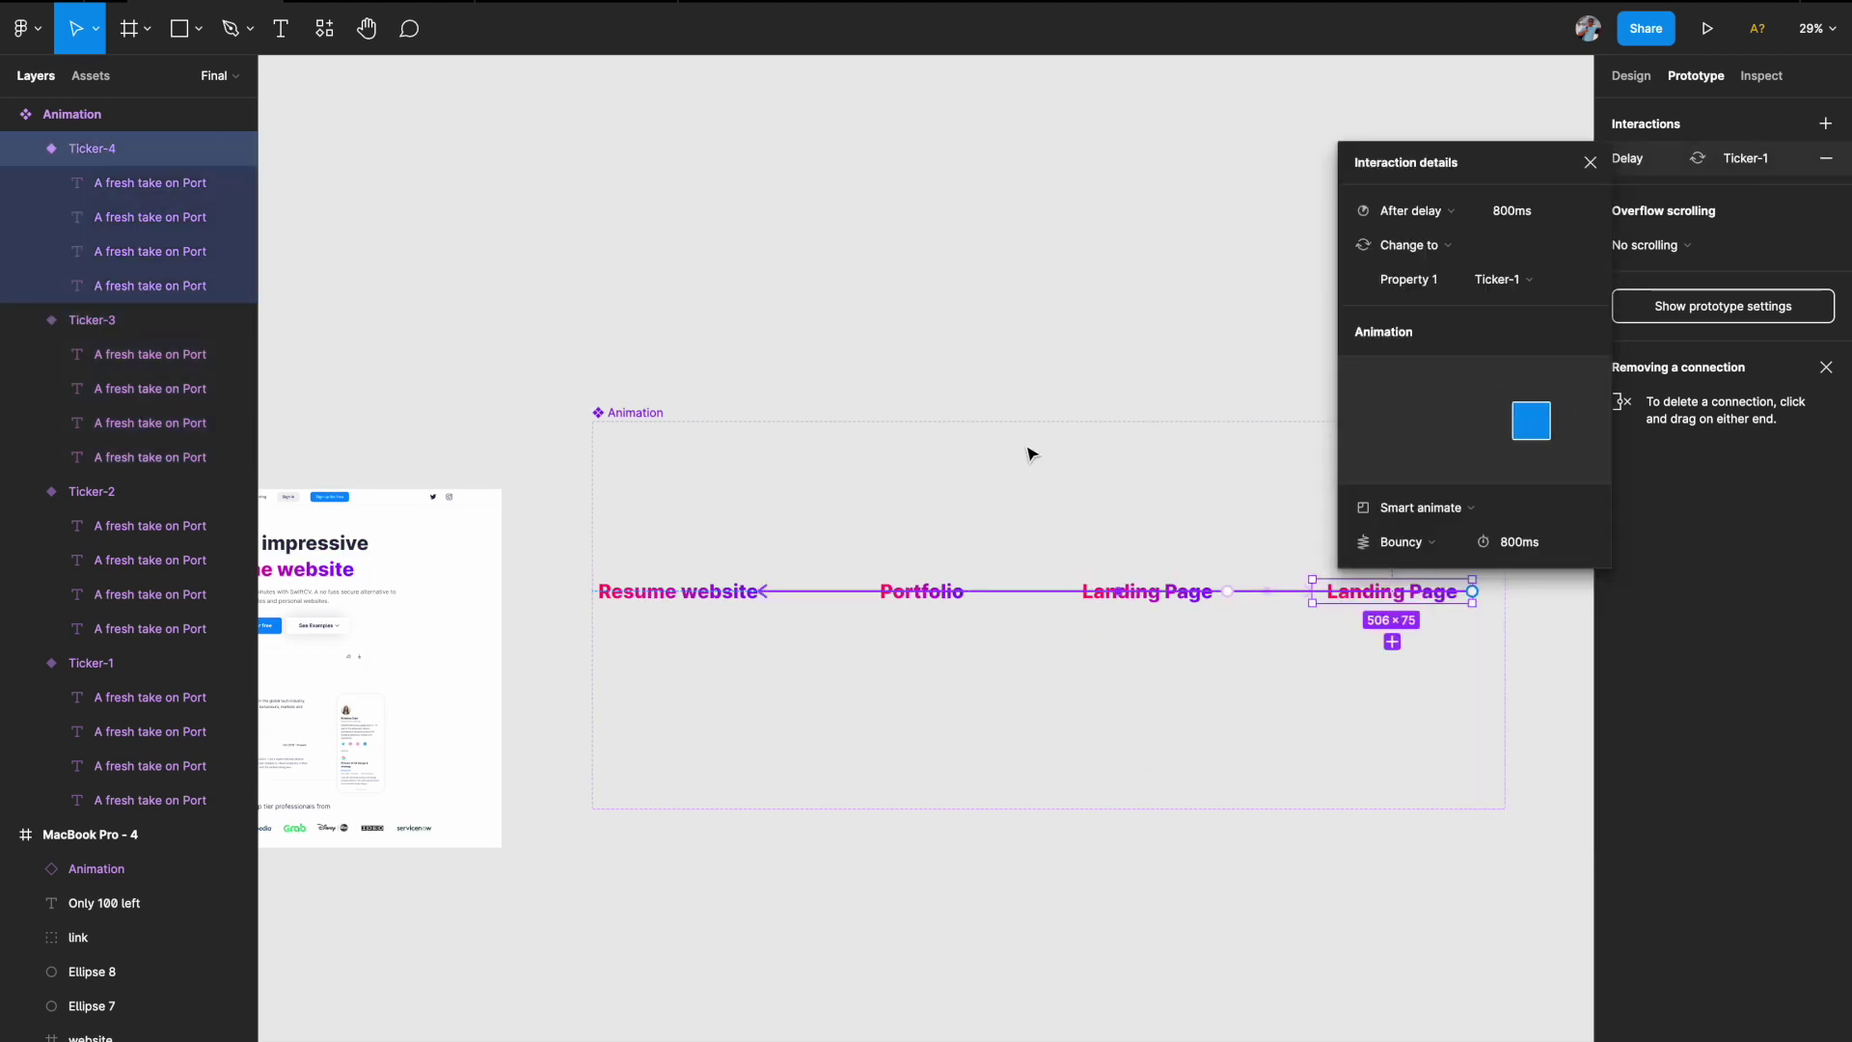
- Preview the ticker's motion in the landing page prototype, then return to the design file
click(767, 193)
key(super+alt+Return)
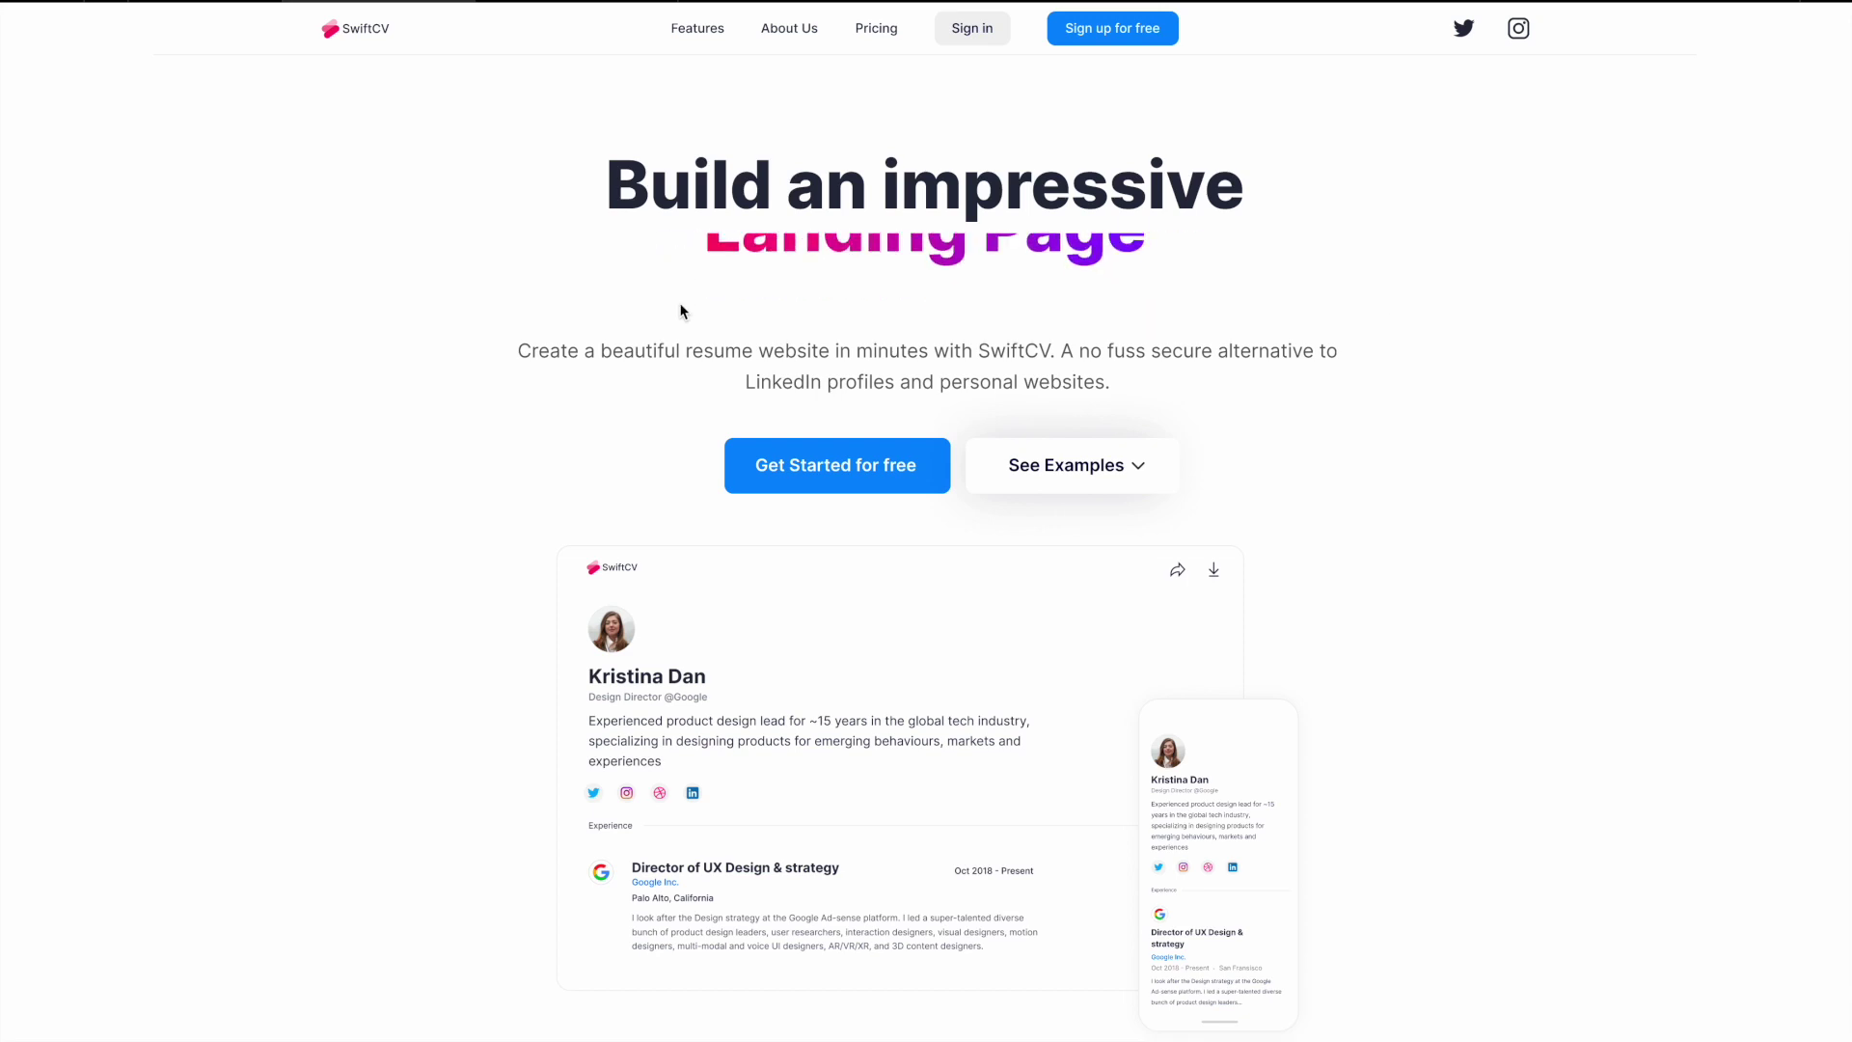
mouse_move(120, 12)
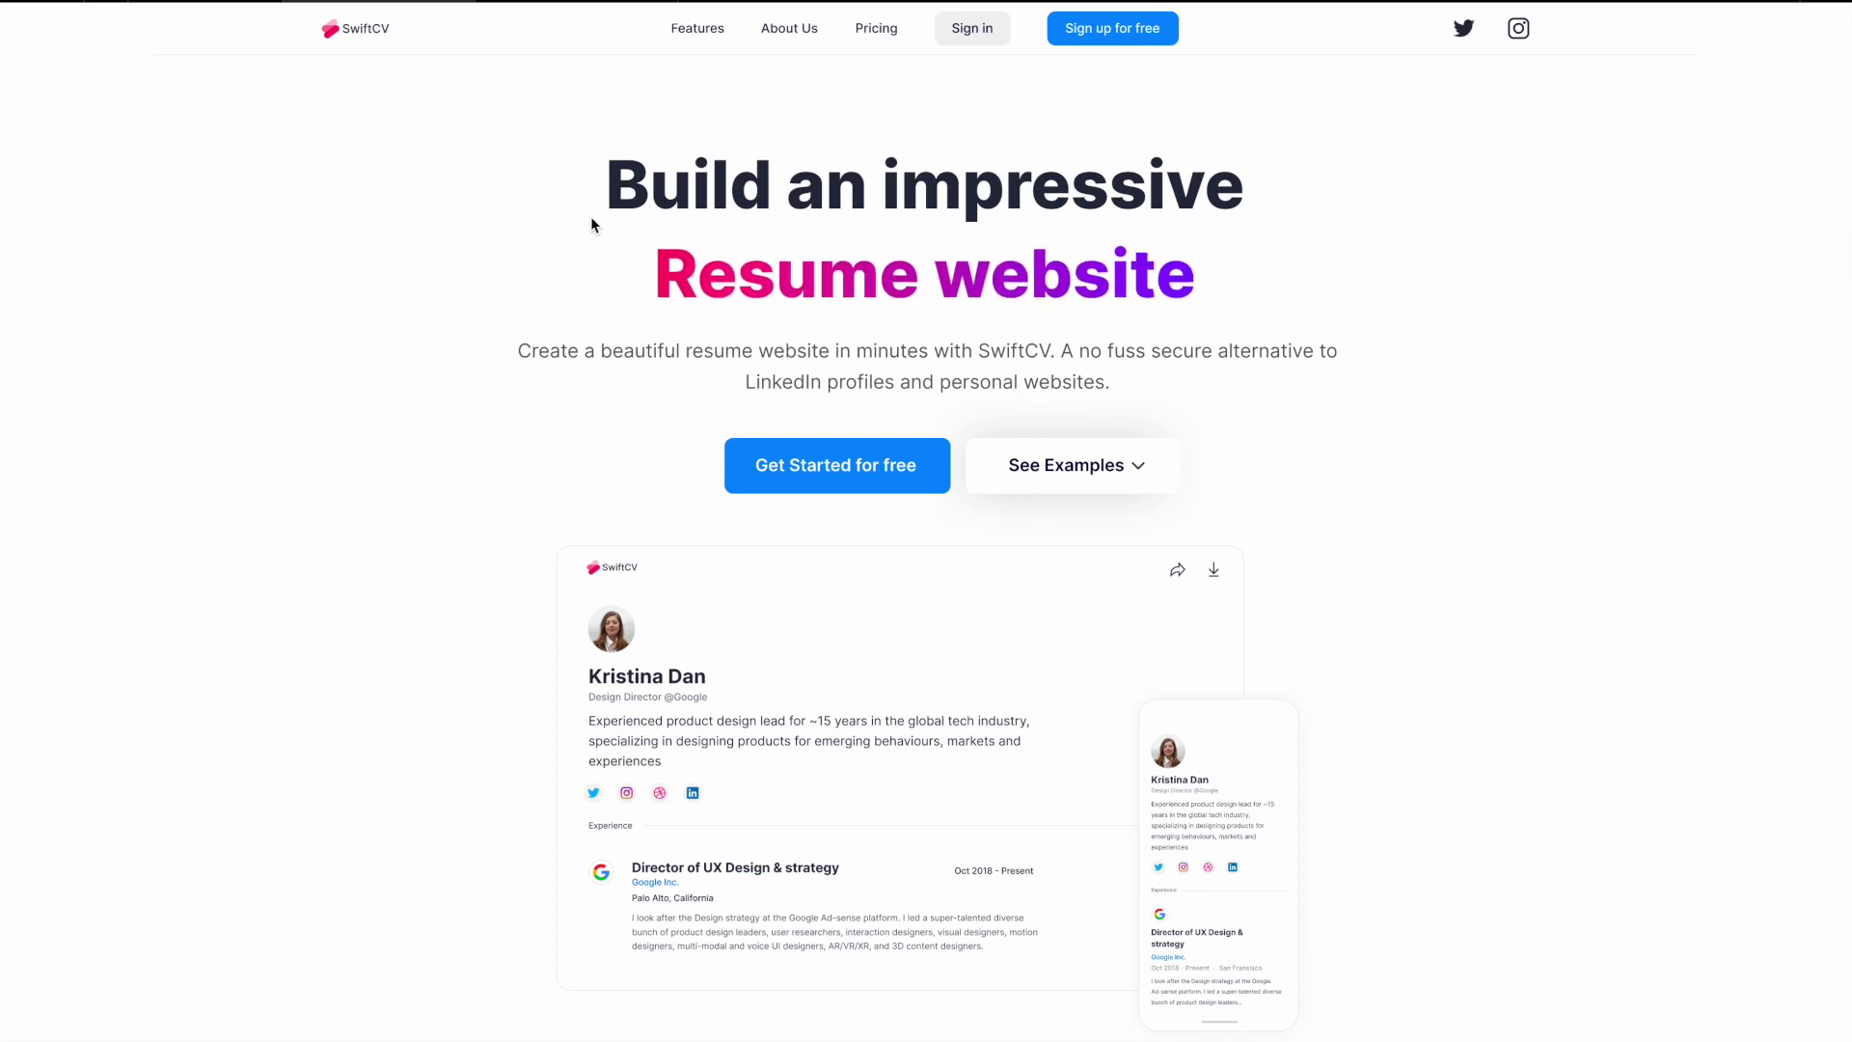
mouse_move(305, 33)
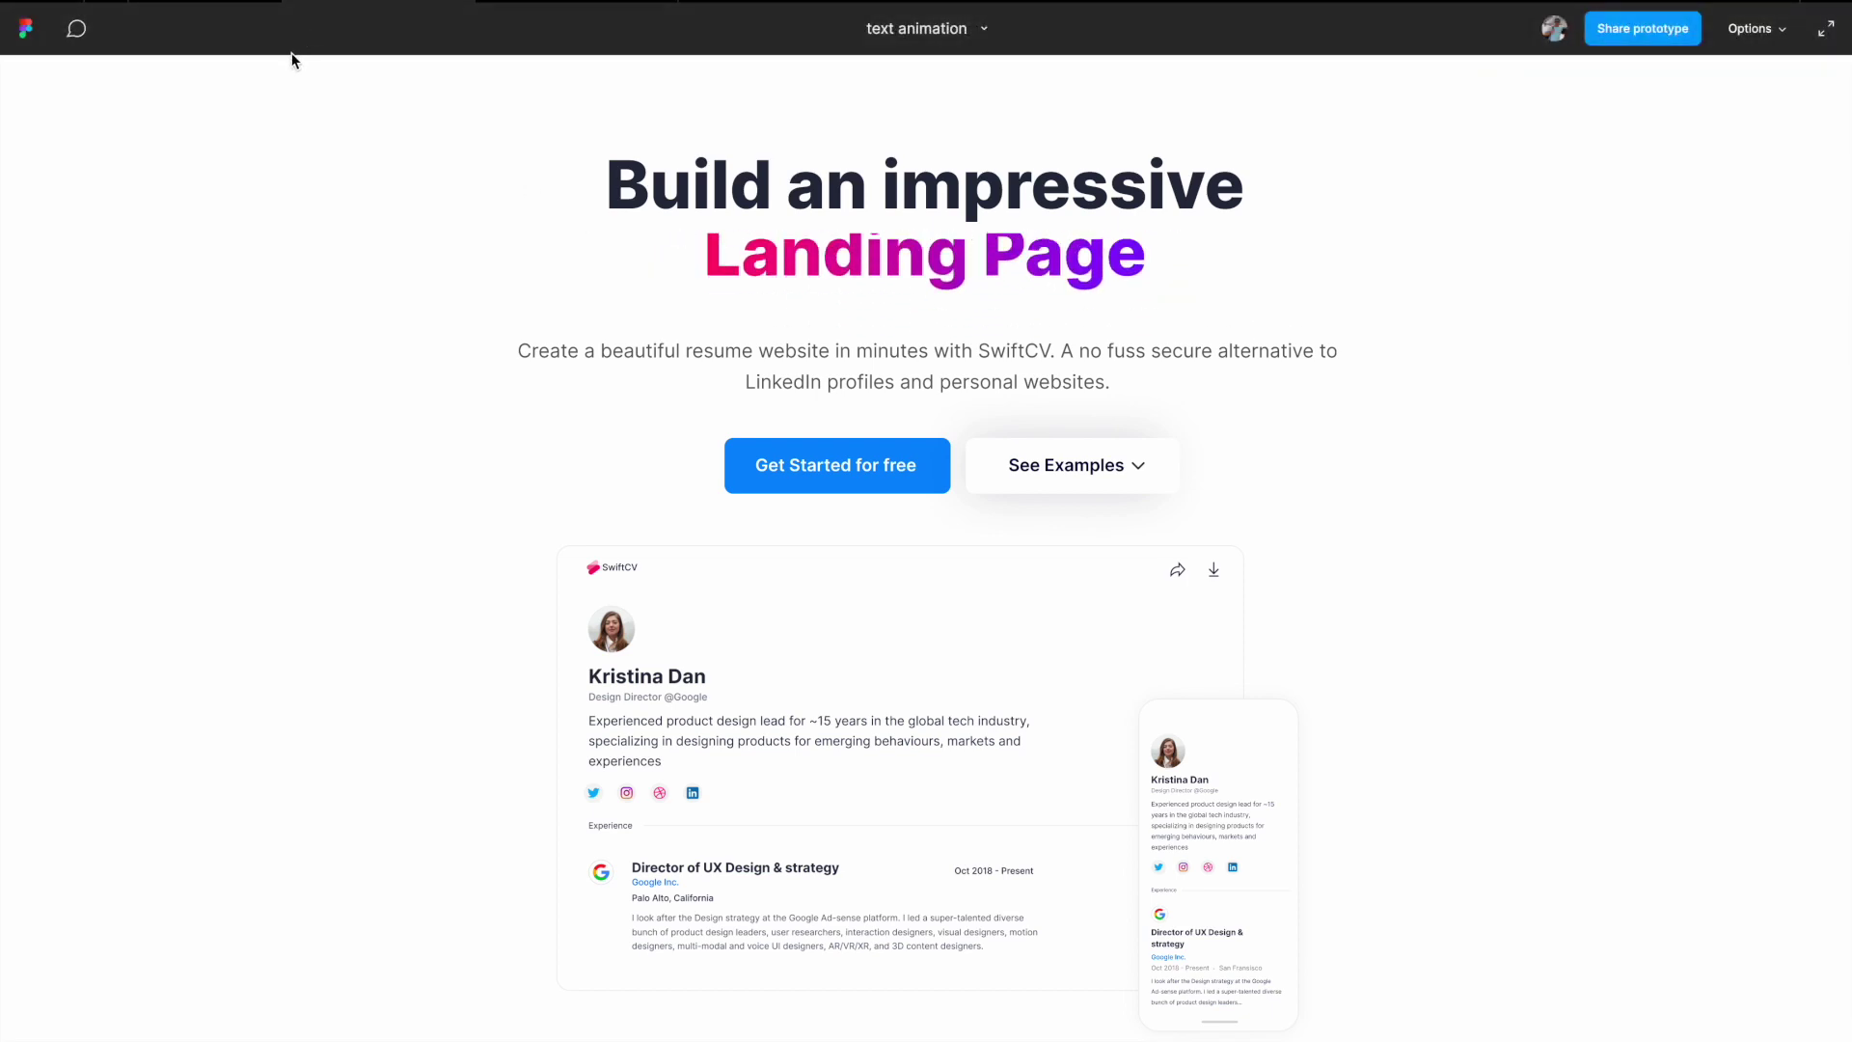
key(ctrl+w)
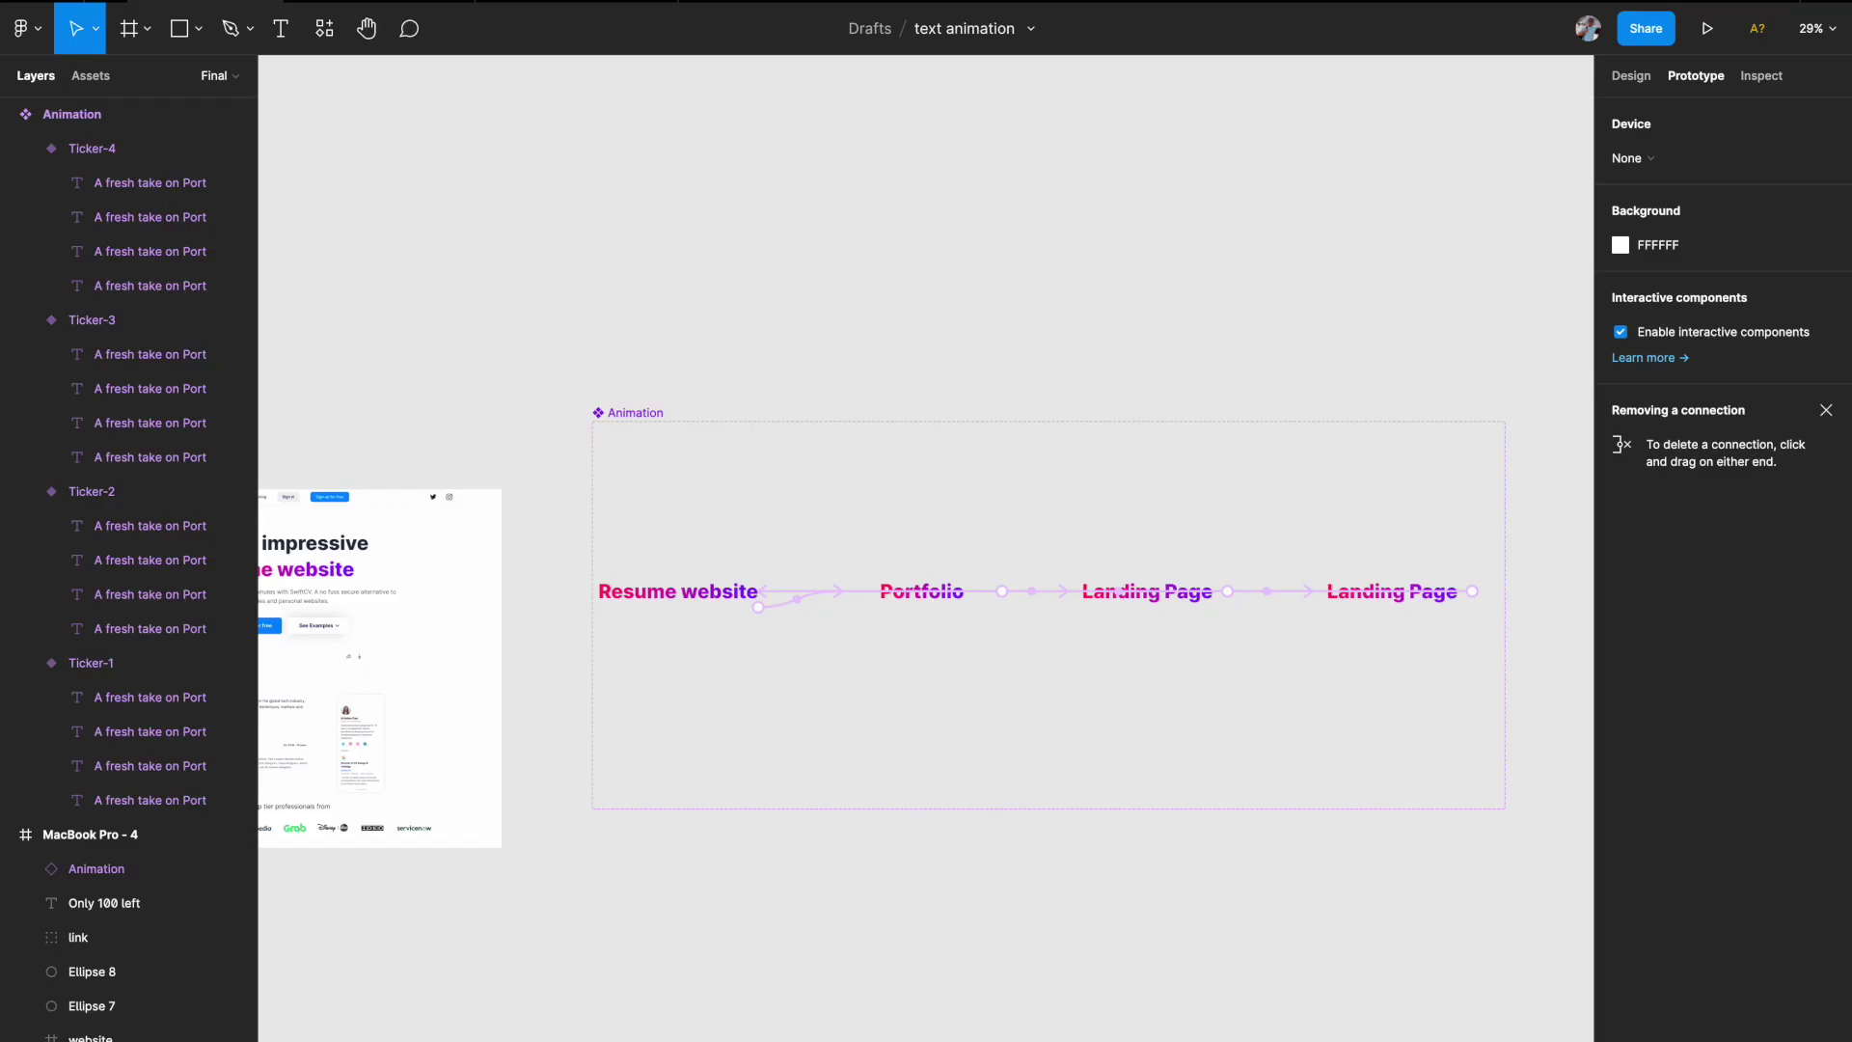
- Review the easing and duration options of the interaction from Ticker-1 to Ticker-2
click(788, 608)
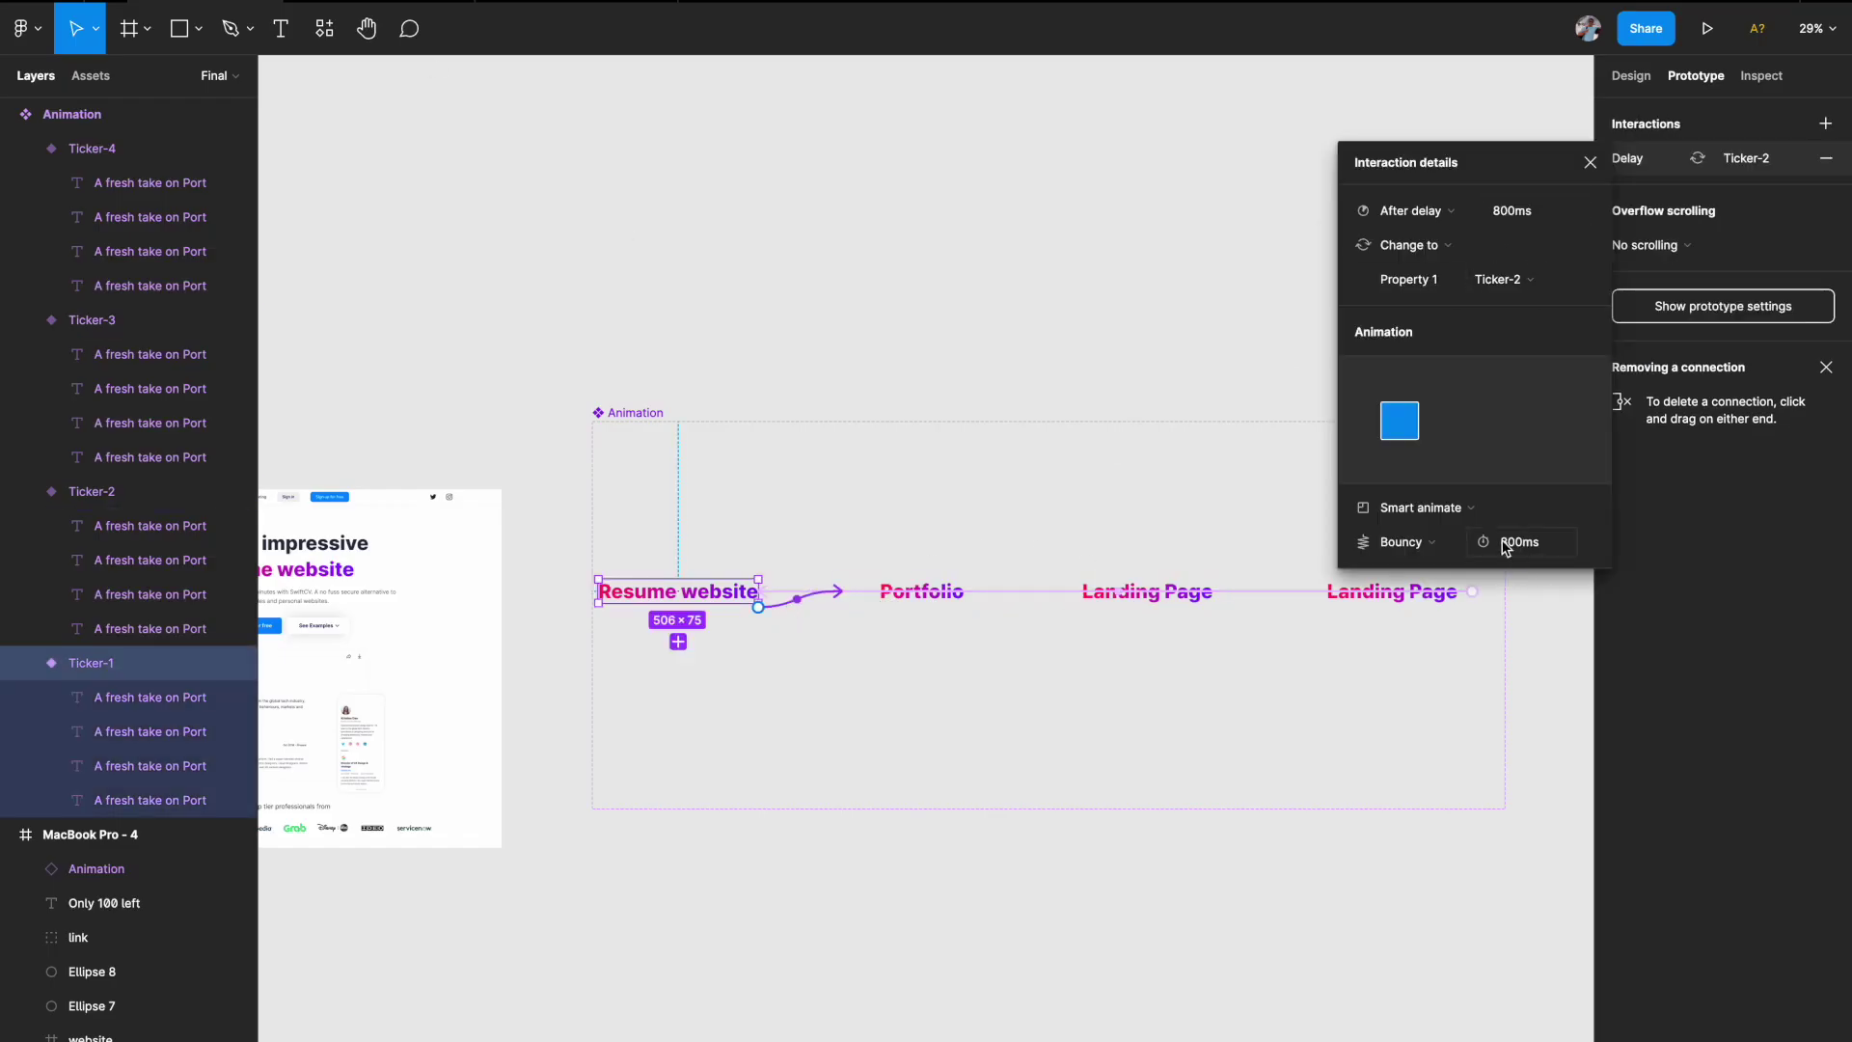
click(1410, 542)
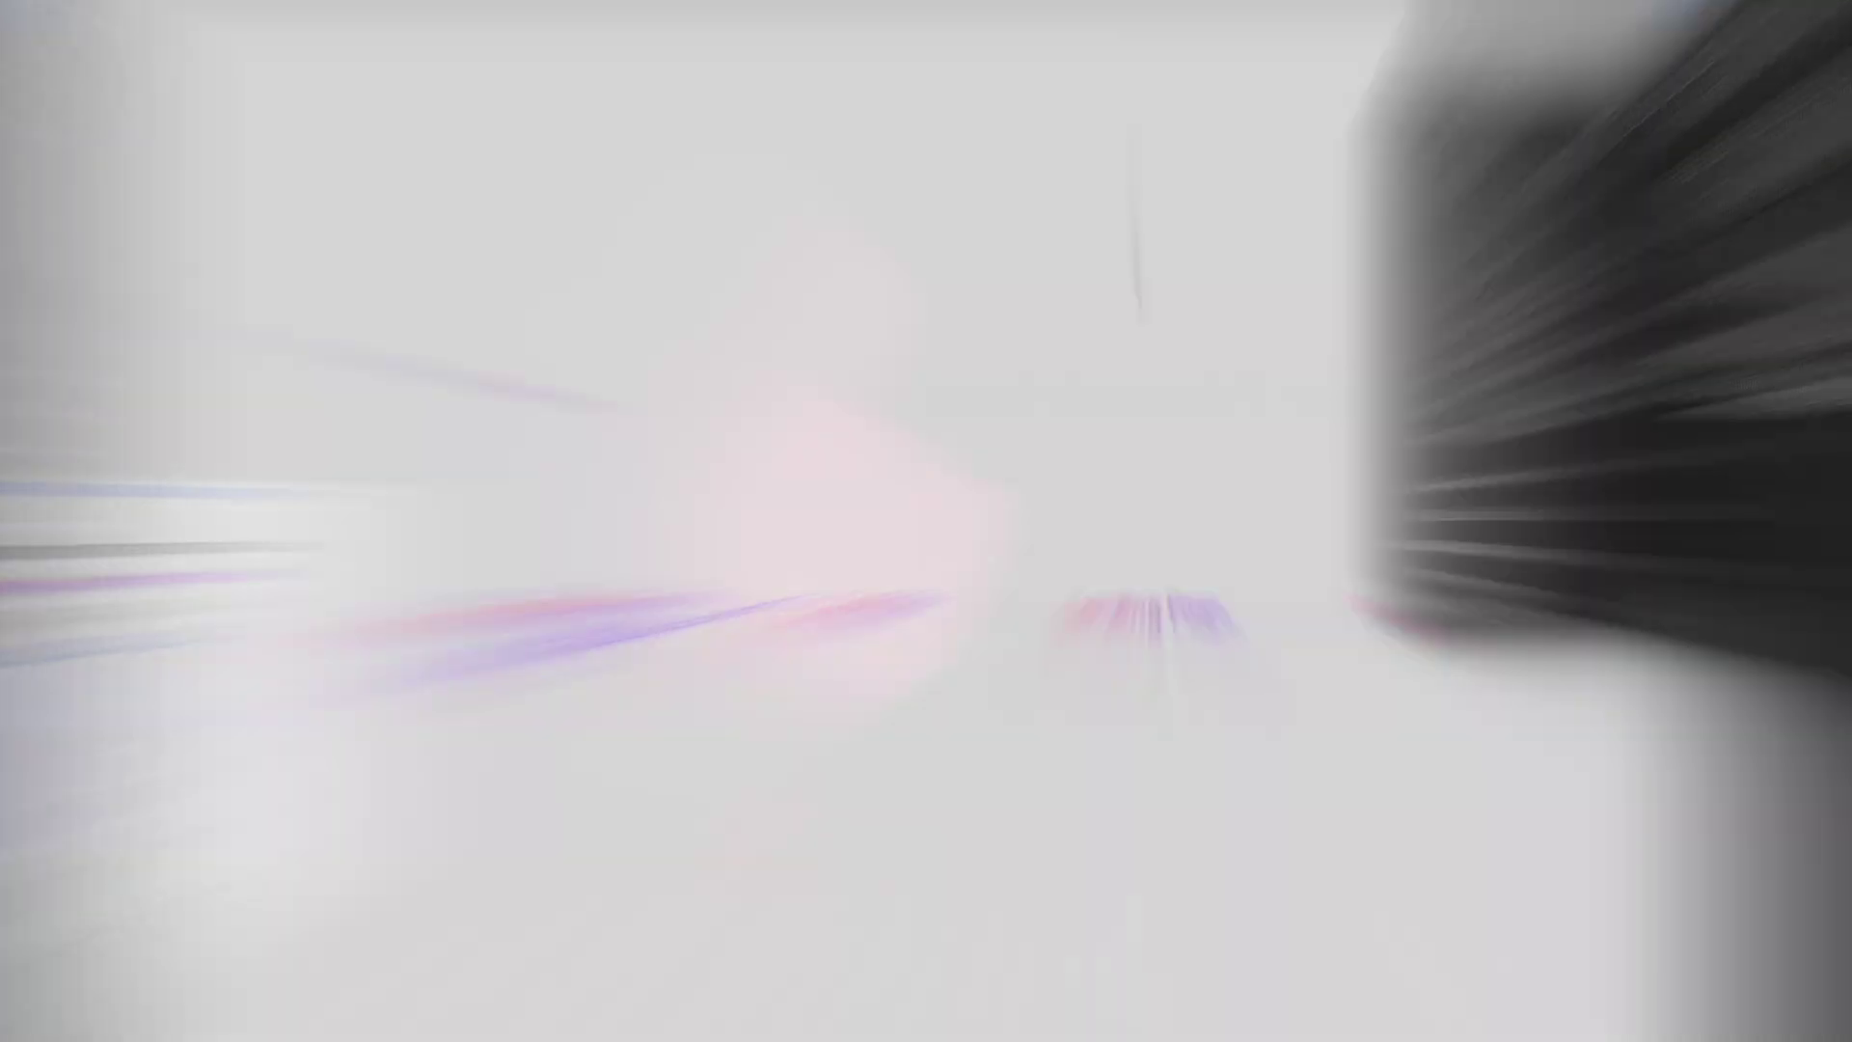